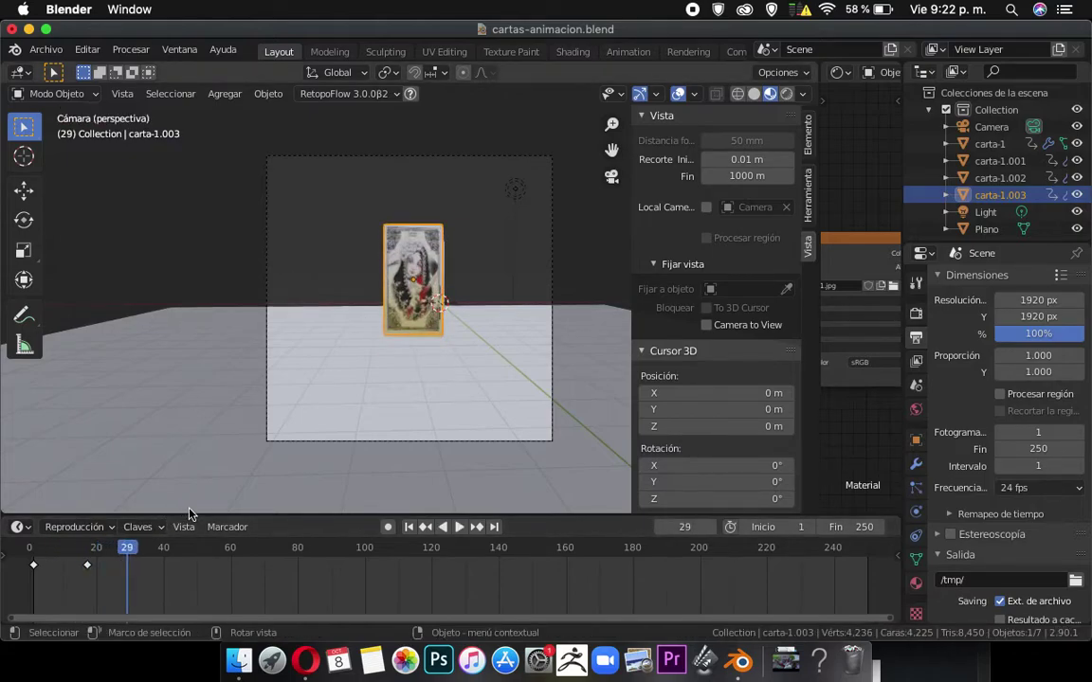
Set the current frame to 26 and move the front card, carta-1, sideways to the right of the stack.
key("space")
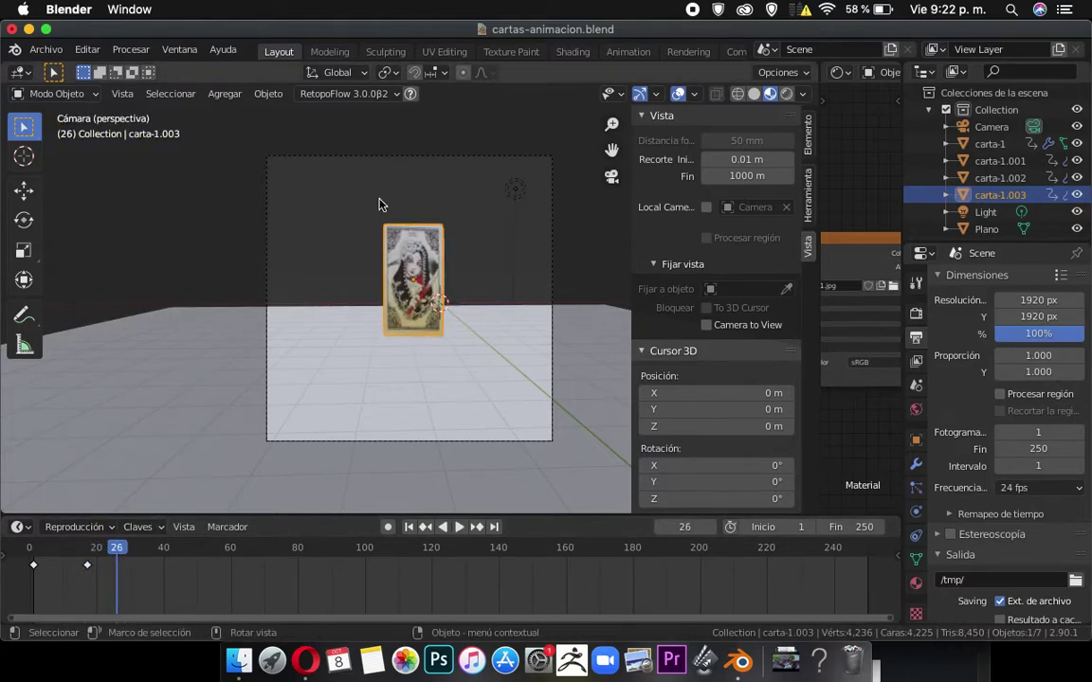
left_click(414, 258)
key("shift+d")
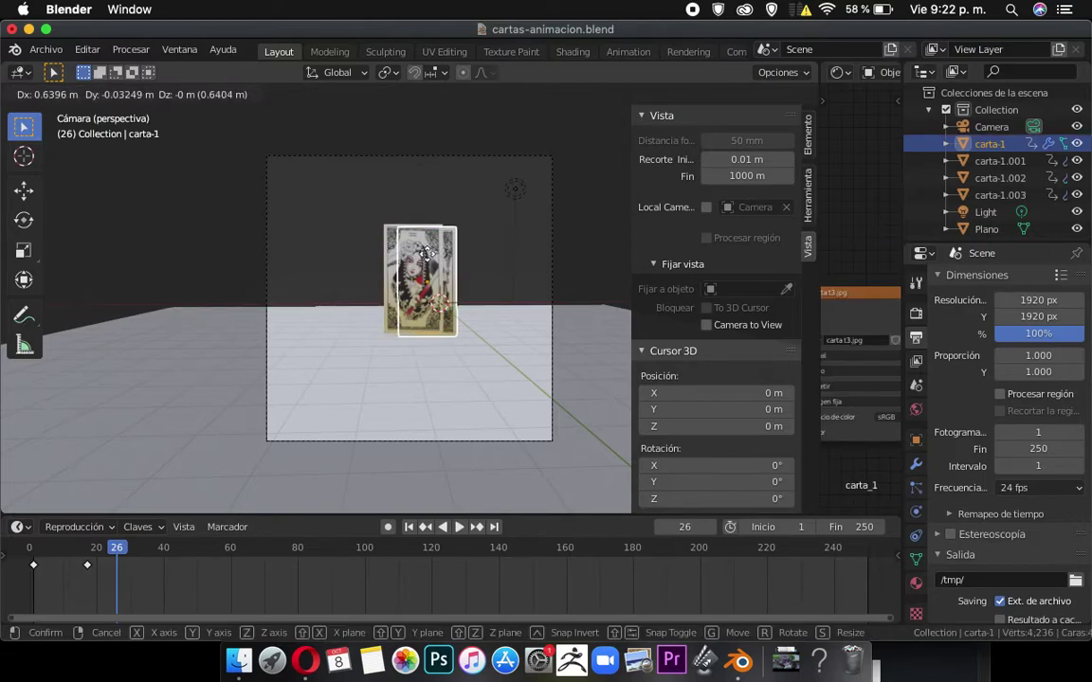
left_click(470, 254)
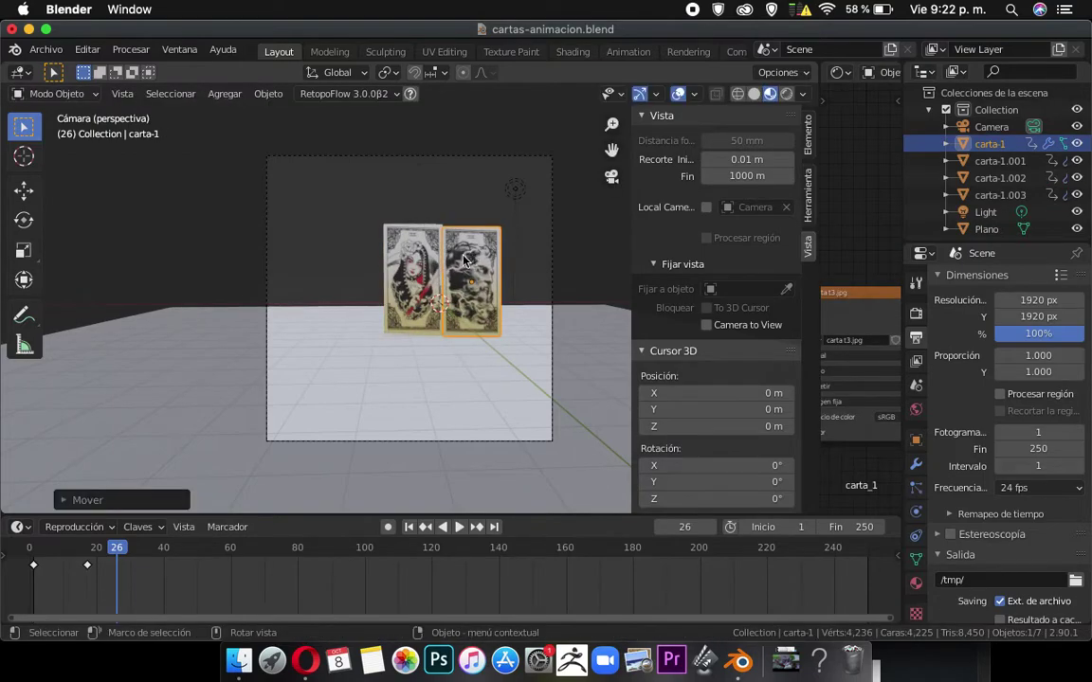
Check the card spacing from above, and move carta-1 back in the camera view so it partly overlaps the stack.
scroll(462, 267, "up", 5)
key("KP_7")
scroll(460, 317, "up", 2)
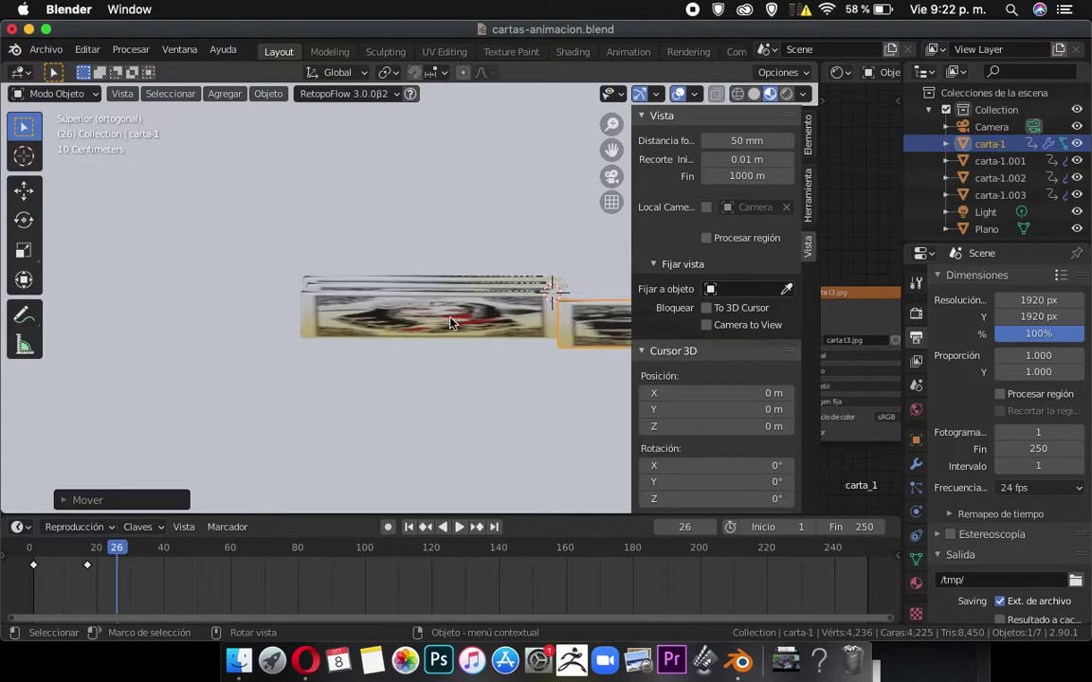
left_click(438, 324)
left_click(438, 324)
key("KP_1")
scroll(464, 240, "down", 2)
key("KP_7")
key("KP_0")
left_click(479, 259)
left_click_drag(480, 259, 449, 257)
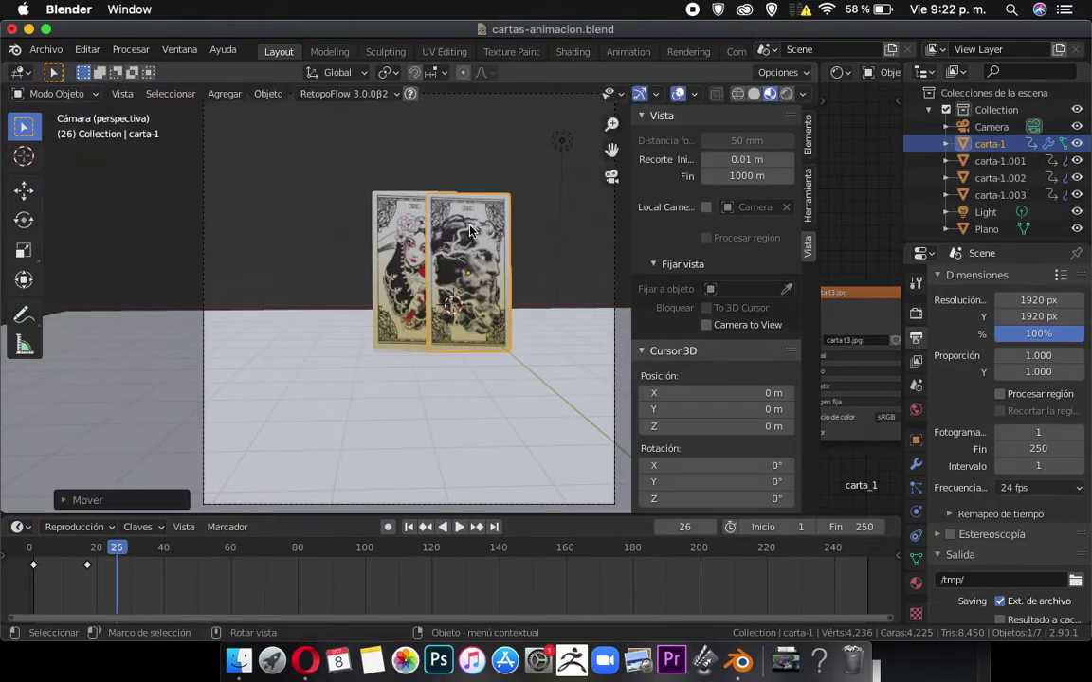
Tilt carta-1 clockwise in the camera view and shift it slightly to the left and down over the stack.
key("r")
left_click(479, 235)
key("g")
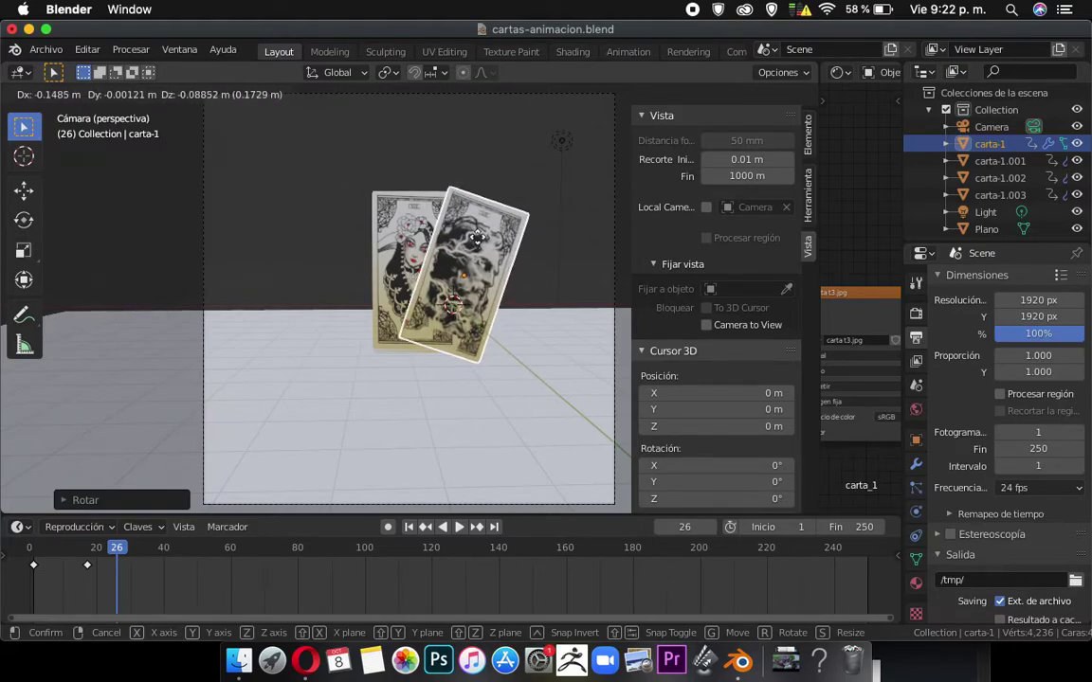
left_click(477, 239)
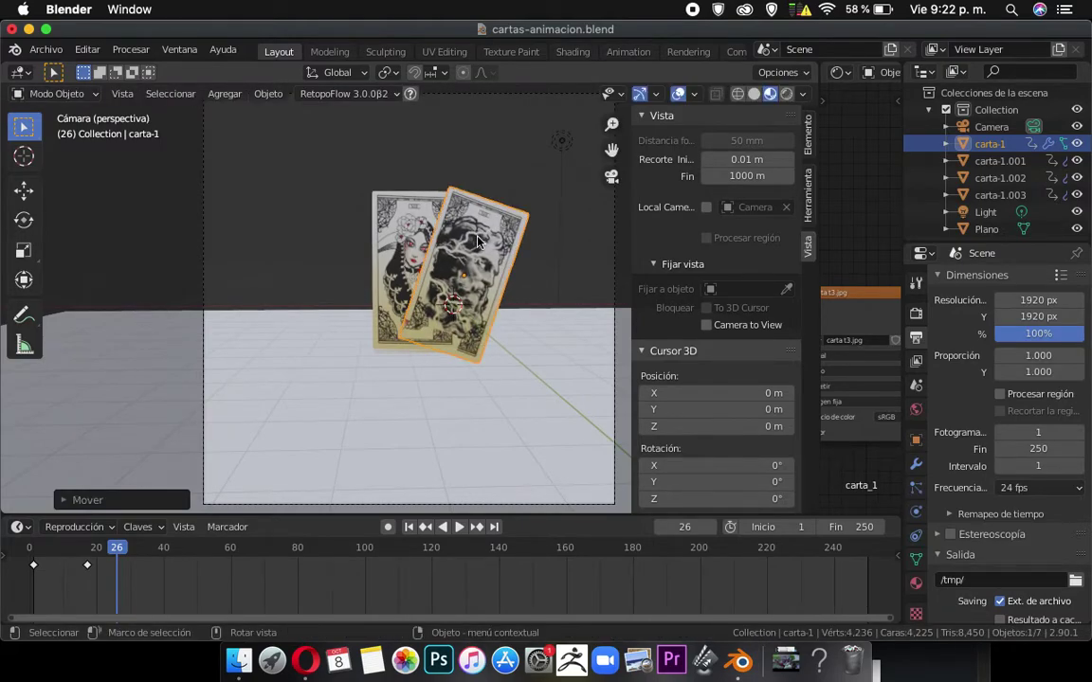
Move carta-1 forward about 0.14 m along global negative Y and slide it outward along global X.
middle_click_drag(360, 224, 388, 282)
scroll(402, 240, "up", 2)
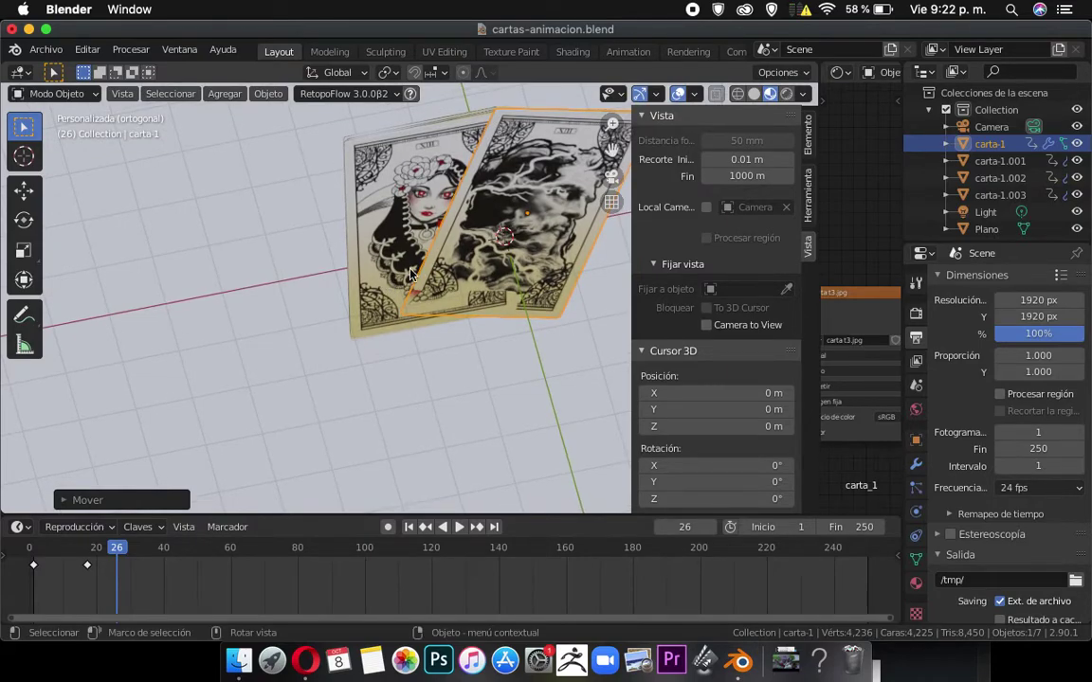
key("r")
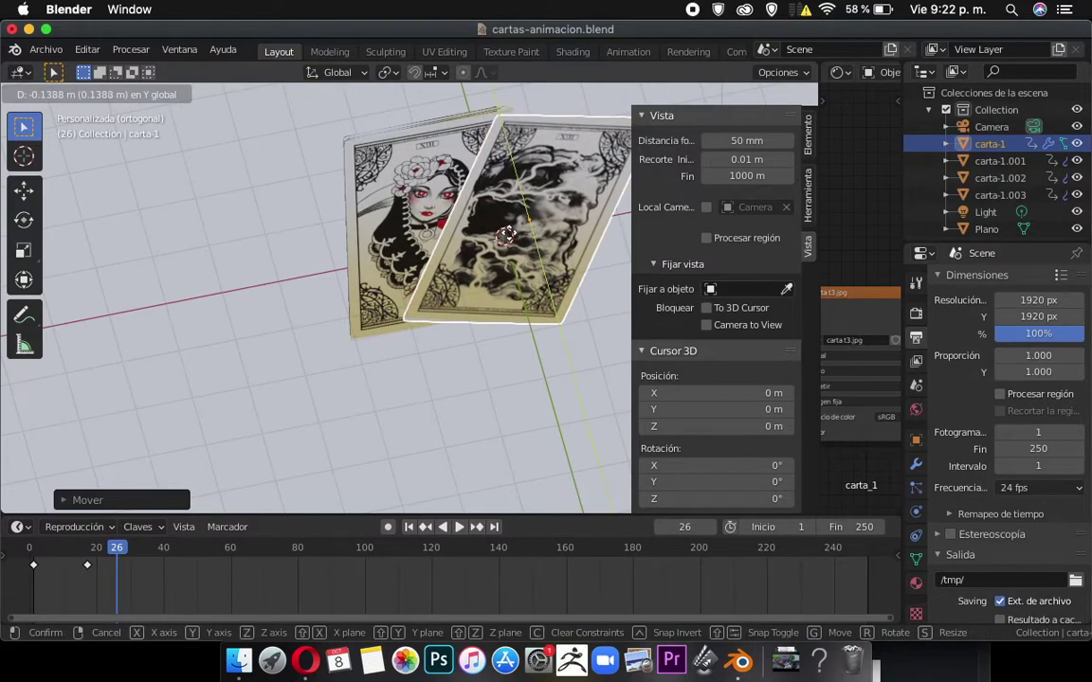
left_click(508, 240)
key("r")
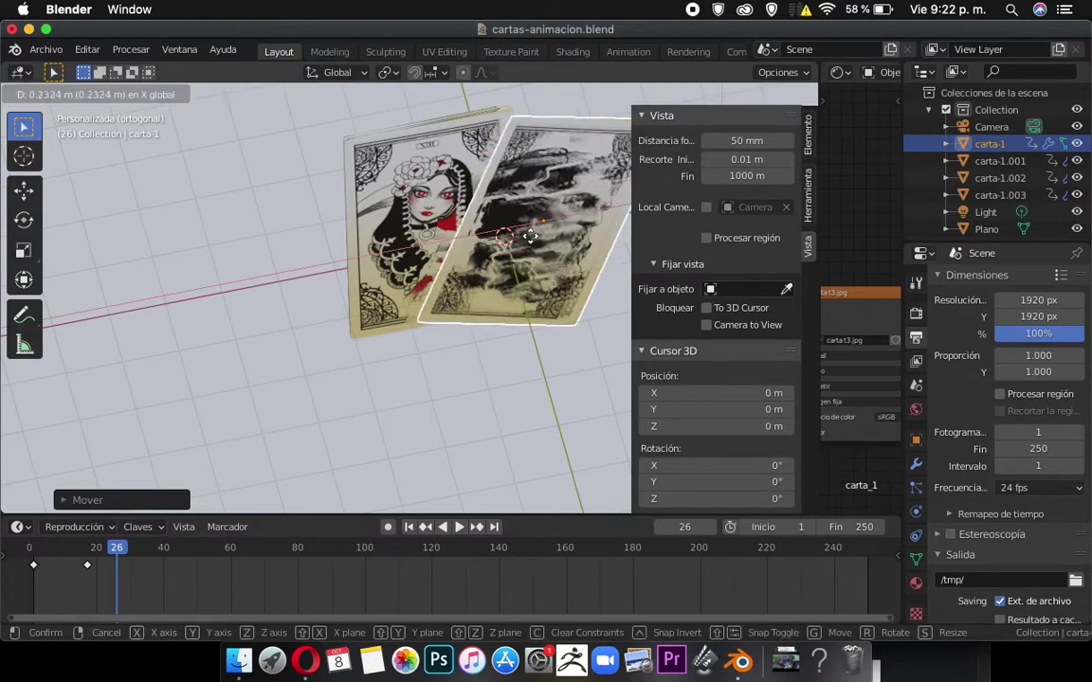
left_click(429, 198)
left_click(429, 197)
key("g")
key("x")
left_click(453, 191)
Move carta-1.003 about 0.63 m along global X and tilt it clockwise behind carta-1.
left_click(438, 190)
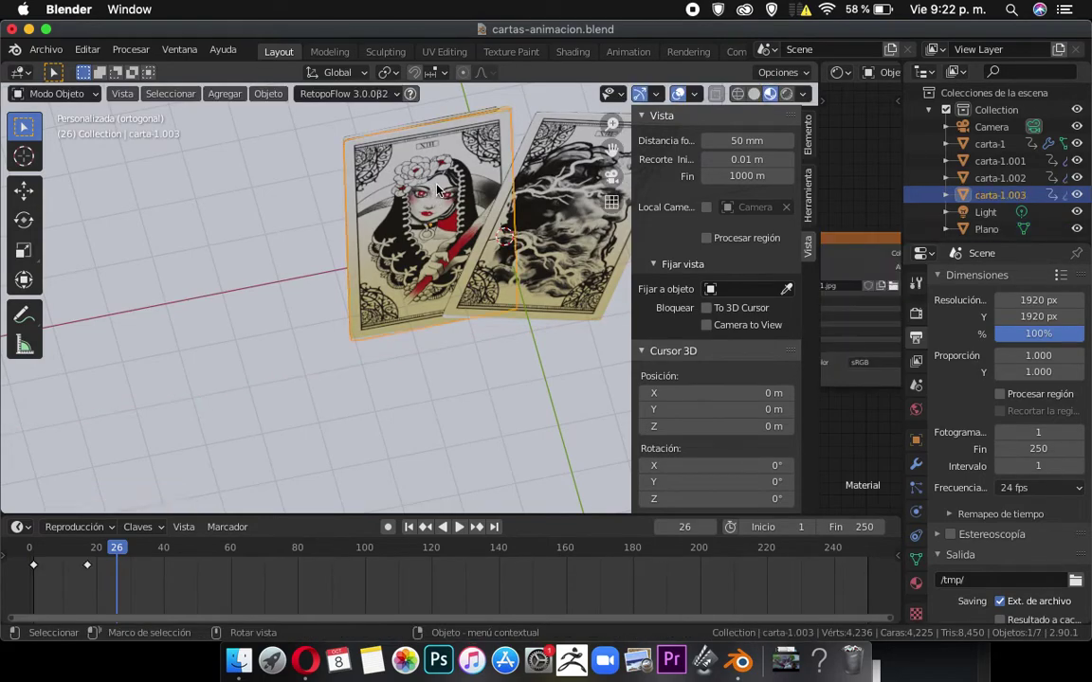
key("g")
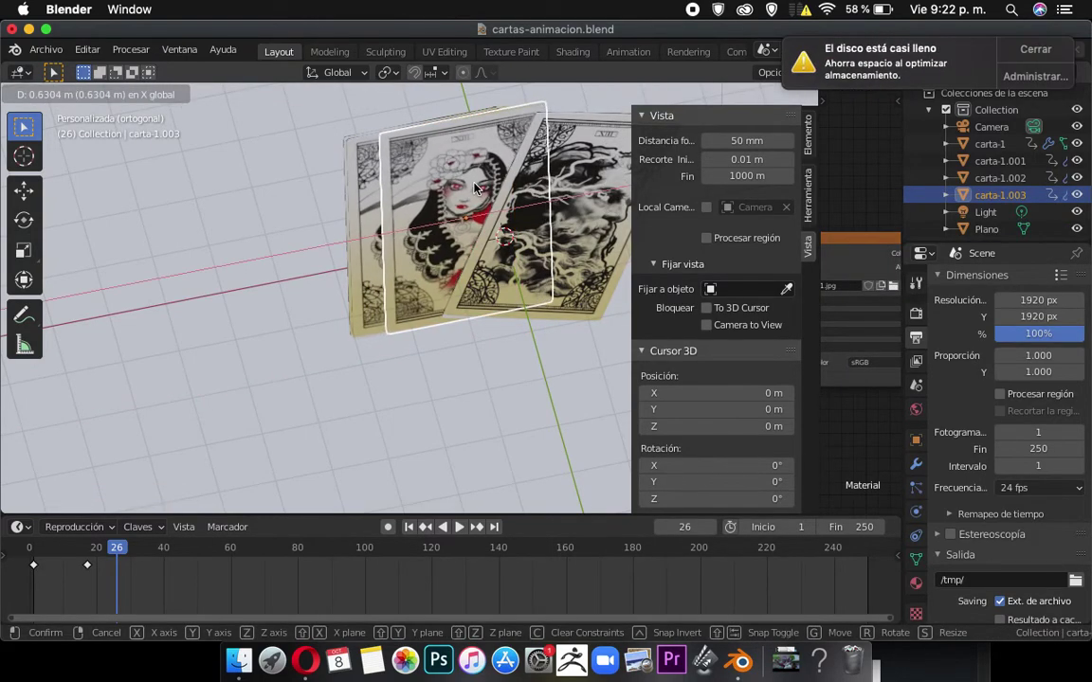
left_click(476, 188)
key("r")
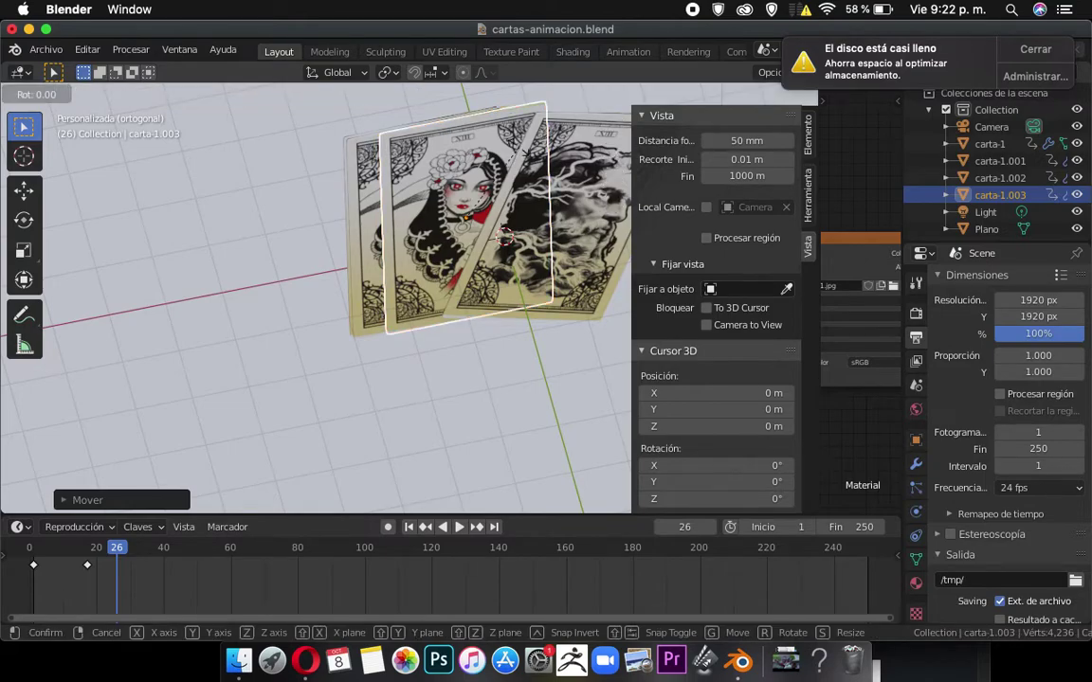
left_click(545, 149)
Slide carta-1.002 out of the stack along global negative X and tilt it counterclockwise about global Y.
left_click(382, 170)
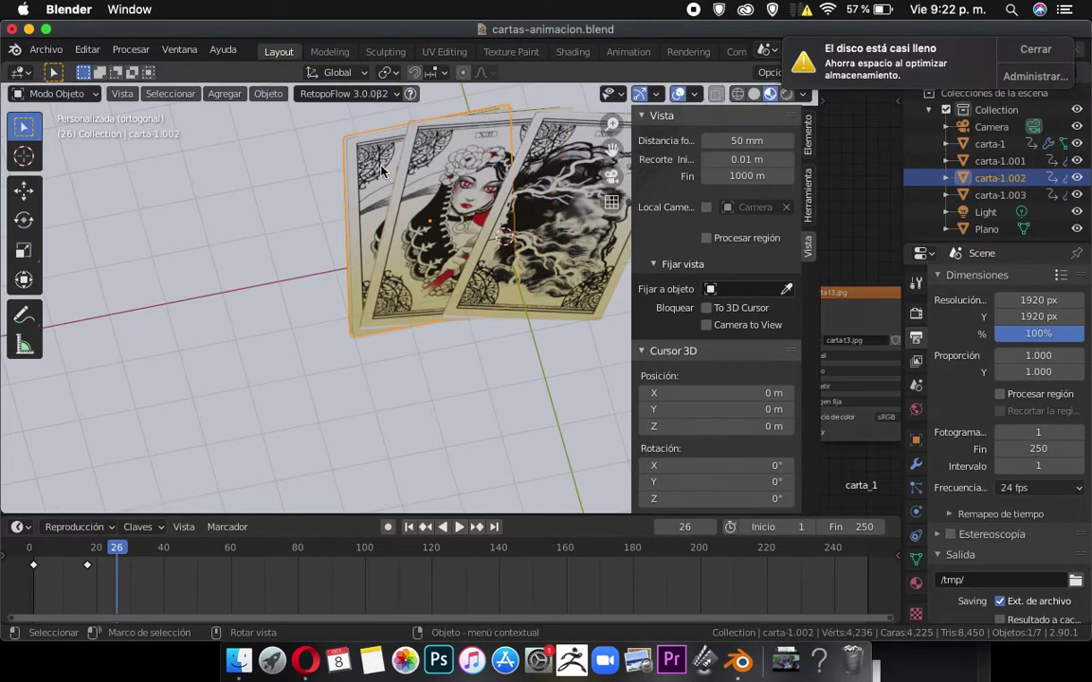
key("g")
key("y")
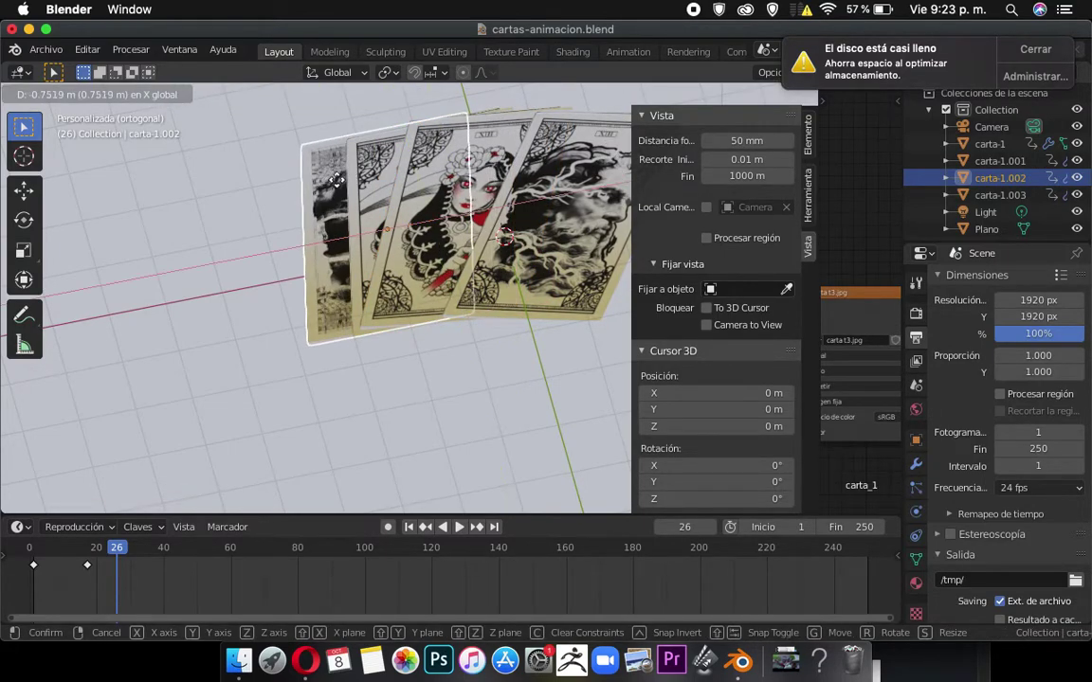
left_click(300, 167)
key("r")
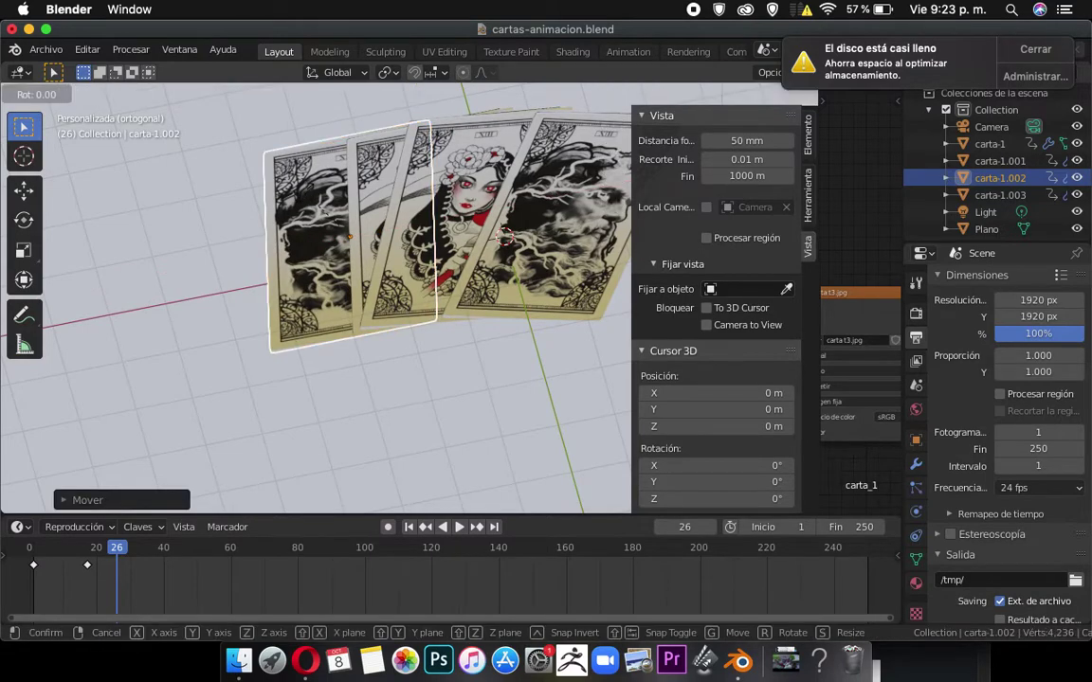
key("y")
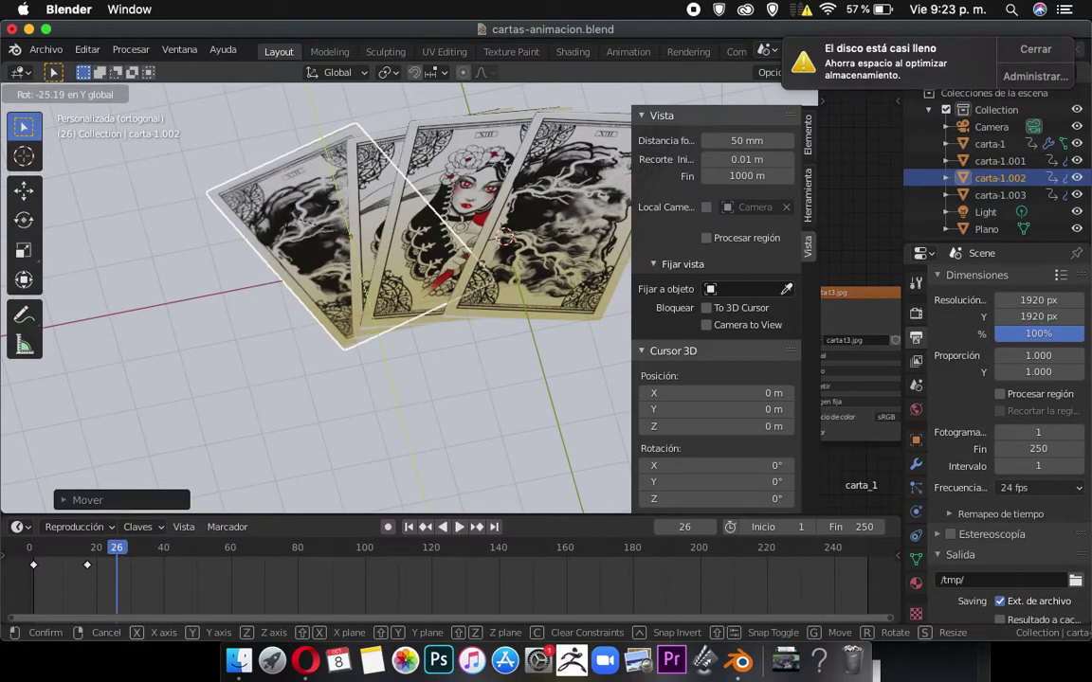
left_click(268, 189)
Move carta-1.002 about 1.02 m further outward along global negative X.
left_click(368, 180)
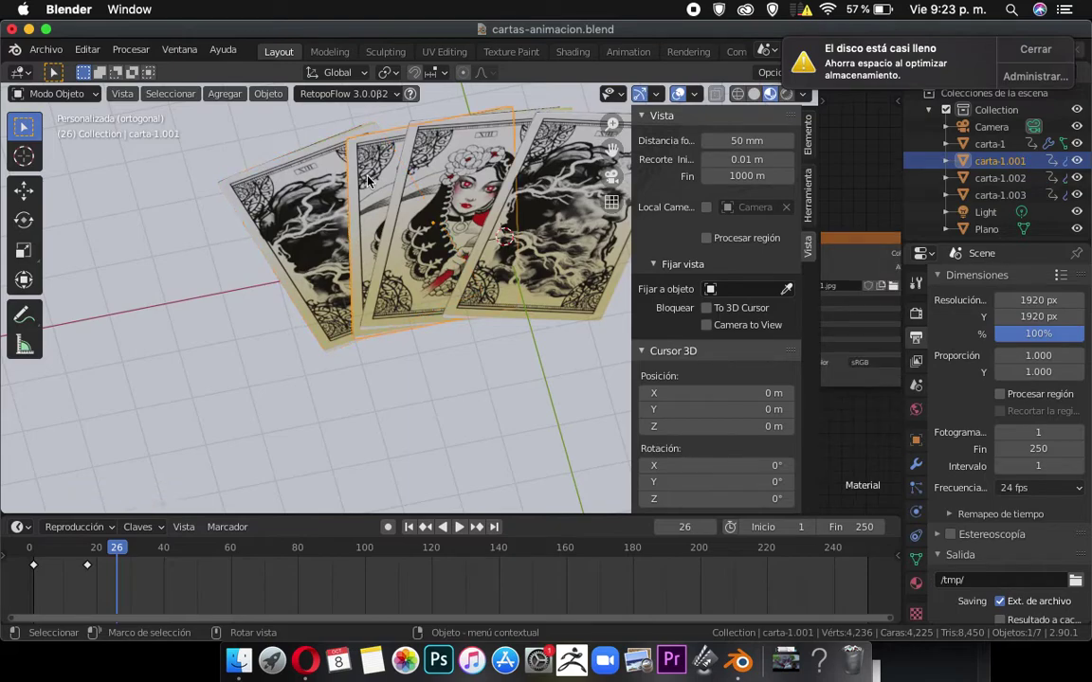
left_click(320, 203)
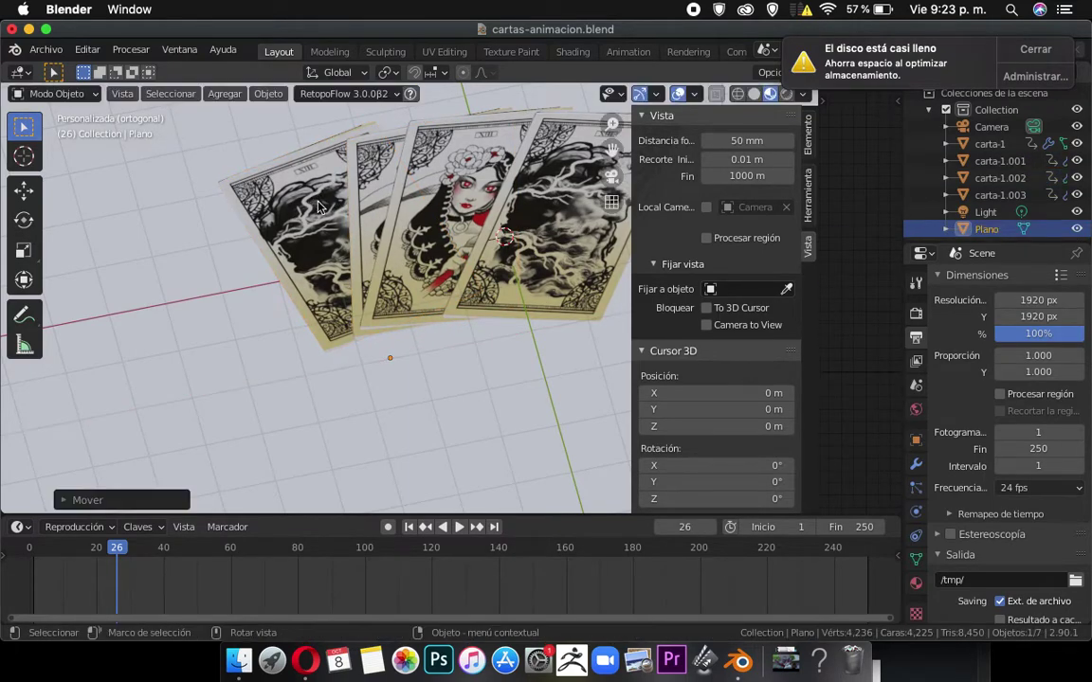
key("g")
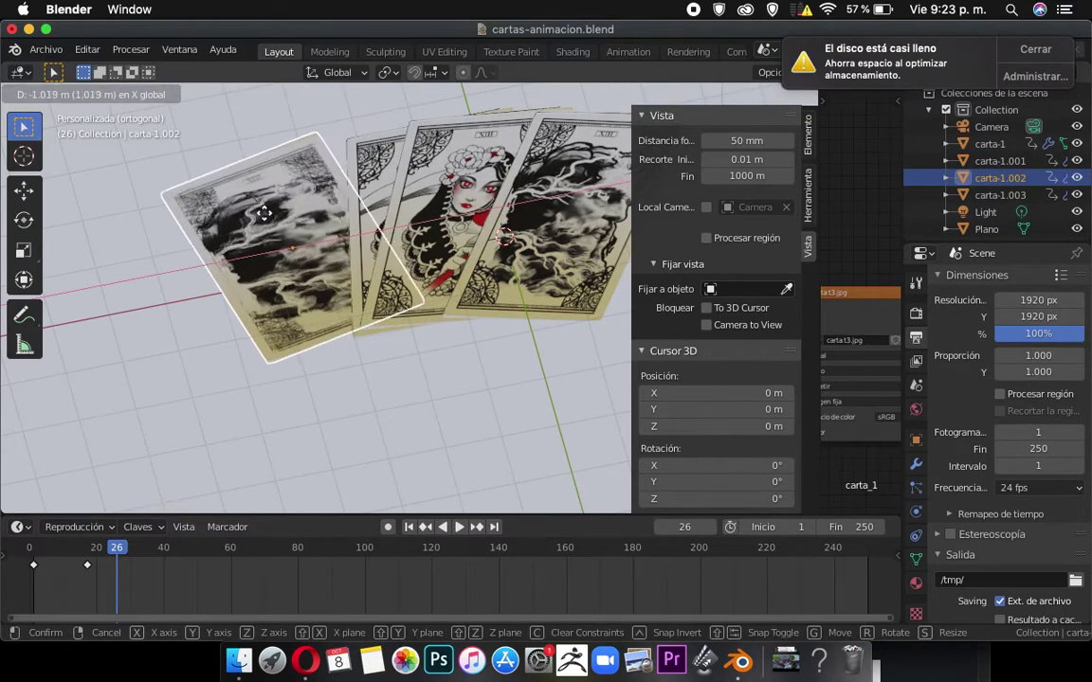
left_click(263, 190)
Slide carta-1.001 about 1.25 m along global negative X and tilt it counterclockwise in the camera view.
left_click(388, 171)
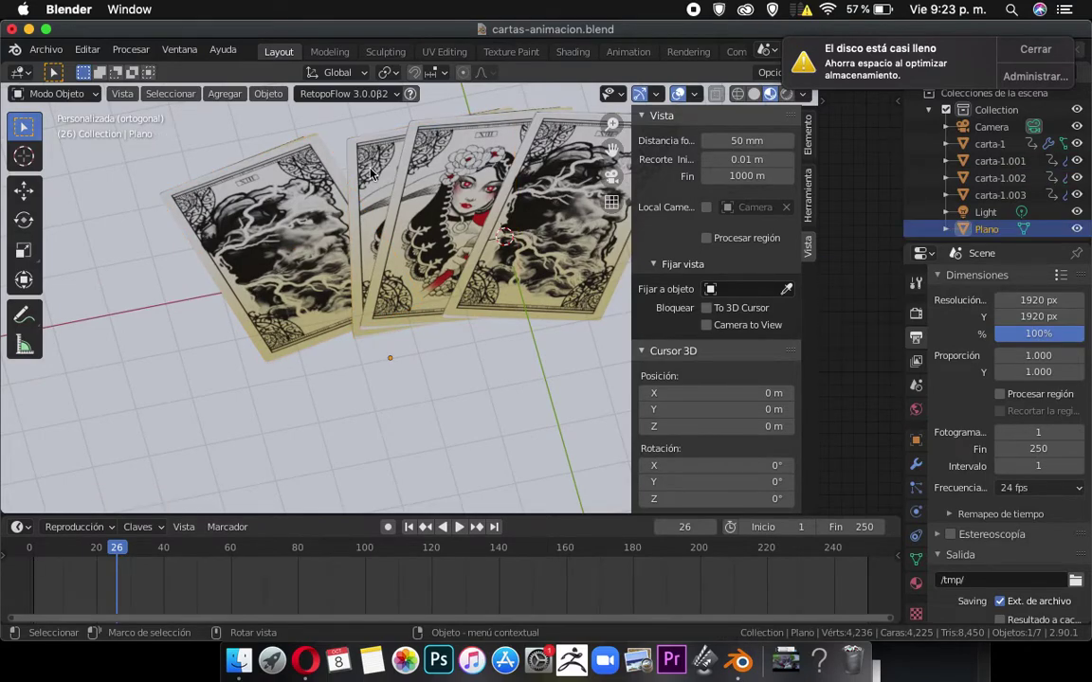
left_click(370, 170)
key("g")
key("x")
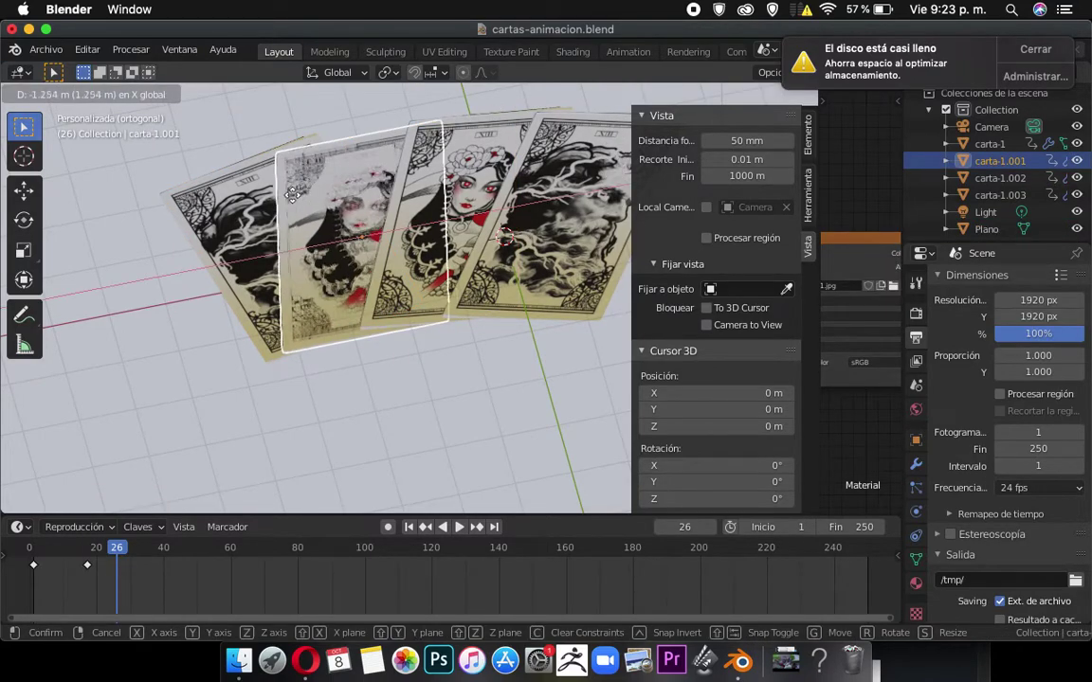
left_click(291, 198)
key("KP_0")
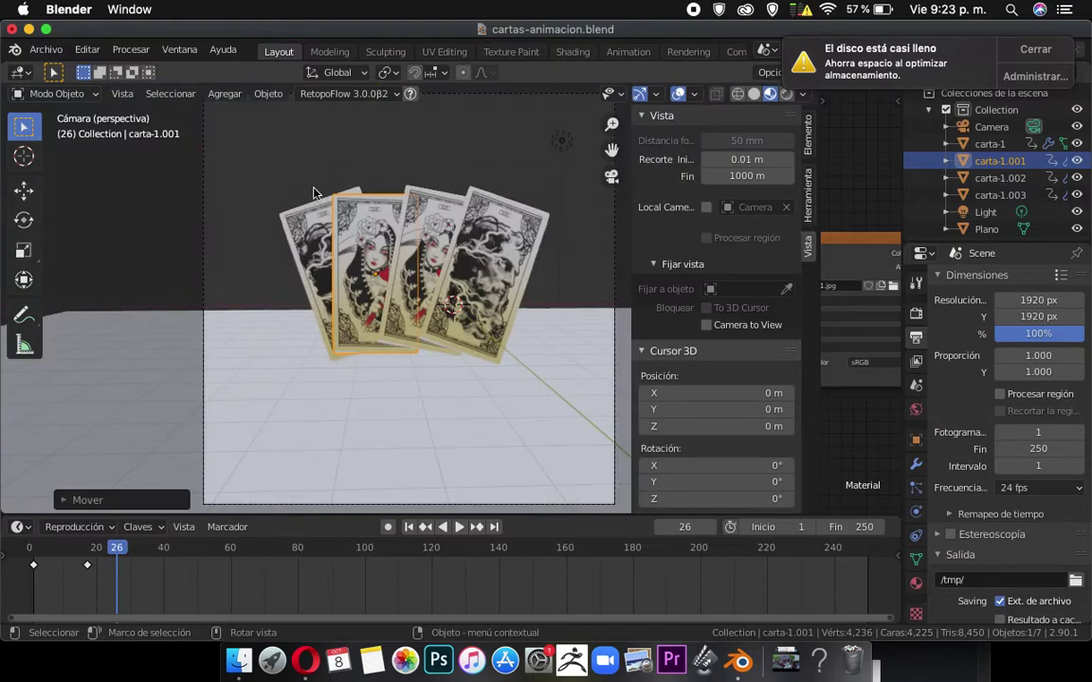
key("r")
left_click(377, 194)
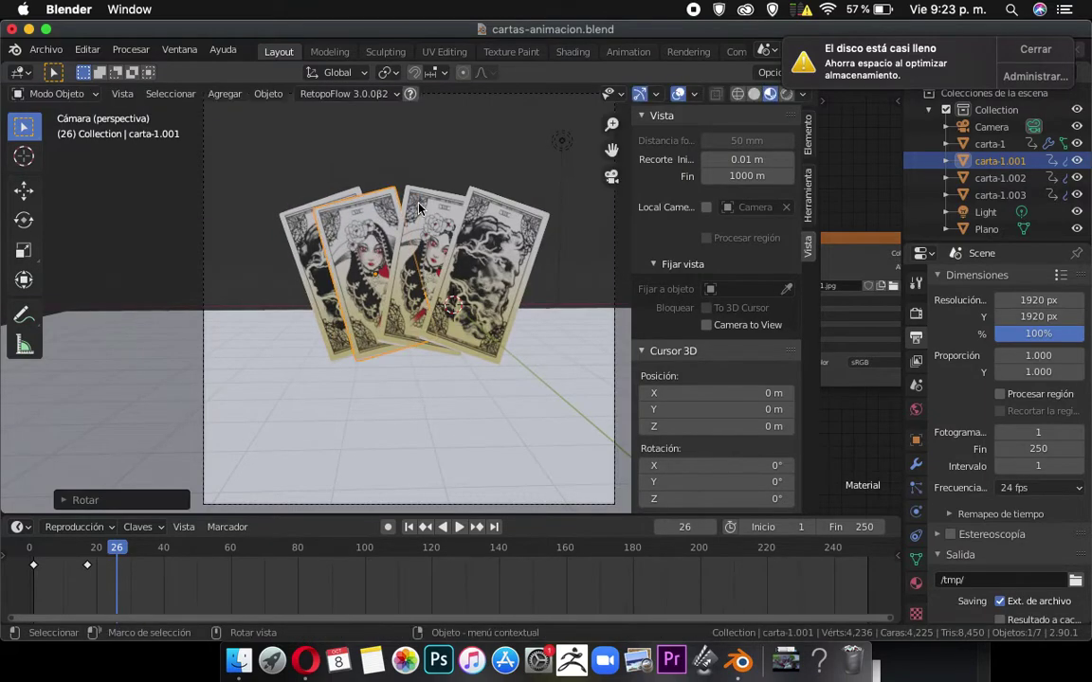
Nudge carta-1.001 slightly up and to the right in the camera view to even out the fan.
scroll(389, 192, "up", 2)
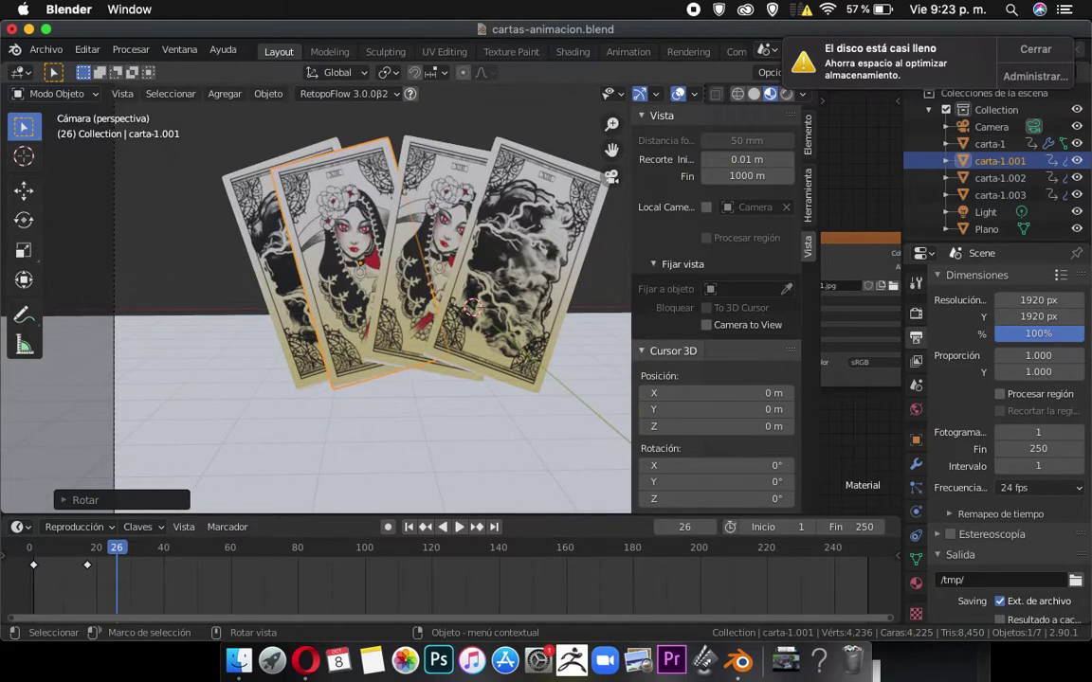
key("r")
key("Escape")
key("g")
left_click(395, 186)
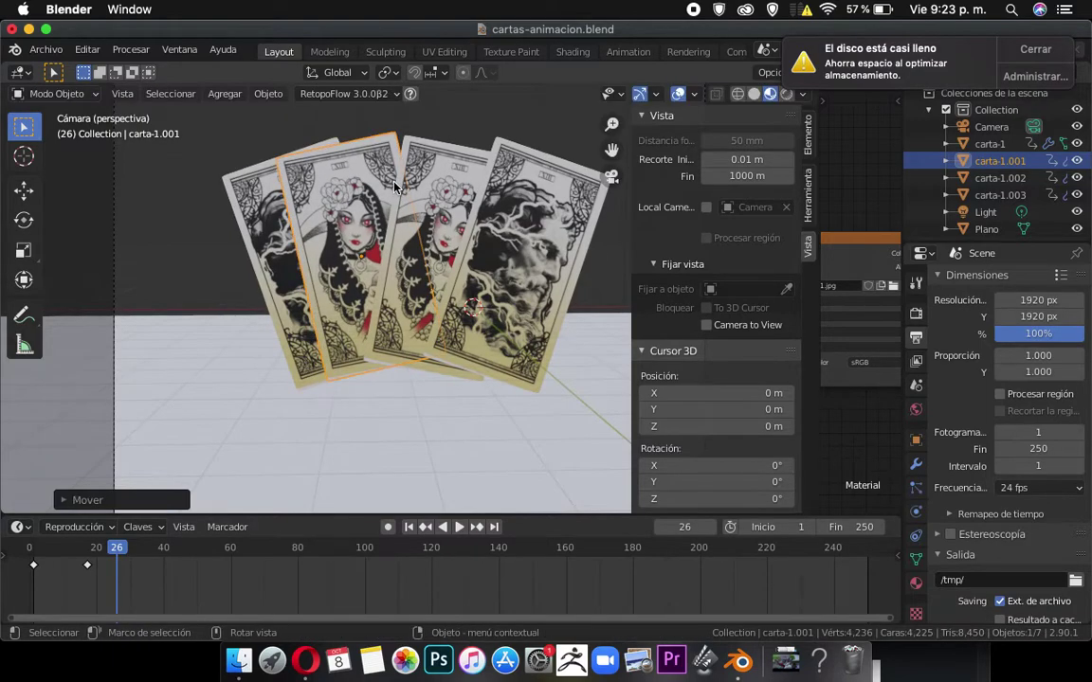
Nudge carta-1.003 slightly upward in the camera view to line it up with the neighbouring cards.
left_click(254, 209)
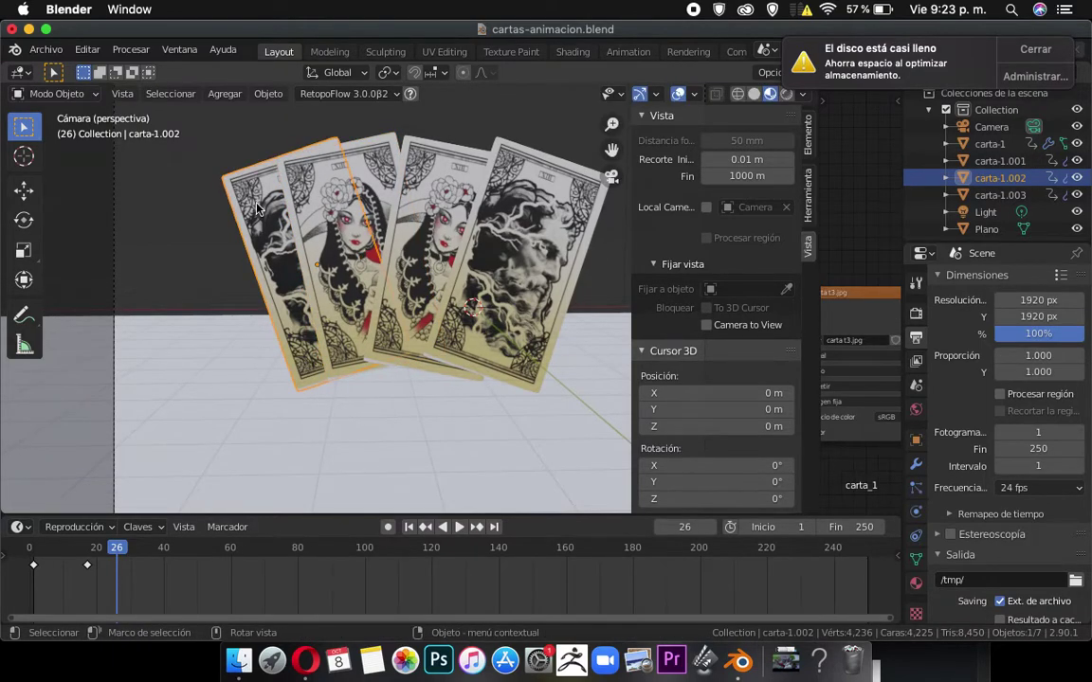
left_click(414, 196)
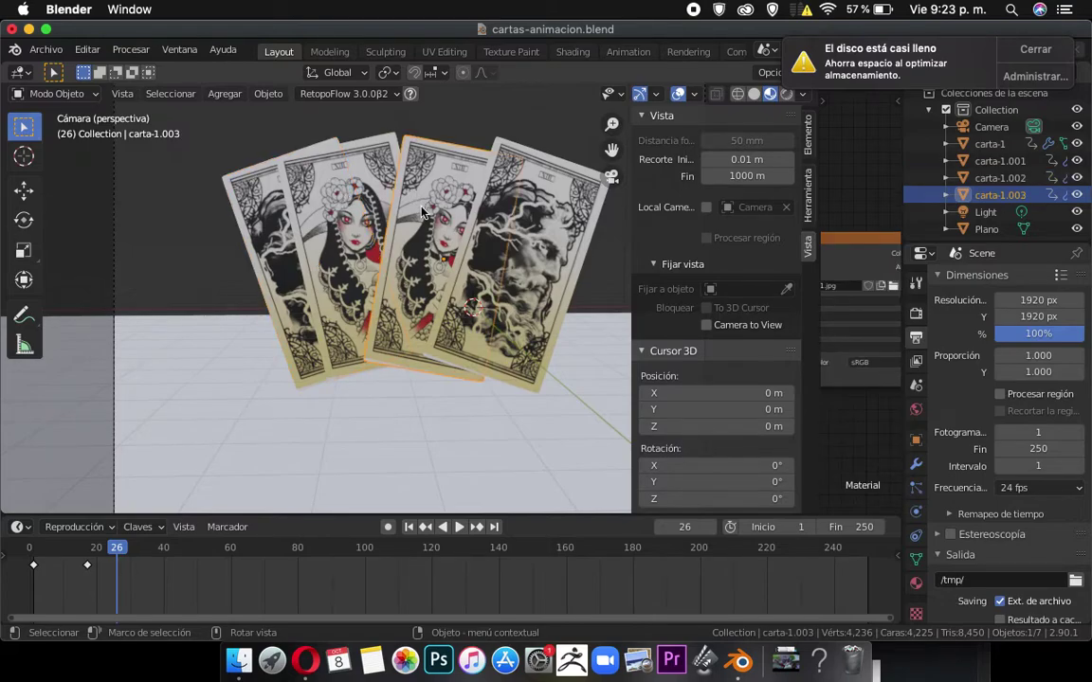
key("g")
left_click(432, 207)
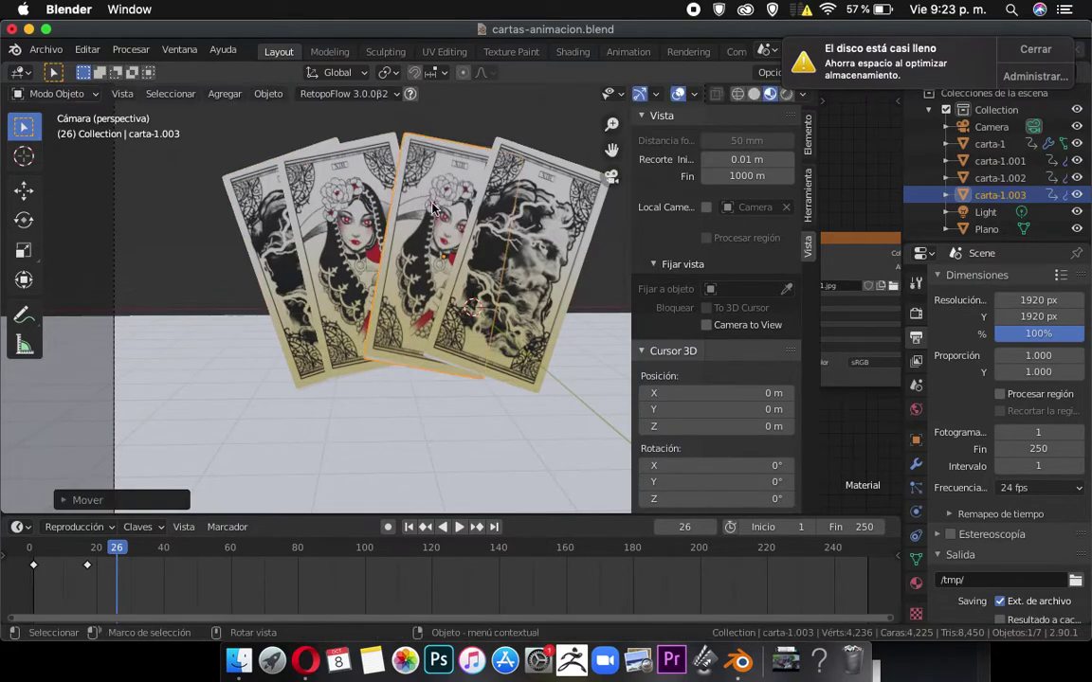
Shift carta-1 slightly and tilt it a little further clockwise at the end of the fan.
left_click(500, 224)
key("g")
key("r")
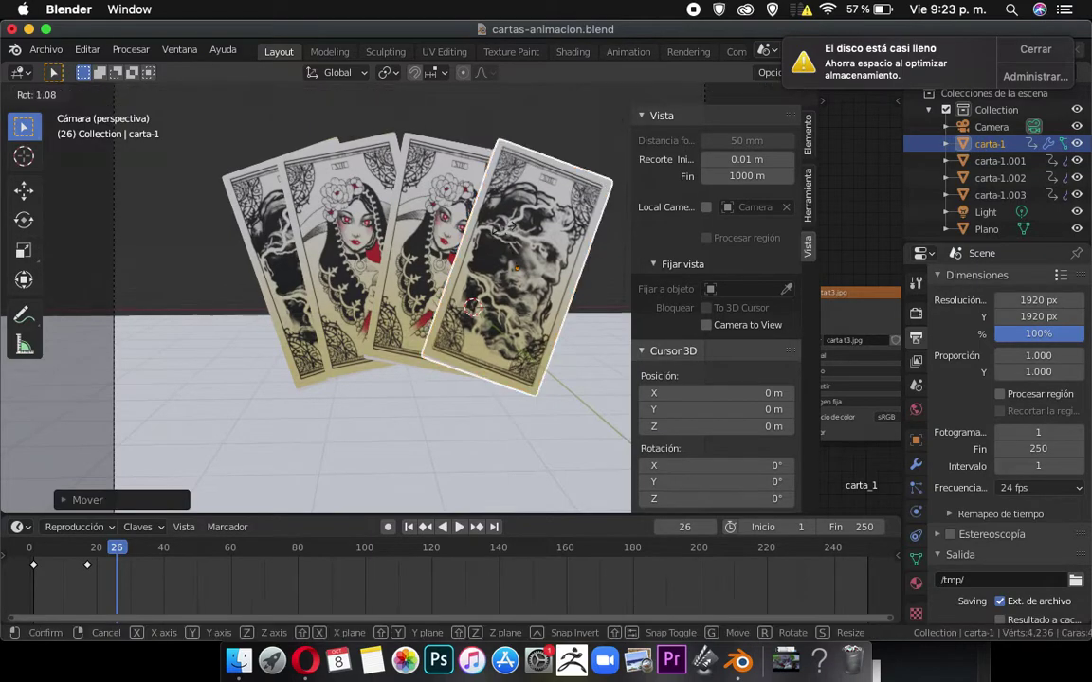
left_click(505, 234)
Insert a position, rotation and scale keyframe at frame 26 for all four cards.
left_click(263, 220)
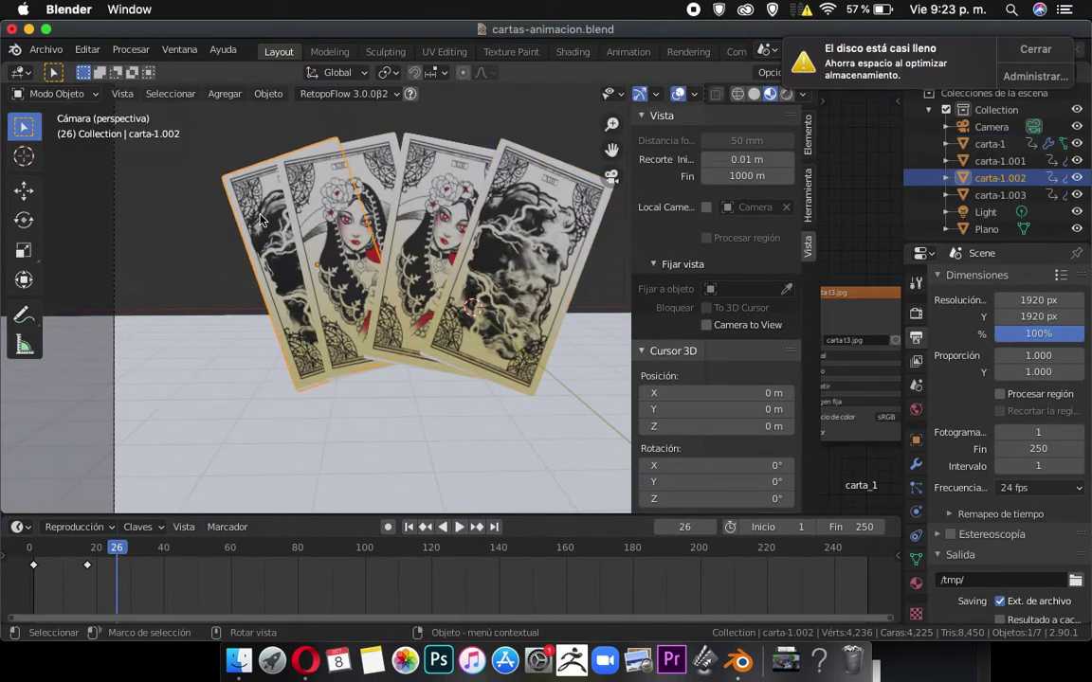
left_click(363, 175, "shift")
left_click(465, 140, "shift")
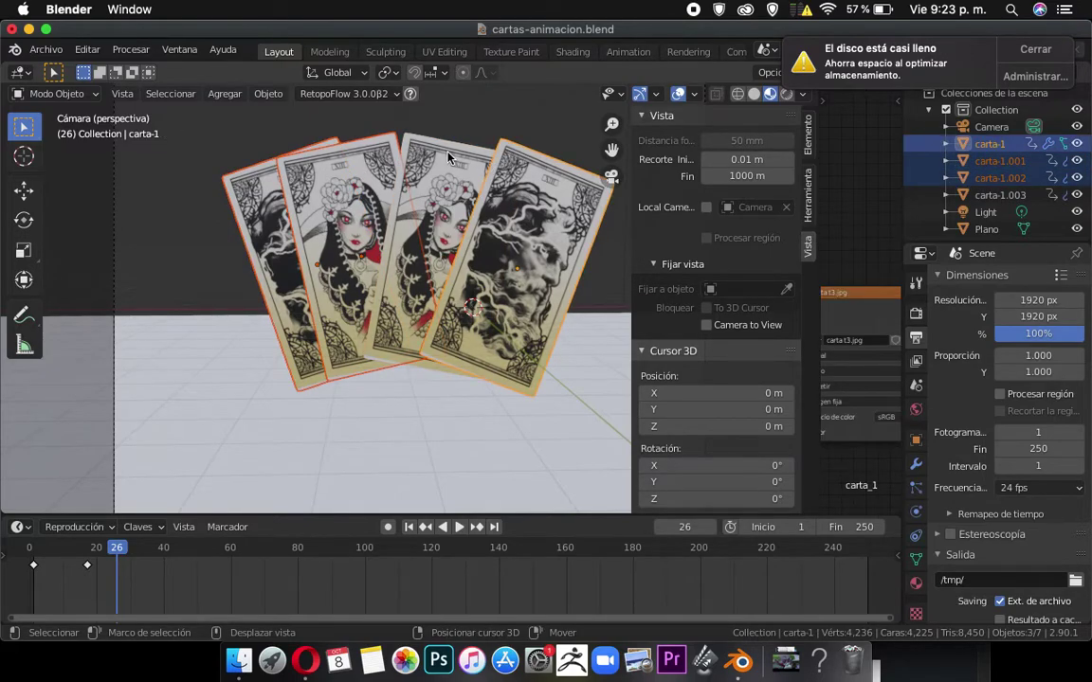
left_click(450, 156, "shift")
key("i")
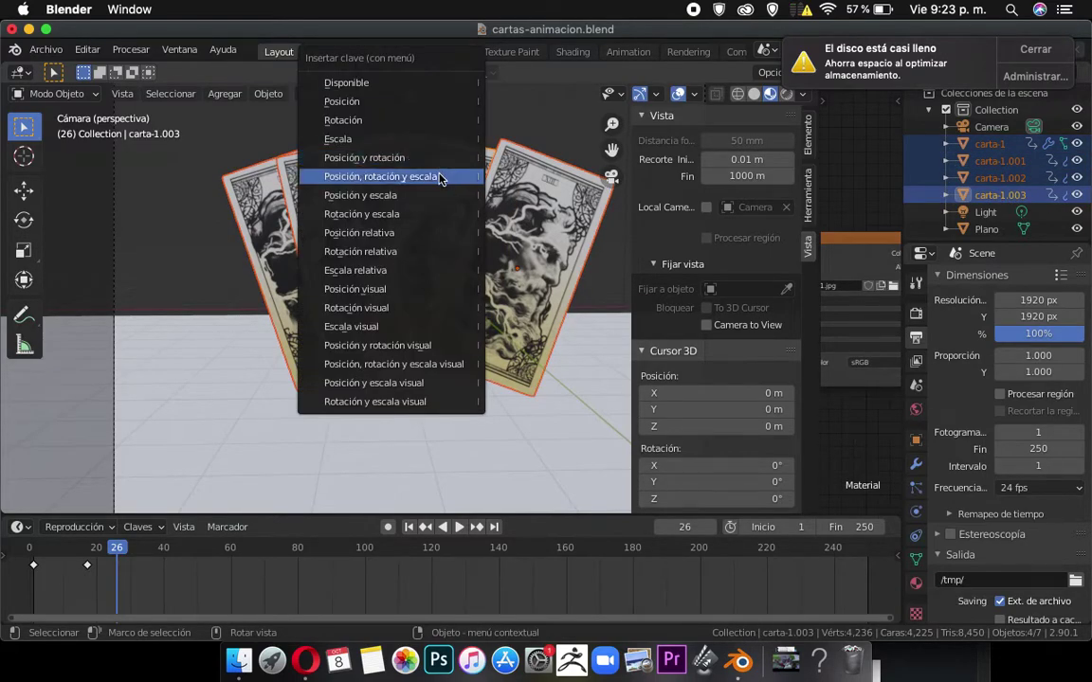
left_click(445, 177)
Play the animation from the beginning to review how the cards fan out, and stop the playback.
left_click(38, 548)
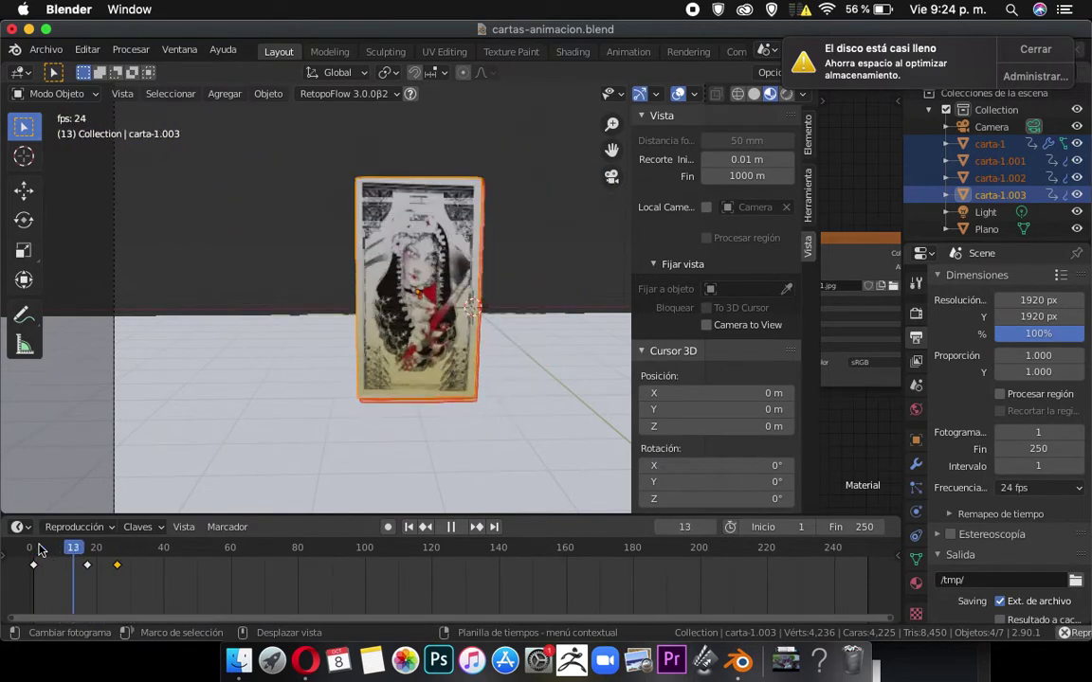
key("space")
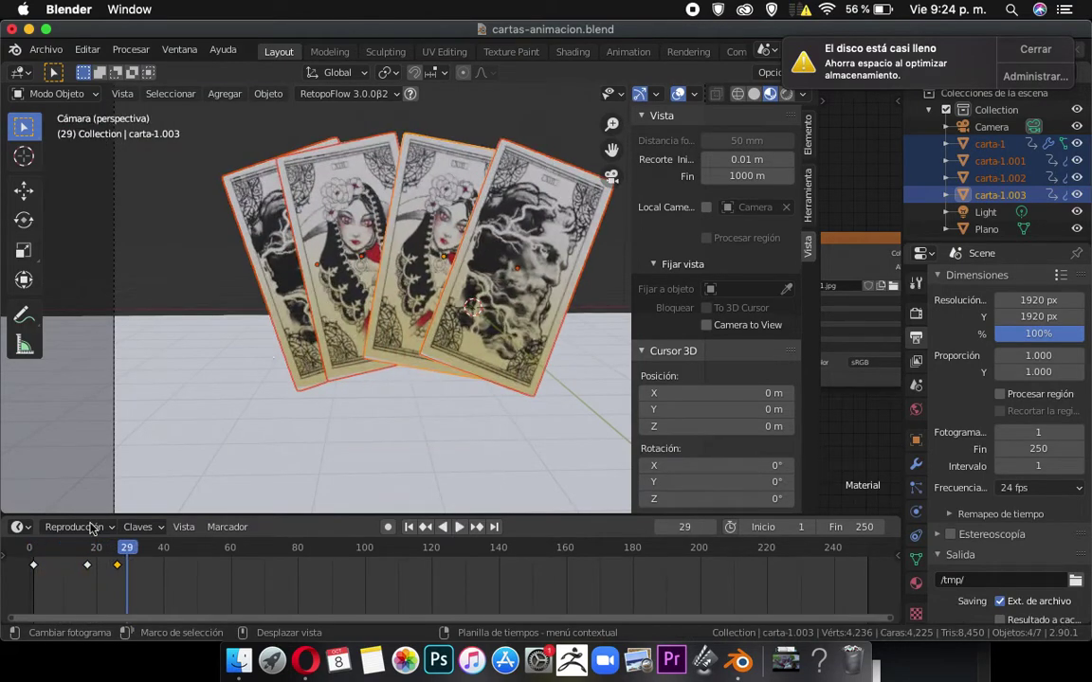
Move carta-1, carta-1.003 and Plano together slightly along the global Y axis at frame 26.
middle_click_drag(408, 408, 390, 174)
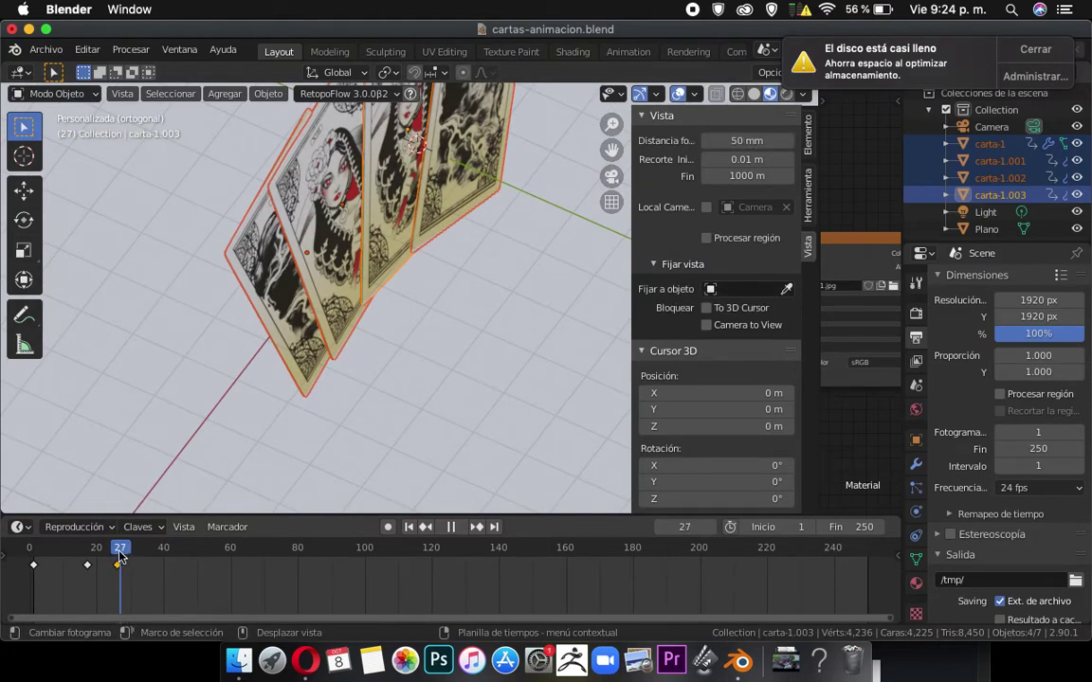
left_click(265, 266)
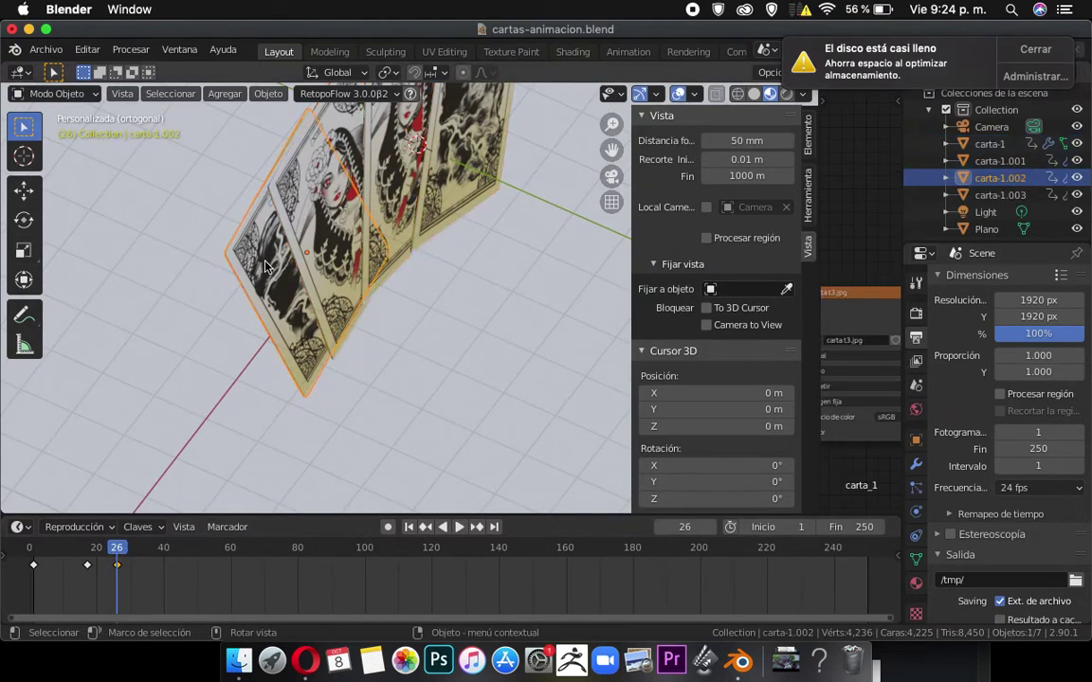
middle_click_drag(265, 265, 333, 170)
left_click(313, 218)
key("super+v")
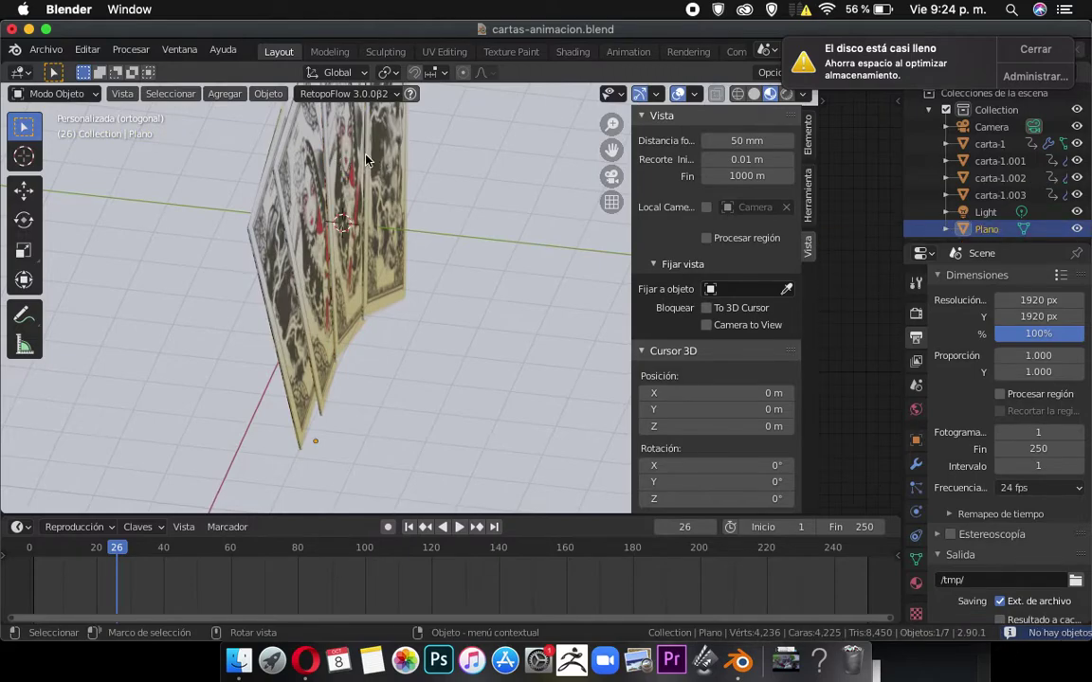
left_click(367, 159, "shift")
key("g")
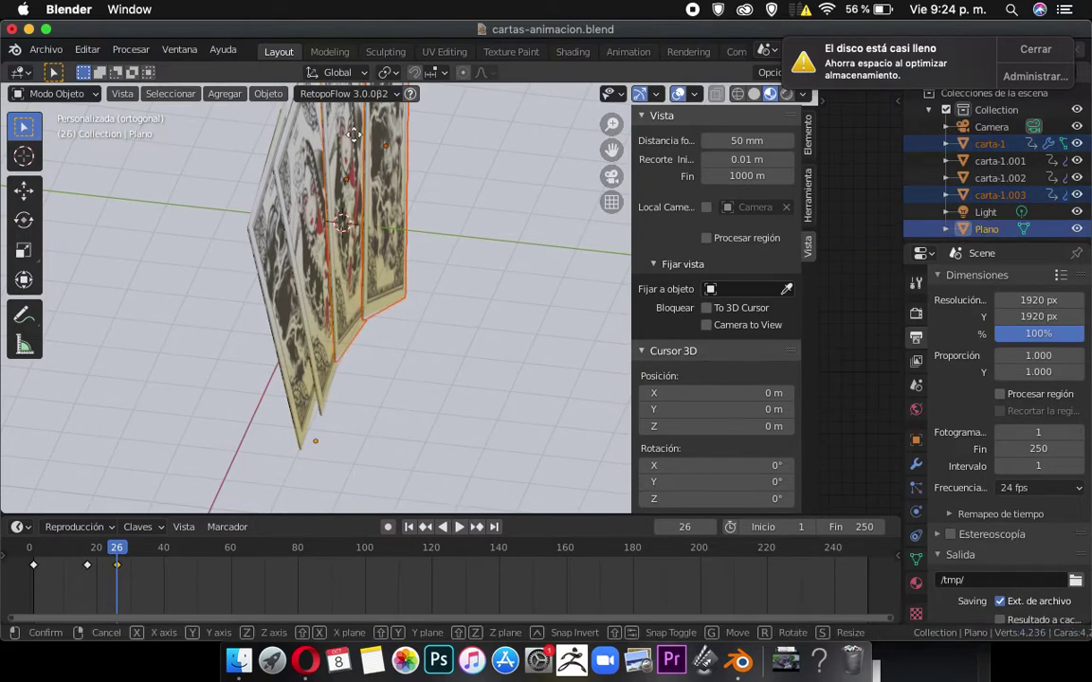
key("y")
left_click(356, 136)
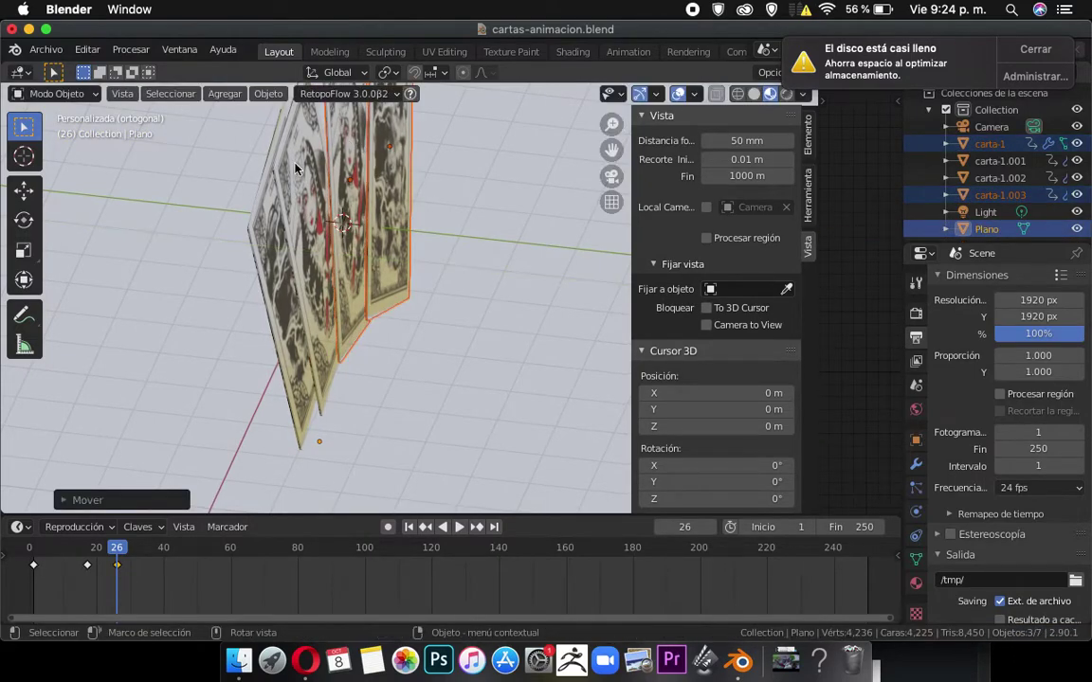
Select carta-1.001 and carta-1.002 in the front view and insert a keyframe for both at frame 26.
left_click(294, 163)
left_click(266, 145)
middle_click_drag(266, 146, 360, 316)
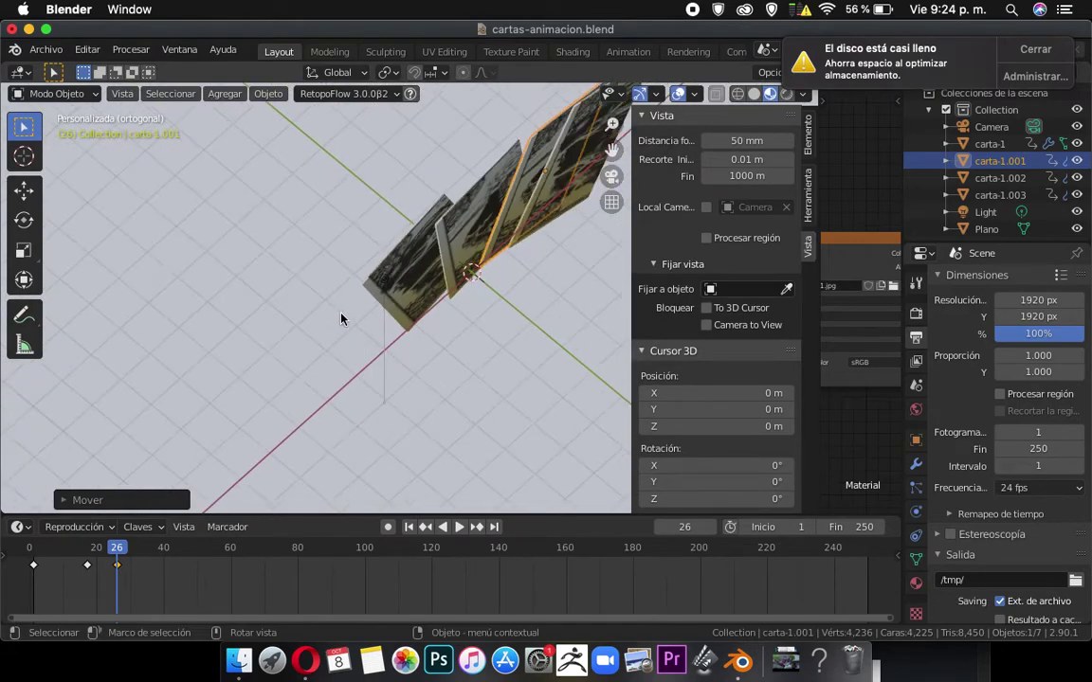
key("KP_1")
key("Home")
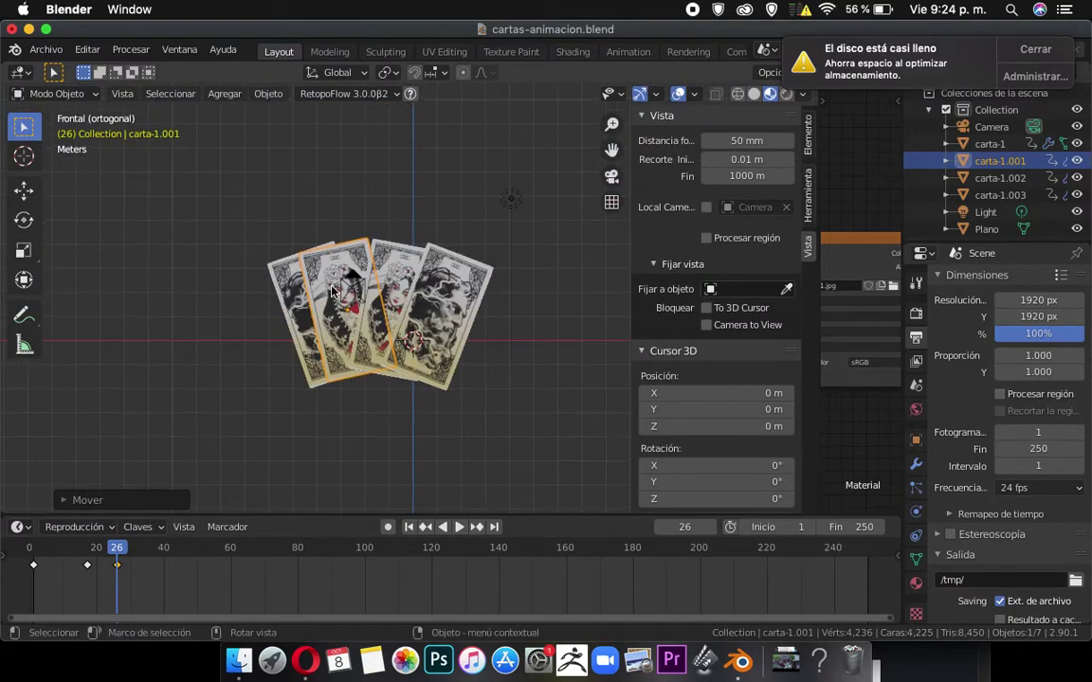
scroll(277, 289, "up", 3)
left_click(215, 282)
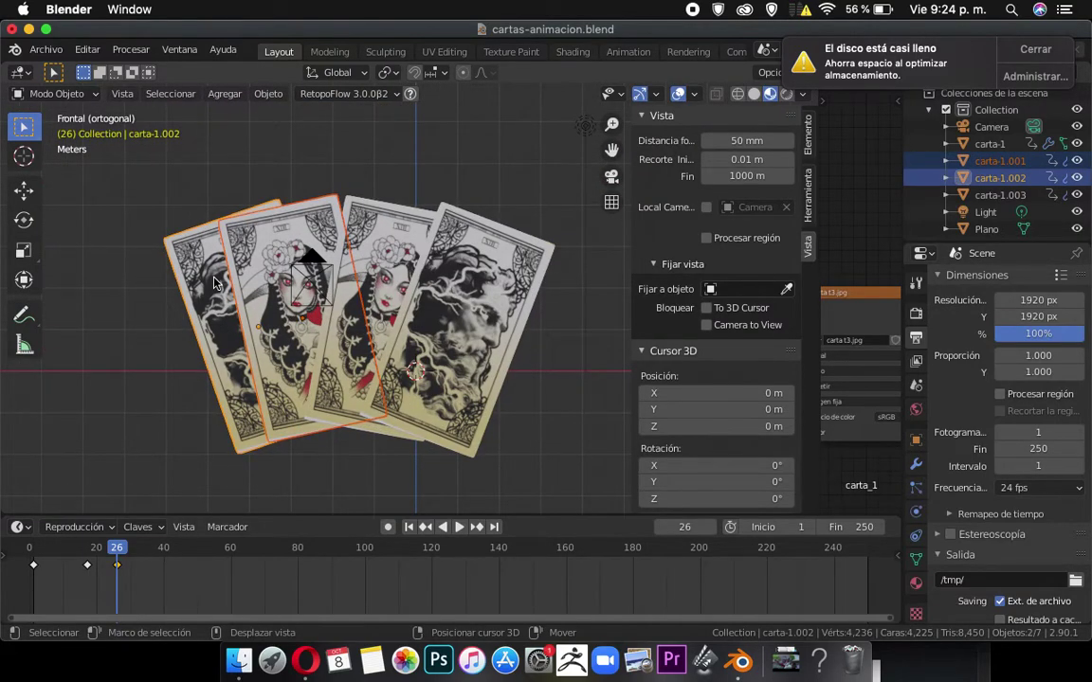
key("i")
left_click(214, 282)
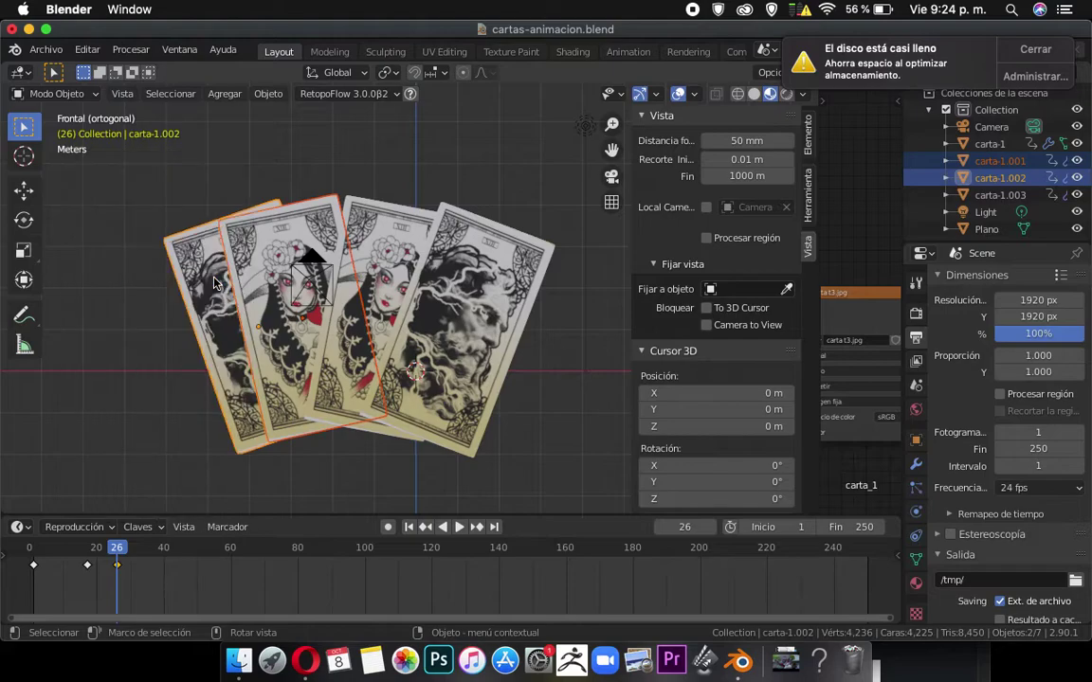
Play the animation from frames before the fan opens to review the spread, and stop the playback.
left_click(90, 552)
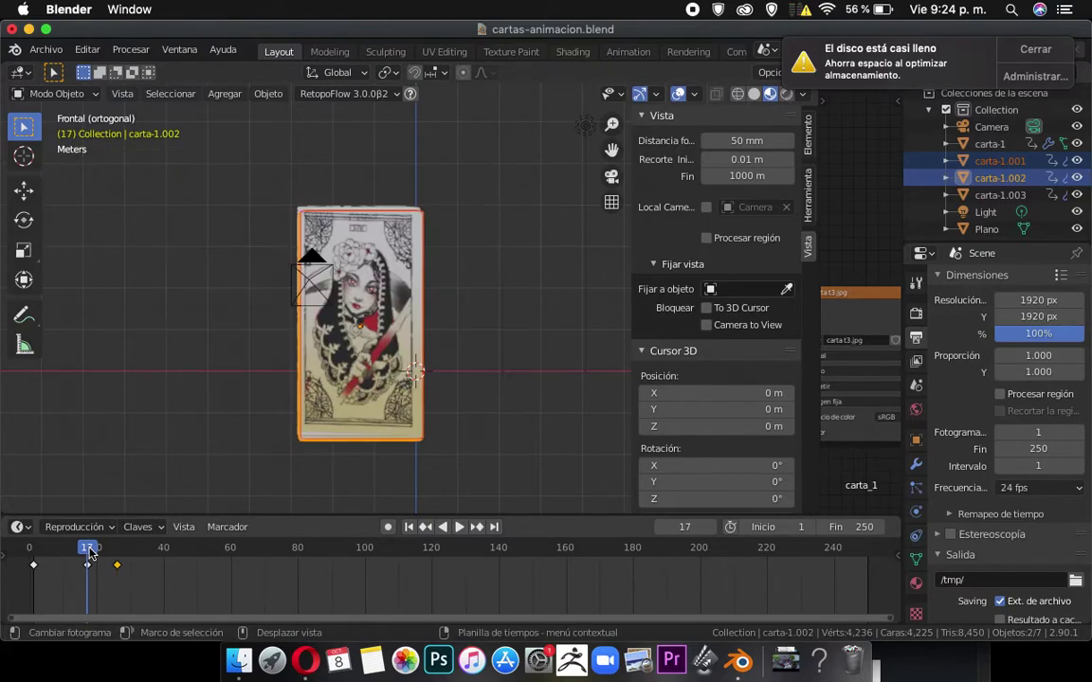
key("space")
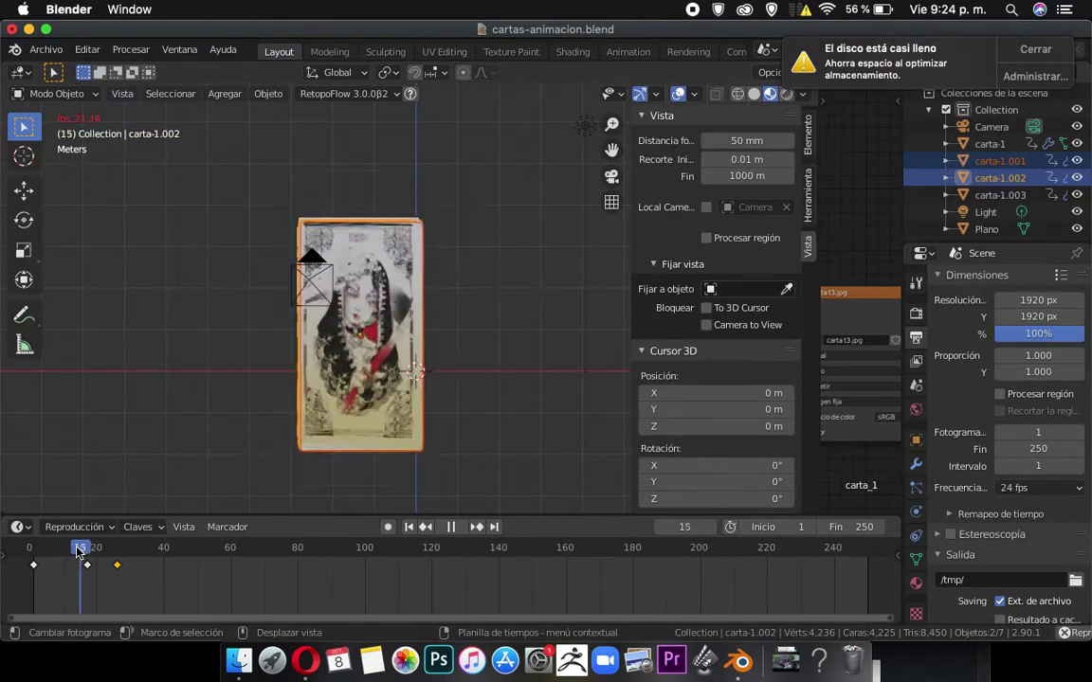
key("space")
left_click(54, 557)
key("space")
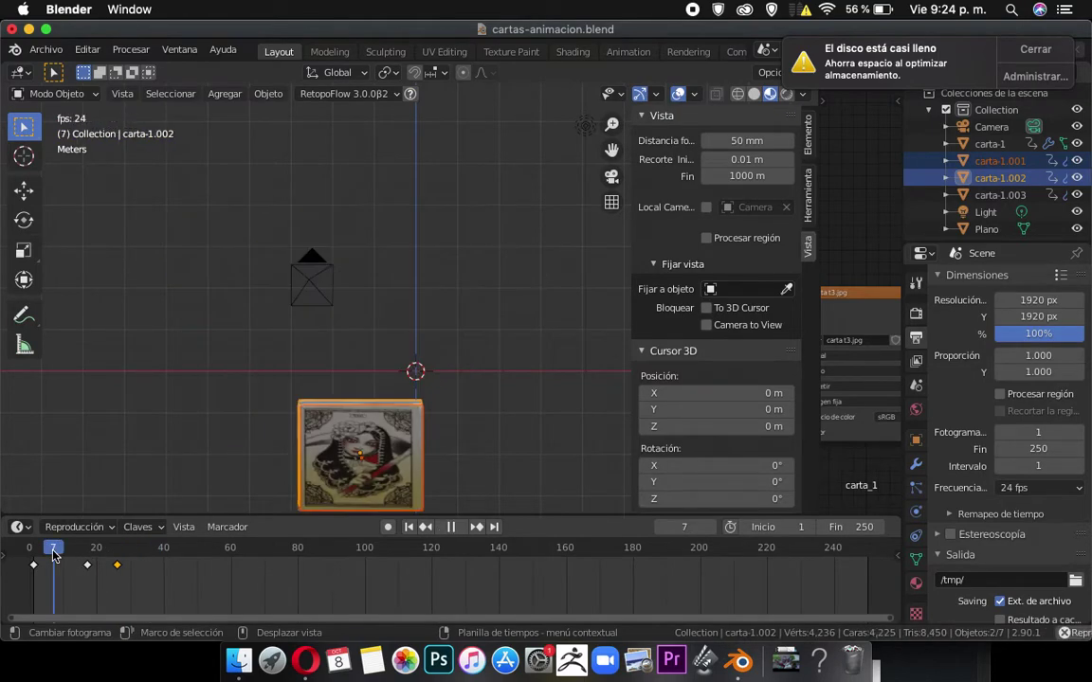
key("space")
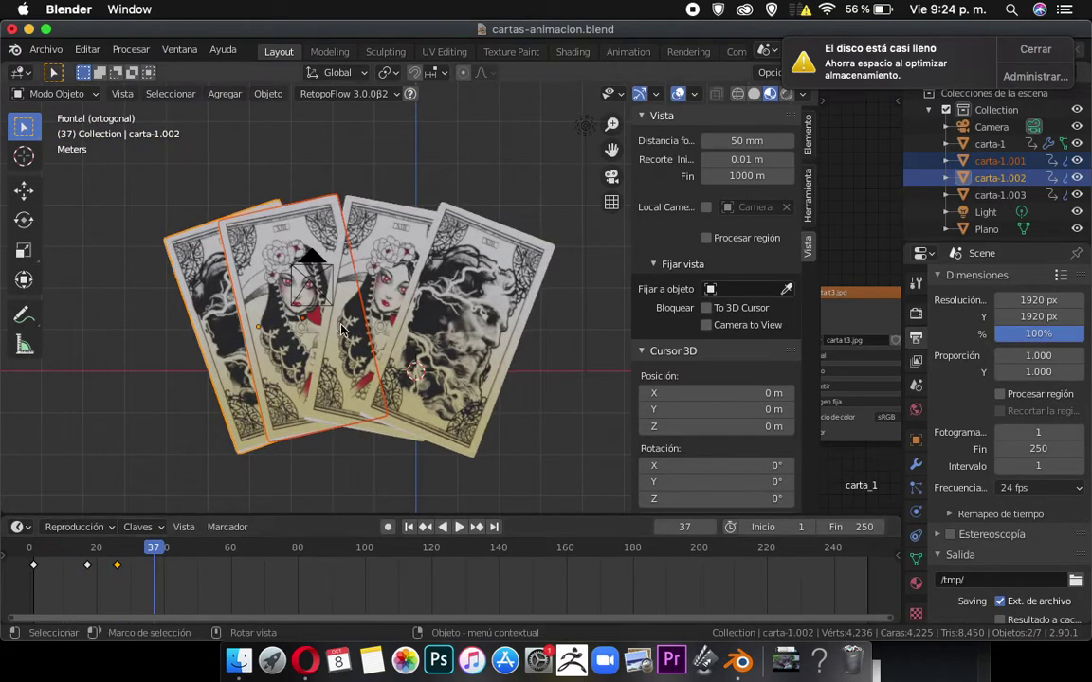
Shift the last keyframe of carta-1.001 and carta-1.002 to frame 27 and replay the fan movement.
key("g")
left_click(122, 565)
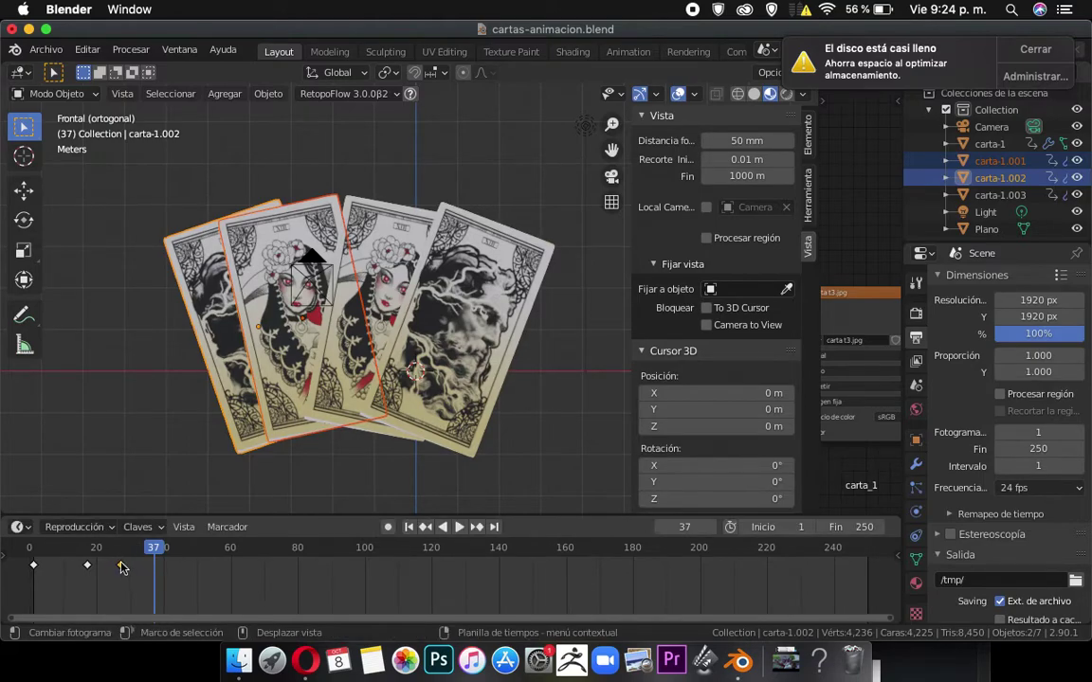
left_click(110, 547)
key("space")
left_click_drag(132, 547, 82, 553)
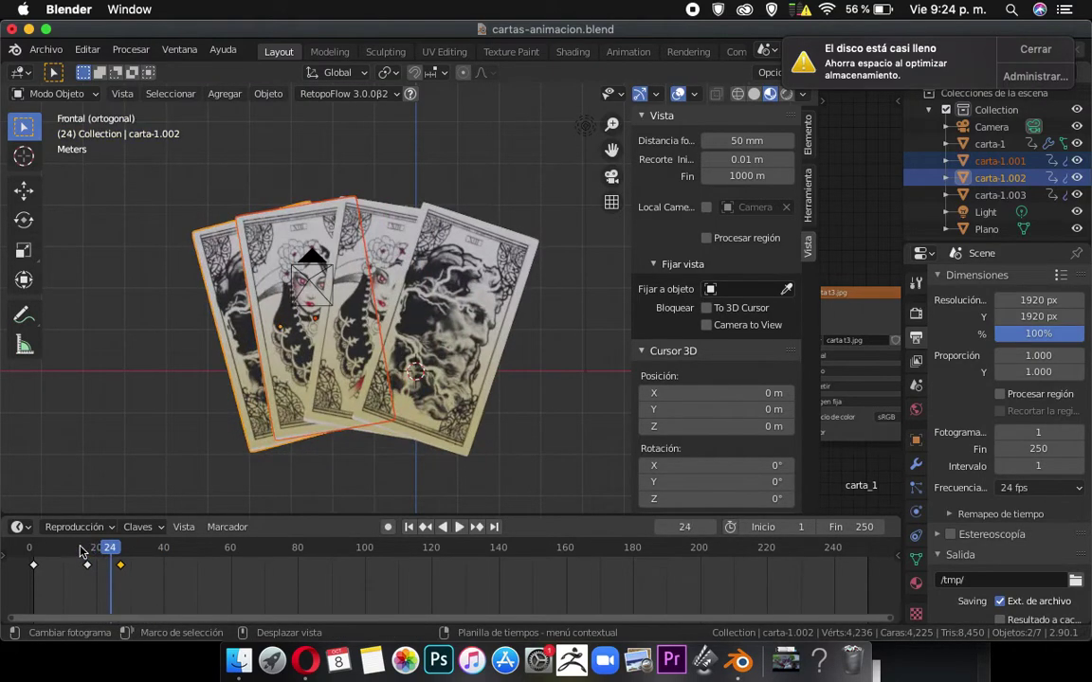
left_click(49, 550)
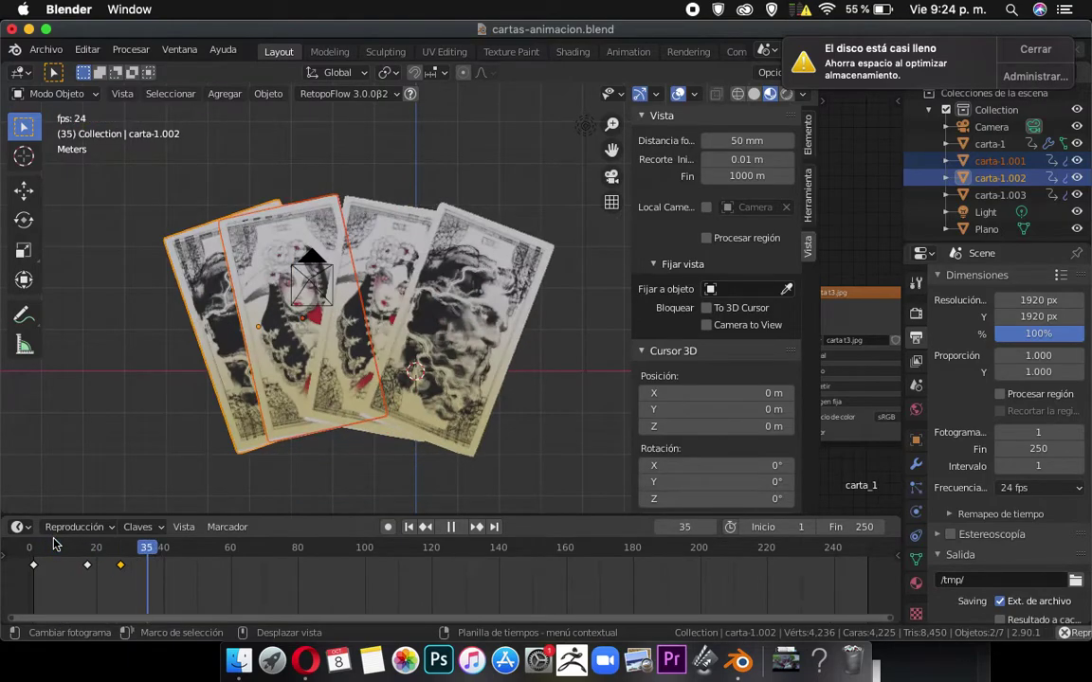
left_click(61, 550)
key("space")
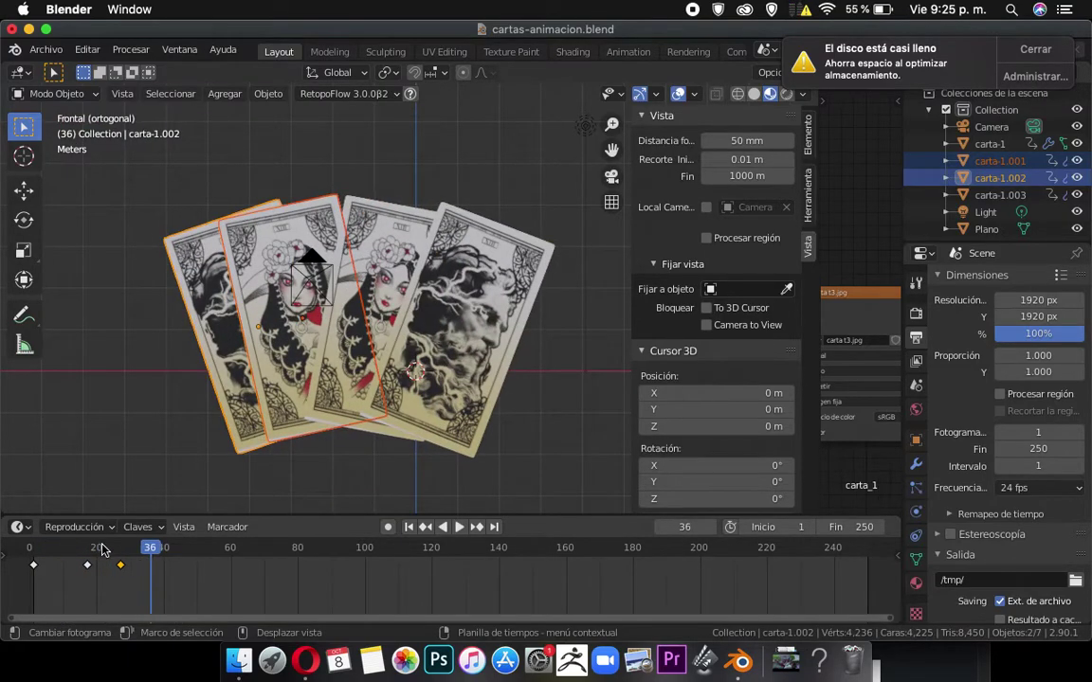
Delay the last keyframe of carta-1.001 and carta-1.002 to frame 29 and play the fan movement again.
key("s")
left_click(127, 563)
left_click(67, 549)
key("space")
left_click(67, 550)
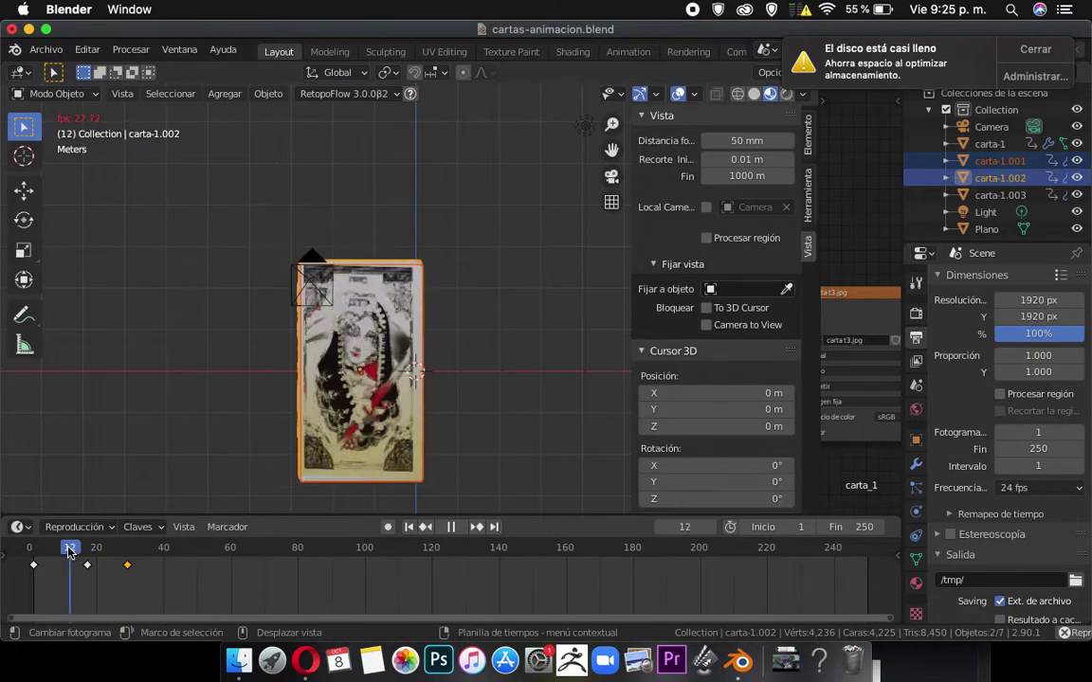
left_click(67, 549)
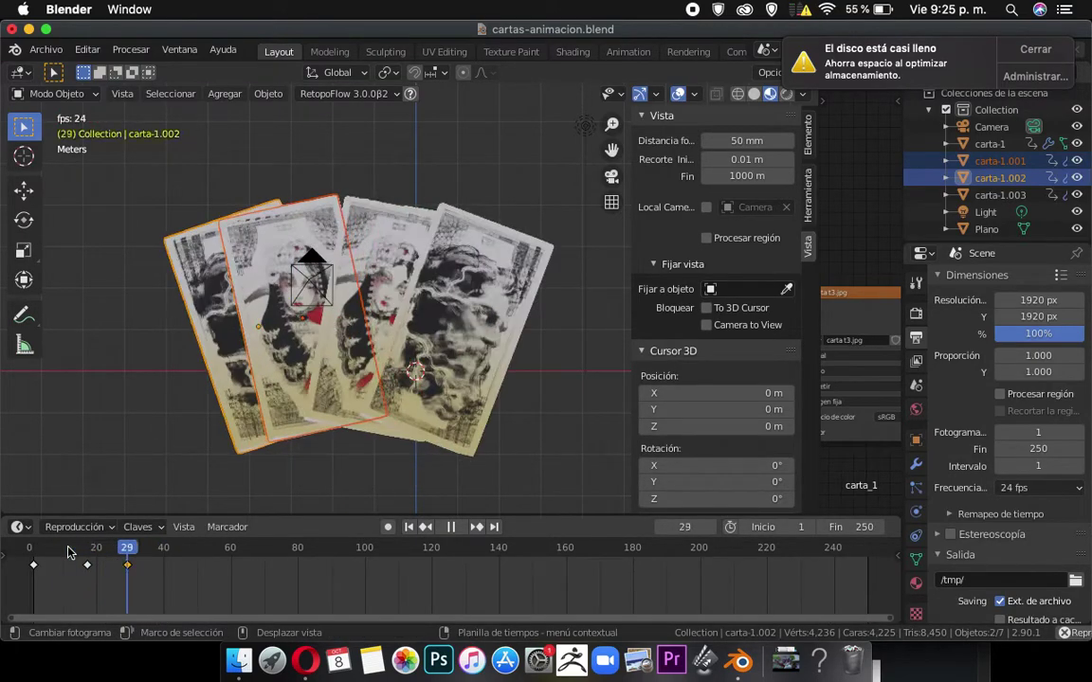
key("space")
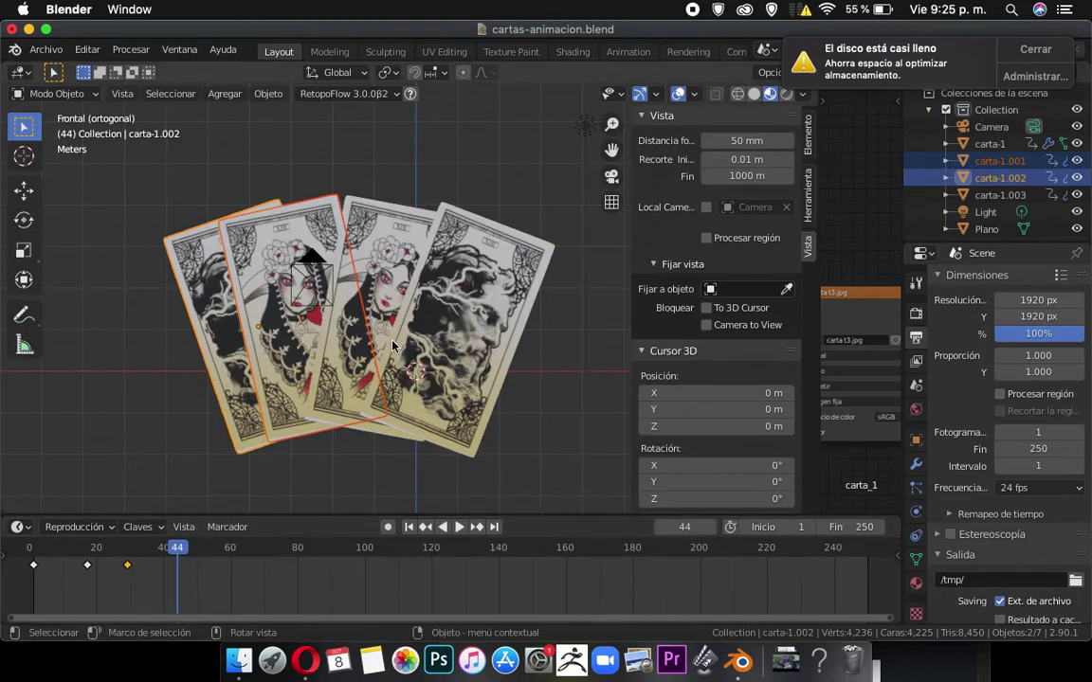
At frame 40, move carta-1 away from the fan in the top view and rotate it steeply about the Z axis.
key("KP_7")
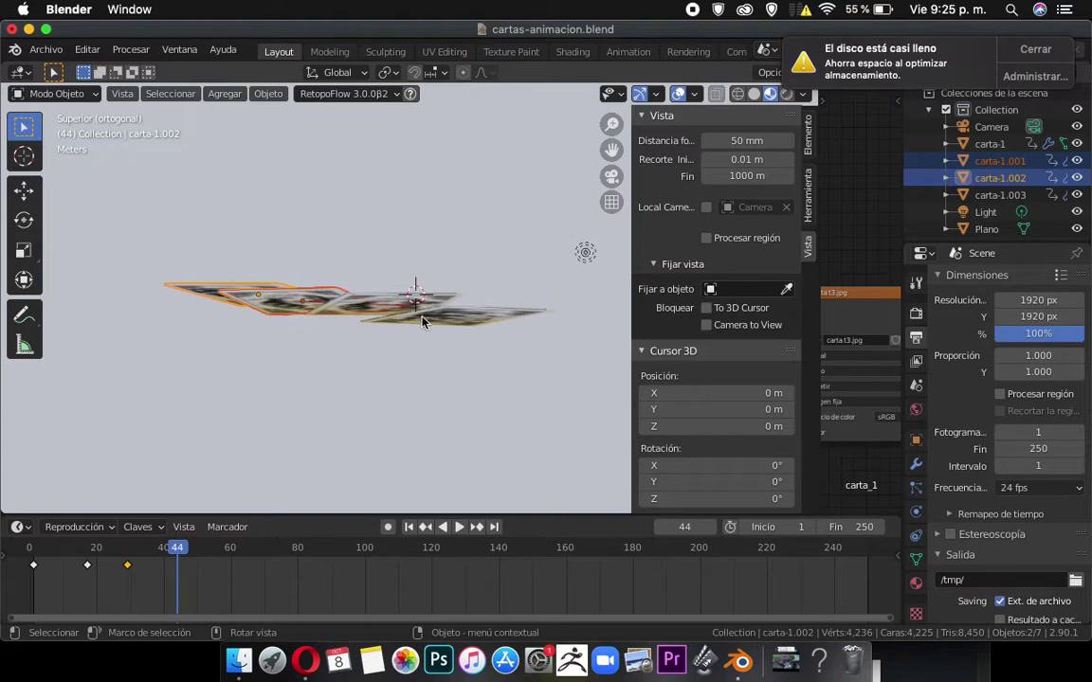
middle_click_drag(413, 294, 428, 261, "shift")
left_click(410, 257)
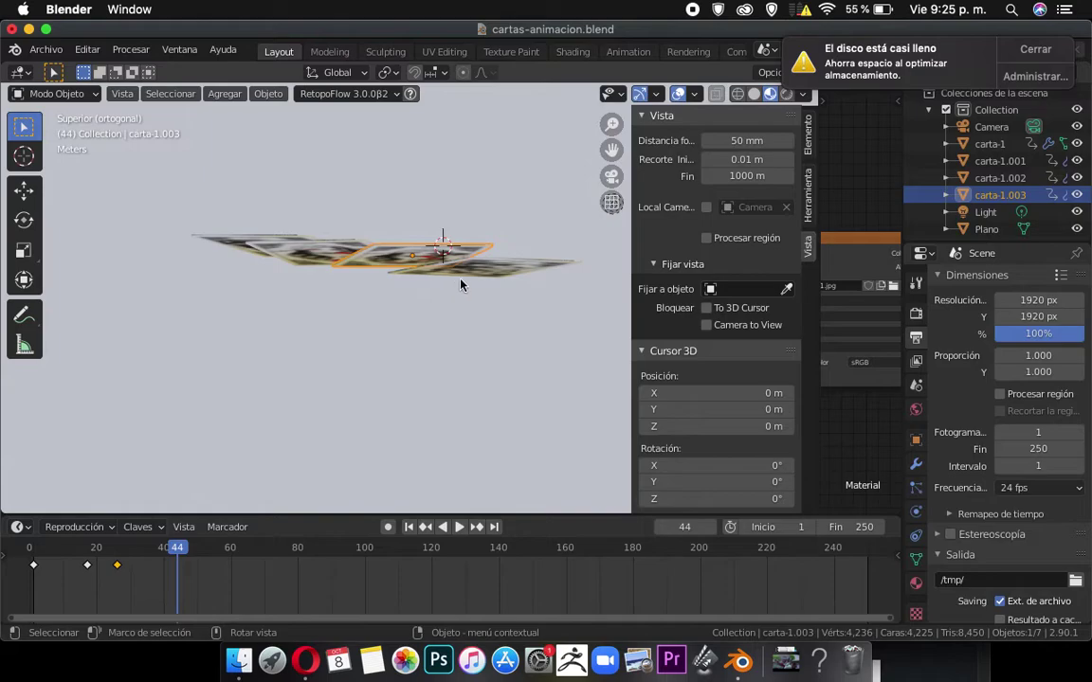
left_click(483, 273)
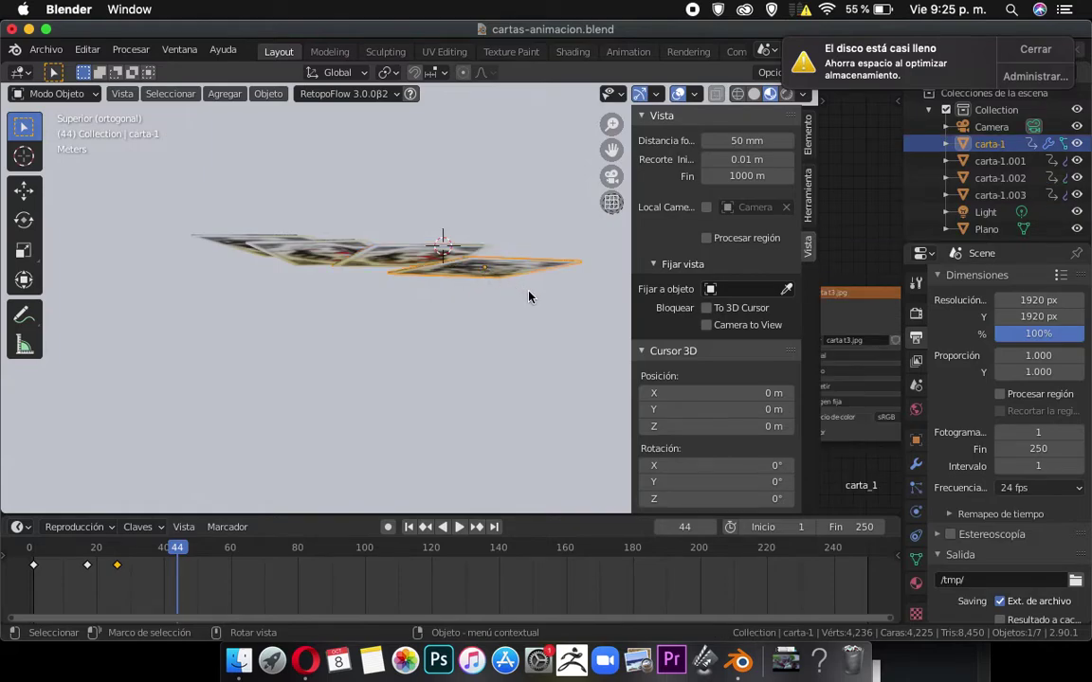
left_click_drag(112, 560, 163, 560)
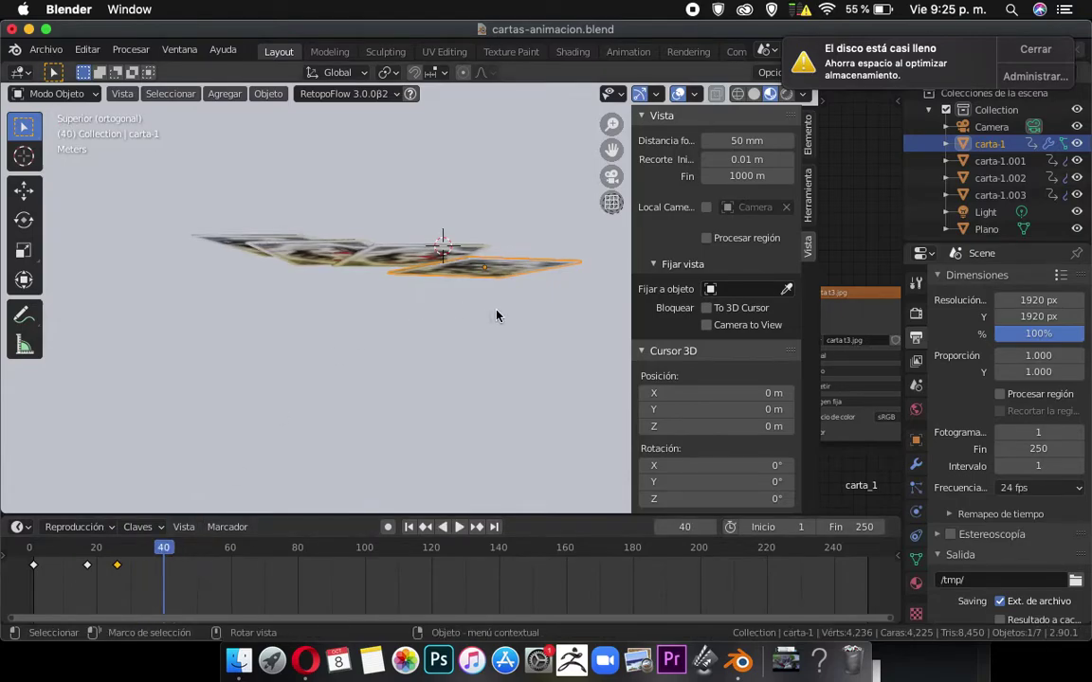
key("g")
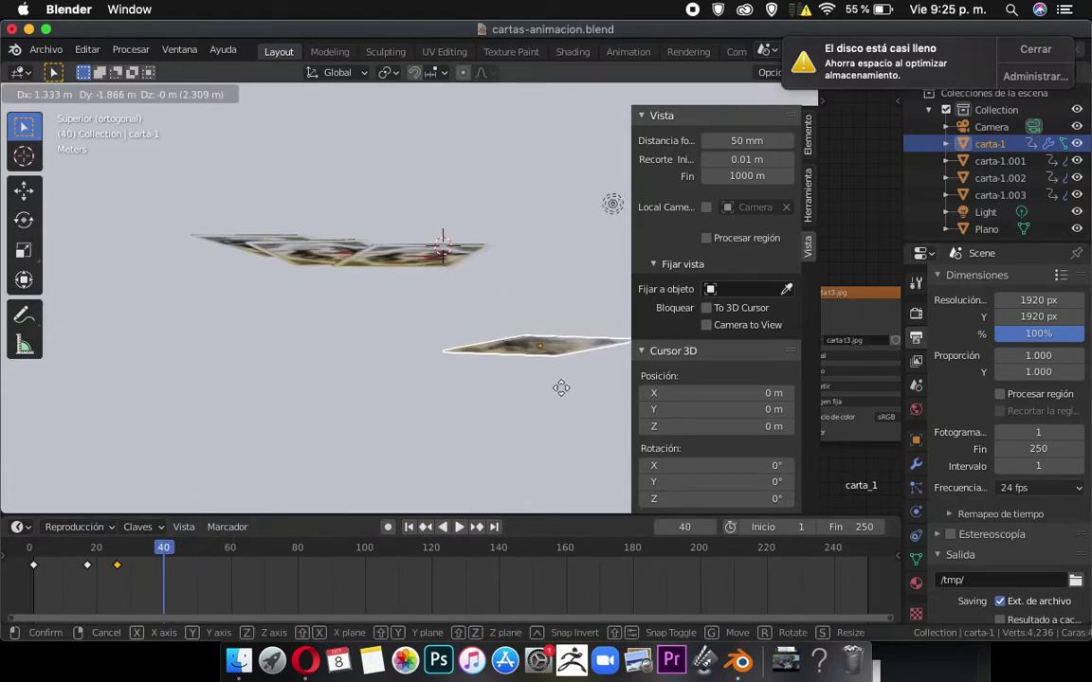
left_click(562, 391)
key("r")
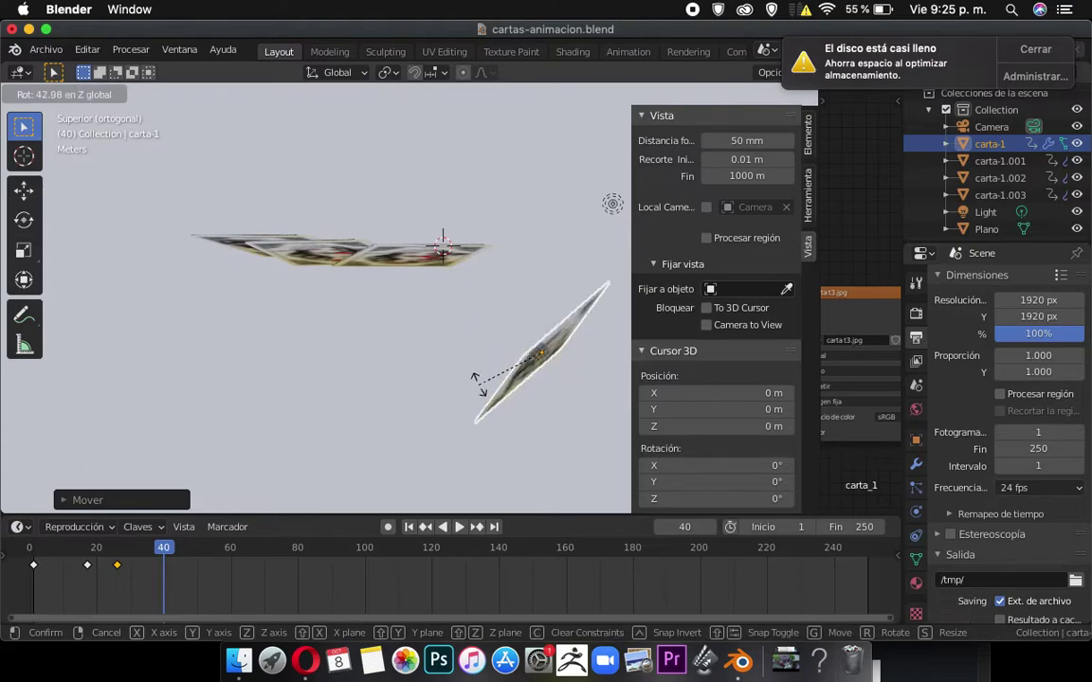
left_click(459, 368)
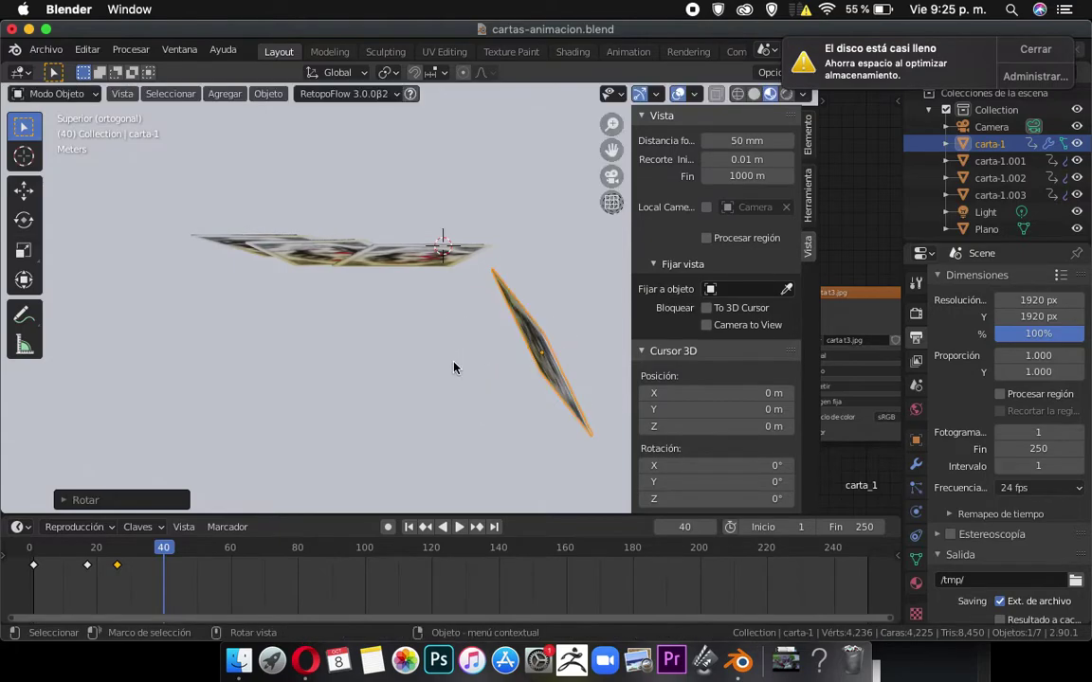
In the camera view, rotate carta-1 about the global X axis and move it farther from the other cards.
left_click(455, 251)
key("KP_0")
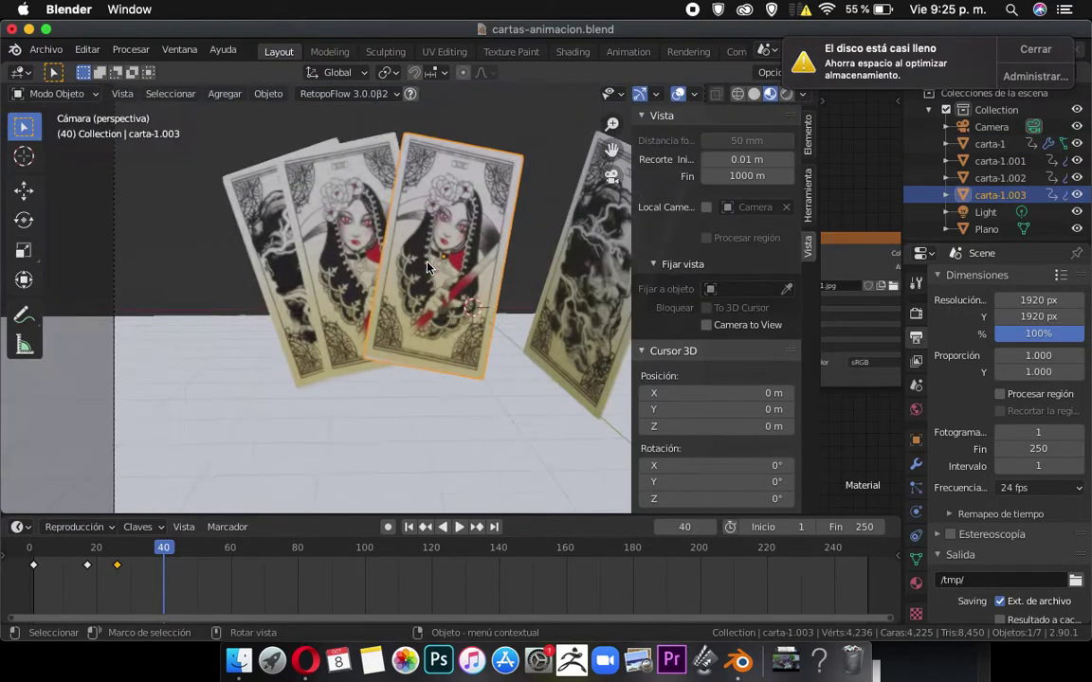
scroll(500, 304, "down", 3)
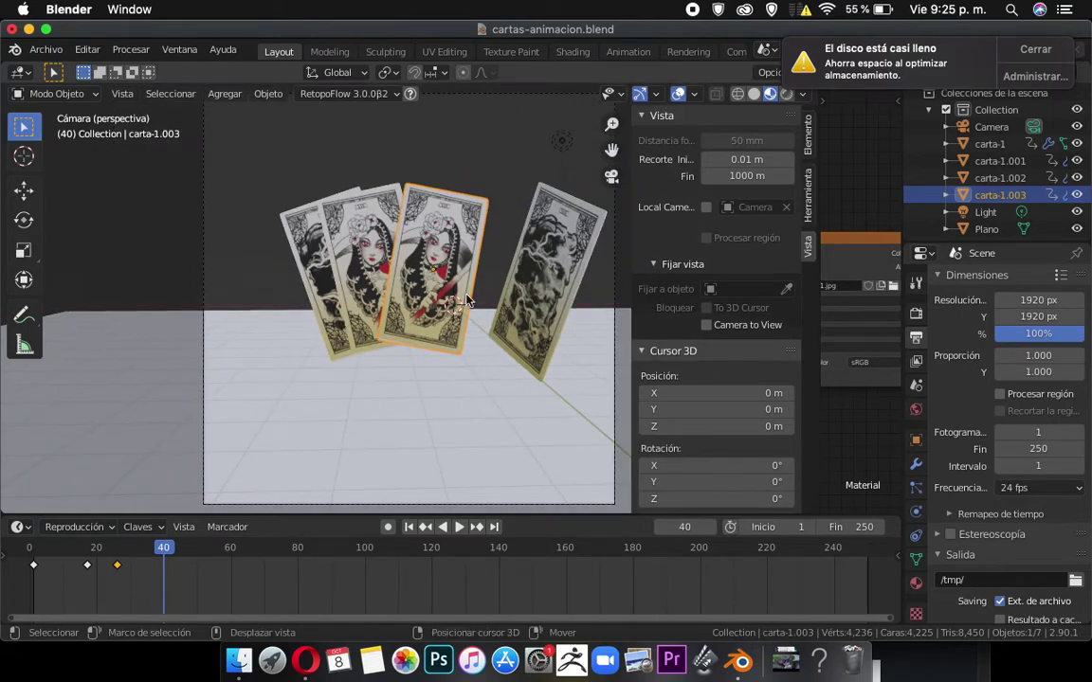
middle_click_drag(500, 304, 475, 297, "shift")
left_click(505, 270)
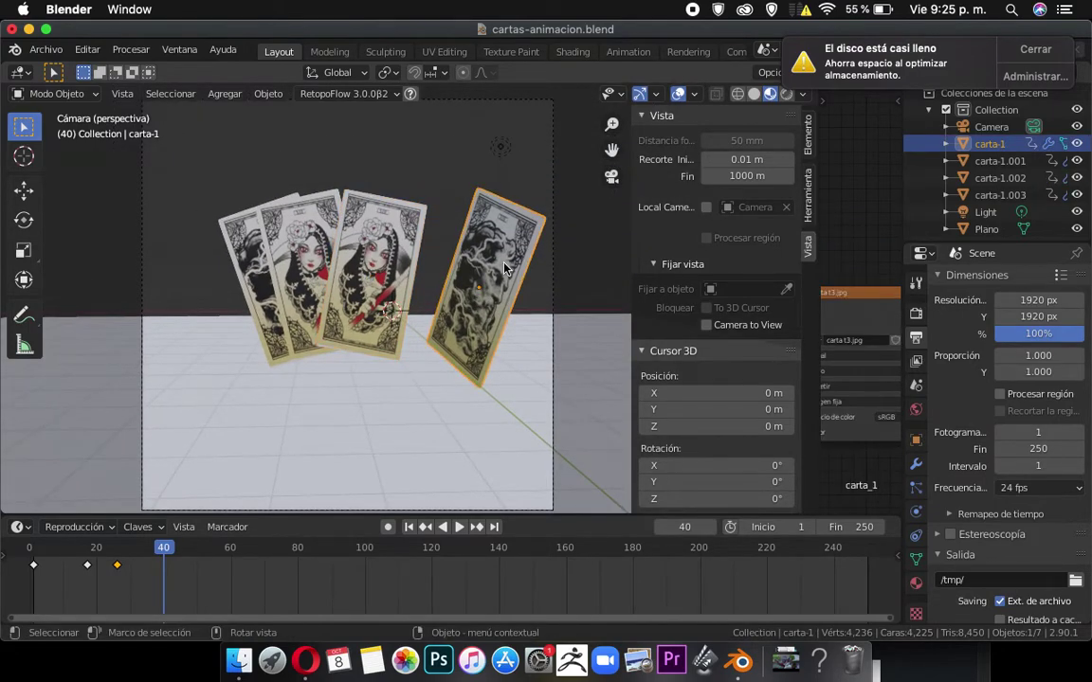
key("r")
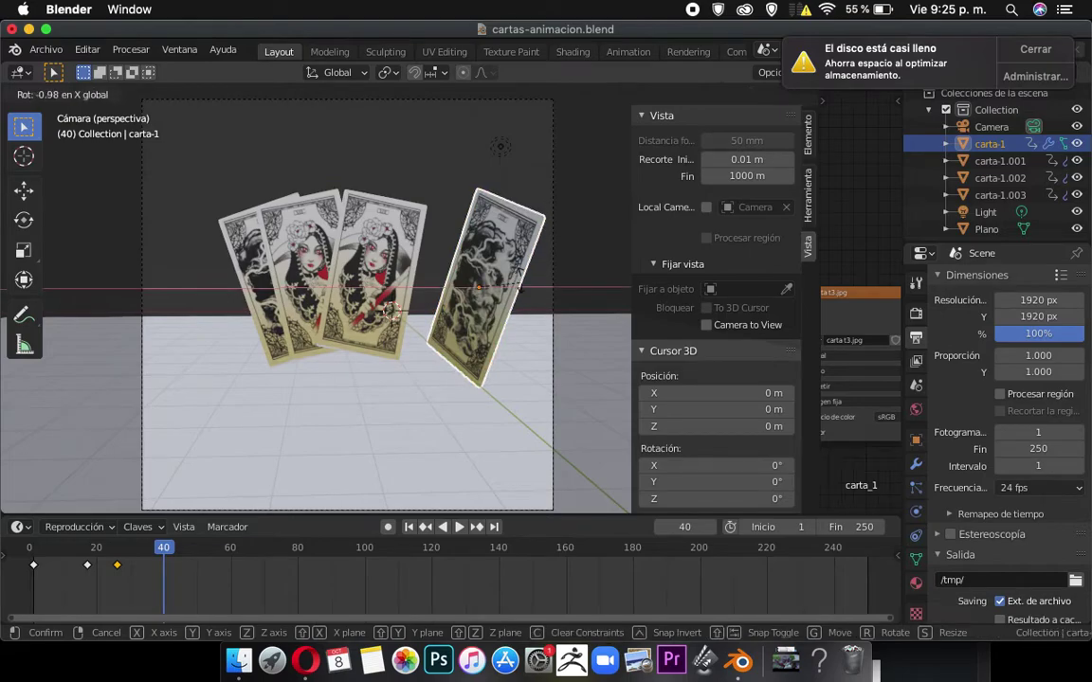
left_click(528, 268)
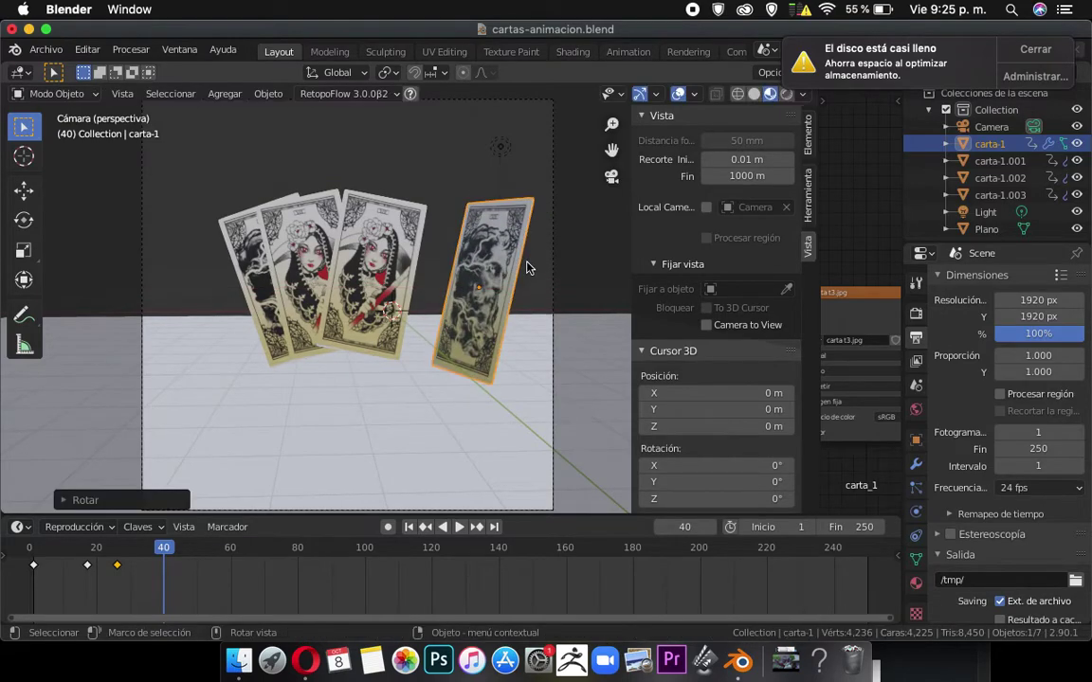
key("g")
left_click(545, 288)
Rotate carta-1 by about -16° around the global Z axis and move it about 1.1 m along global Y.
key("r")
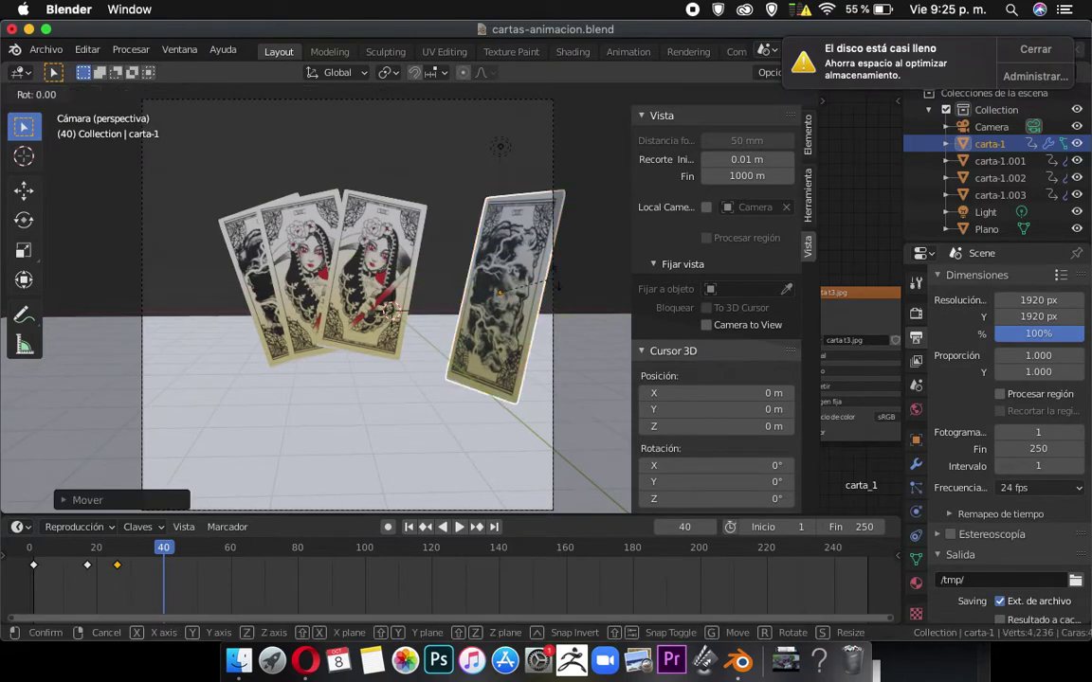
key("z")
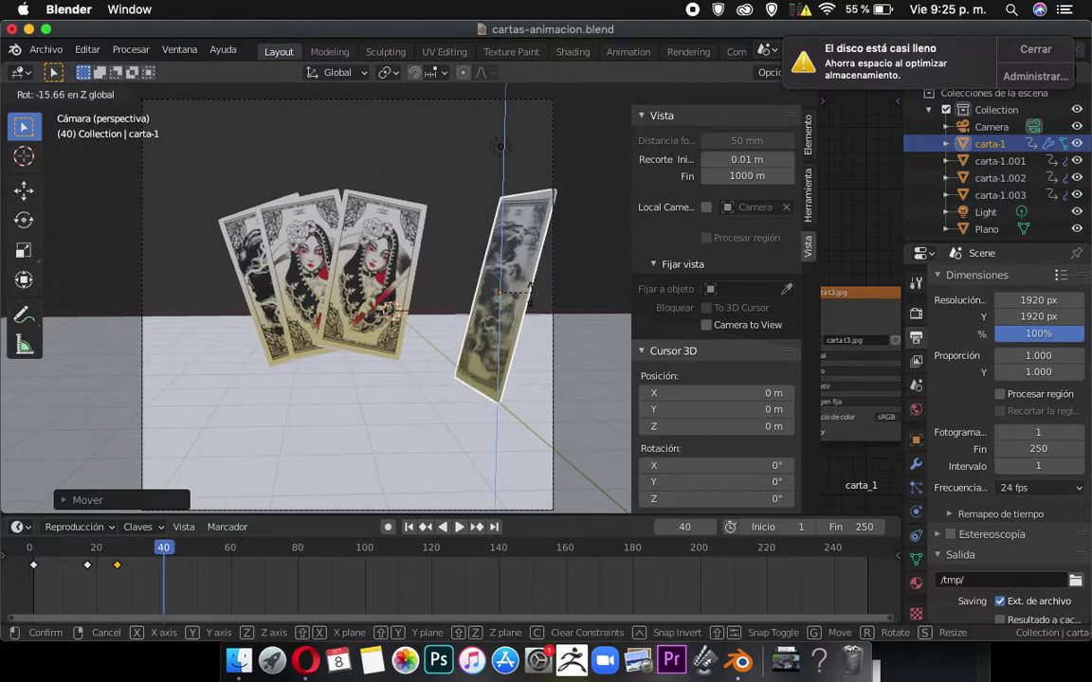
left_click(538, 286)
key("g")
key("y")
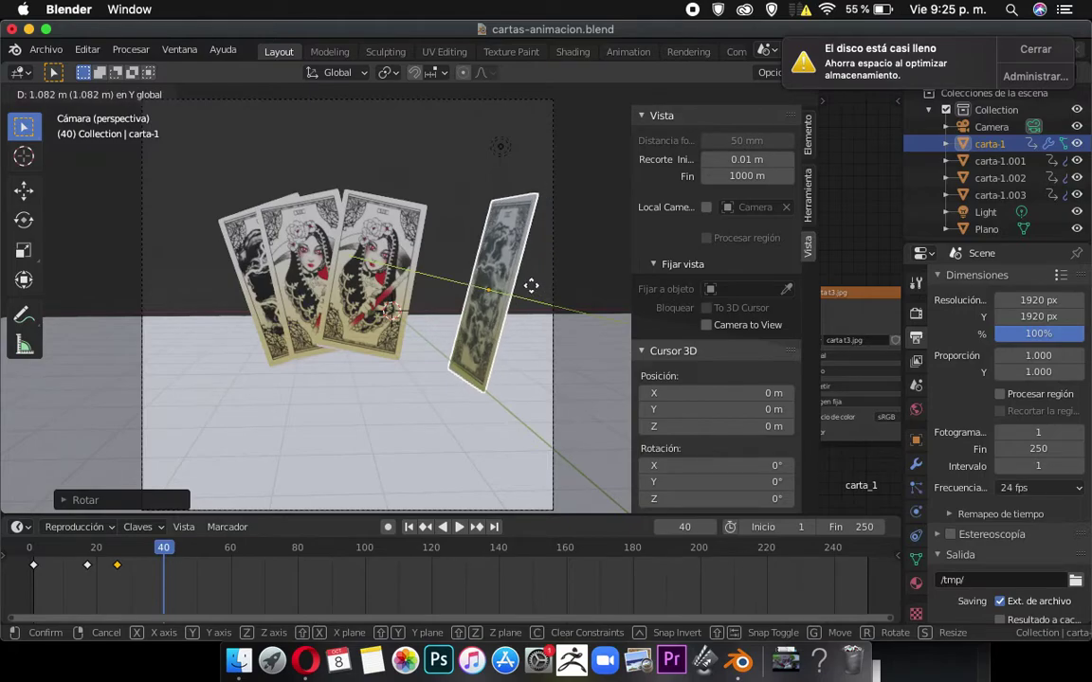
left_click(477, 256)
Select carta-1.003, the frontmost card of the fan, and clear its rotation so it stands upright.
key("KP_7")
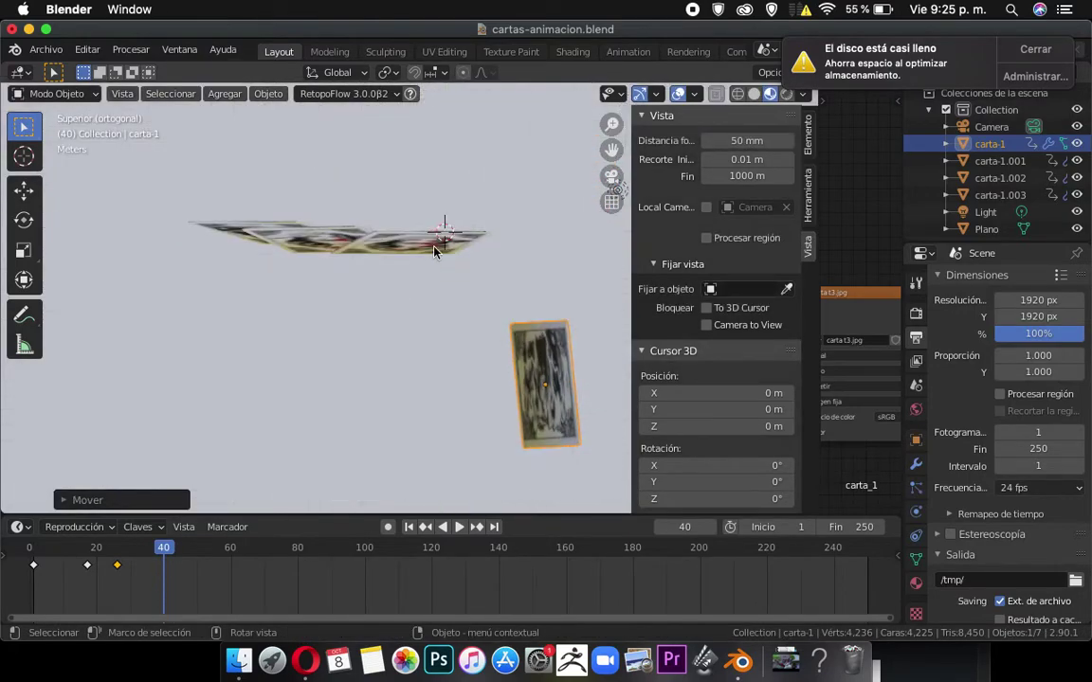
left_click(434, 251)
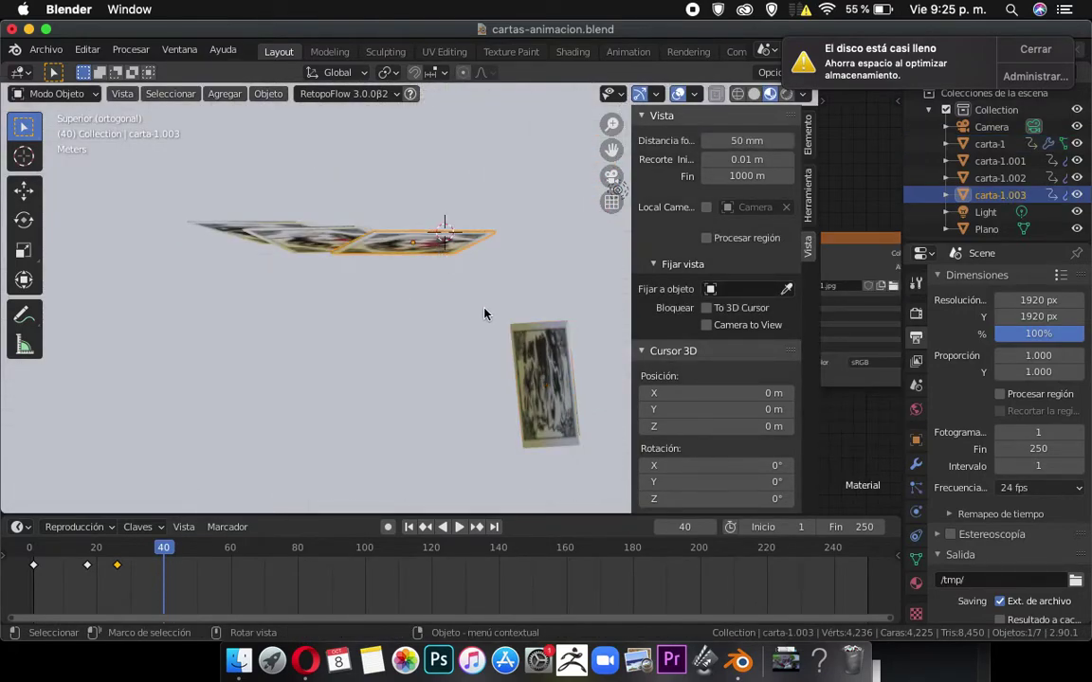
key("KP_1")
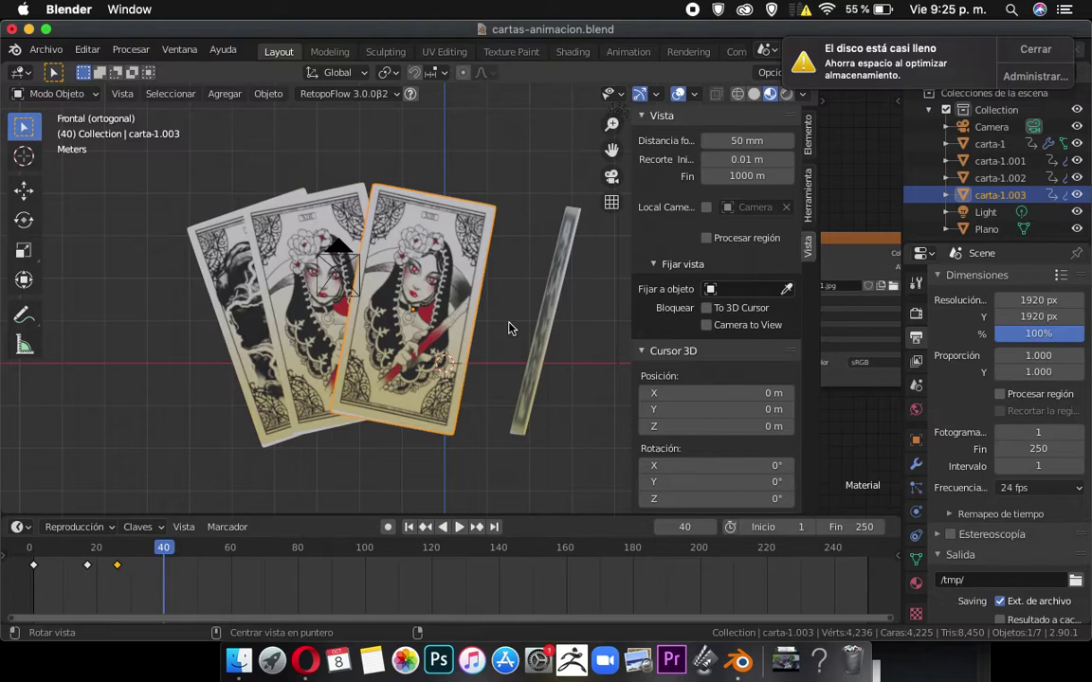
key("alt+r")
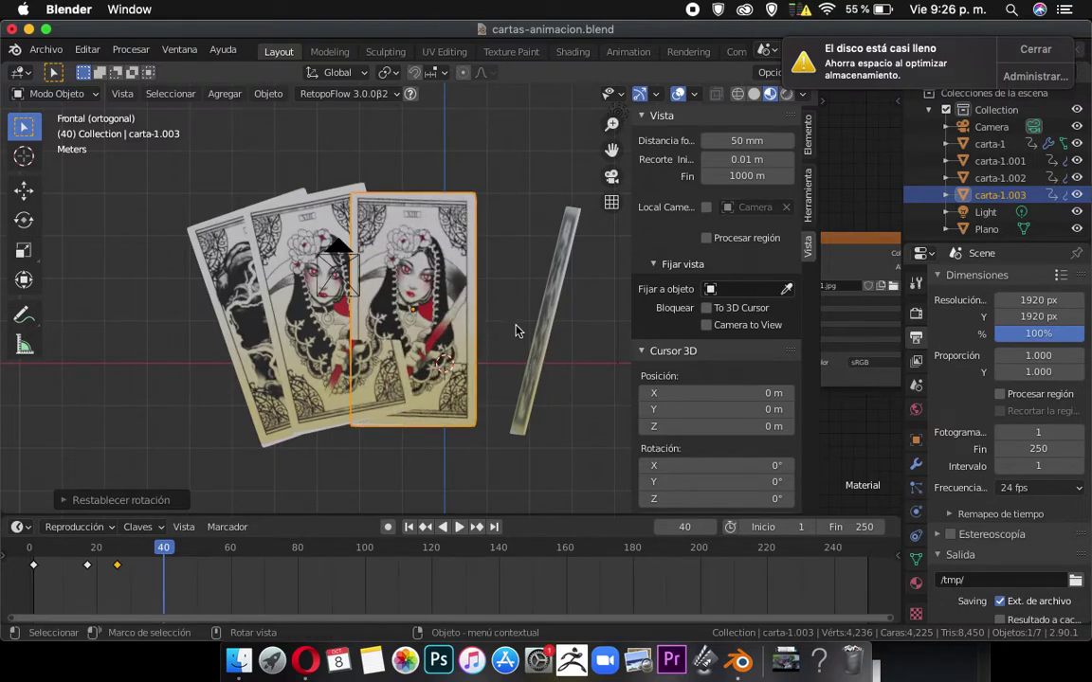
In the top view, move carta-1.003 out of the fan towards carta-1 and turn it diagonally to continue the curve.
key("KP_7")
key("g")
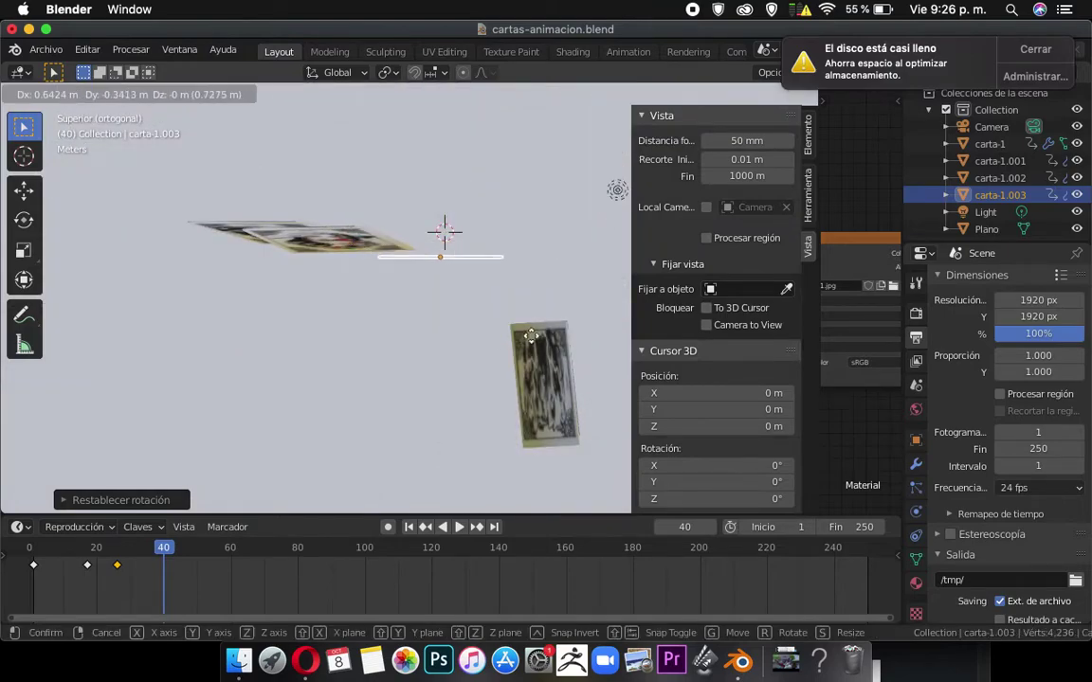
left_click(534, 346)
key("r")
left_click(435, 354)
key("g")
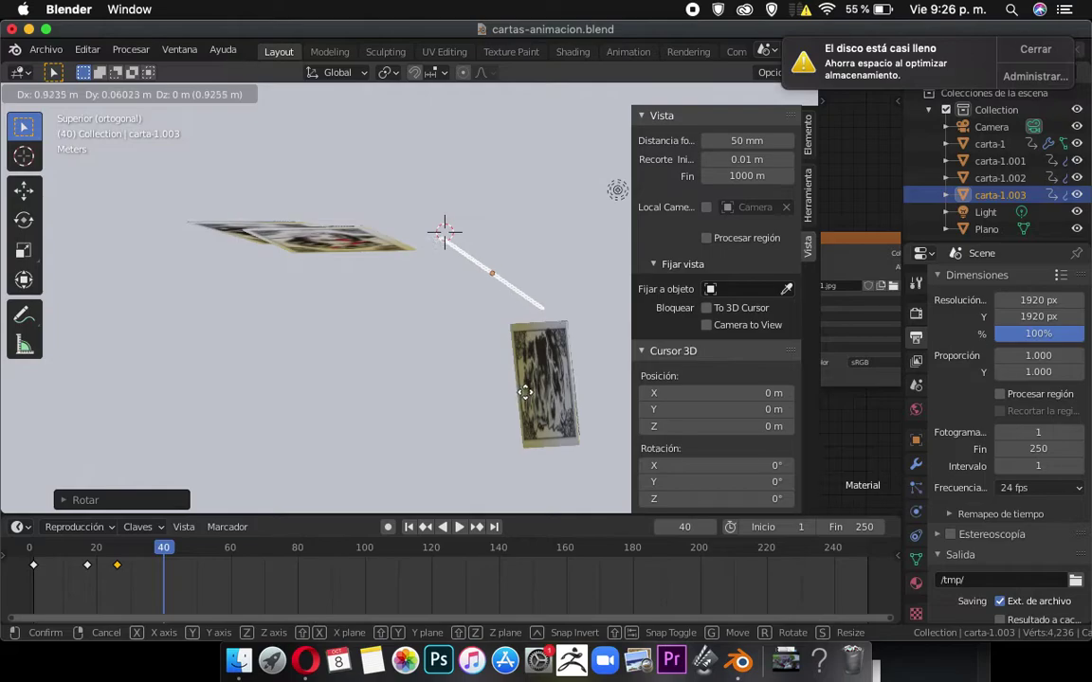
left_click(511, 388)
Straighten carta-1 in the front view and clear its rotation completely.
left_click(546, 403)
left_click(546, 402)
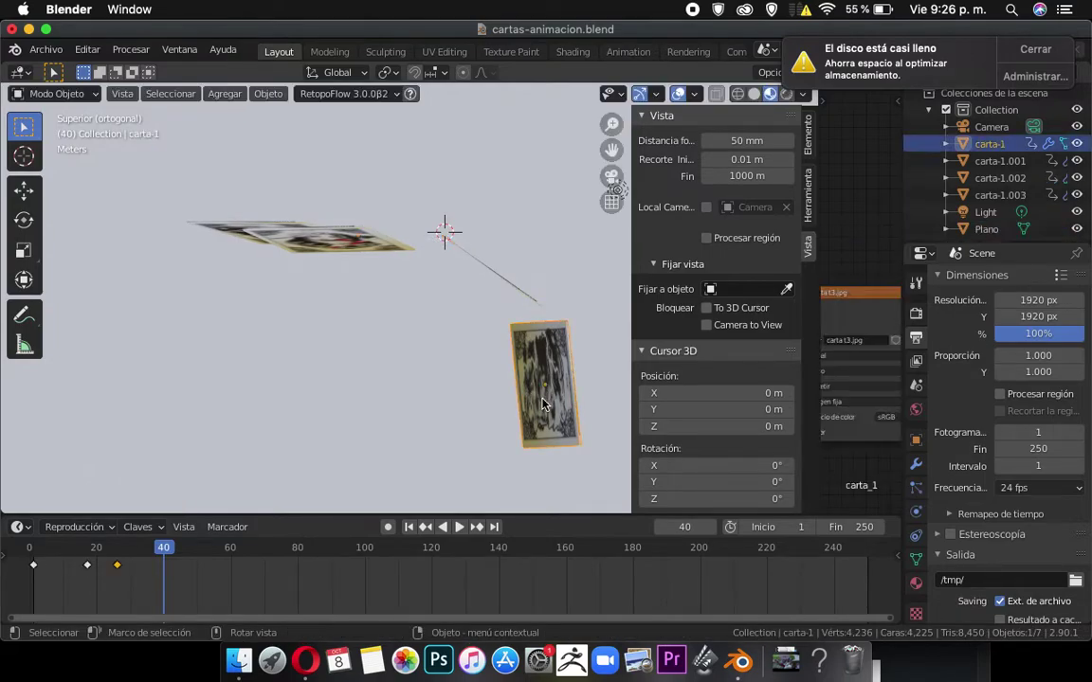
key("KP_1")
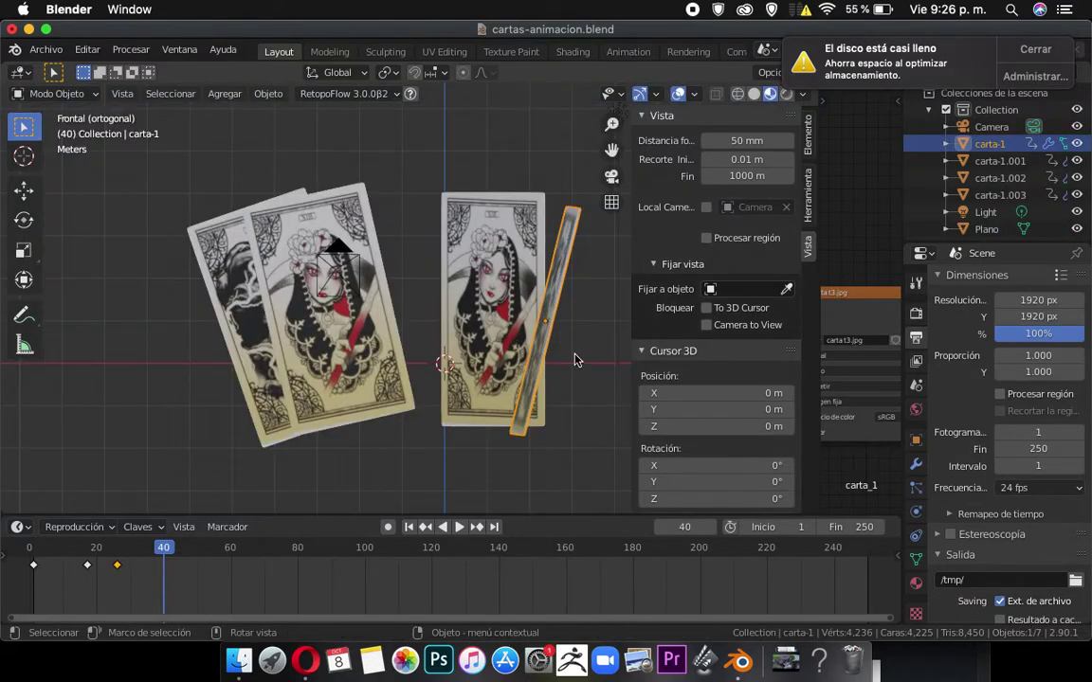
key("r")
left_click(589, 312)
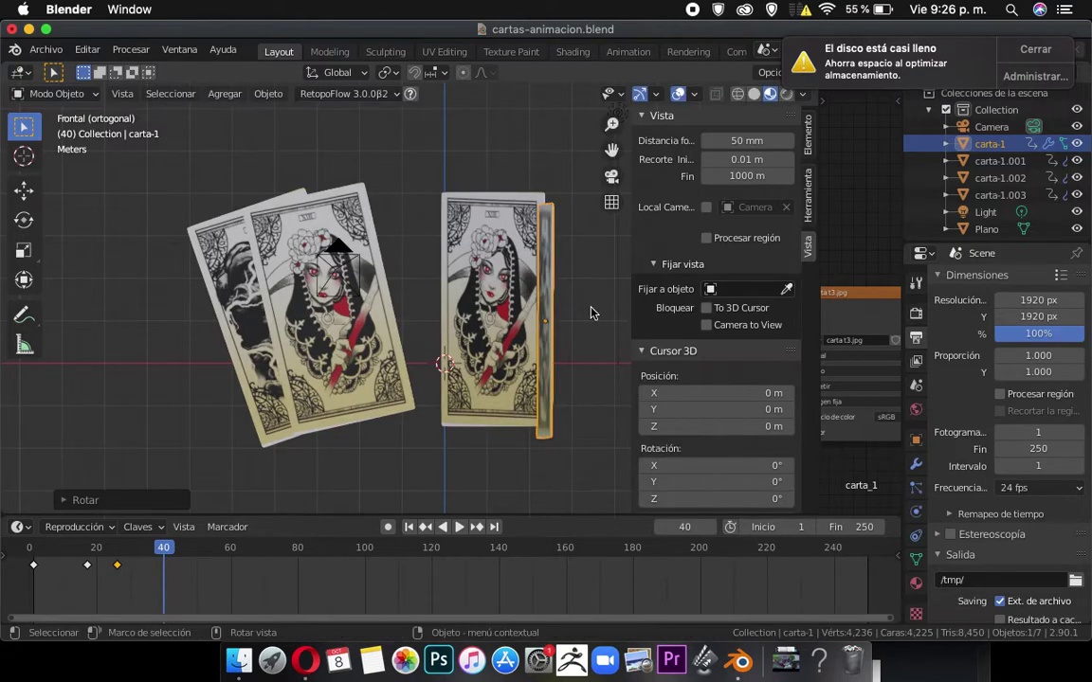
key("alt+r")
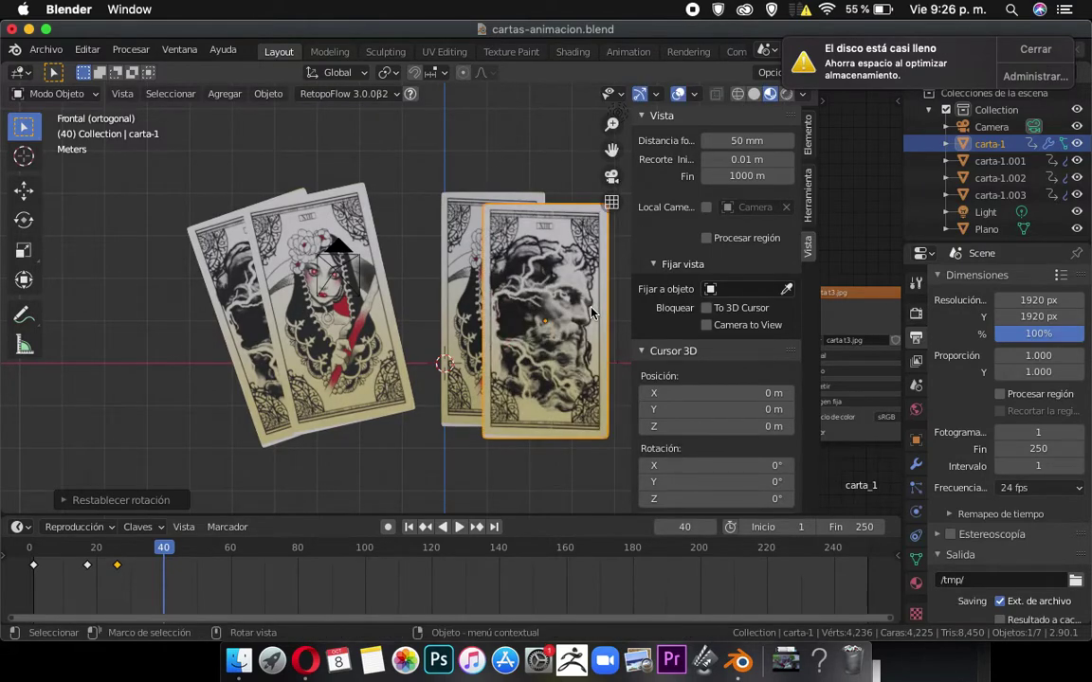
Rotate carta-1 around the global Z axis until it stands nearly edge-on to the front view.
key("r")
key("z")
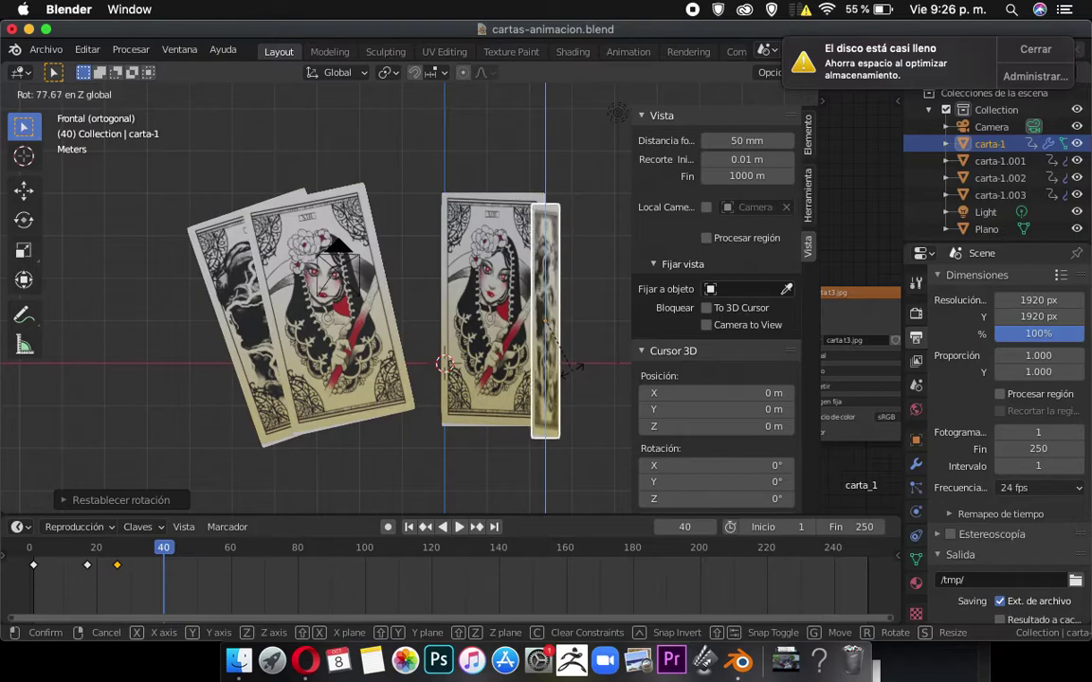
left_click(580, 378)
mouse_move(580, 378)
middle_mouse_down()
mouse_move(557, 432)
mouse_move(628, 433)
mouse_move(484, 413)
mouse_move(577, 383)
middle_mouse_up()
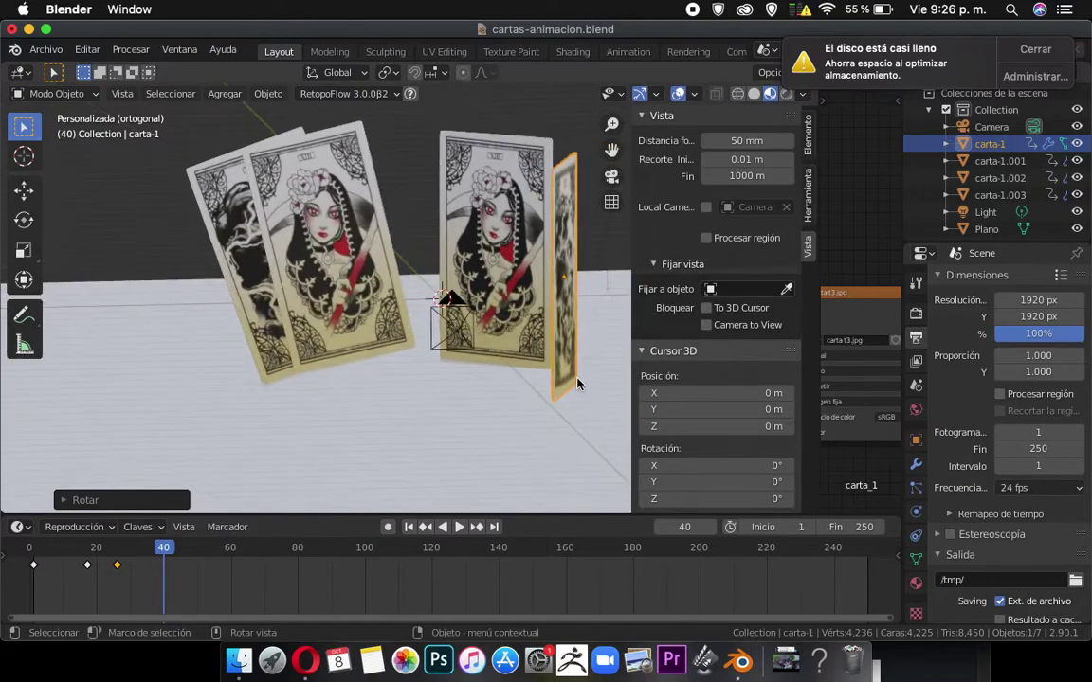
In the camera view, adjust carta-1's rotation around global Z to show its face slightly and move it clear of carta-1.003.
key("KP_0")
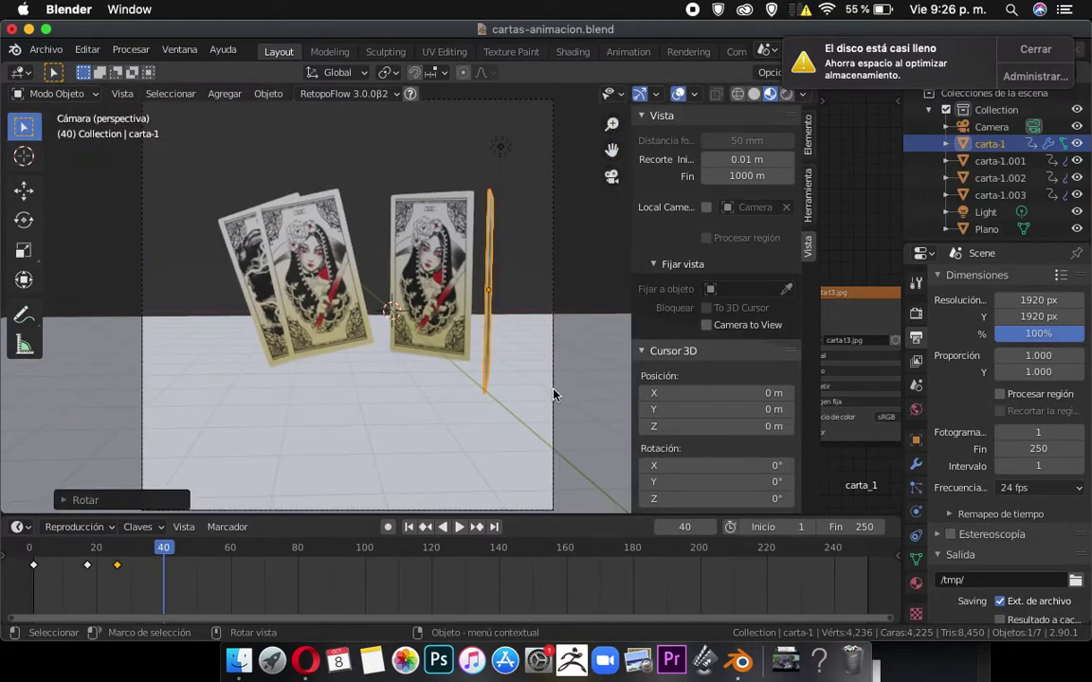
key("r")
key("z")
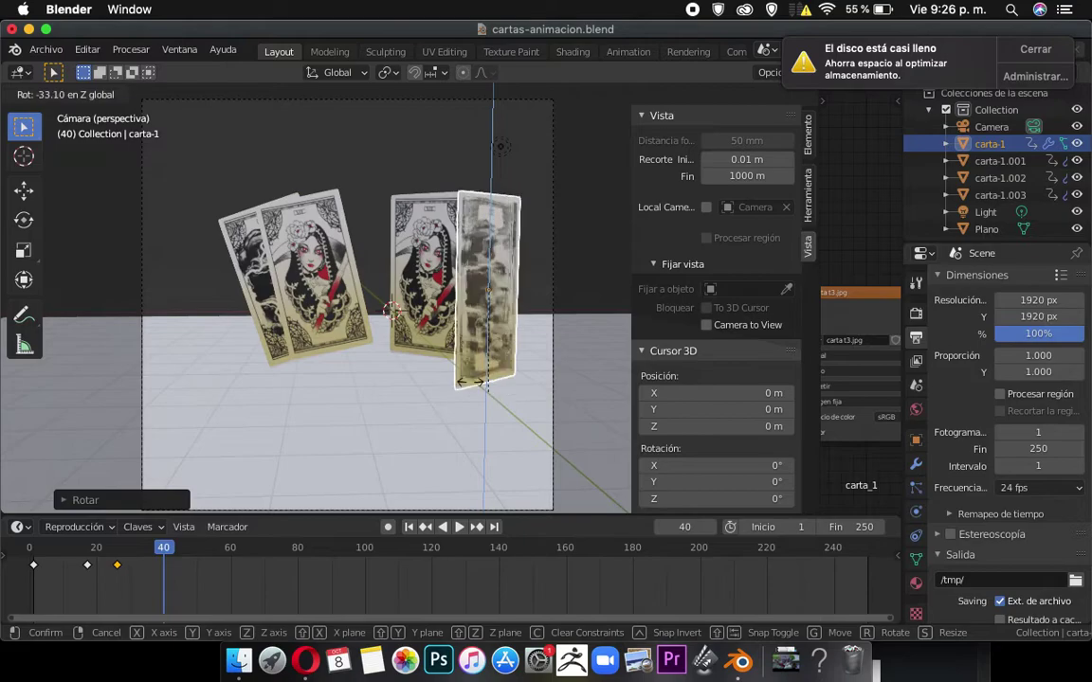
key("Return")
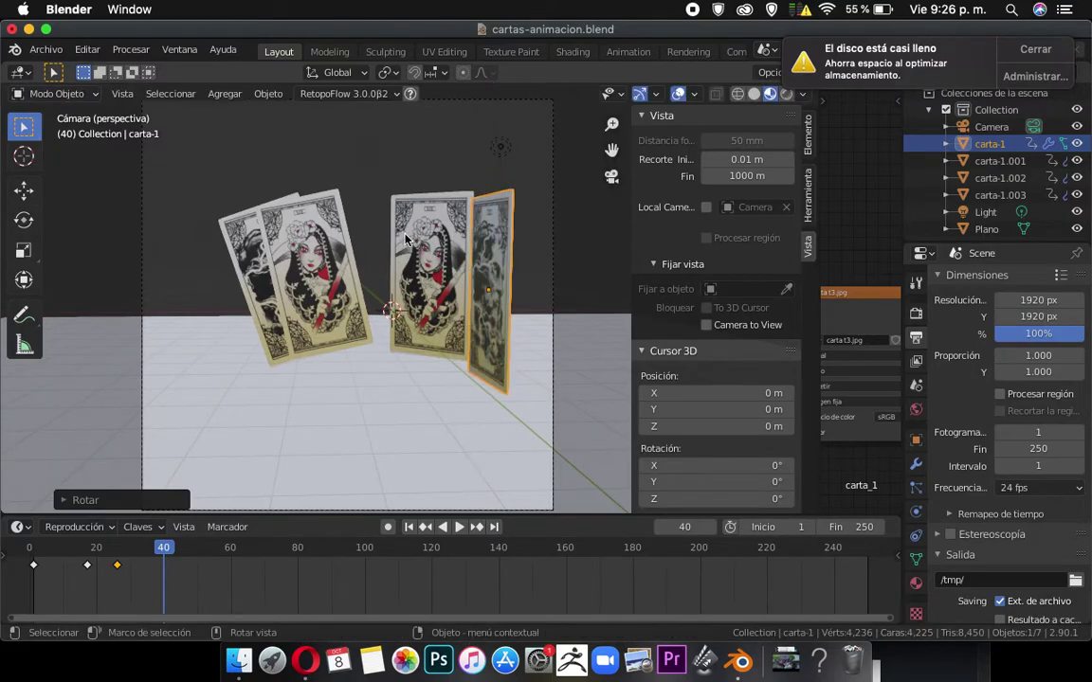
key("g")
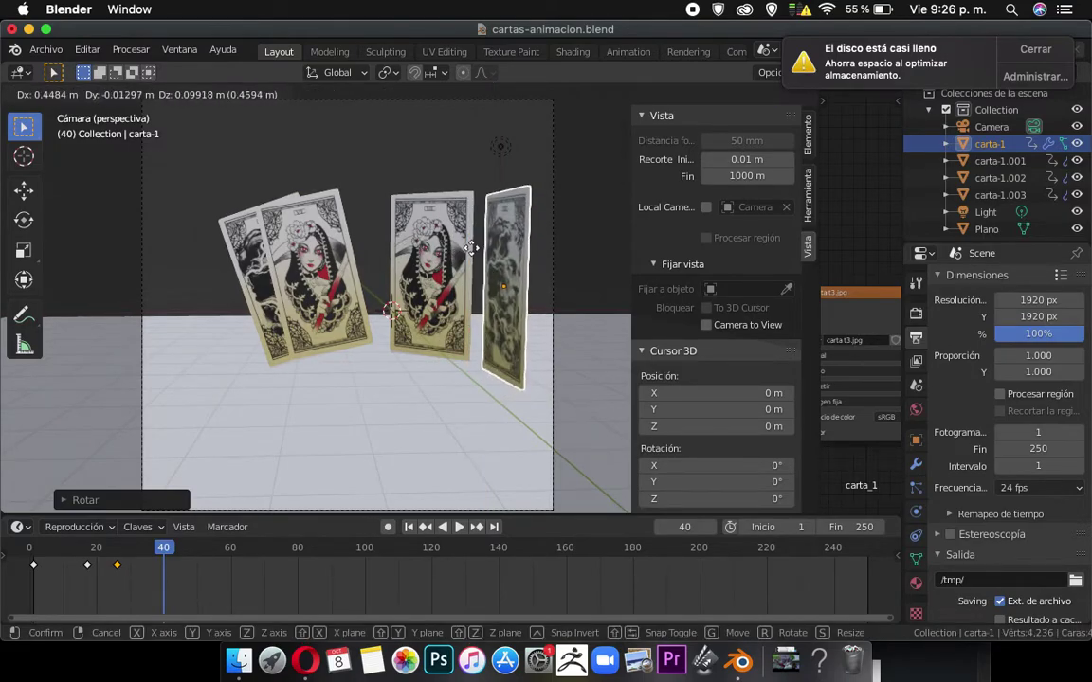
left_click(477, 255)
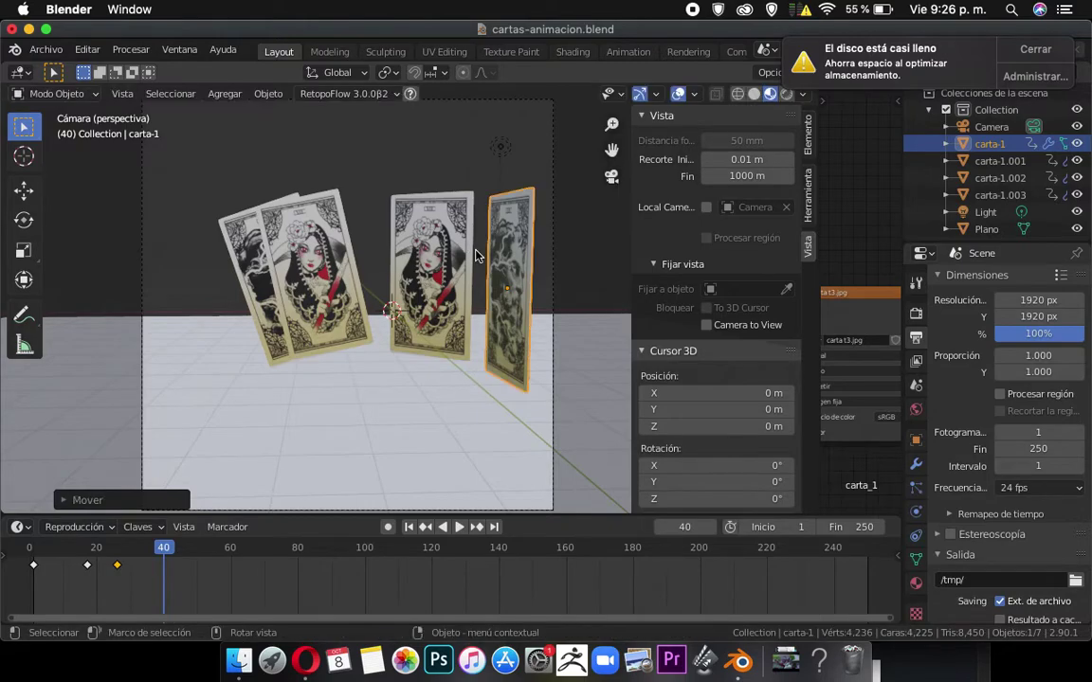
Select carta-1.001 in the fan and display the cards in the front view.
left_click(291, 272)
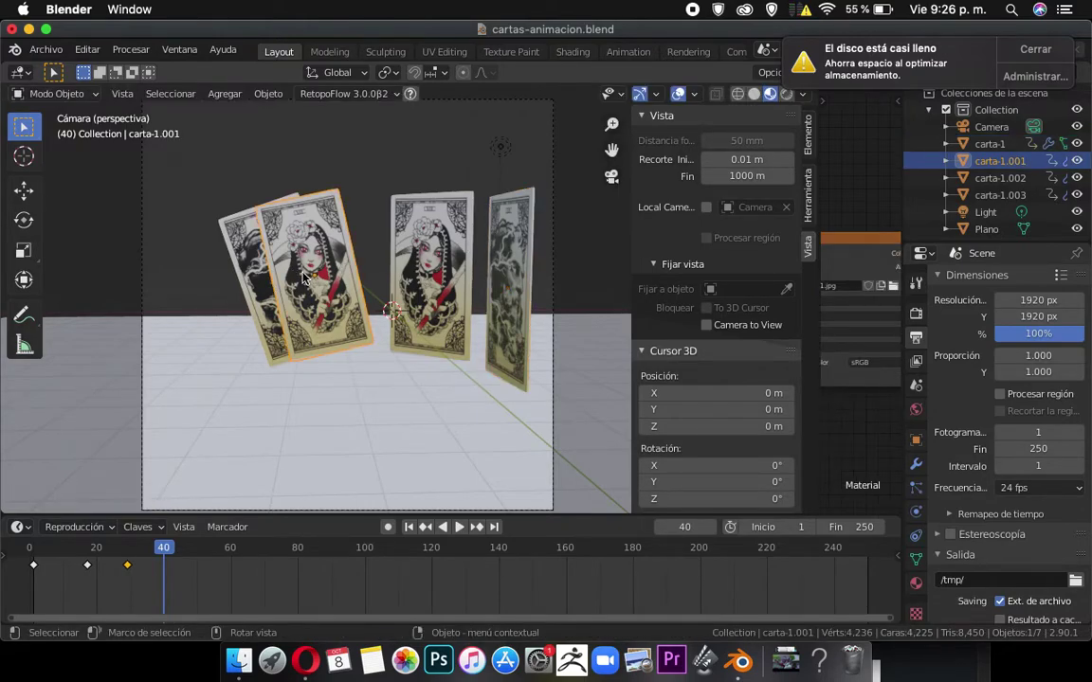
key("KP_7")
key("KP_1")
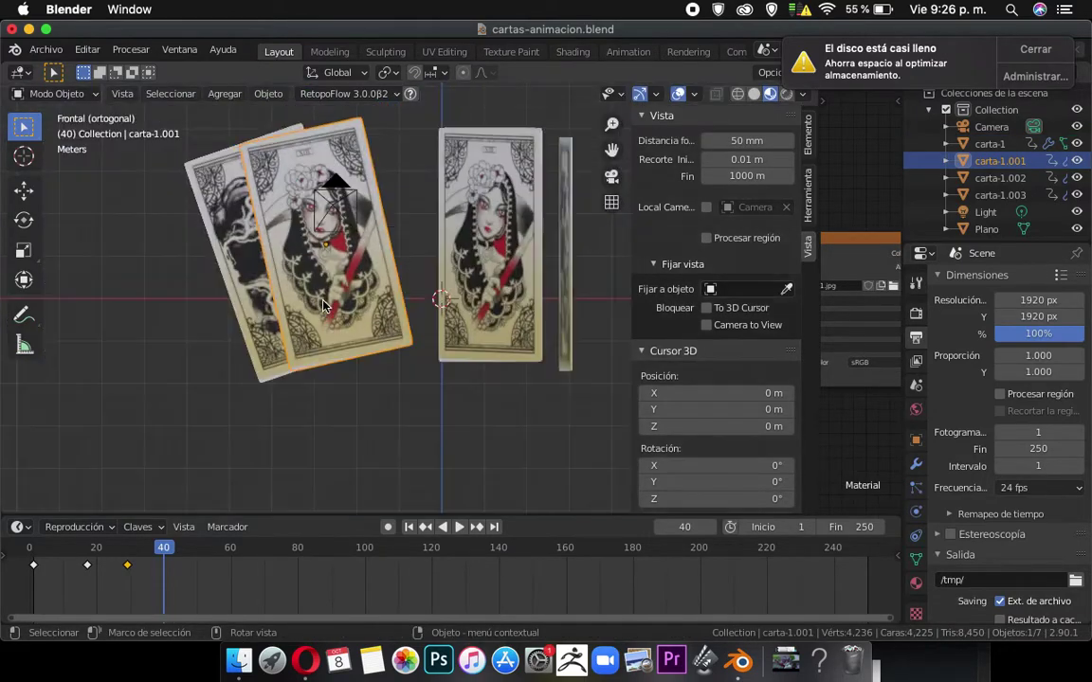
key("r")
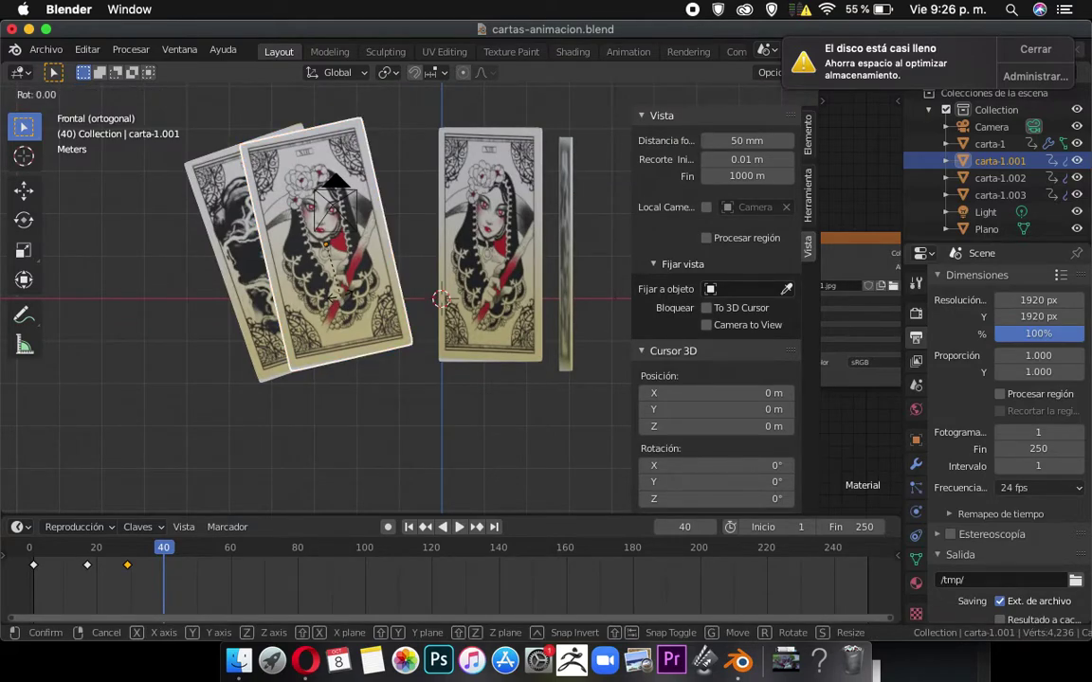
key("r")
key("r")
key("r")
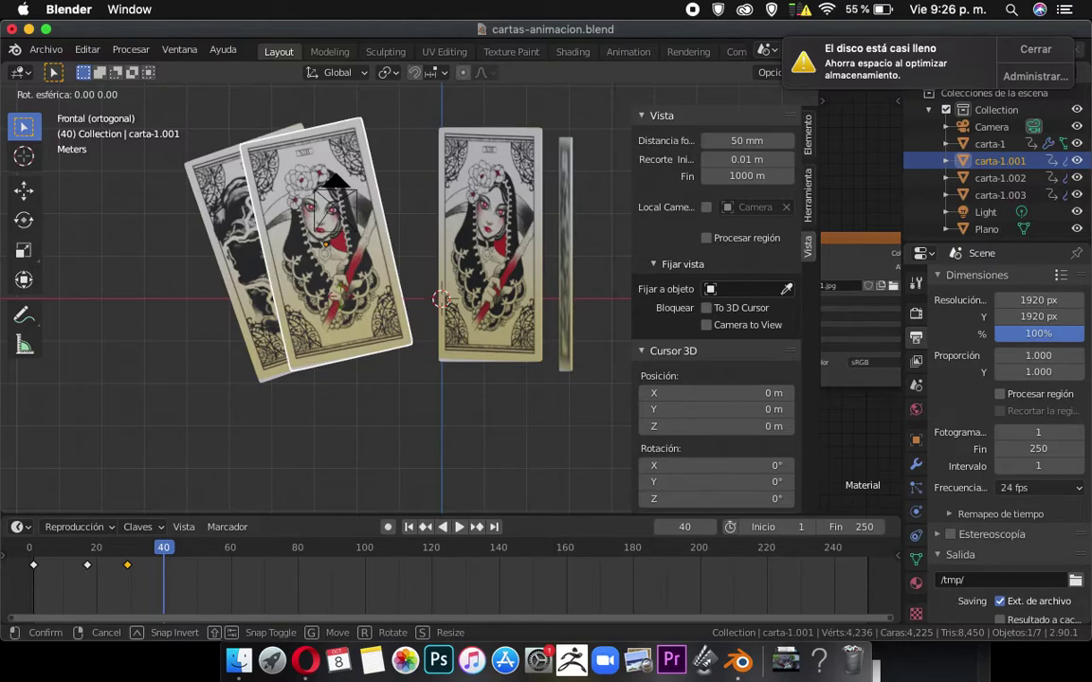
key("r")
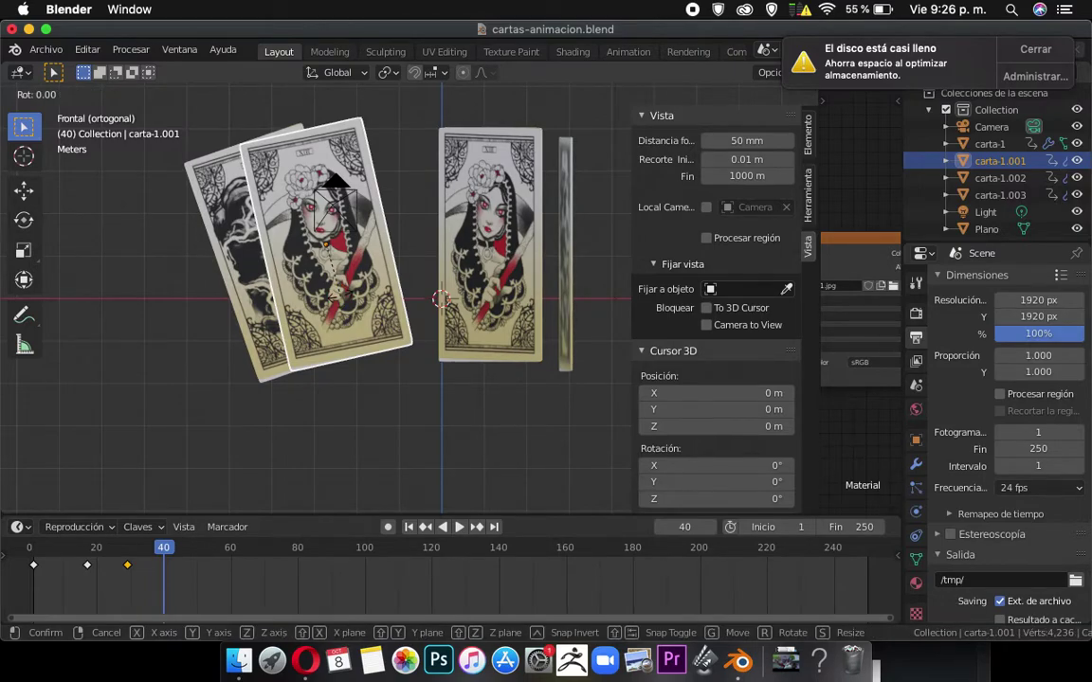
key("r")
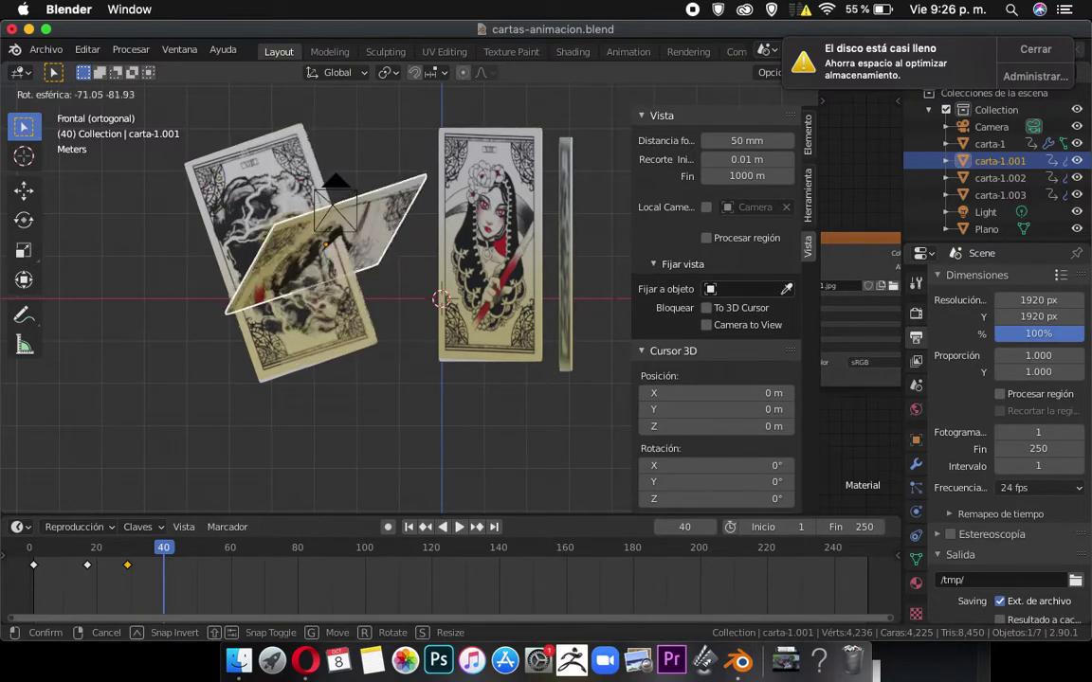
right_click(350, 214)
Clear the rotation of carta-1.001 and move it closer to carta-1.003.
key("alt")
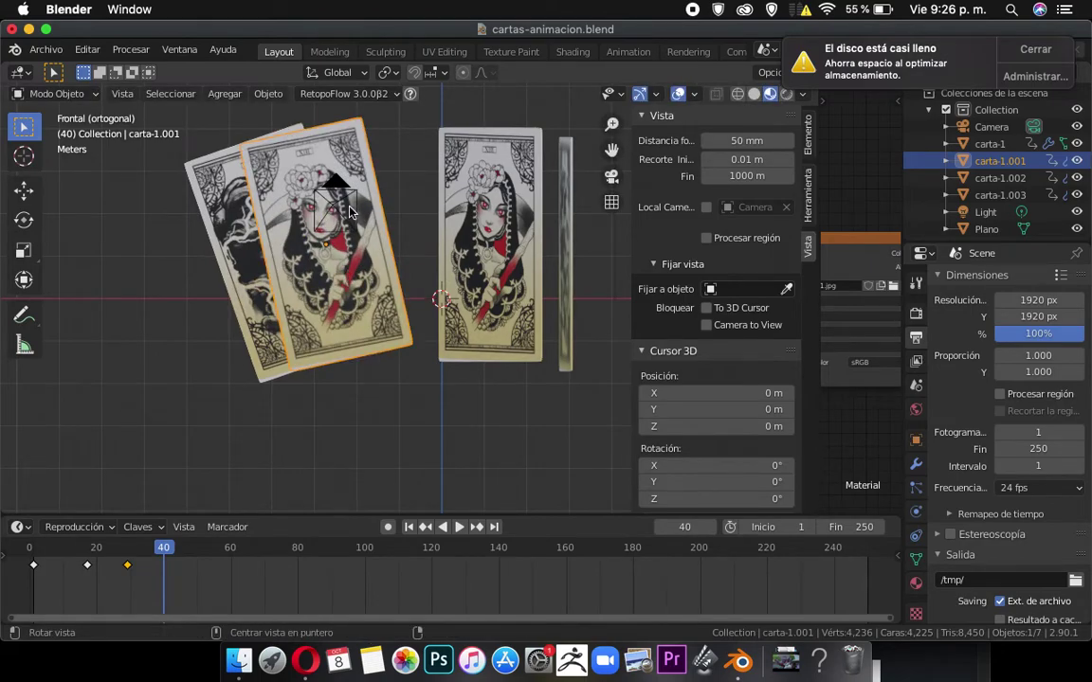
key("alt+r")
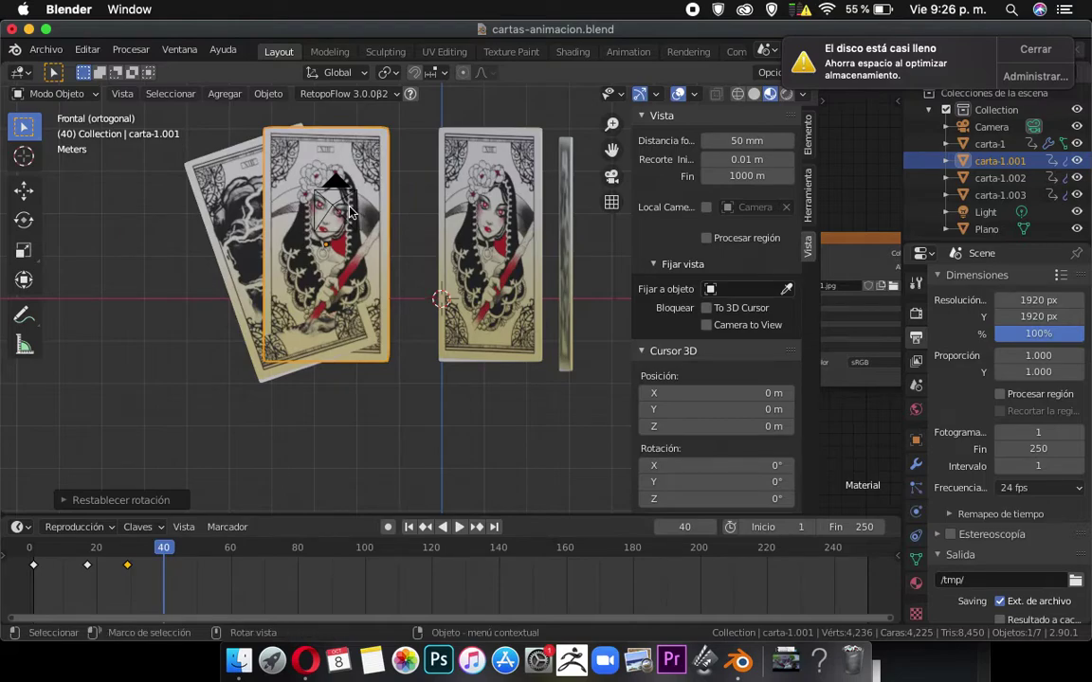
key("g")
left_click(393, 213)
In the top view, clear the rotation of carta-1.002, move it beside carta-1.001, and check the row through the camera.
middle_click_drag(393, 214, 351, 268)
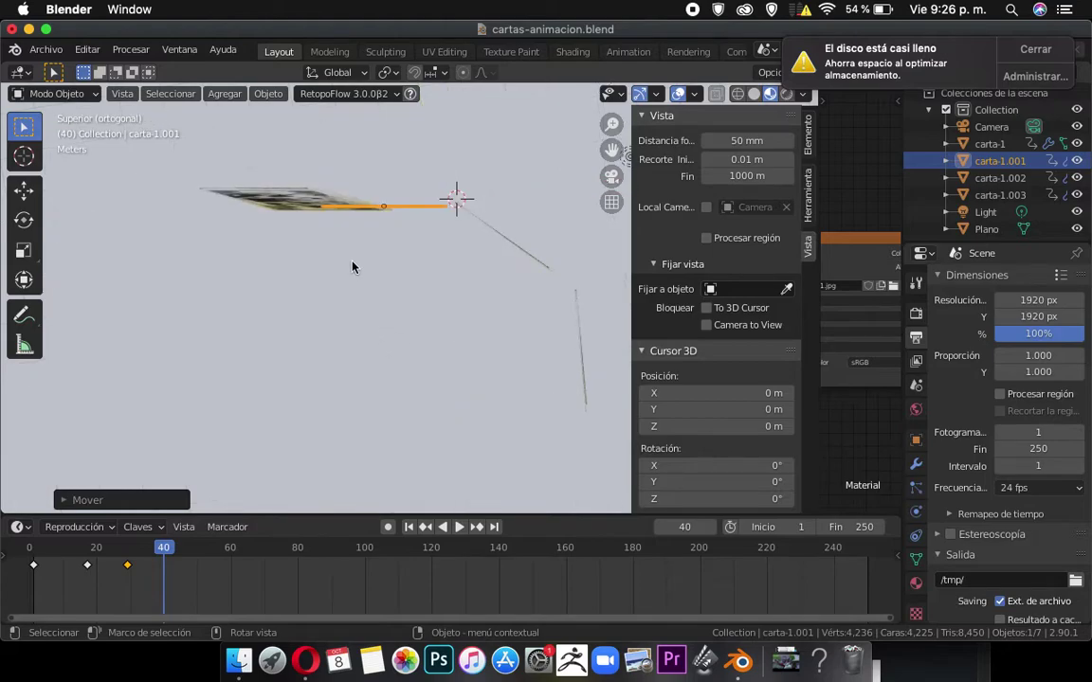
left_click(291, 204)
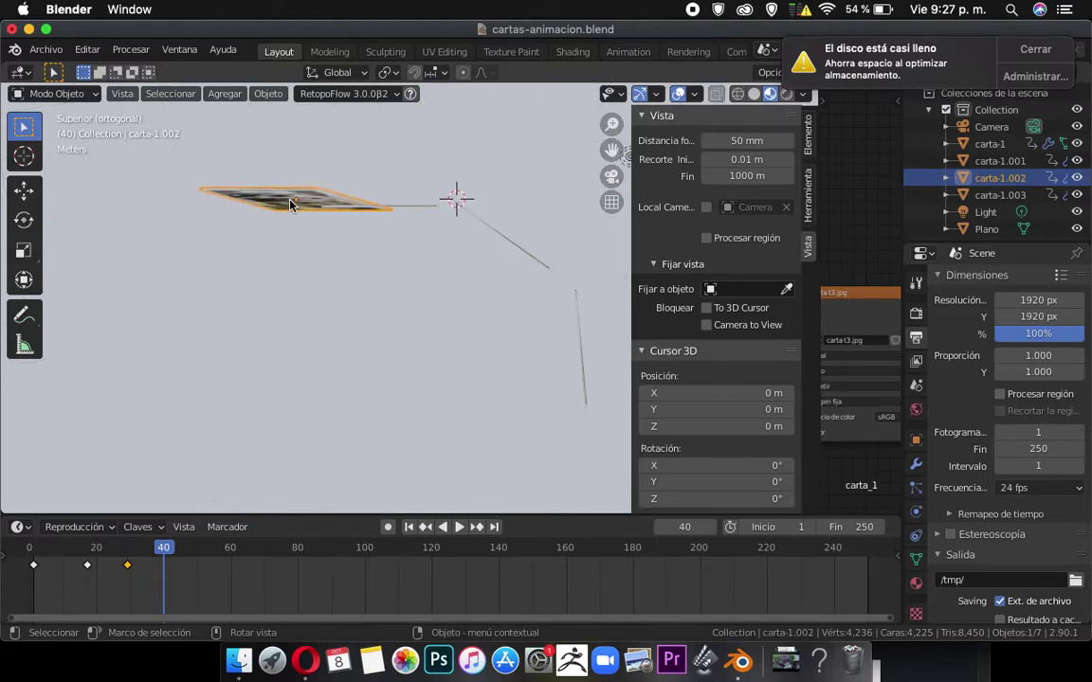
key("alt+r")
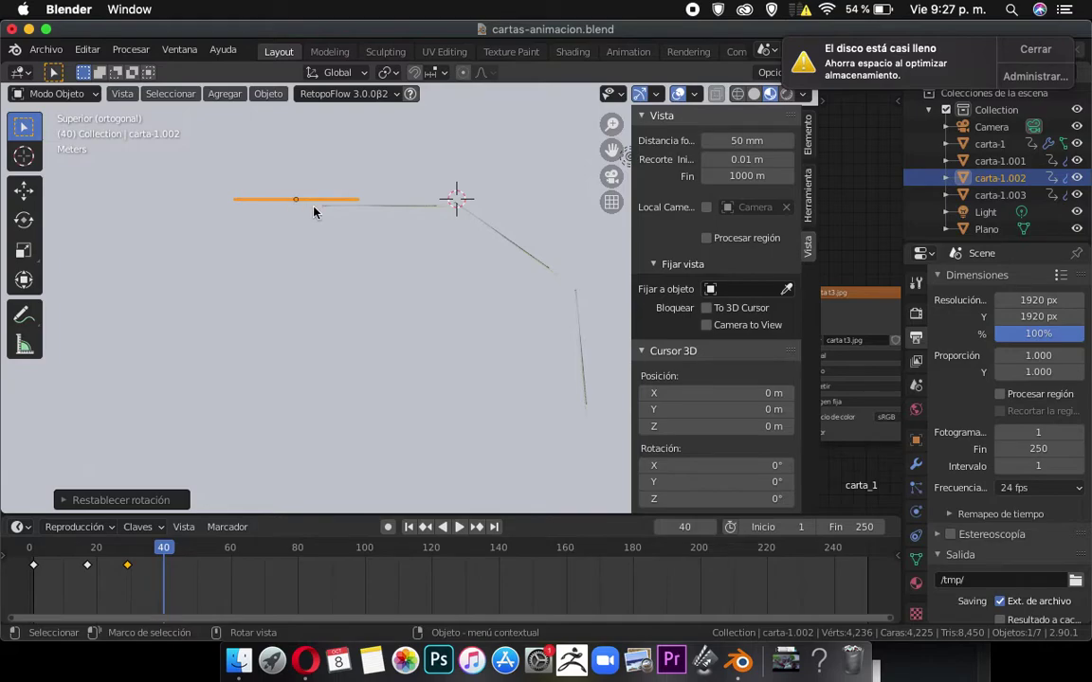
left_click(374, 206)
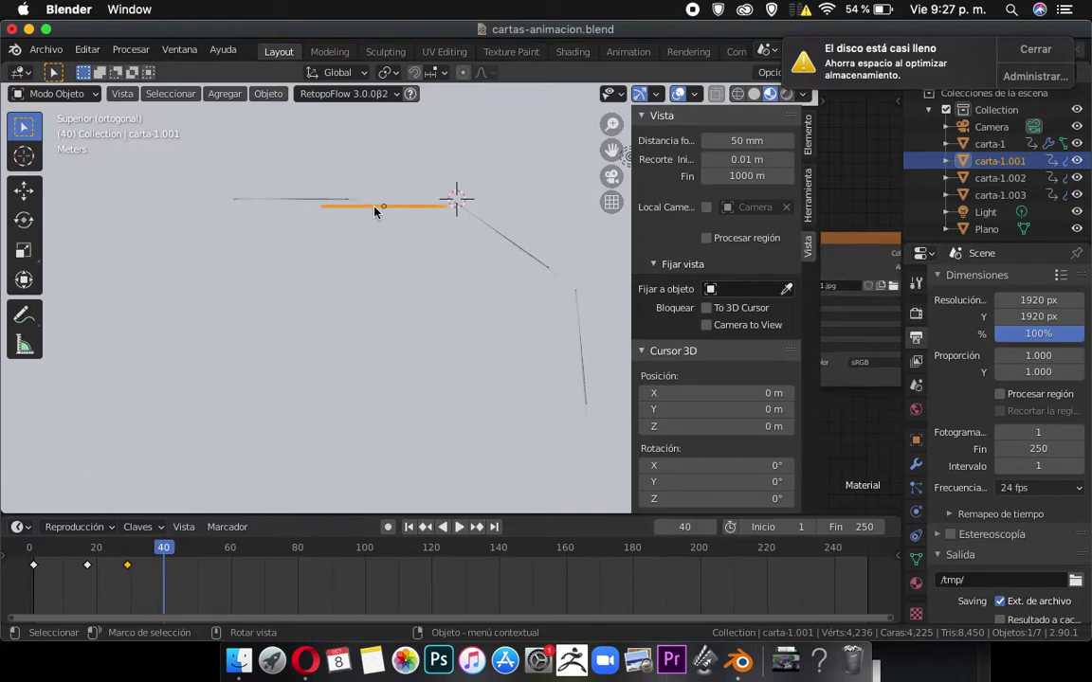
left_click(290, 202)
key("g")
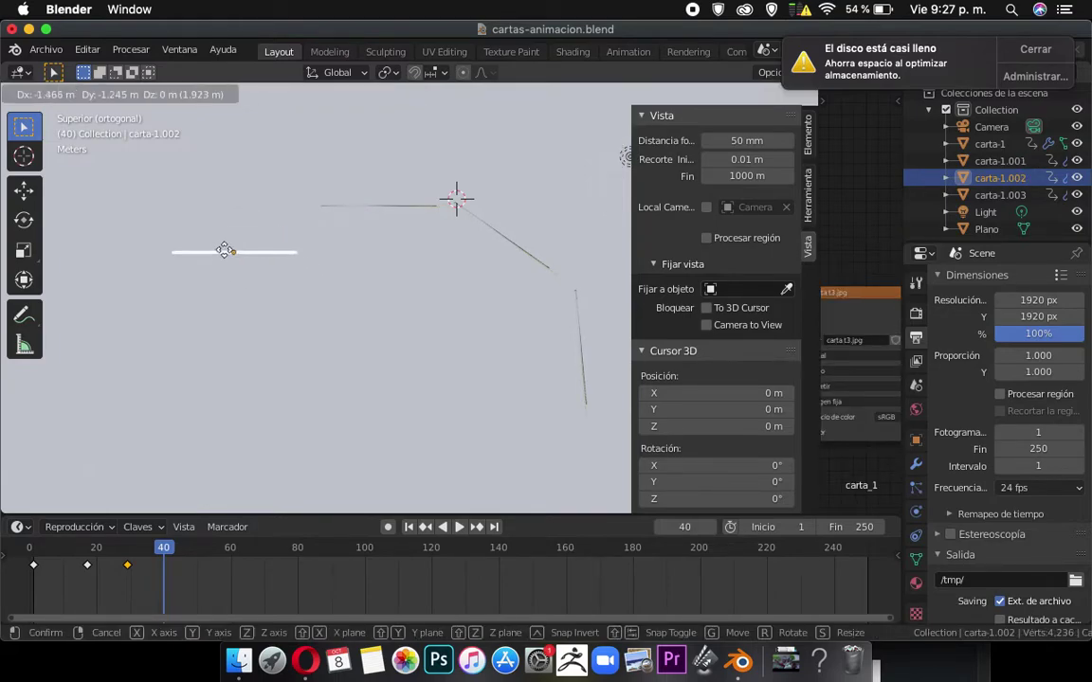
left_click(245, 234)
key("KP_0")
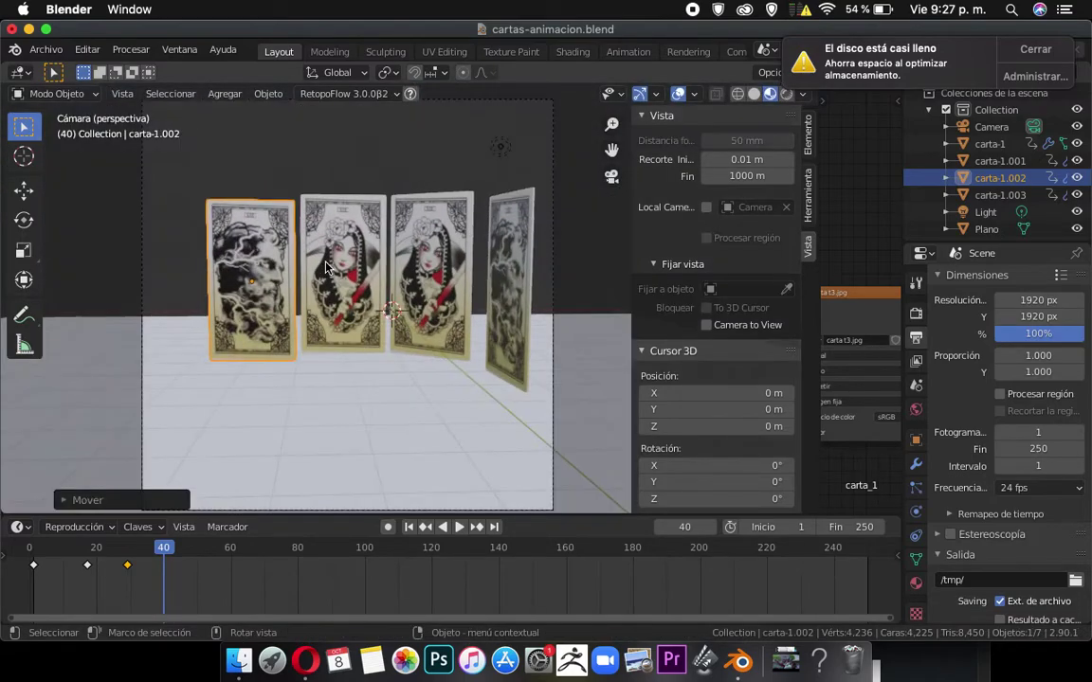
key("g")
key("Escape")
key("KP_7")
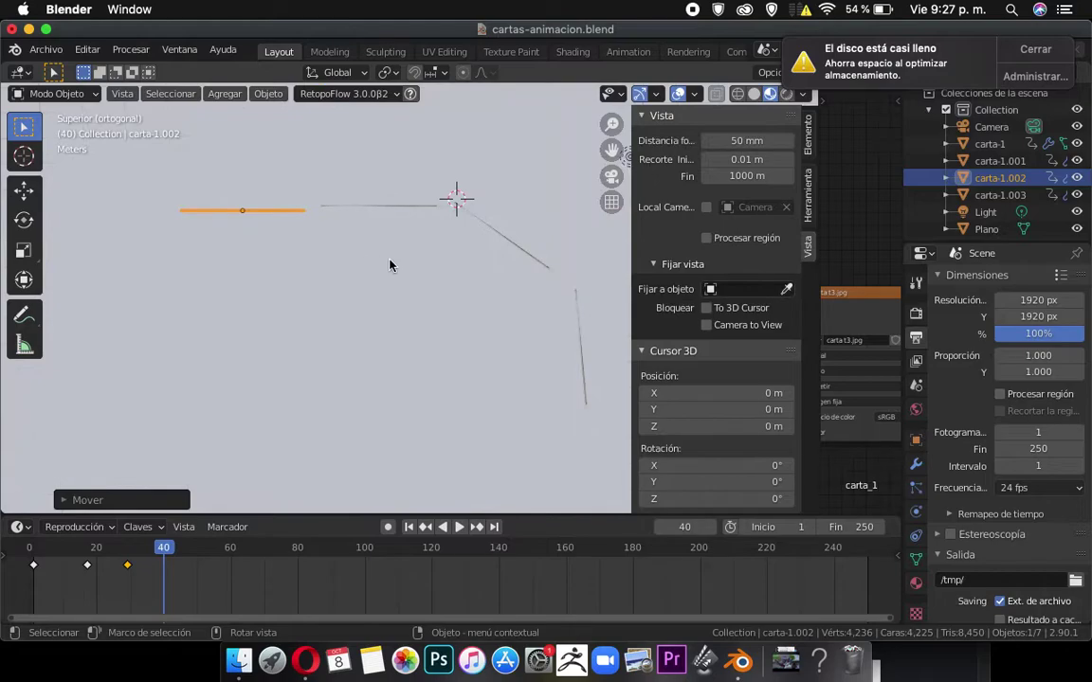
Angle carta-1.002 steeply in the top view and move it forward so it starts the far side of the curve.
key("r")
left_click(358, 187)
key("g")
left_click(347, 268)
key("r")
left_click(398, 236)
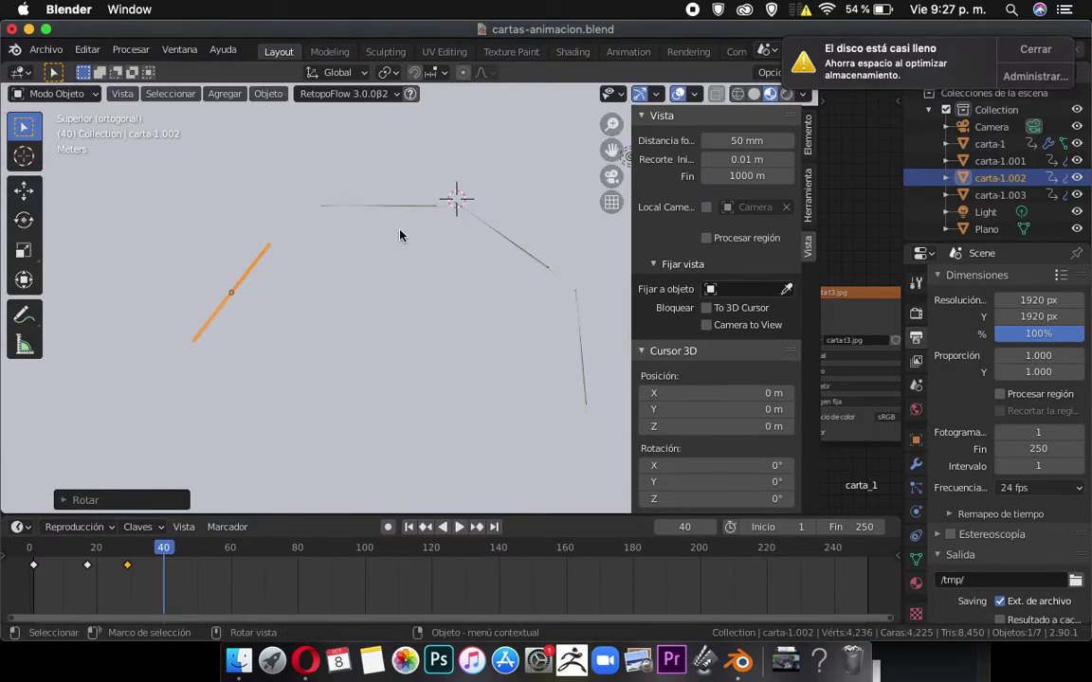
Rotate and reposition carta-1.001 in the top view so it angles toward carta-1.002, checking the row through the camera.
middle_click_drag(398, 236, 397, 212)
left_click(398, 144)
key("KP_0")
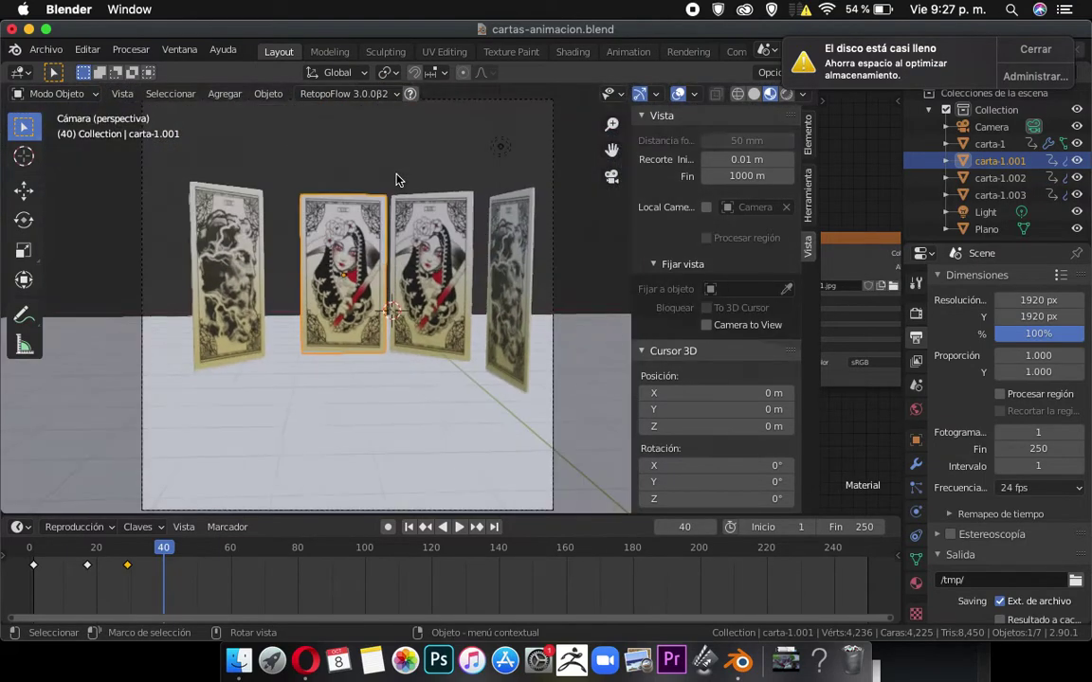
key("KP_7")
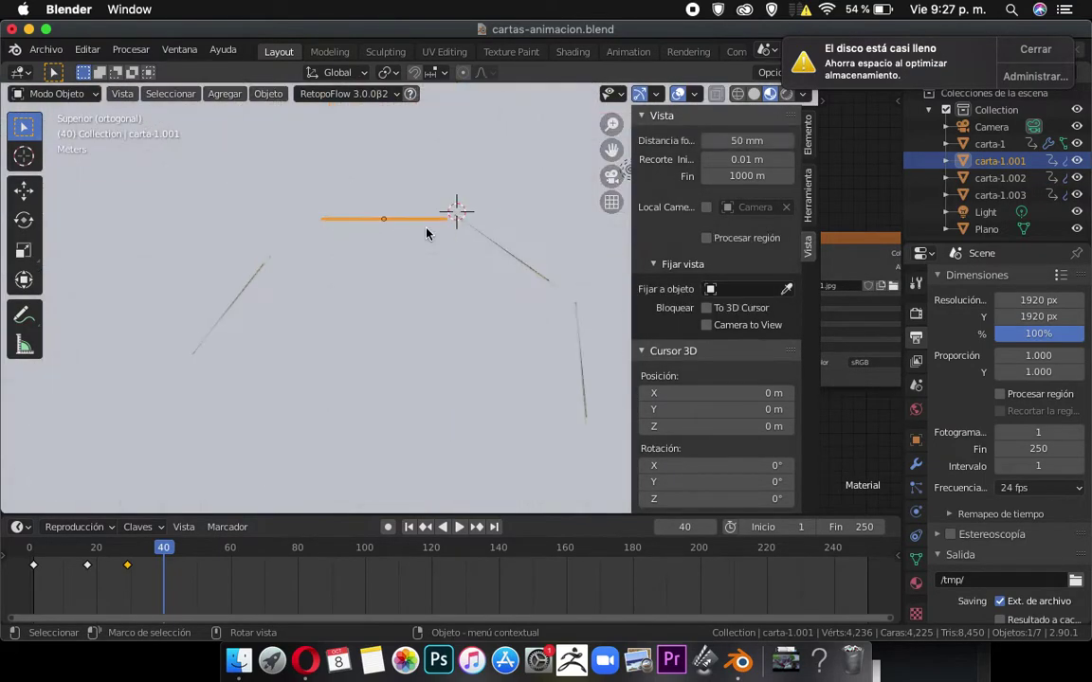
key("r")
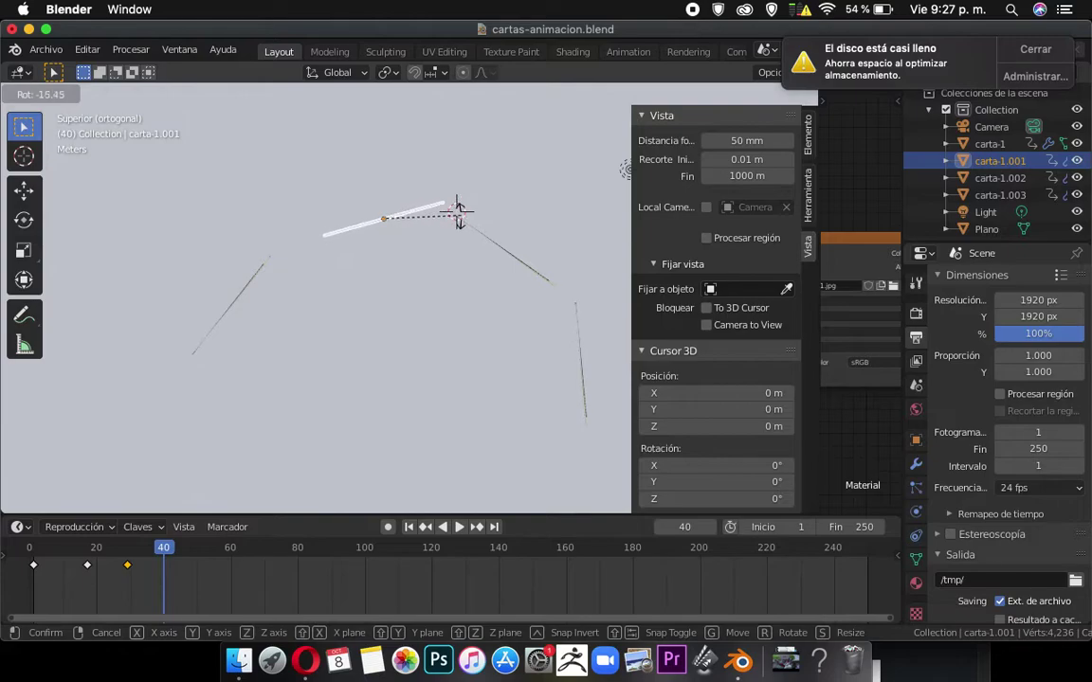
left_click(422, 233)
key("r")
left_click(474, 237)
key("g")
left_click(475, 232)
middle_click_drag(373, 278, 303, 271)
key("KP_0")
Turn carta-1.002 more steeply in the top view, move it closer below carta-1.001, and check the row through the camera.
left_click(232, 239)
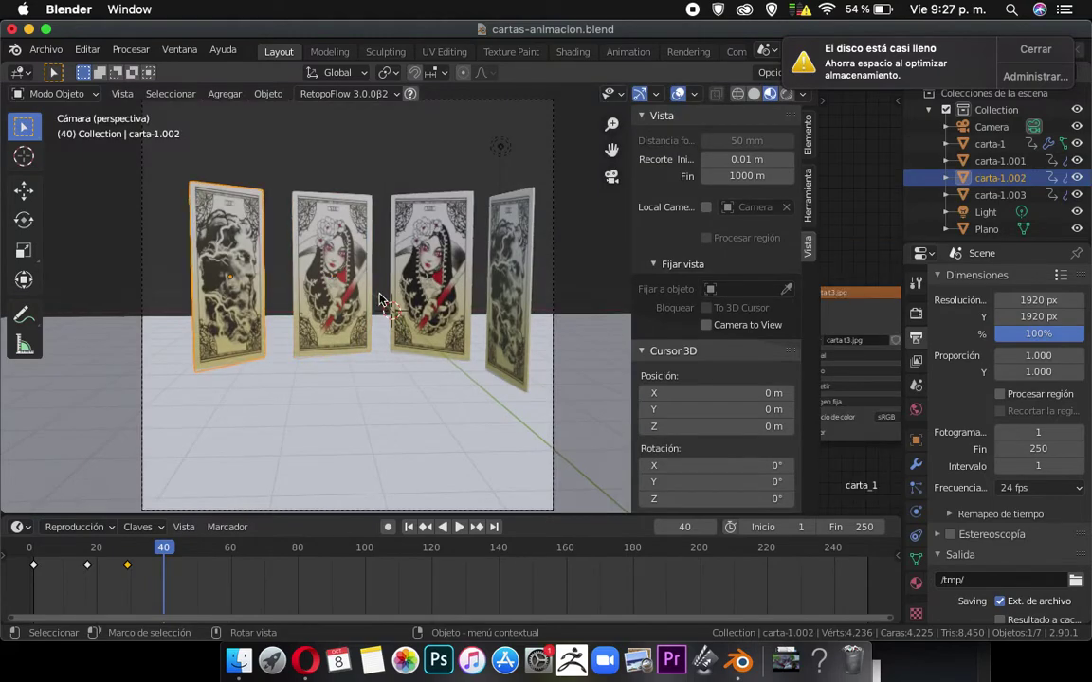
key("KP_7")
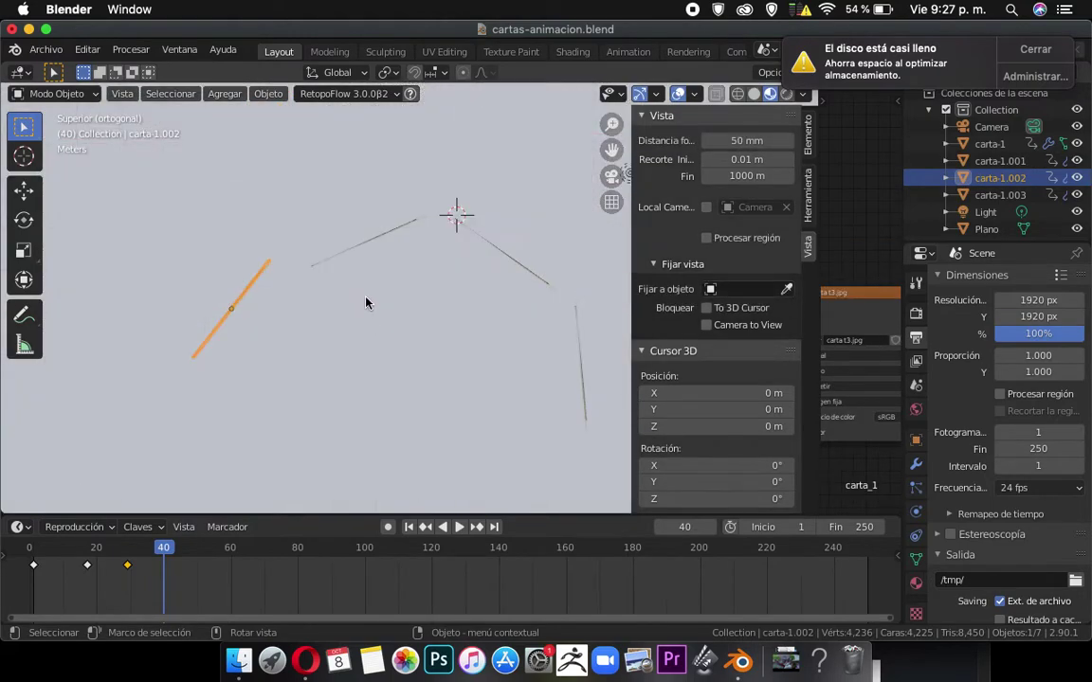
key("r")
left_click(372, 289)
key("g")
left_click(408, 313)
key("r")
right_click(409, 297)
key("r")
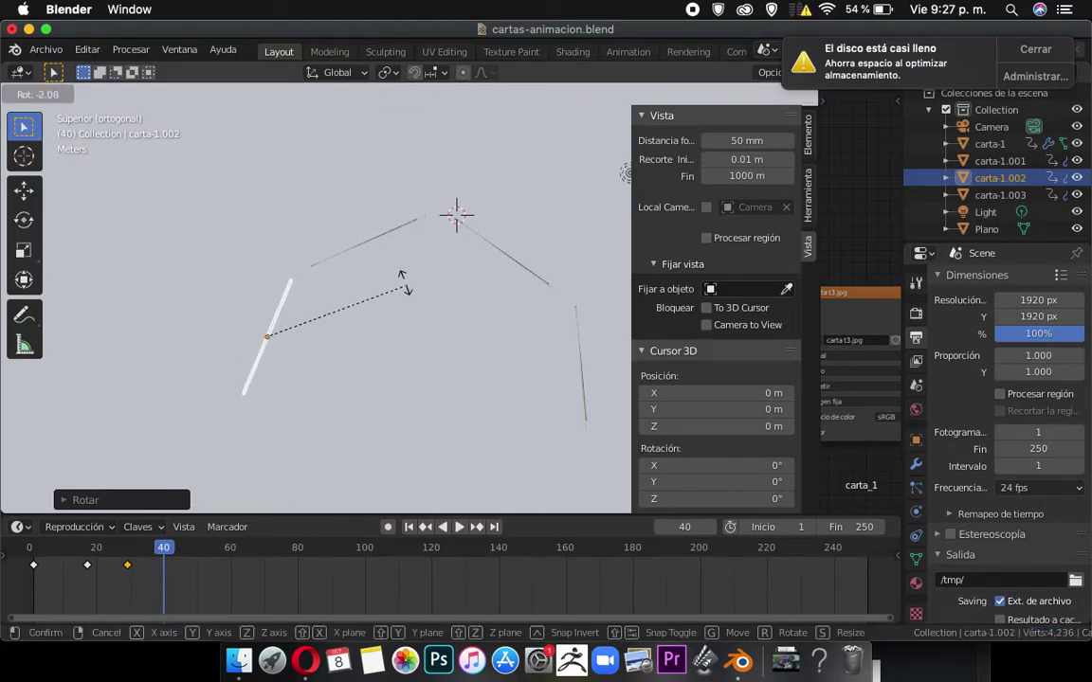
left_click(402, 279)
key("g")
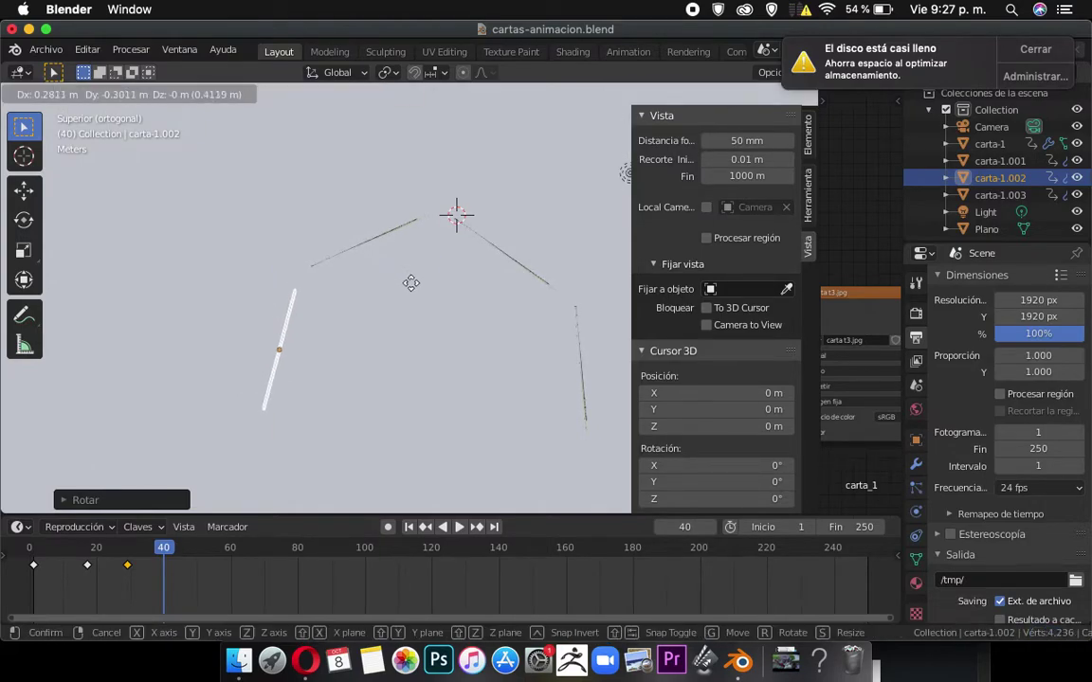
left_click(410, 282)
key("KP_0")
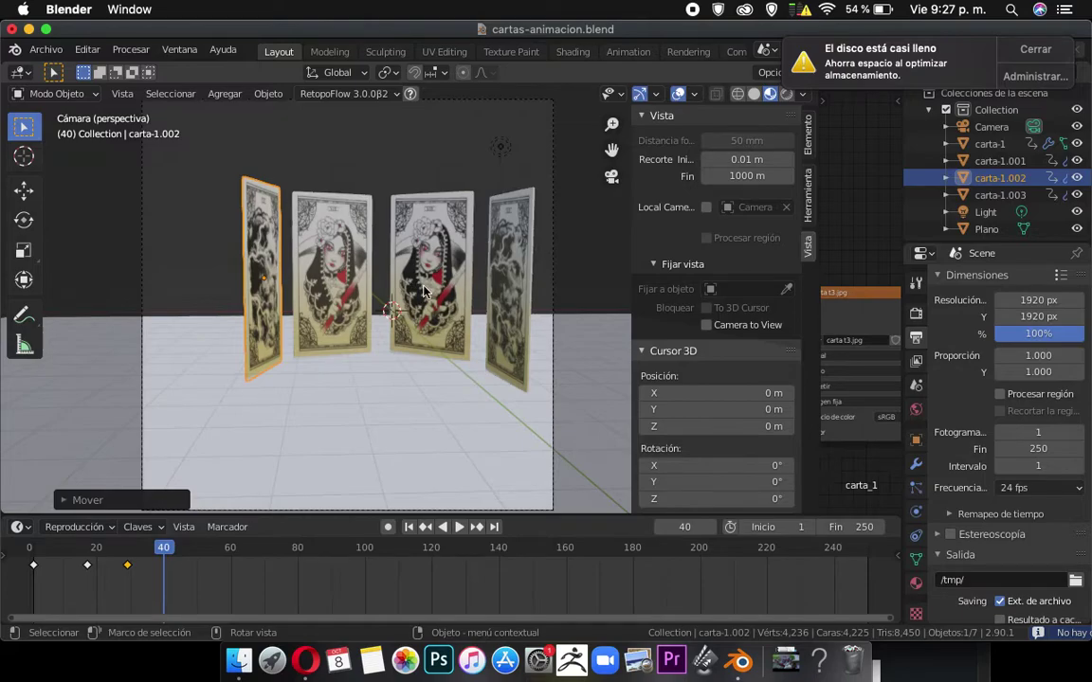
key("g")
key("y")
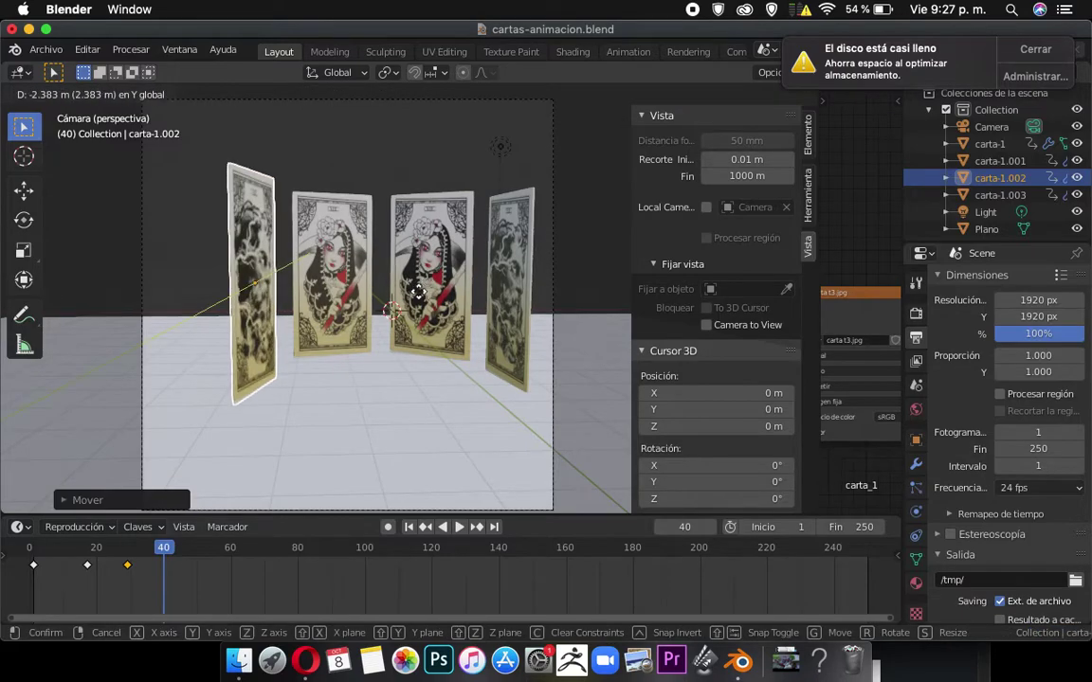
left_click(424, 294)
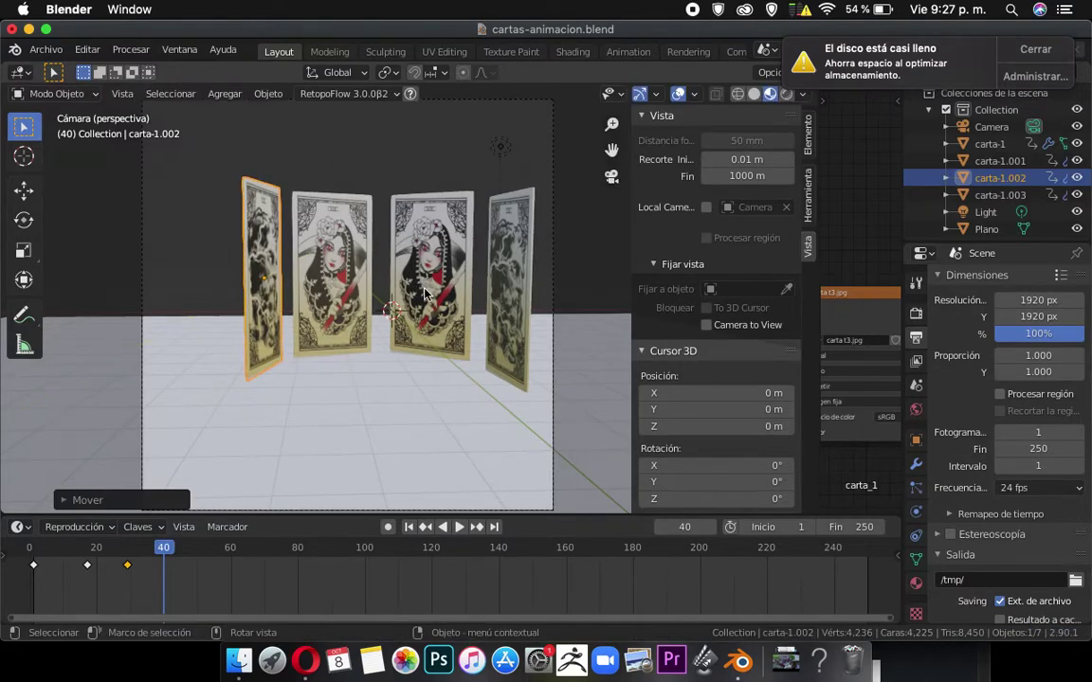
Raise carta-1 slightly along global Z to level it with the other cards in the camera view.
left_click(520, 300)
key("g")
key("z")
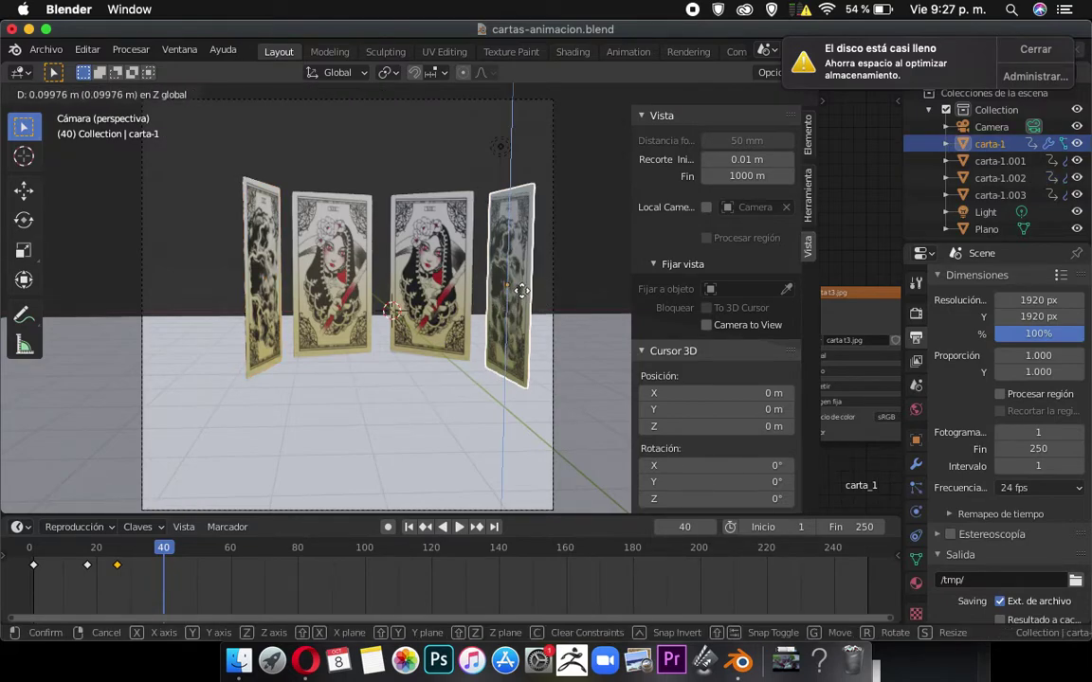
left_click(522, 289)
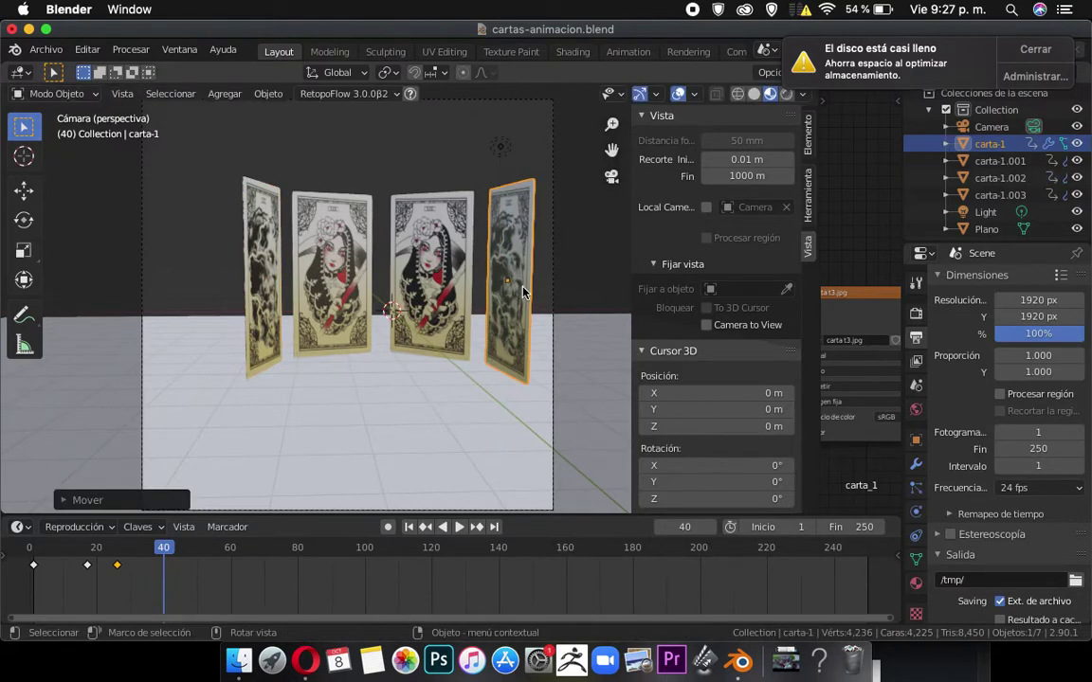
Shift all four cards along negative global X to centre the row, and keyframe their location, rotation and scale at frame 40.
left_click(427, 256, "shift")
left_click(296, 228, "shift")
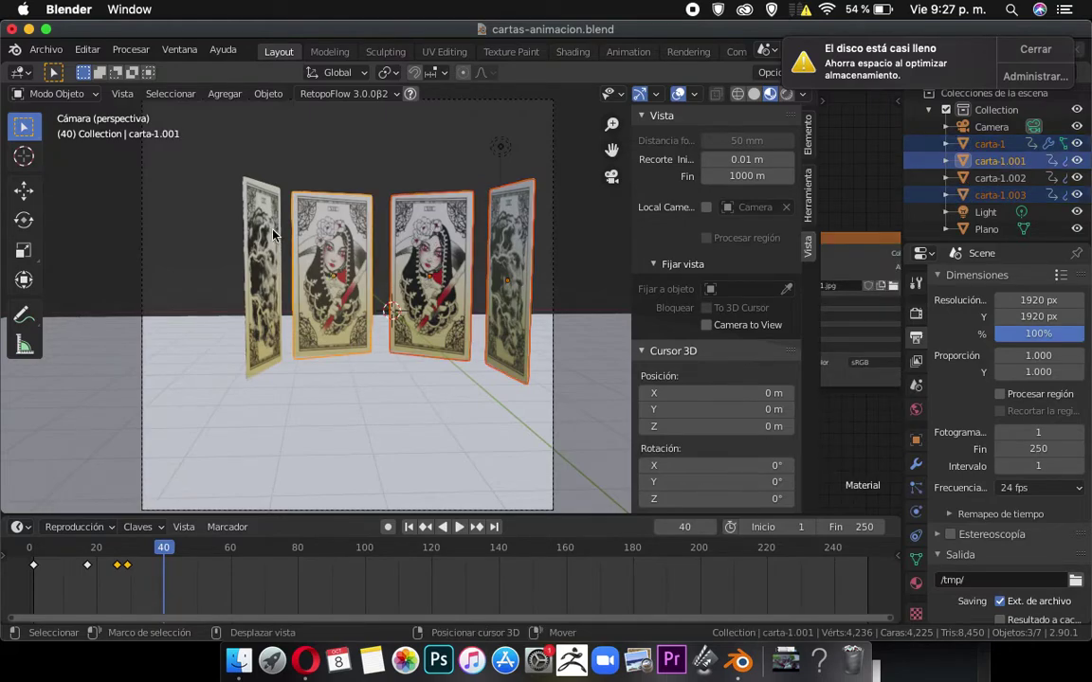
left_click(273, 234, "shift")
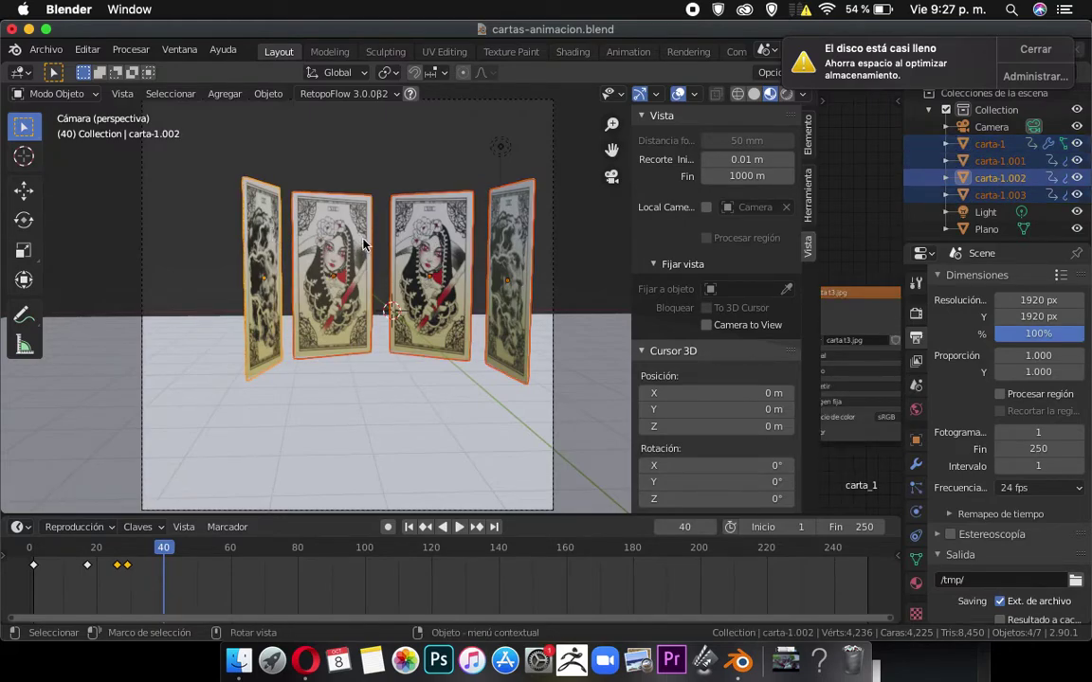
key("g")
key("x")
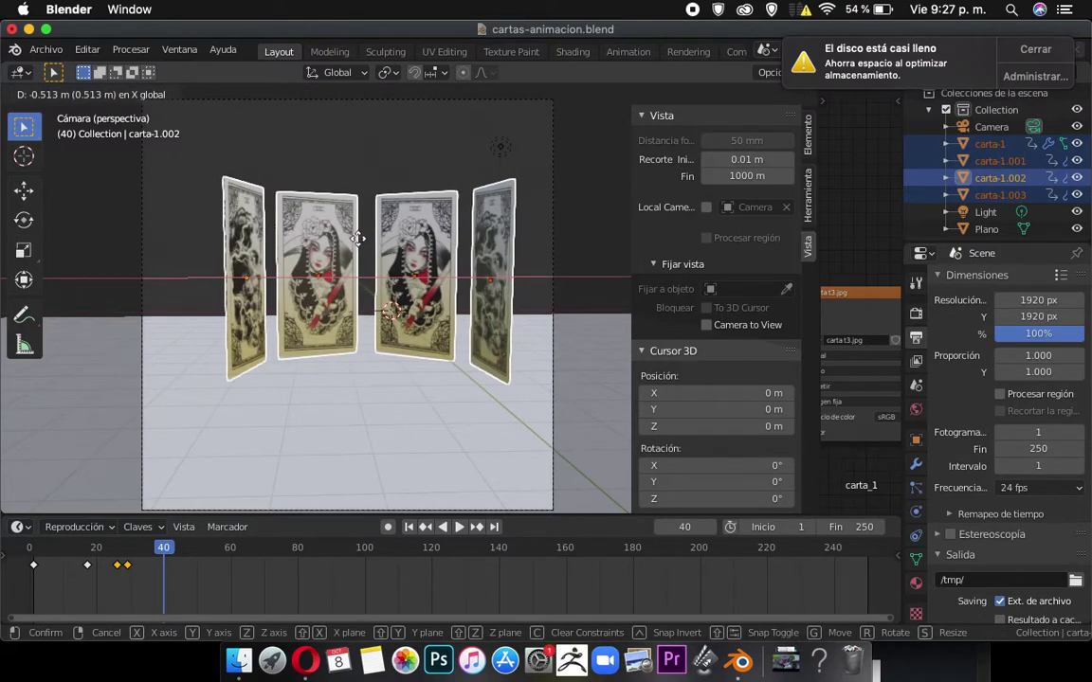
left_click(349, 243)
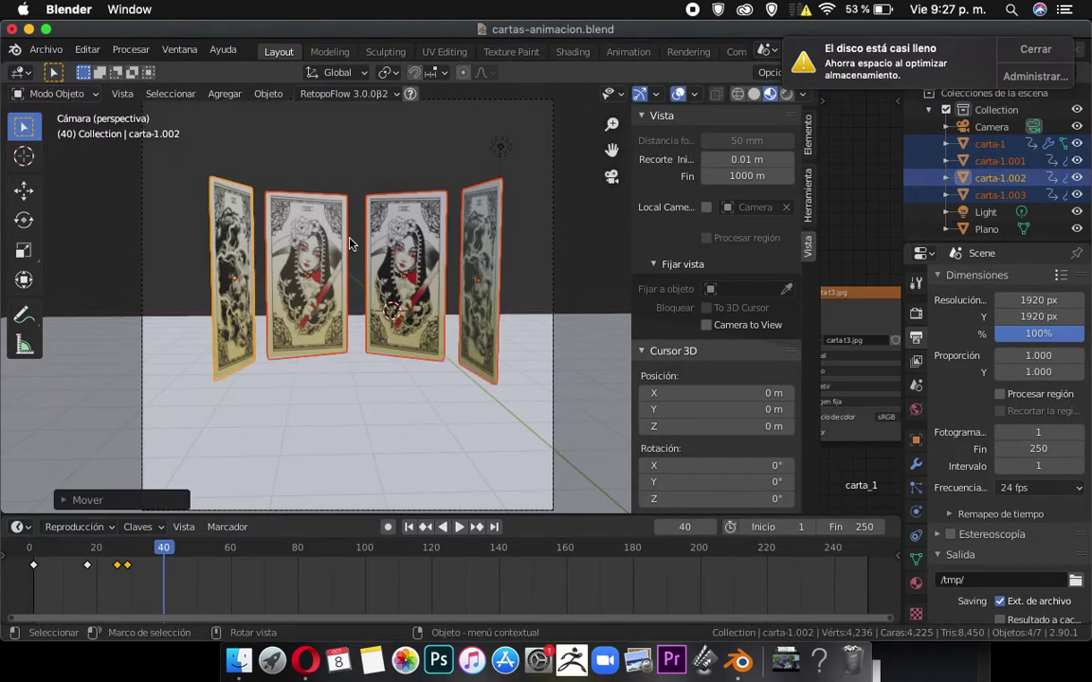
key("i")
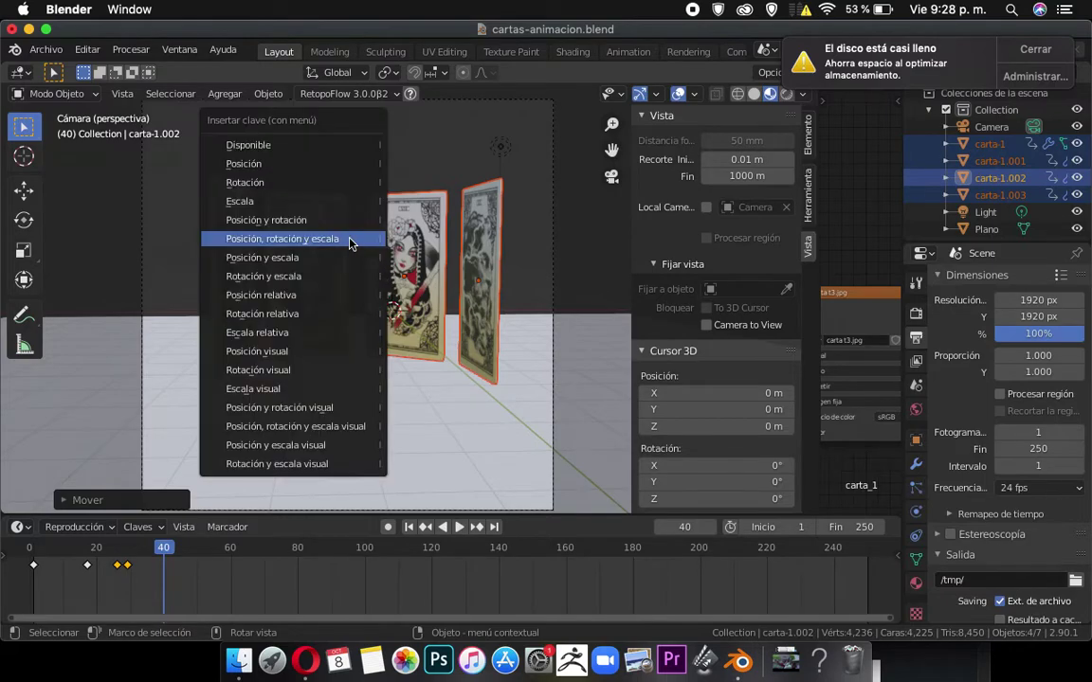
left_click(349, 244)
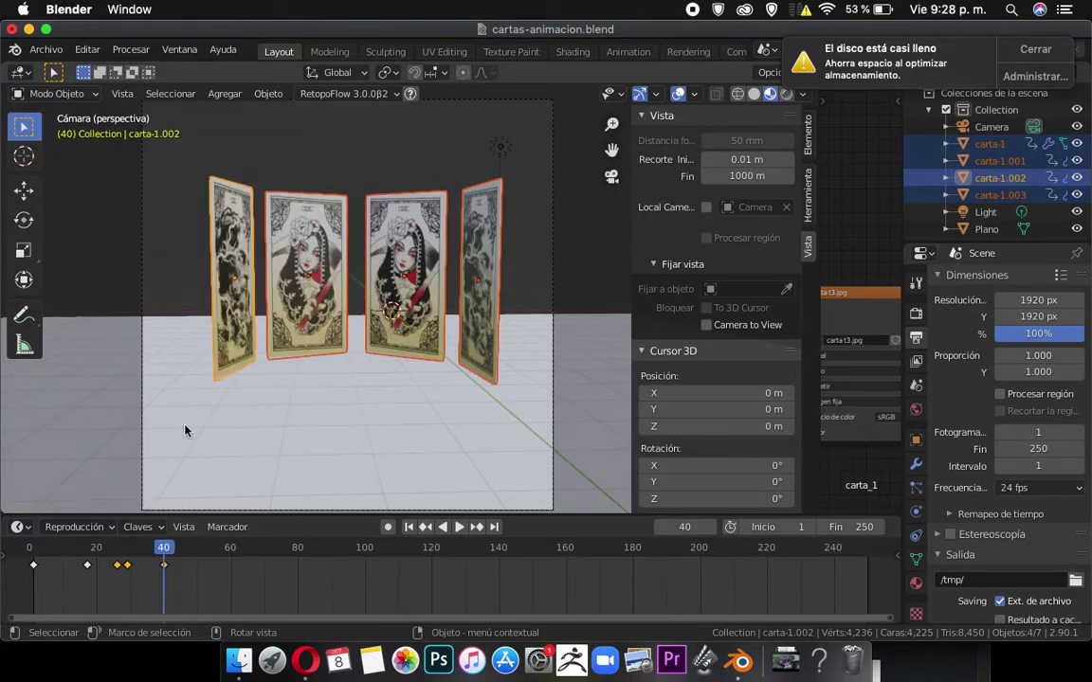
Play the animation repeatedly from the first frames to examine the cards fanning out and turning into the curved row.
left_click(37, 549)
key("space")
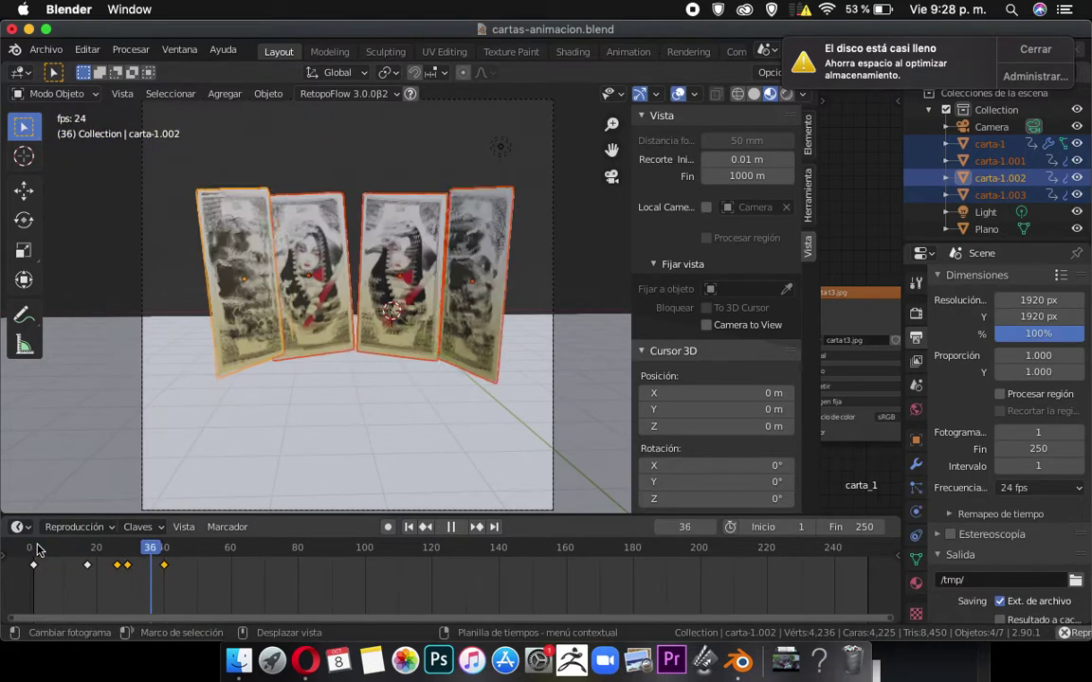
left_click(35, 549)
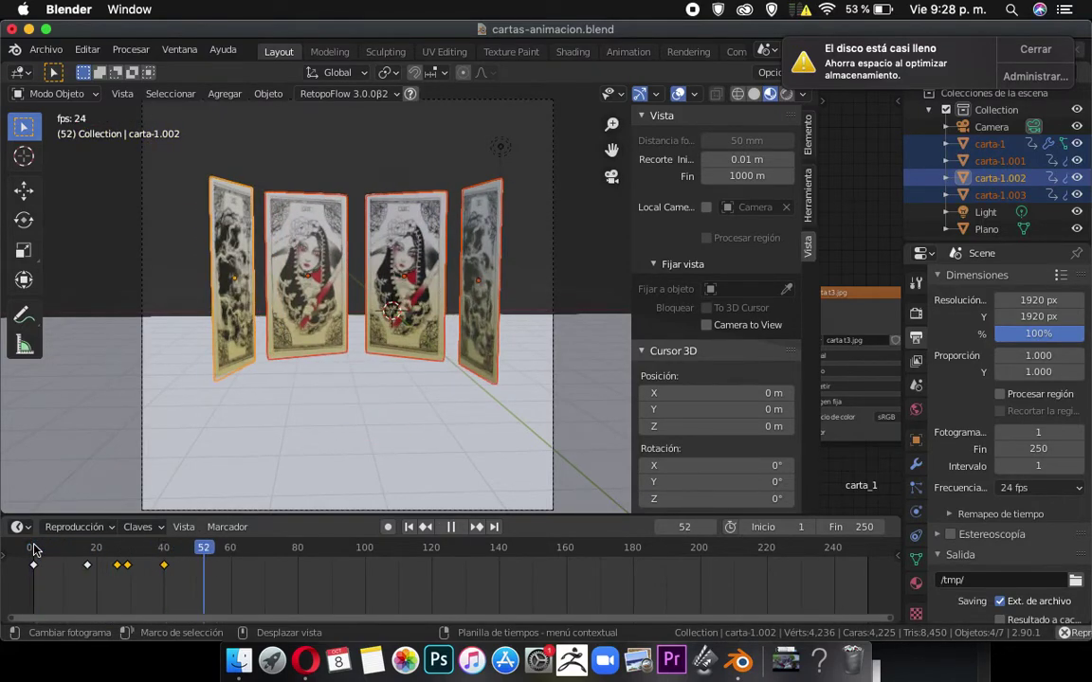
left_click(35, 549)
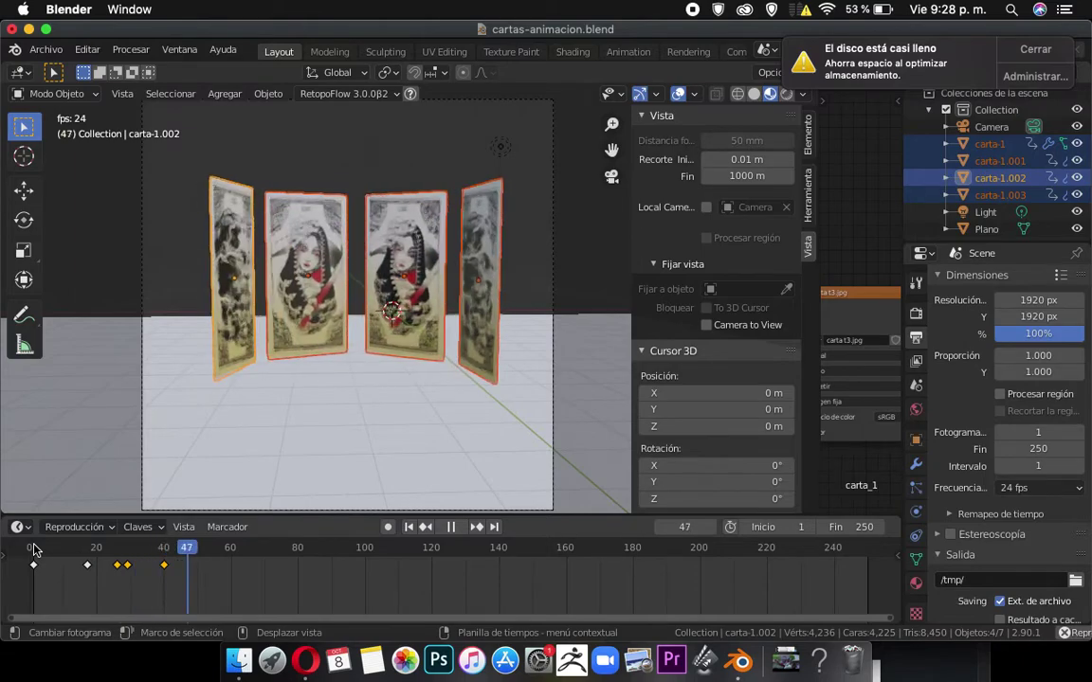
left_click(35, 548)
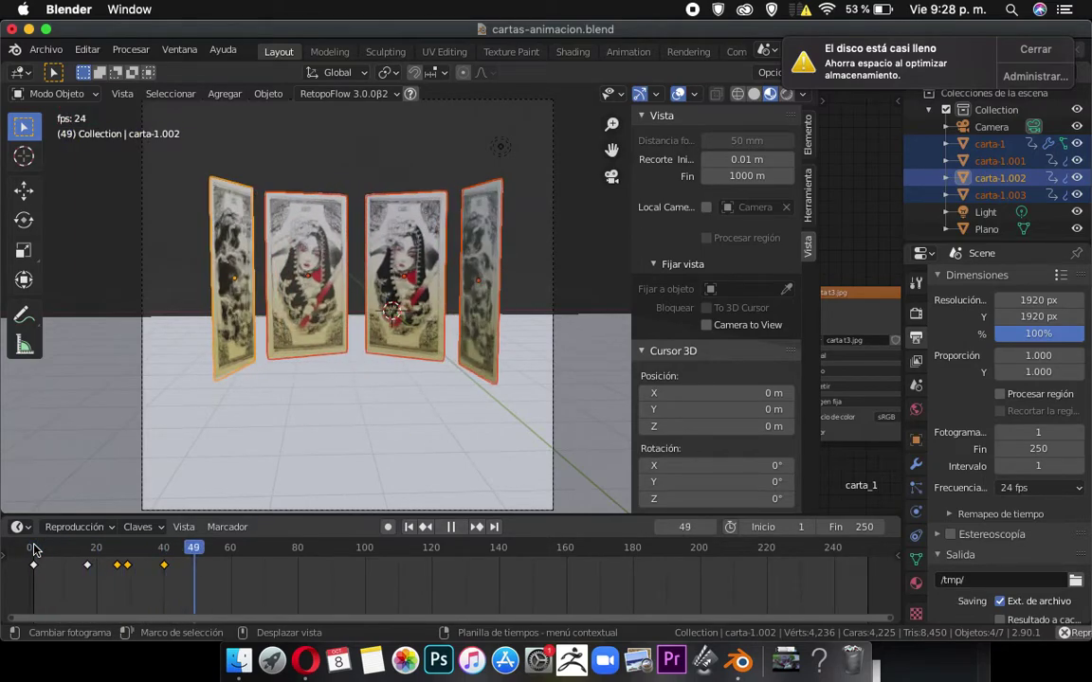
left_click(34, 550)
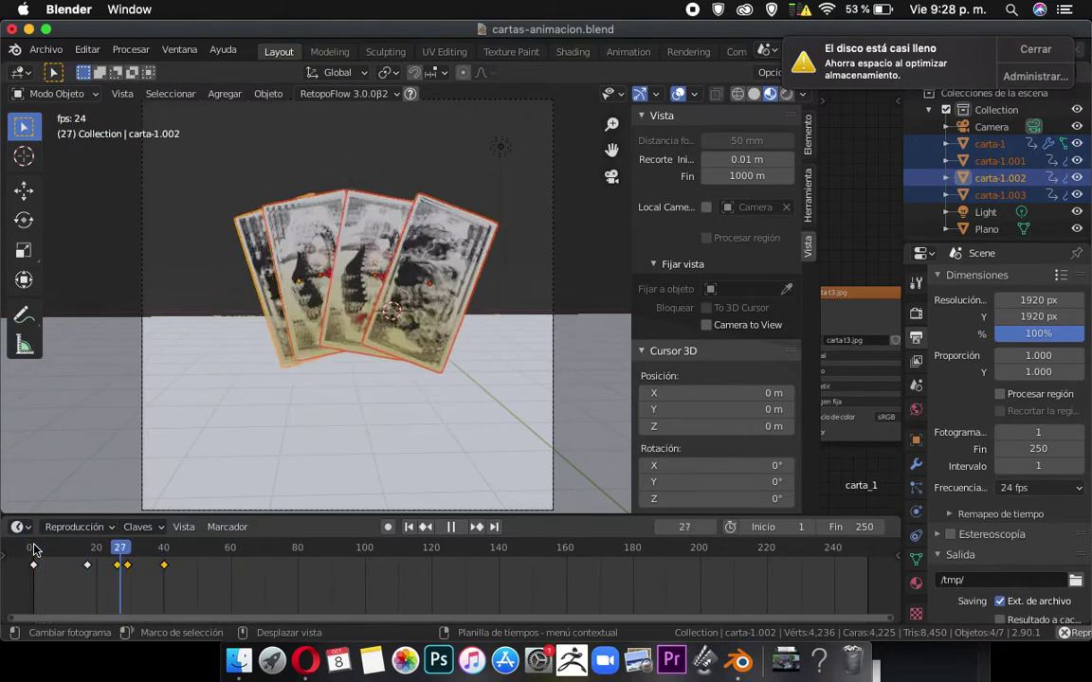
left_click(34, 550)
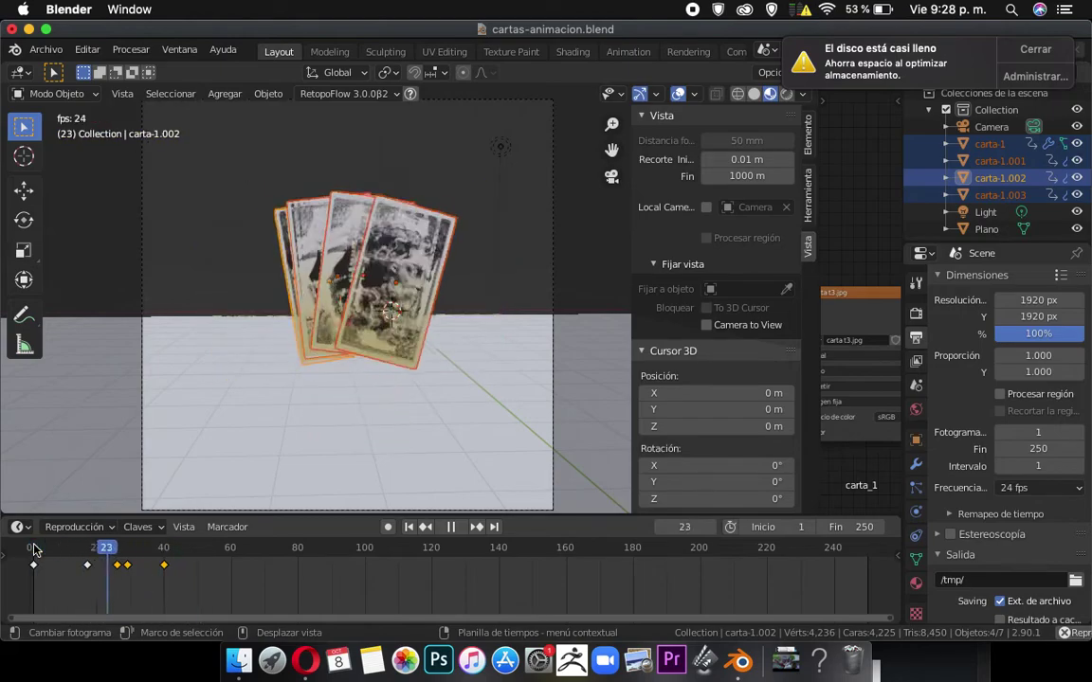
left_click(34, 550)
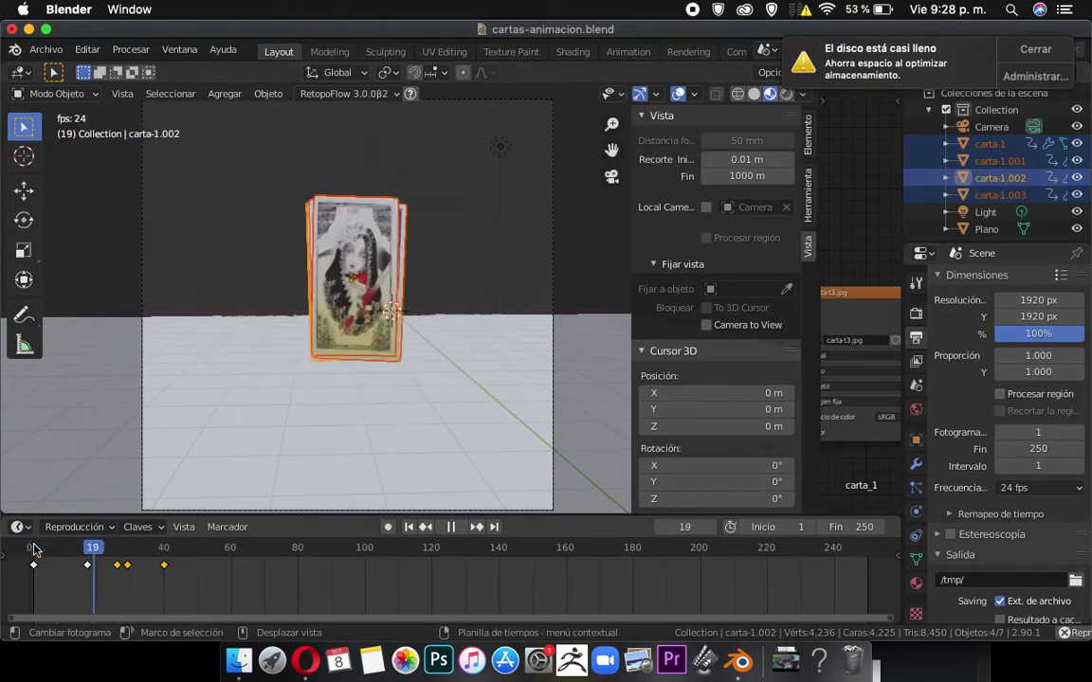
left_click(34, 549)
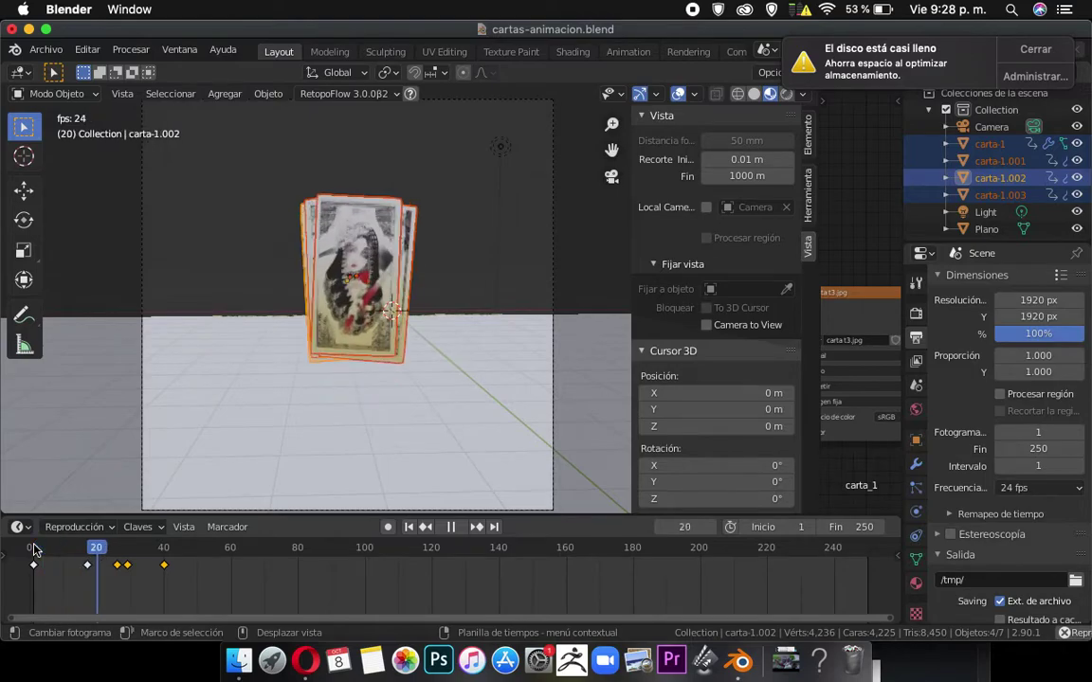
left_click(34, 550)
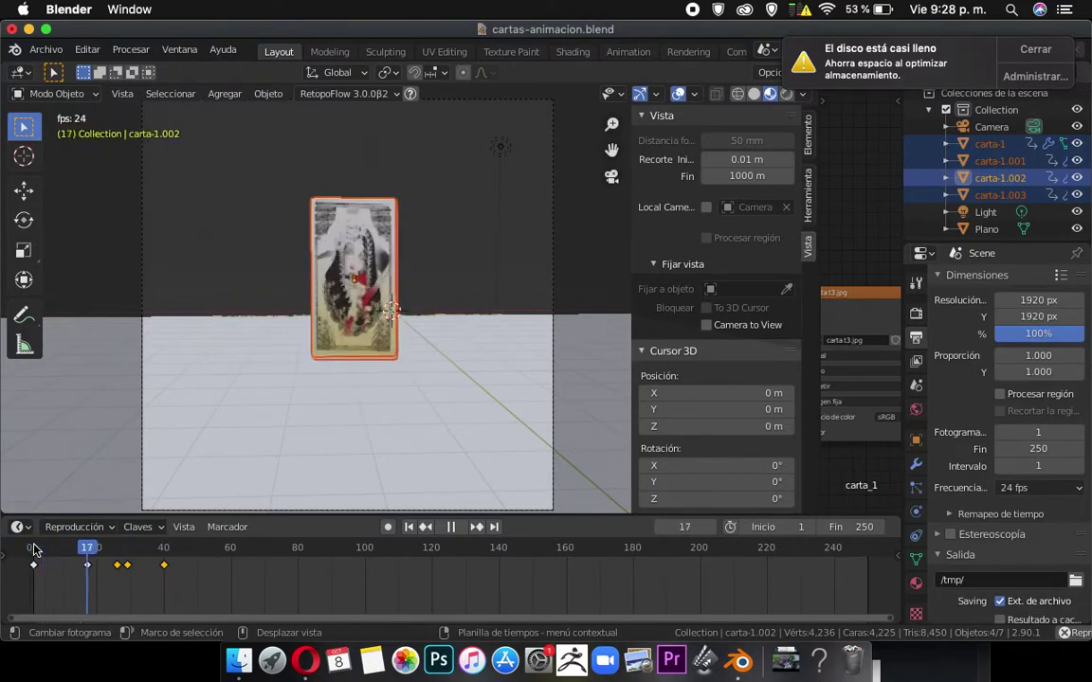
left_click(34, 549)
key("space")
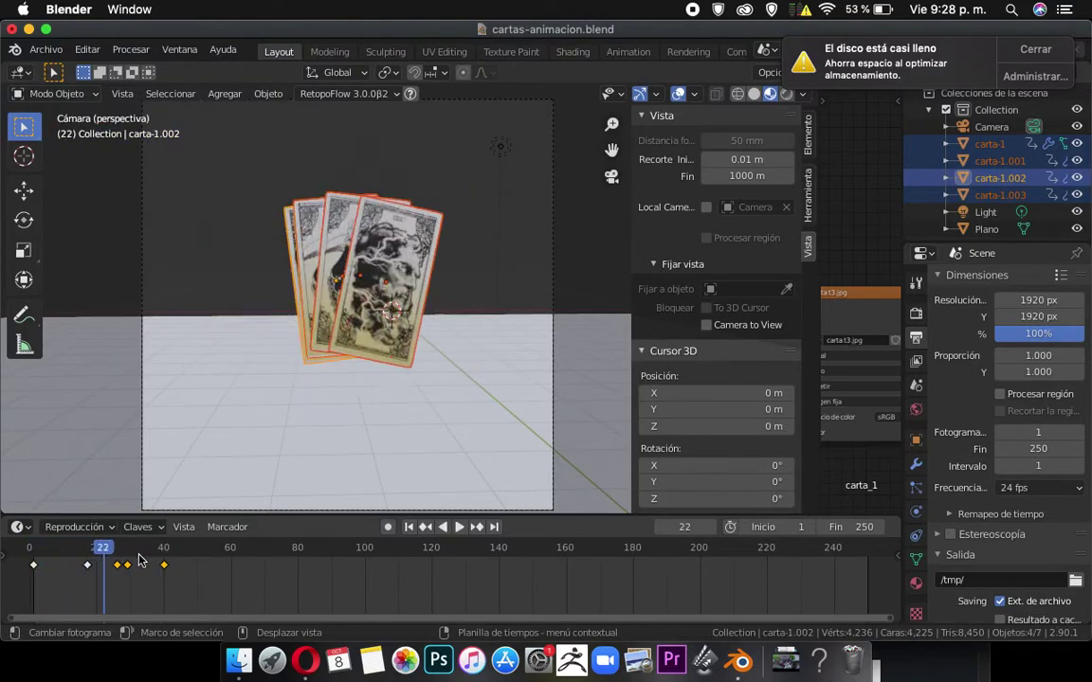
key("space")
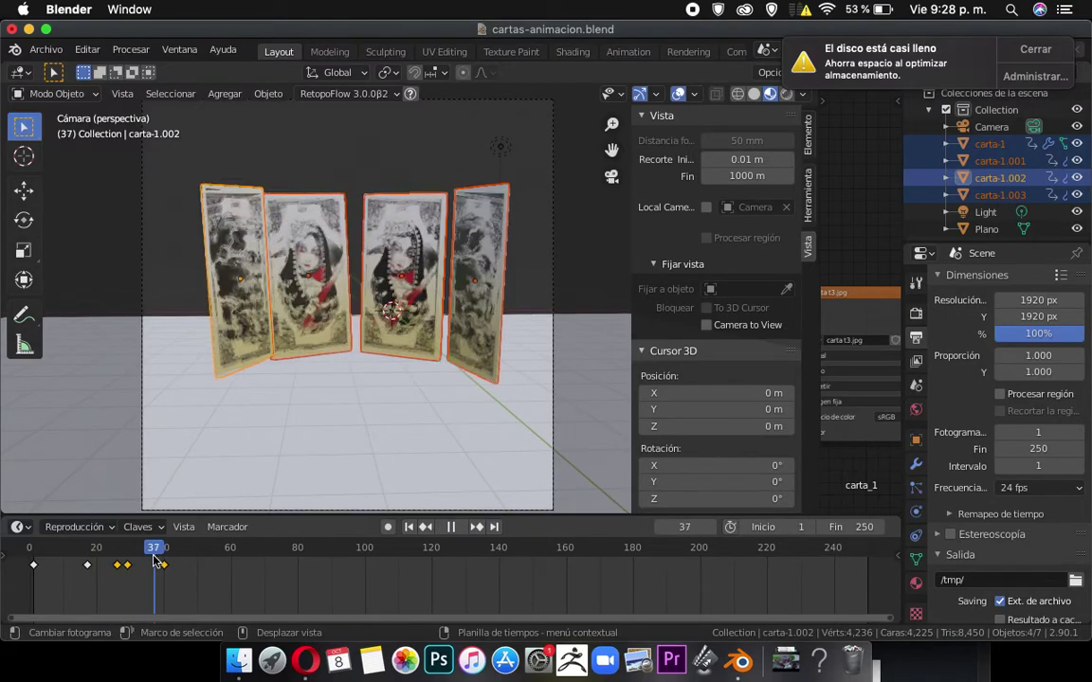
Duplicate the frame 29 fan keyframes to frame 36 to hold the pose, and move the final row keyframes to frame 51.
left_click_drag(154, 561, 129, 561)
key("space")
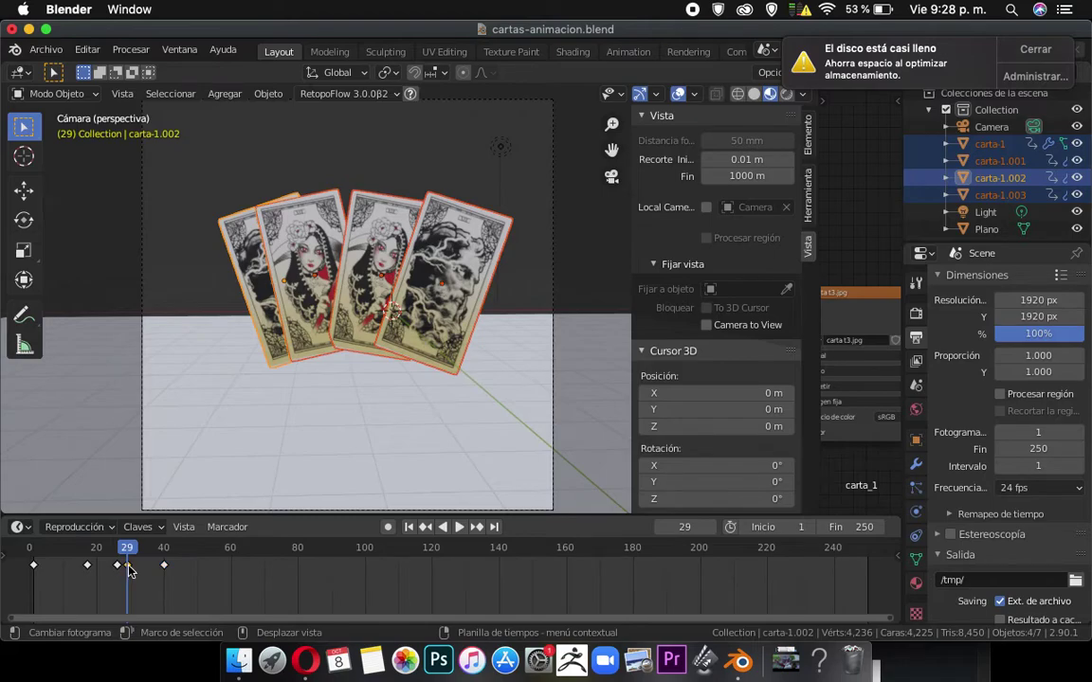
left_click_drag(130, 570, 201, 567)
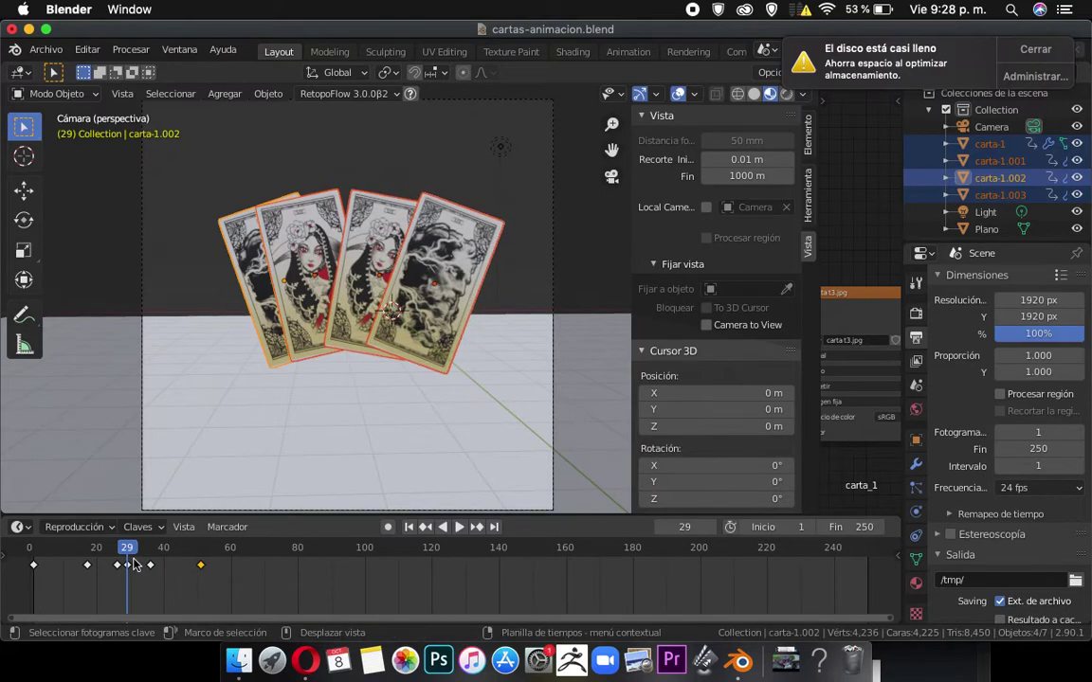
Replay the animation several times from its start to check the retimed hold and transition to the curved row.
left_click(54, 551)
key("space")
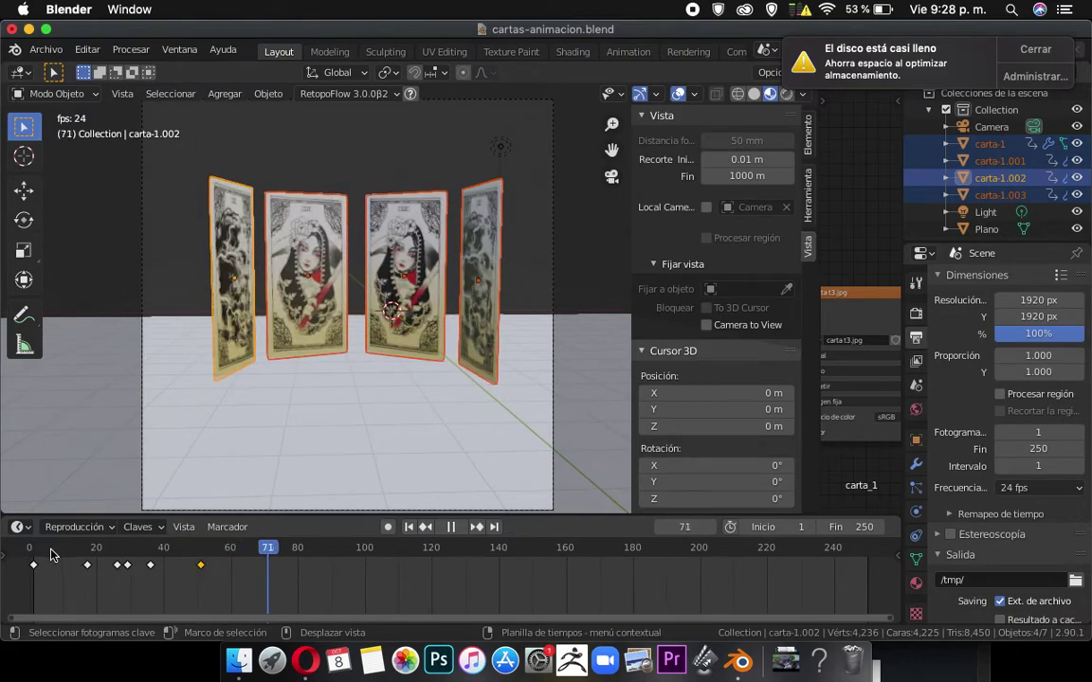
left_click(54, 553)
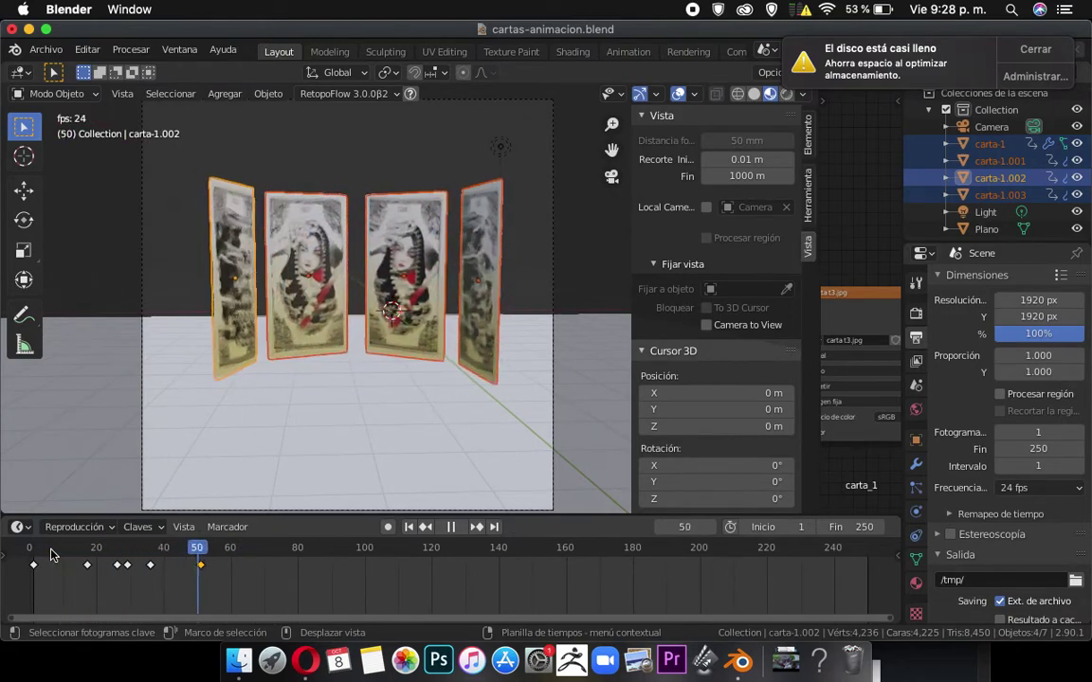
left_click(52, 552)
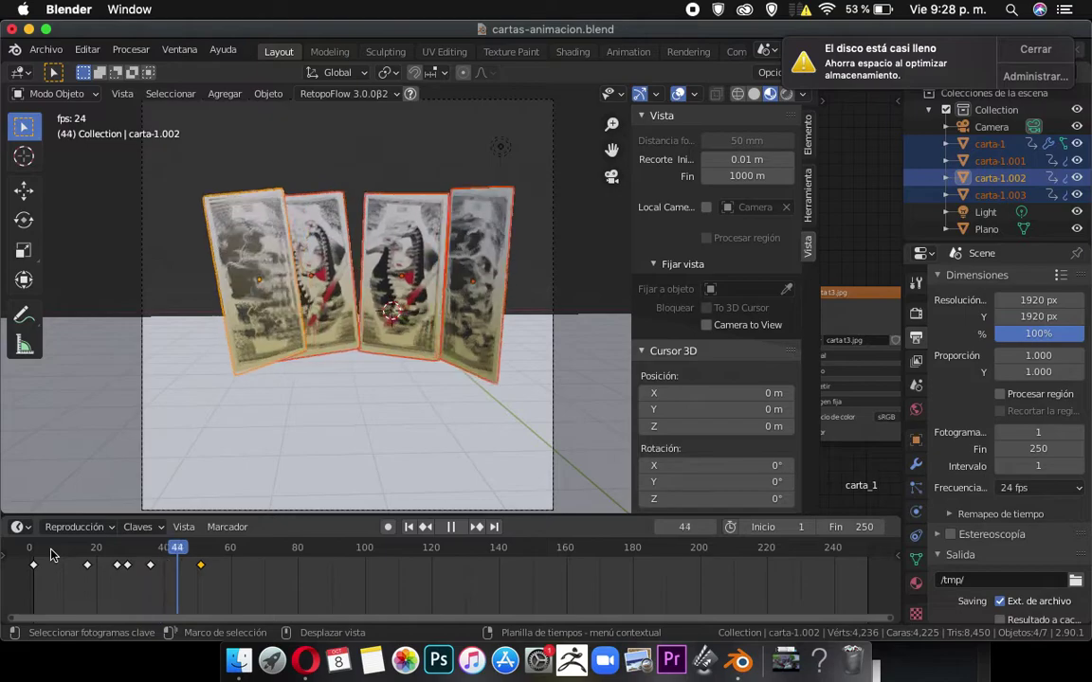
Stop playback, go to the fan pose at frame 29, and select each card in turn to compare their keyframes.
key("space")
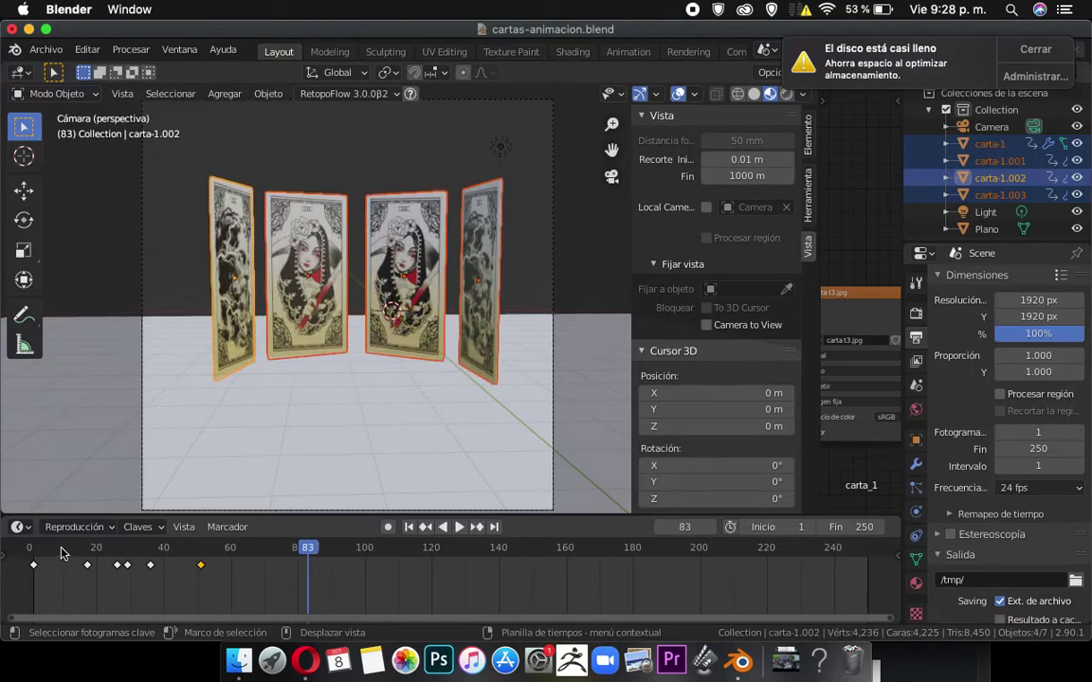
key("Down")
key("Down")
key("Down")
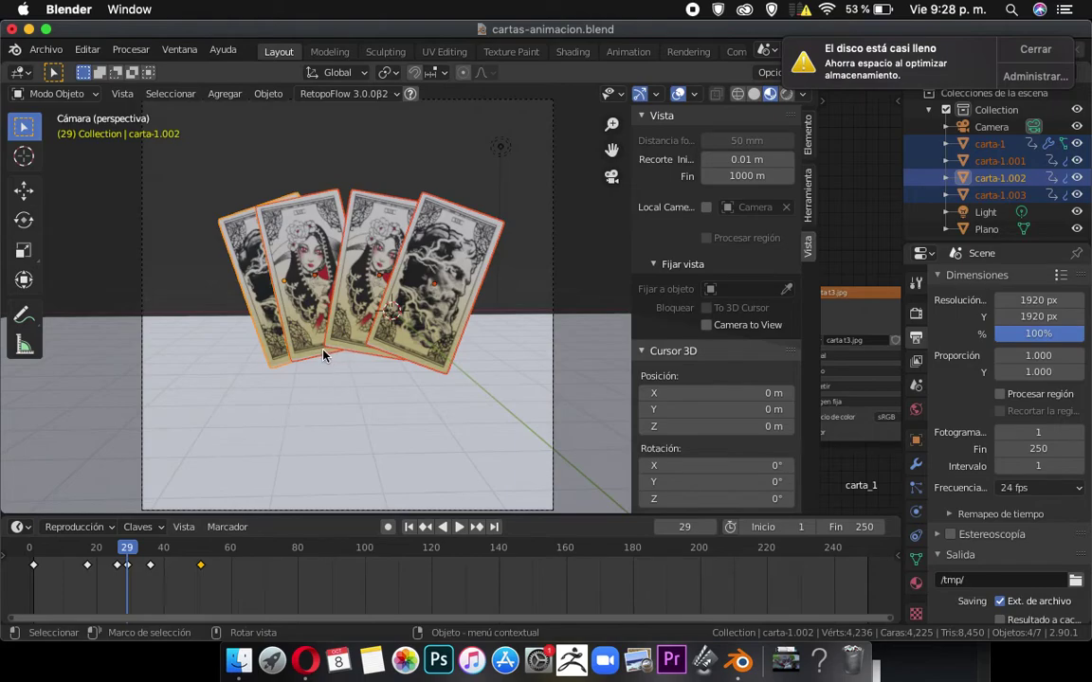
left_click(315, 256)
left_click(254, 262)
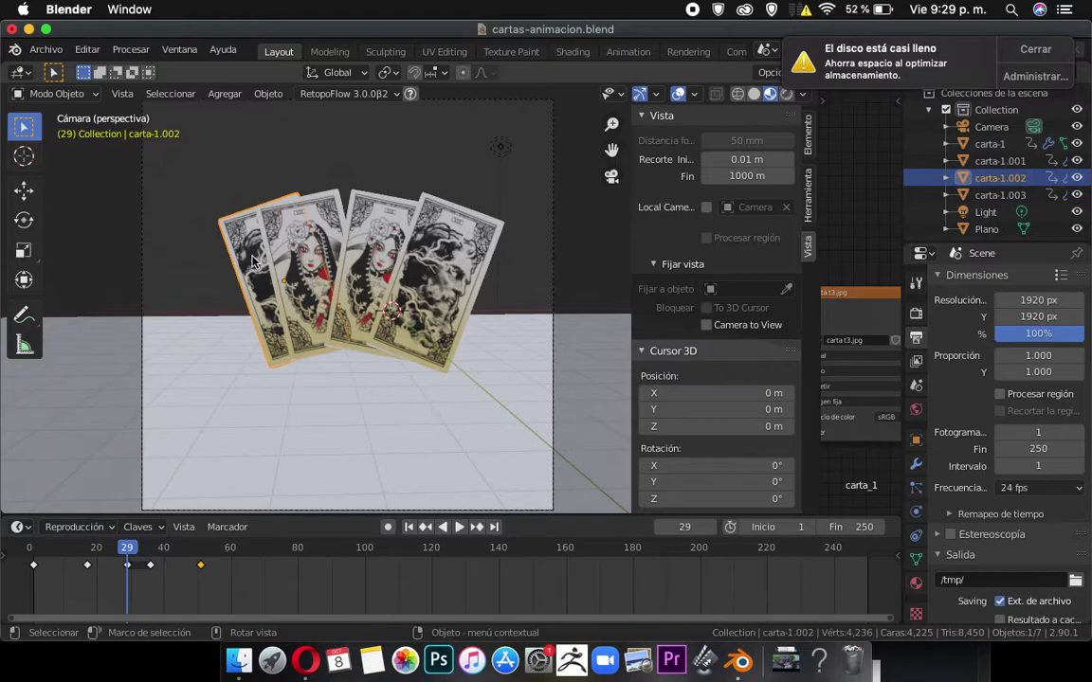
left_click(398, 241)
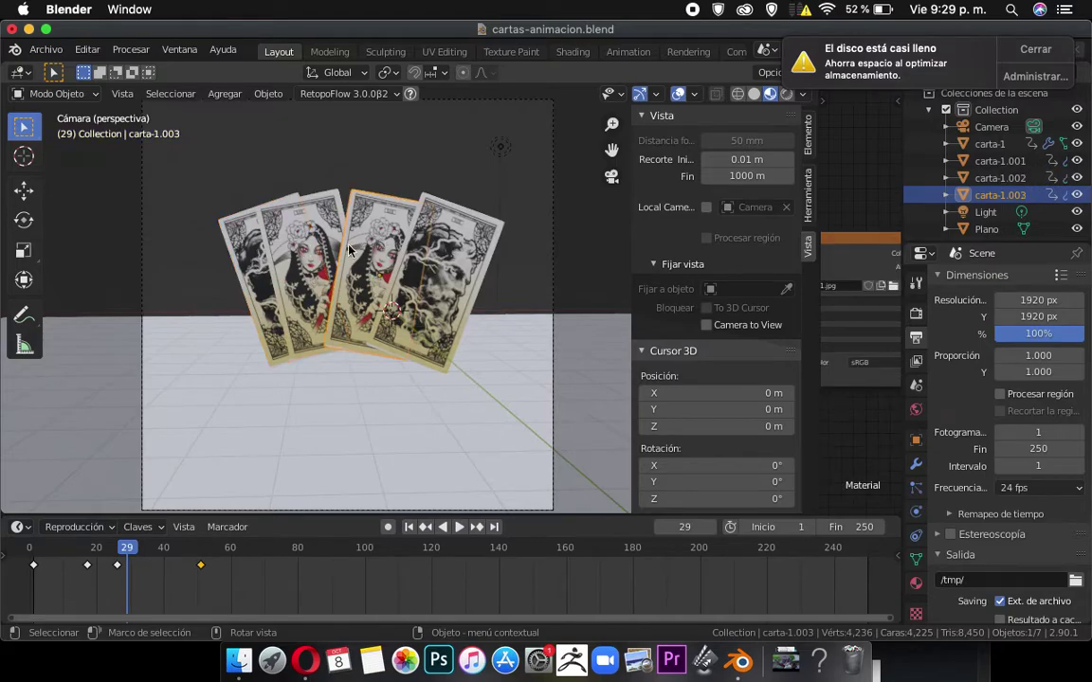
left_click(306, 248)
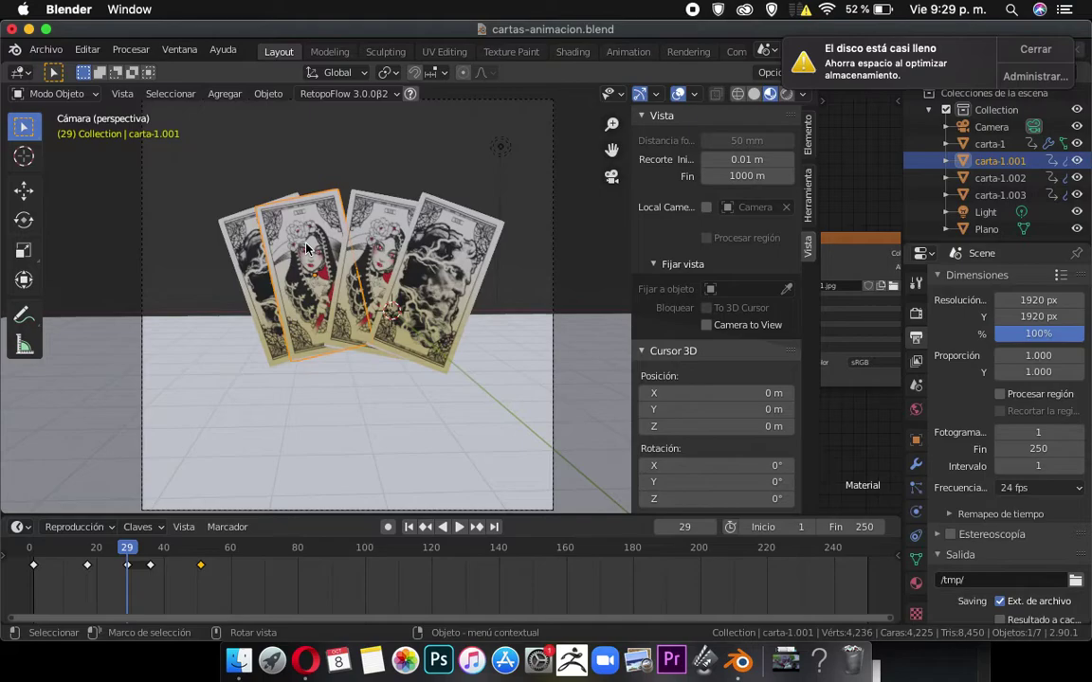
left_click(248, 251)
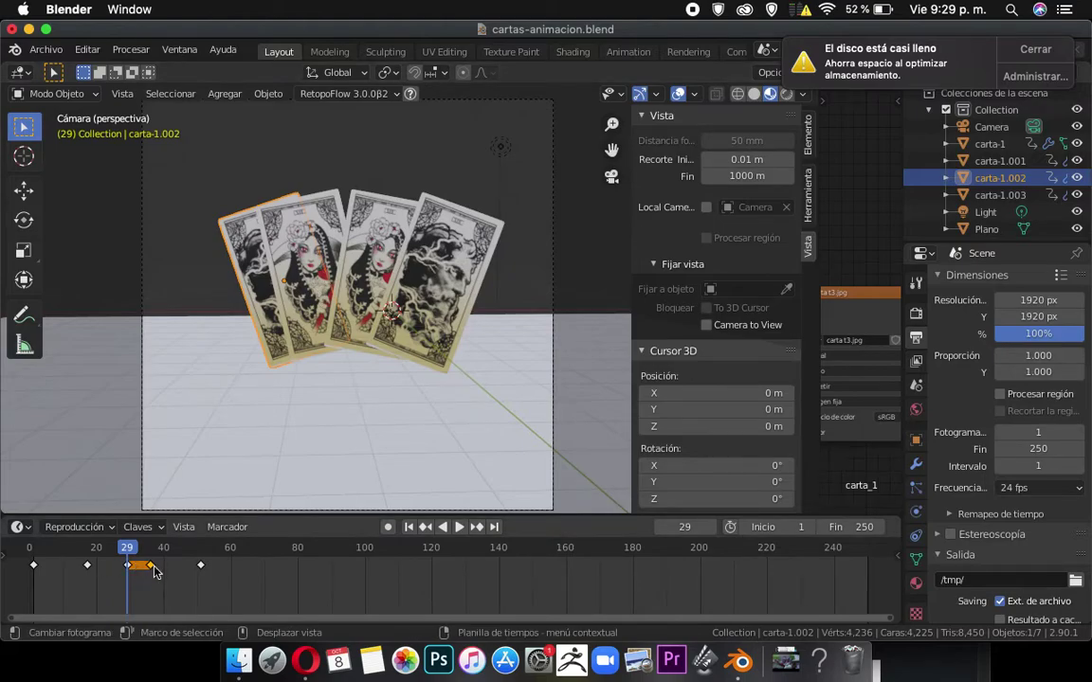
Try to paste carta-1.002's fan keyframes onto carta-1.003 at frame 29, and revert the change.
left_click(330, 231)
left_click(361, 207)
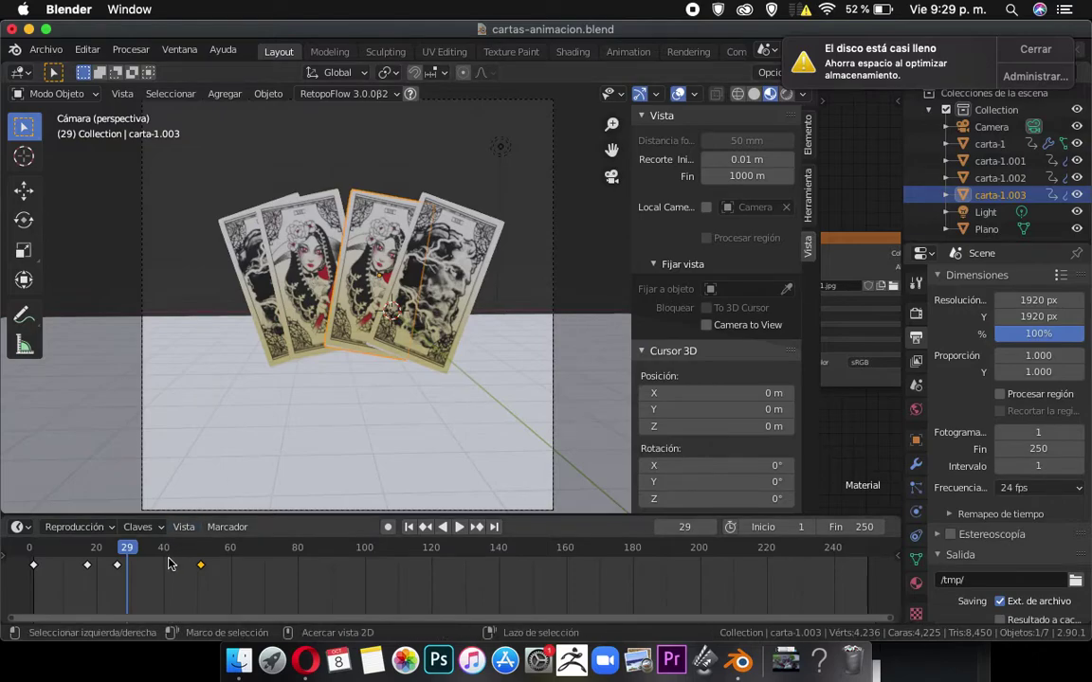
key("ctrl+z")
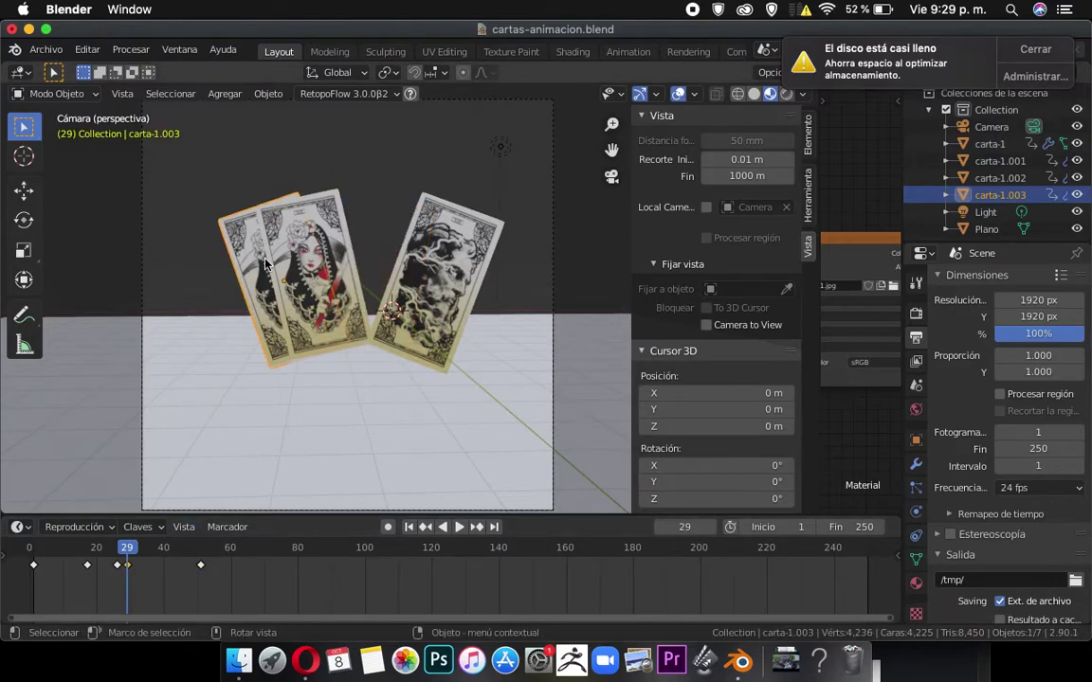
key("ctrl+shift+z")
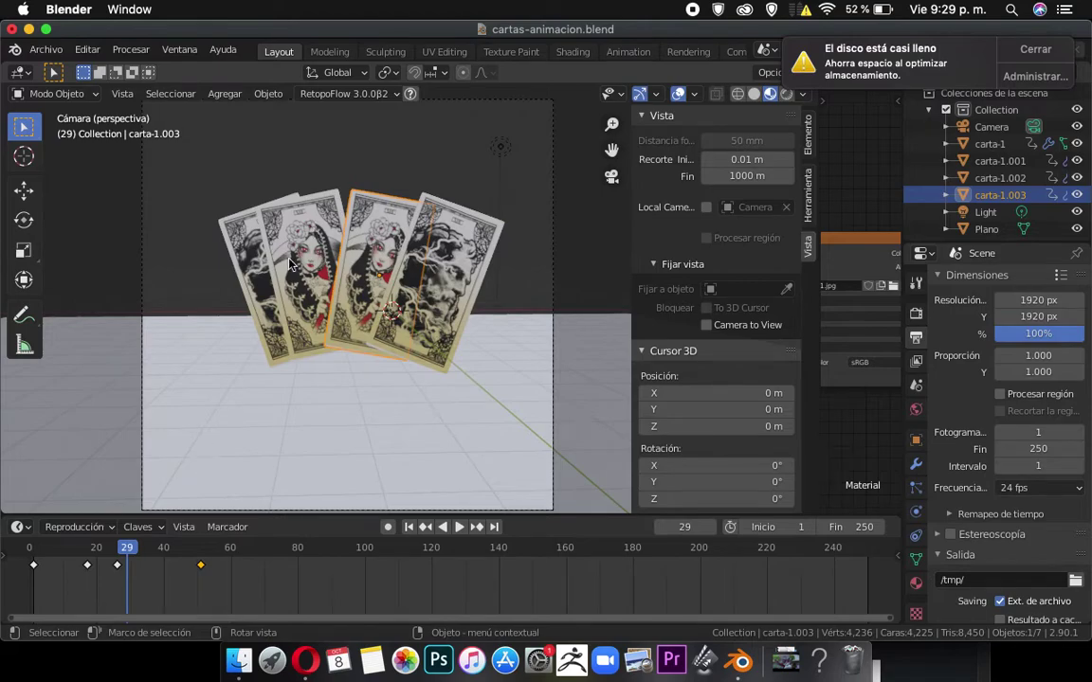
Try to paste the copied fan keyframes onto carta-1.003 at frame 36, and undo the paste.
left_click(308, 239)
key("space")
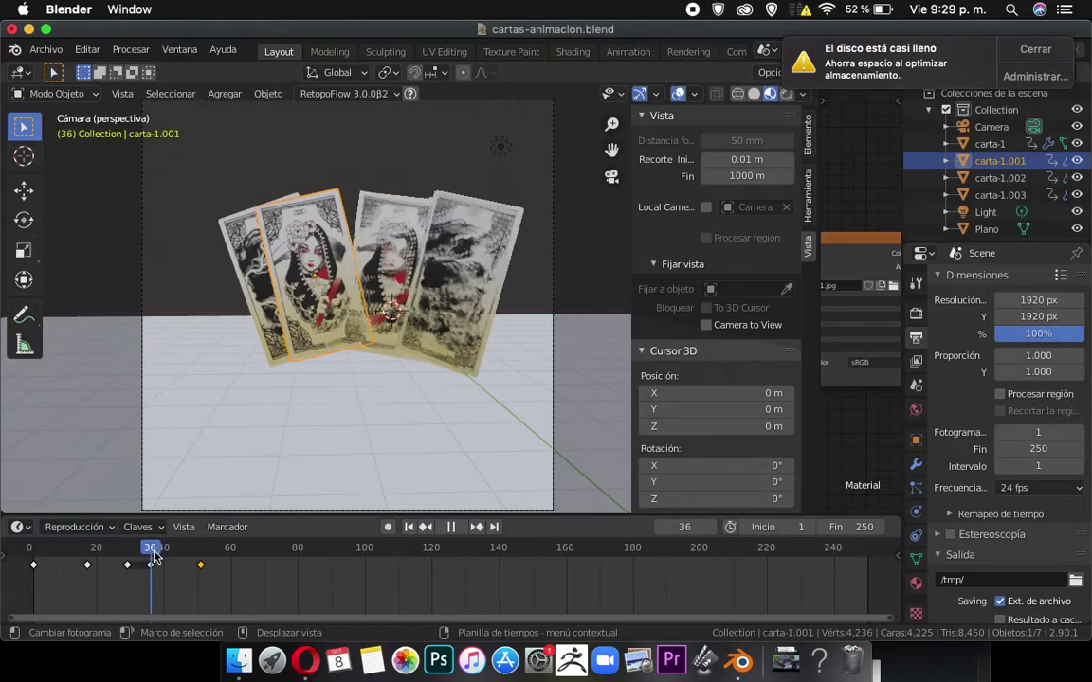
left_click_drag(153, 556, 152, 558)
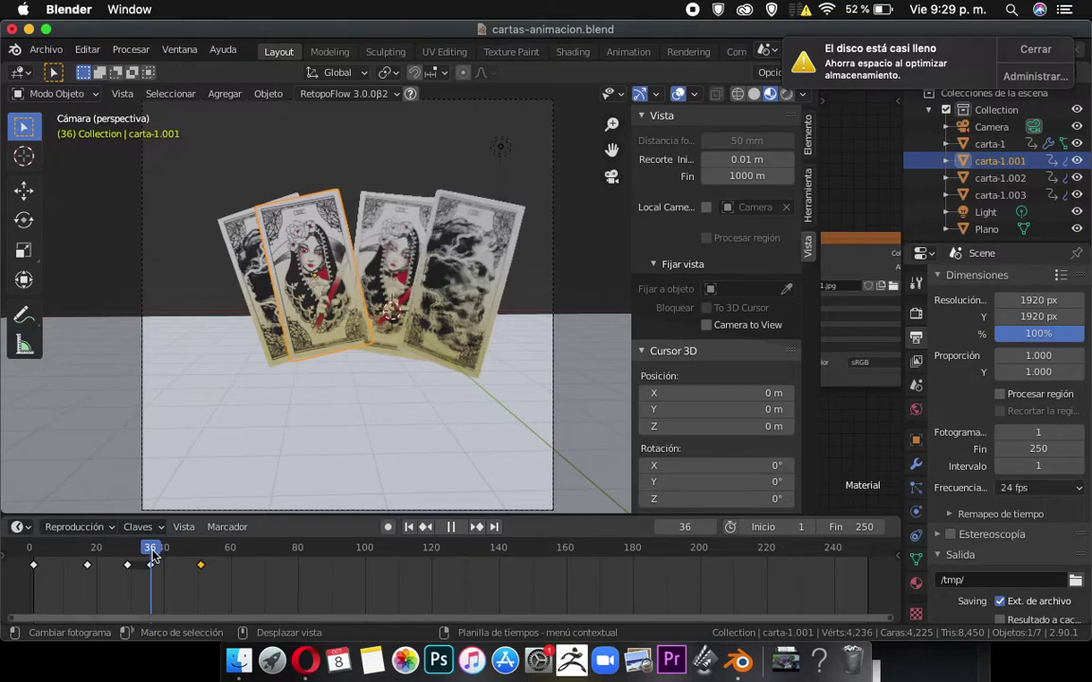
key("space")
left_click(379, 228)
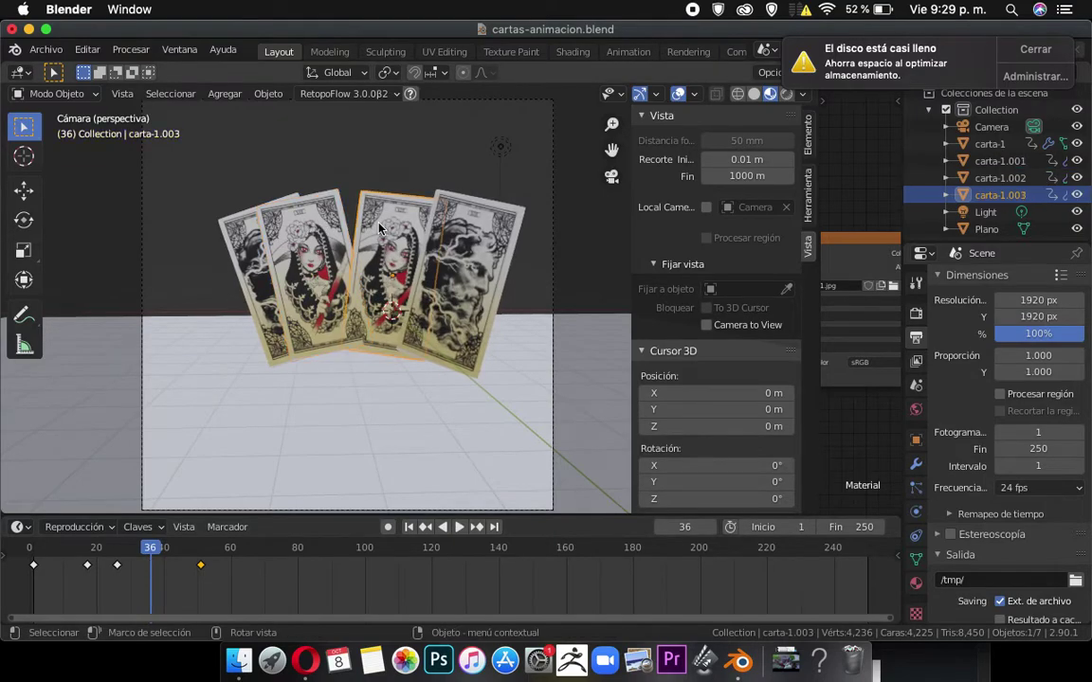
key("ctrl+v")
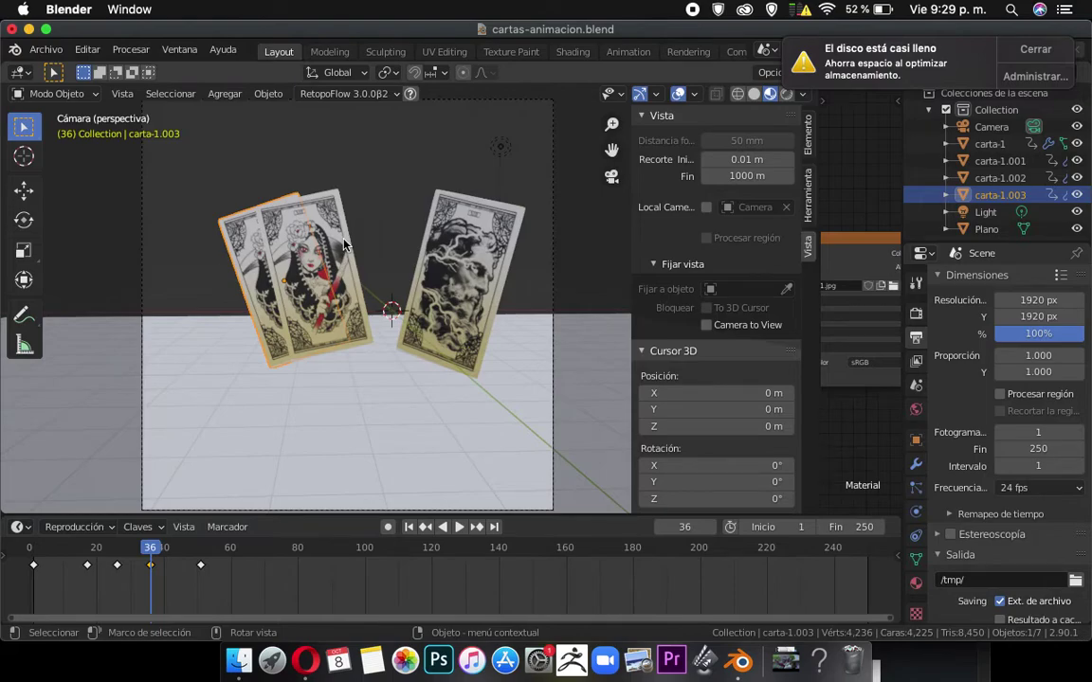
key("ctrl+z")
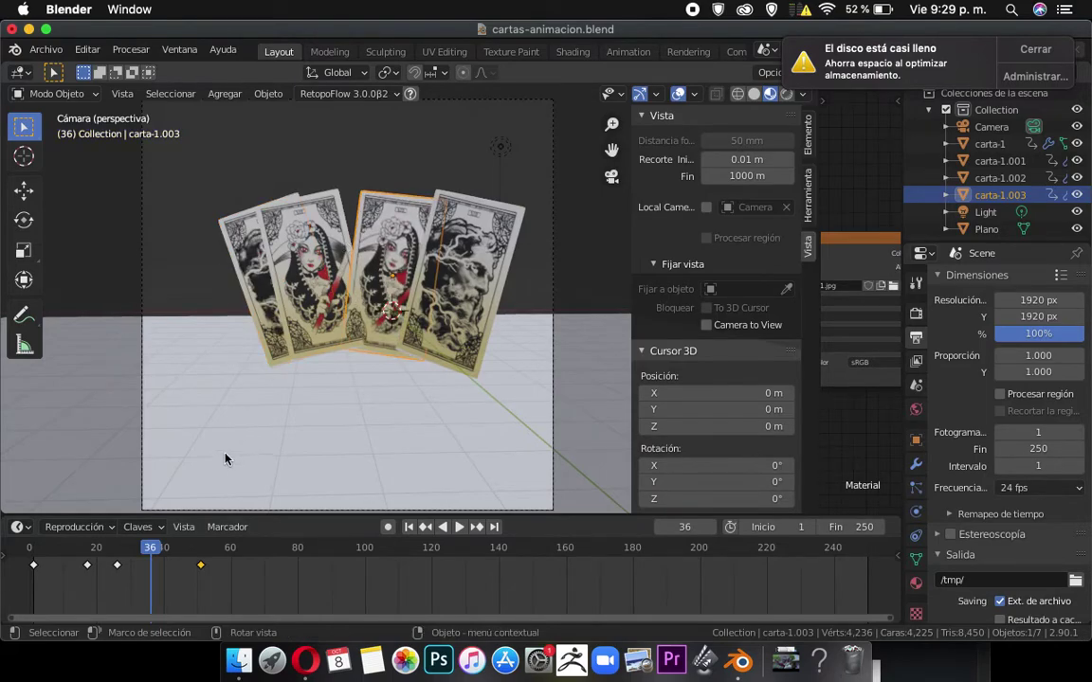
Replay the animation from the early frames and stop at frame 36 to examine the cards' transition out of the fan.
left_click(100, 556)
key("space")
right_click(100, 556)
left_click(98, 555)
left_click(186, 565)
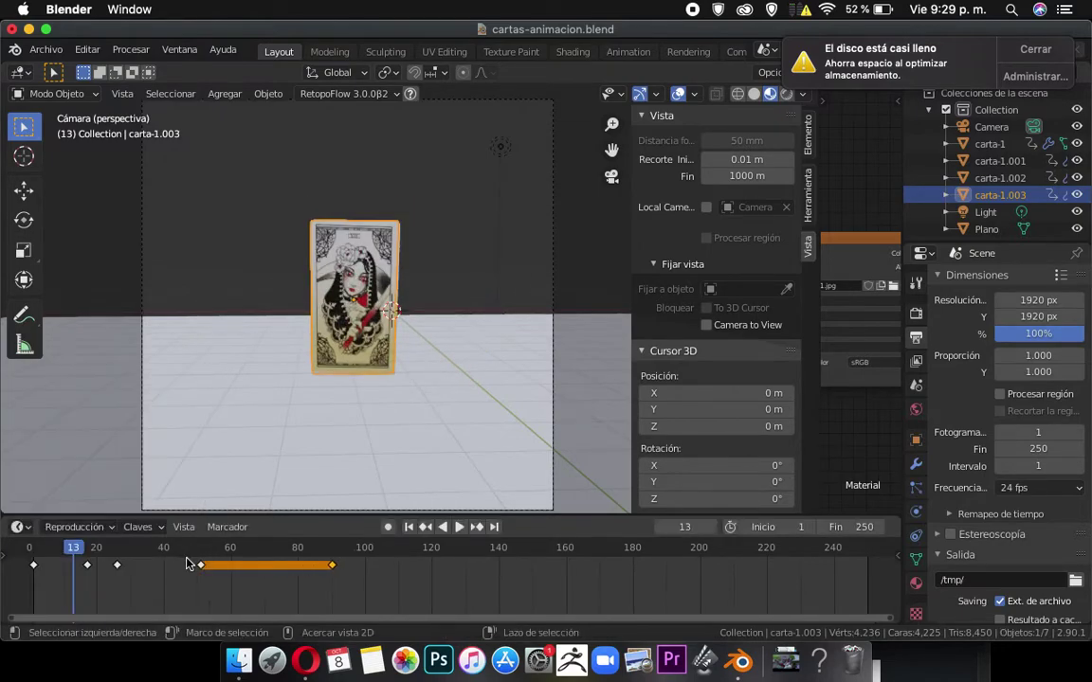
key("ctrl+z")
key("space")
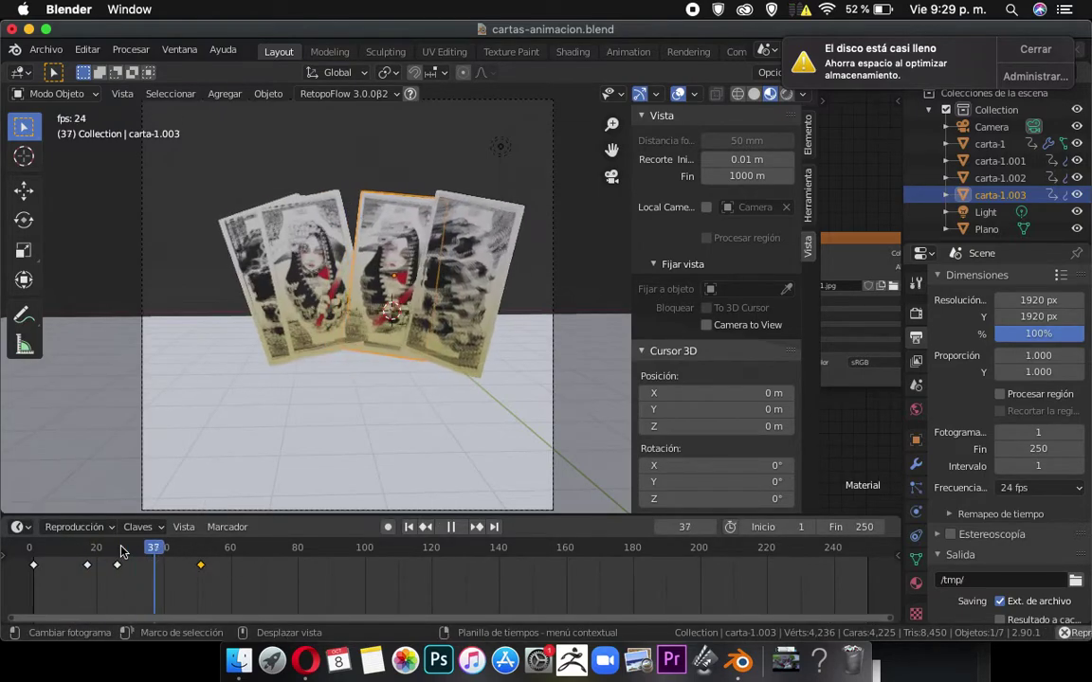
left_click(102, 551)
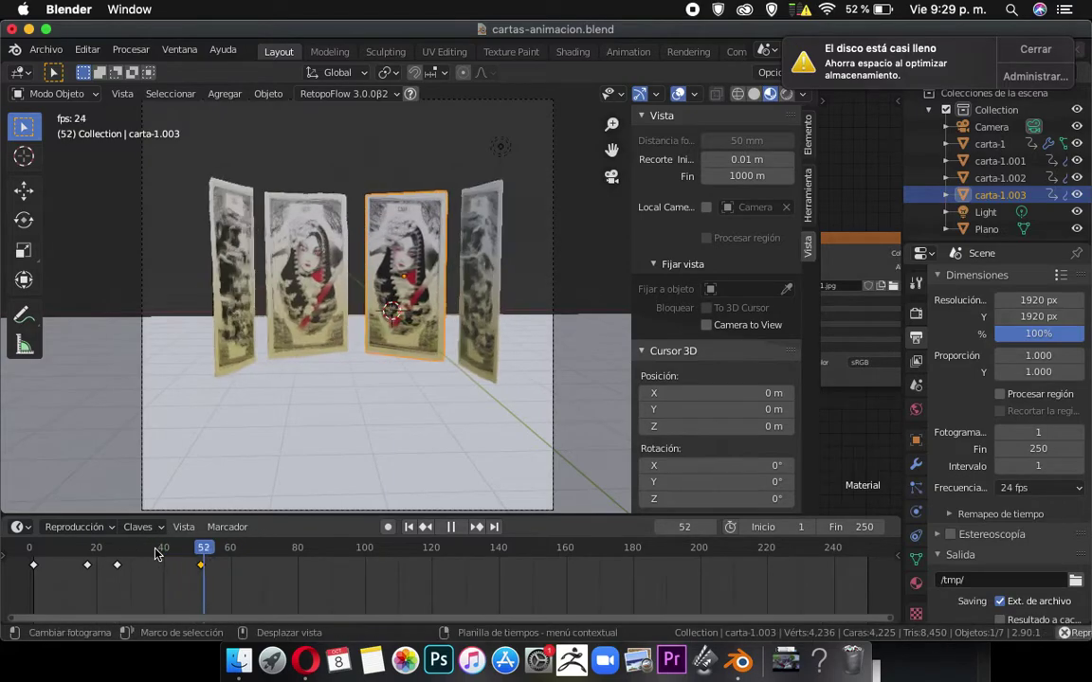
key("space")
left_click(88, 549)
key("space")
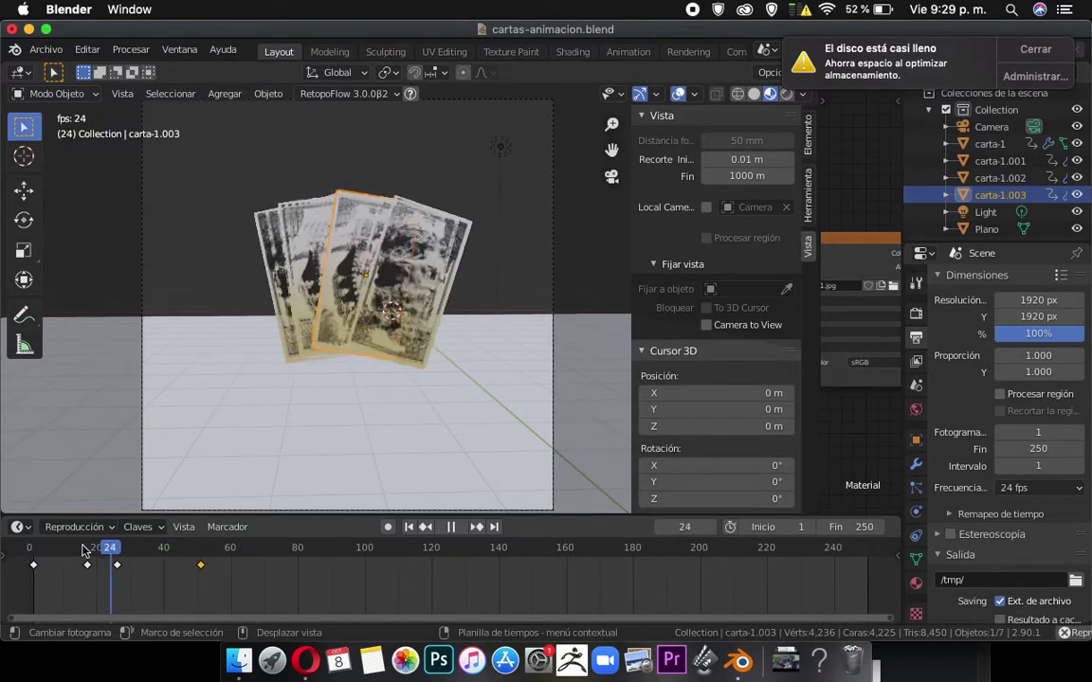
key("space")
left_click(150, 550)
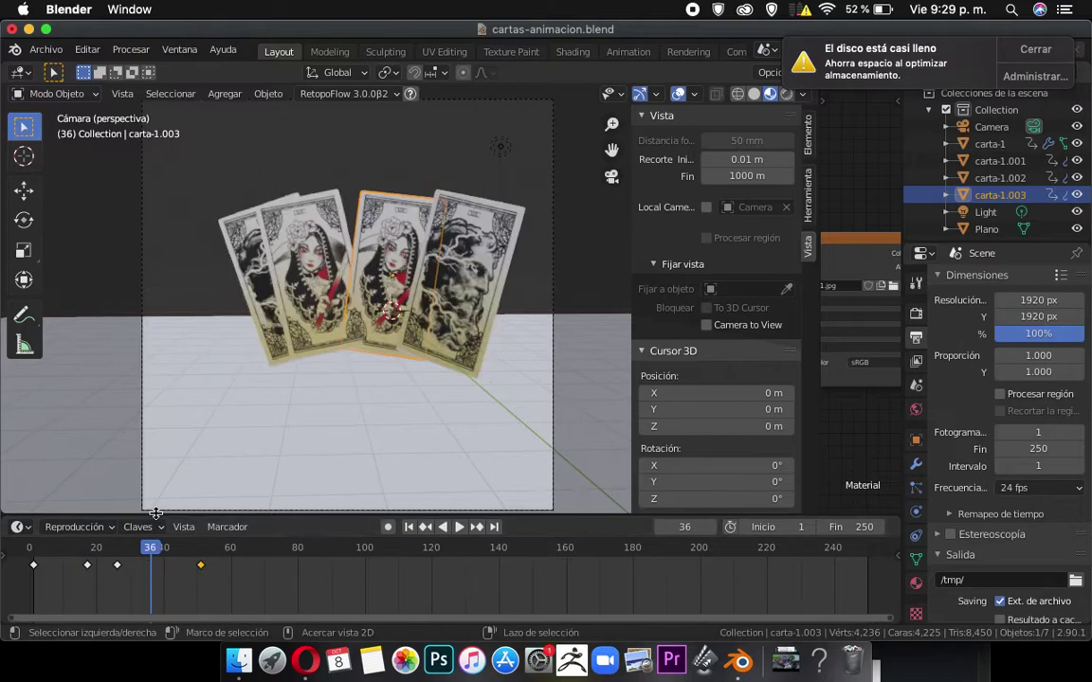
Play the animation from its start, step back to frame 29 to examine the fan pose, and replay it.
left_click(304, 220)
left_click(303, 228)
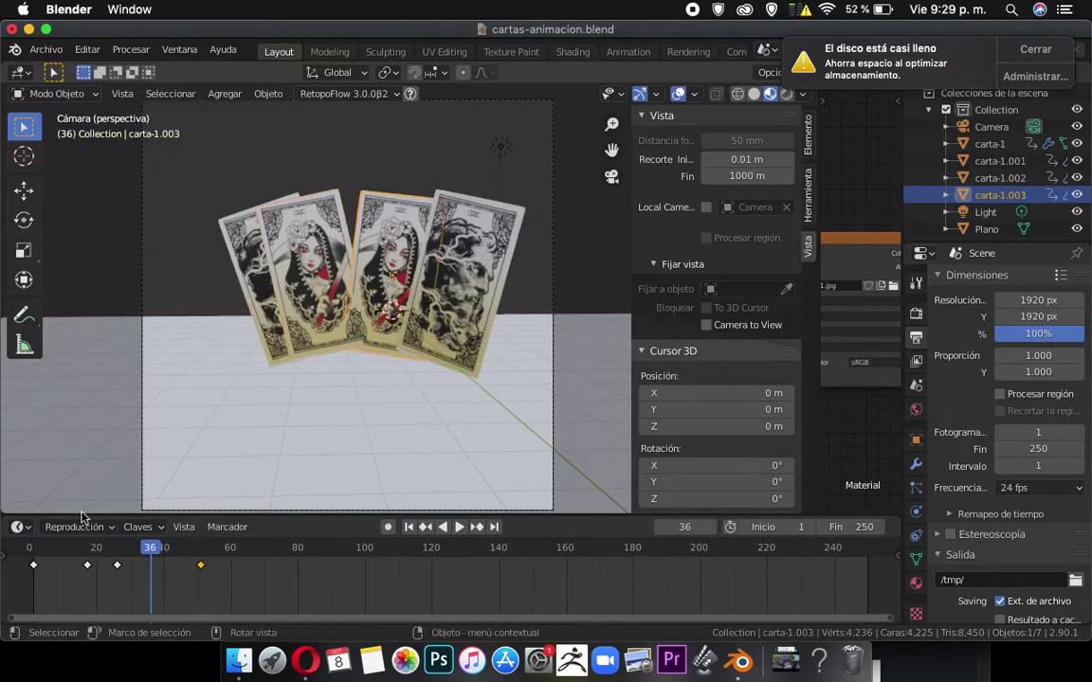
key("space")
left_click(35, 549)
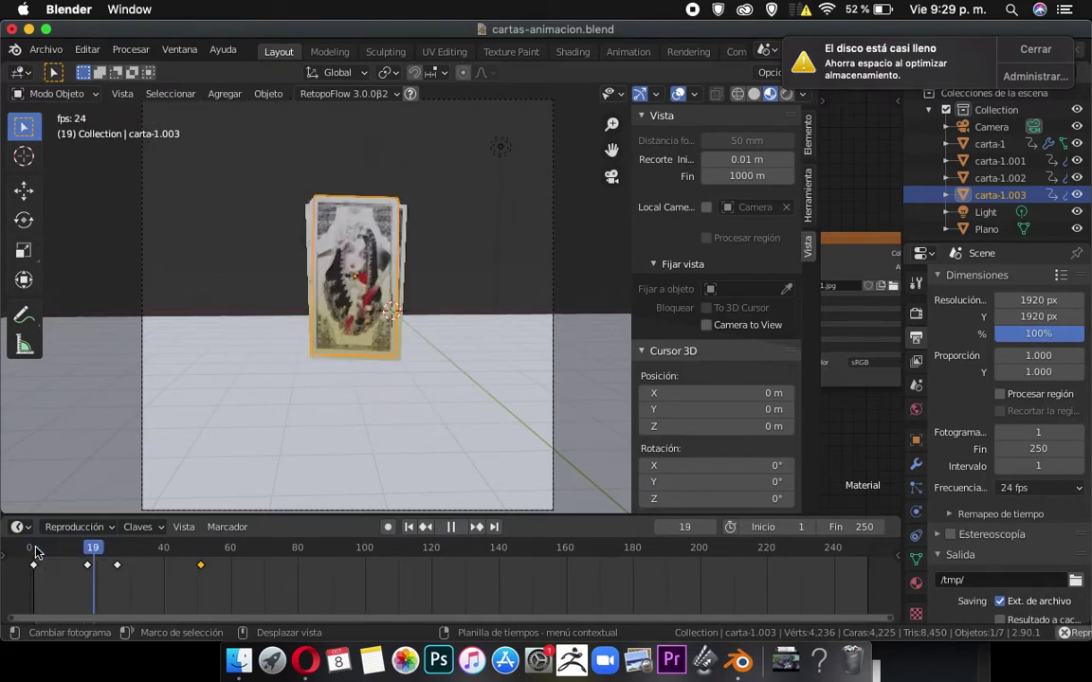
key("space")
key("Left")
key("Left")
key("Left")
key("Left")
key("Left")
key("Left")
key("Left")
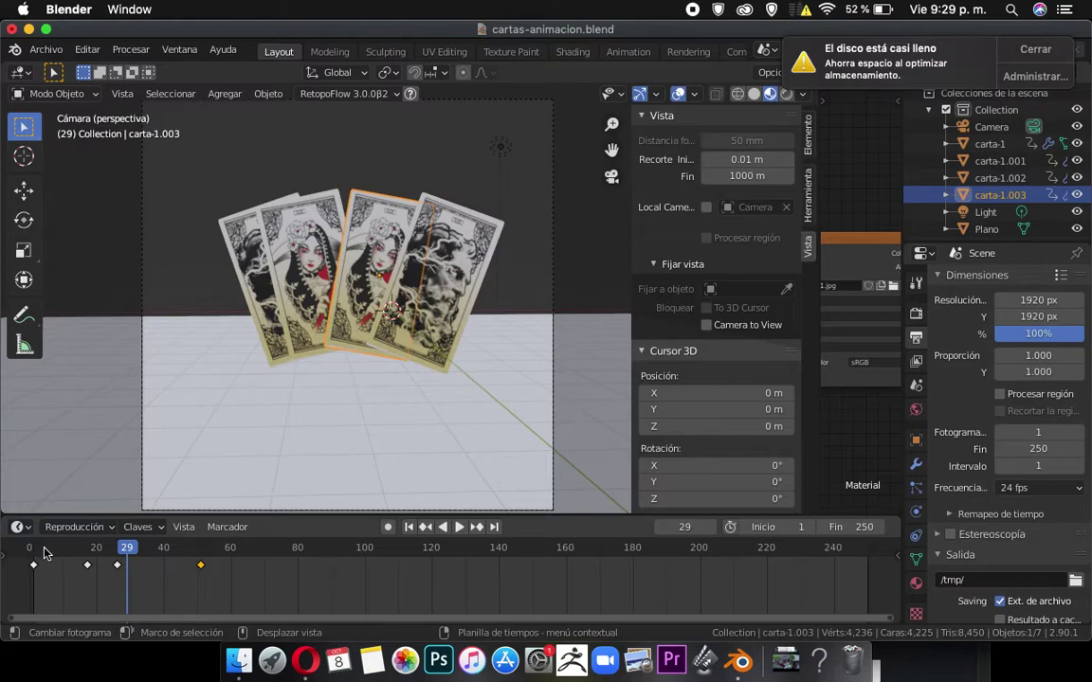
left_click(44, 553)
key("space")
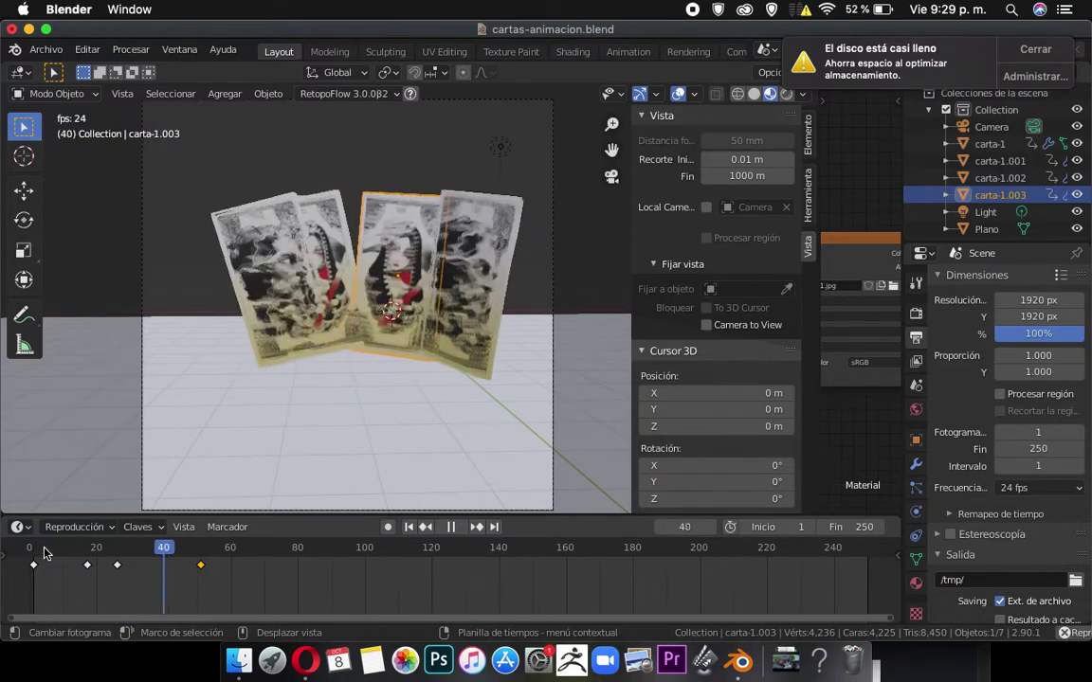
Undo the duplicated hold keyframes at frame 36 and the move of the final row keyframes to frame 51.
key("Escape")
key("ctrl+z")
key("ctrl+z")
key("ctrl+z")
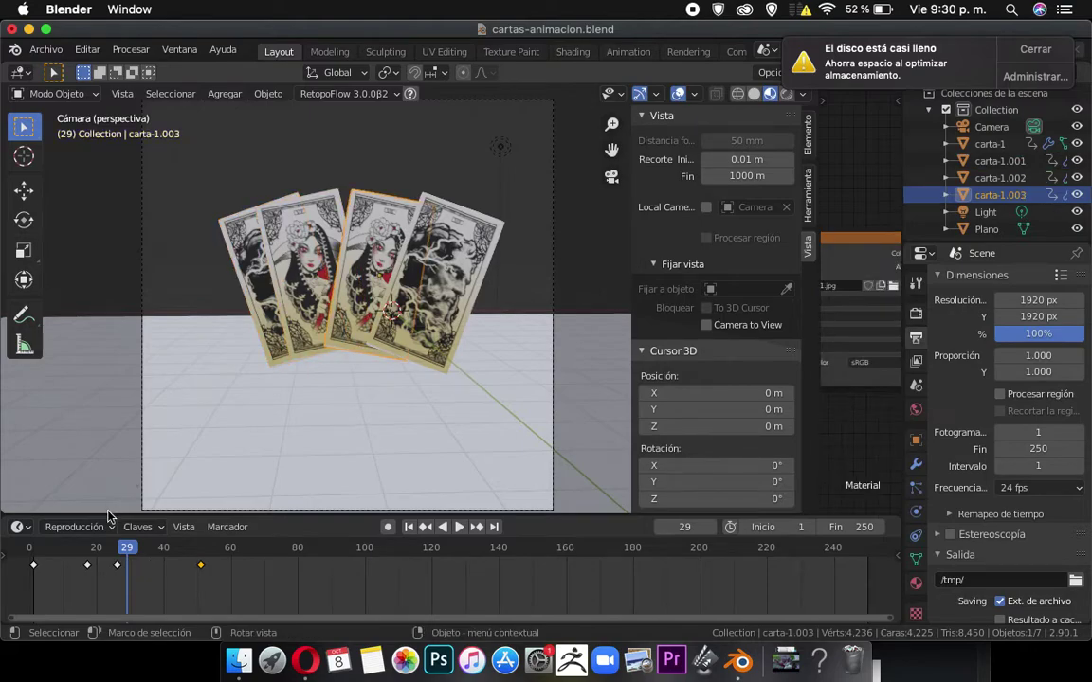
key("ctrl+z")
key("ctrl+z")
key("ctrl+z")
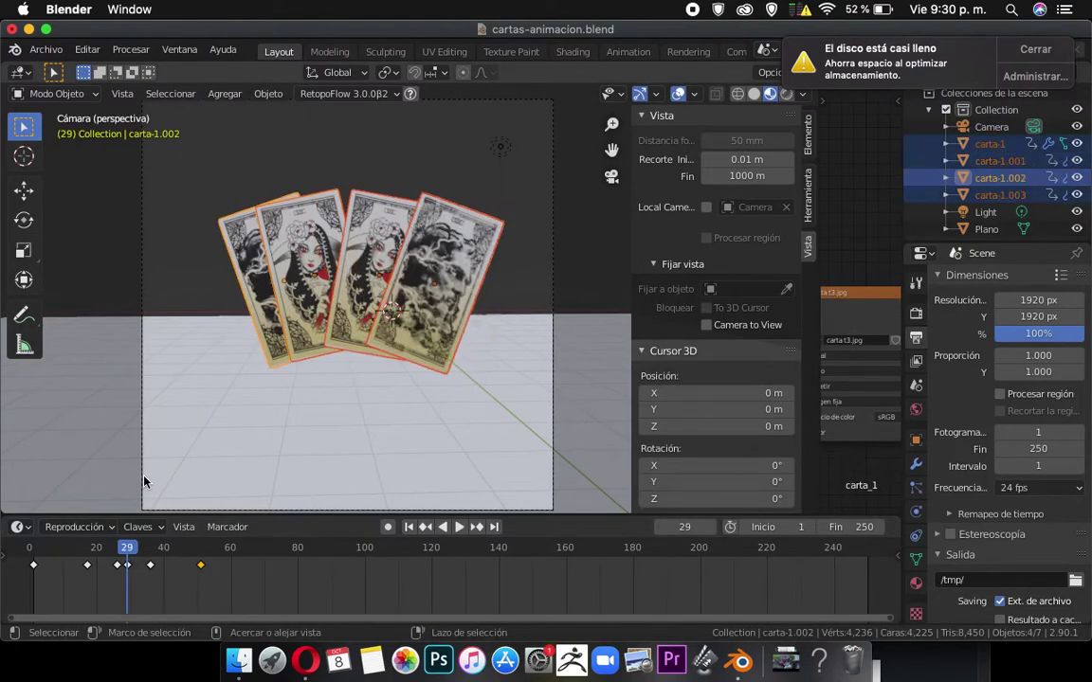
Replay the animation repeatedly from the first frames and scrub frames 34 to 40 to check how the cards reach the row.
left_click(38, 551)
key("space")
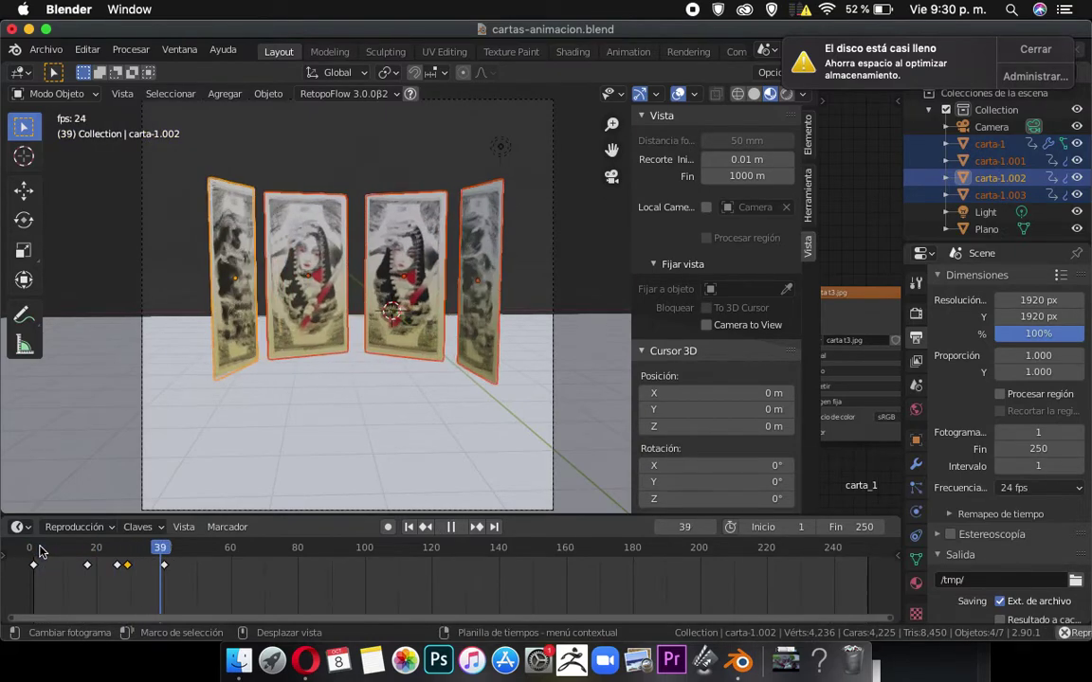
left_click(38, 551)
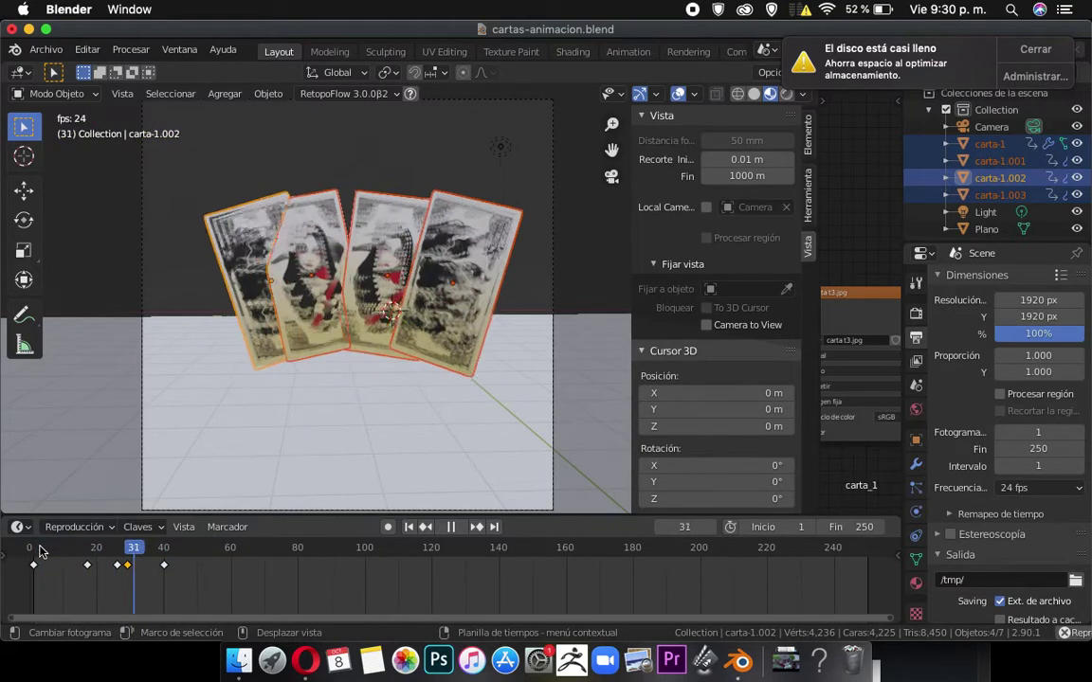
left_click(39, 550)
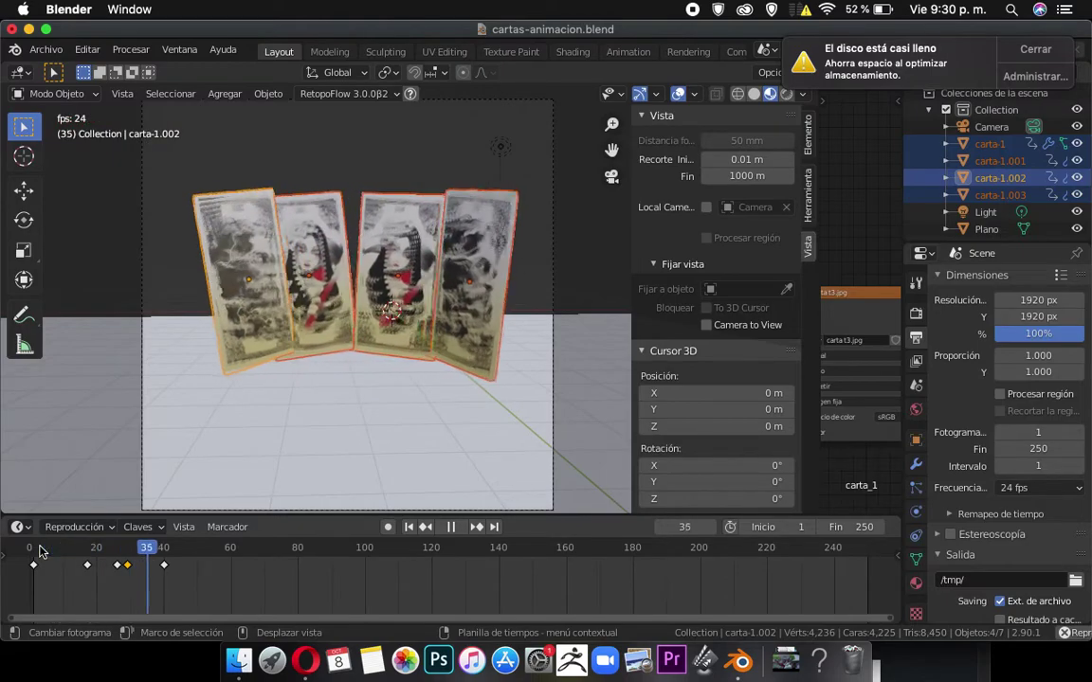
left_click(39, 550)
left_click(38, 551)
left_click(39, 551)
key("space")
key("space")
left_click_drag(150, 554, 145, 554)
key("space")
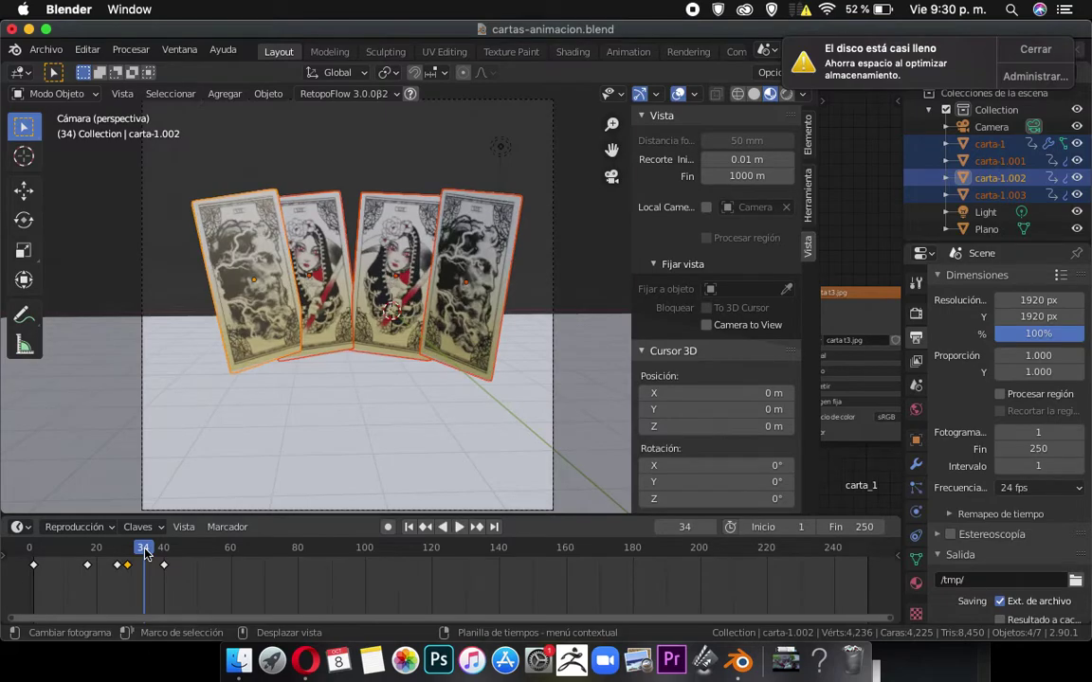
left_click_drag(165, 547, 166, 547)
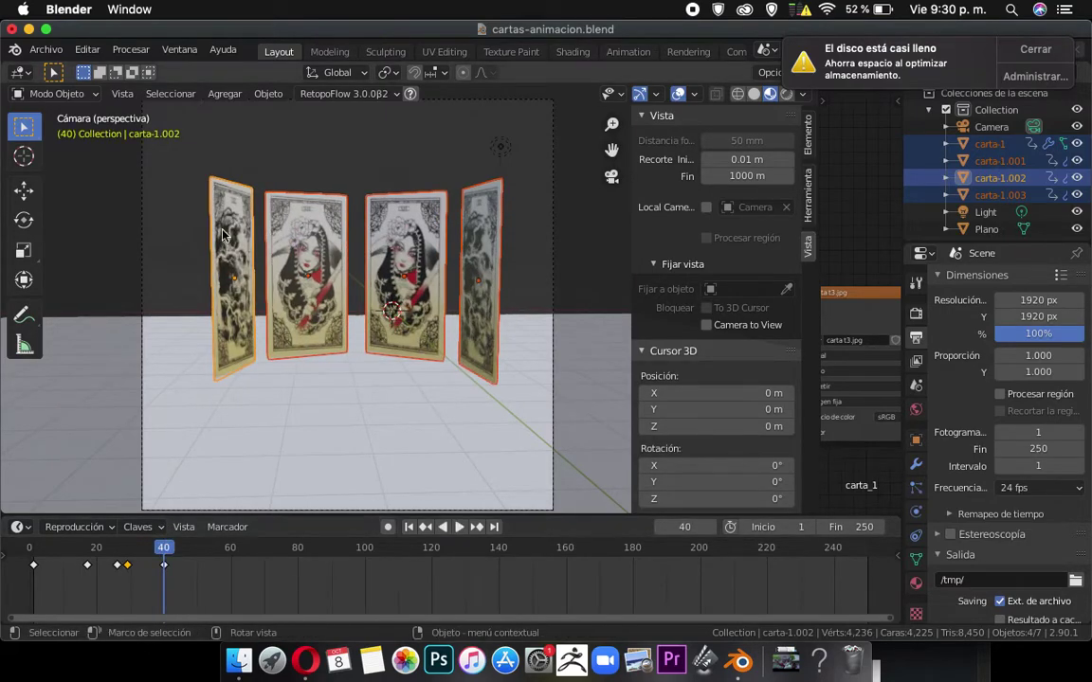
Move carta-1.002 along the global Y axis at frame 29, and replay its transition to the row.
left_click(231, 245)
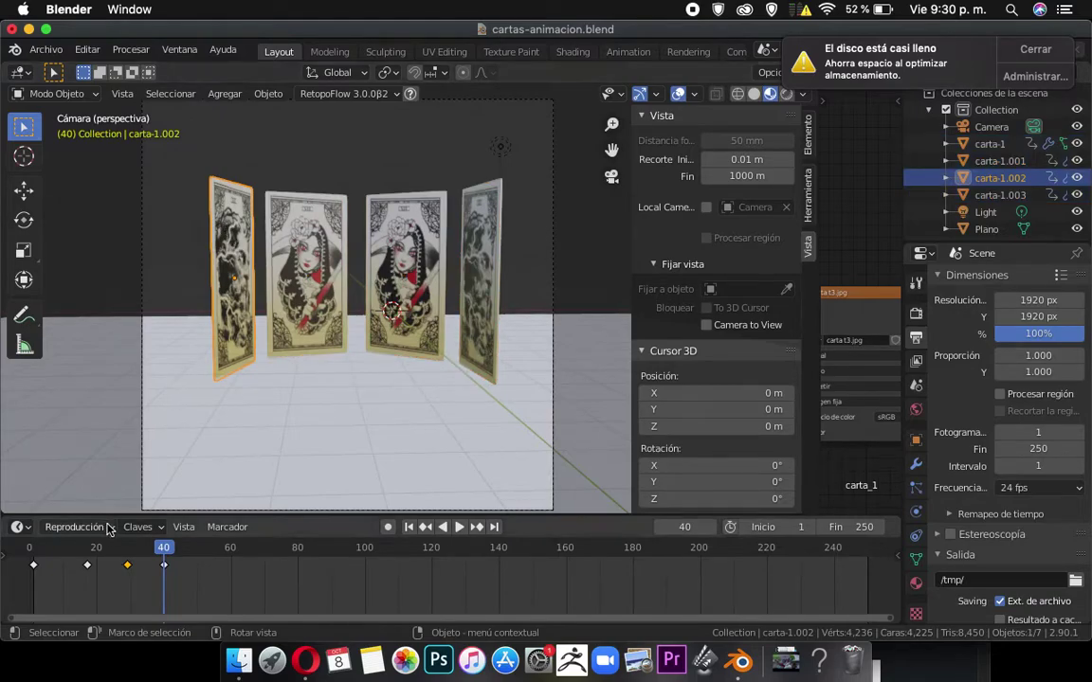
left_click_drag(132, 553, 128, 566)
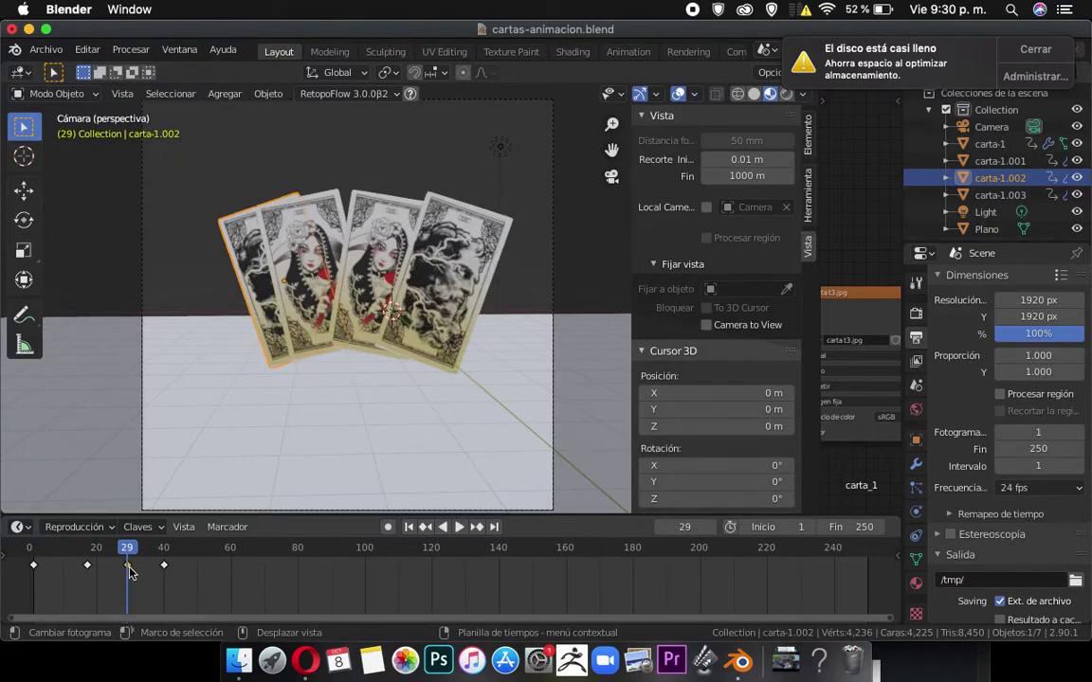
key("g")
key("y")
left_click(254, 361)
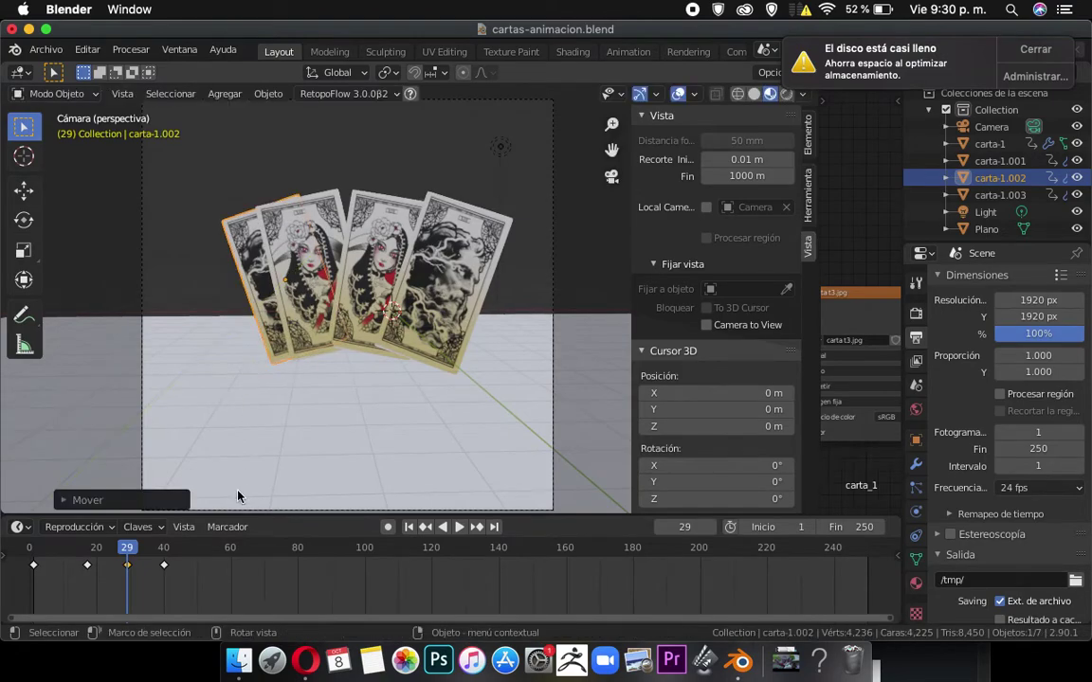
key("space")
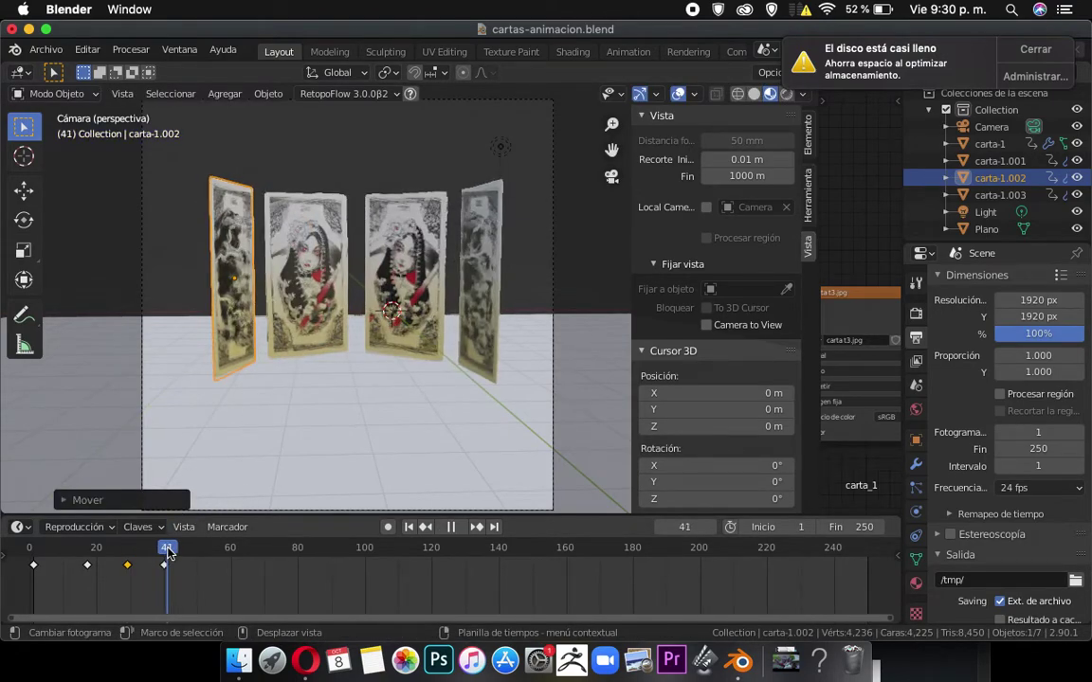
left_click_drag(167, 553, 135, 553)
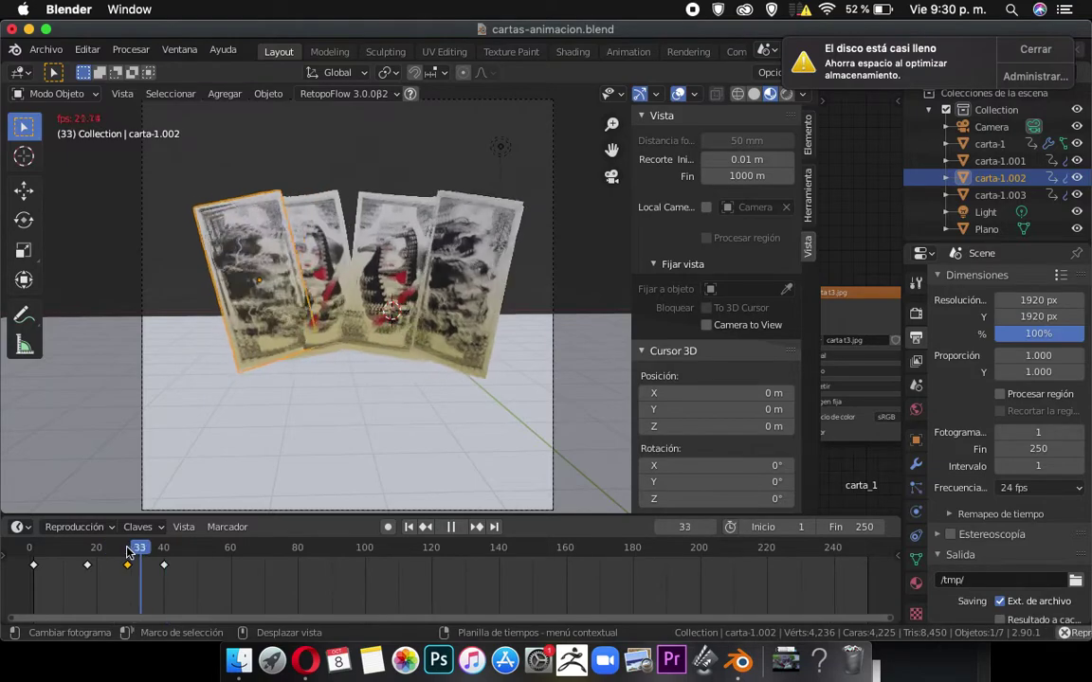
Replay the transition from the fan at about frame 30 to the curved row several times.
left_click(129, 553)
left_click(129, 552)
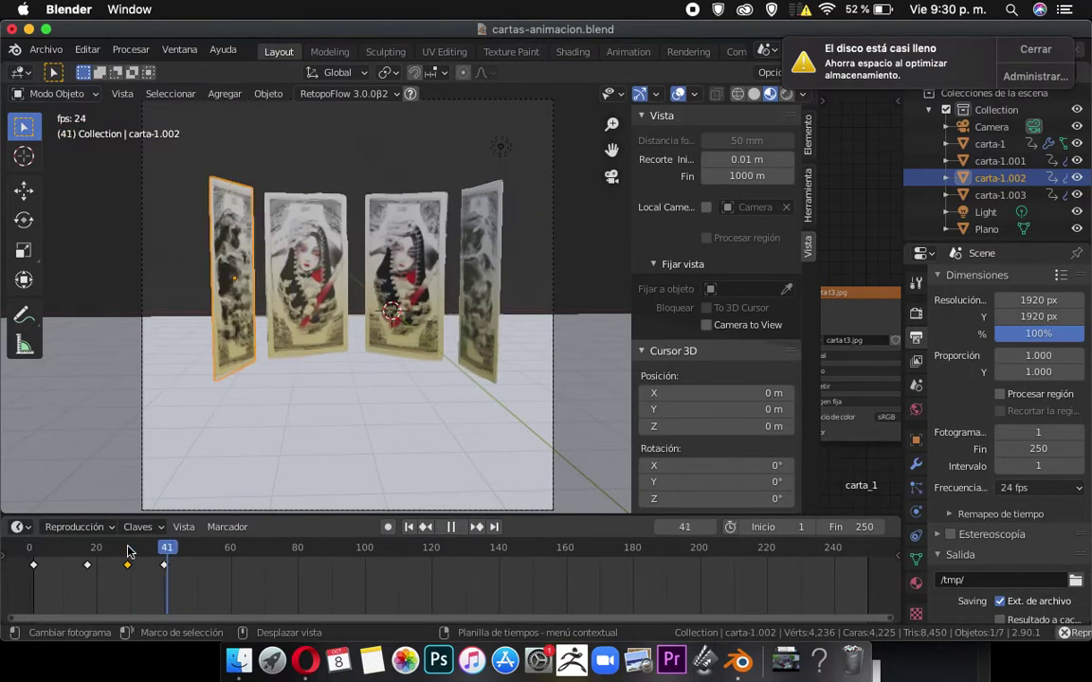
left_click(129, 553)
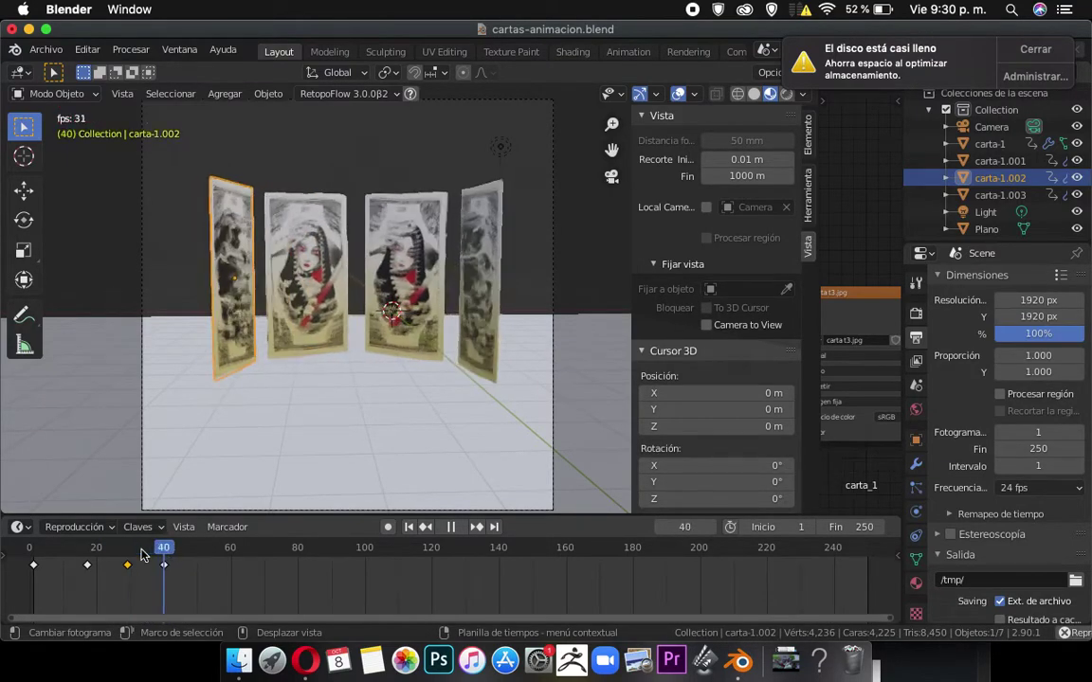
key("space")
left_click(138, 552)
key("space")
At frame 35, move carta-1.002 about -0.7 m along the global X axis and insert a keyframe for it.
mouse_move(143, 554)
left_mouse_down()
mouse_move(127, 564)
mouse_move(167, 565)
mouse_move(147, 565)
left_mouse_up()
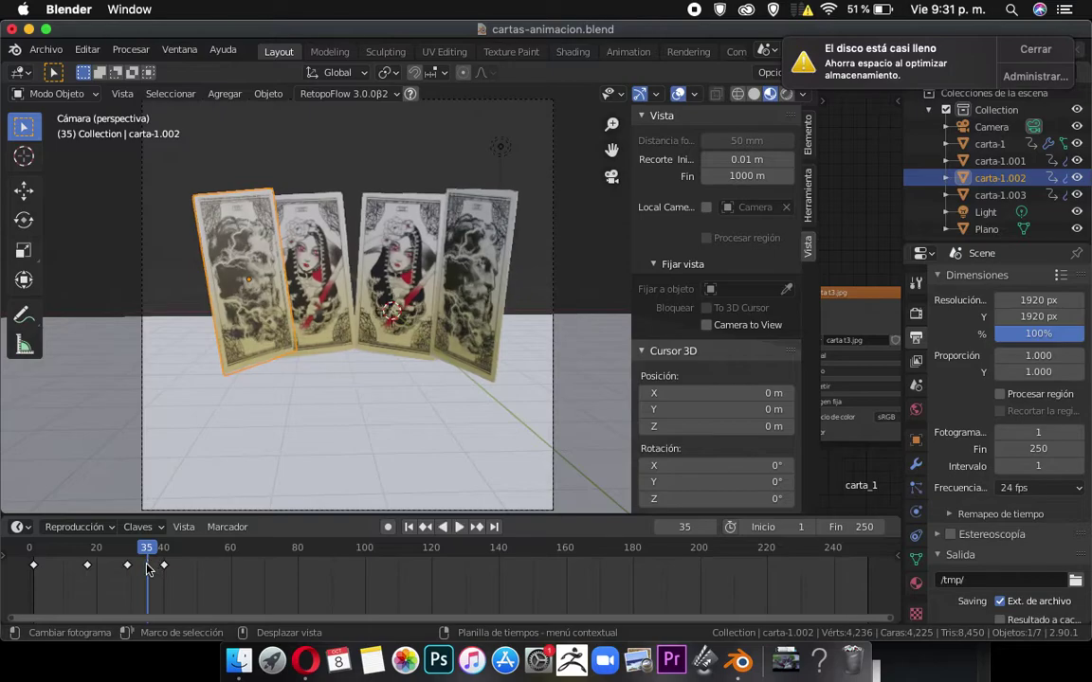
key("g")
key("y")
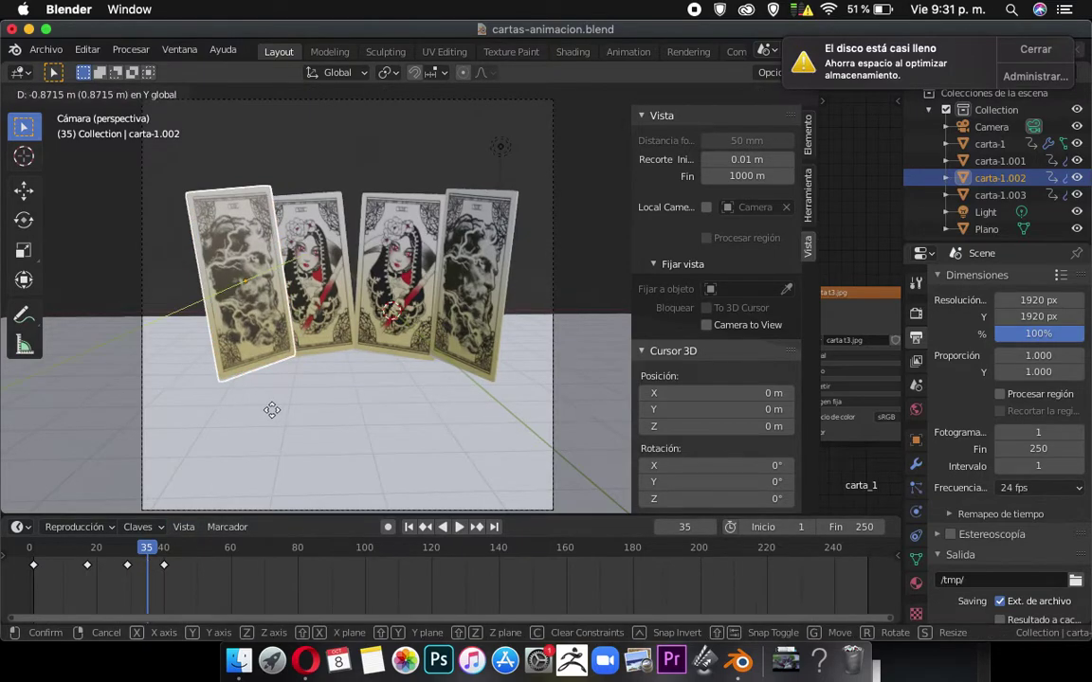
key("x")
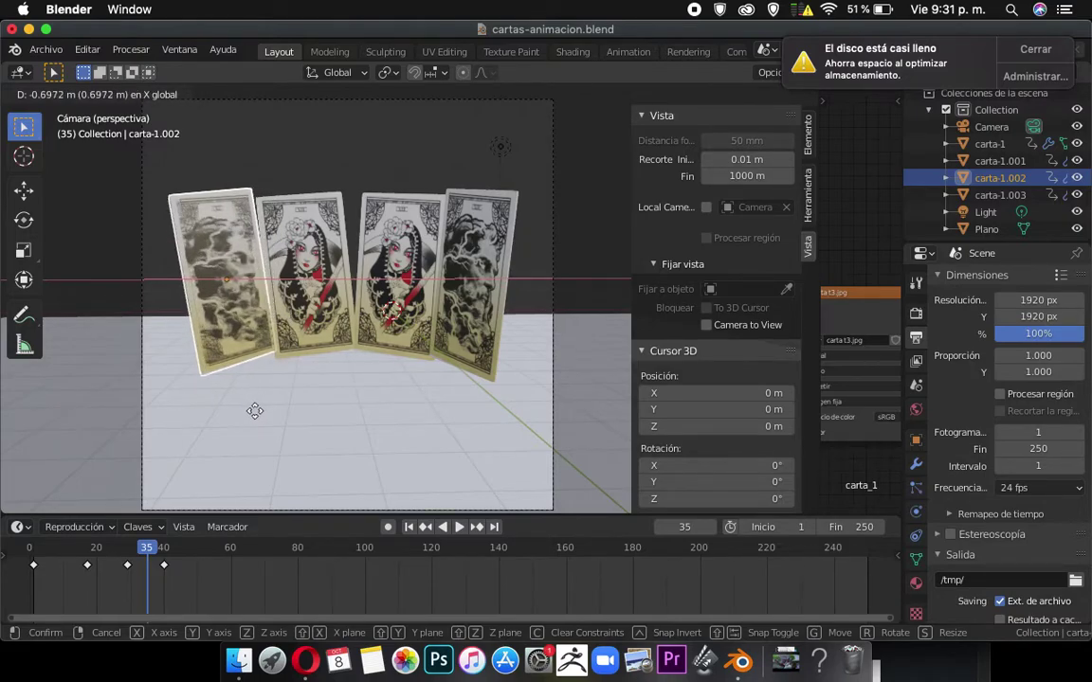
left_click(253, 410)
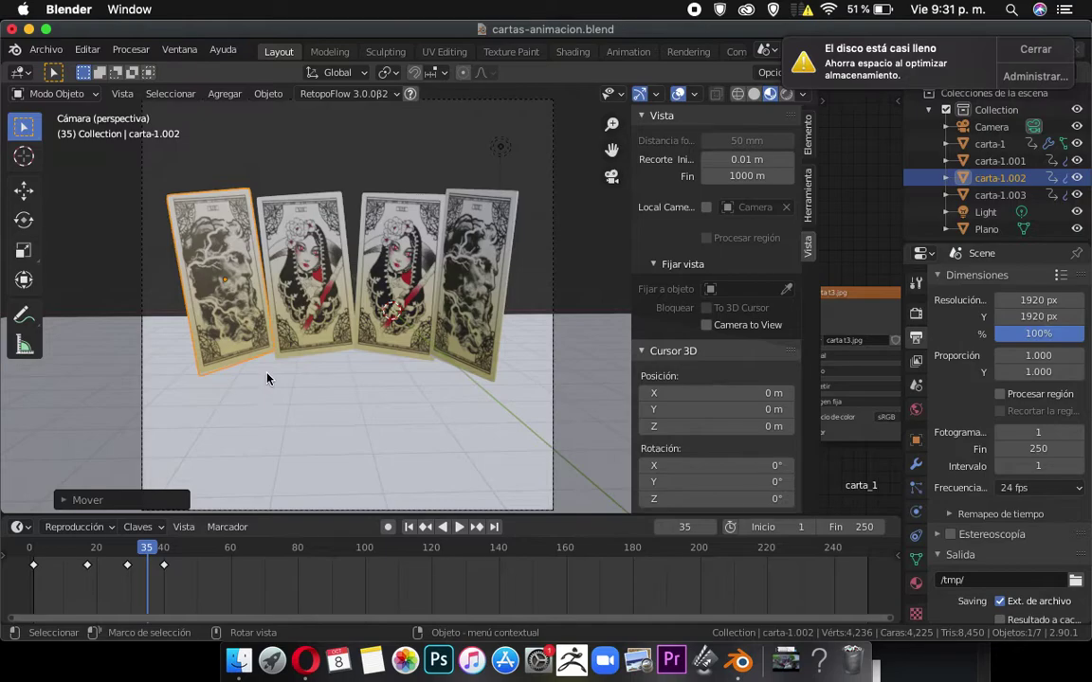
key("i")
left_click(267, 377)
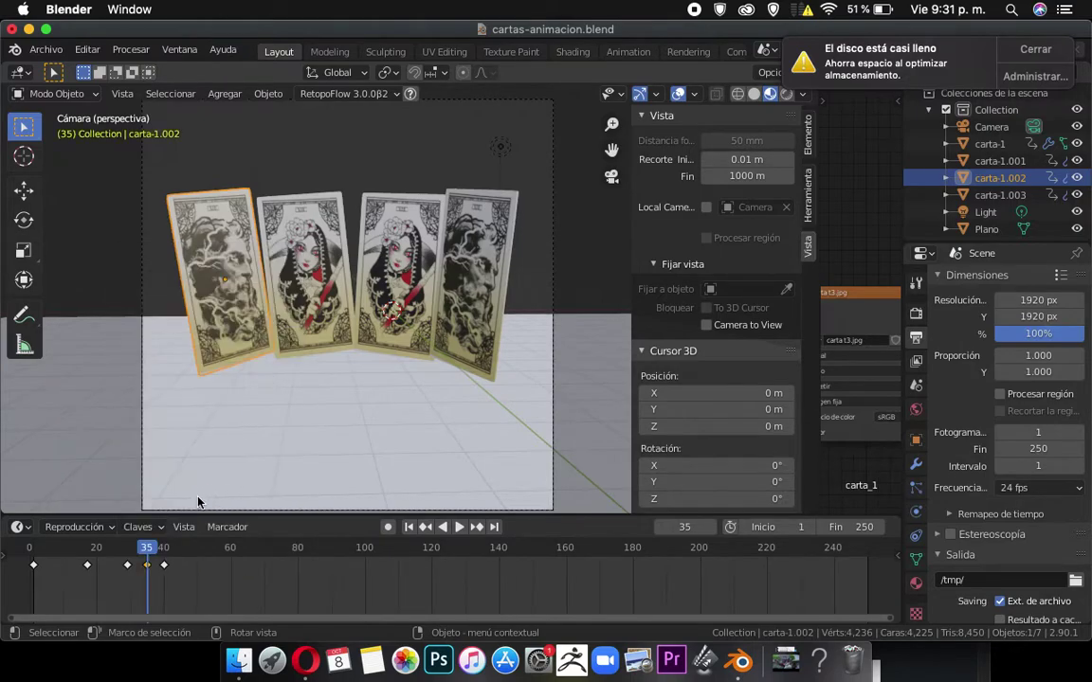
Replay the fan-to-row transition repeatedly from around frames 18 to 28 to check carta-1.002's path.
left_click(121, 546)
key("space")
left_click(122, 547)
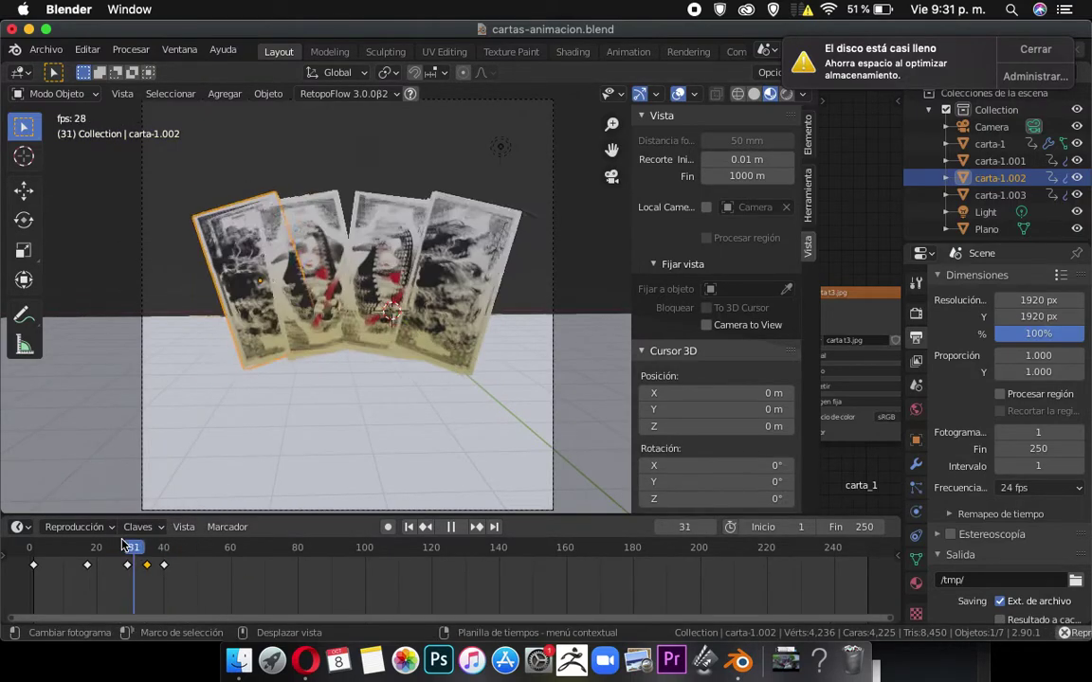
left_click(119, 547)
left_click(116, 547)
left_click(101, 548)
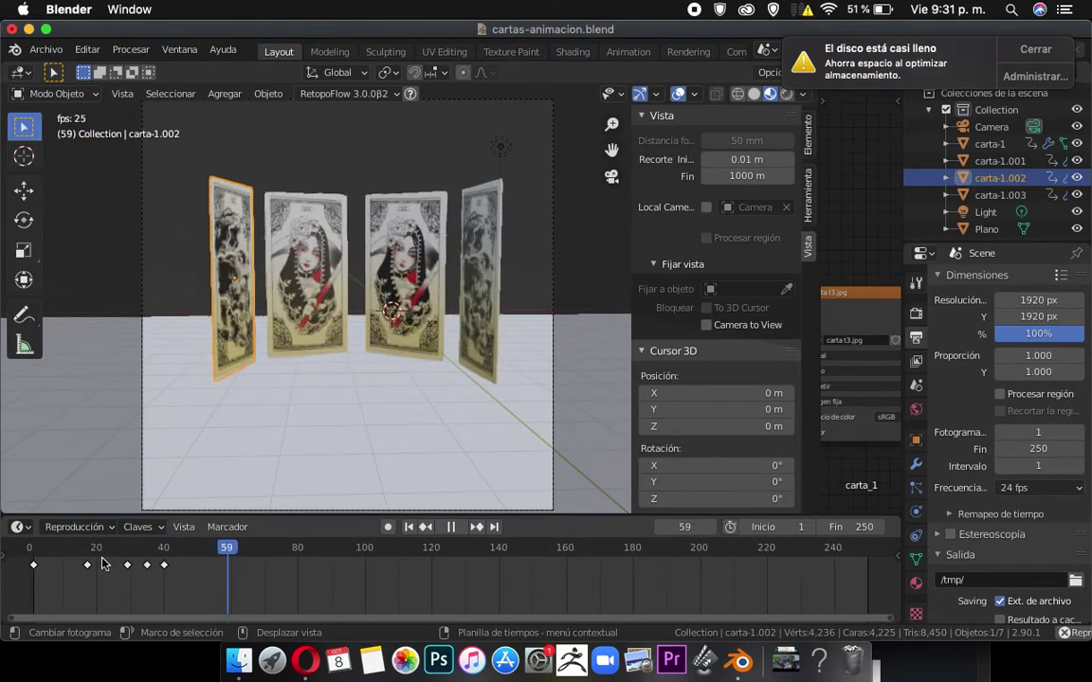
left_click(90, 558)
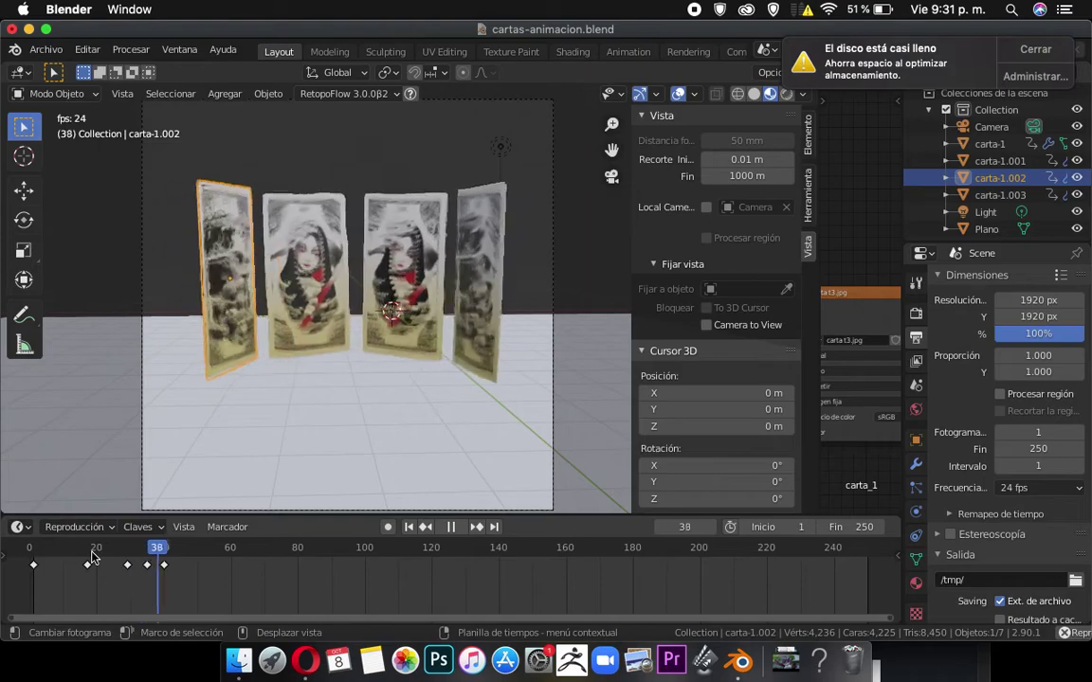
left_click(92, 559)
left_click(92, 558)
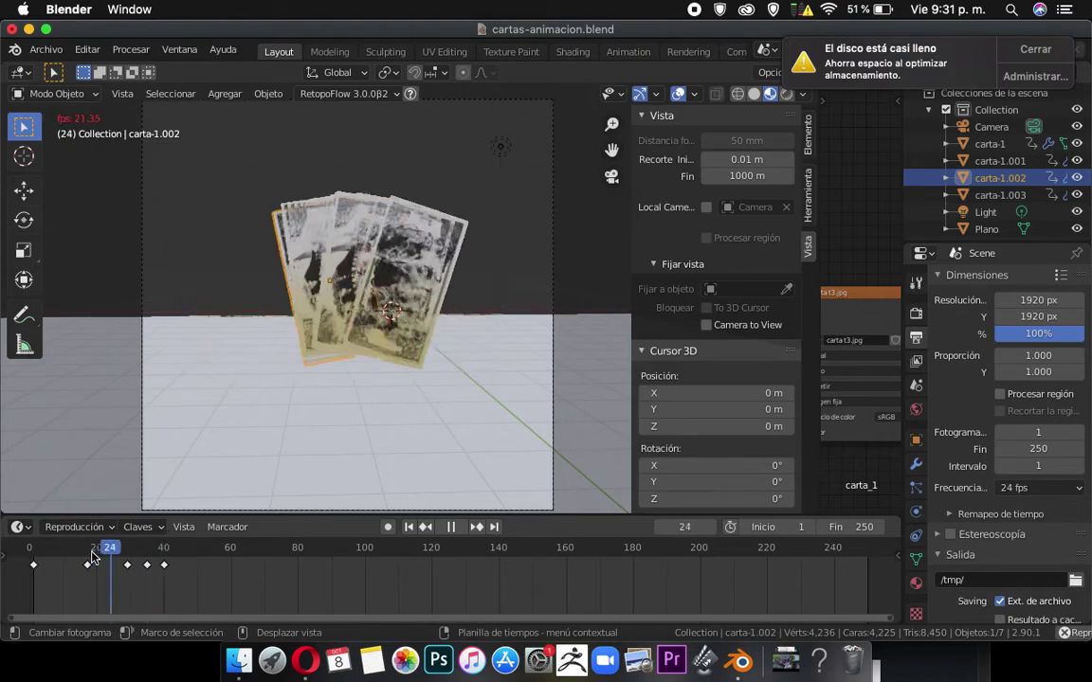
left_click(92, 558)
left_click(92, 558)
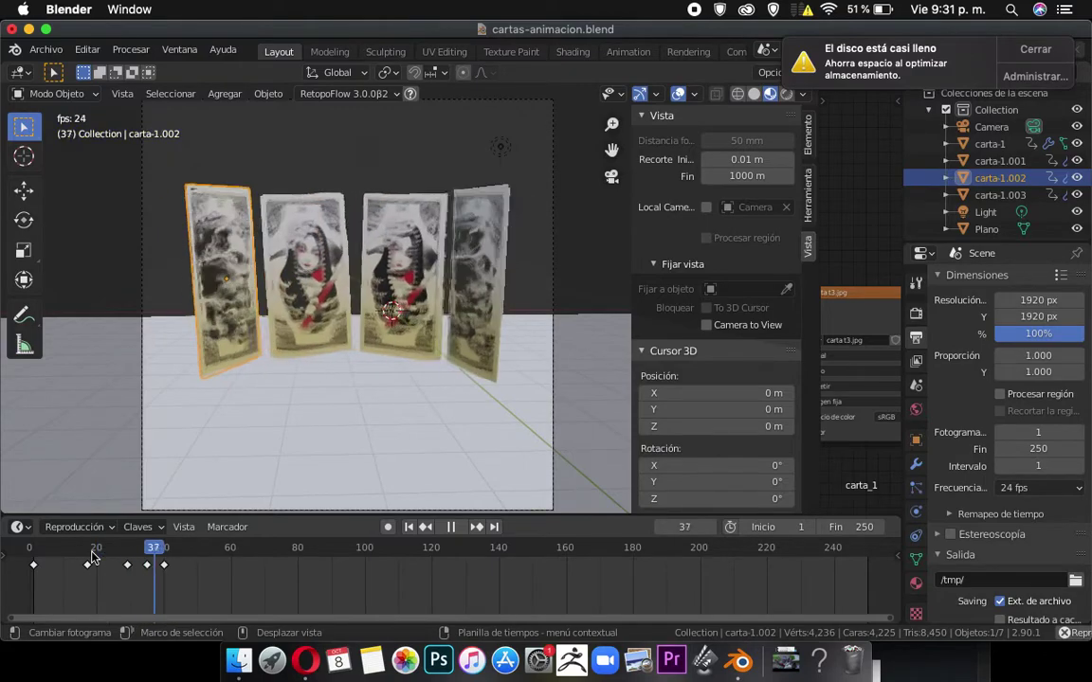
key("space")
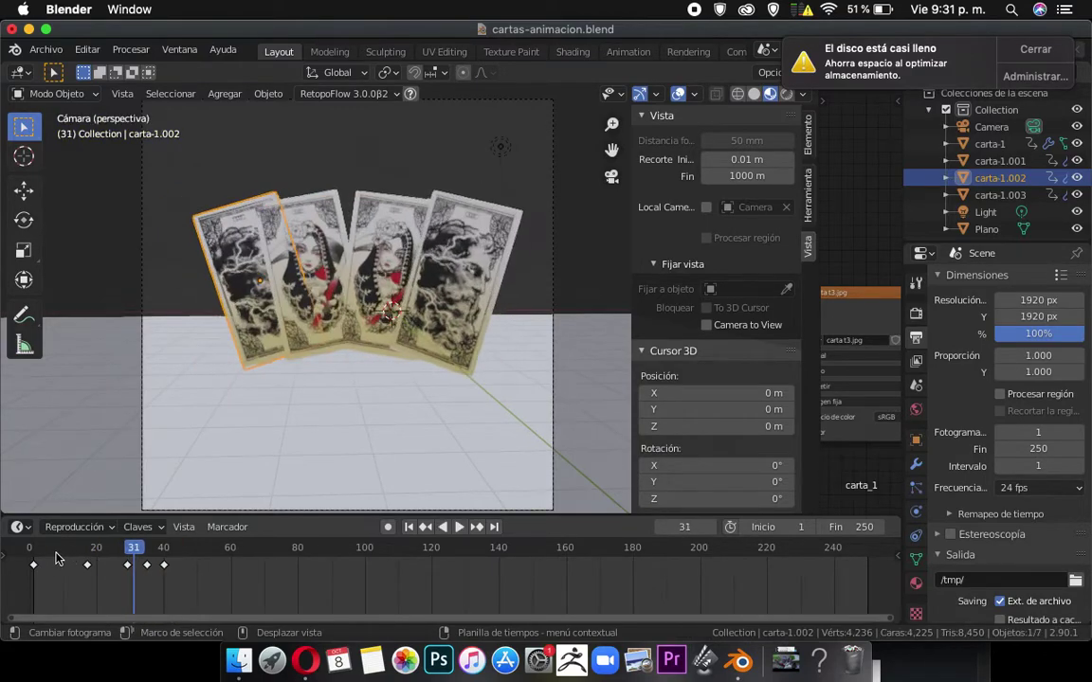
Play the whole card animation repeatedly from its first frame to check the overall motion.
left_click(31, 553)
key("space")
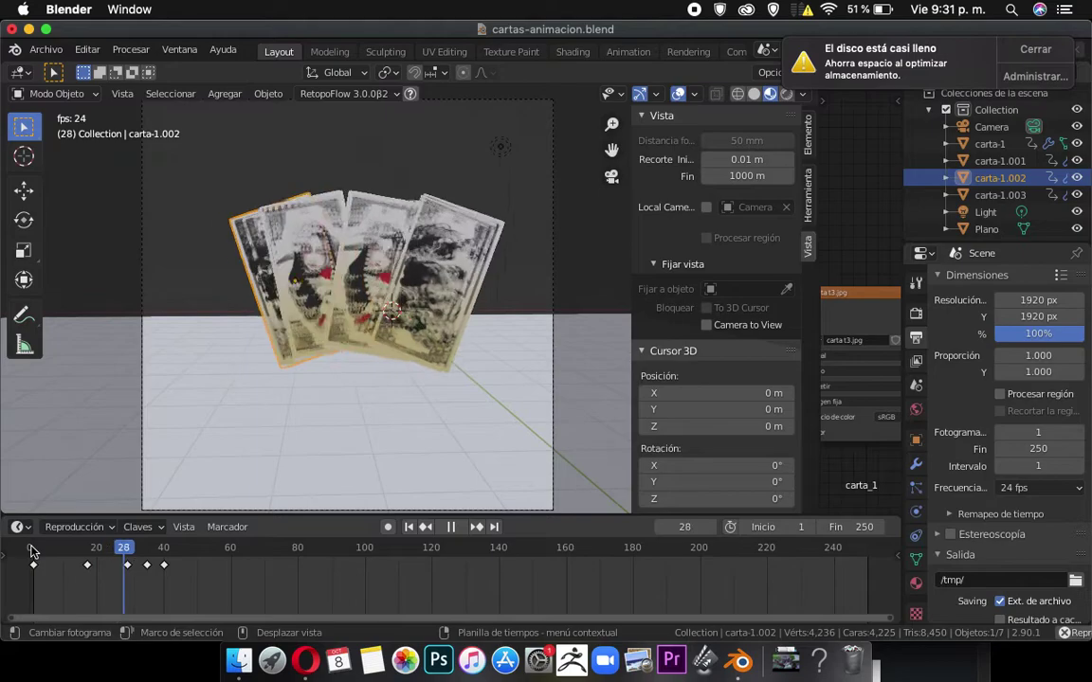
left_click(31, 552)
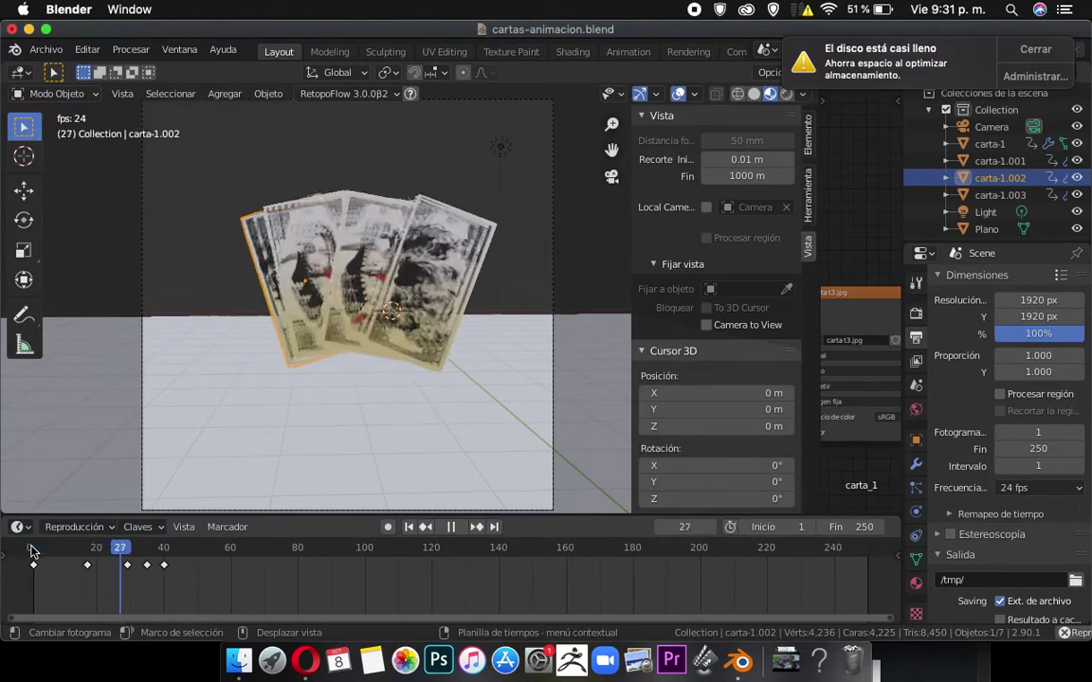
left_click(31, 552)
left_click(32, 552)
left_click(31, 552)
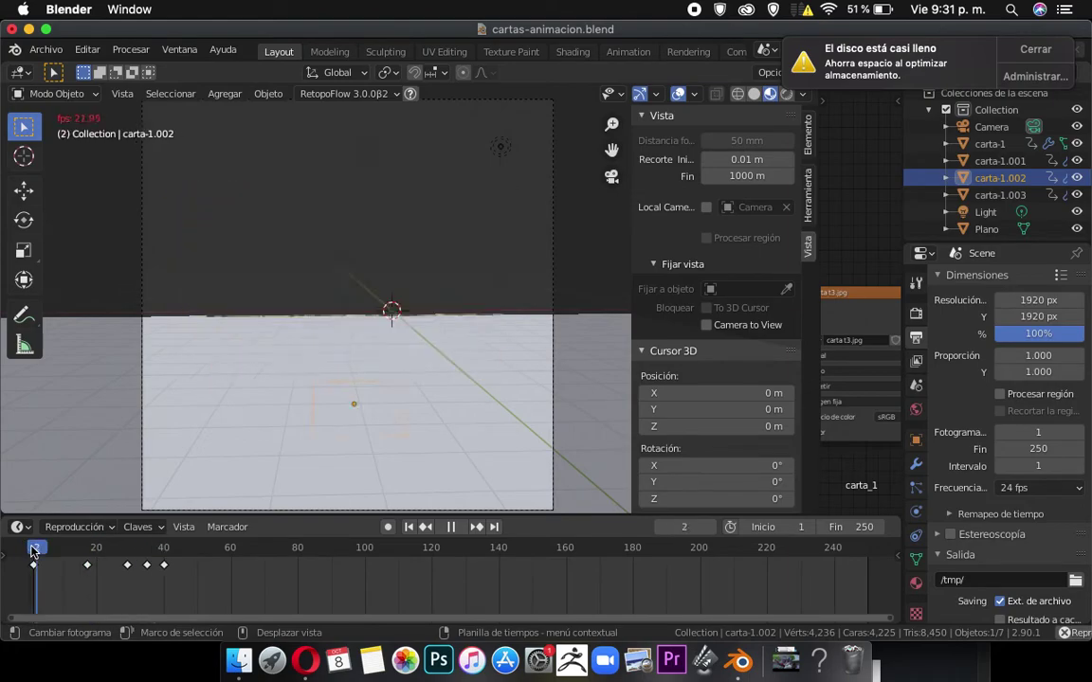
left_click(32, 553)
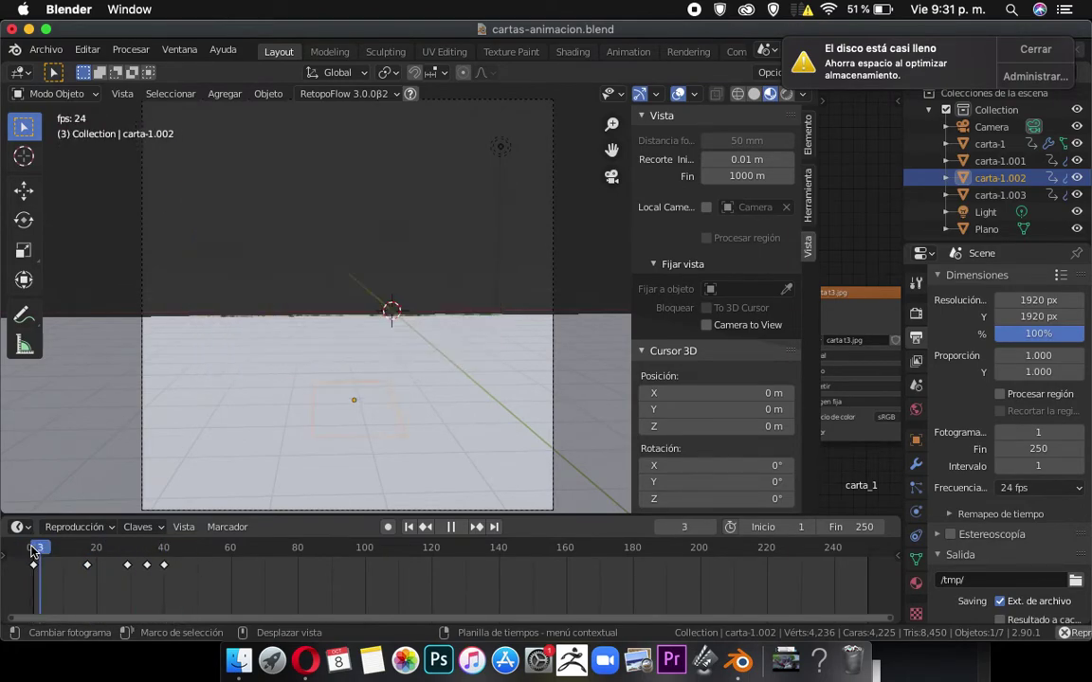
left_click(31, 553)
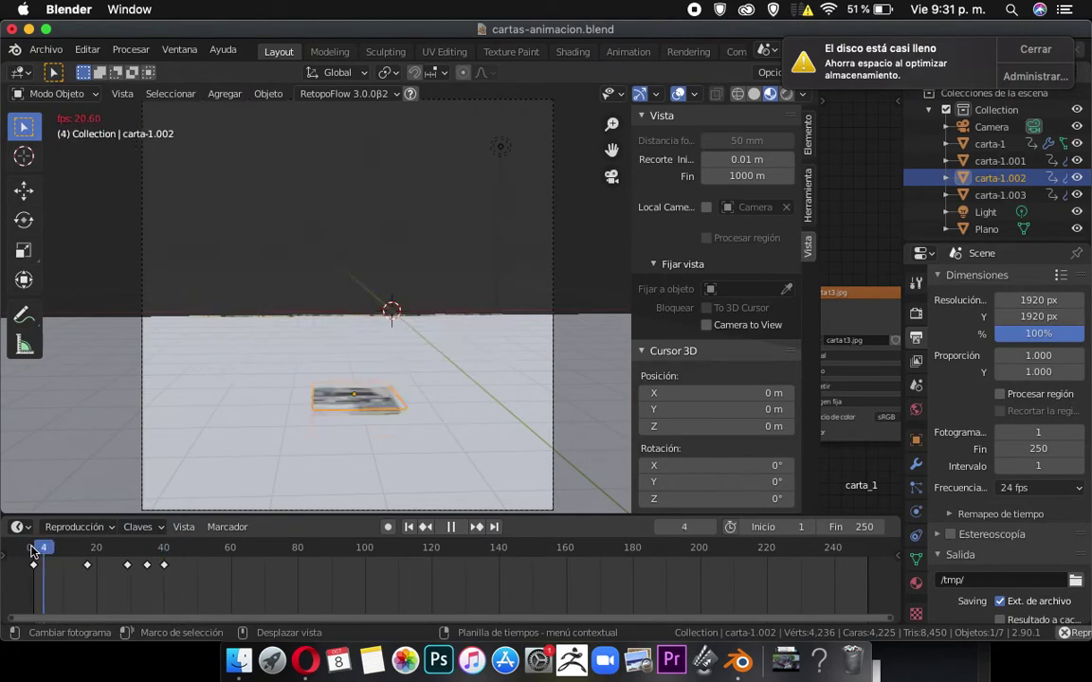
left_click(31, 552)
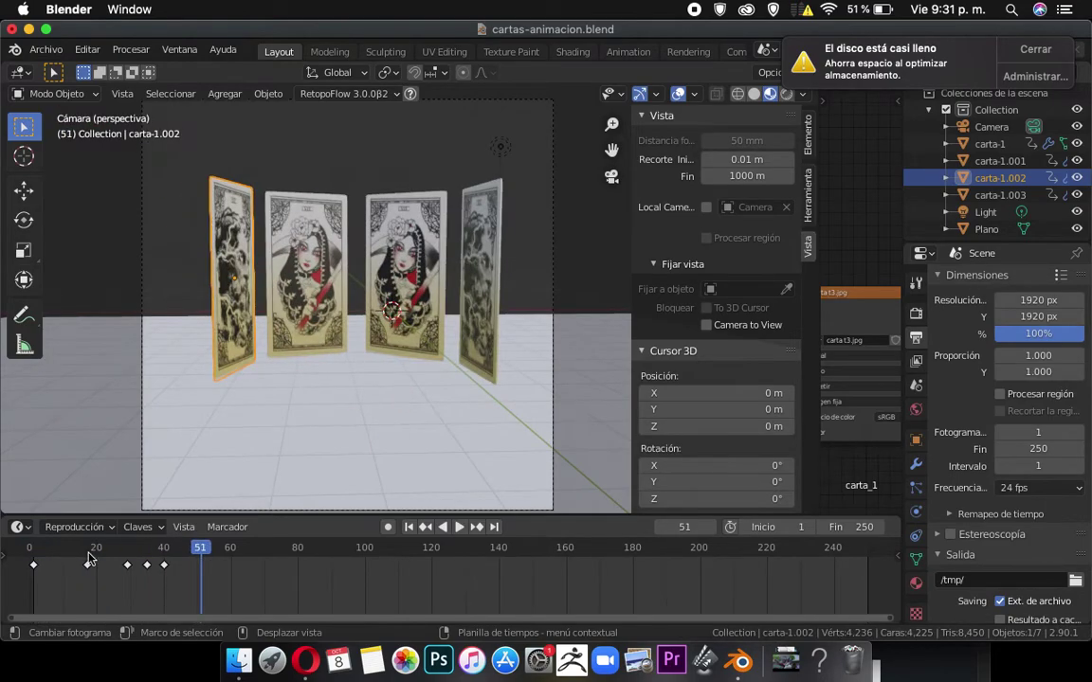
Go to frame 17 and examine the gaps between the stacked cards from a close edge-on view.
left_click(117, 553)
left_click_drag(123, 557, 88, 569)
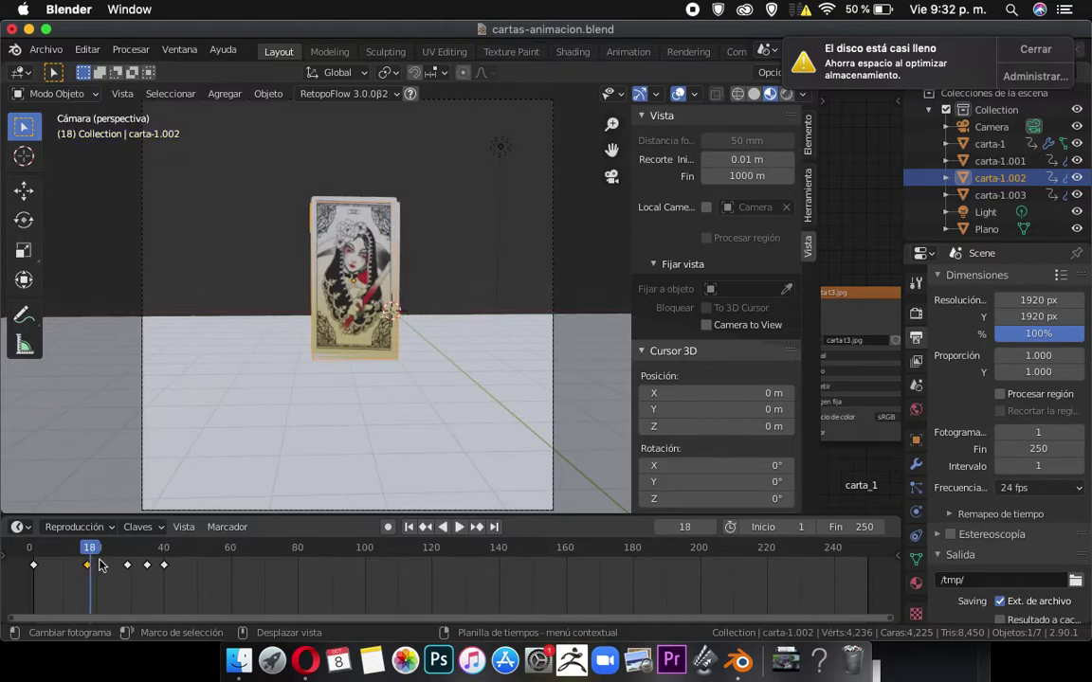
left_click_drag(88, 557, 86, 559)
mouse_move(373, 301)
middle_mouse_down()
mouse_move(337, 309)
mouse_move(392, 287)
middle_mouse_up()
scroll(391, 287, "up", 8)
middle_click_drag(337, 225, 282, 255, "alt")
scroll(406, 208, "up", 2)
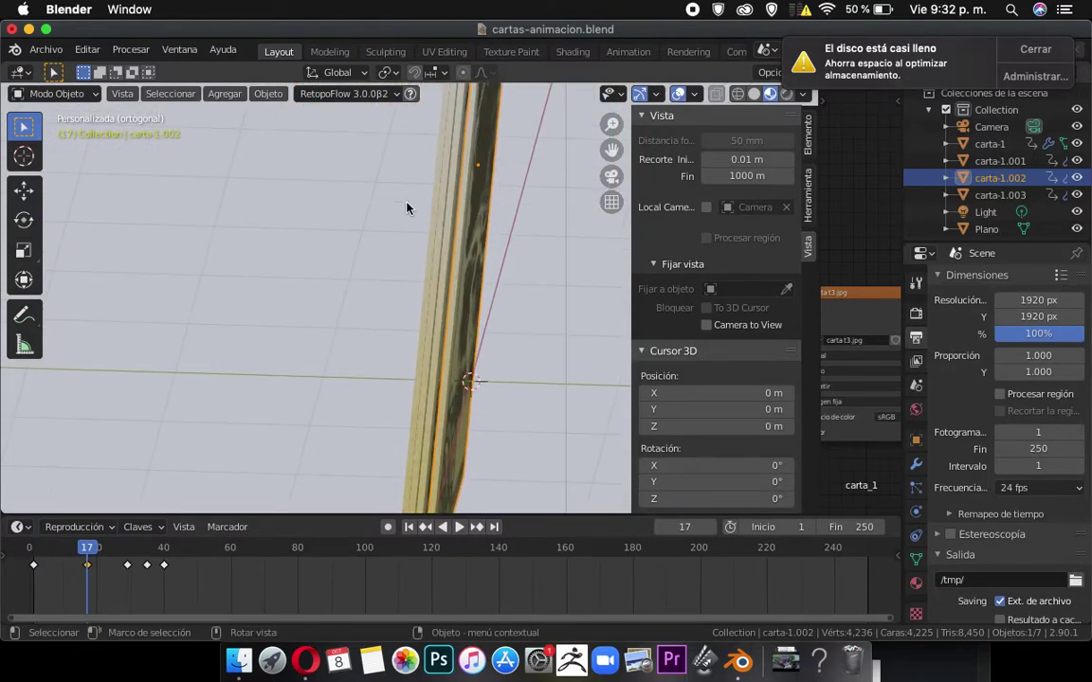
scroll(470, 183, "up", 3)
Shift carta-1, carta-1.001 and carta-1.002 slightly along global Y at frame 17, and key their position, rotation and scale.
right_click(459, 188)
left_click(459, 189)
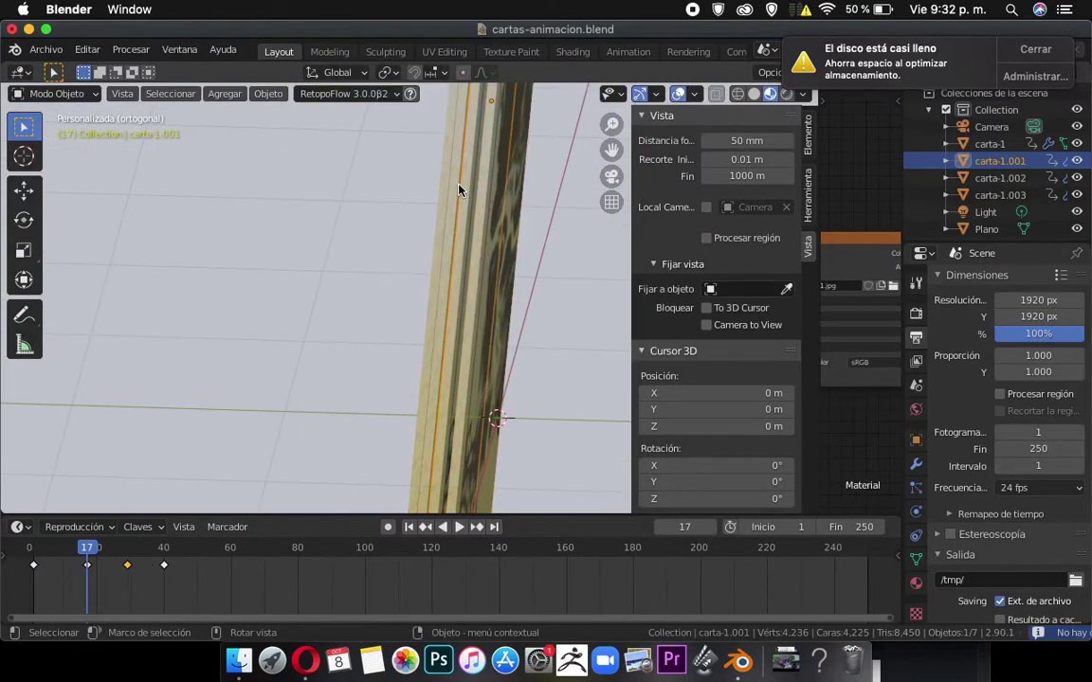
left_click(456, 188)
mouse_move(470, 175)
middle_mouse_down()
mouse_move(448, 150)
mouse_move(465, 165)
middle_mouse_up()
left_click(458, 172)
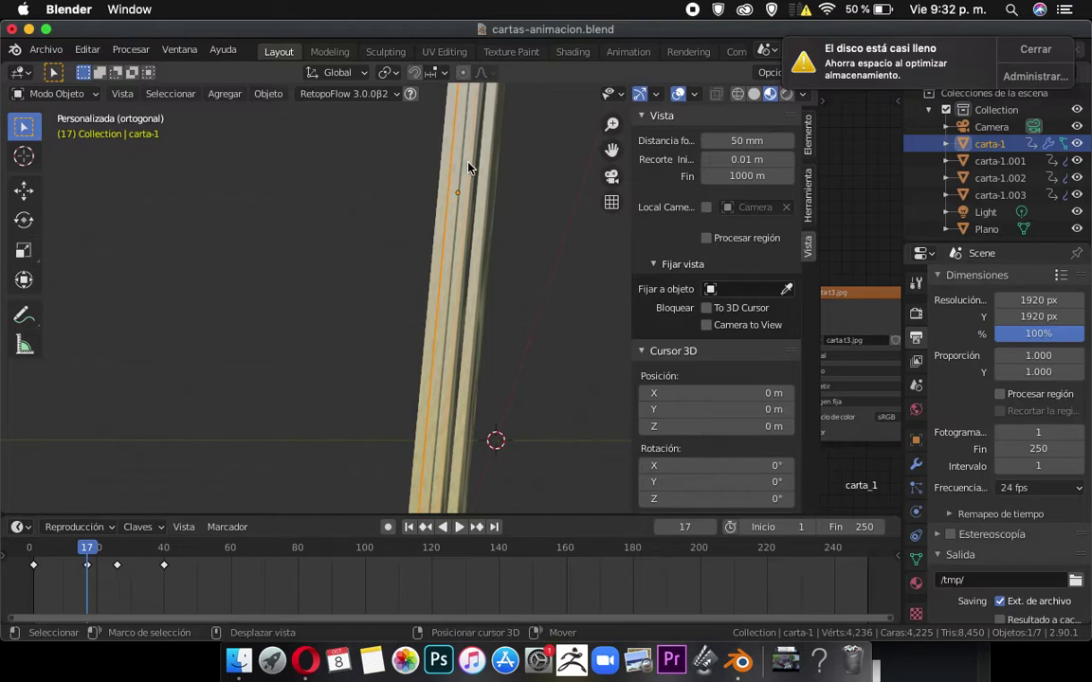
left_click(470, 165, "shift")
left_click(484, 168, "shift")
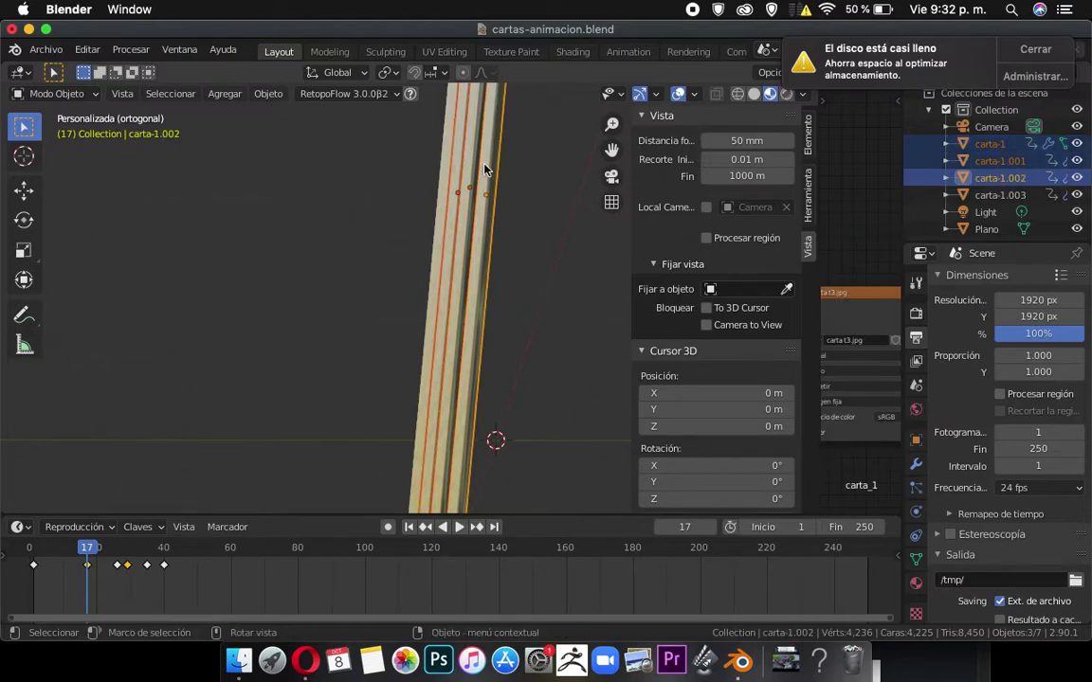
key("g")
key("y")
left_click(491, 168)
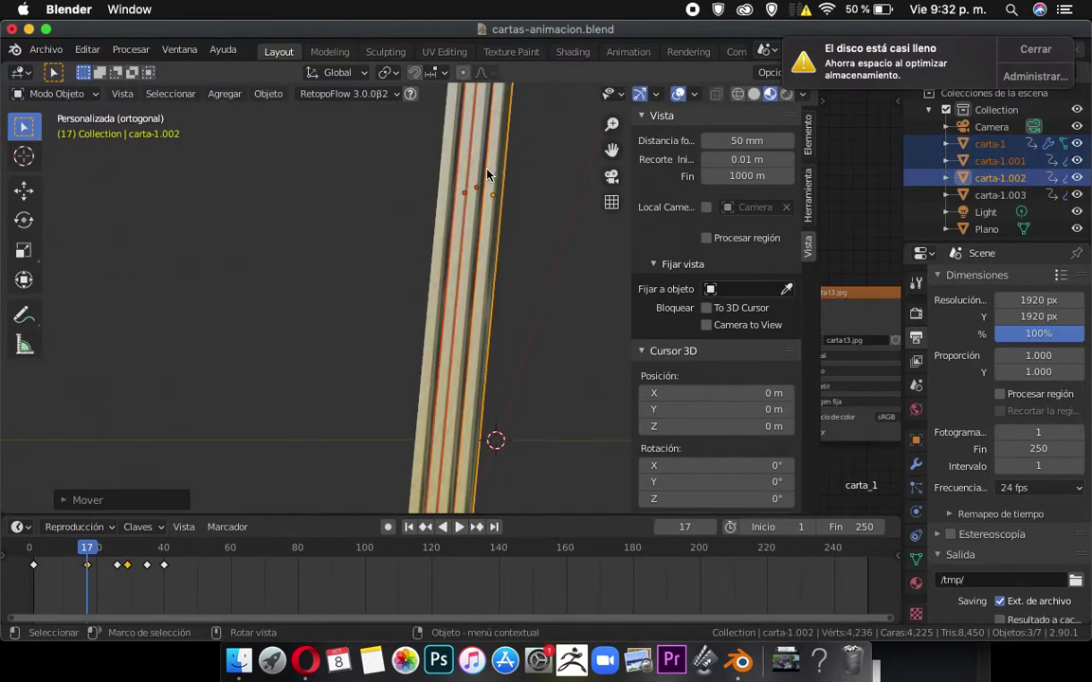
key("i")
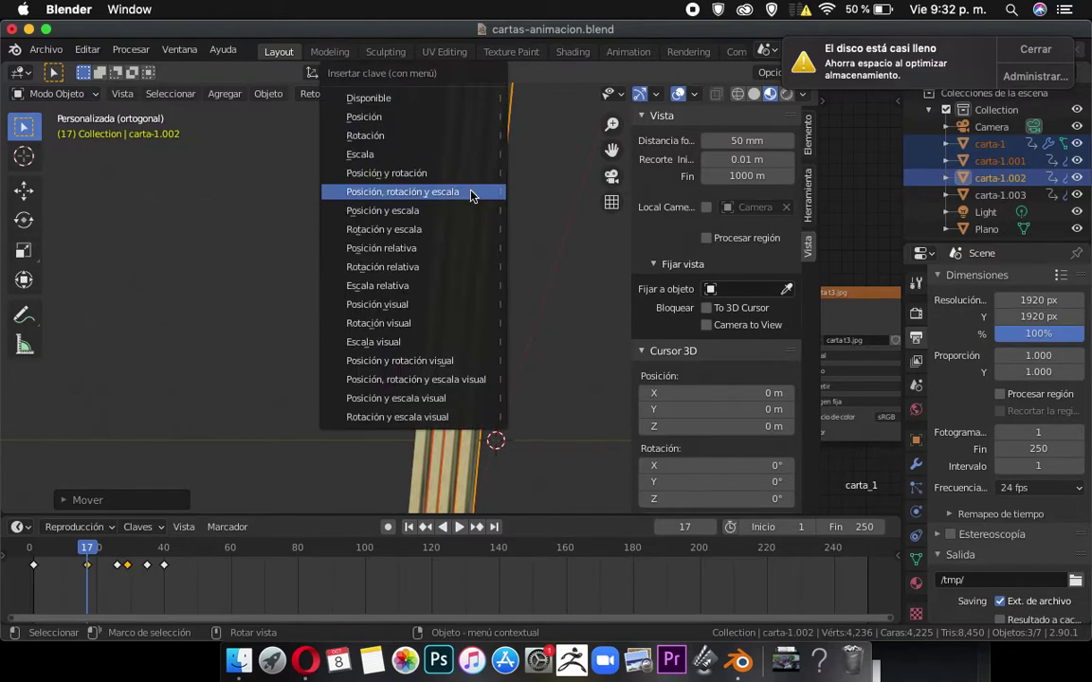
left_click(471, 194)
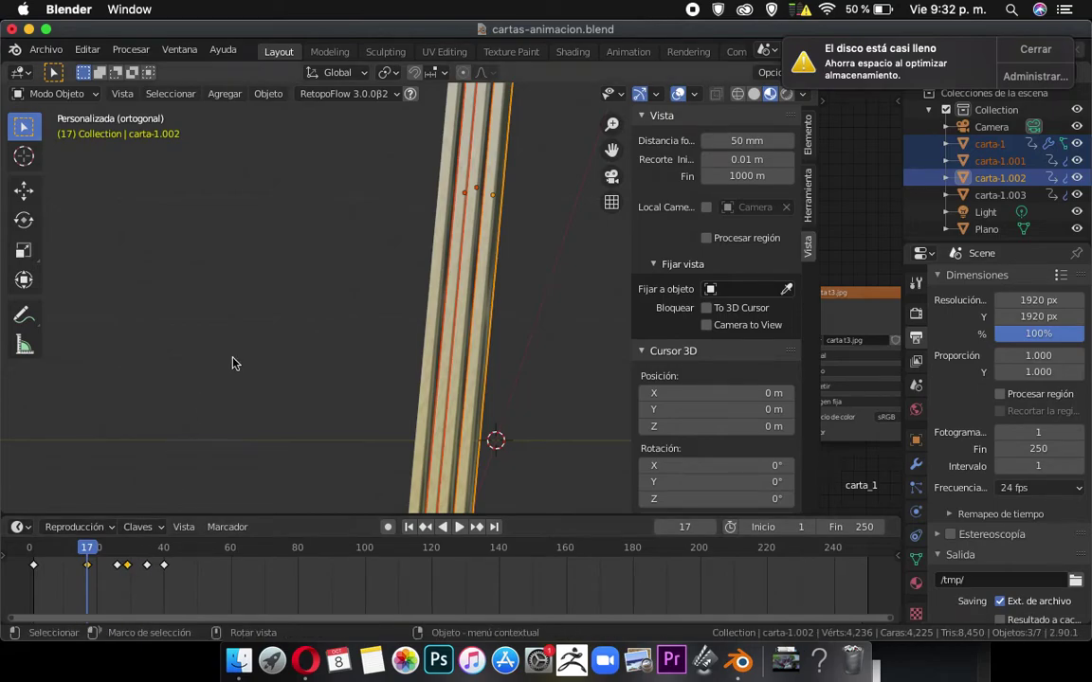
Replay the animation from its start through the camera and step back to the stacked pose at frame 17.
key("KP_1")
scroll(253, 380, "up", 3)
key("KP_0")
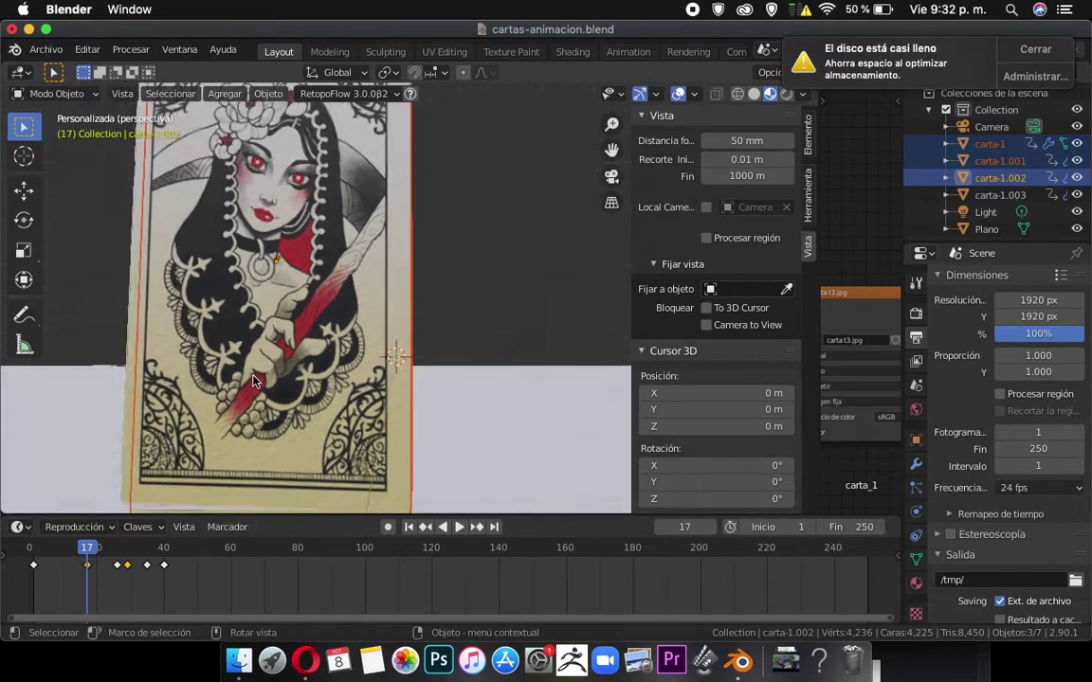
left_click(34, 560)
key("space")
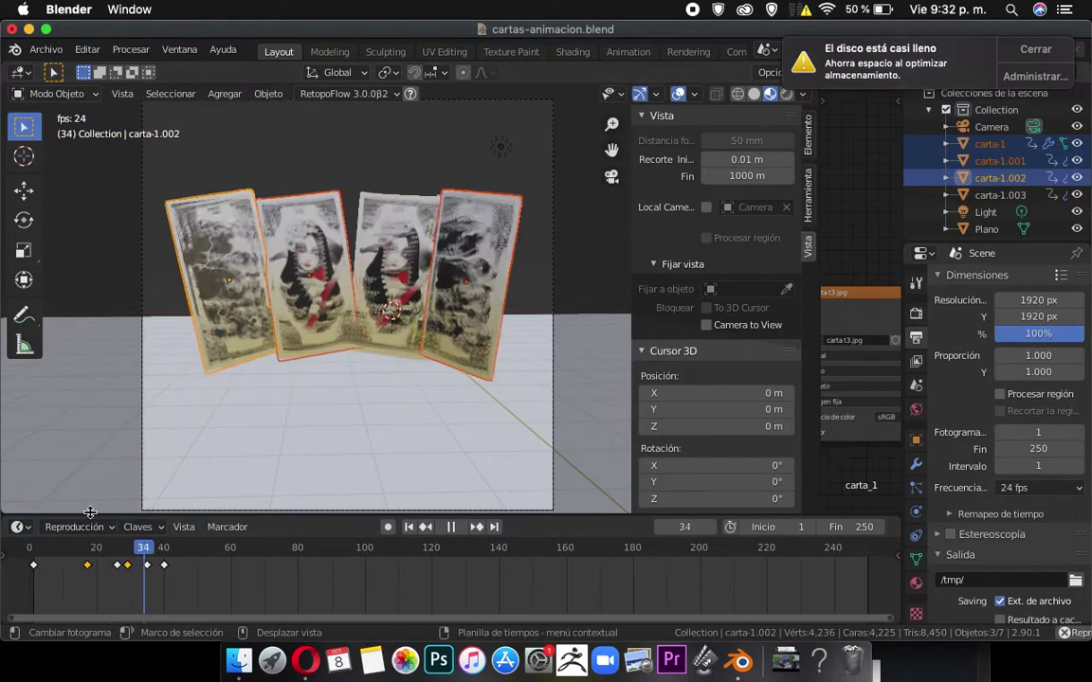
key("space")
key("Down")
key("Down")
key("Down")
key("Down")
key("Down")
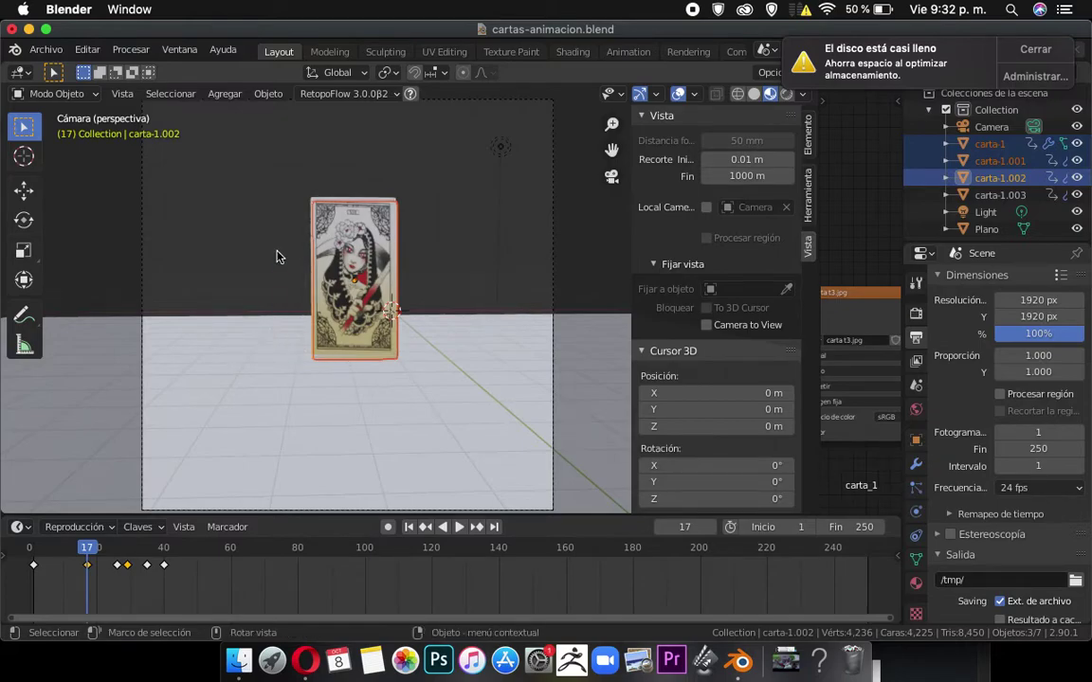
Examine the gaps between the stacked cards at frame 17 from a close edge-on view, selecting individual cards to identify their order.
left_click(252, 231)
left_click(359, 257)
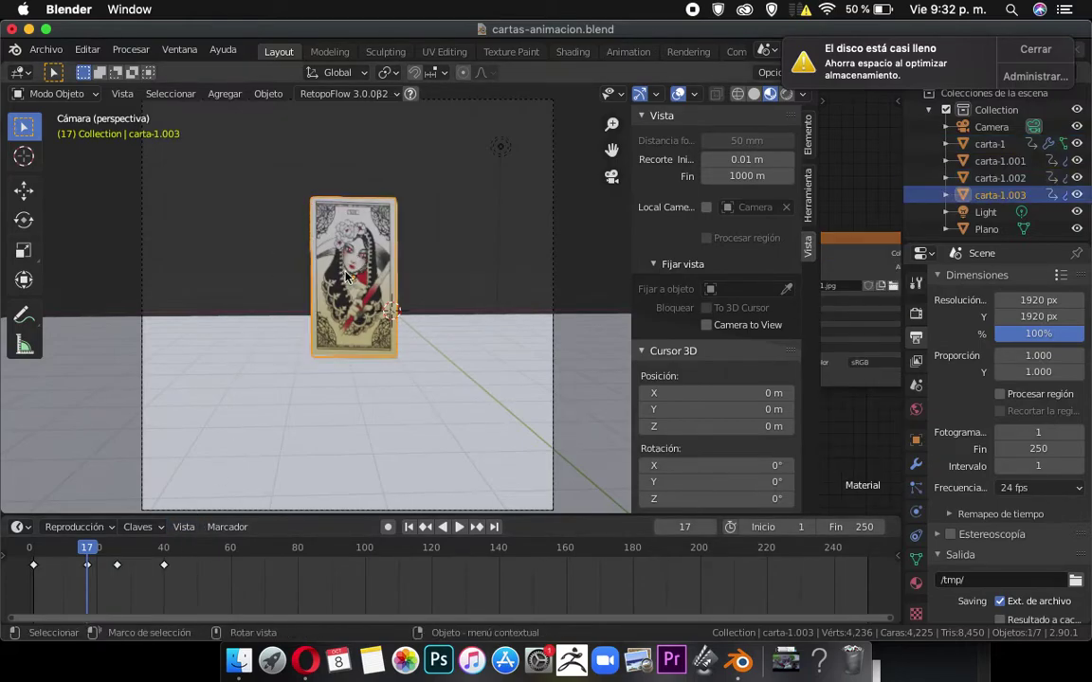
middle_click_drag(393, 258, 312, 253)
scroll(379, 228, "up", 5)
middle_click_drag(426, 204, 291, 268)
left_click(524, 180)
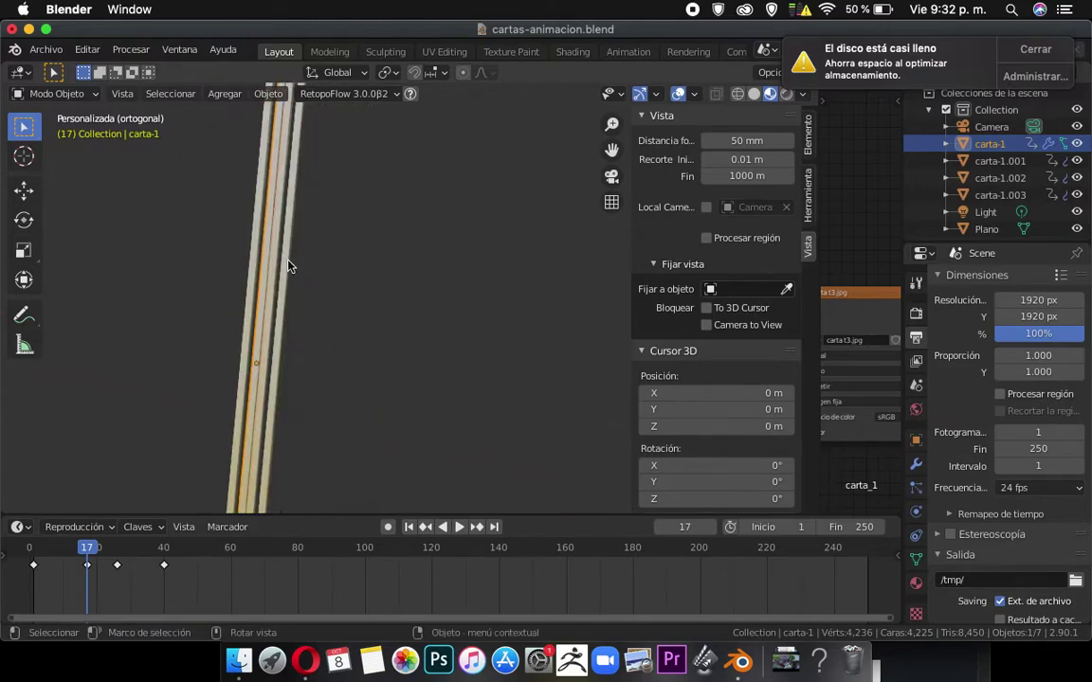
left_click(275, 237, "shift")
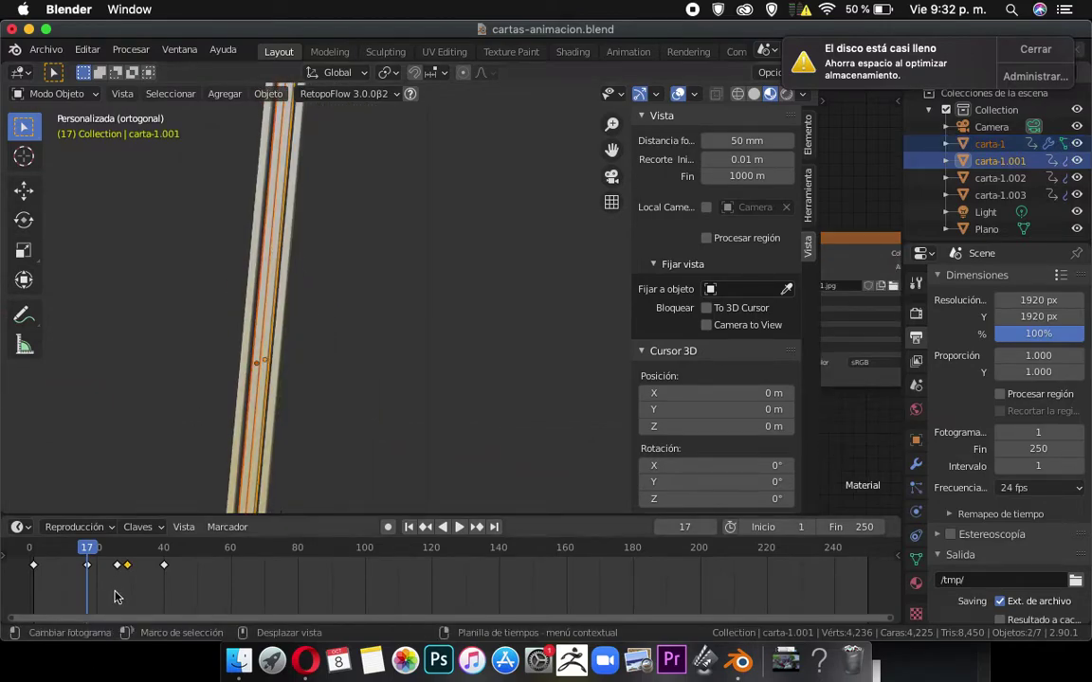
left_click(88, 566)
Move carta-1, carta-1.001 and carta-1.002 slightly further along positive global Y at frame 17, and key their position, rotation and scale.
left_click(280, 314)
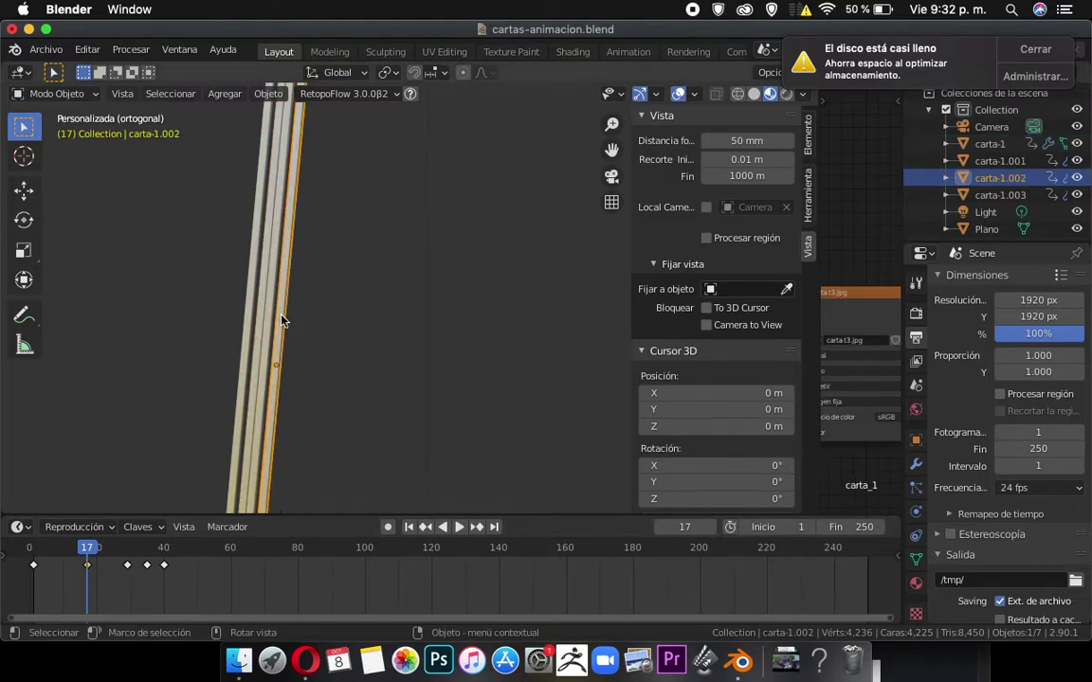
left_click(266, 320, "shift")
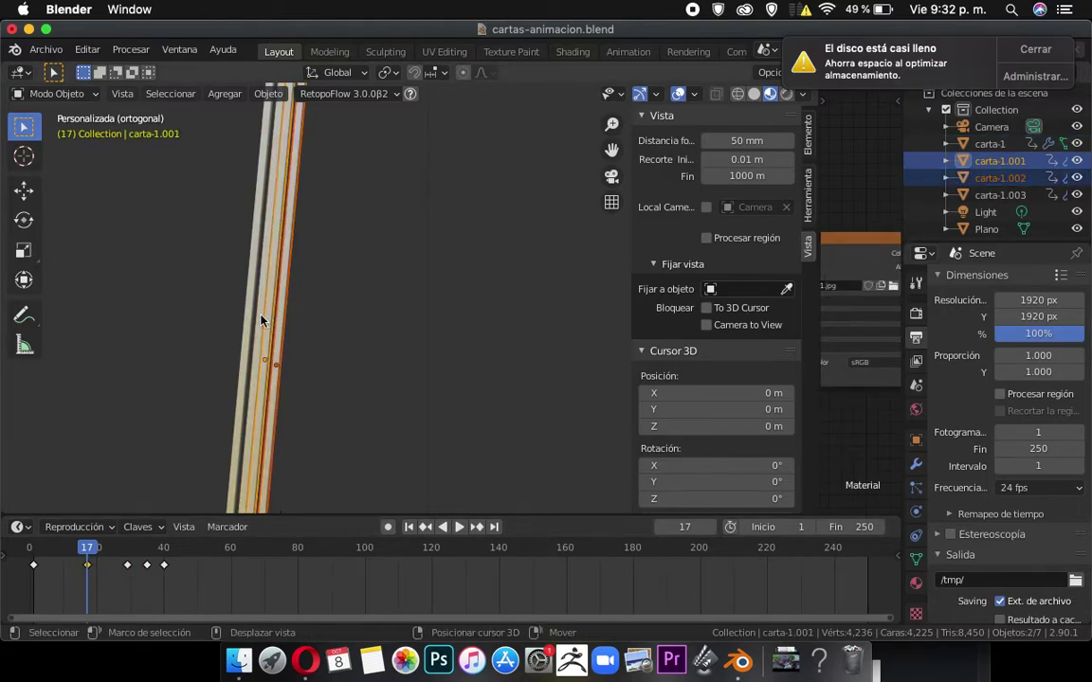
left_click(262, 320, "shift")
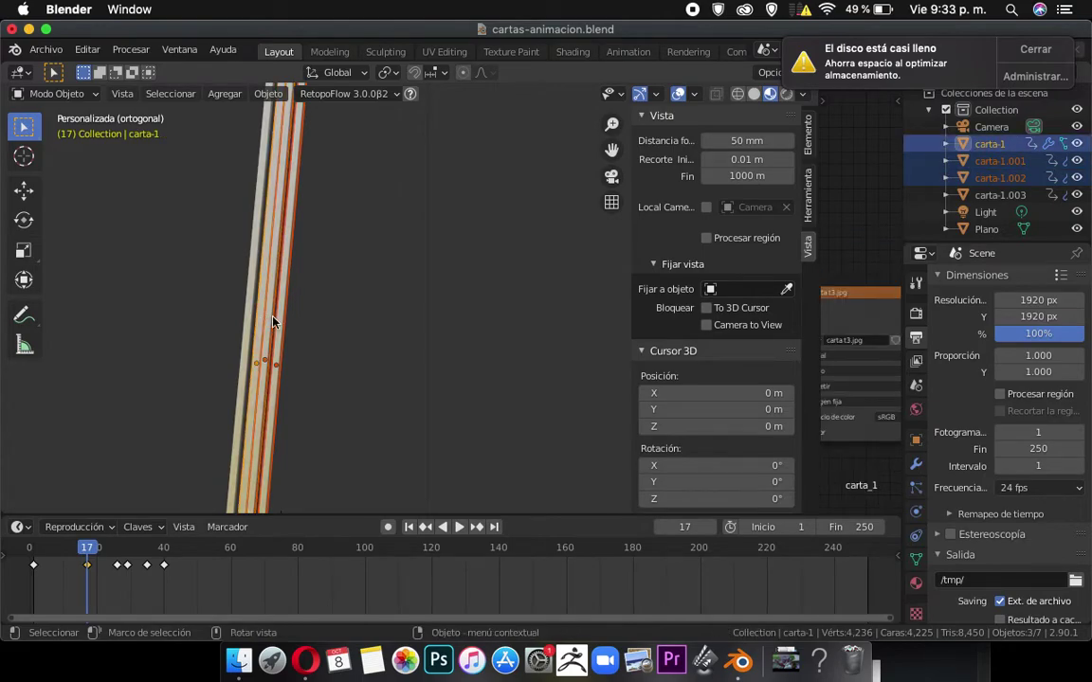
key("g")
key("y")
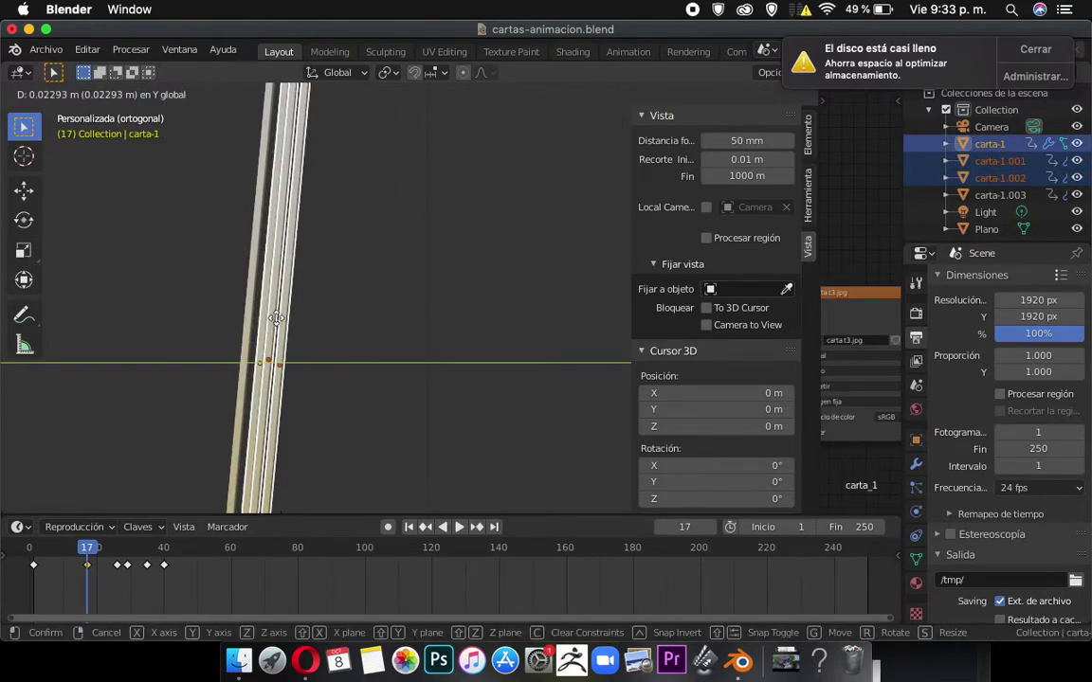
left_click(278, 323)
key("i")
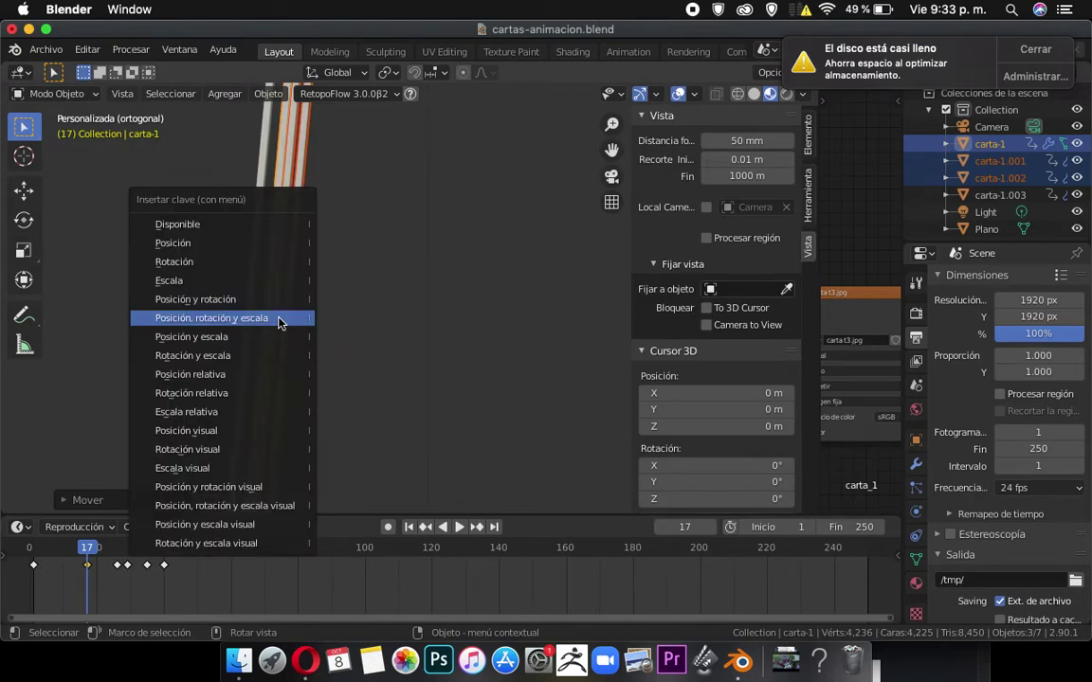
left_click(278, 321)
Replay the animation through the camera and scrub to frame 23 to check how the cards overlap while fanning out.
key("KP_1")
scroll(276, 334, "down", 5)
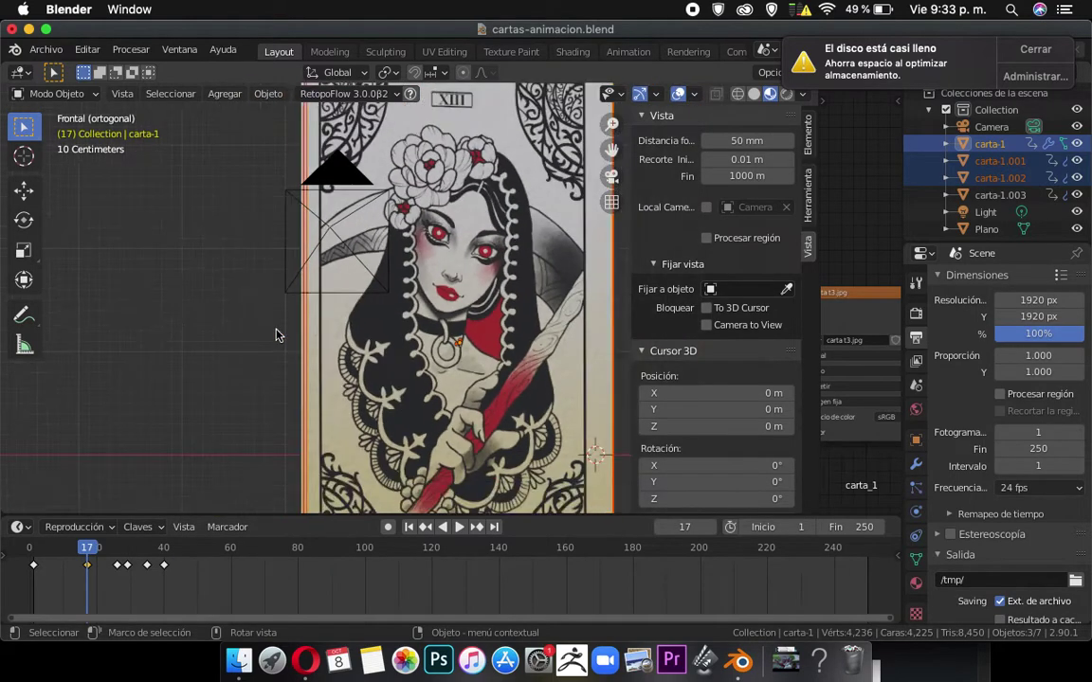
key("KP_0")
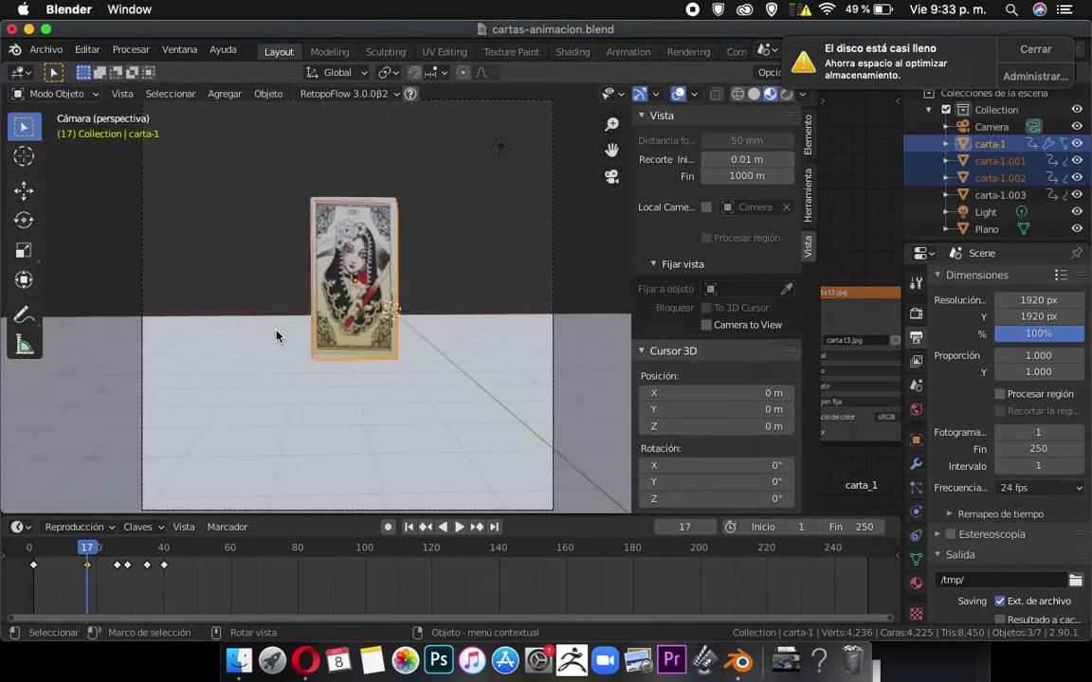
left_click(31, 554)
key("space")
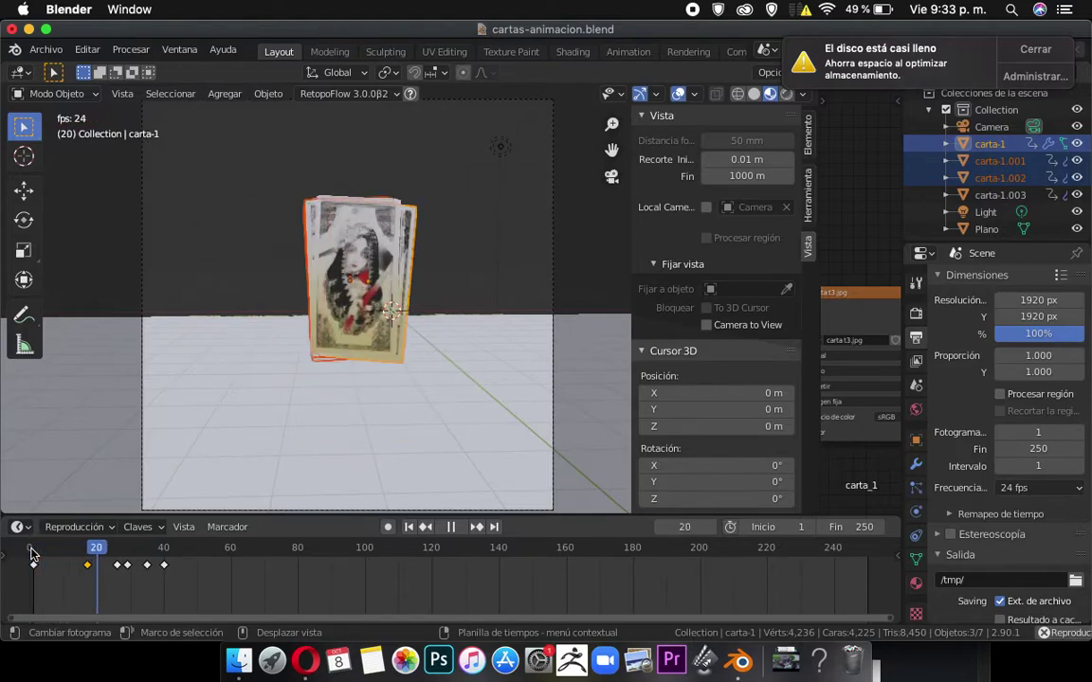
key("space")
left_click(61, 553)
key("space")
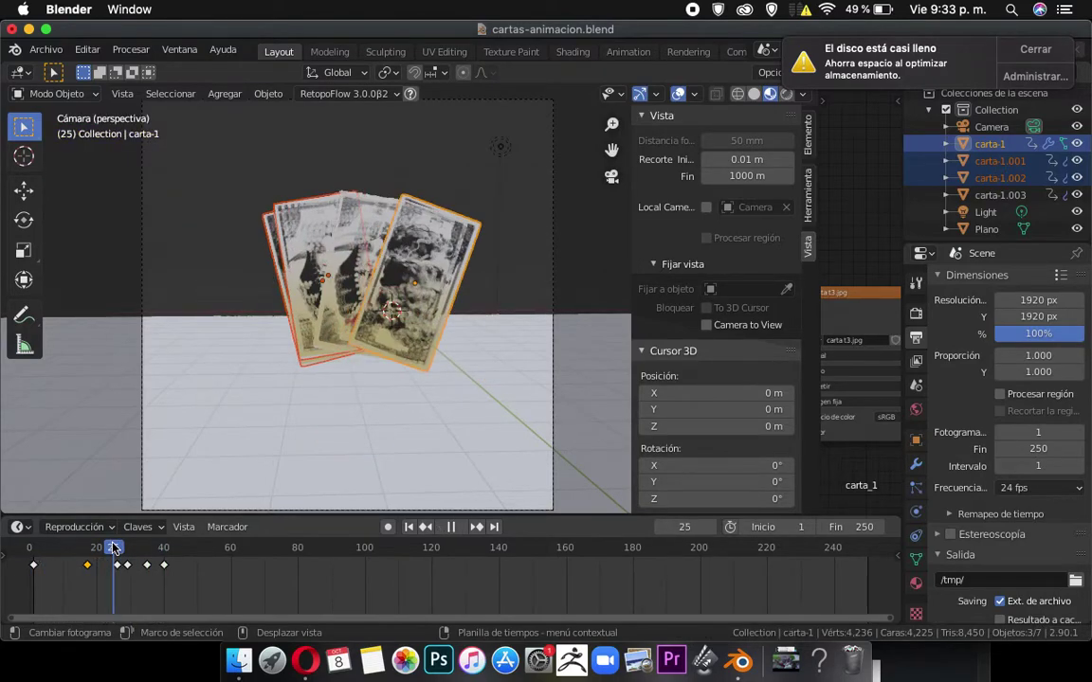
left_click_drag(108, 548, 108, 548)
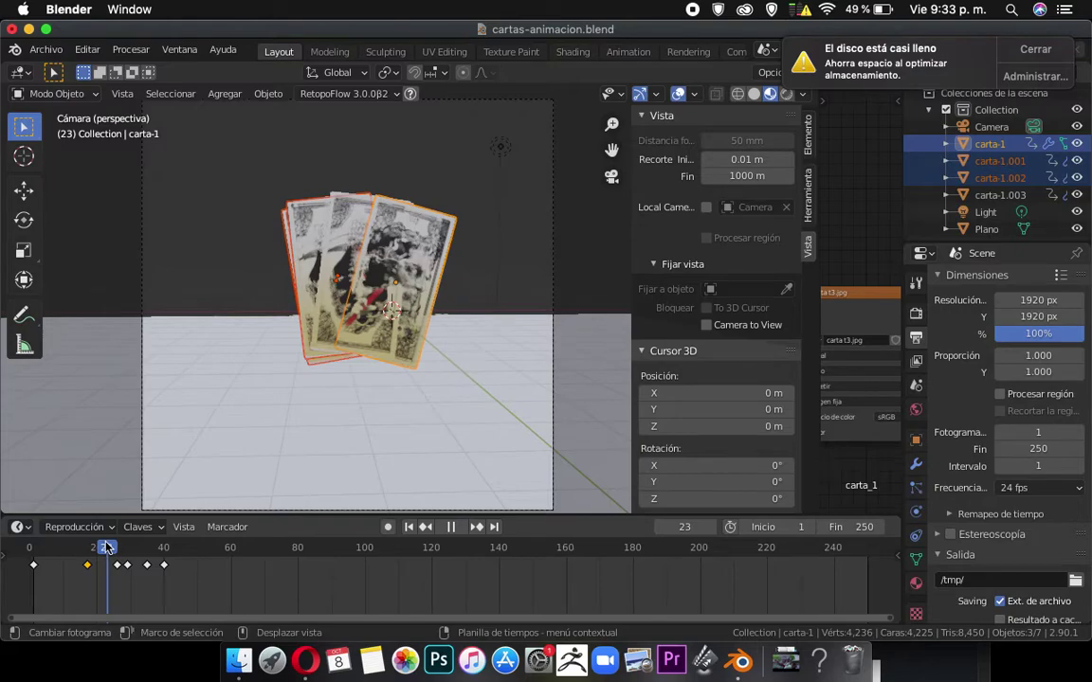
mouse_move(108, 548)
left_mouse_down()
mouse_move(125, 547)
mouse_move(108, 548)
left_mouse_up()
Move carta-1 back along global Y at frame 23 so it sits behind carta-1.003, and insert a keyframe for it.
middle_click_drag(391, 279, 354, 419)
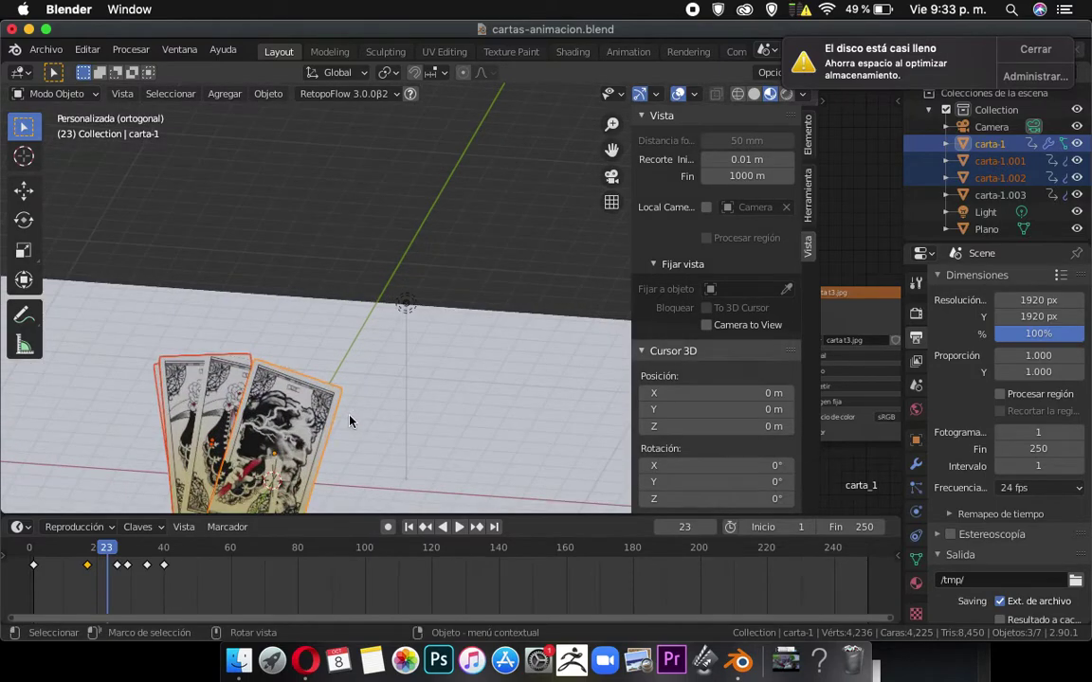
key("KP_0")
left_click(408, 233)
left_click(433, 265)
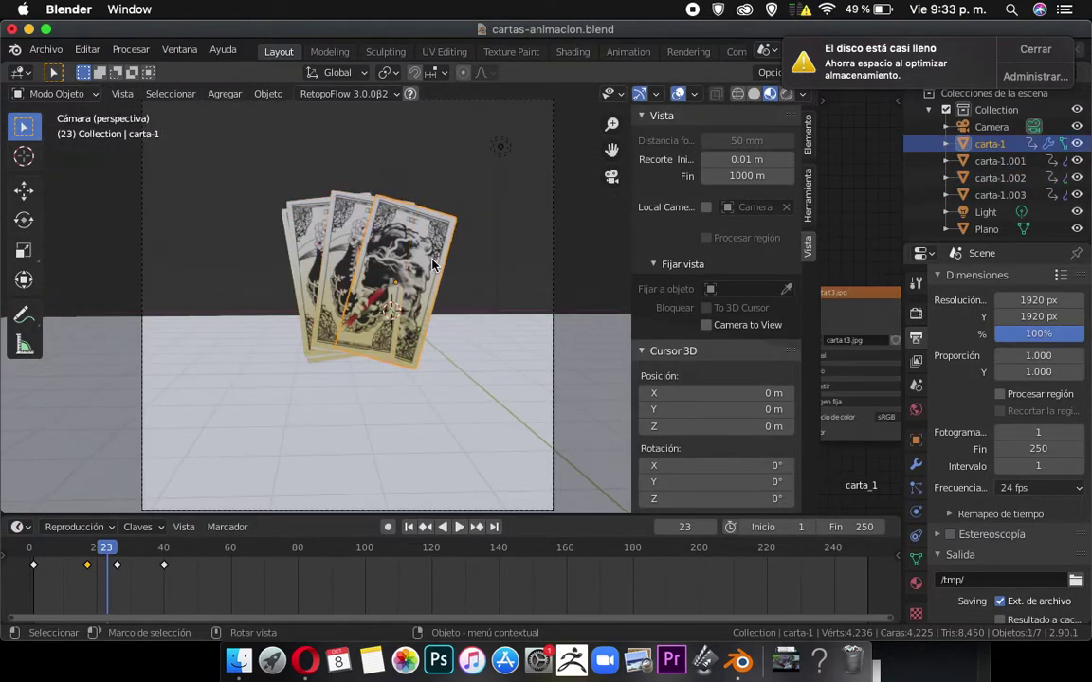
key("g")
key("y")
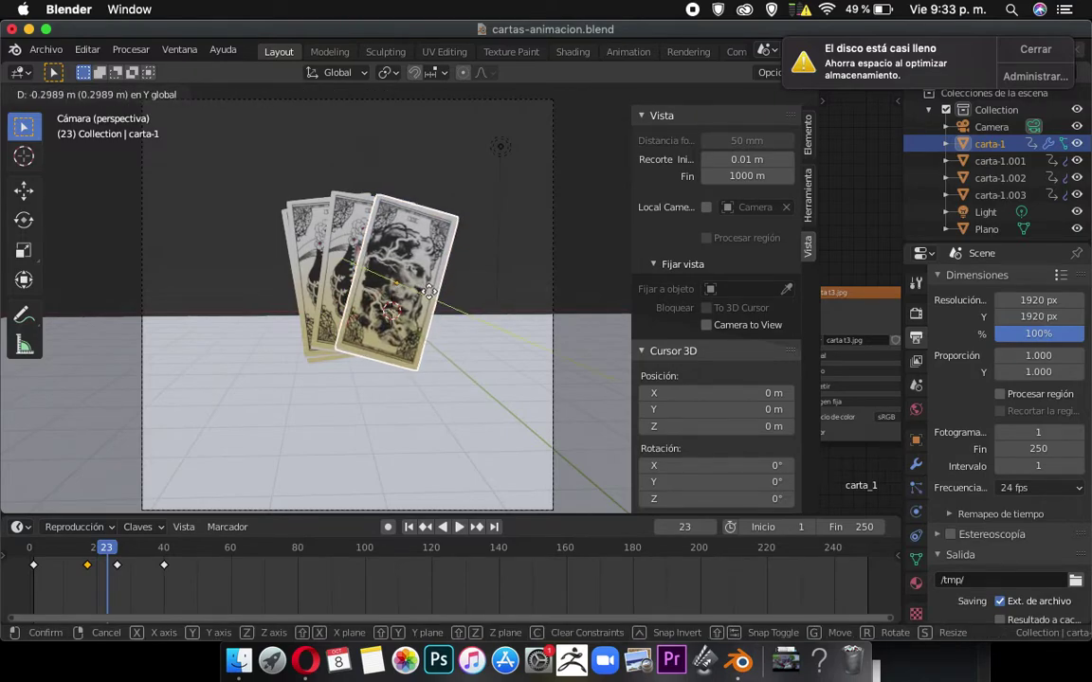
left_click(433, 282)
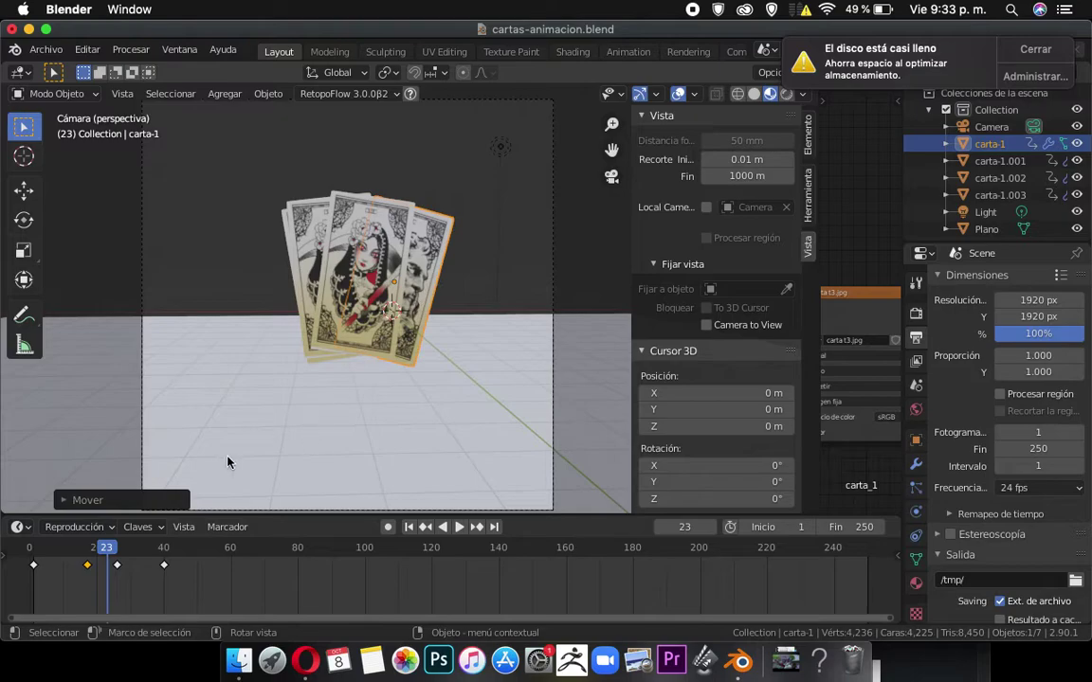
key("i")
left_click(346, 277)
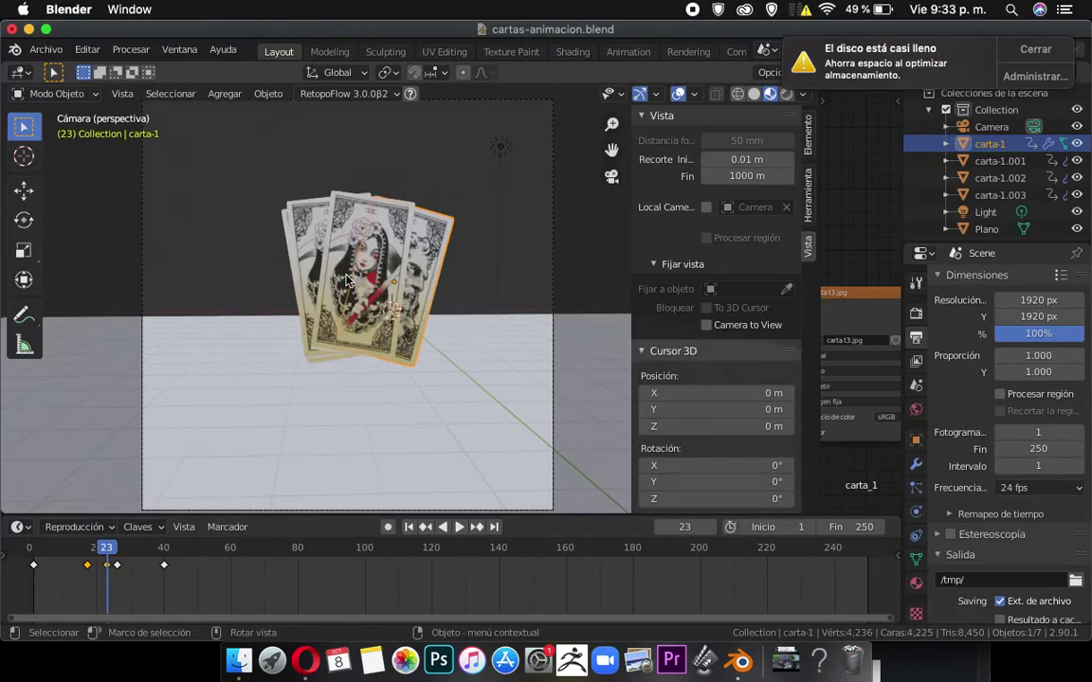
Move carta-1 about 0.6 m along global Y at frame 26, placing it behind carta-1.003, and insert a keyframe.
key("space")
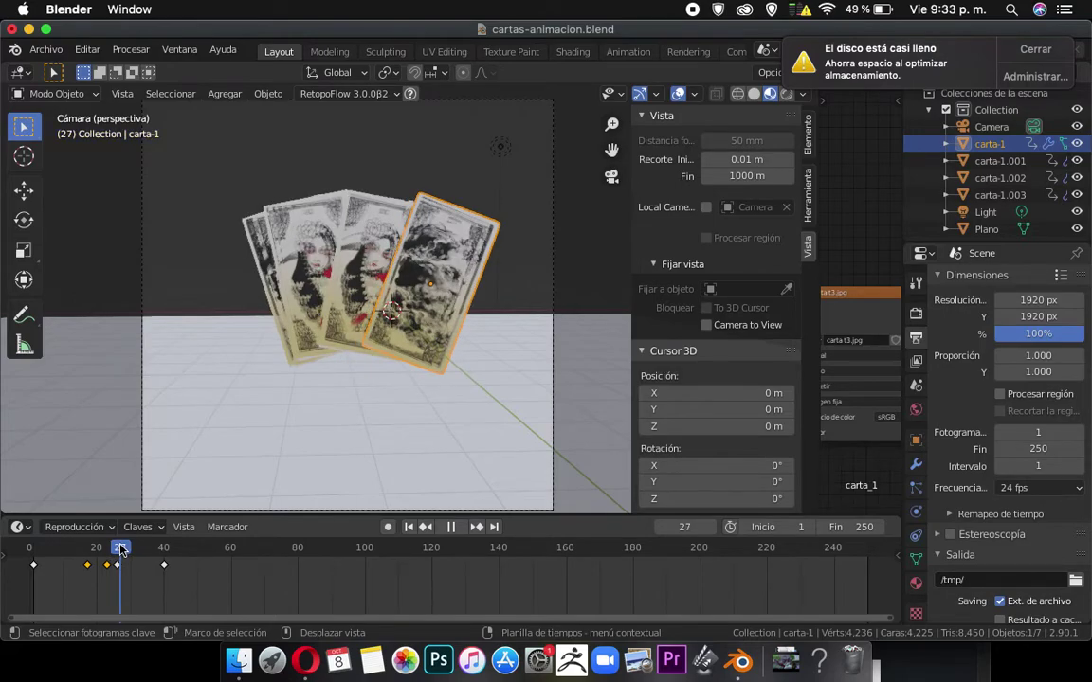
left_click_drag(120, 547, 117, 571)
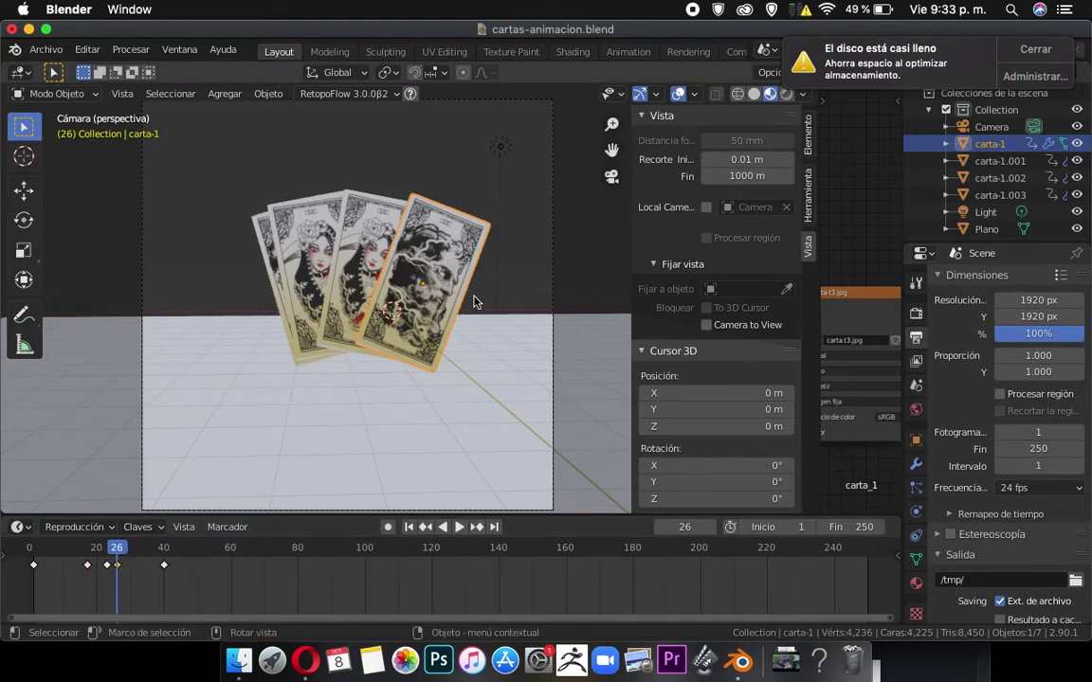
key("g")
key("y")
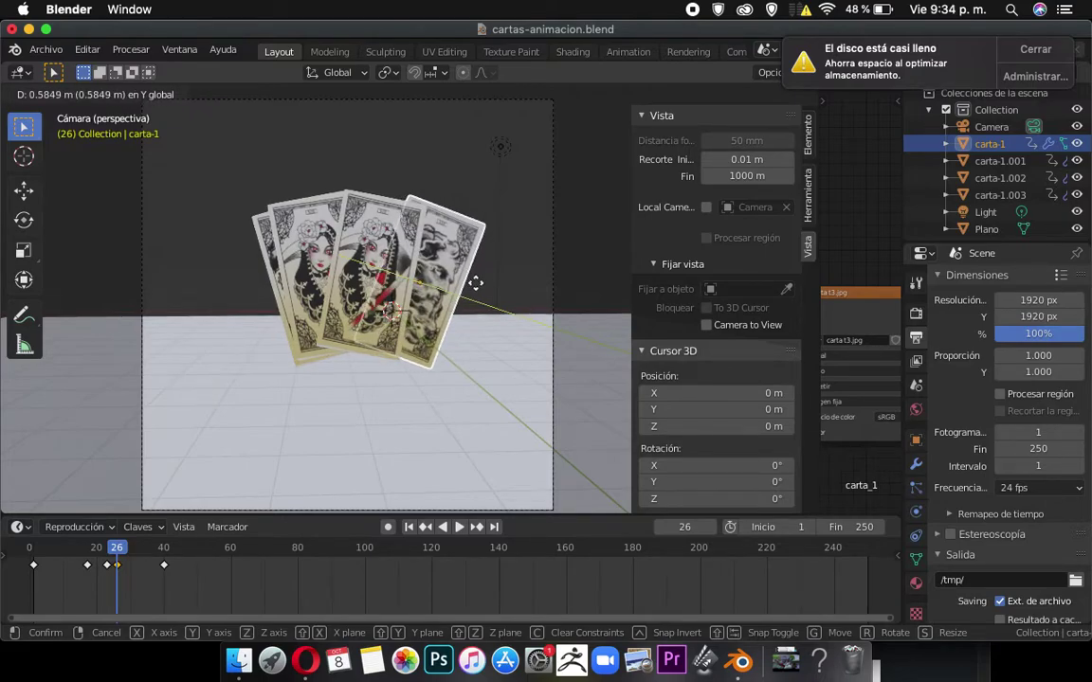
left_click(477, 277)
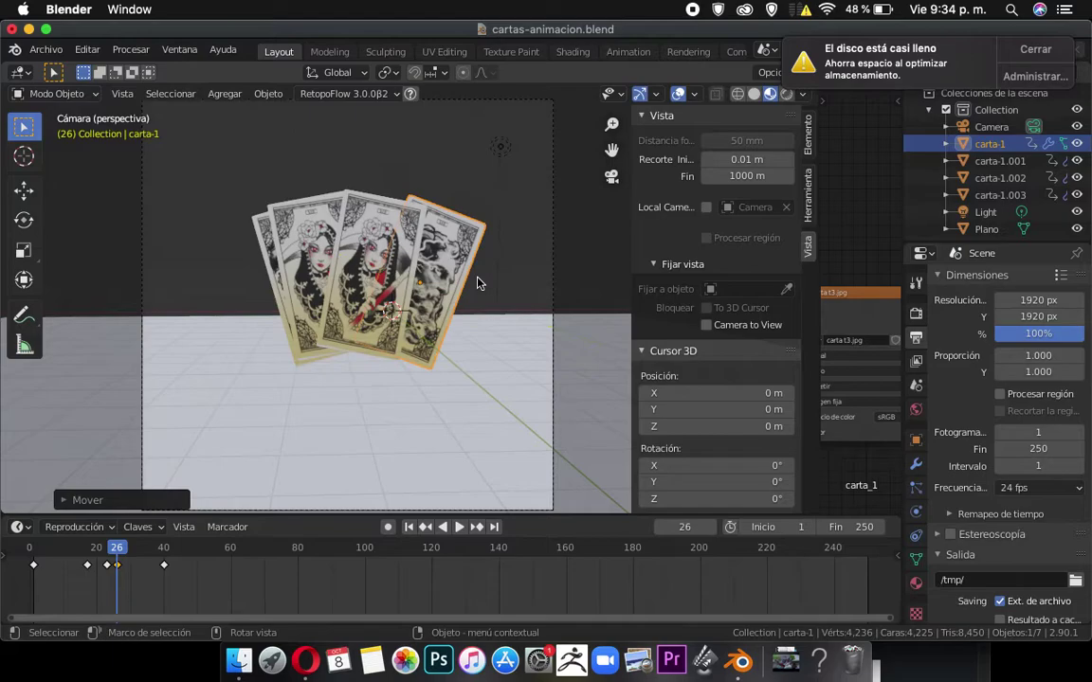
key("i")
left_click(439, 283)
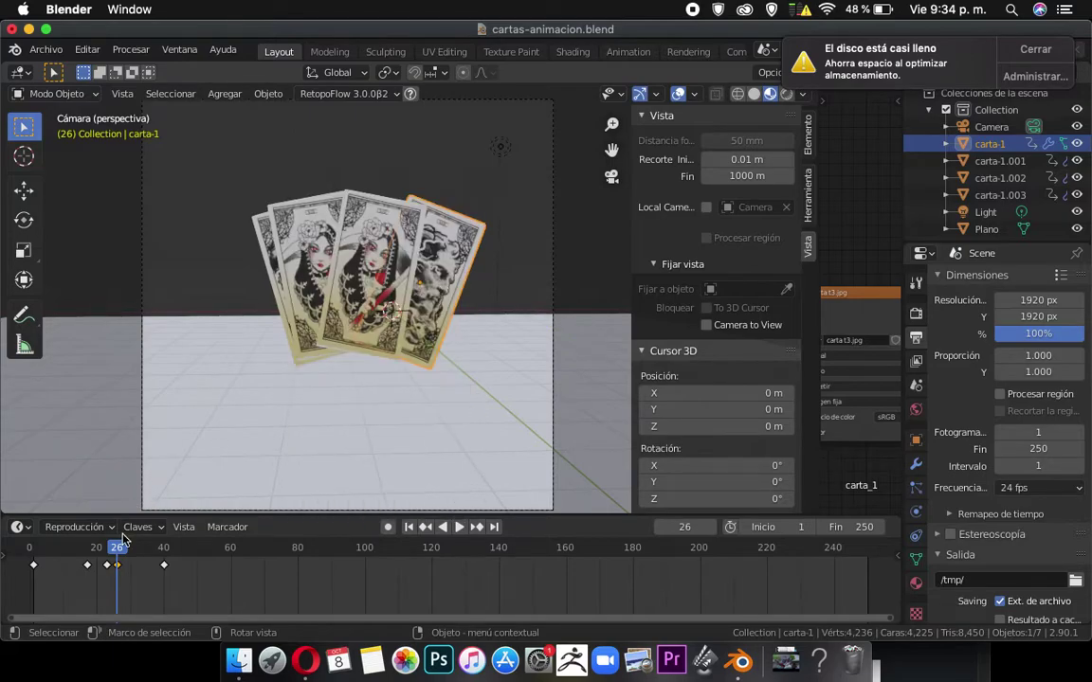
Bring carta-1.003 forward along global Y at frame 29 so it sits in front of carta-1, and insert a keyframe.
key("space")
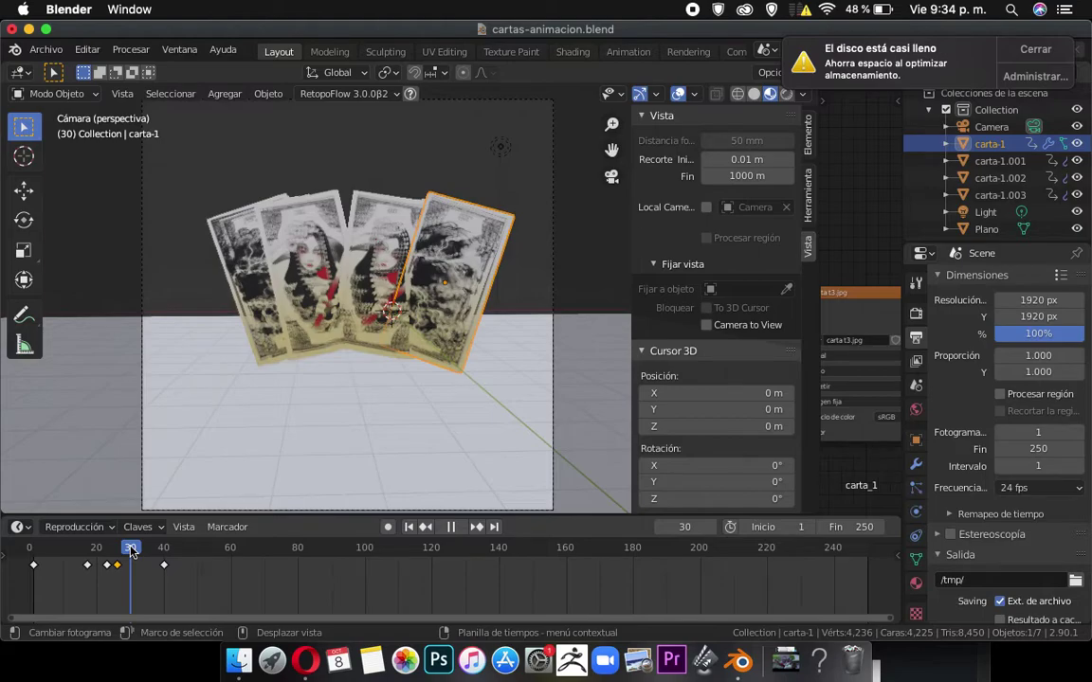
key("space")
left_click_drag(130, 550, 128, 552)
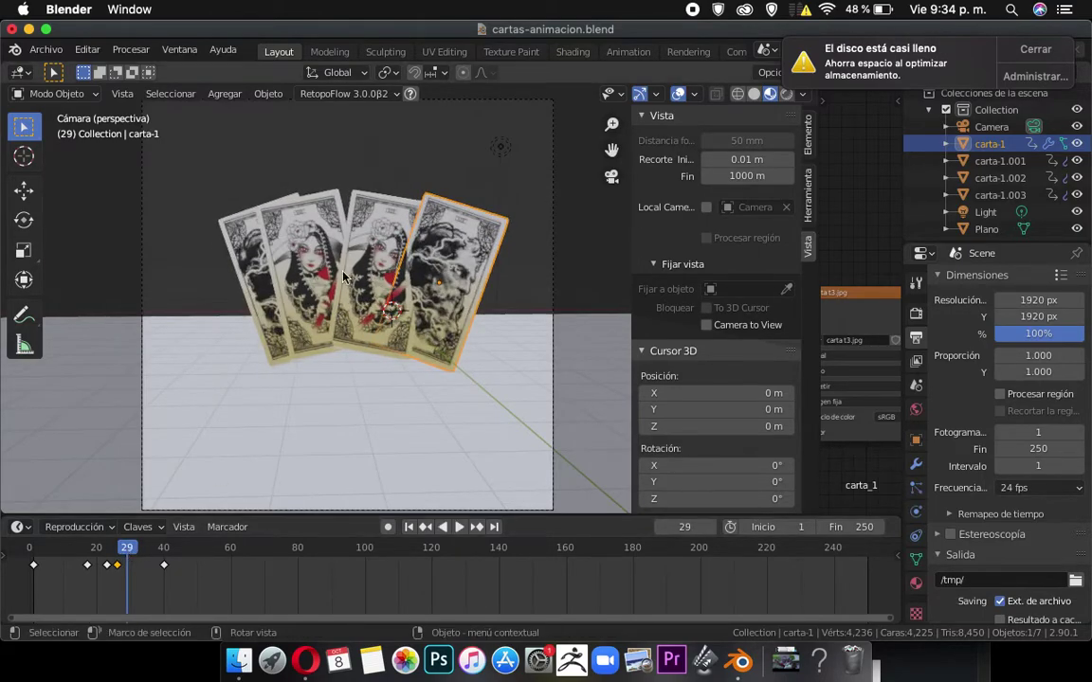
left_click(368, 231)
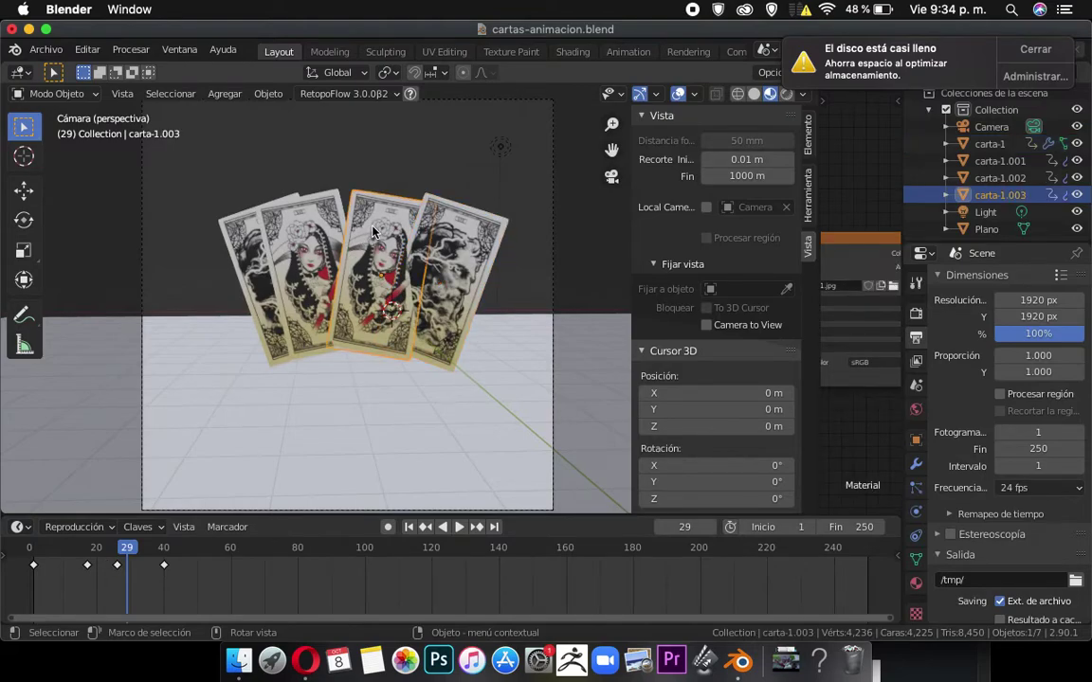
key("g")
key("y")
left_click(372, 233)
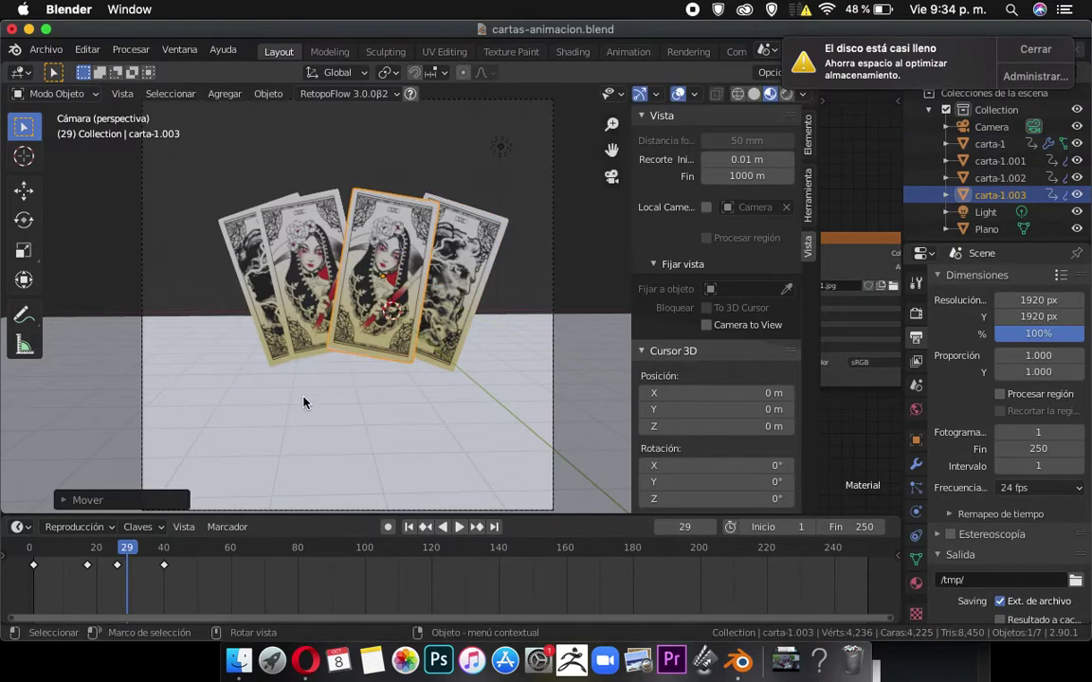
key("i")
left_click(299, 386)
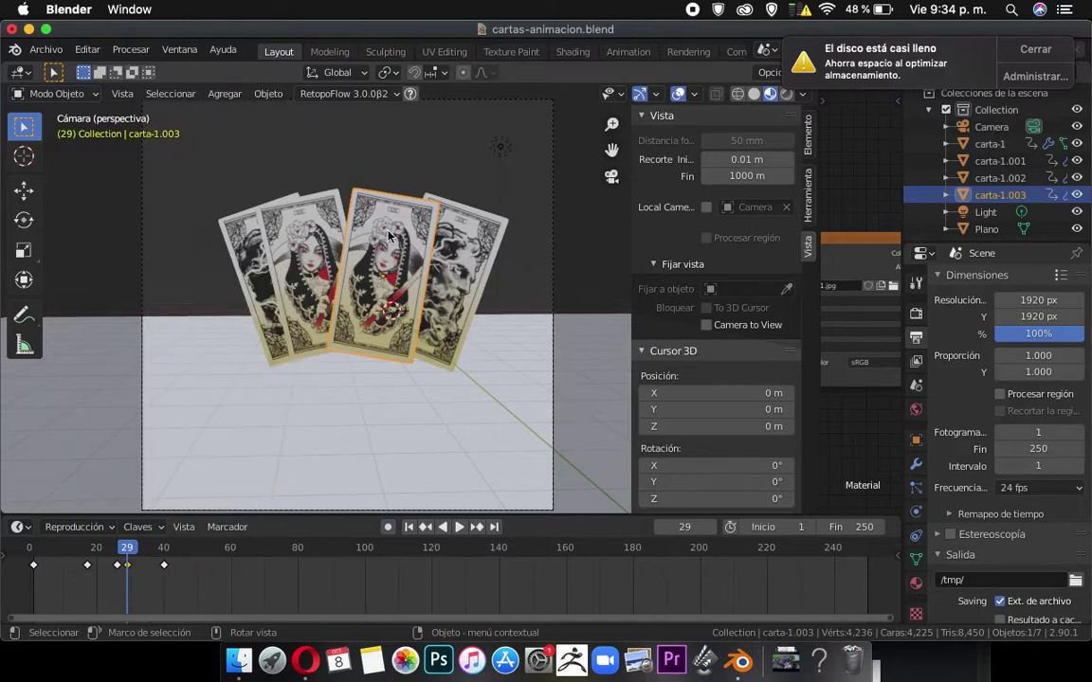
Replay the card animation repeatedly, from around frame 15 and from its start, to check the corrected overlaps.
left_click(82, 547)
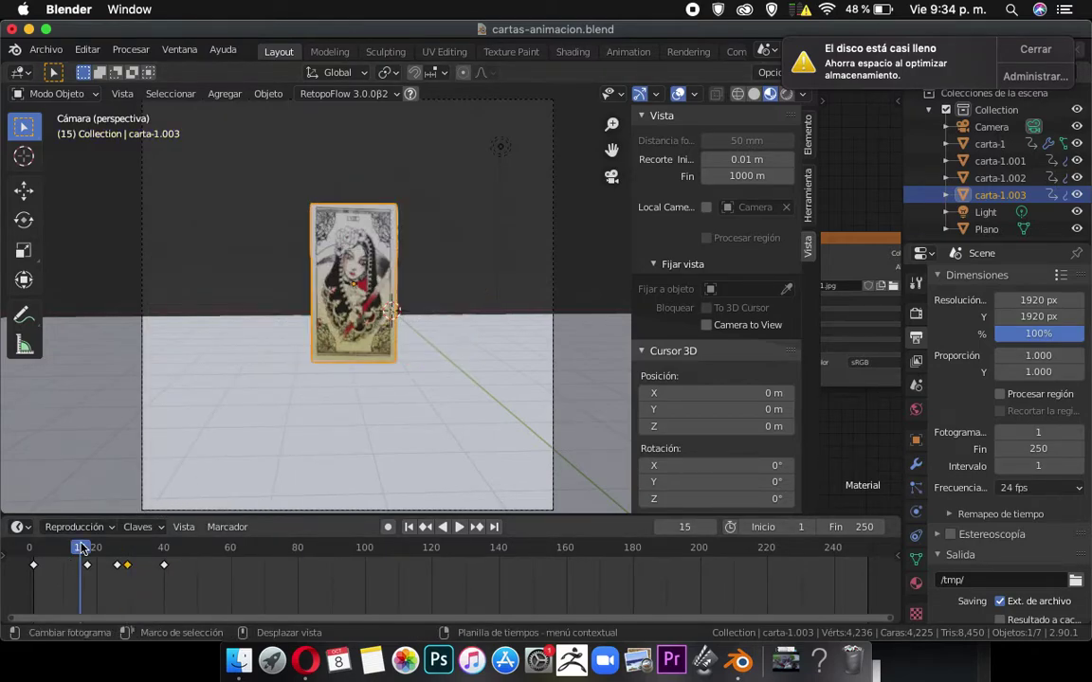
key("space")
left_click(83, 548)
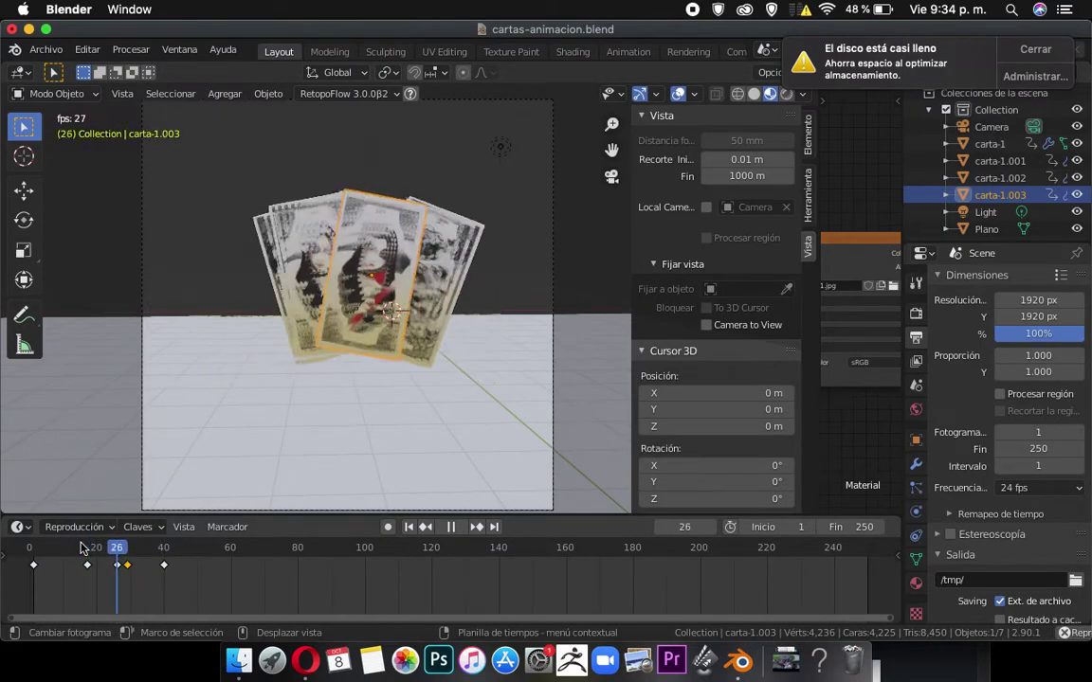
left_click(83, 547)
left_click(35, 552)
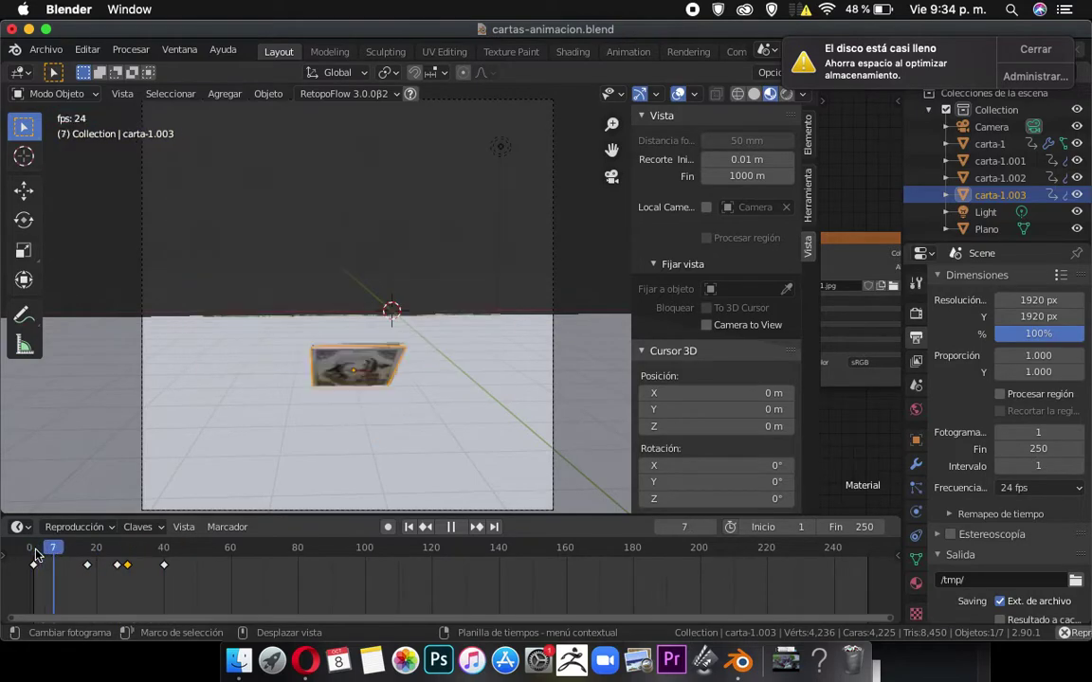
left_click(33, 555)
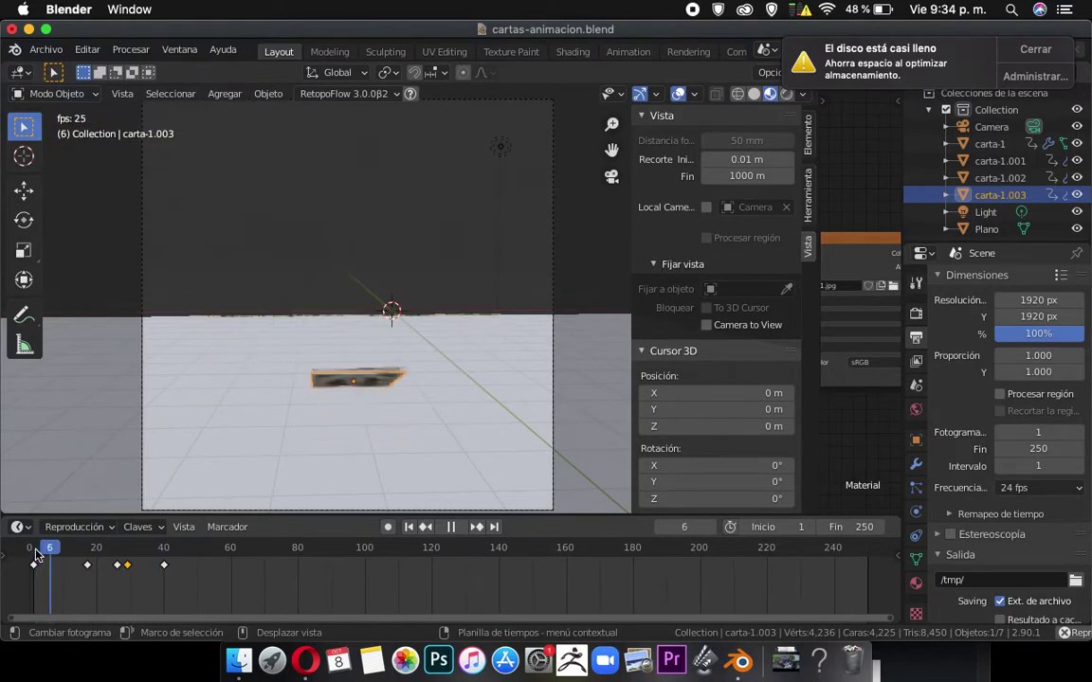
left_click(29, 558)
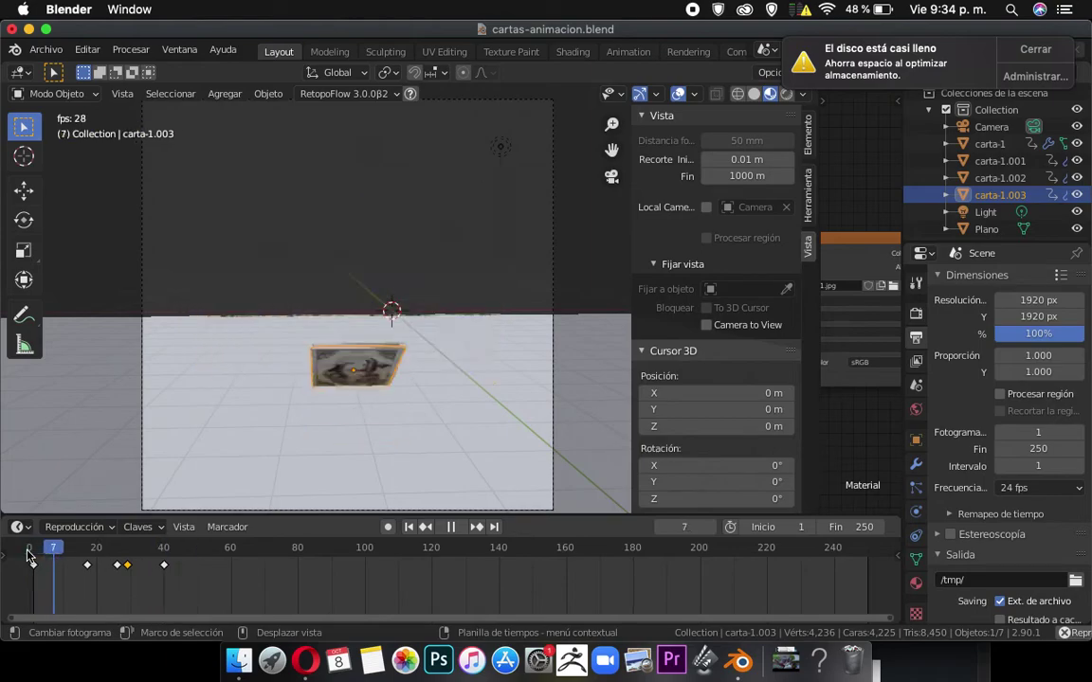
left_click(29, 558)
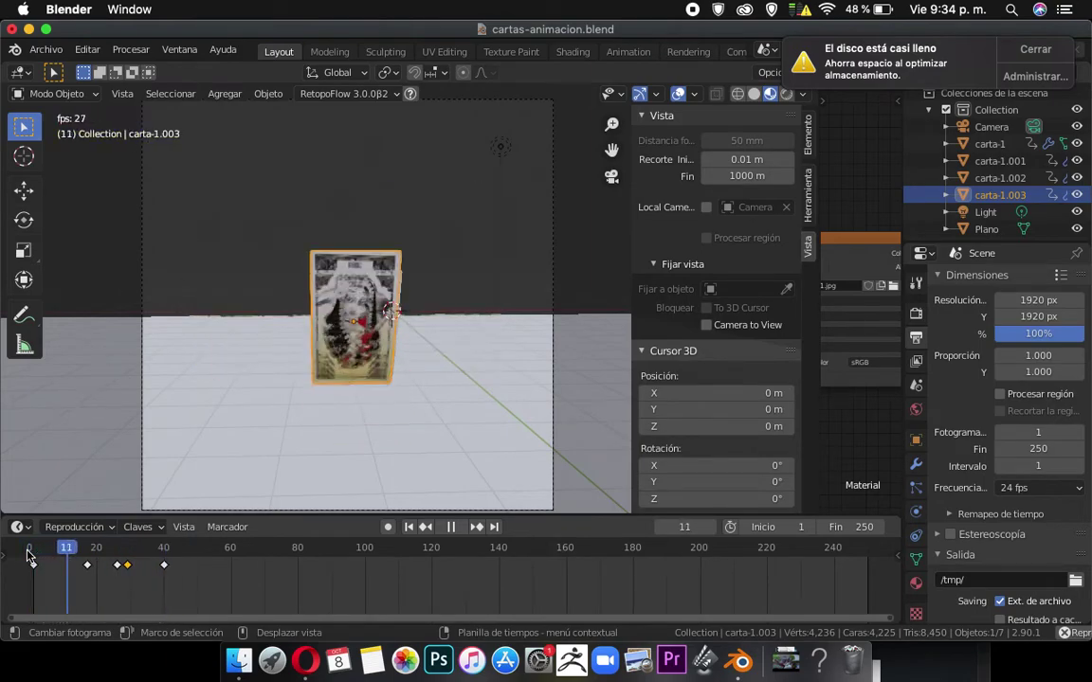
left_click(29, 558)
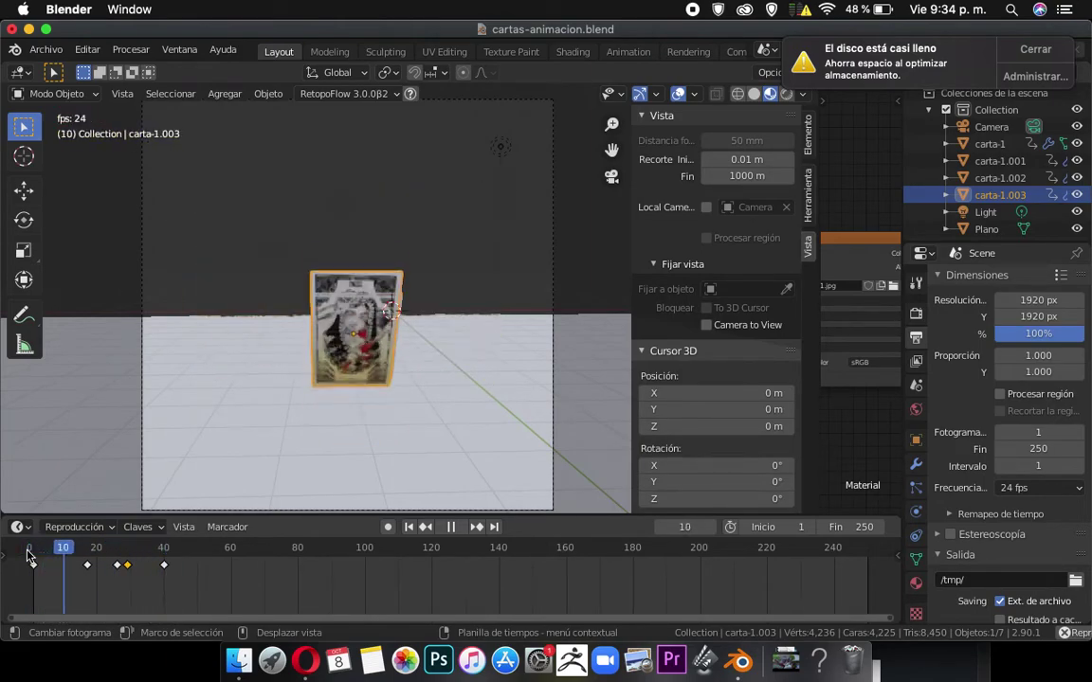
Restart the running animation from its beginning several times, watch how the cards spread, and stop playback around frame 45.
left_click(30, 558)
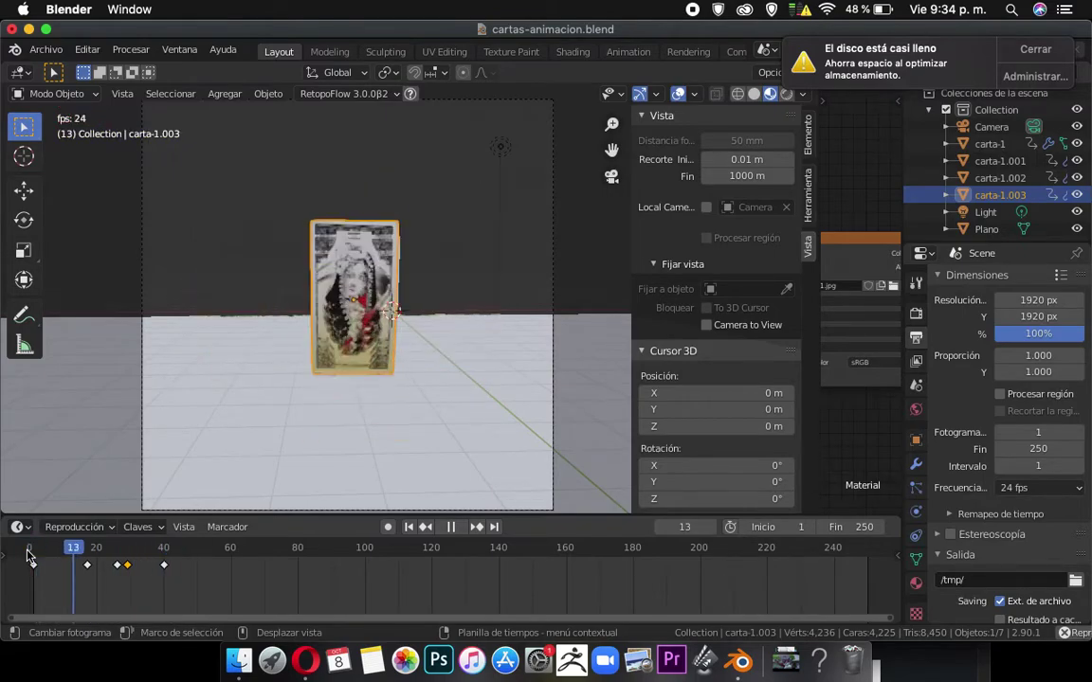
left_click(29, 558)
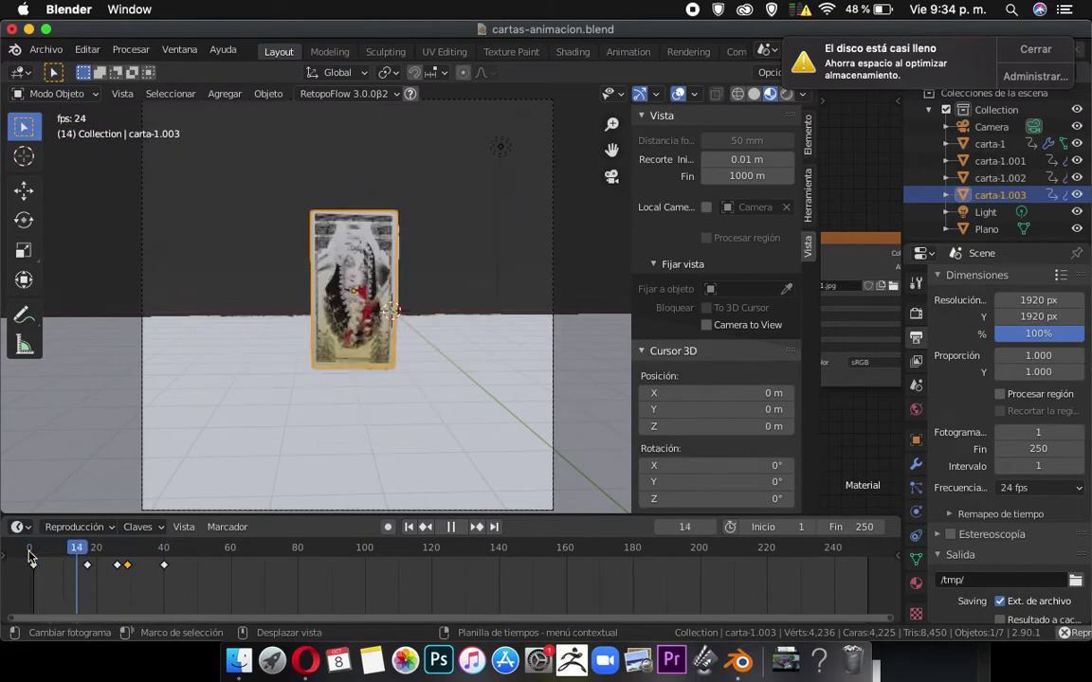
left_click(30, 559)
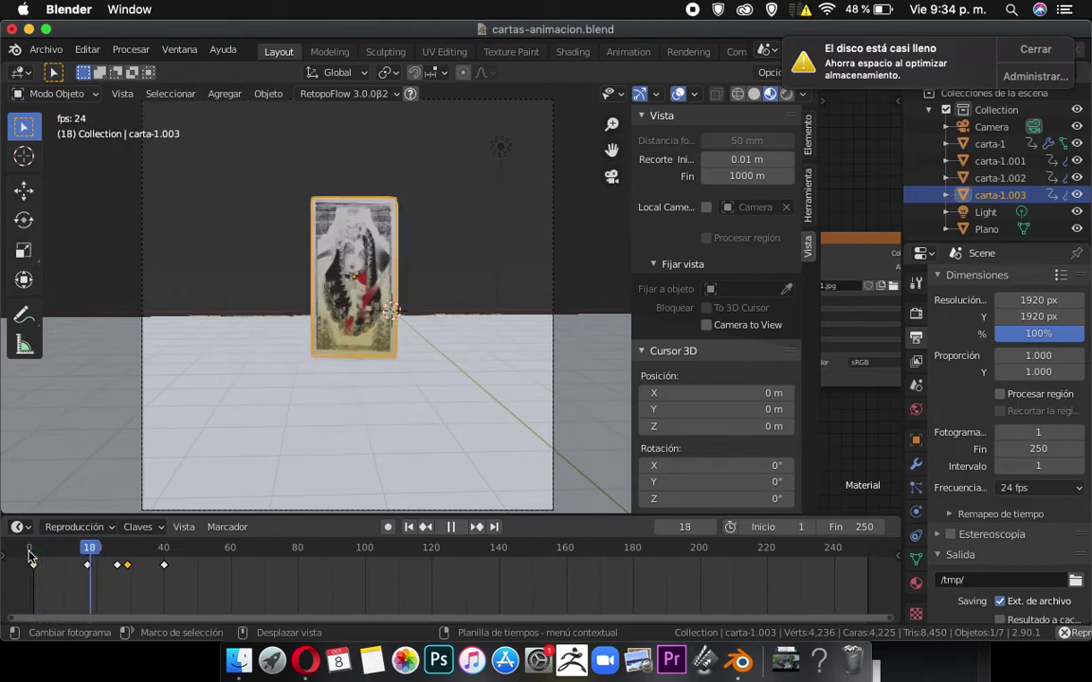
left_click(29, 558)
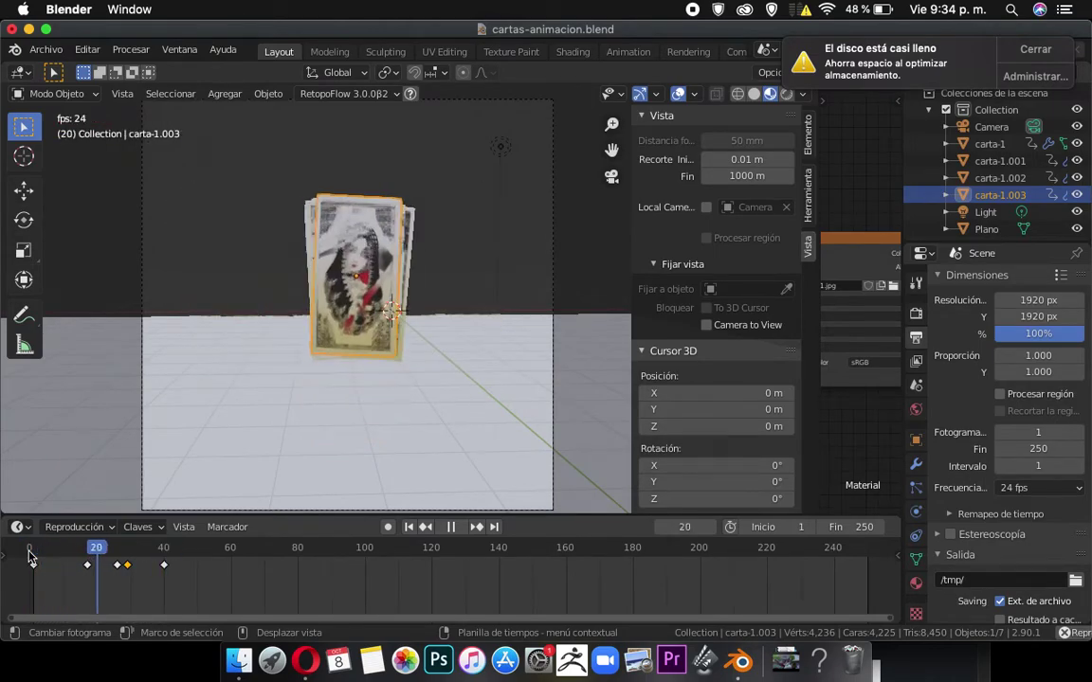
left_click(29, 558)
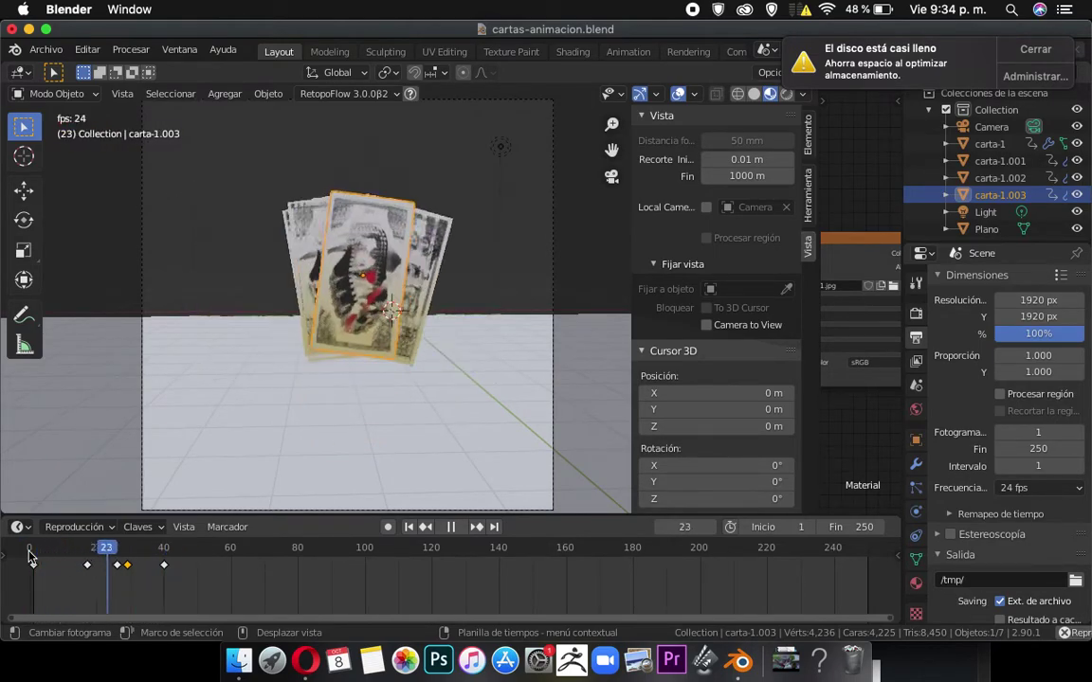
key("space")
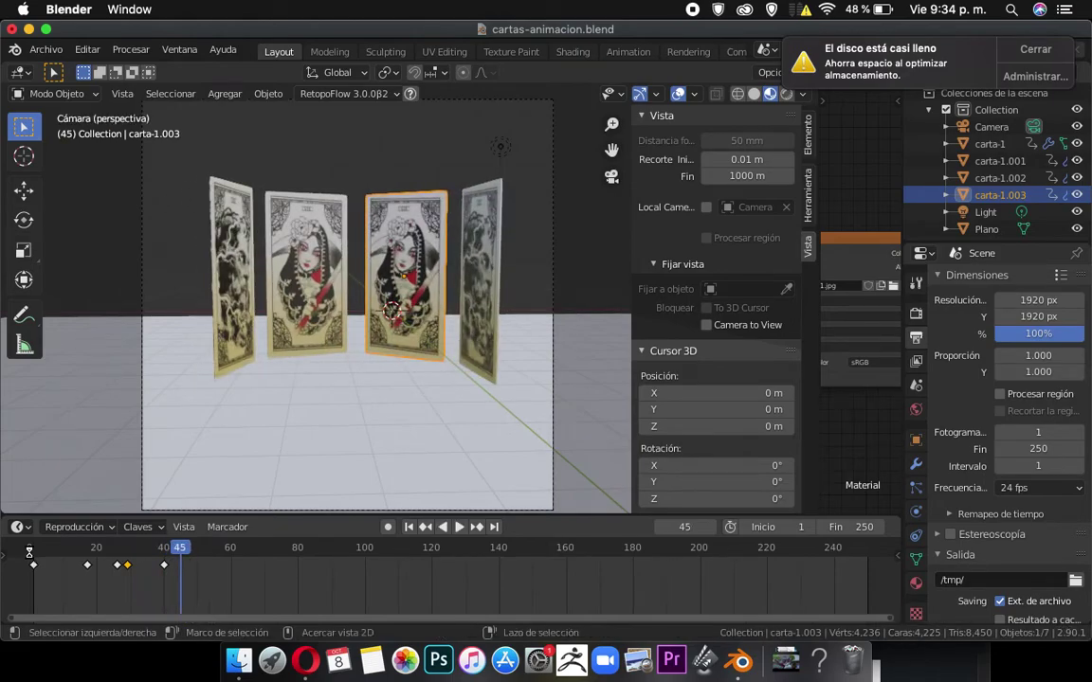
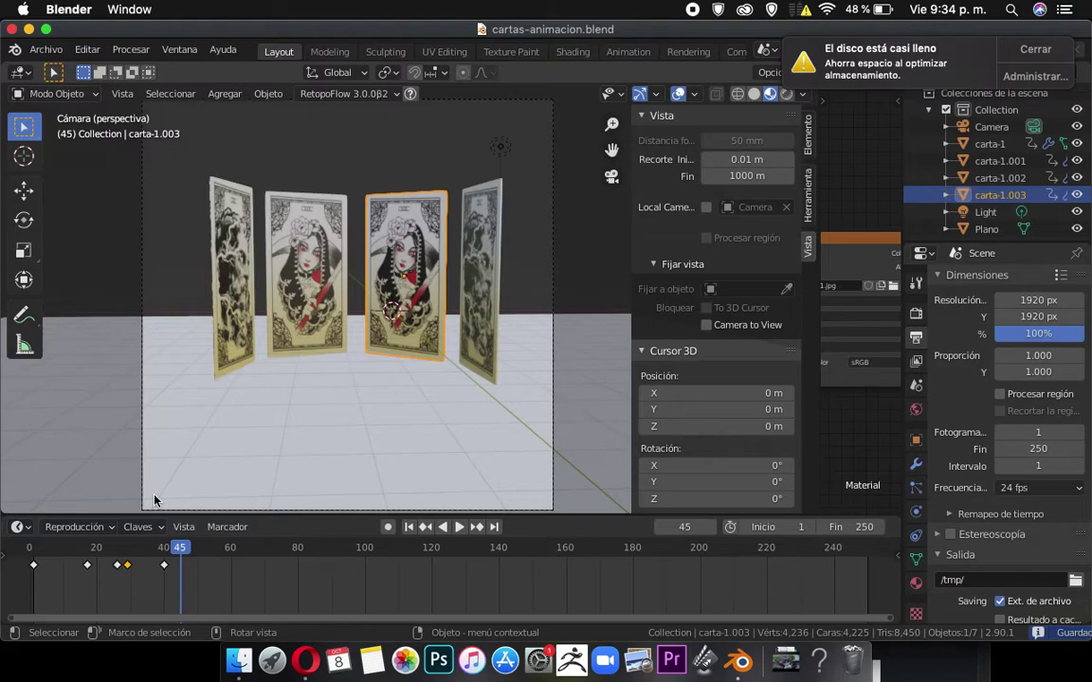
Enable automatic packing of external data into the .blend file and dismiss the disk-space notification.
left_click(45, 50)
mouse_move(86, 322)
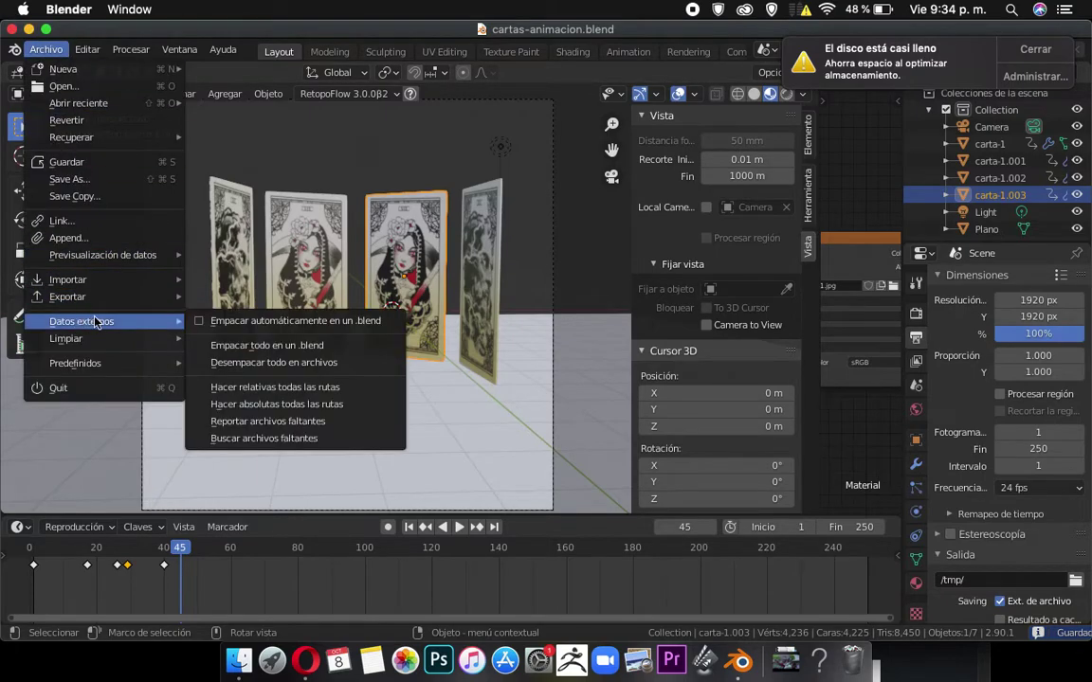
left_click(218, 320)
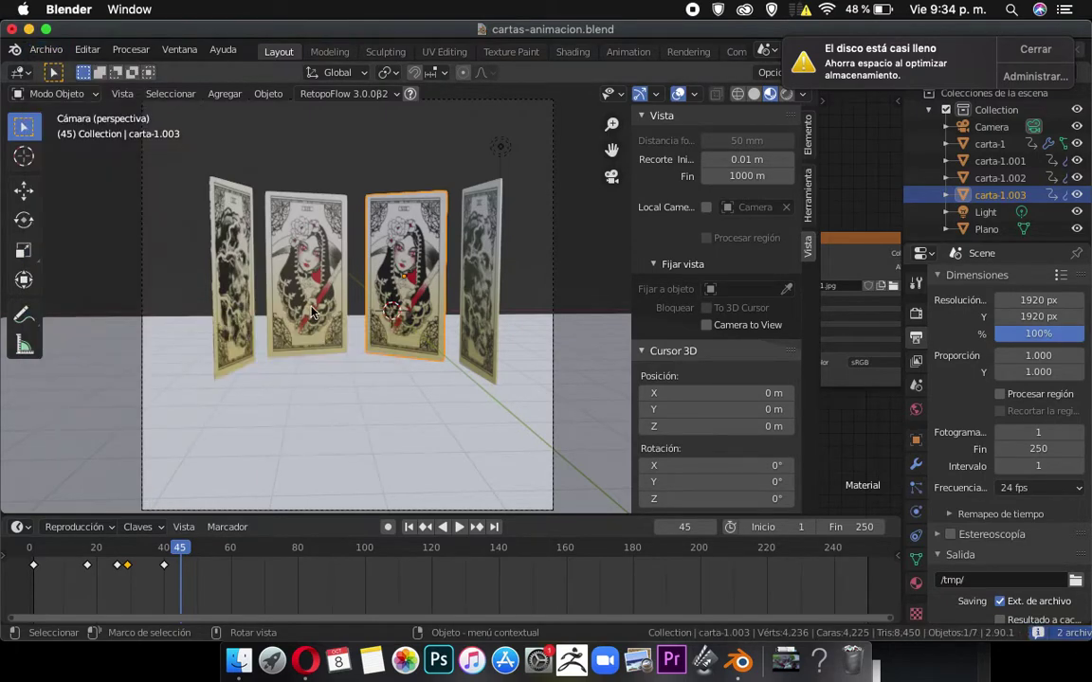
left_click(1035, 49)
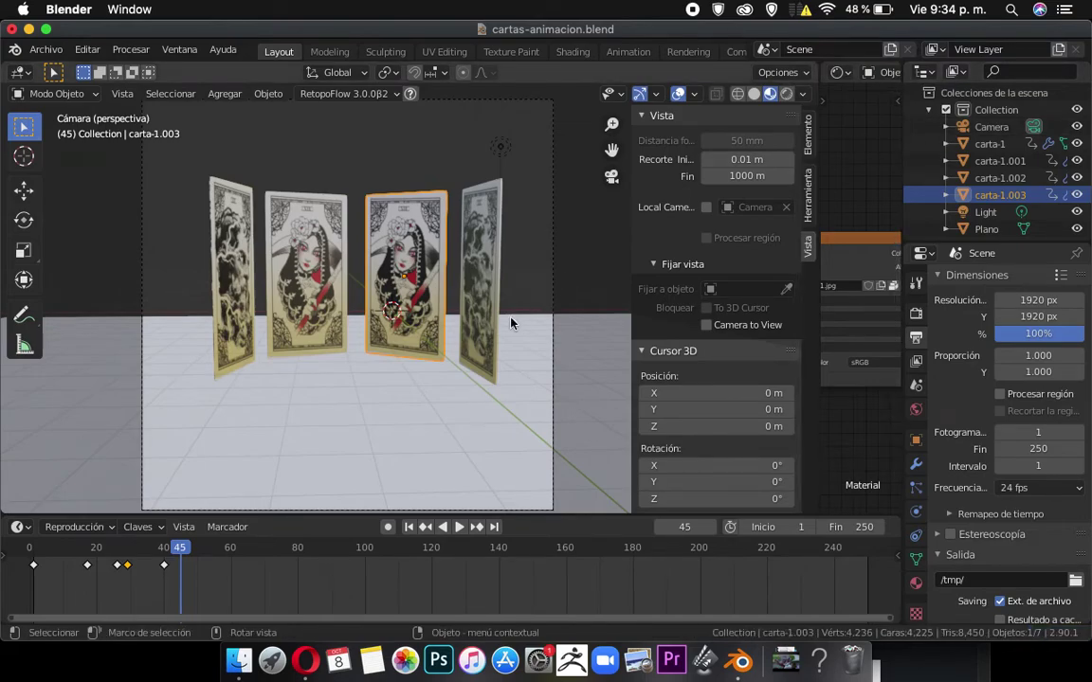
Play the card animation once from the start in the camera view and stop it at frame 52.
scroll(497, 322, "down", 2)
scroll(491, 329, "up", 2)
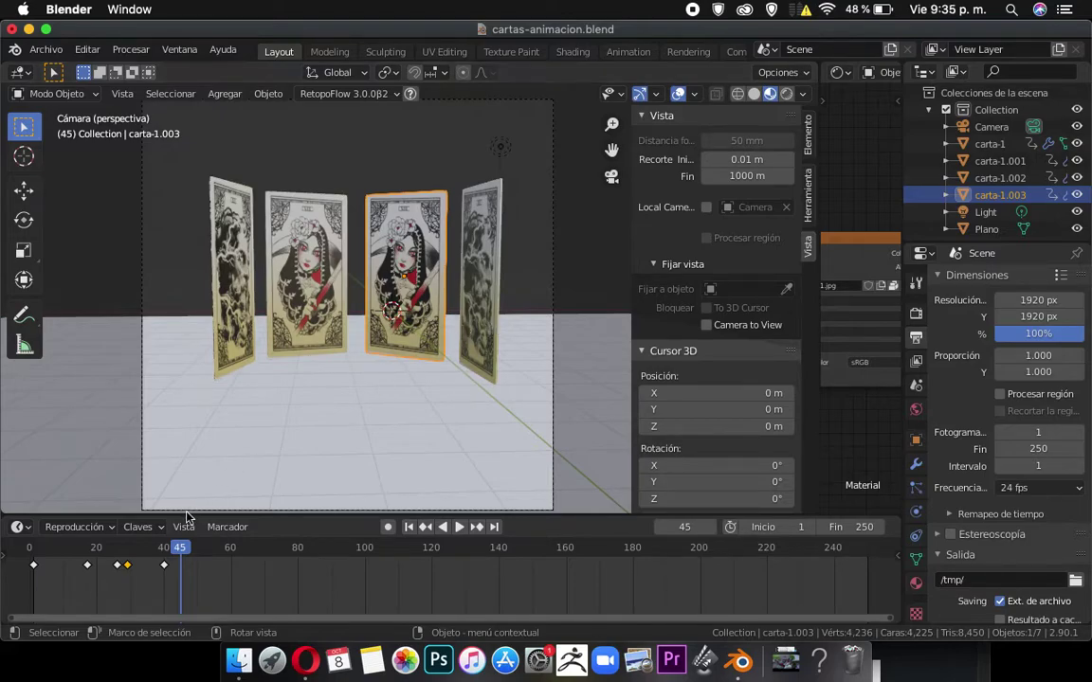
left_click(31, 554)
key("space")
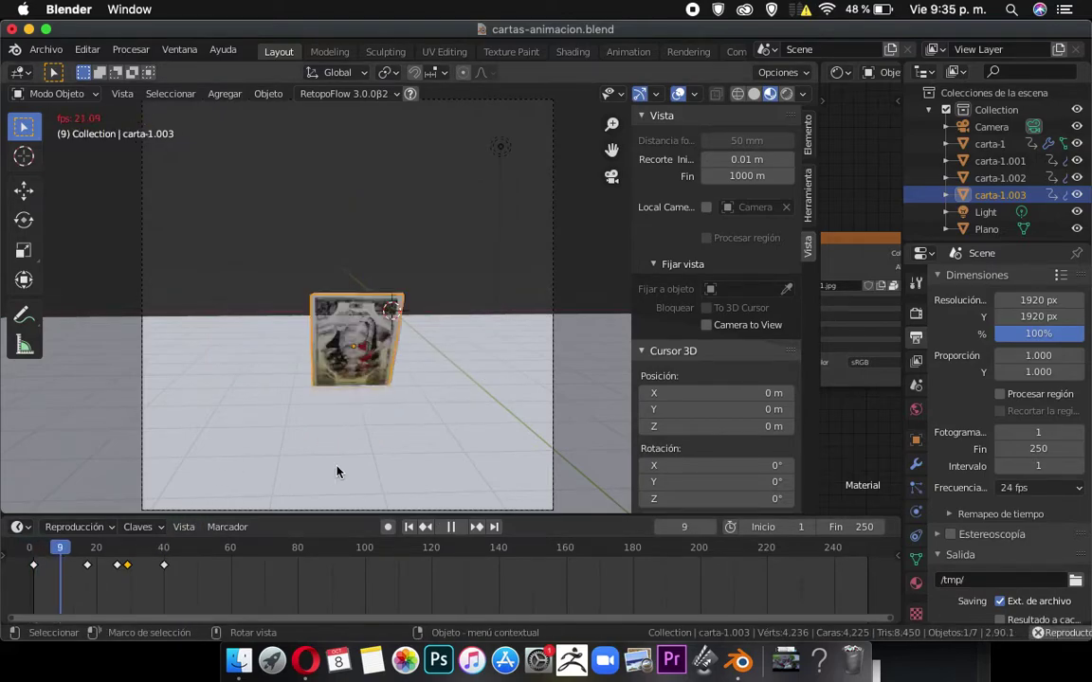
key("space")
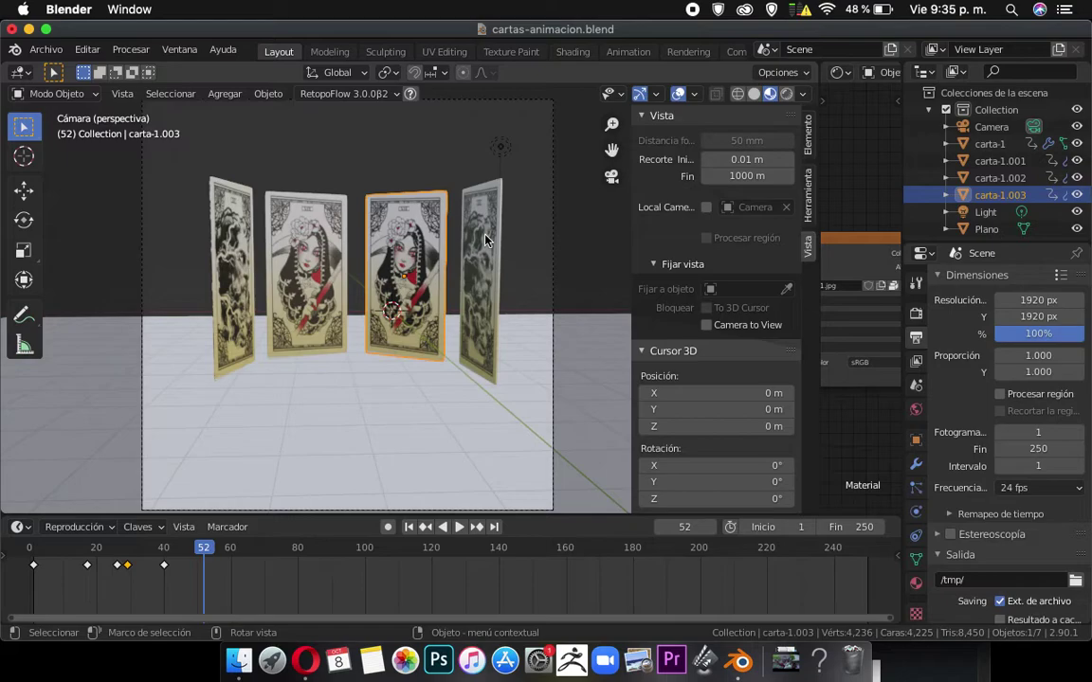
At frame 52, rotate carta-1 about 11° in the top view and move it inward, close to the outer end of carta-1.003.
key("KP_7")
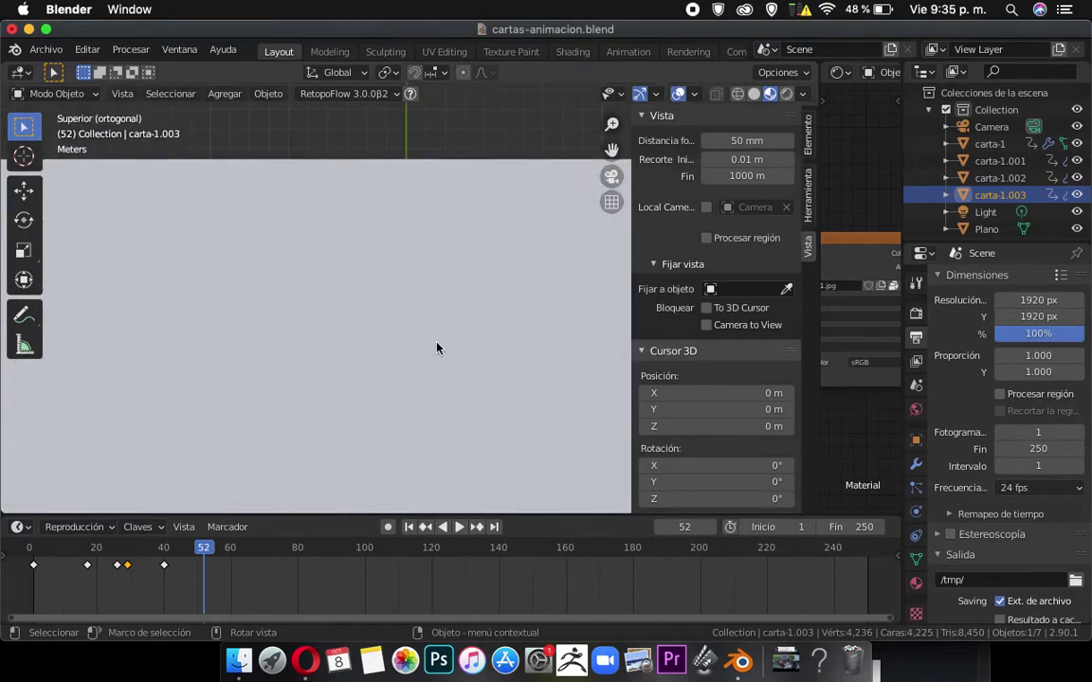
middle_click_drag(456, 366, 450, 402)
key("KP_0")
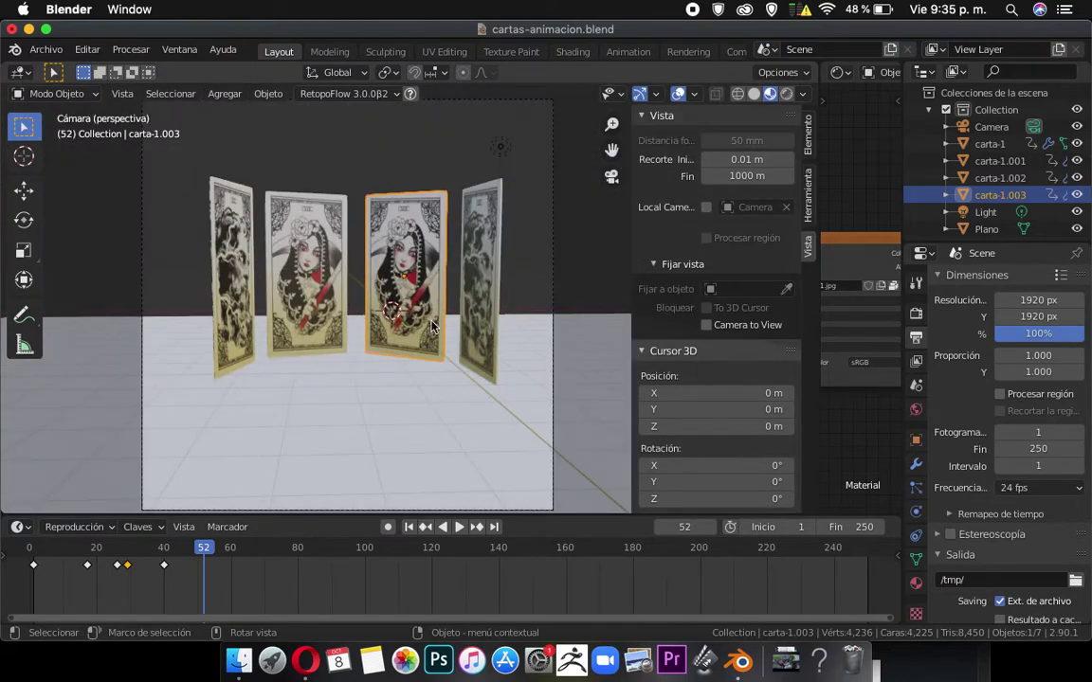
key("KP_7")
scroll(408, 431, "down", 5)
scroll(424, 339, "down", 3, "shift")
middle_click_drag(474, 289, 491, 316)
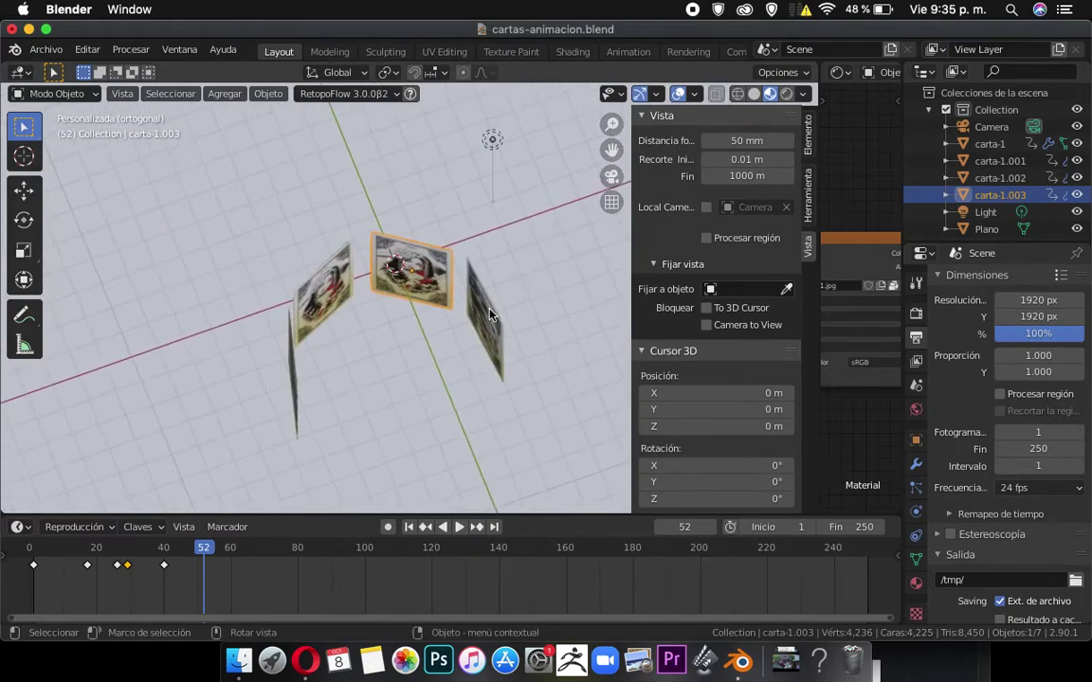
left_click(490, 318)
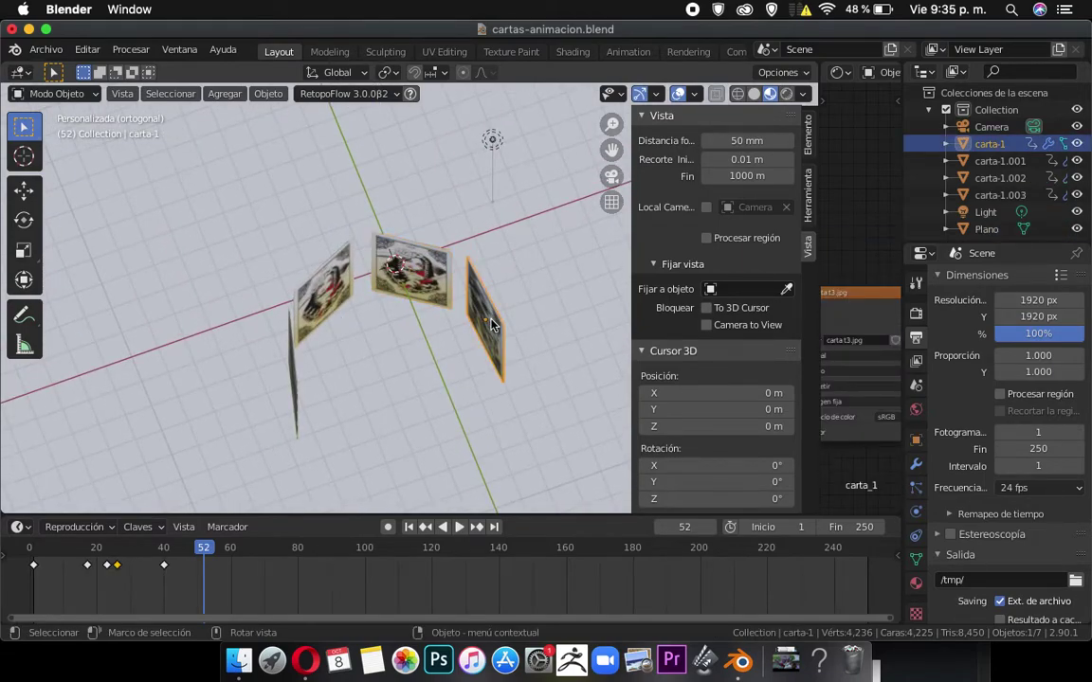
key("KP_7")
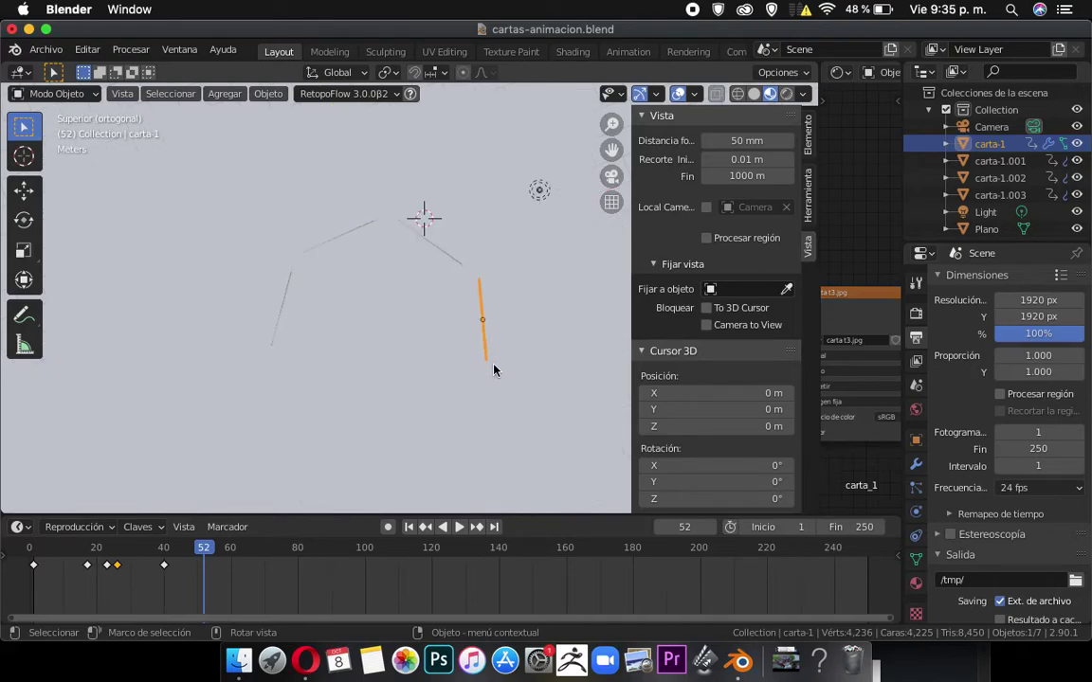
scroll(494, 374, "up", 1)
key("r")
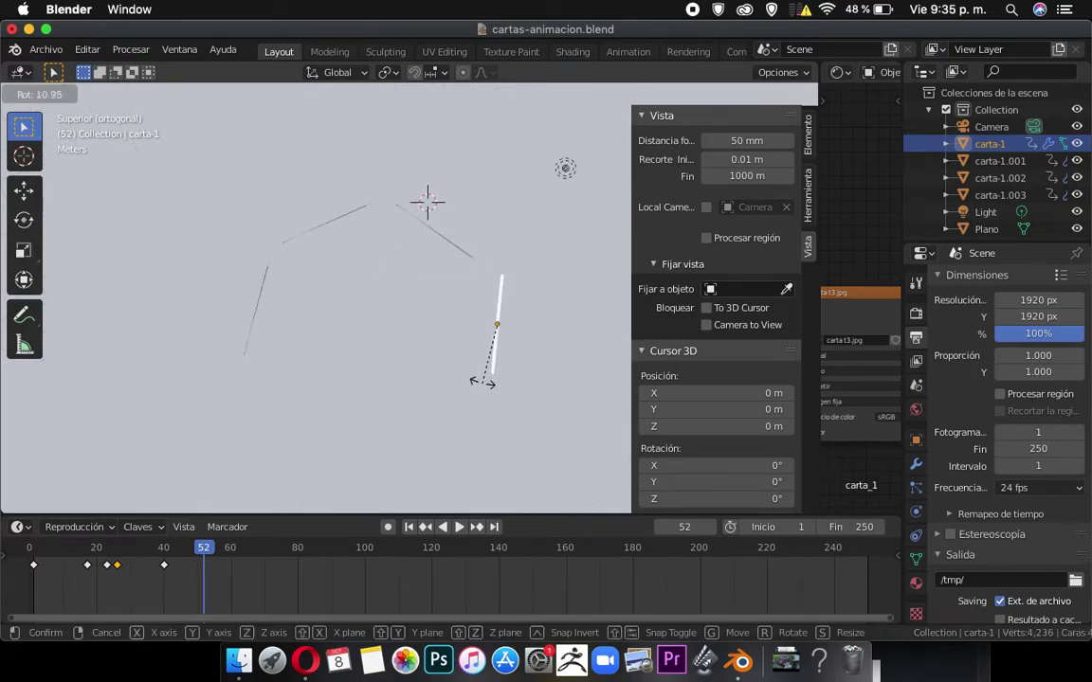
left_click(488, 371)
key("g")
left_click(466, 369)
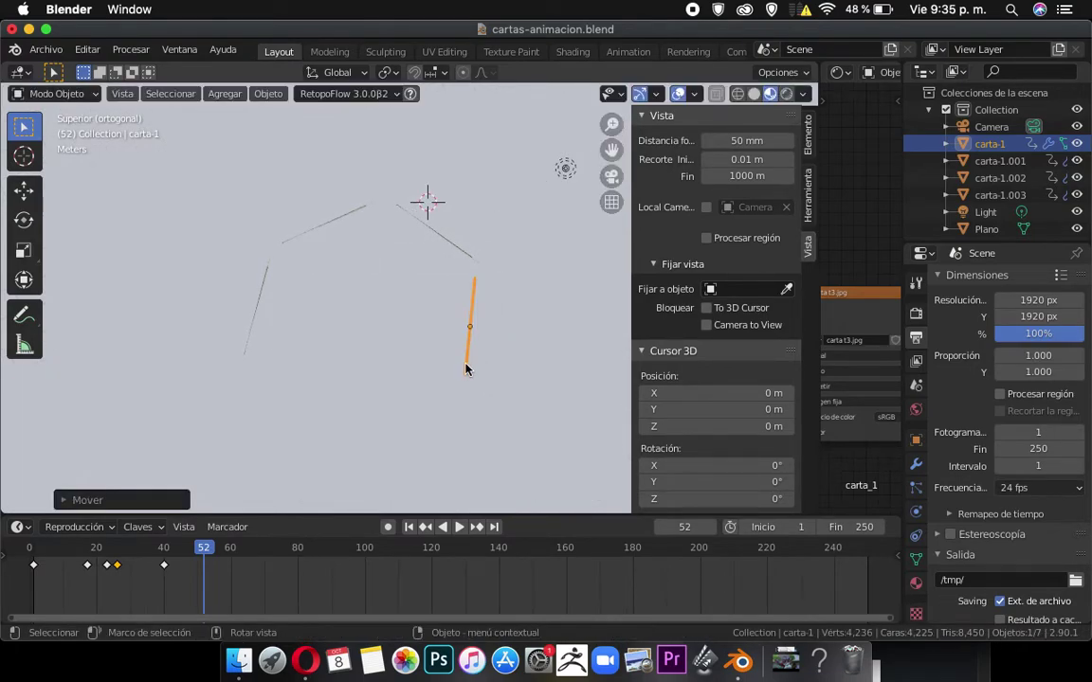
Rotate carta-1.002 in the top view so its front end turns inward, and move it about 0.25 m toward the row's centre.
left_click(261, 315)
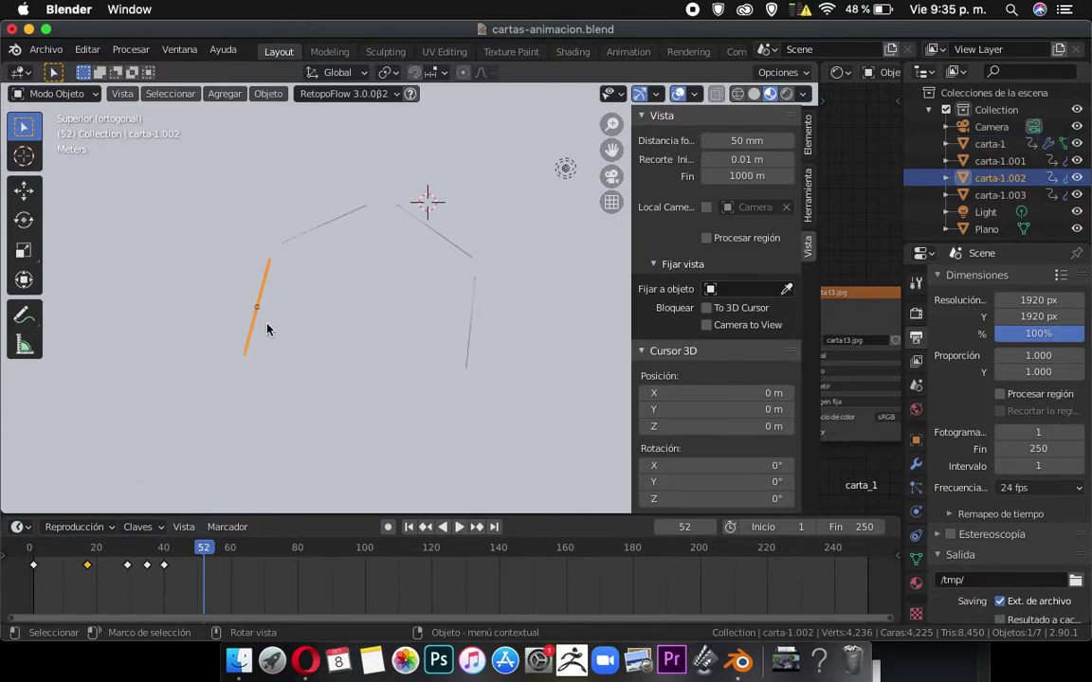
key("r")
key("Escape")
key("r")
left_click(317, 349)
key("g")
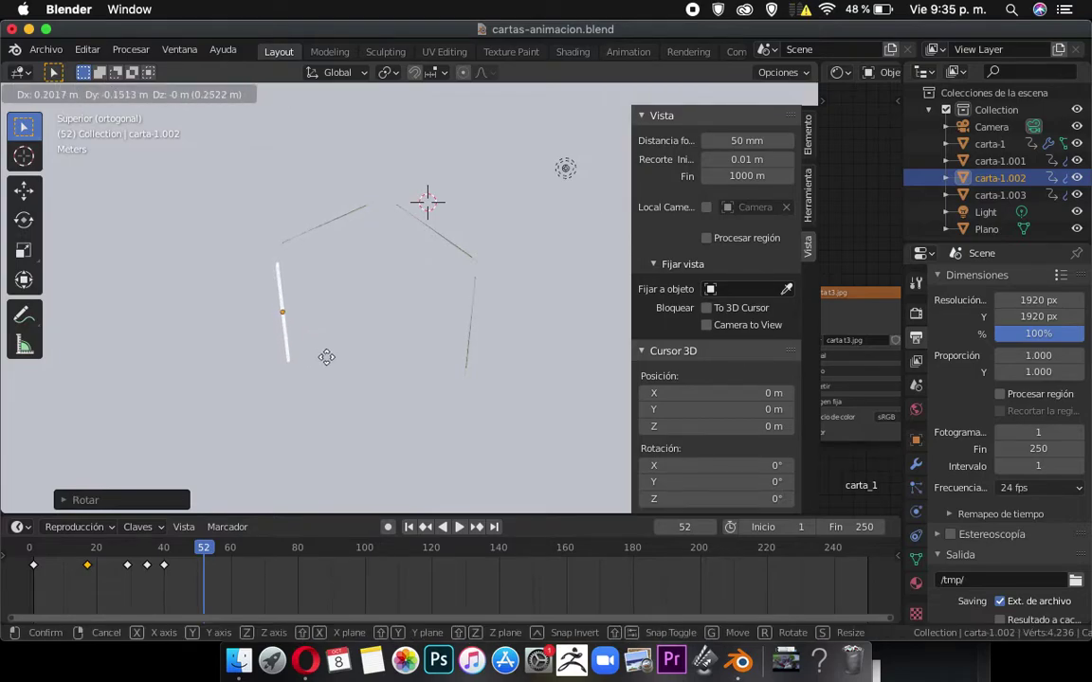
left_click(326, 357)
From the camera view, rotate carta-1 about -15° around global Z and move it inward so it overlaps the edge of carta-1.003.
middle_click_drag(378, 312, 335, 227)
key("KP_0")
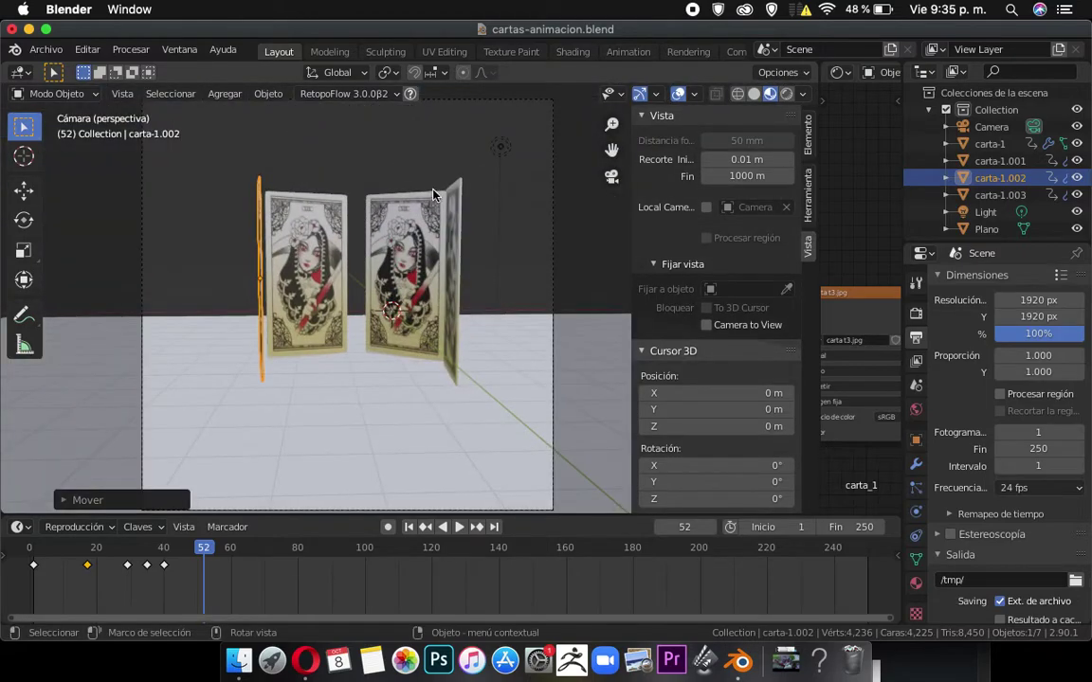
left_click(455, 244)
key("r")
key("z")
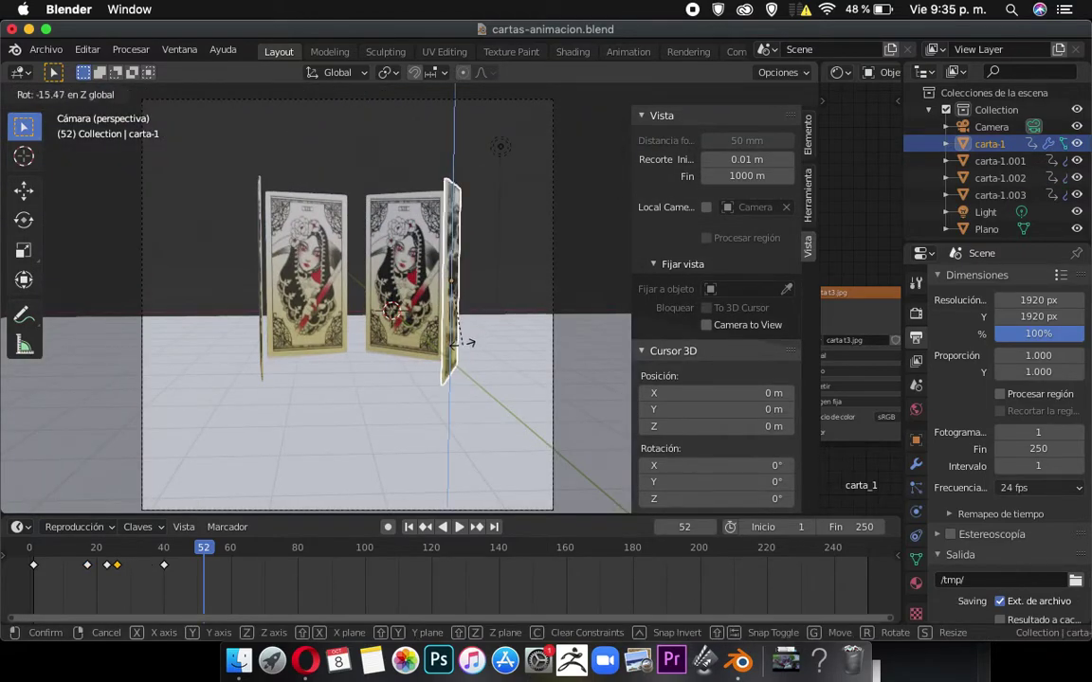
left_click(463, 342)
key("g")
left_click(449, 355)
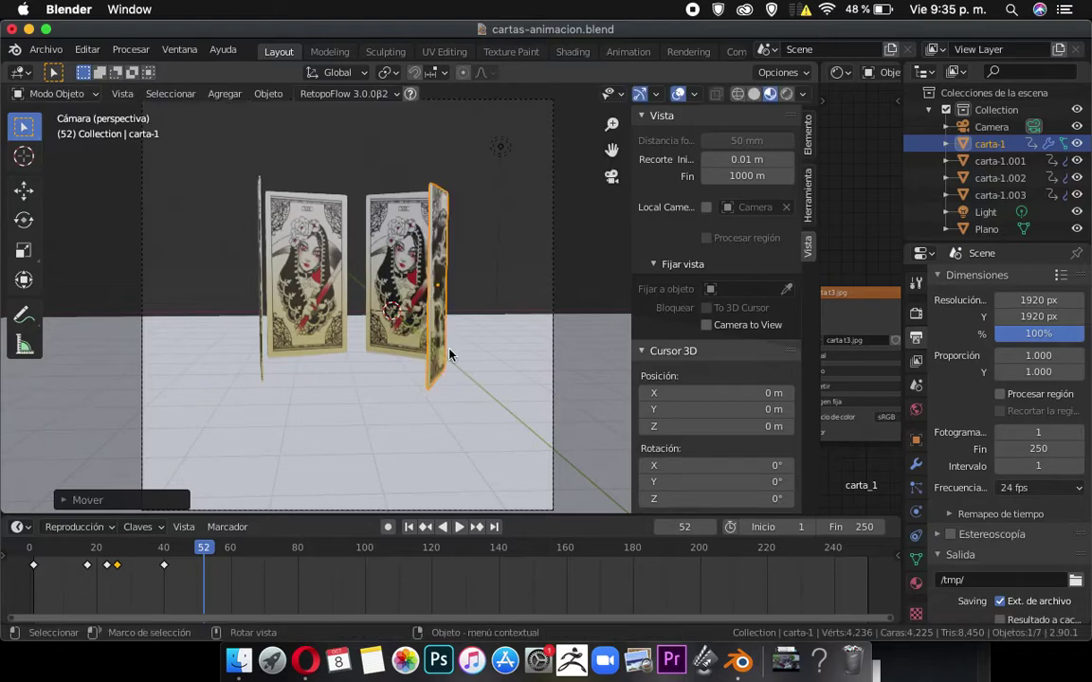
key("g")
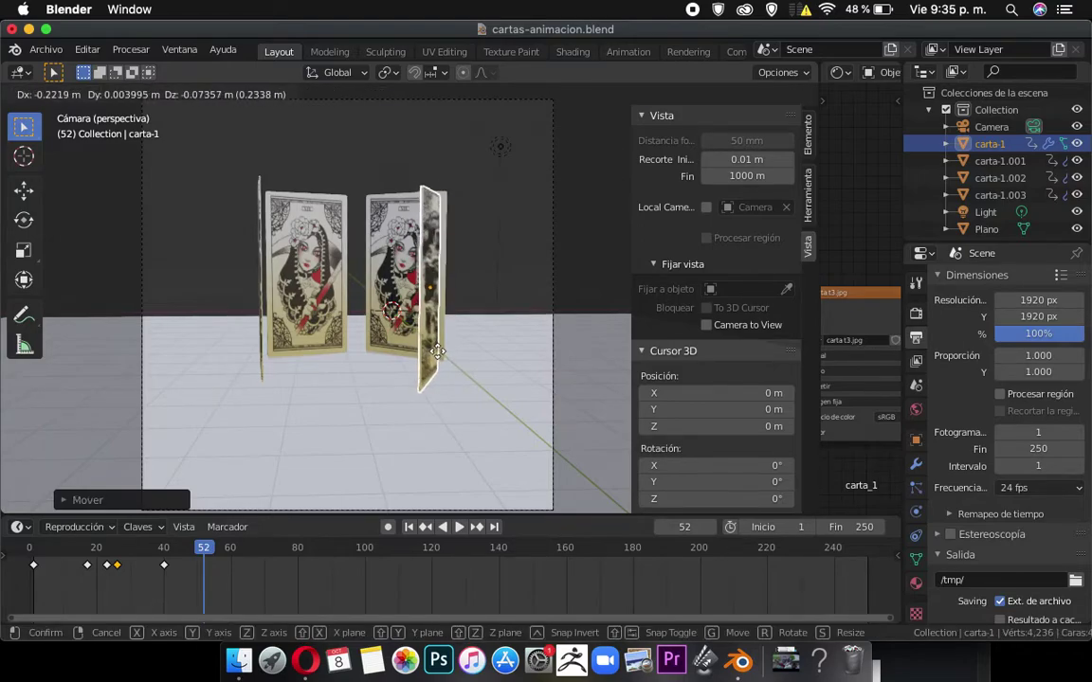
left_click(438, 353)
Rotate carta-1.002 about 15° around global Z and move it about 0.7 m inward, in front of carta-1.001's outer edge.
middle_click_drag(252, 277, 275, 276)
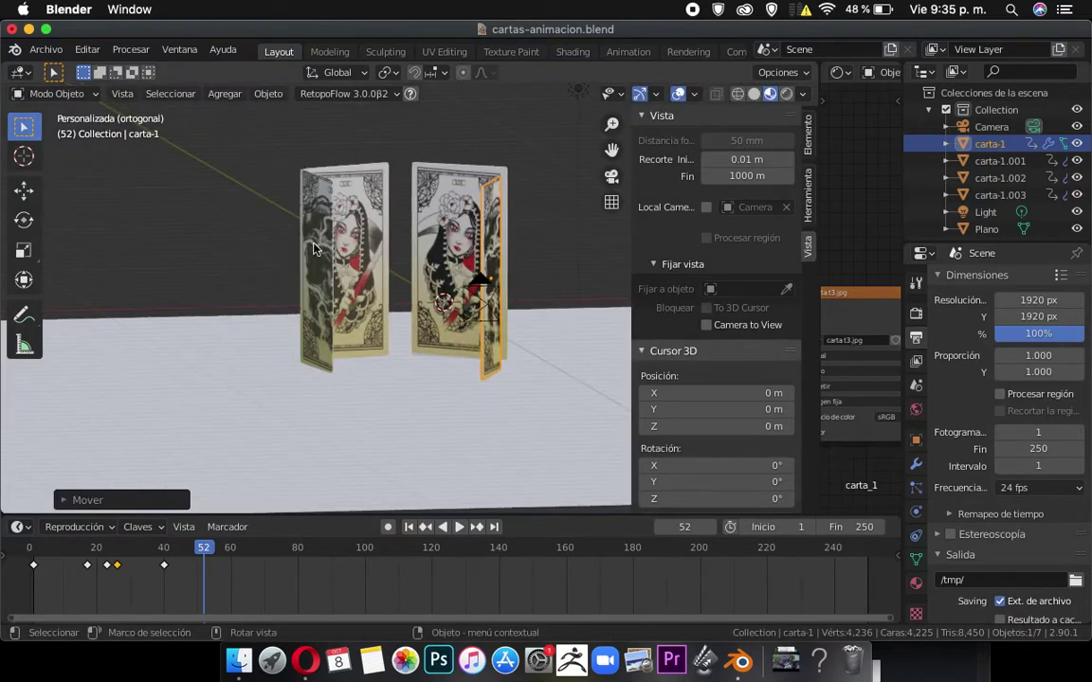
left_click(316, 249)
key("KP_5")
key("KP_0")
key("r")
key("z")
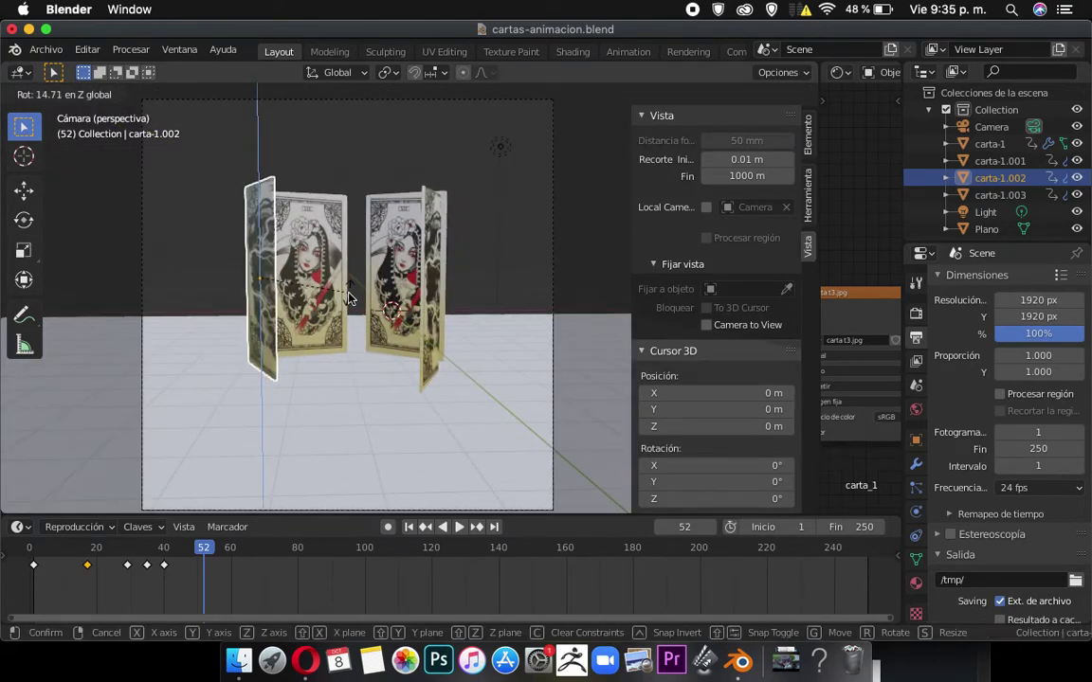
left_click(349, 298)
key("g")
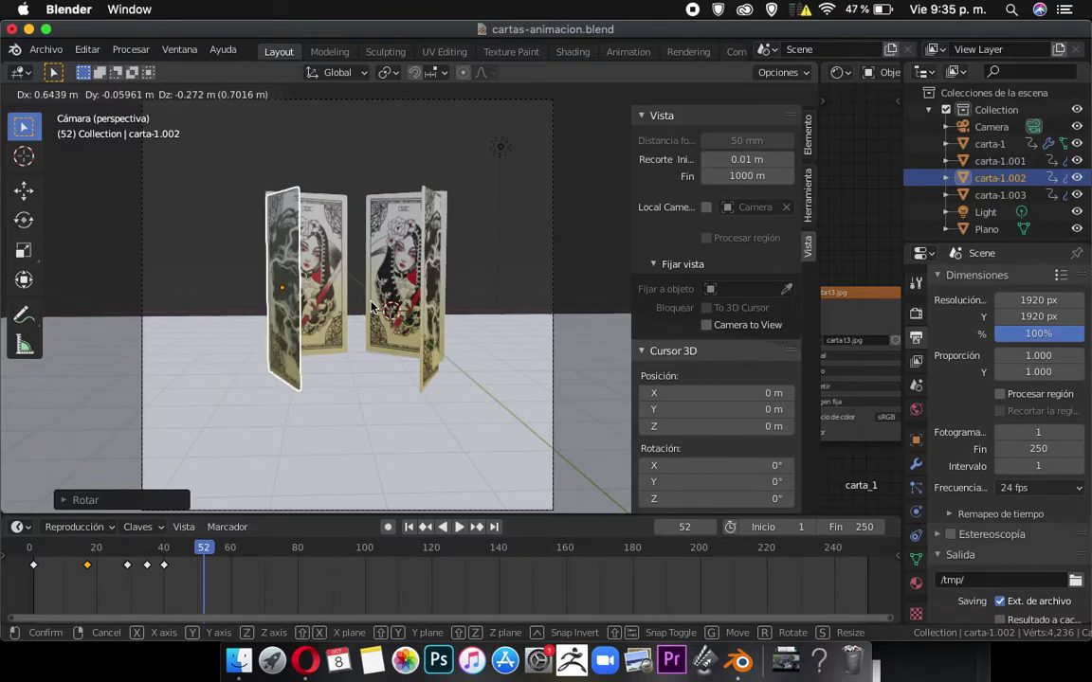
left_click(372, 306)
Move carta-1 about 0.15 m back outward to align it with the outer edge of carta-1.003.
left_click(437, 265)
key("g")
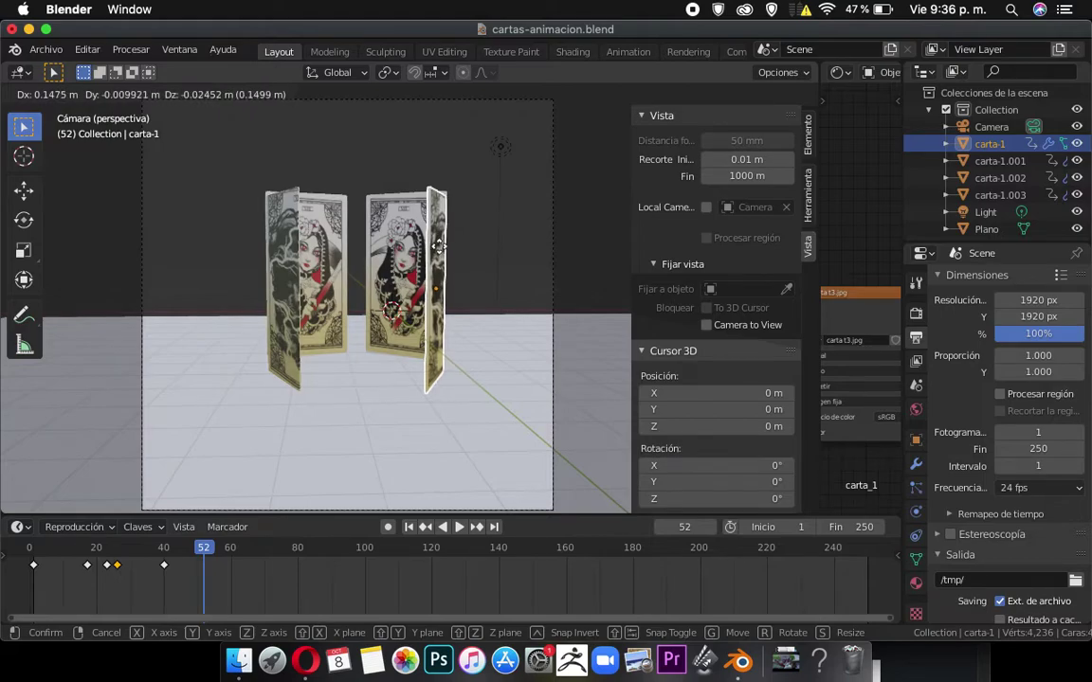
left_click(439, 249)
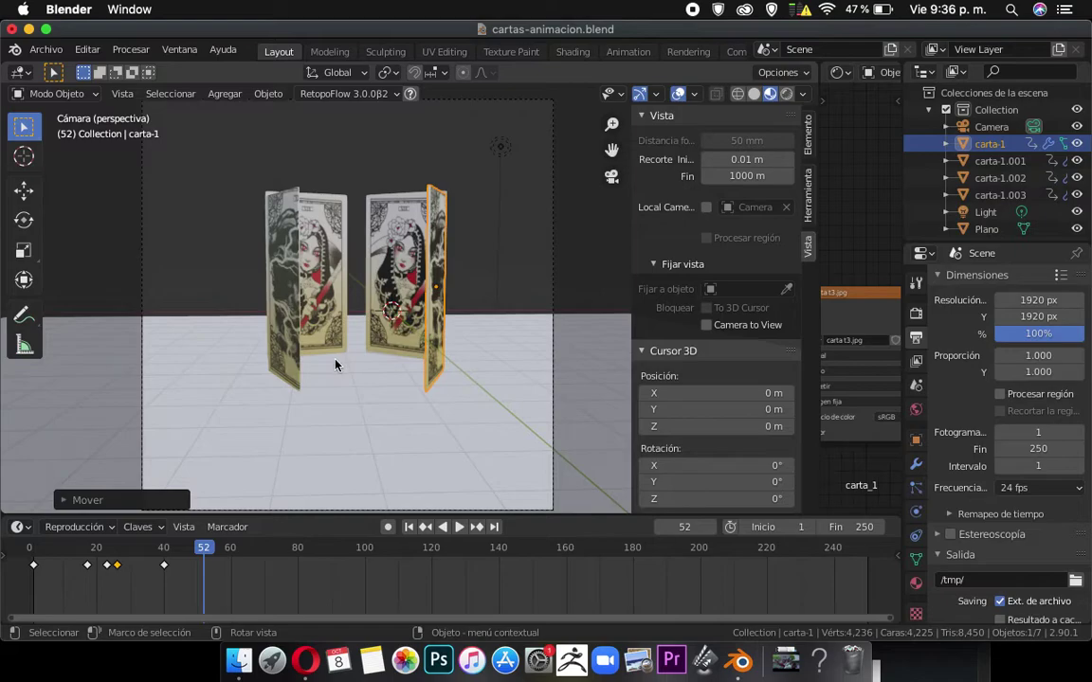
Select all four cards and insert a keyframe for their closed-in arrangement at frame 52.
left_click(279, 260, "shift")
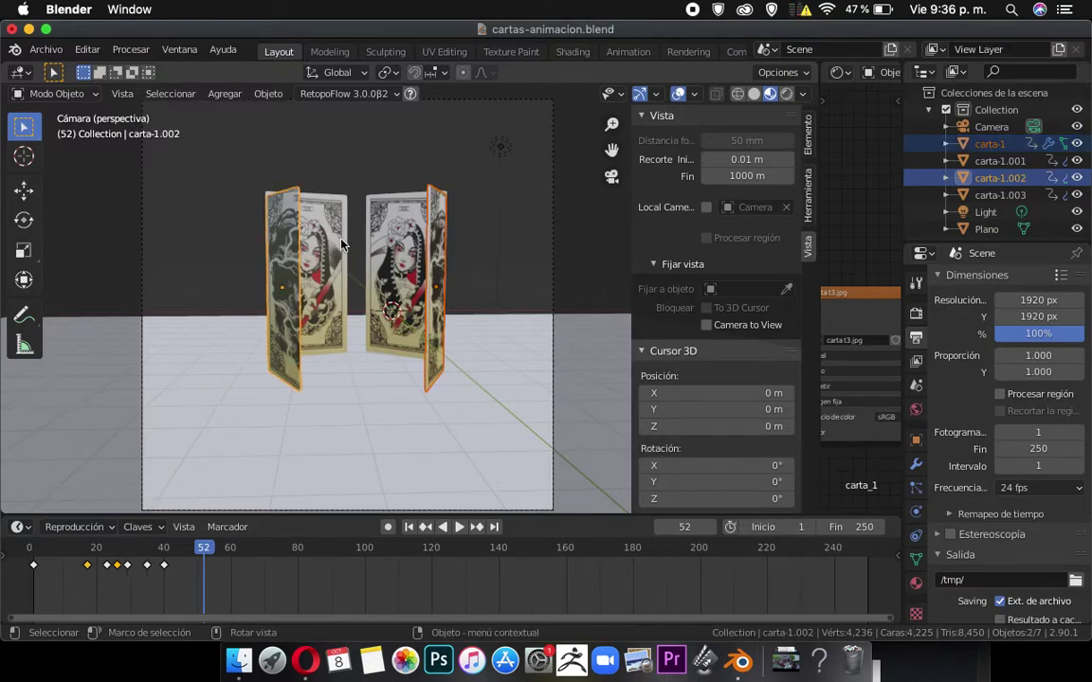
left_click(379, 240, "shift")
left_click(325, 235, "shift")
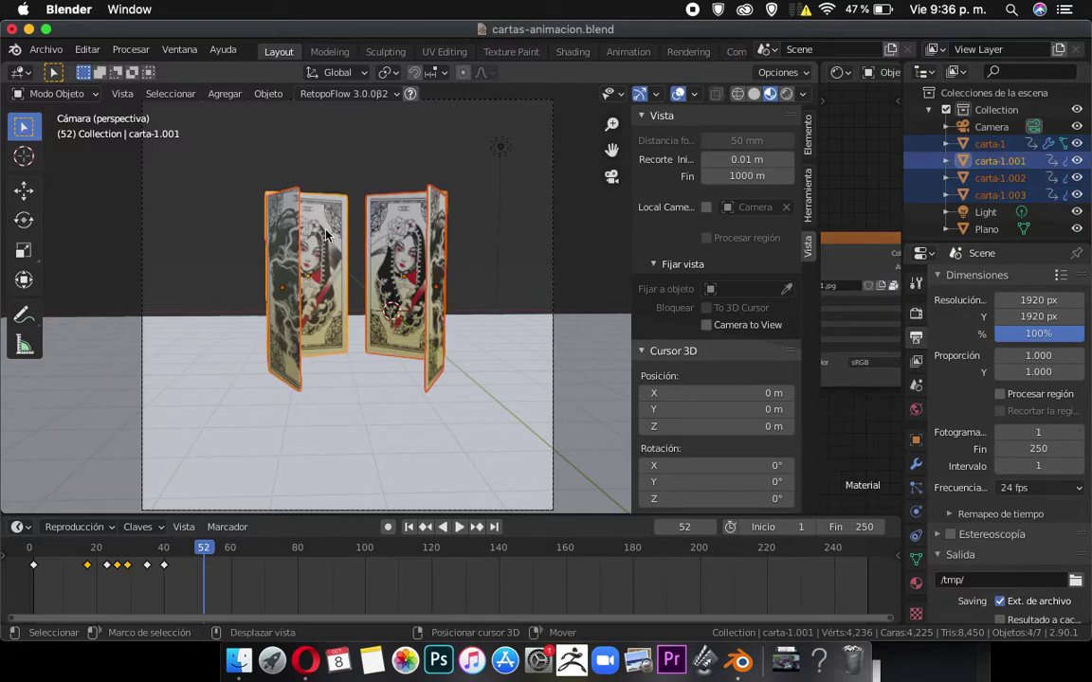
key("i")
left_click(325, 232)
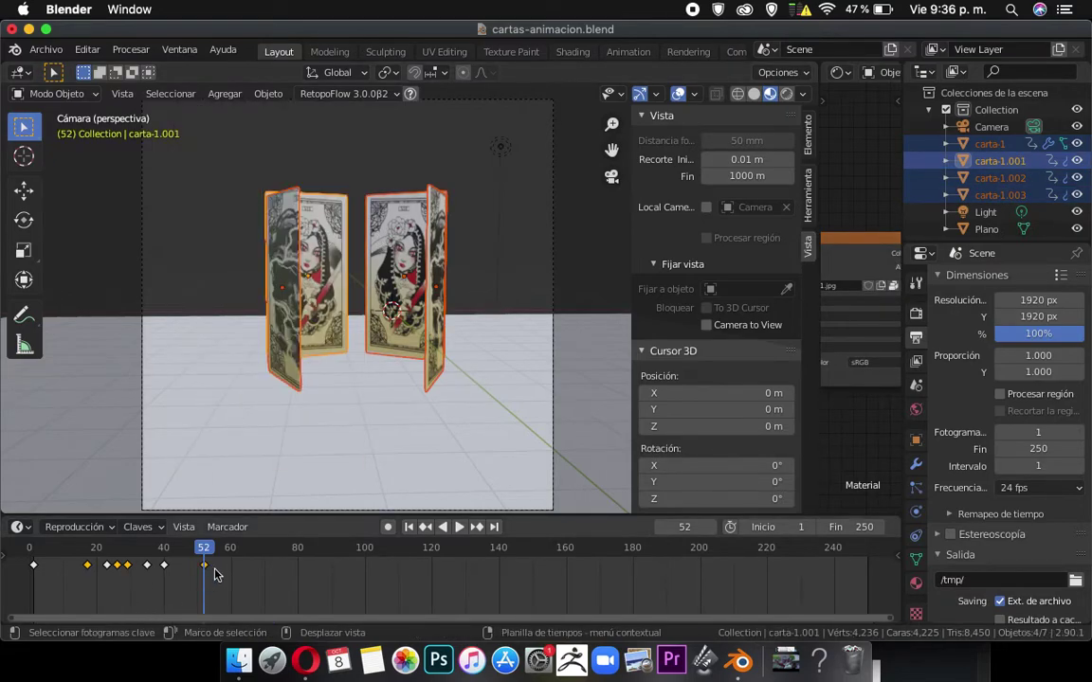
Play the animation from around frames 40, 35 and 22 to check how the cards move into the frame 52 pose.
left_click(165, 557)
key("space")
left_click(147, 556)
key("space")
left_click(104, 551)
key("space")
key("space")
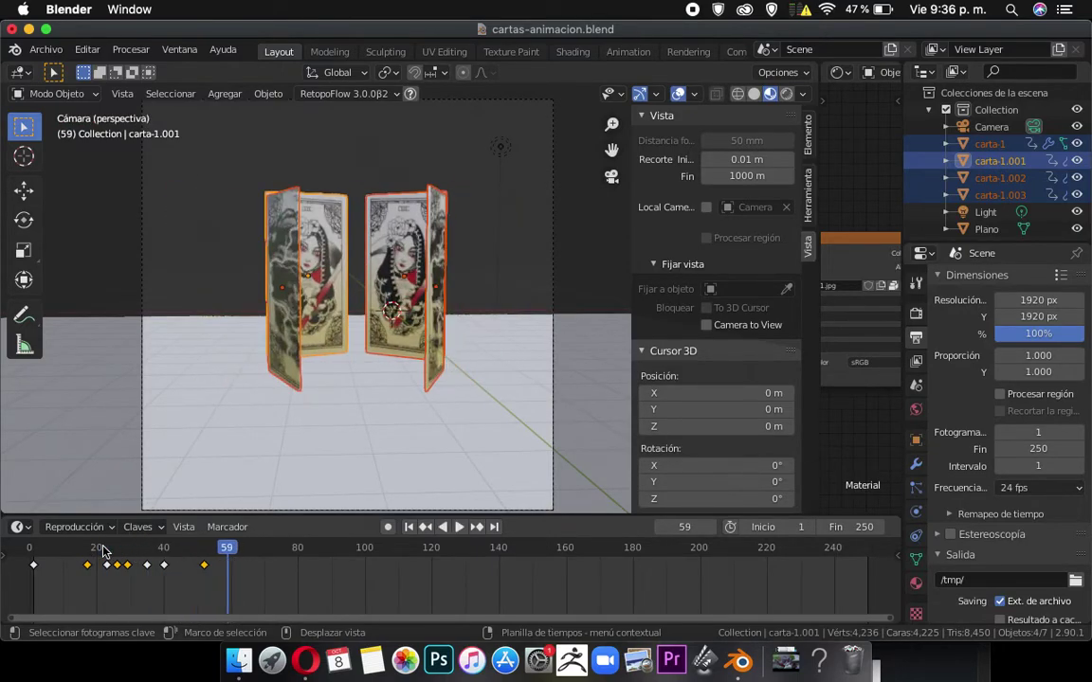
Play the animation from the first frame to check how the cards move into the closed-in pose.
left_click(104, 550)
left_click(38, 551)
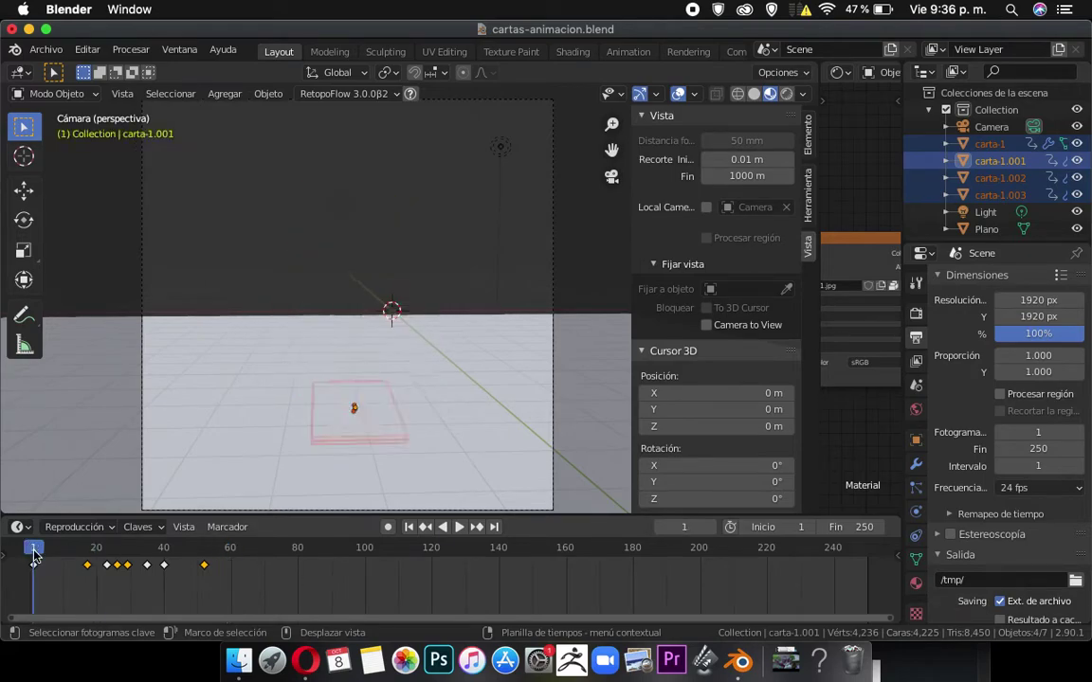
key("space")
left_click(39, 551)
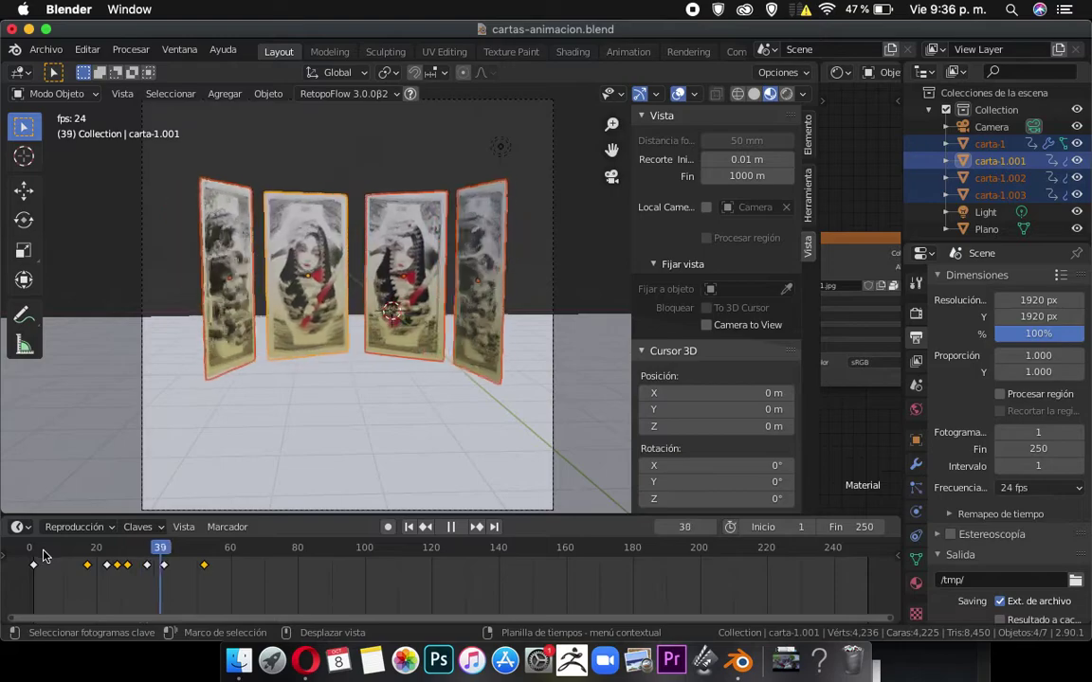
key("space")
Move the closed-in pose keyframe to frame 48 and replay the animation from near the start to check its timing.
left_click(205, 567)
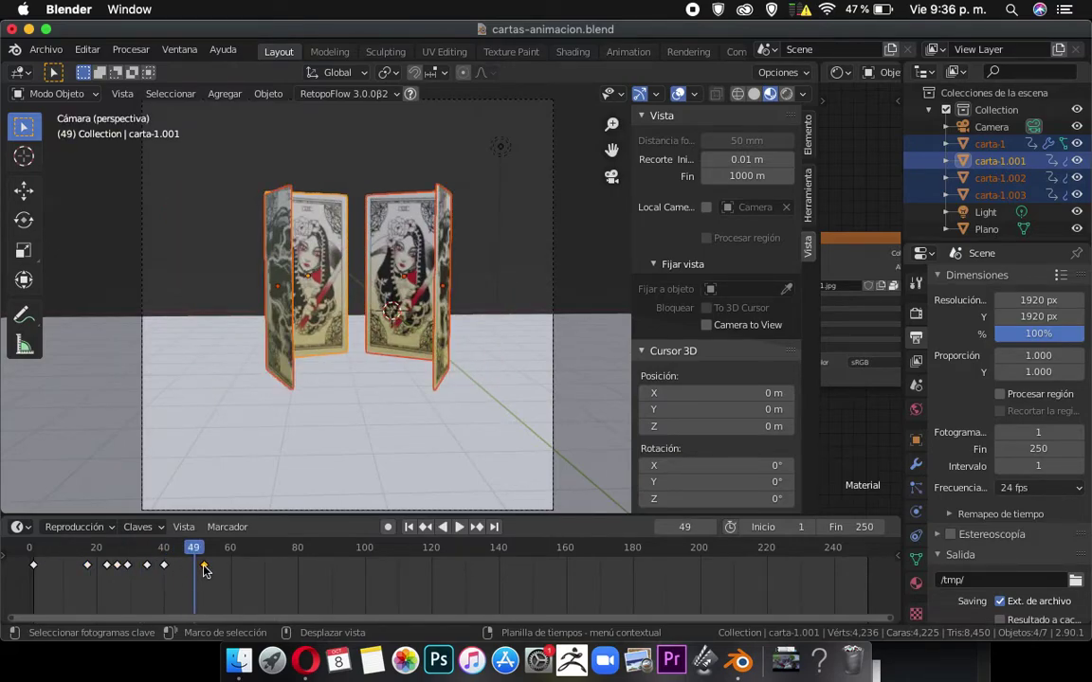
key("g")
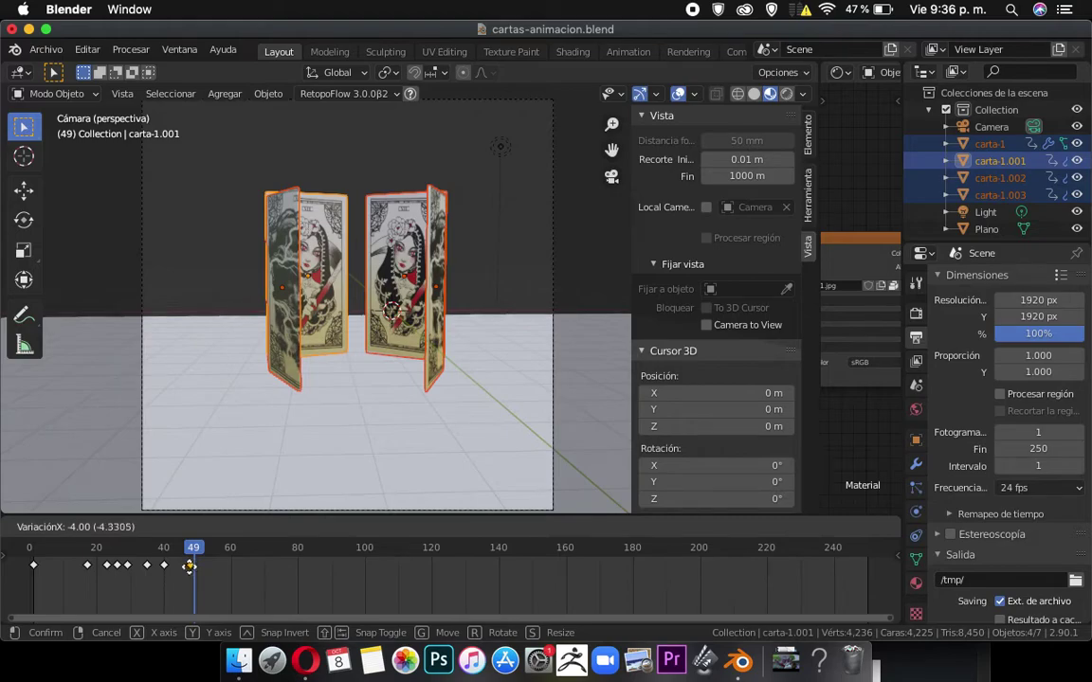
left_click(190, 566)
left_click(43, 548)
key("space")
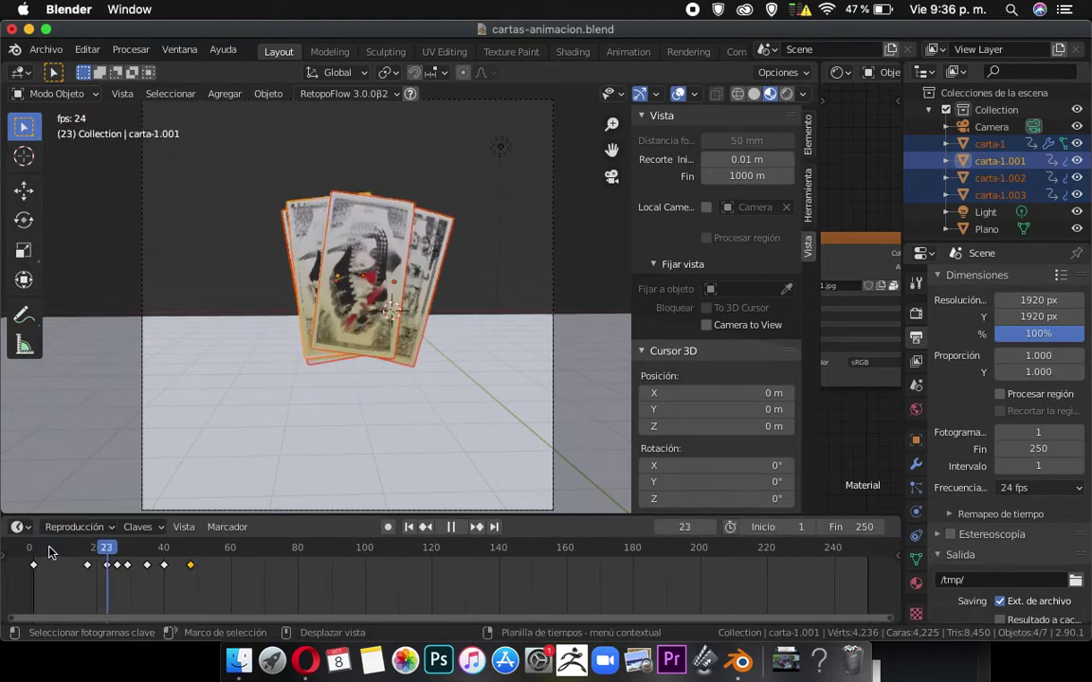
left_click(54, 554)
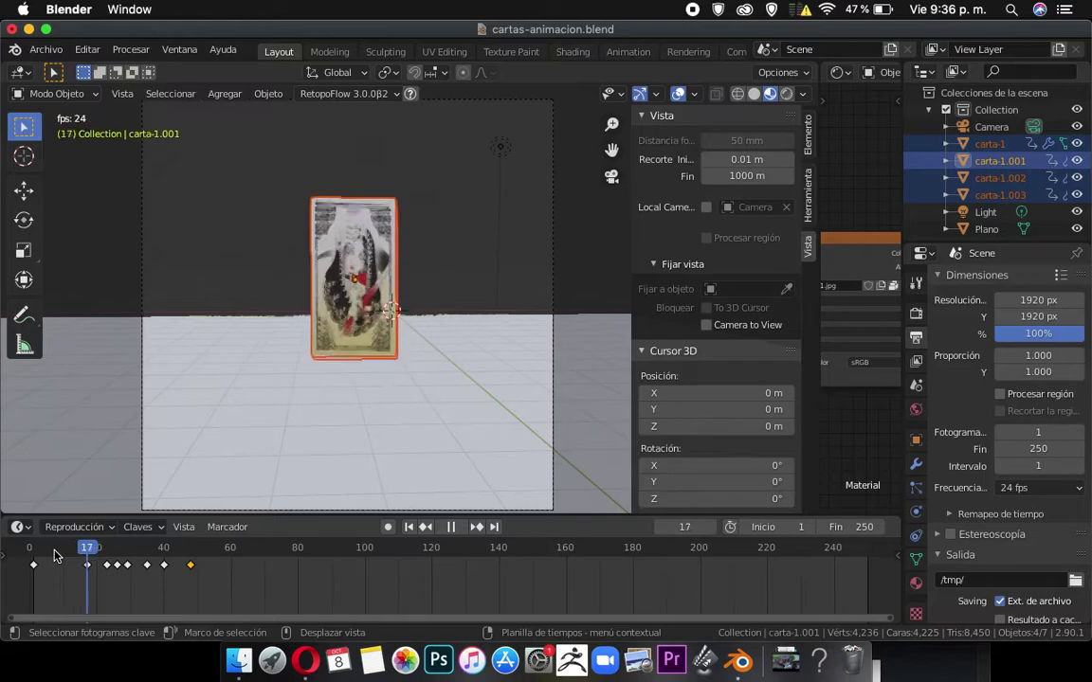
key("space")
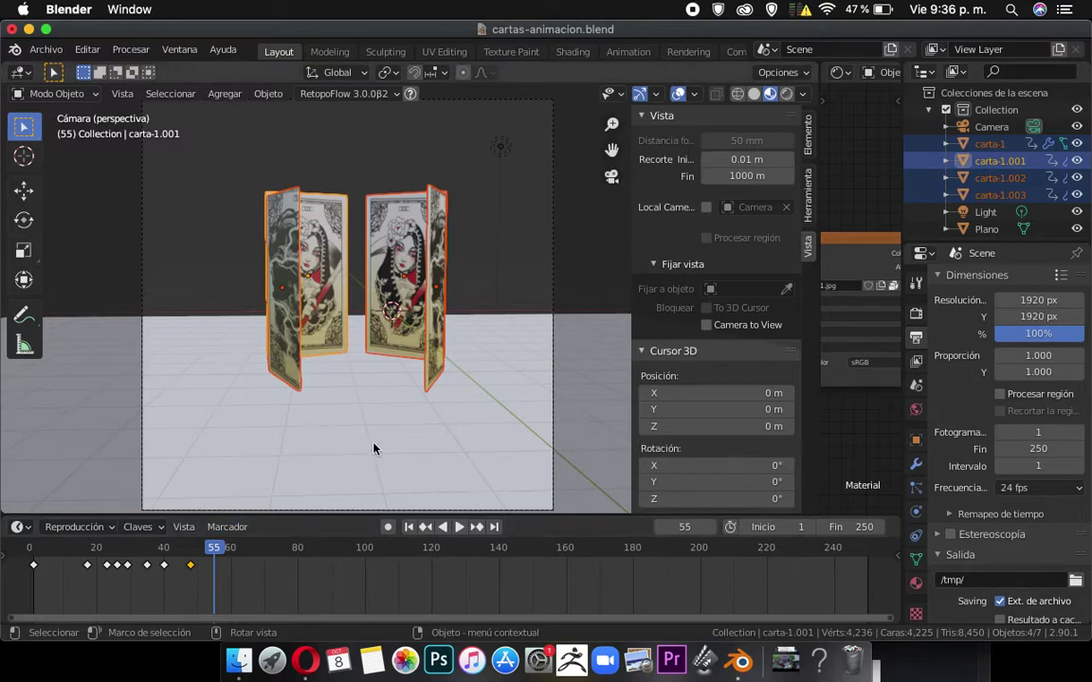
Rotate all four cards together clockwise around global Z and insert a keyframe for the turned arrangement at frame 55.
key("r")
key("z")
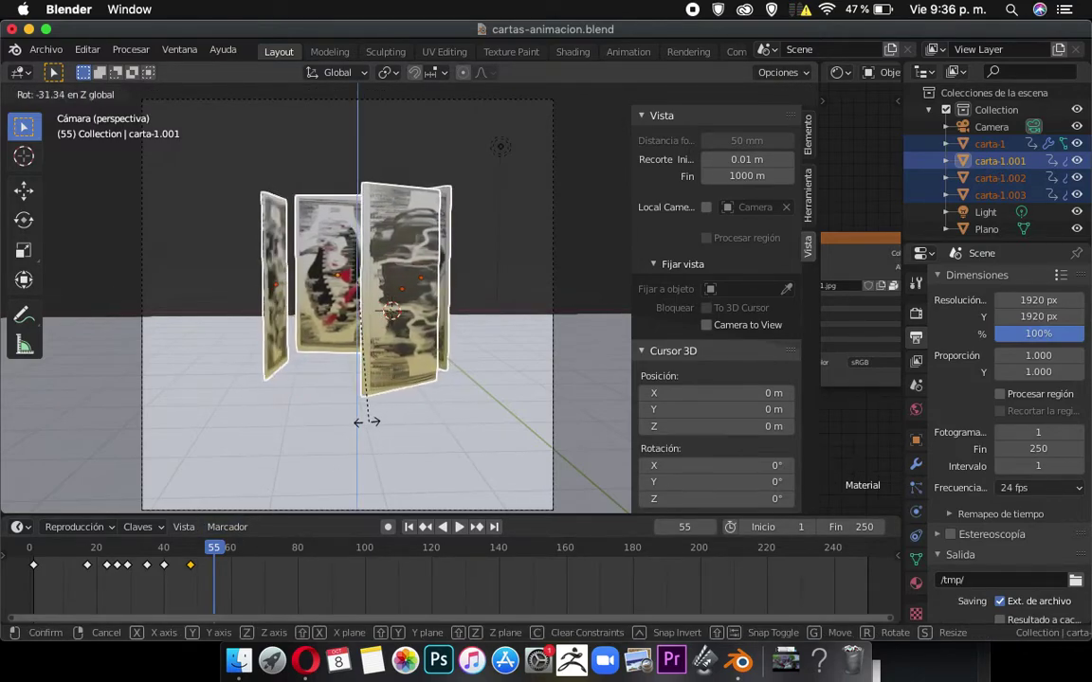
left_click(305, 413)
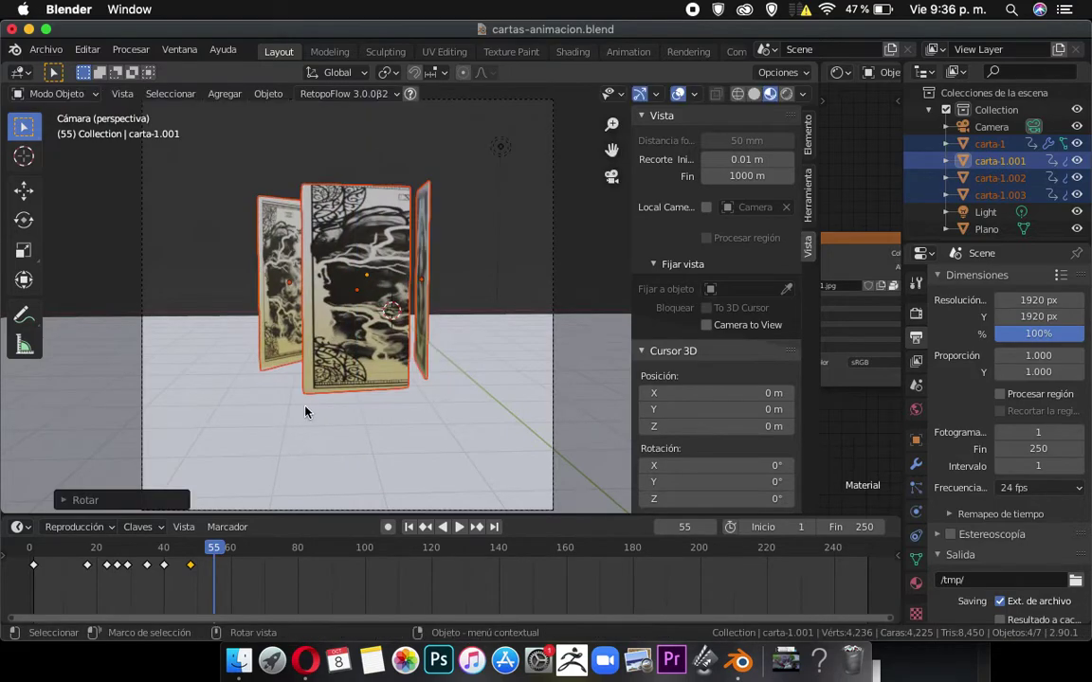
key("i")
left_click(307, 396)
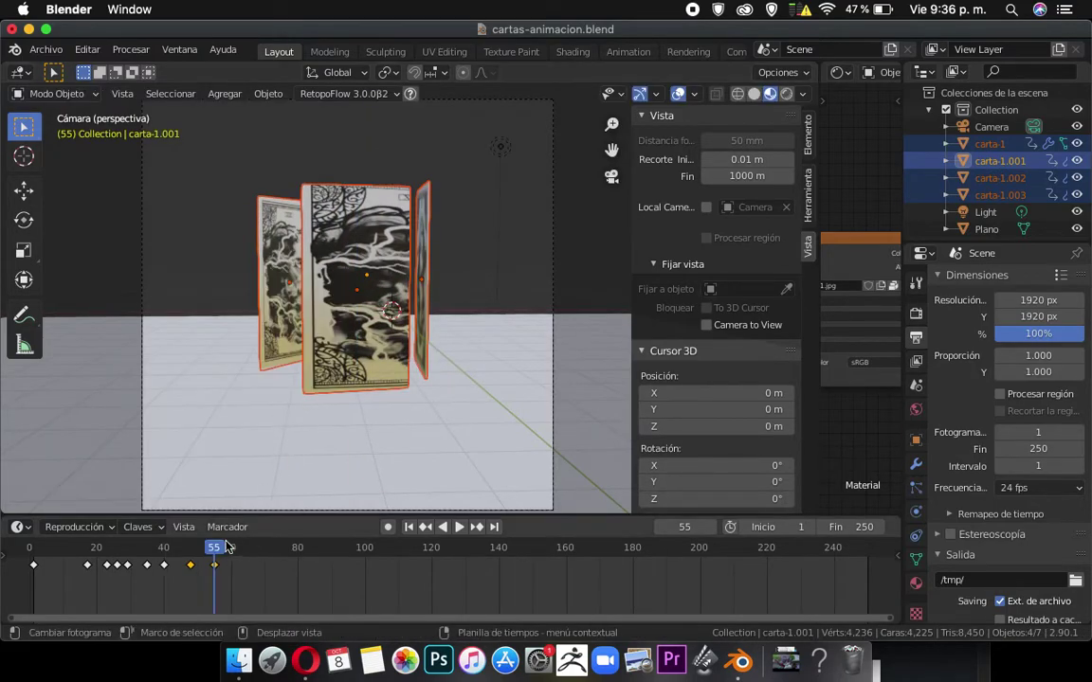
Replay the cards' turn from around frame 46 and move its end keyframe to about frame 61 to slow the rotation.
key("space")
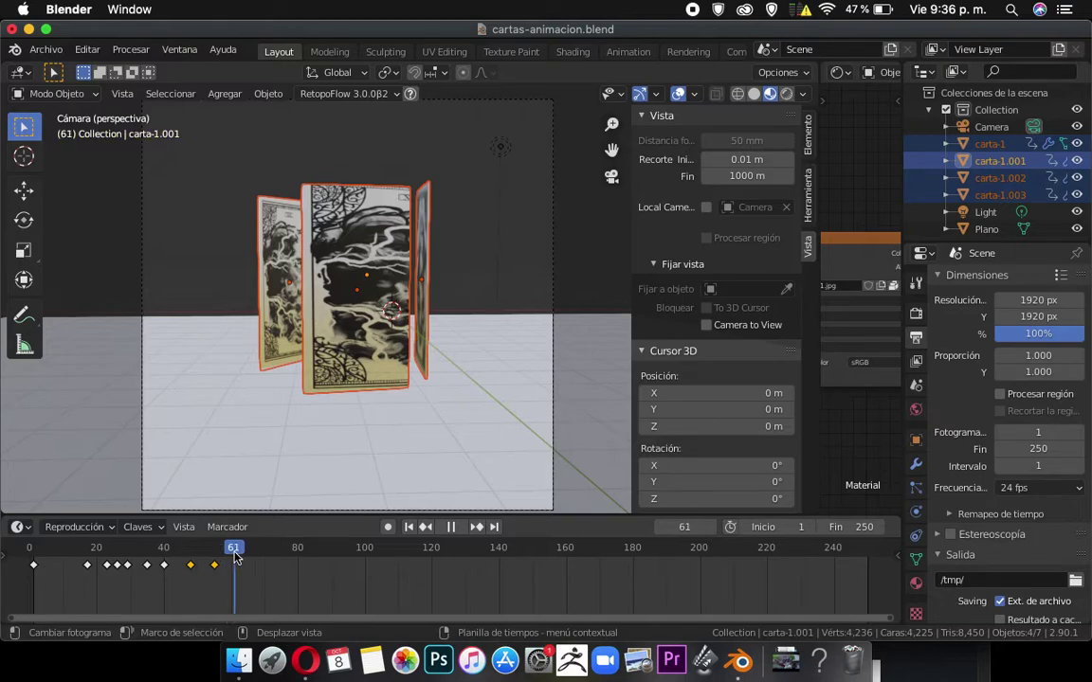
left_click(188, 554)
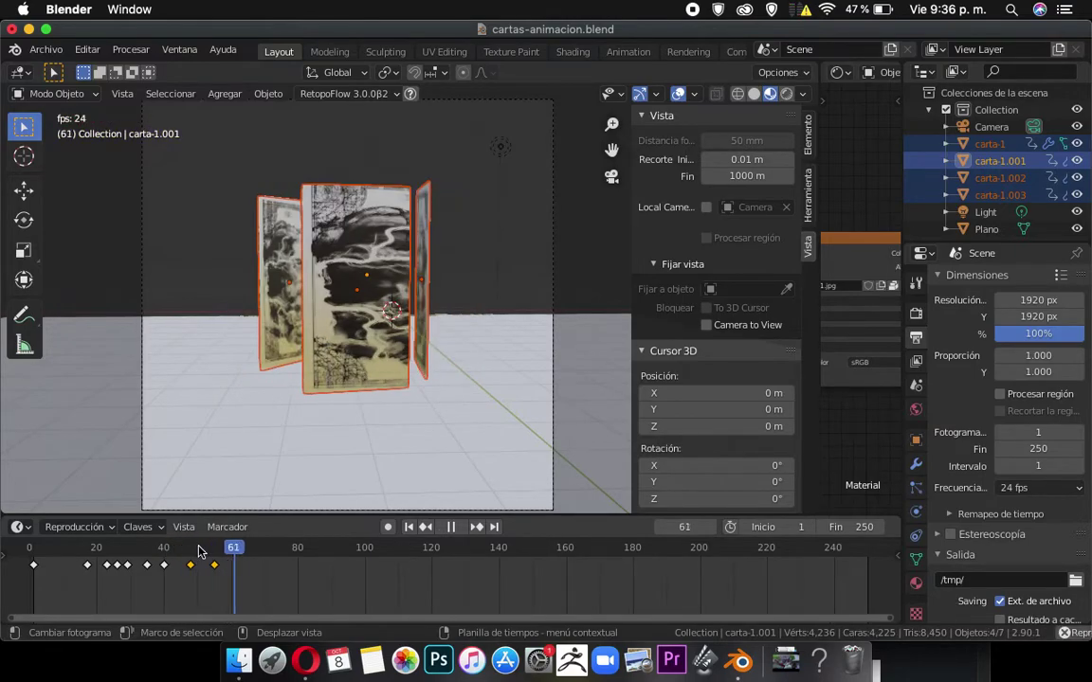
left_click(183, 555)
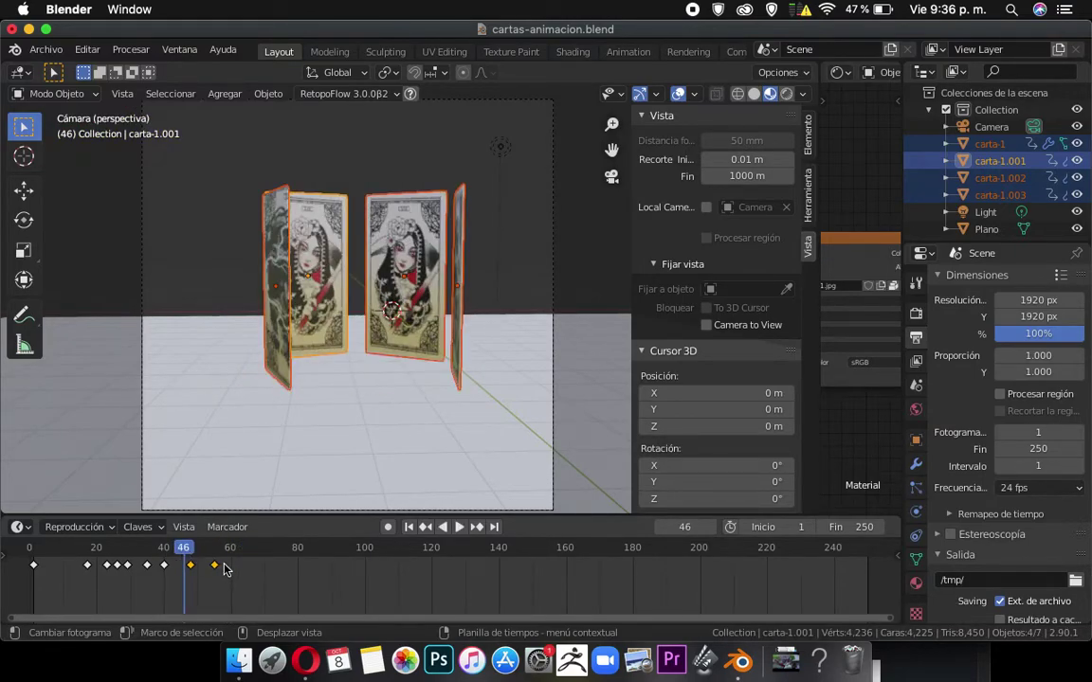
left_click_drag(217, 568, 235, 567)
Play the animation from around frame 46 and repeatedly from near the start to check the slowed turn.
key("space")
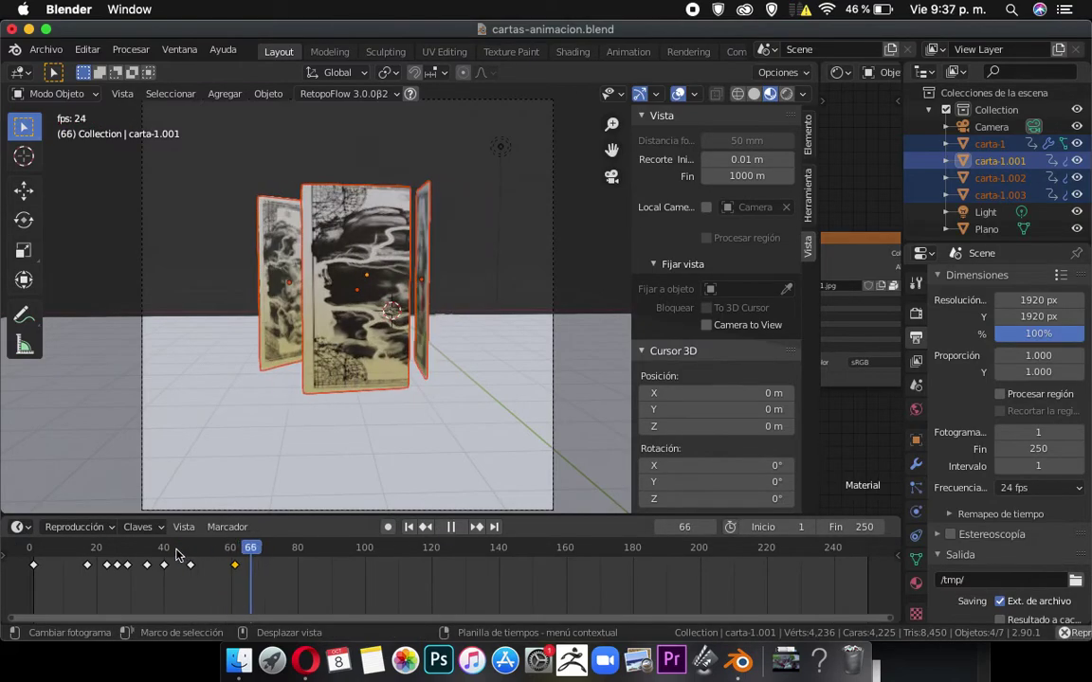
left_click(128, 550)
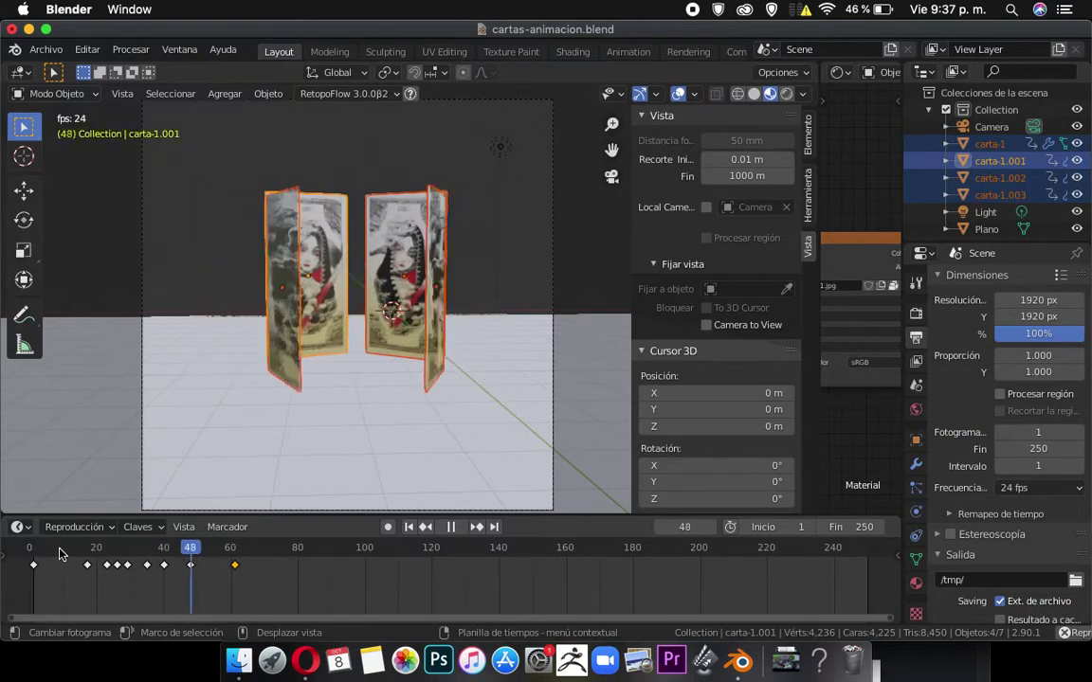
left_click(45, 550)
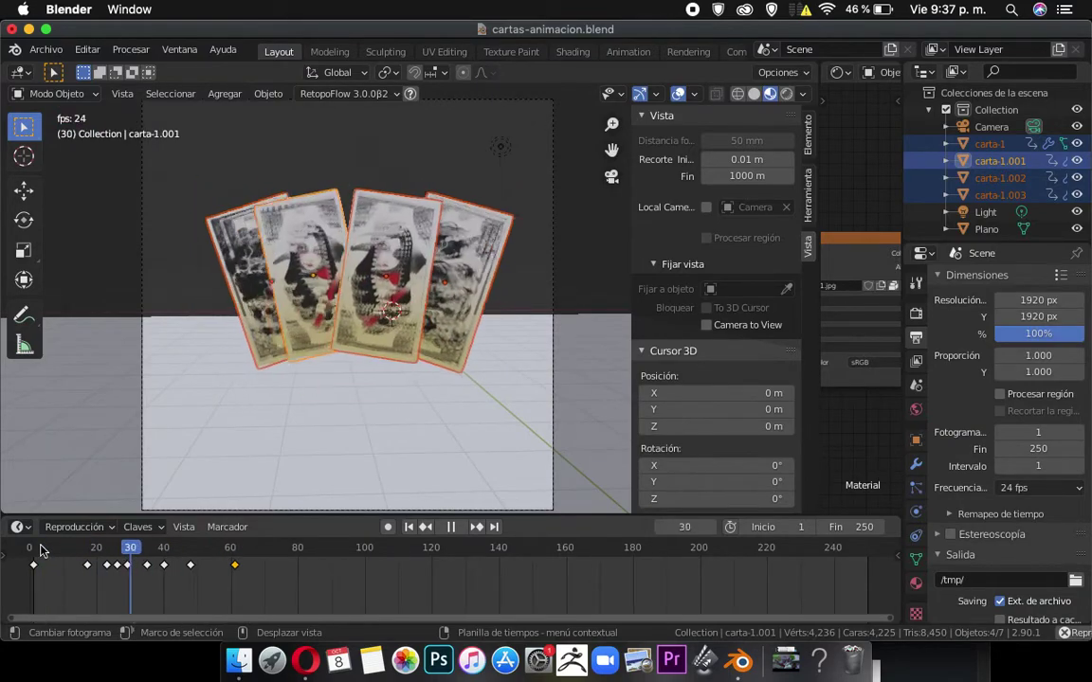
left_click(42, 549)
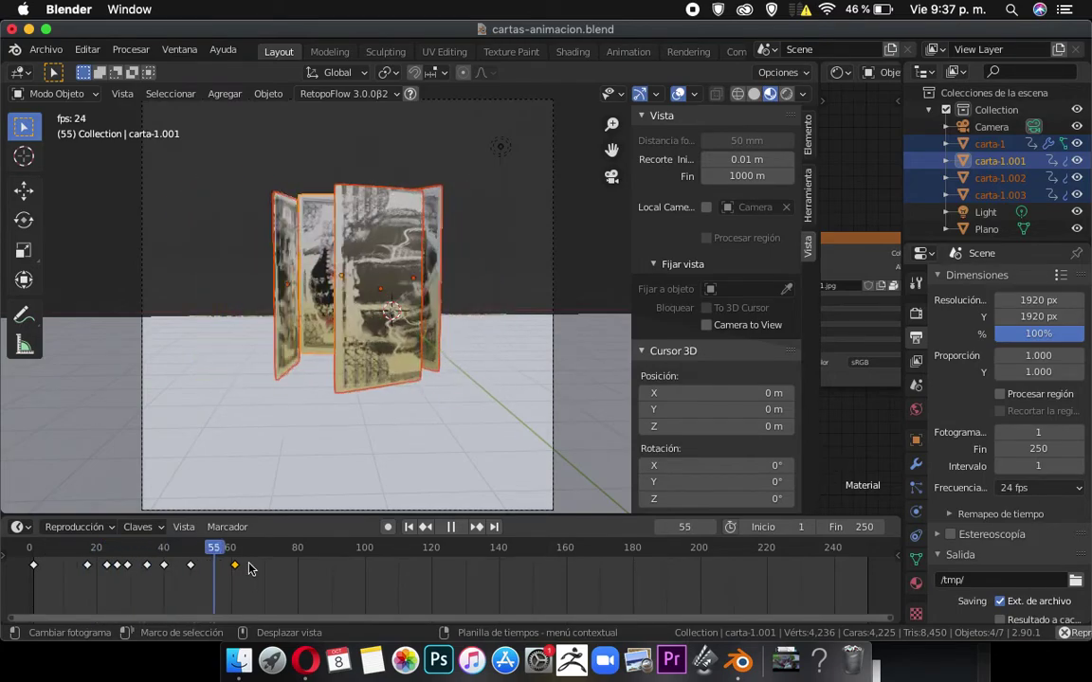
key("space")
left_click(49, 549)
key("space")
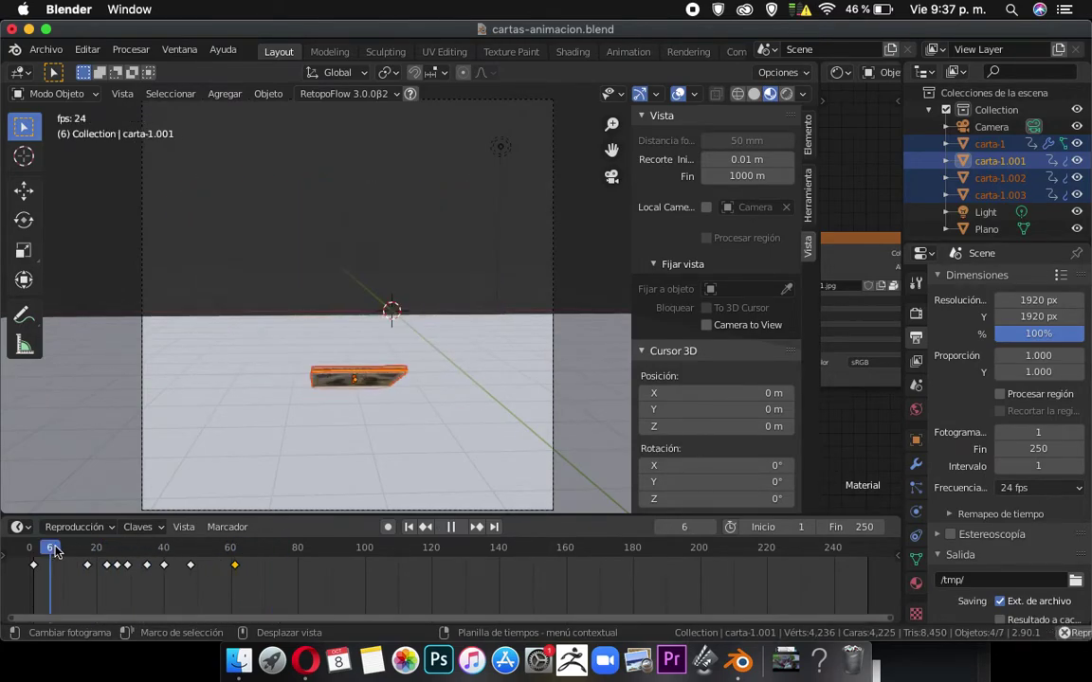
key("space")
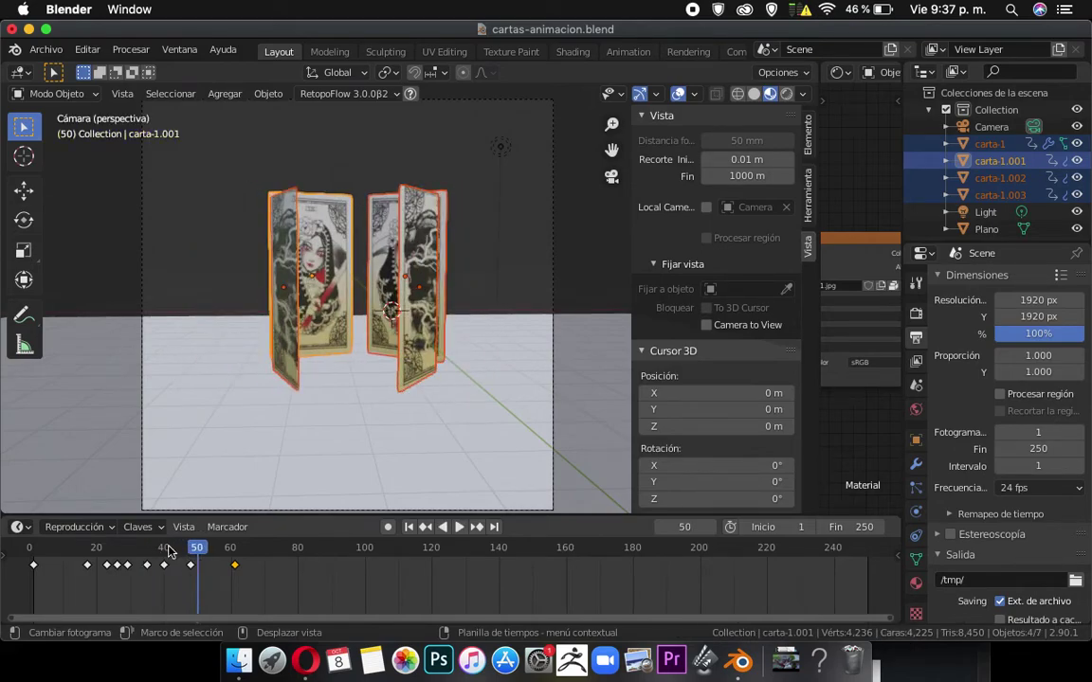
Replay the animation from around frames 38 and 19 to examine the transition from the fan through the closing and turn.
key("space")
left_click(156, 551)
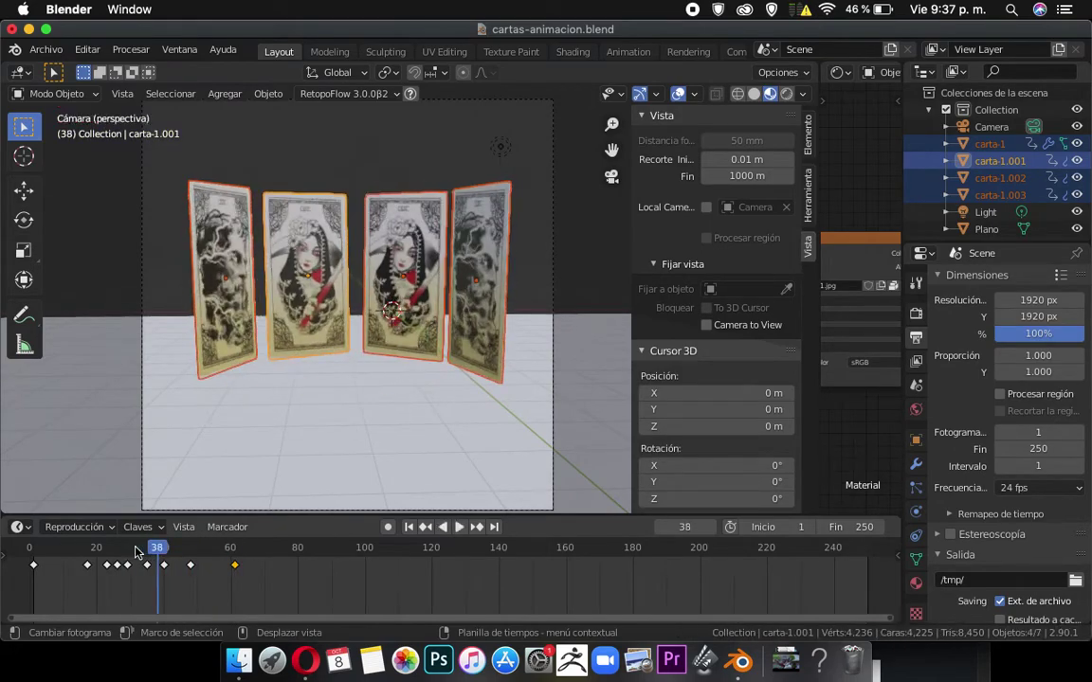
left_click(95, 551)
key("space")
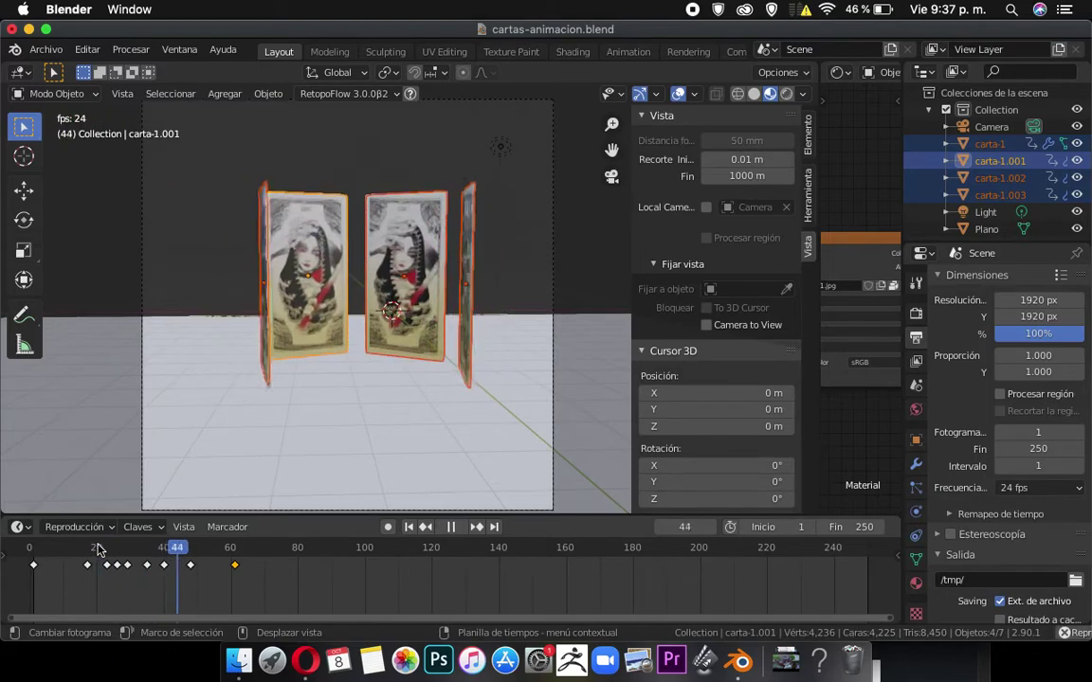
left_click(95, 551)
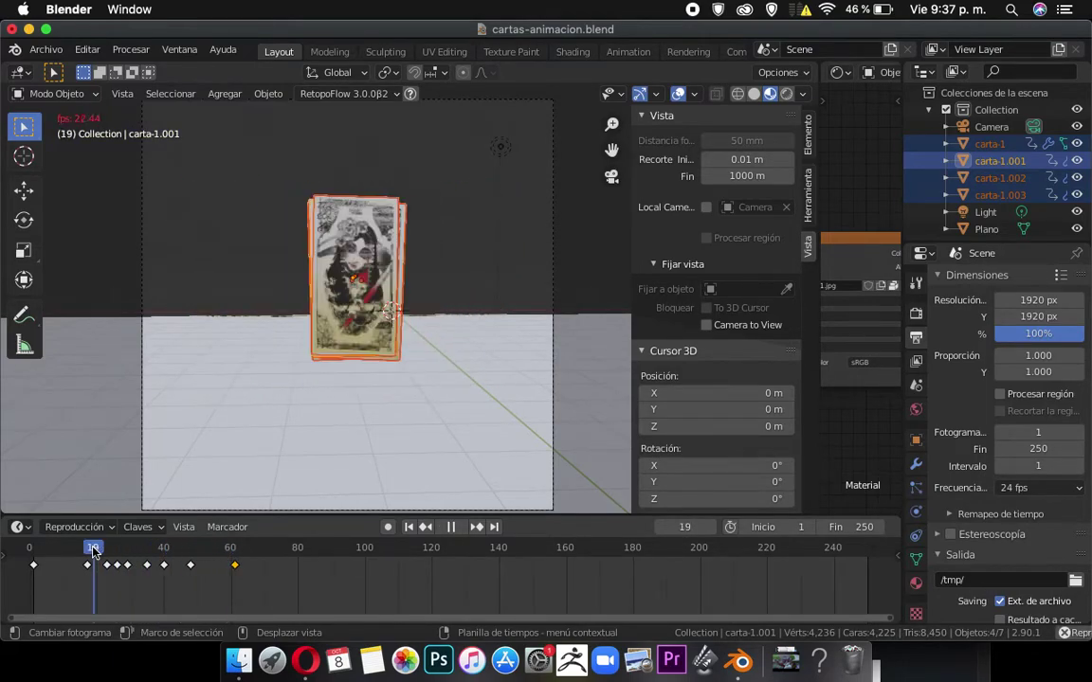
left_click(95, 552)
left_click(94, 551)
key("space")
Shift the closed-in and turned keyframes to about frames 77 and 90, and duplicate the frame 40 keyframe at about frame 63.
left_click_drag(107, 551, 166, 550)
key("space")
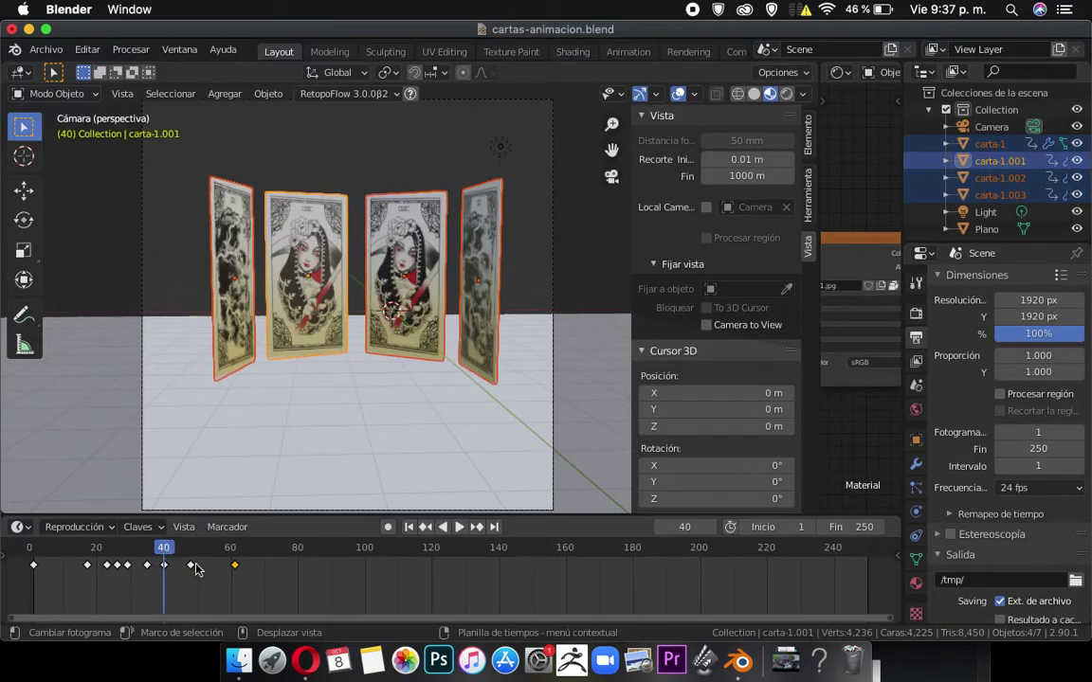
left_click_drag(238, 571, 334, 576)
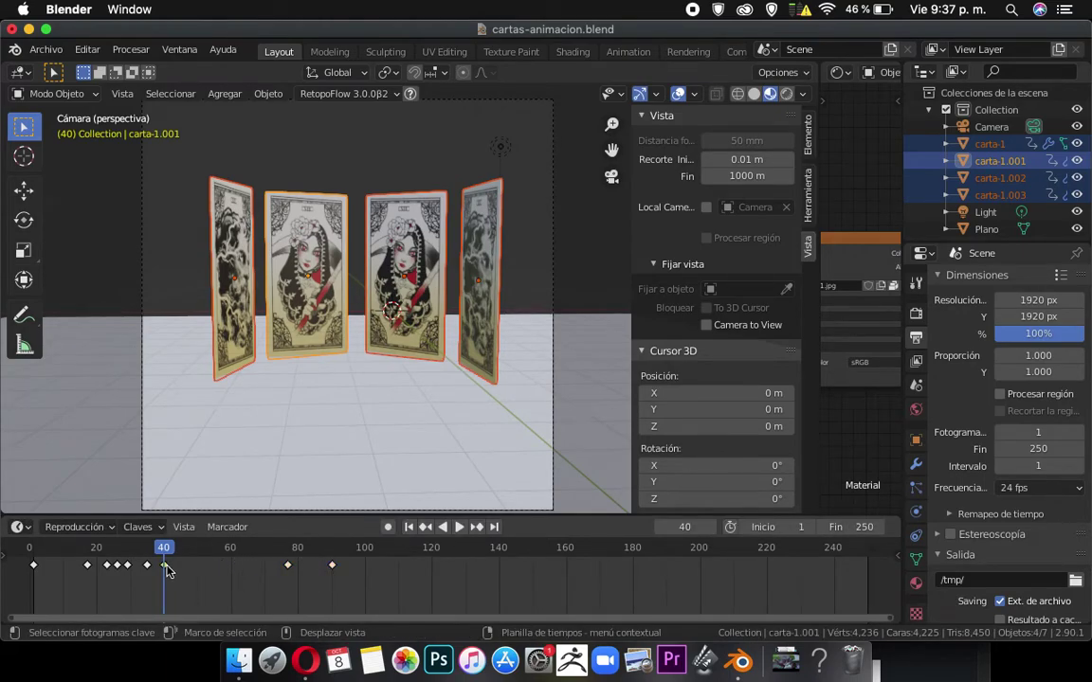
left_click_drag(167, 568, 175, 566)
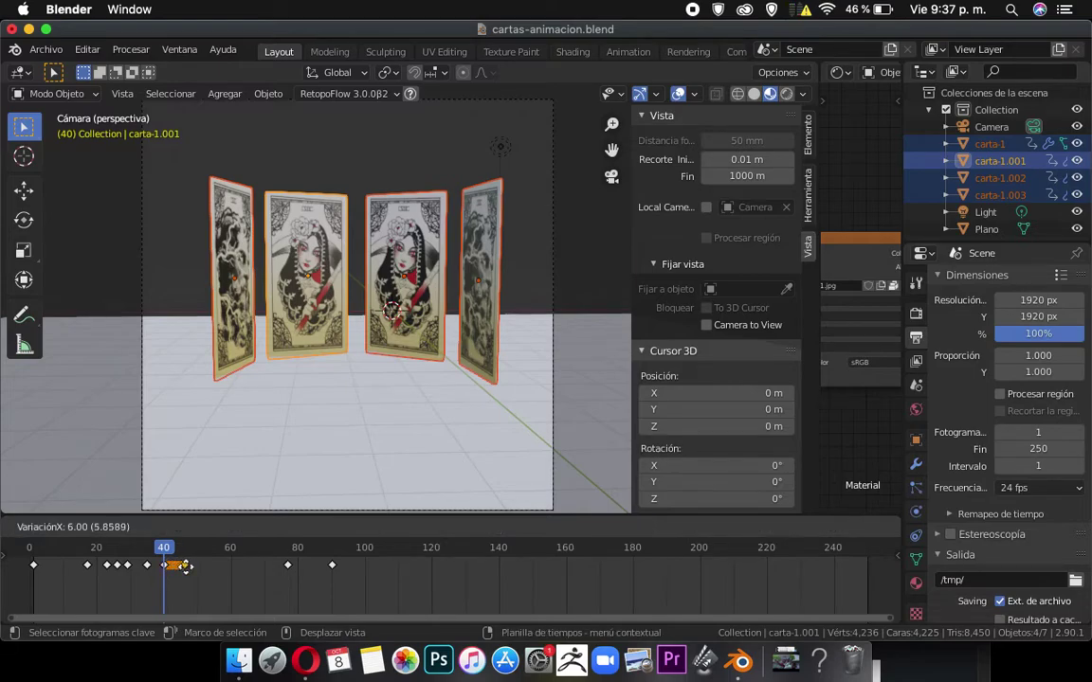
left_click_drag(242, 572, 242, 572)
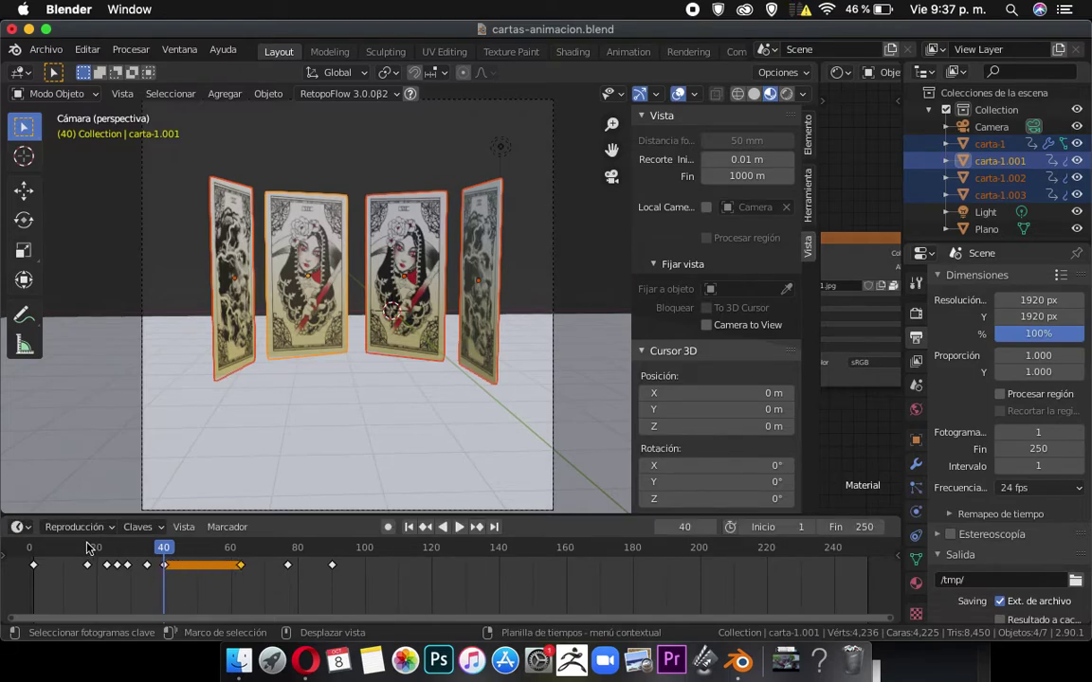
Play the whole animation from the first frame through frame 98 to check the added hold and delayed closing.
key("shift+Left")
key("space")
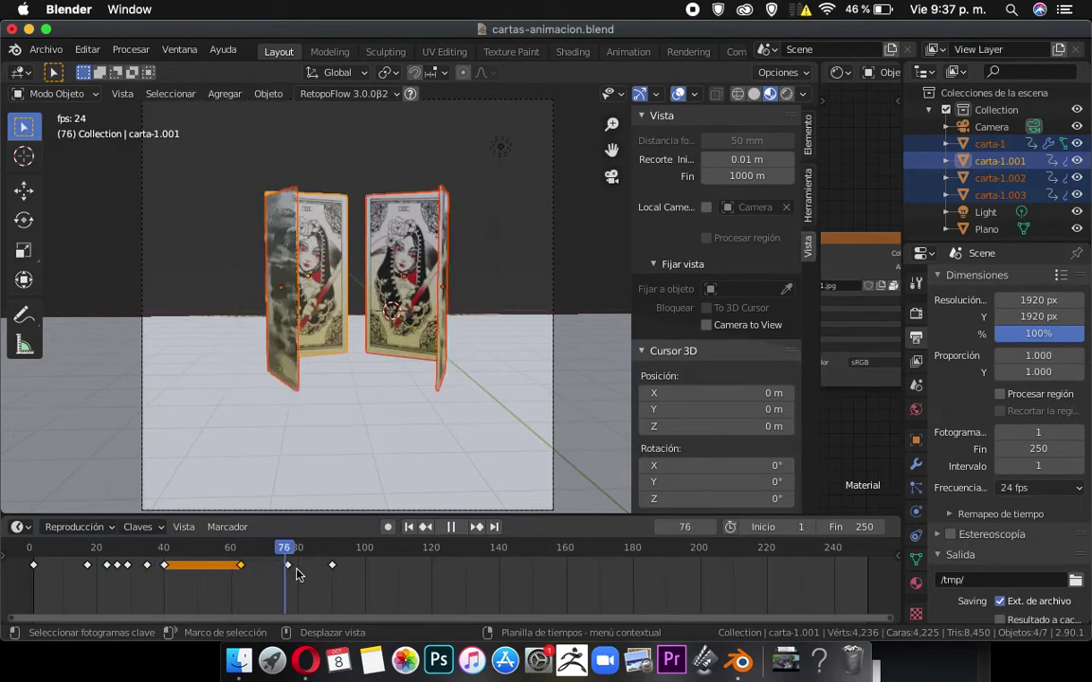
key("space")
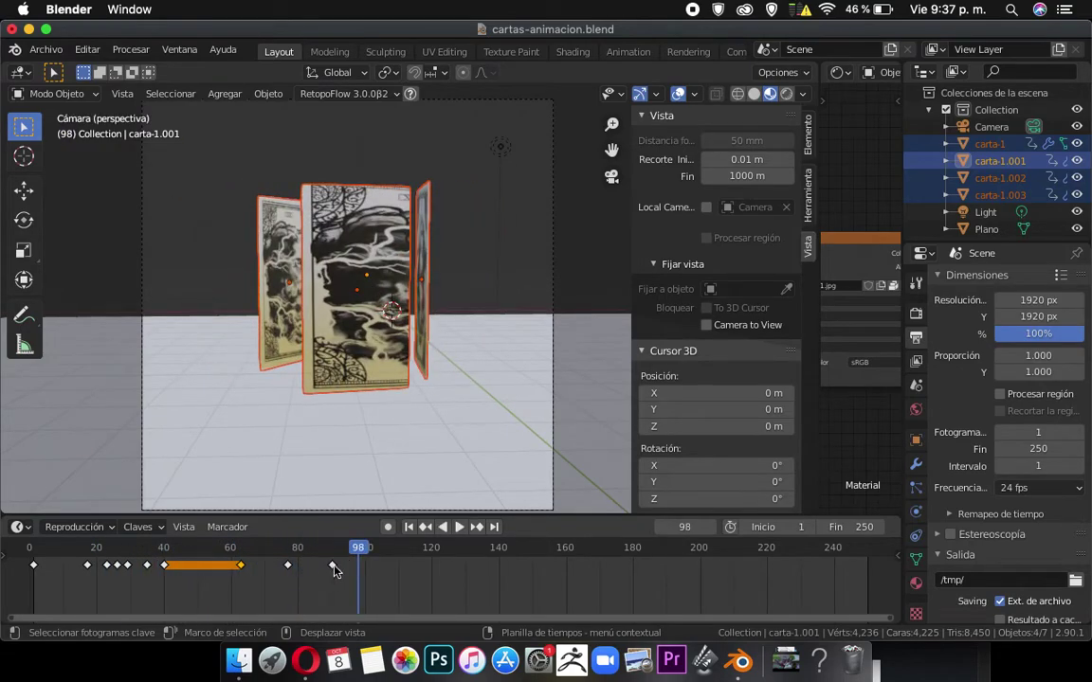
Rotate all four cards together about -118° around global Z and insert a keyframe for them at frame 98.
left_click(333, 565)
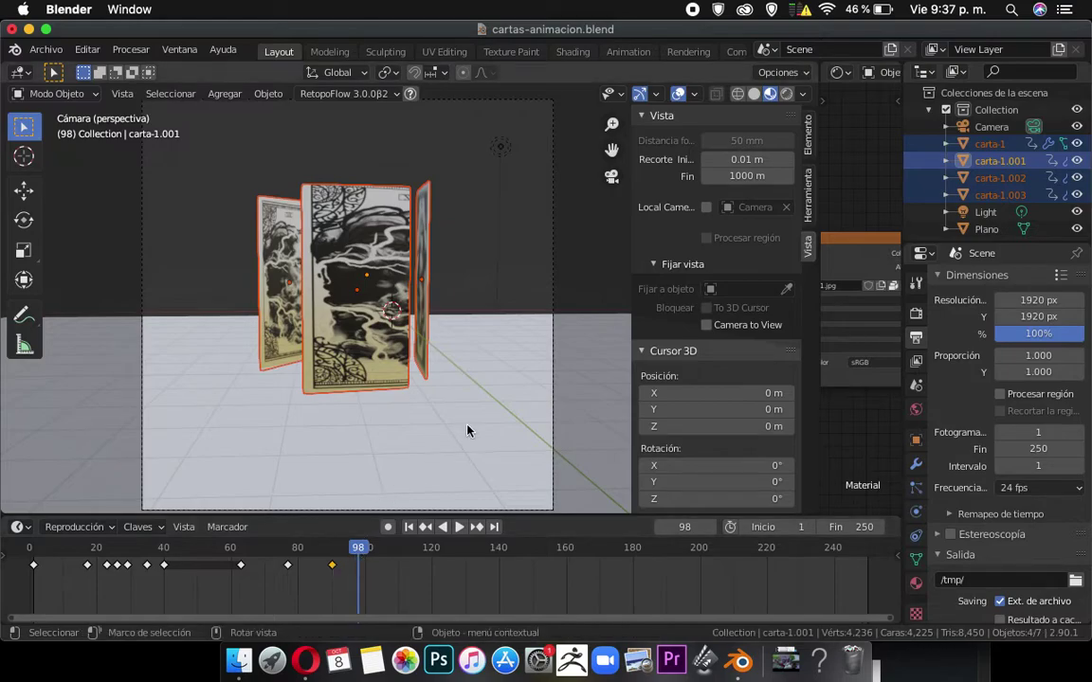
key("r")
key("z")
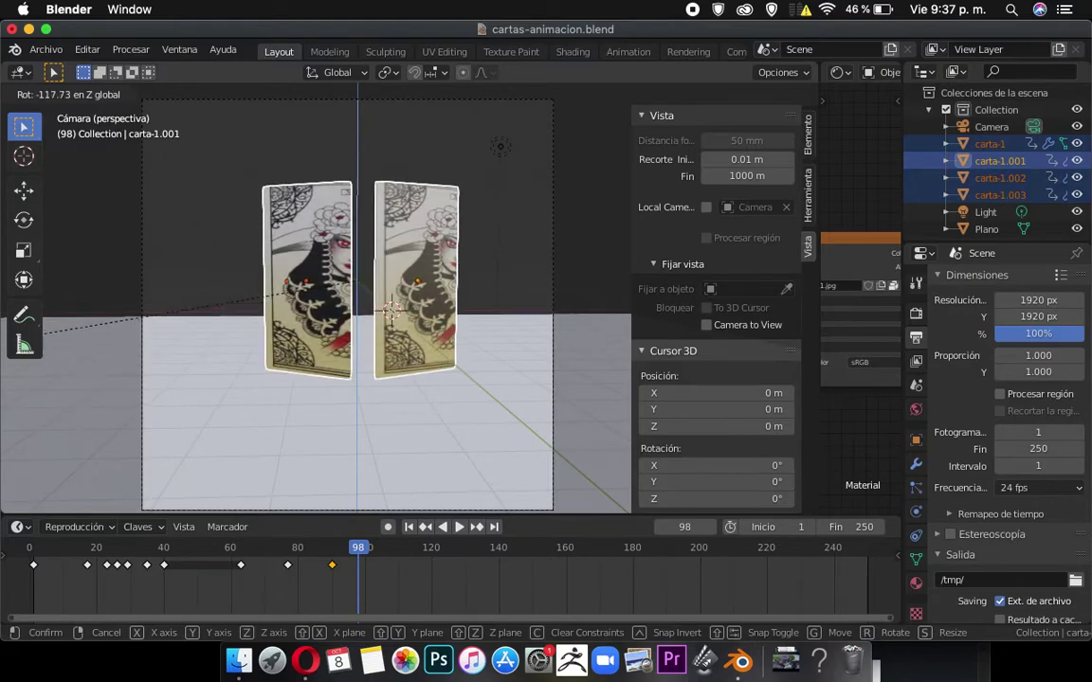
left_click(26, 329)
key("i")
left_click(241, 380)
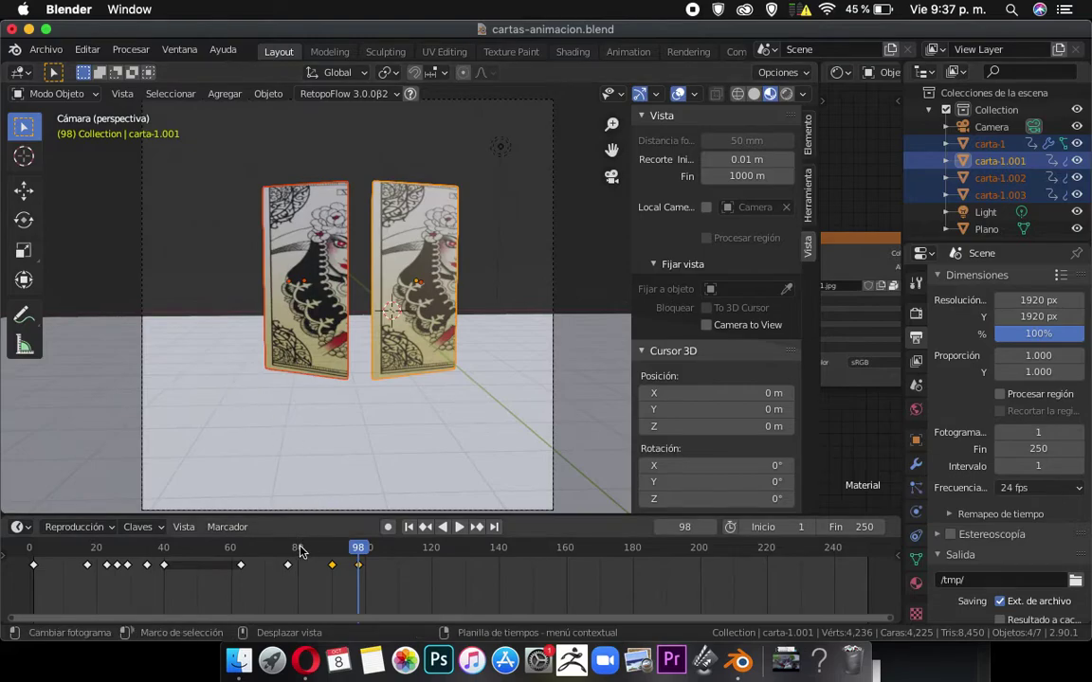
Play the second turn from around frame 80 up to frame 100 and inspect the cards' arrangement from above.
key("space")
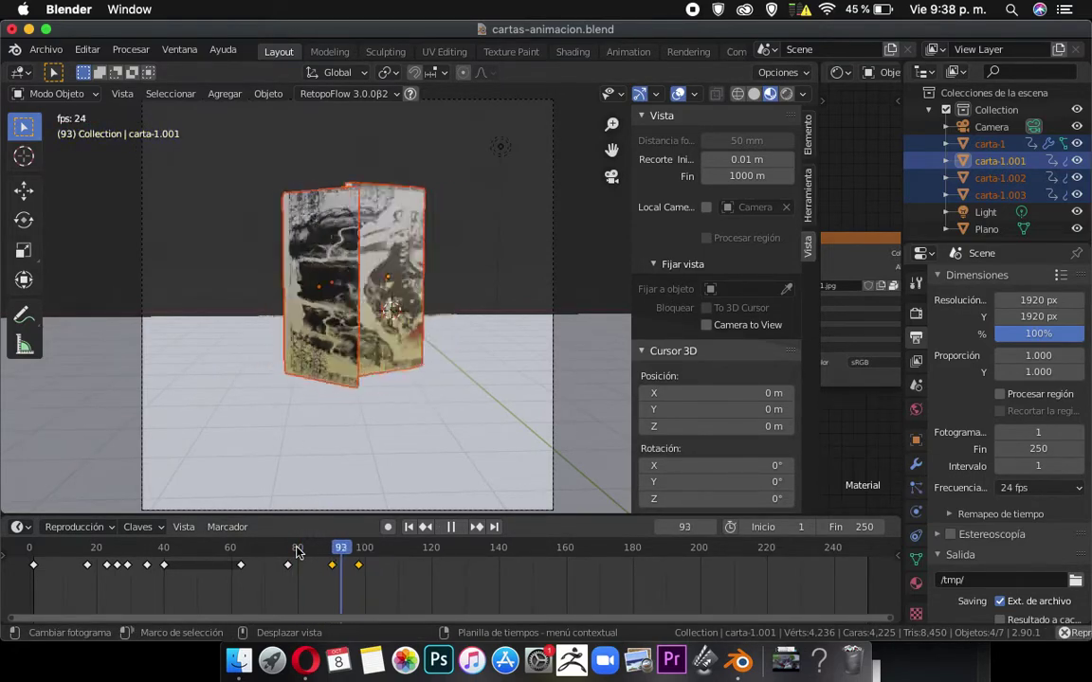
key("Escape")
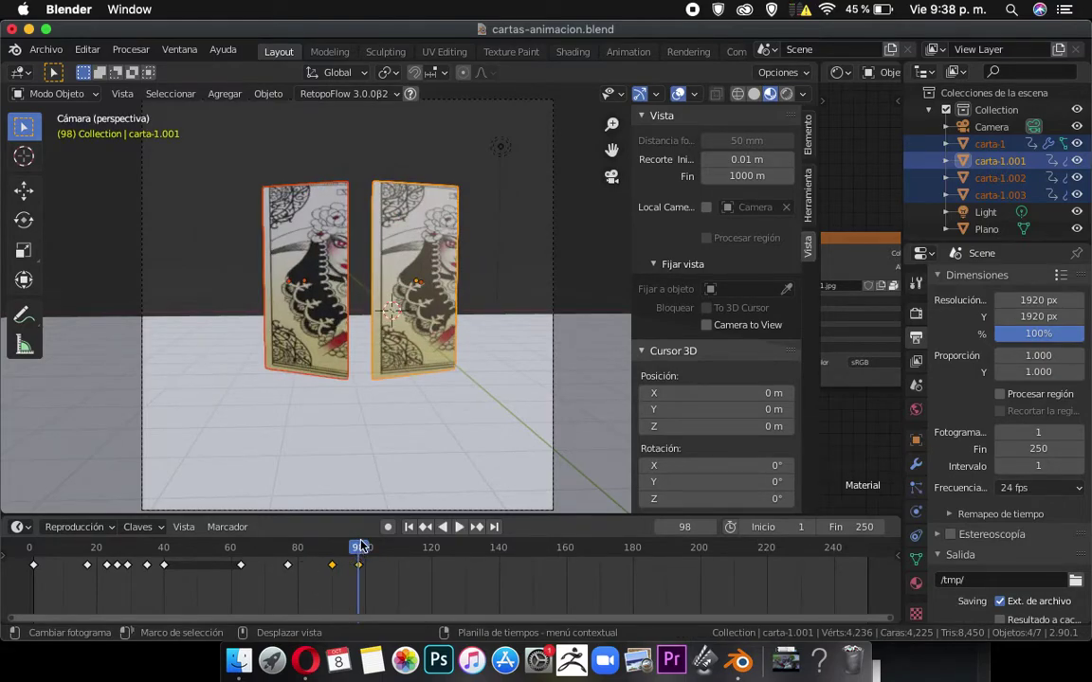
key("space")
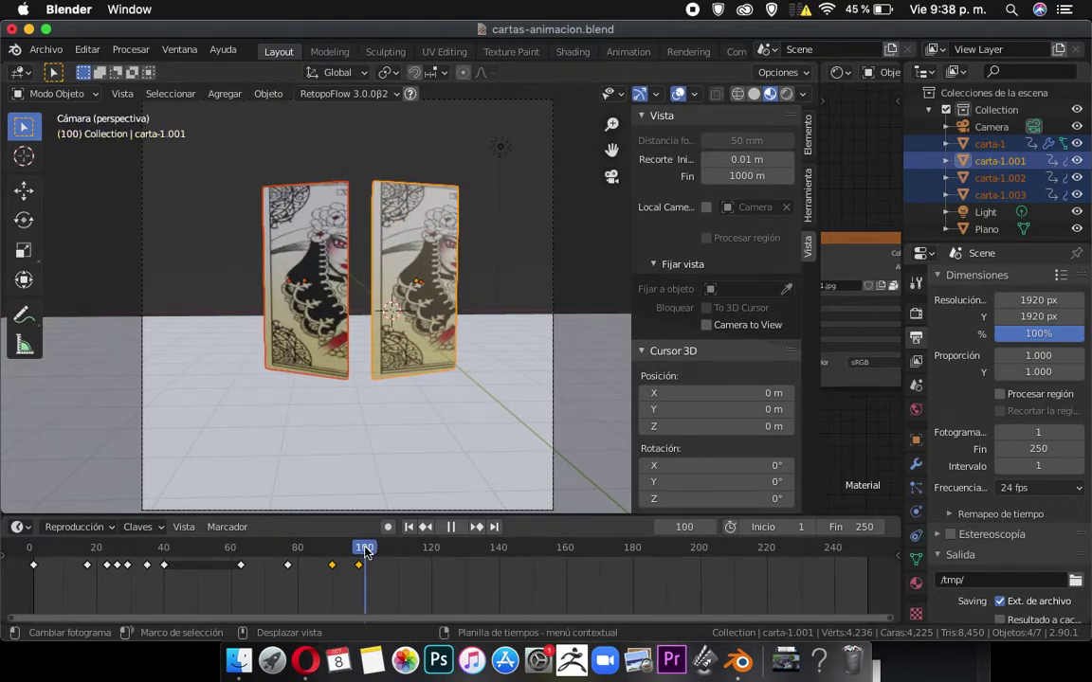
key("Escape")
key("KP_7")
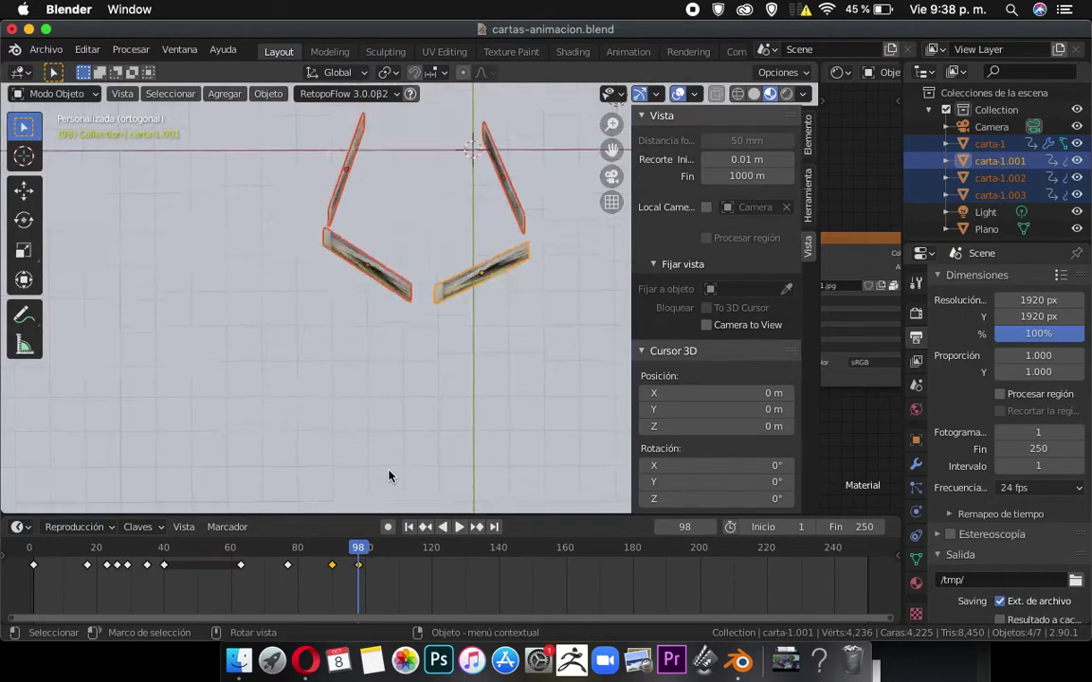
In top view at frame 98, rotate carta-1.003 to a steeper angle and shift it slightly to start a closed four-card square.
key("alt+a")
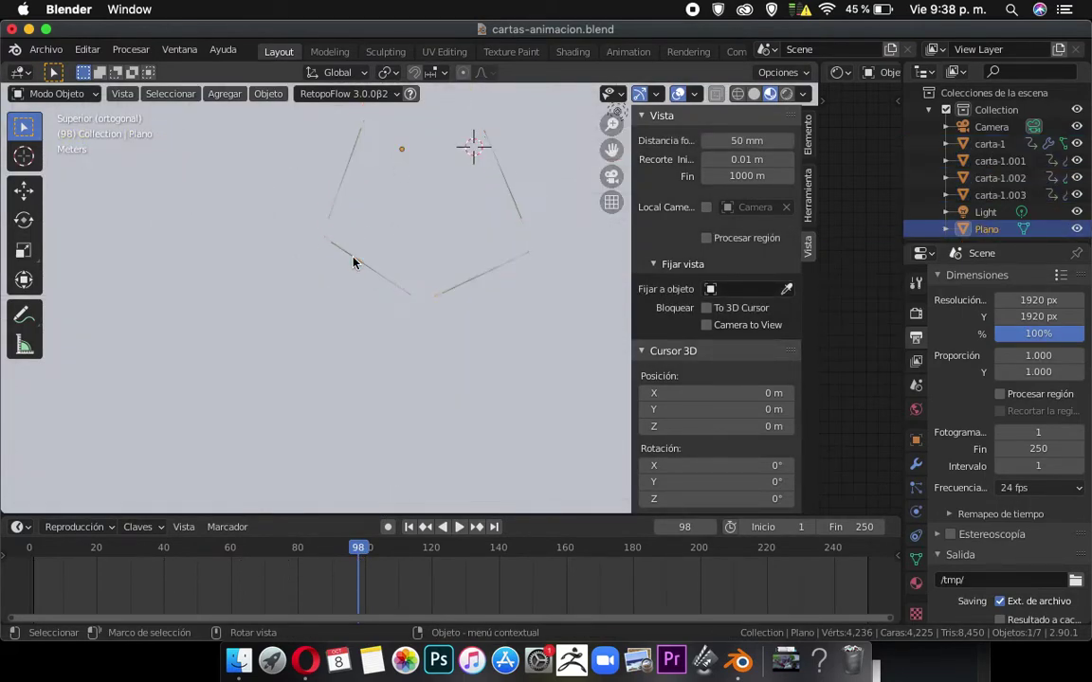
left_click(353, 262)
key("r")
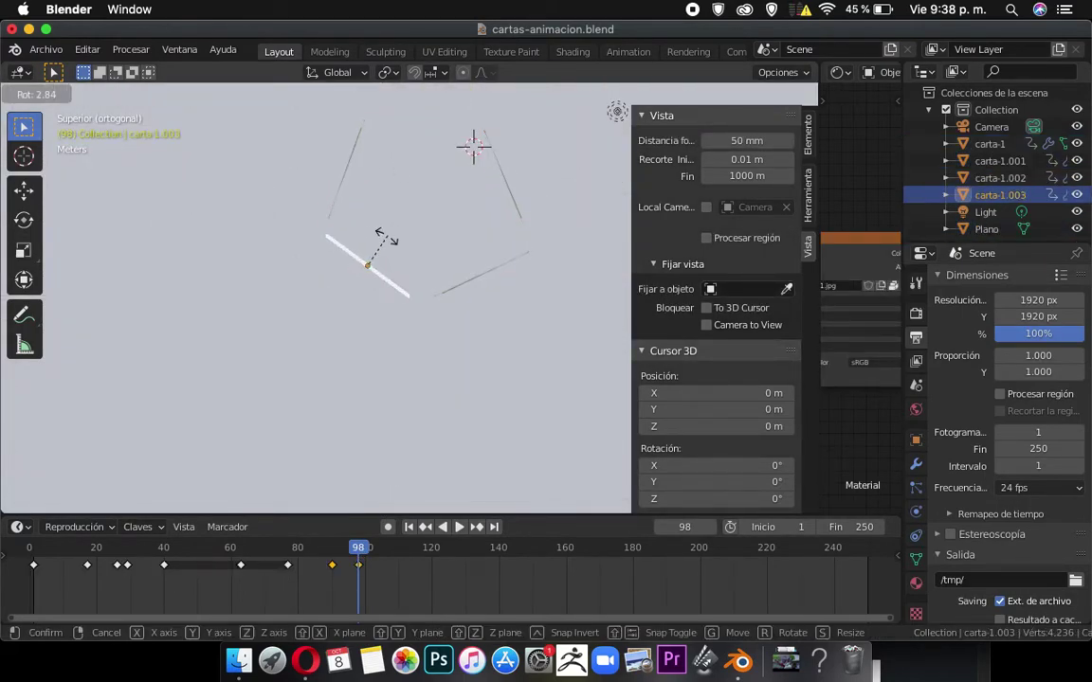
key("z")
left_click(419, 232)
key("g")
left_click(441, 224)
Rotate carta-1.001 to a steeper angle and move it inward so it forms a V with carta-1.003.
left_click(484, 276)
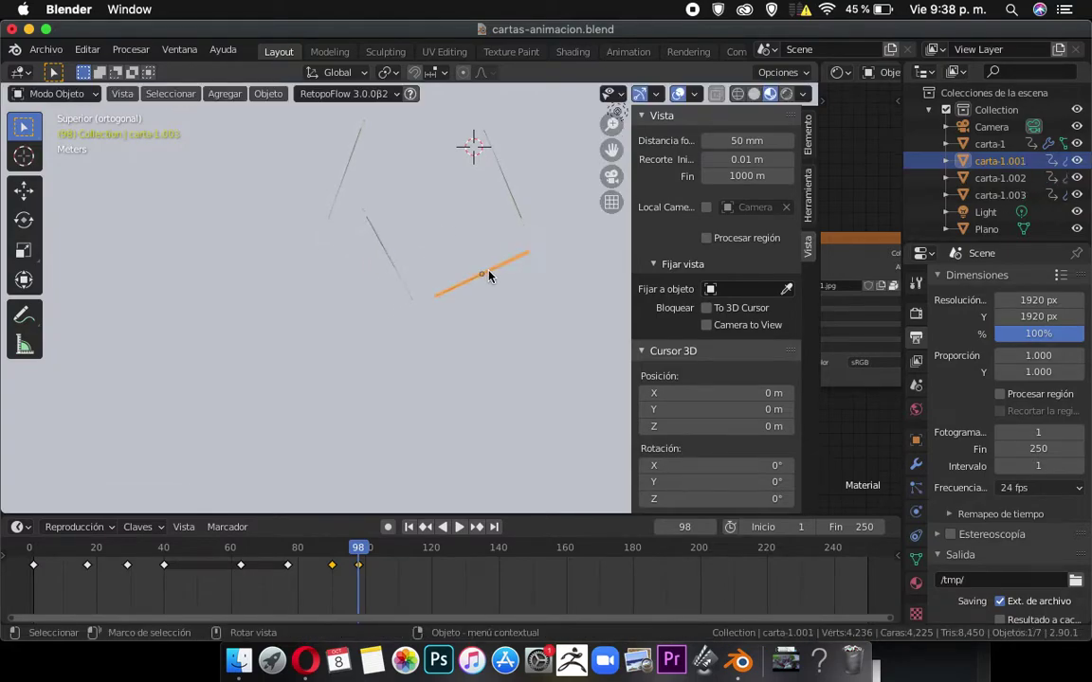
key("r")
left_click(502, 263)
key("g")
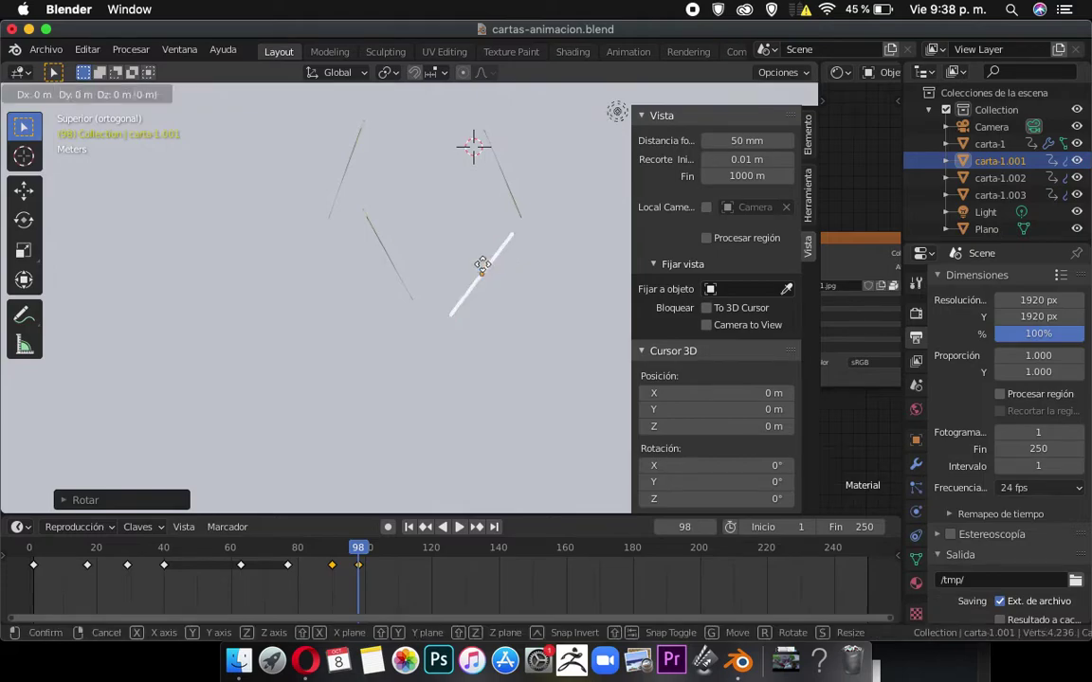
left_click(480, 243)
Move carta-1.002 inward and rotate it diagonally so its near end meets the end of carta-1.001.
left_click(512, 196)
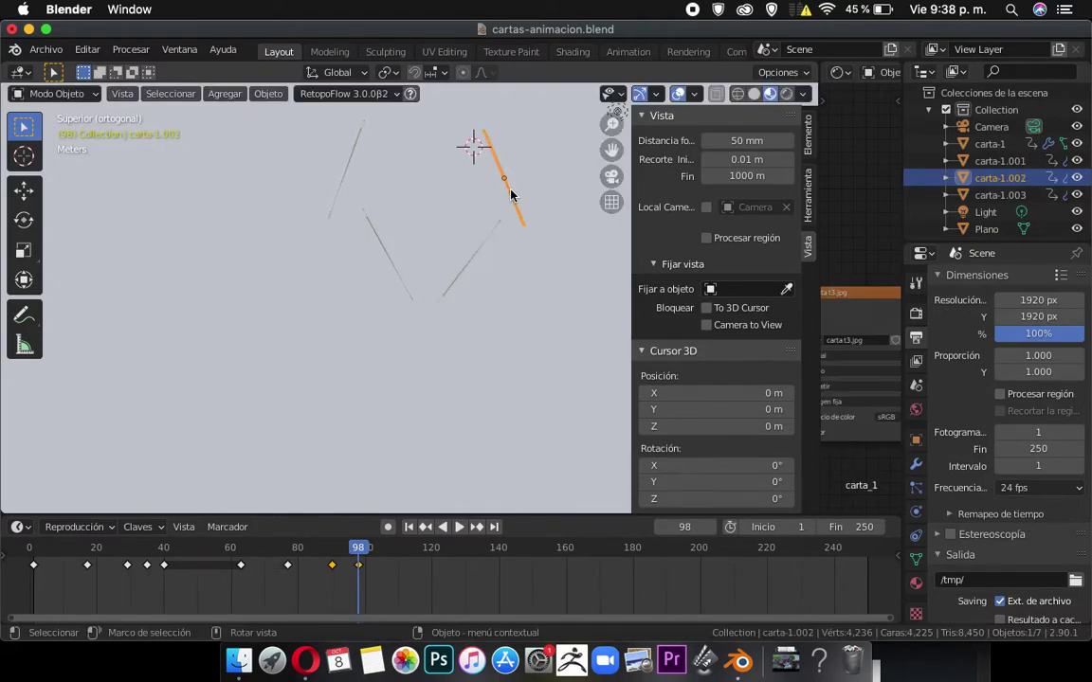
key("g")
left_click(487, 183)
key("r")
left_click(531, 206)
key("g")
left_click(519, 213)
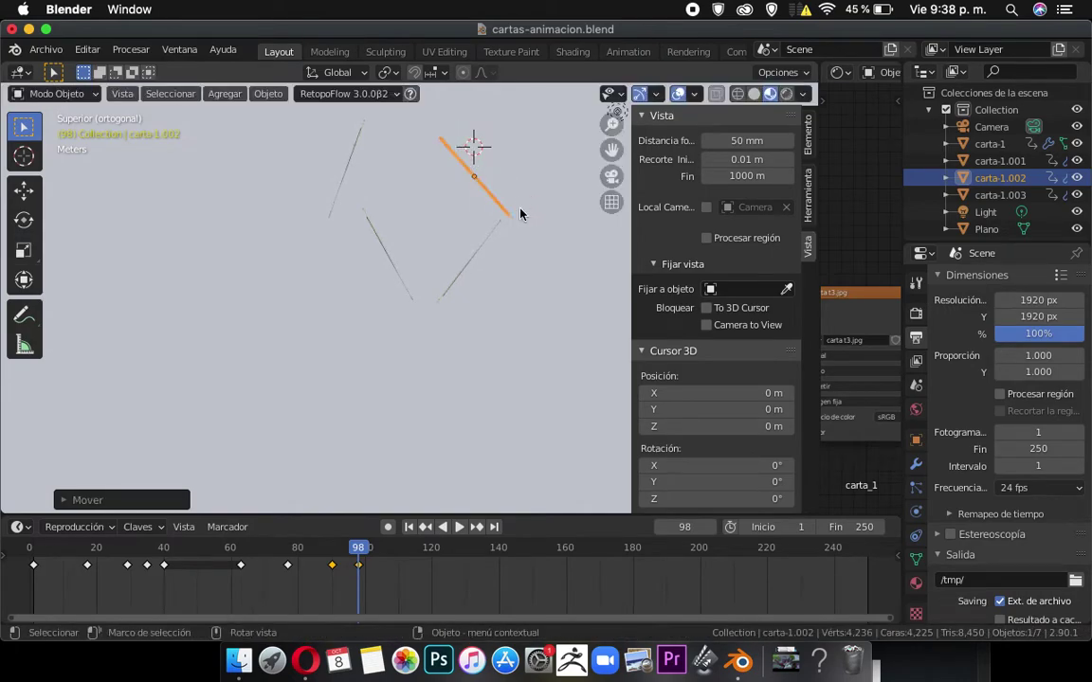
Move carta-1 inward and rotate it diagonally to close the remaining side between carta-1.002 and carta-1.003.
left_click(349, 158)
key("g")
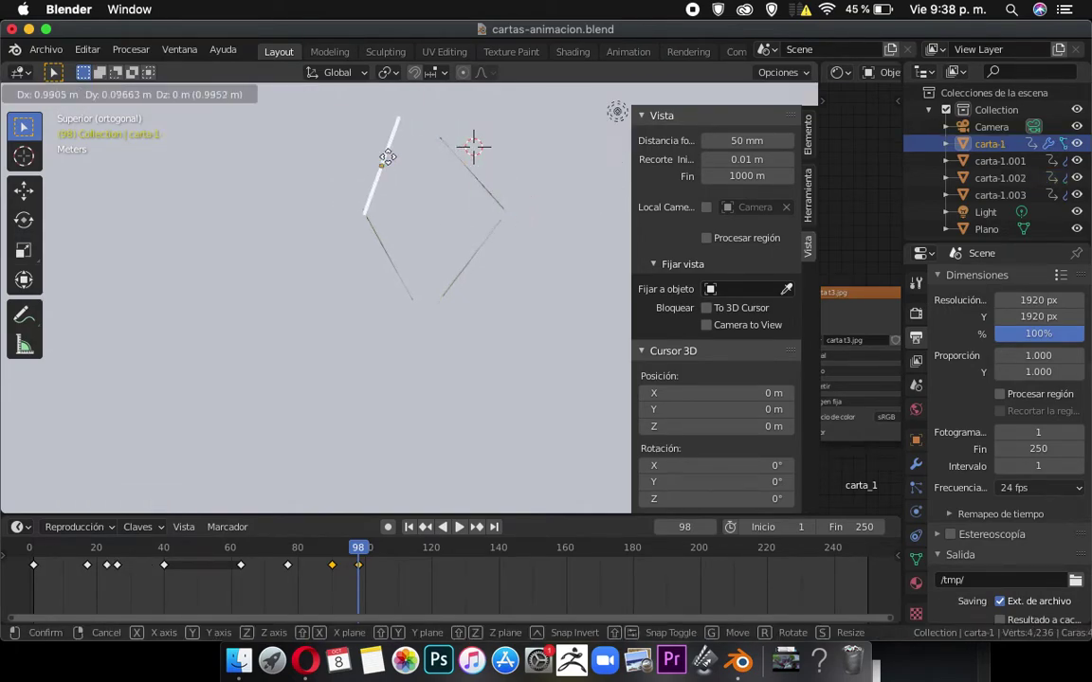
left_click(411, 178)
key("r")
left_click(412, 200)
key("r")
left_click(433, 173)
key("r")
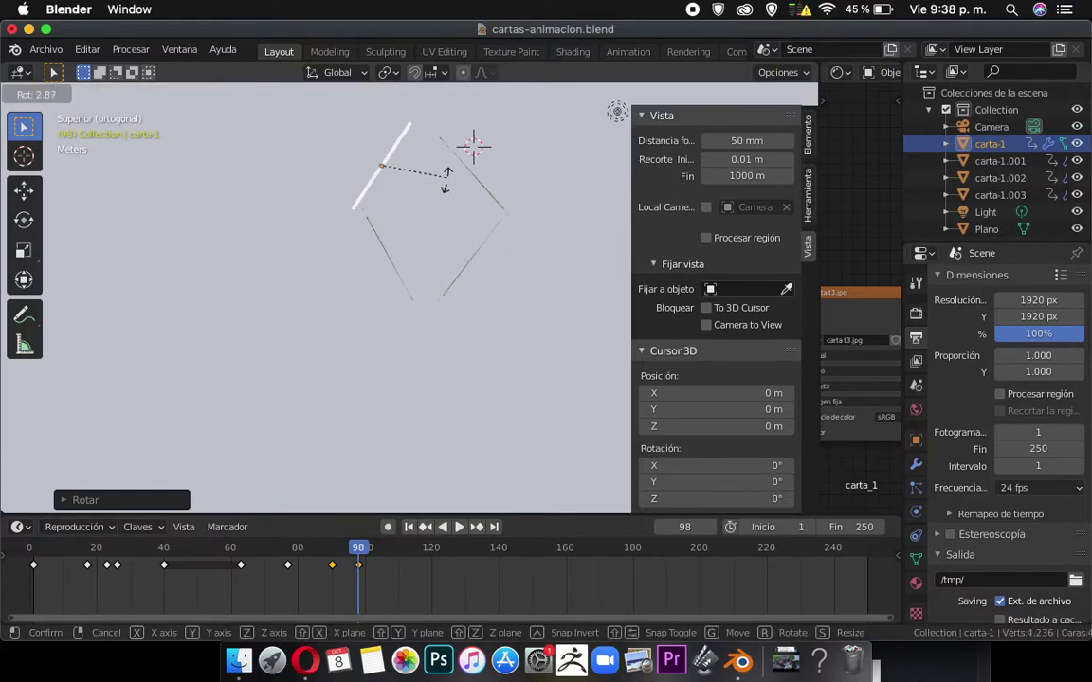
left_click(446, 205)
key("g")
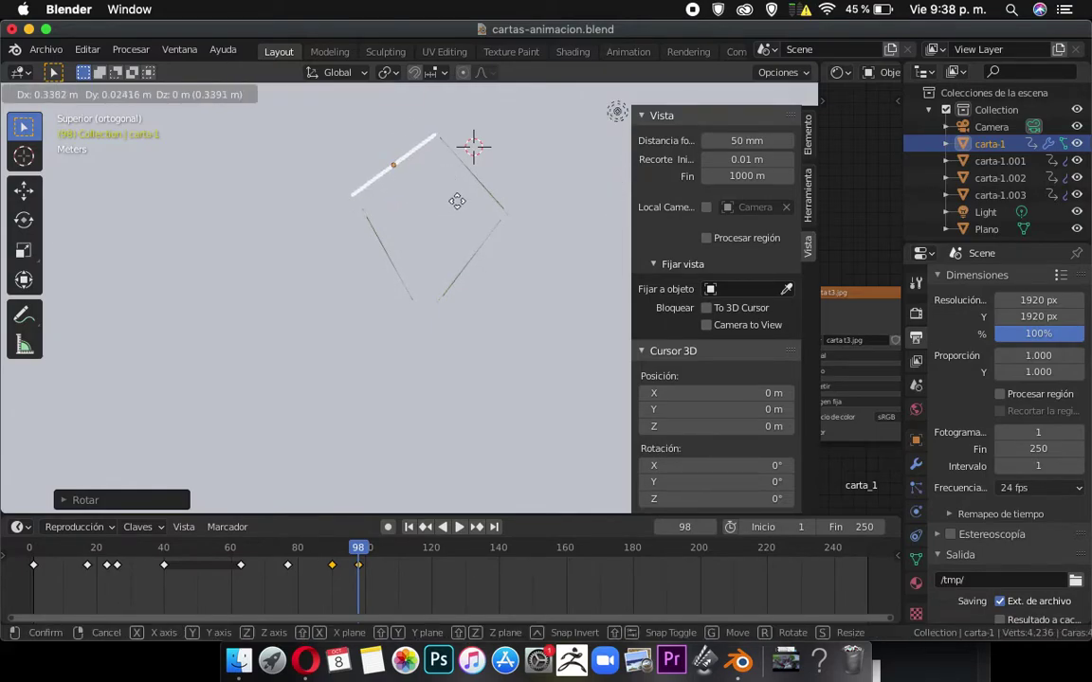
left_click(457, 200)
key("r")
left_click(461, 192)
Fine-tune the position and angle of carta-1.003 and nudge carta-1 so the four cards form an even square.
left_click(383, 246)
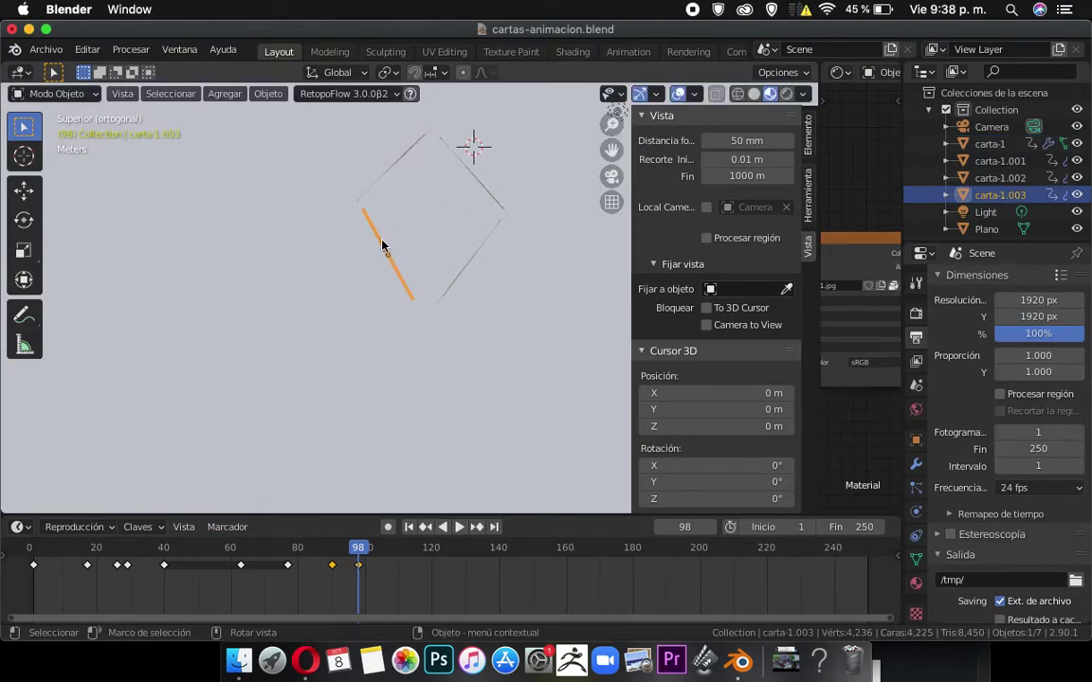
key("g")
left_click(413, 248)
key("r")
left_click(421, 251)
left_click(395, 172)
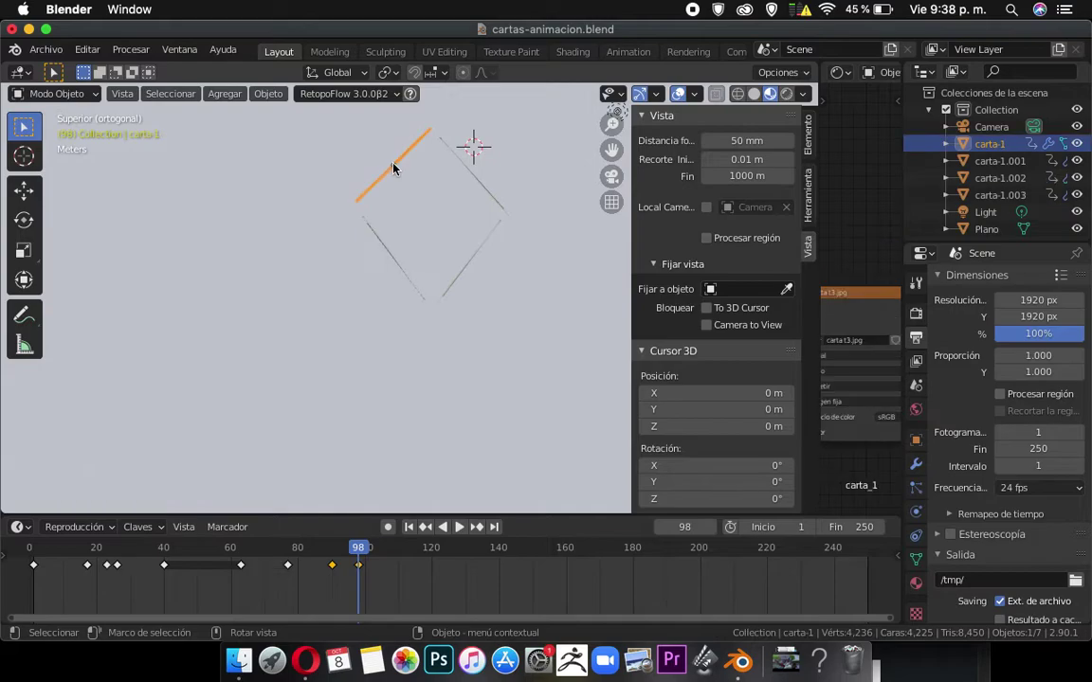
key("g")
left_click(397, 172)
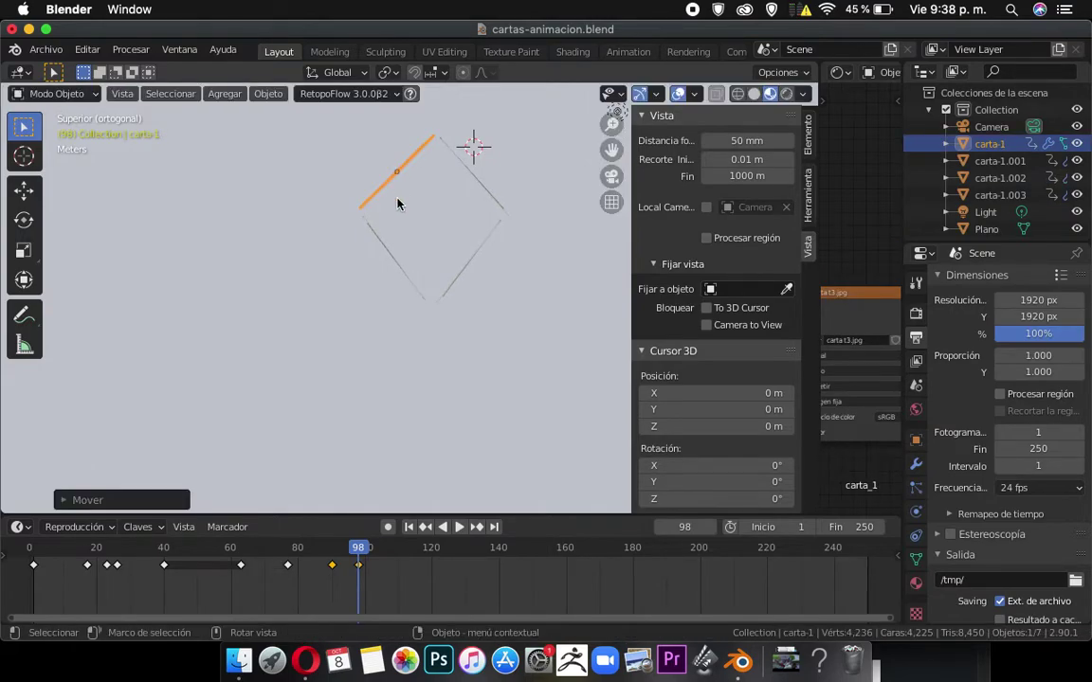
From the camera view, select all four cards and insert a position, rotation and scale keyframe at frame 98.
key("ctrl+KP_7")
key("KP_0")
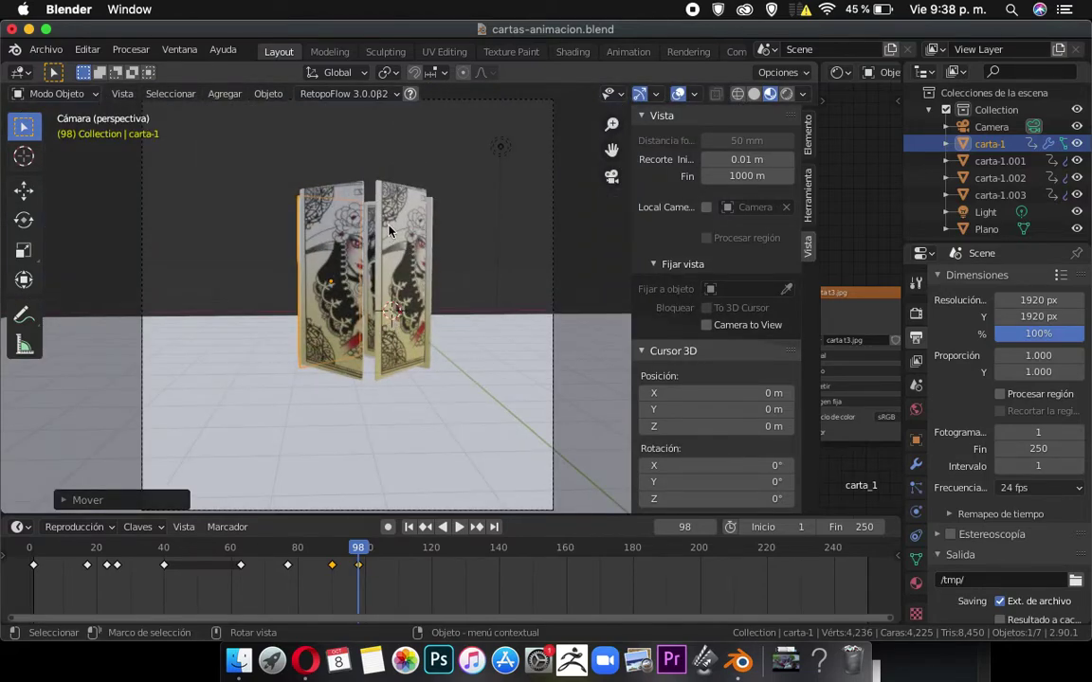
left_click(352, 194, "shift")
left_click(348, 195, "shift")
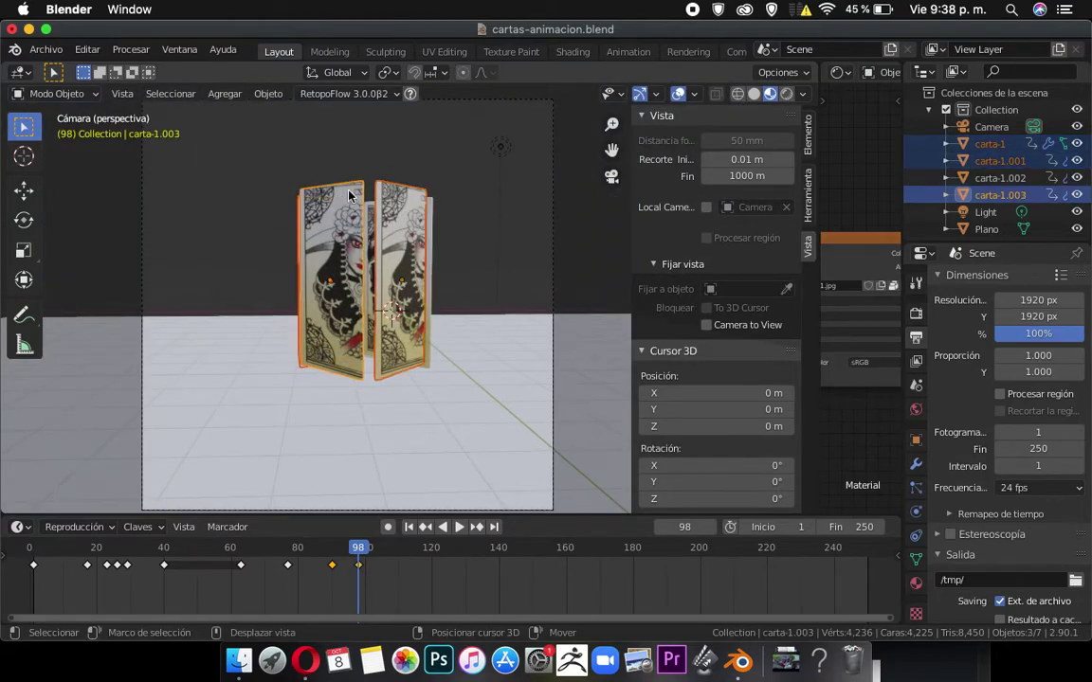
left_click(431, 211, "shift")
key("i")
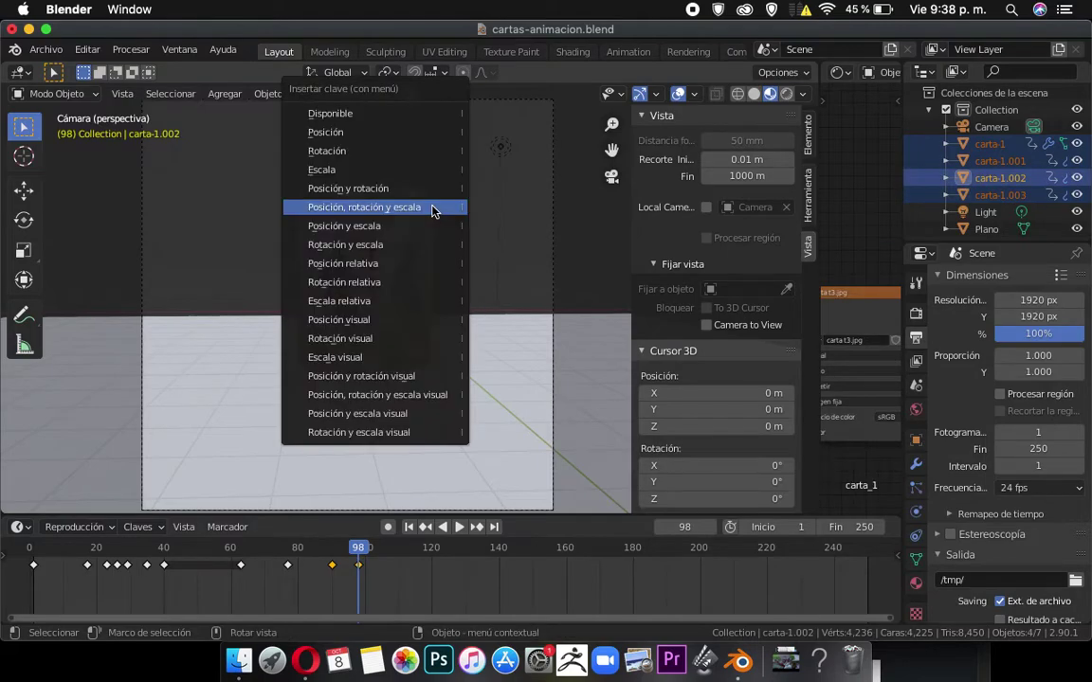
left_click(431, 209)
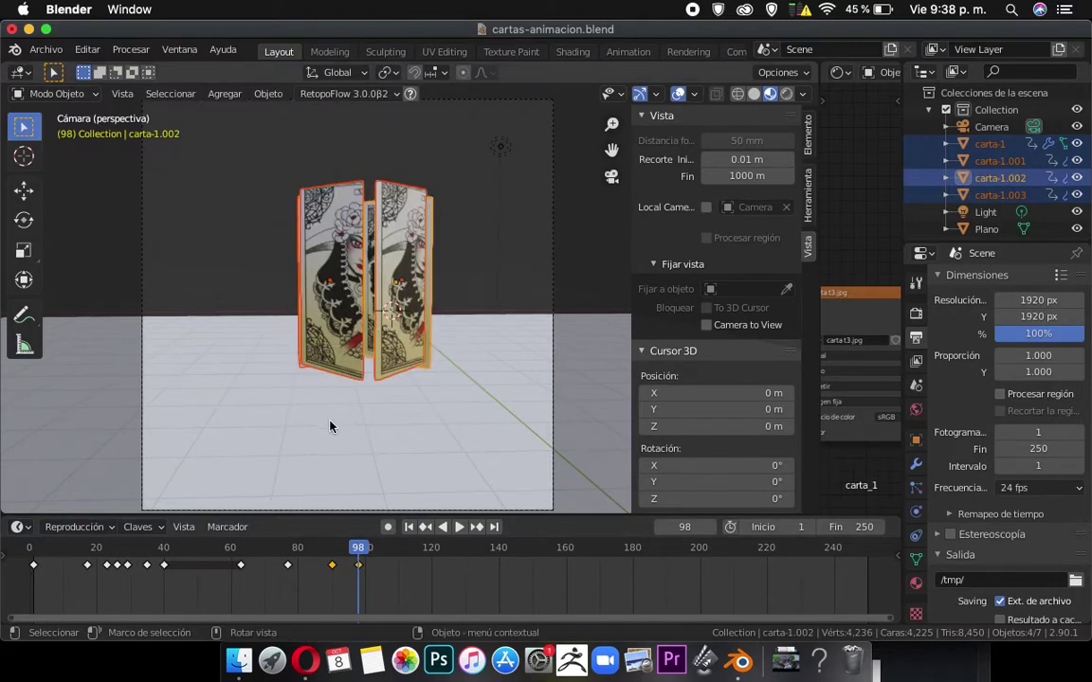
Play the animation from frame 40, then replay the spin repeatedly from about frame 78, stopping around frame 104.
left_click(165, 548)
key("space")
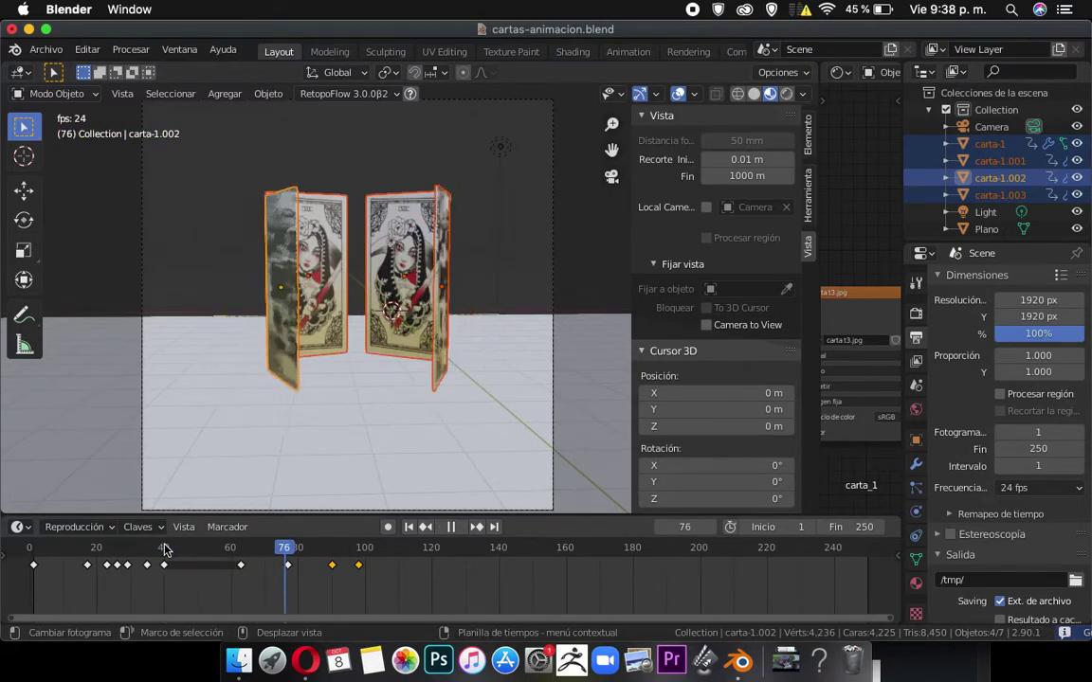
left_click(165, 548)
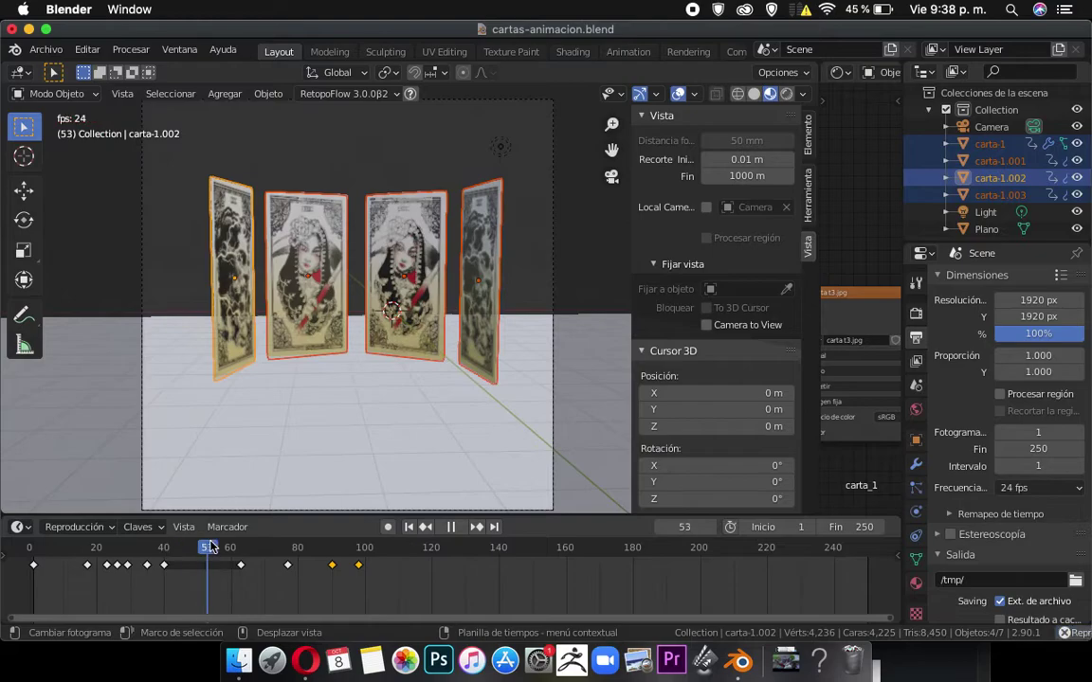
left_click(241, 548)
left_click(290, 552)
left_click(290, 551)
left_click(290, 552)
left_click(291, 552)
left_click(291, 553)
left_click(291, 552)
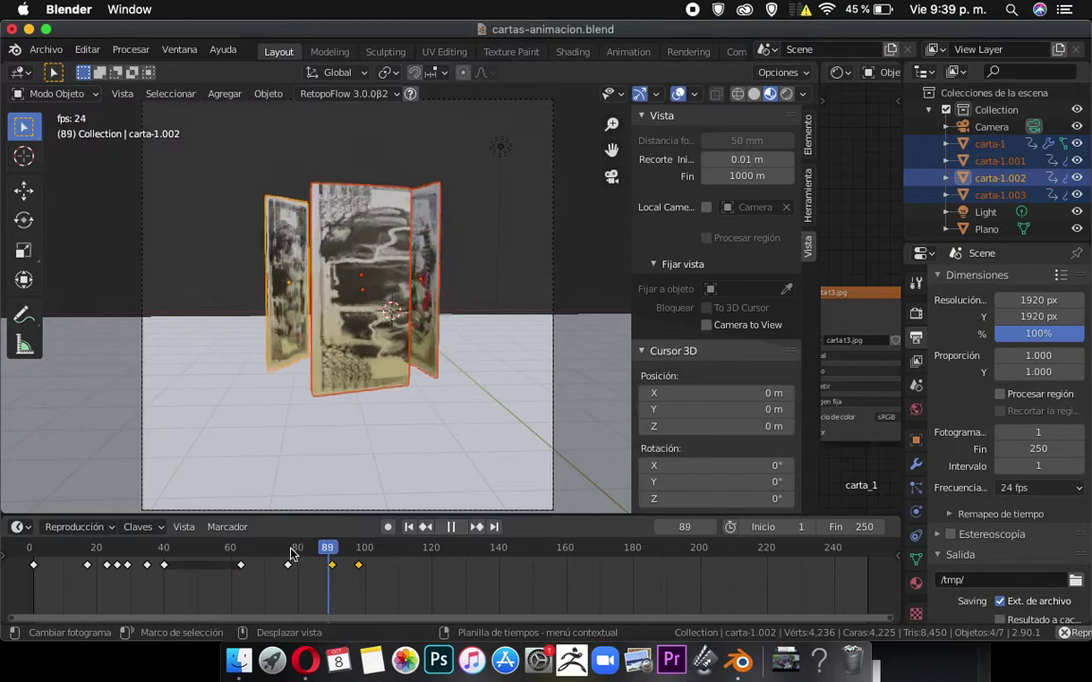
key("space")
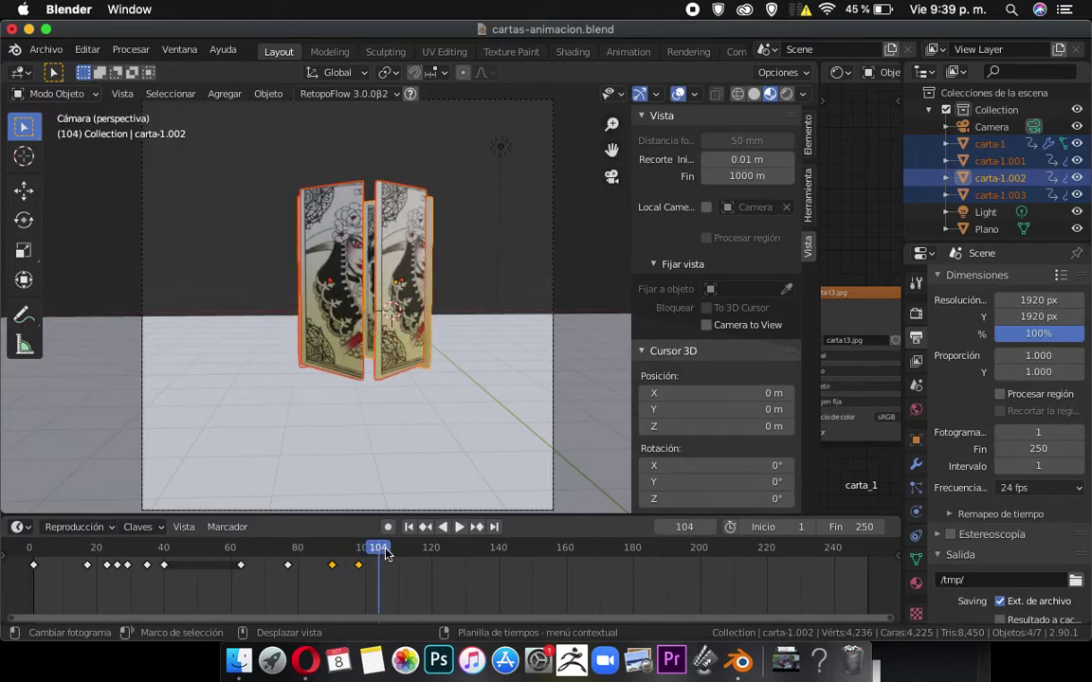
At frame 106, rotate the four cards about -184° around global Z and insert a keyframe.
left_click(384, 553)
key("r")
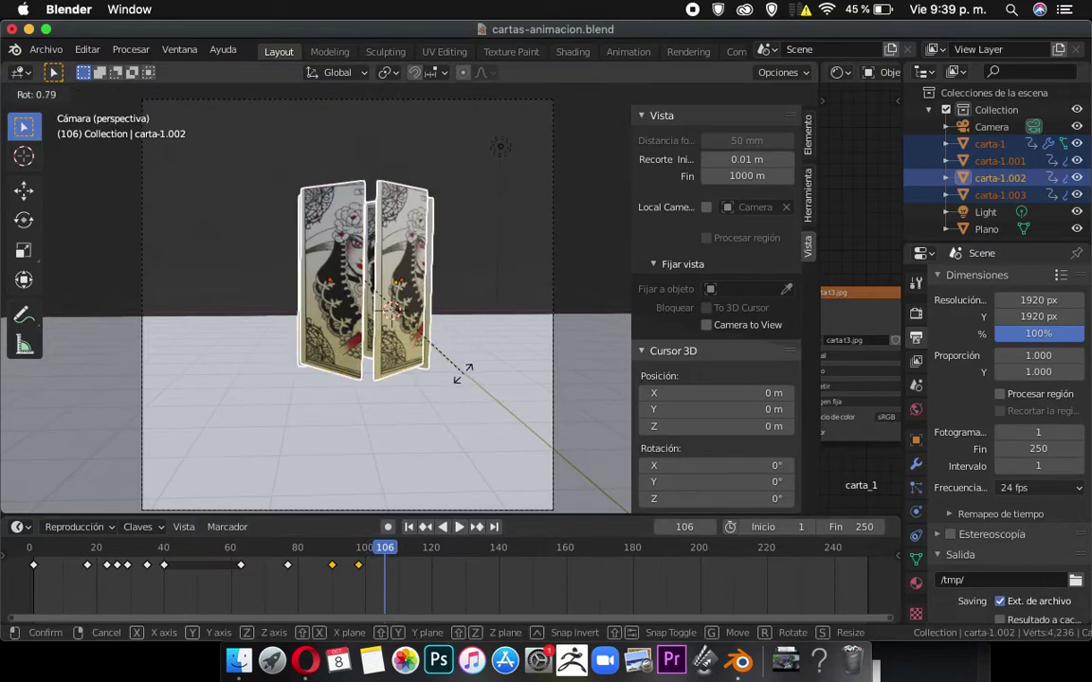
key("z")
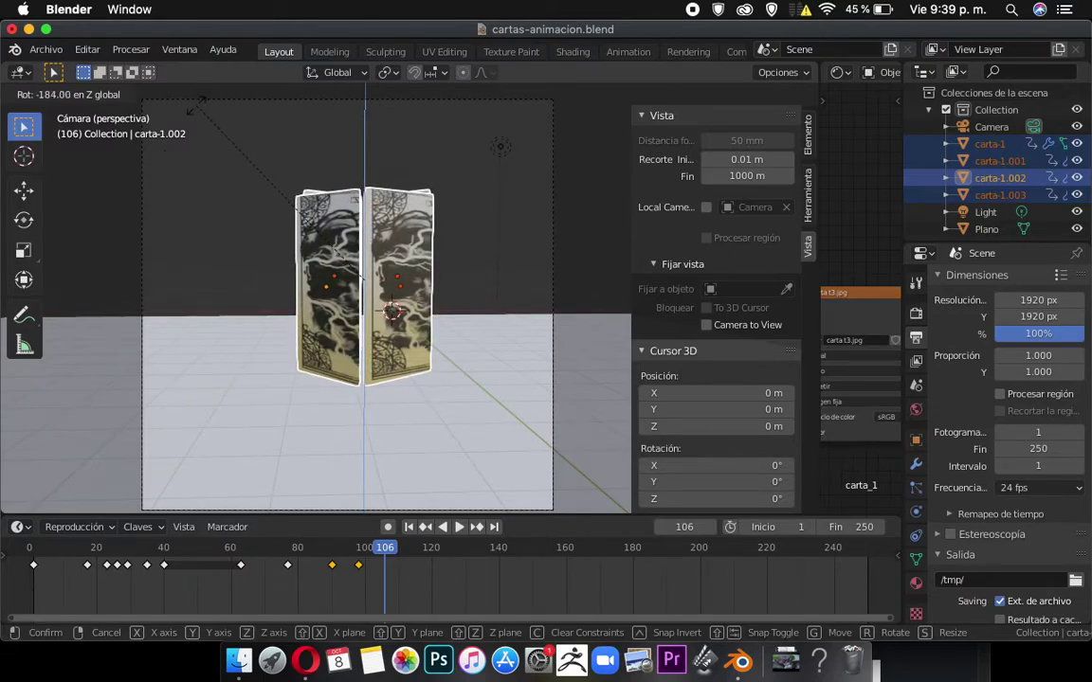
left_click(254, 161)
key("i")
left_click(263, 178)
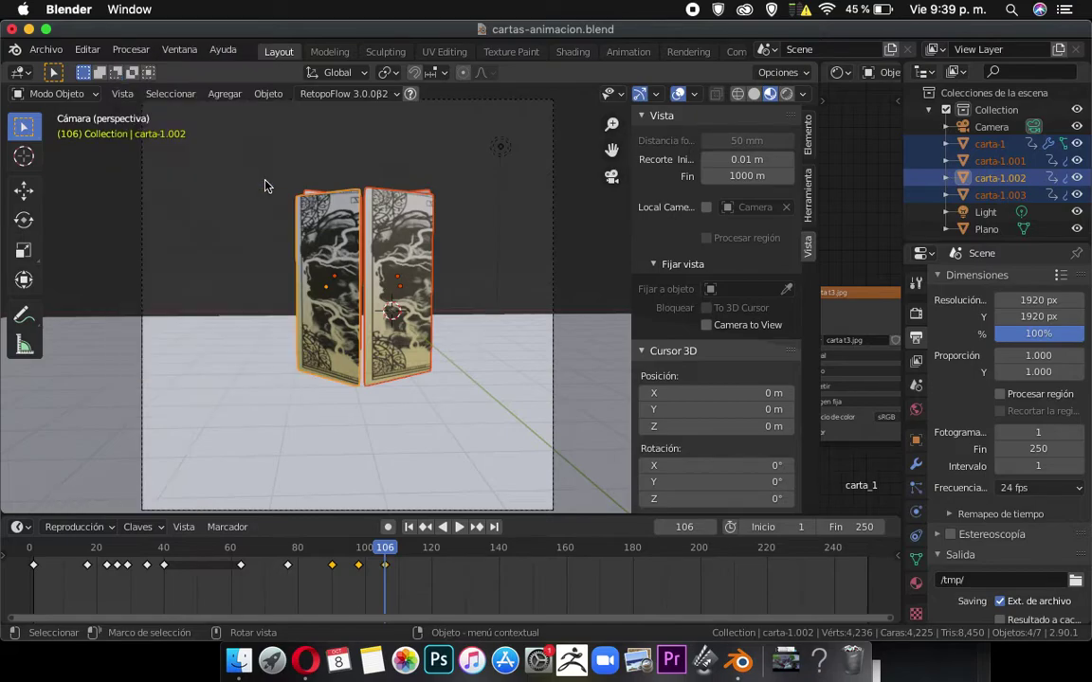
At frame 109, rotate the four cards around global Z until their illustrated fronts face the camera, and insert a keyframe.
key("space")
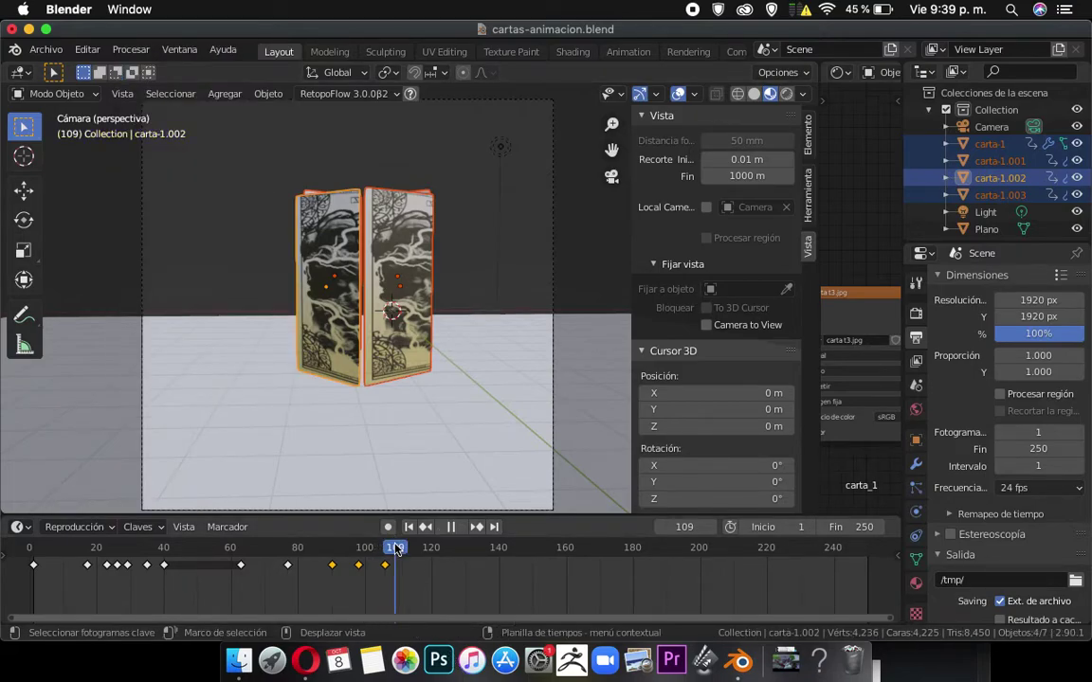
key("r")
key("z")
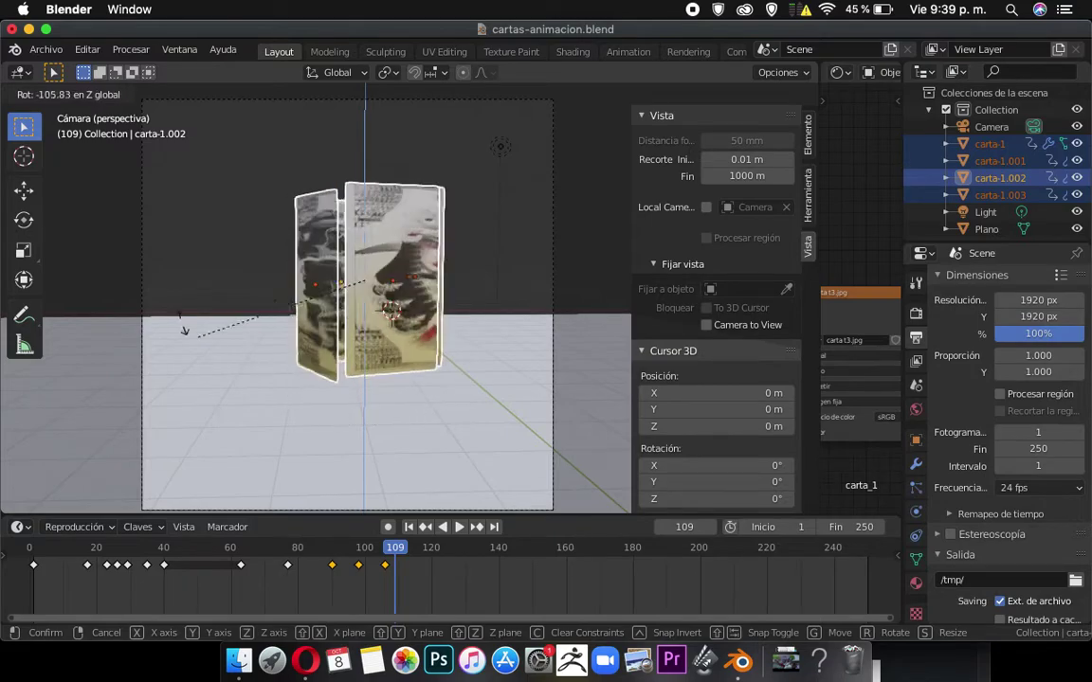
left_click(263, 134)
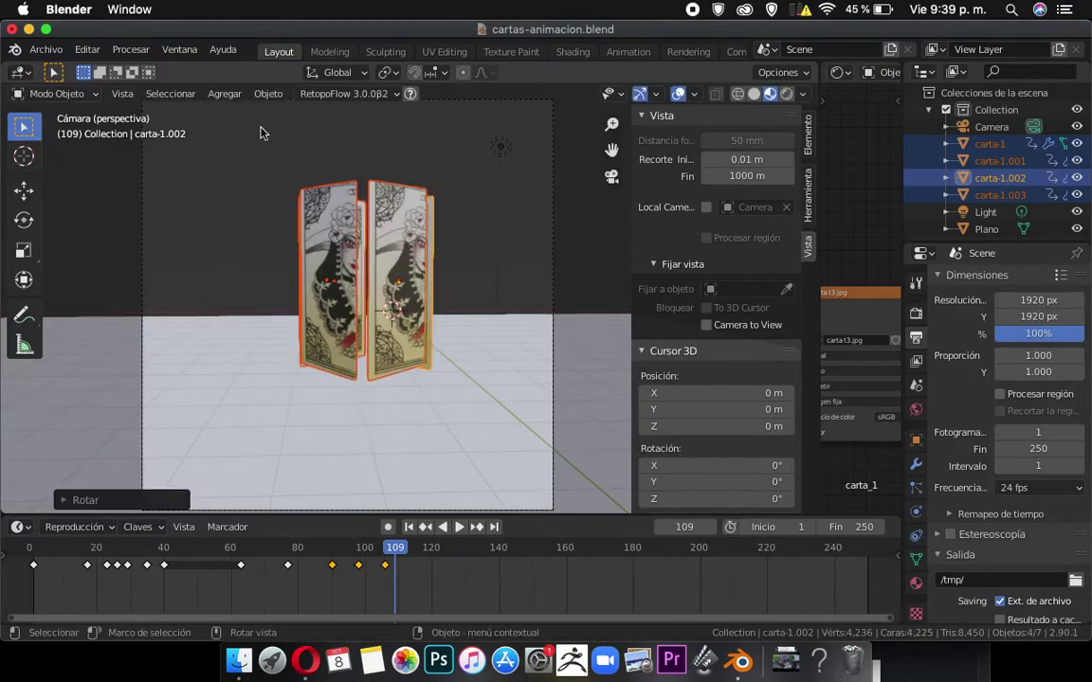
key("i")
left_click(341, 269)
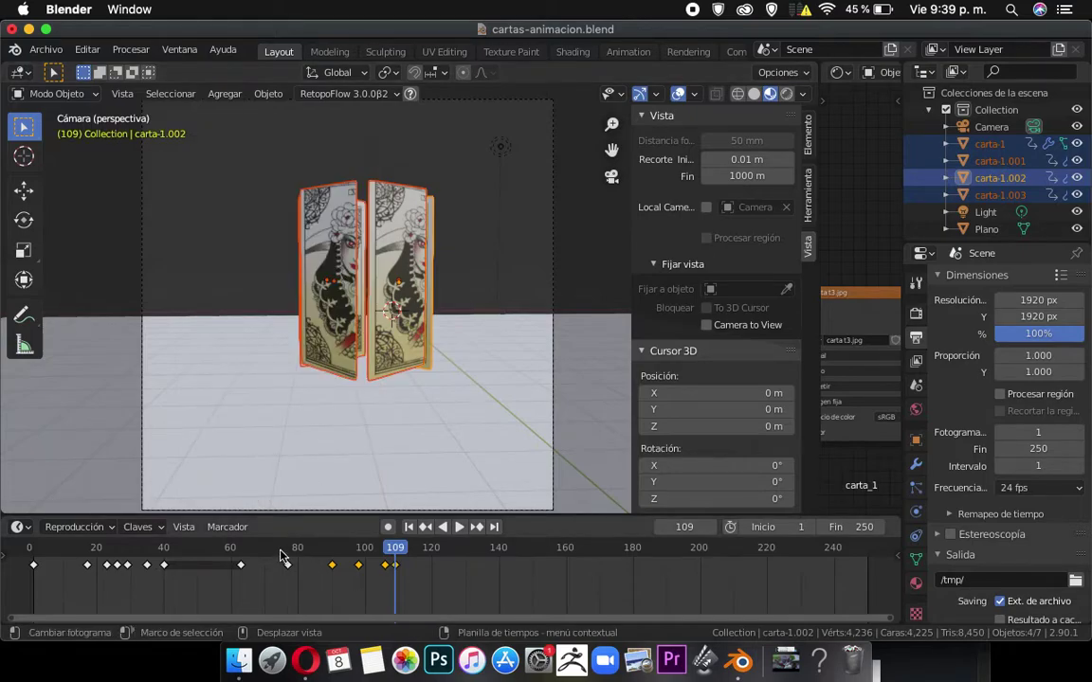
Retime the last two keyframes to frame 109 and about frame 117, playing back the spin.
key("space")
left_click(281, 557)
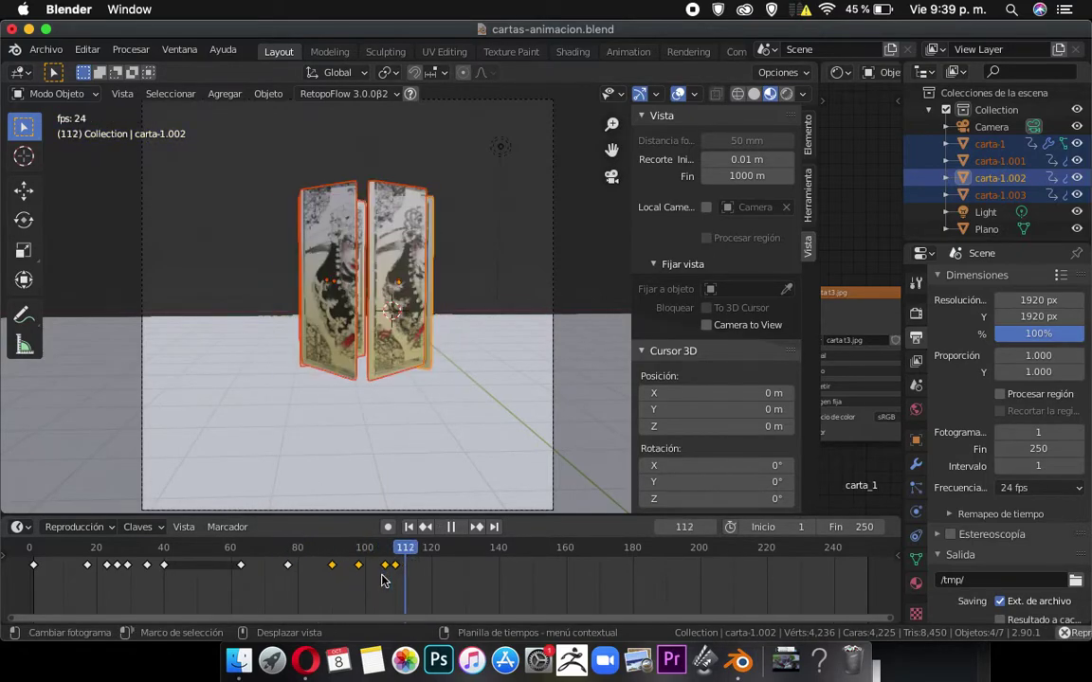
key("space")
mouse_move(396, 567)
left_mouse_down()
mouse_move(409, 572)
mouse_move(386, 564)
mouse_move(394, 565)
left_mouse_up()
left_click(334, 547)
key("space")
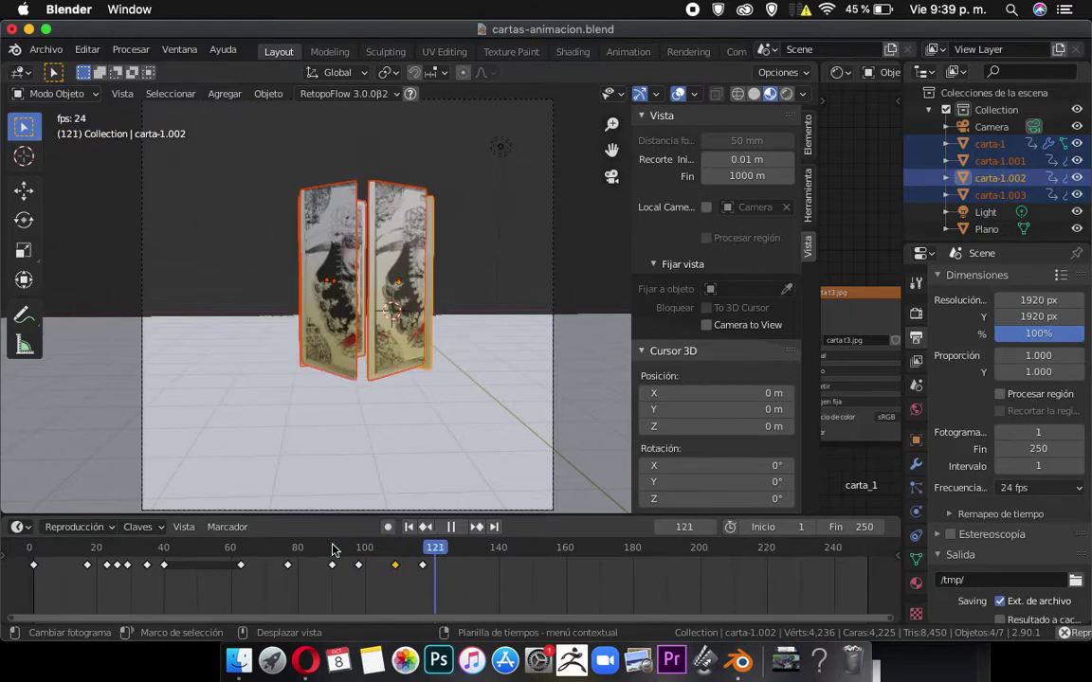
Play and scrub the spin between about frames 90 and 121 to check the cards' rotation.
left_click(331, 548)
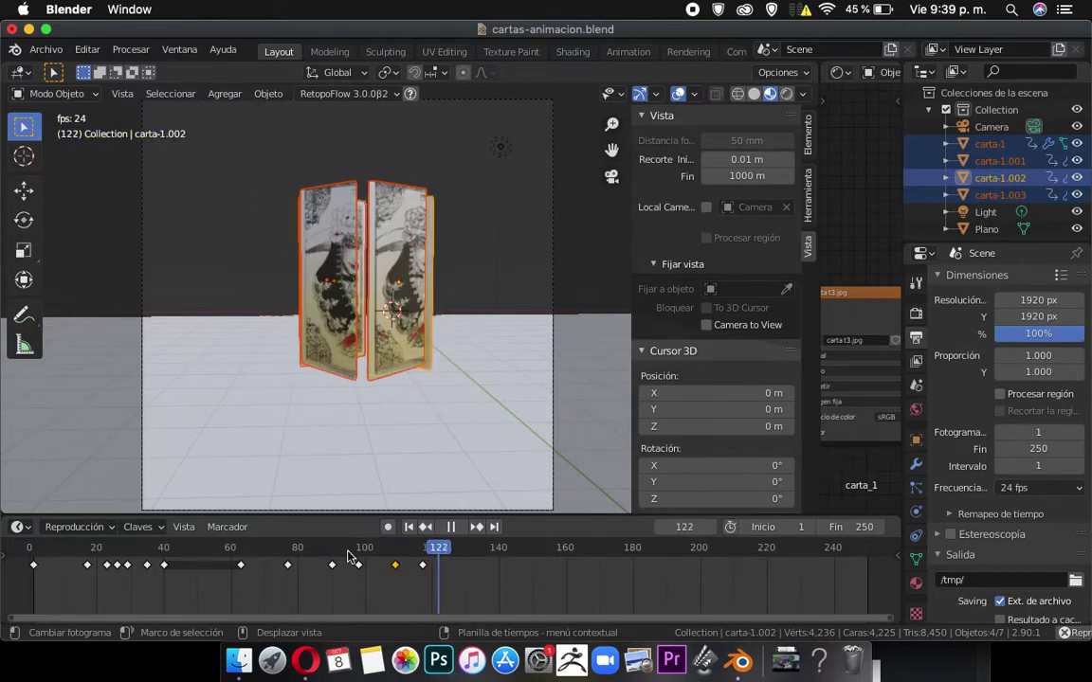
left_click(356, 556)
left_click(360, 556)
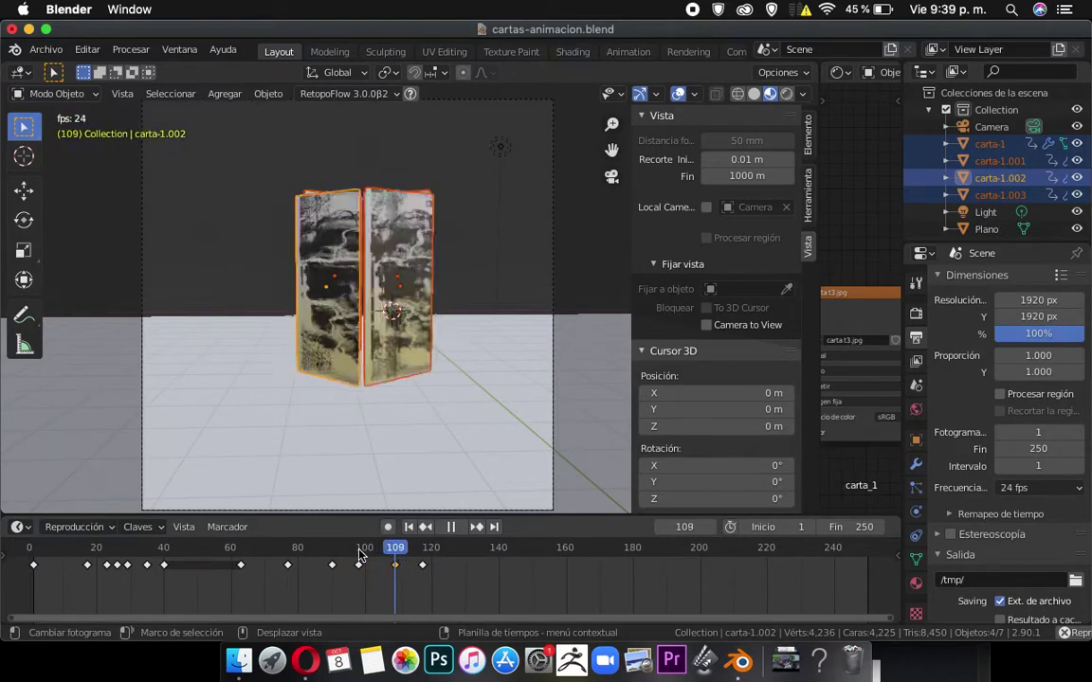
key("space")
key("space")
left_click(379, 557)
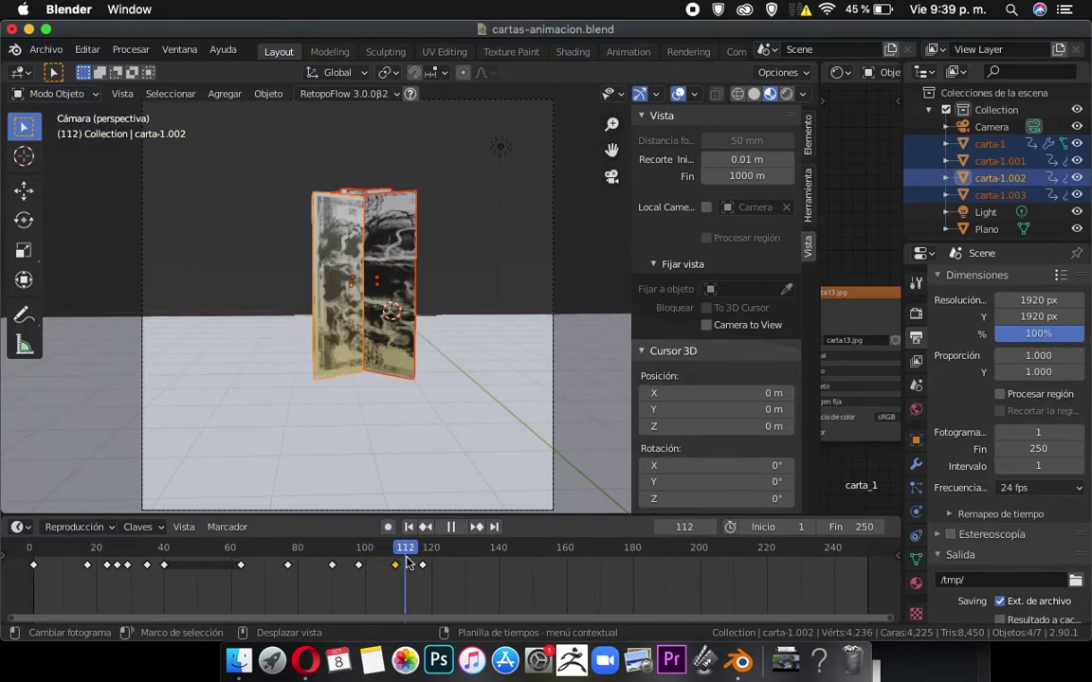
left_click_drag(393, 557, 328, 554)
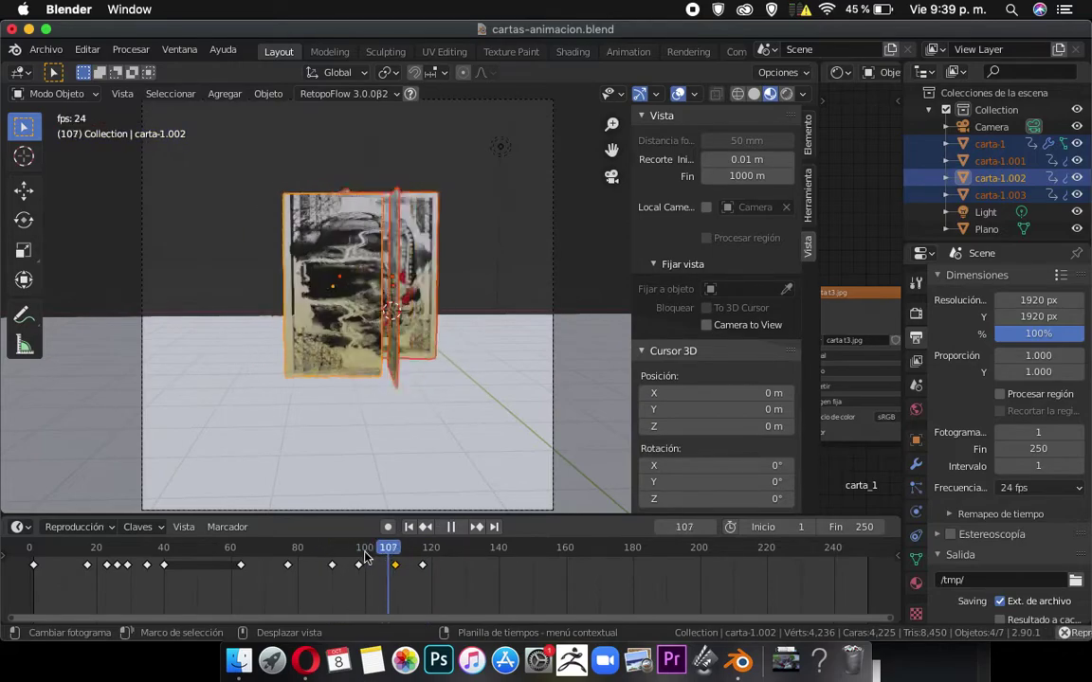
key("space")
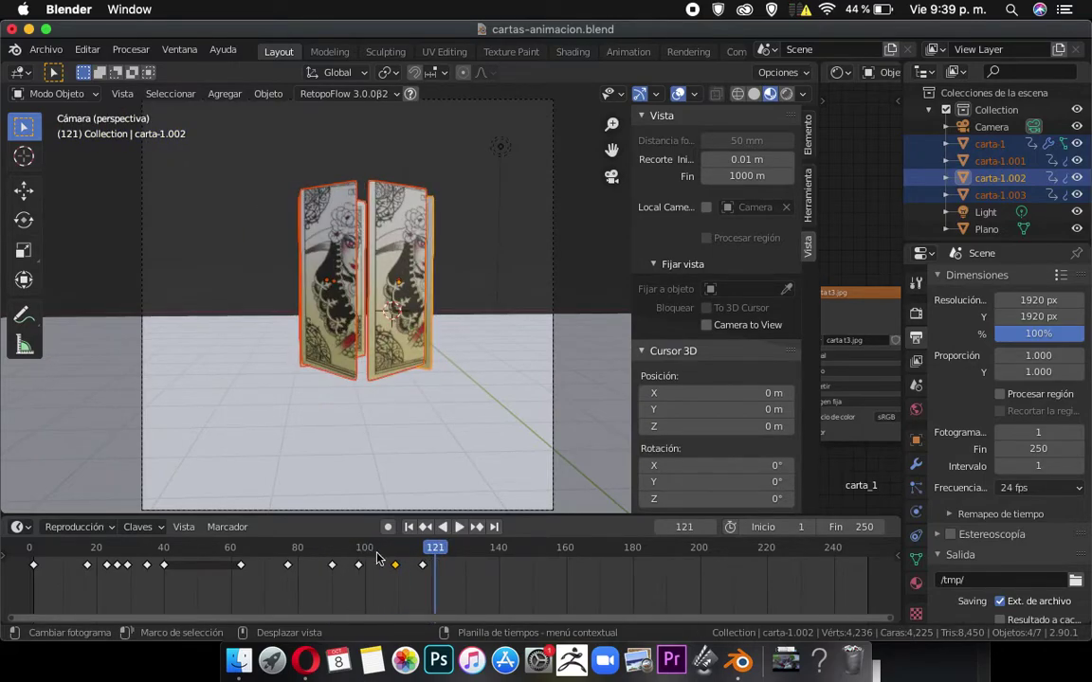
left_click_drag(371, 553, 394, 559)
key("Down")
At frame 94, in top view, move carta-1.002 about 1.1 m in positive Y, away from the other cards.
mouse_move(353, 547)
left_mouse_down()
mouse_move(324, 555)
mouse_move(398, 559)
mouse_move(298, 552)
mouse_move(360, 559)
mouse_move(344, 559)
left_mouse_up()
key("space")
key("KP_7")
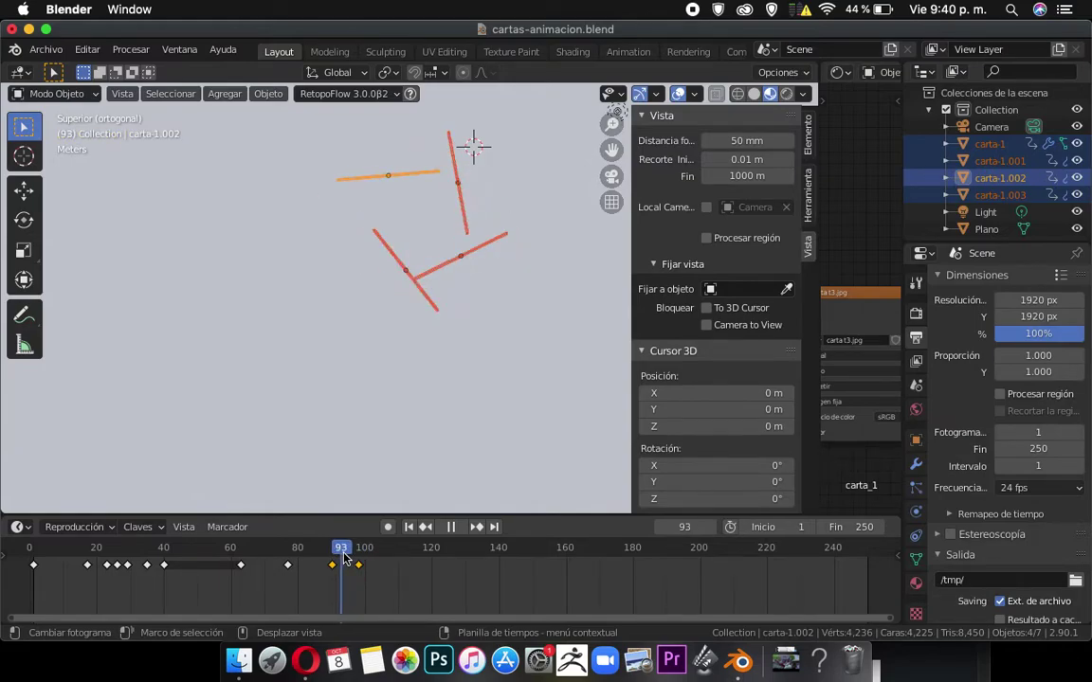
key("space")
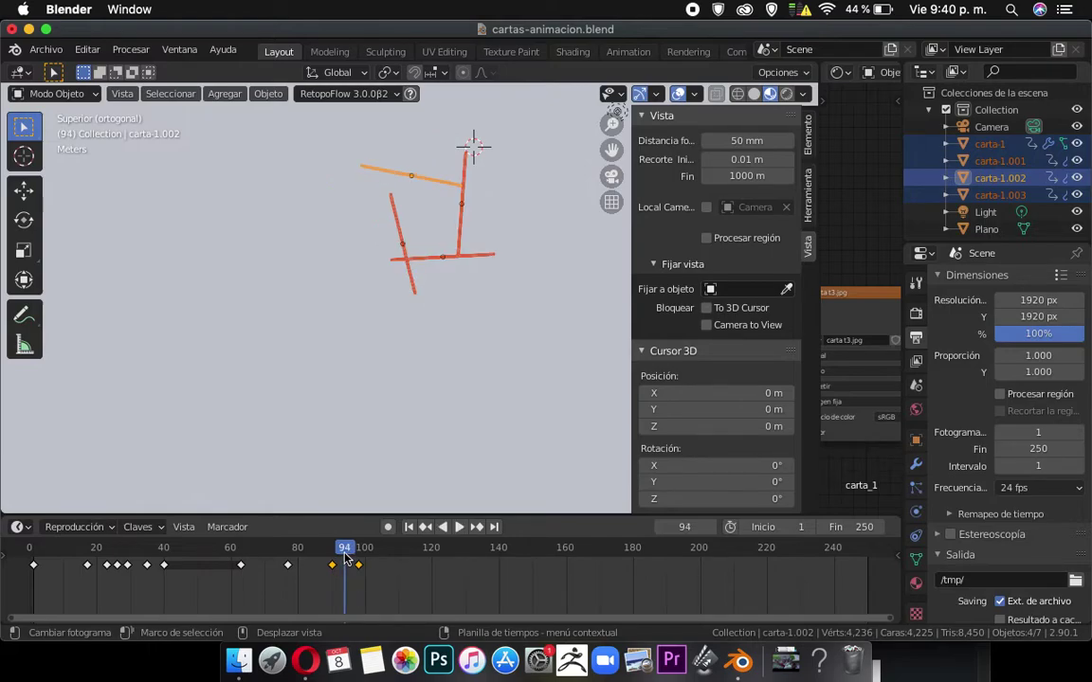
left_click(443, 187)
left_click(436, 186)
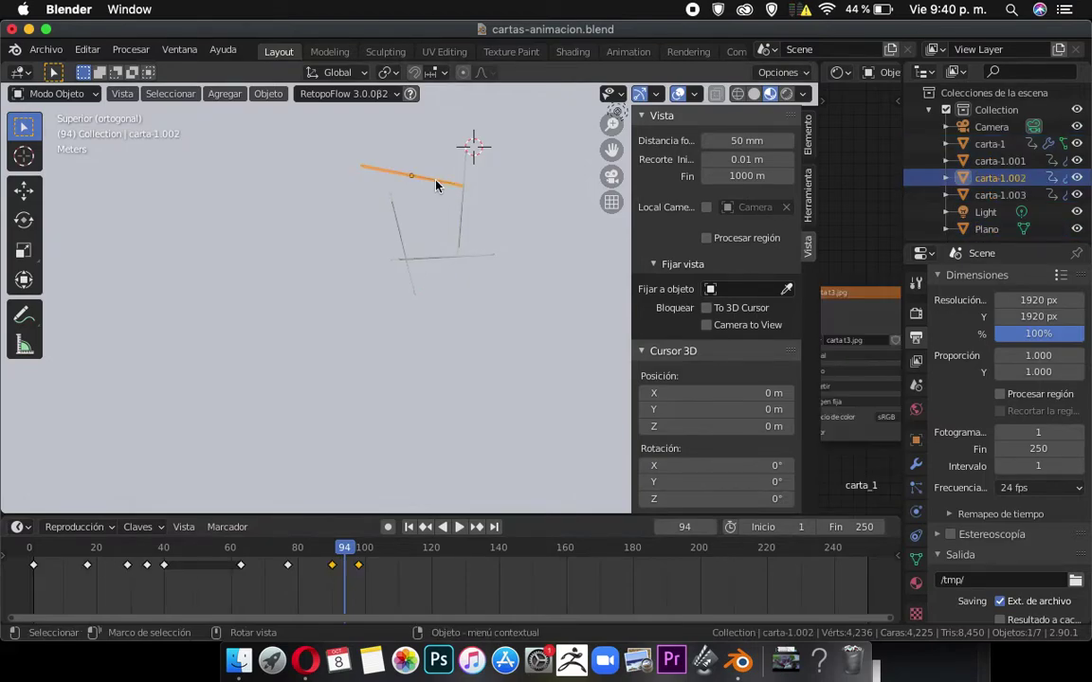
key("g")
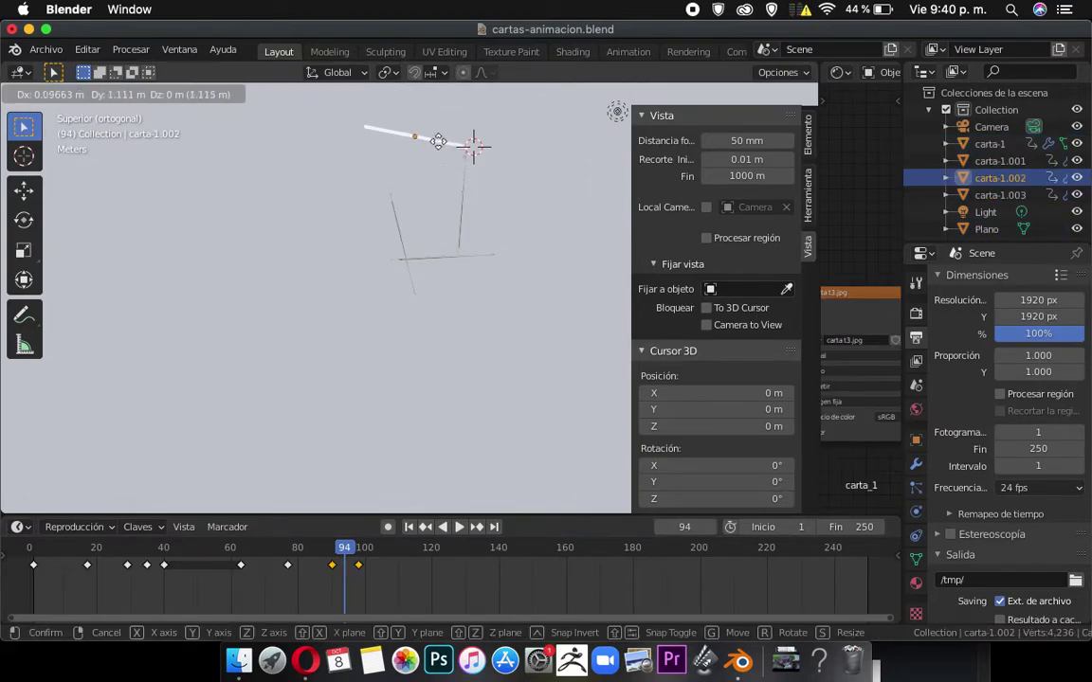
left_click(439, 147)
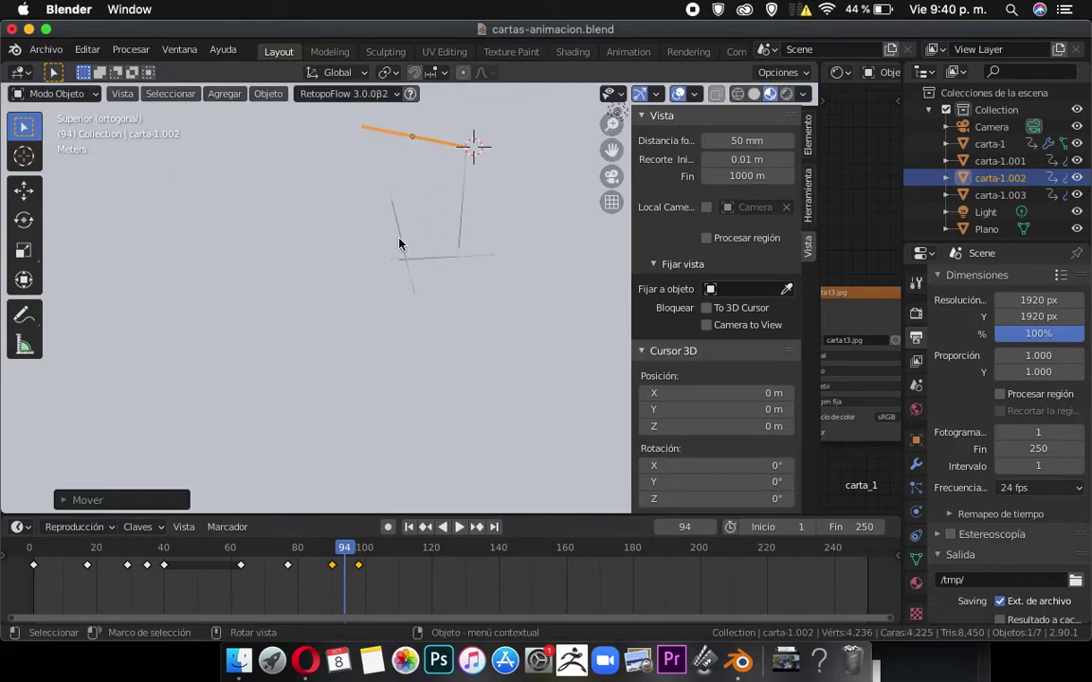
Move carta-1 and carta-1.003 outward so they no longer cross and form two adjacent sides of a square.
left_click(398, 243)
key("g")
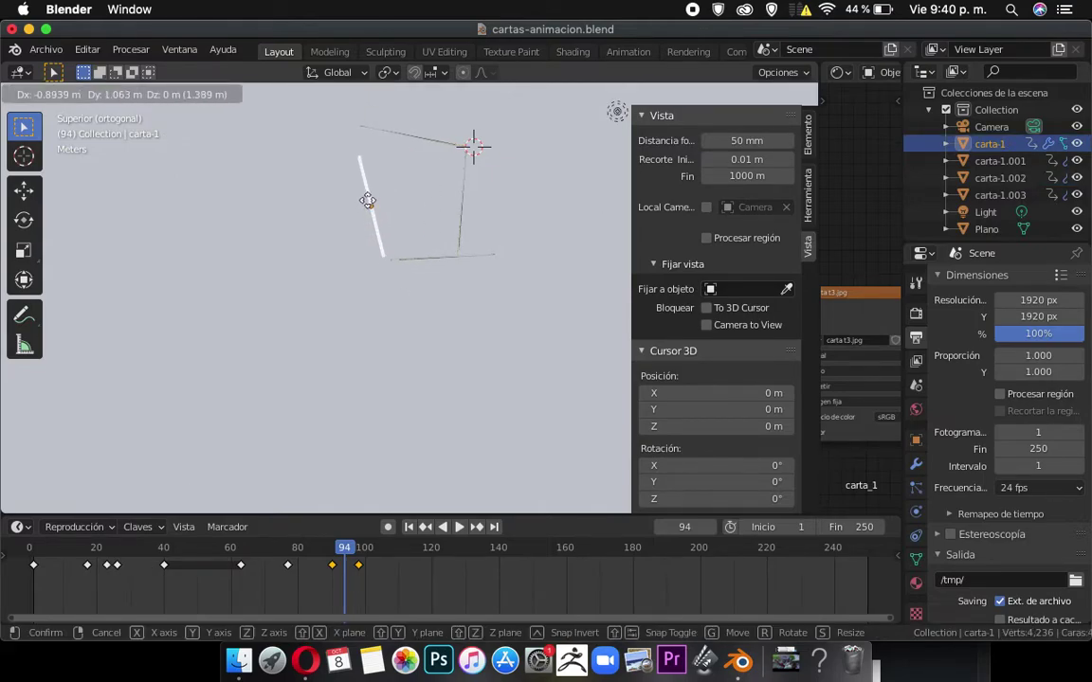
left_click(377, 202)
left_click(429, 264)
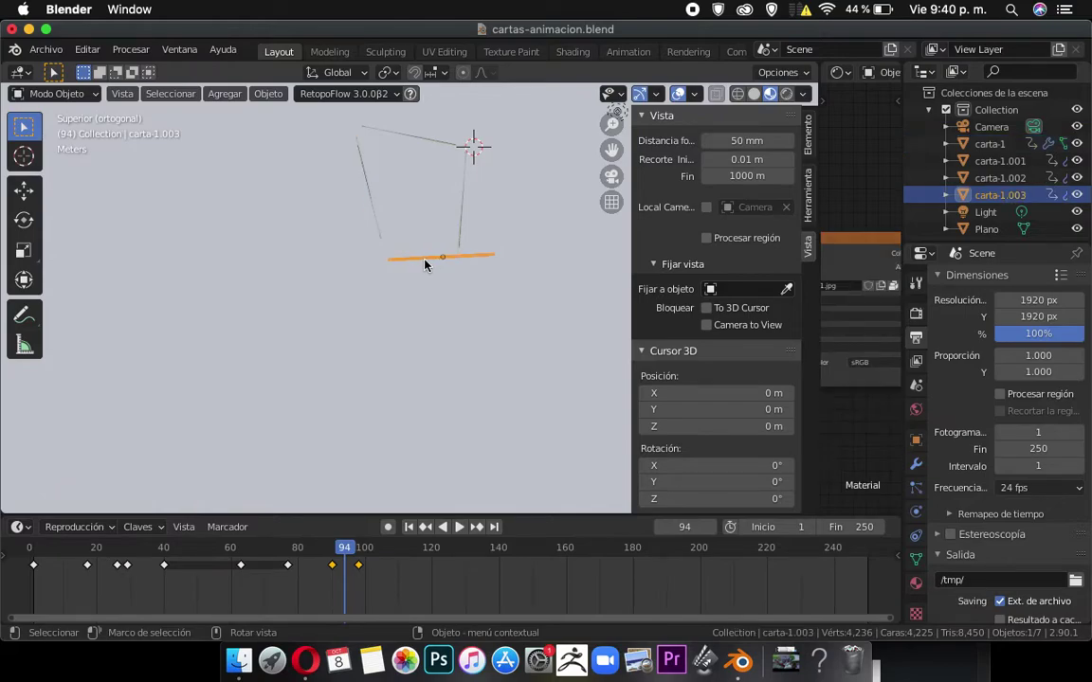
key("g")
left_click(410, 250)
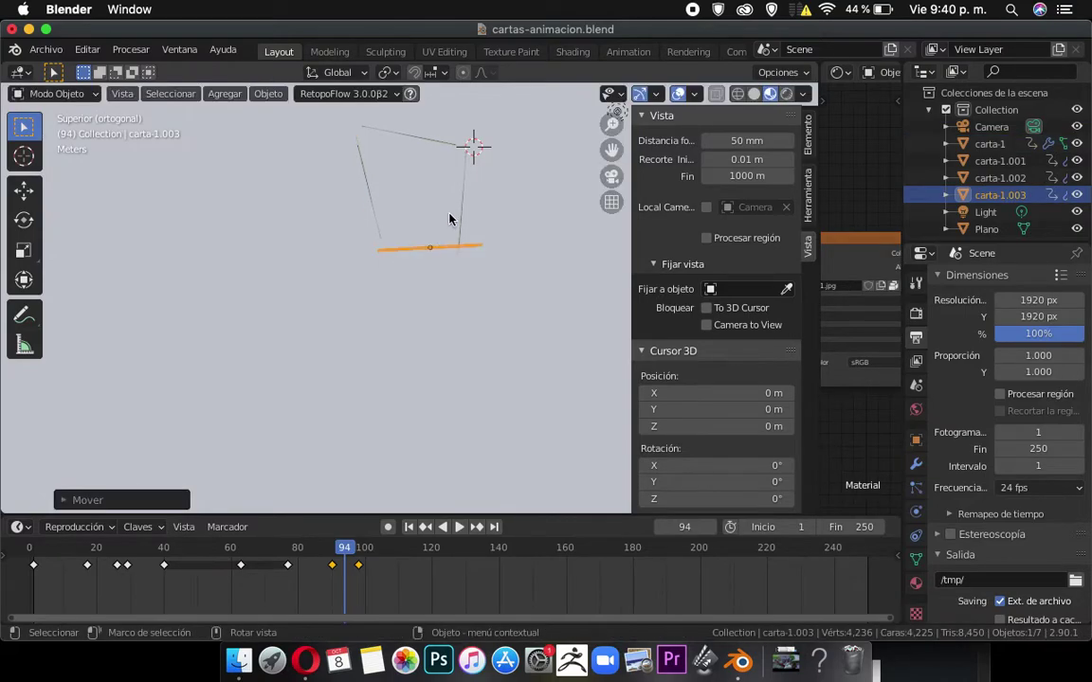
Move carta-1.001 outward and rotate it about -13° so it closes the square's open side beside carta-1.003.
left_click(461, 203)
key("g")
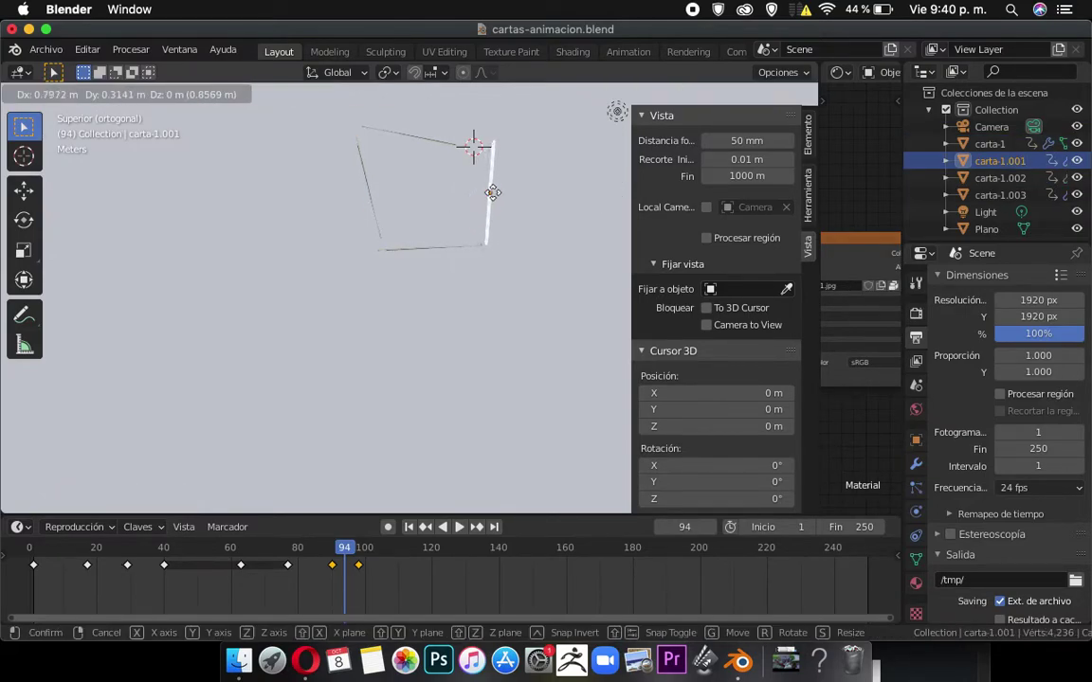
left_click(492, 197)
key("r")
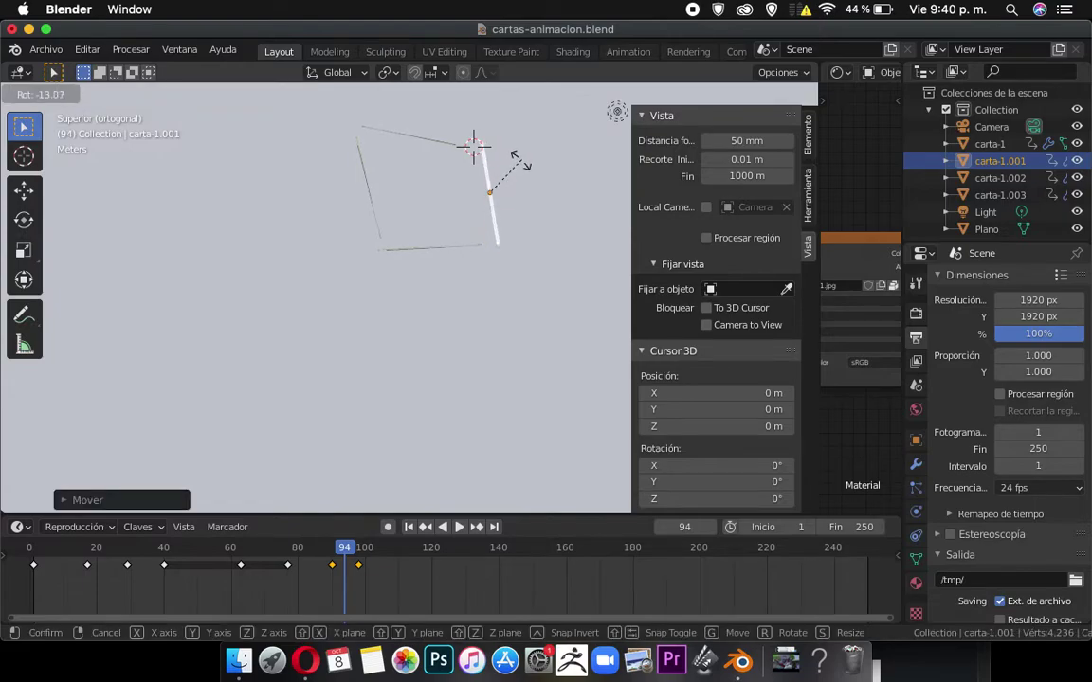
left_click(519, 165)
key("g")
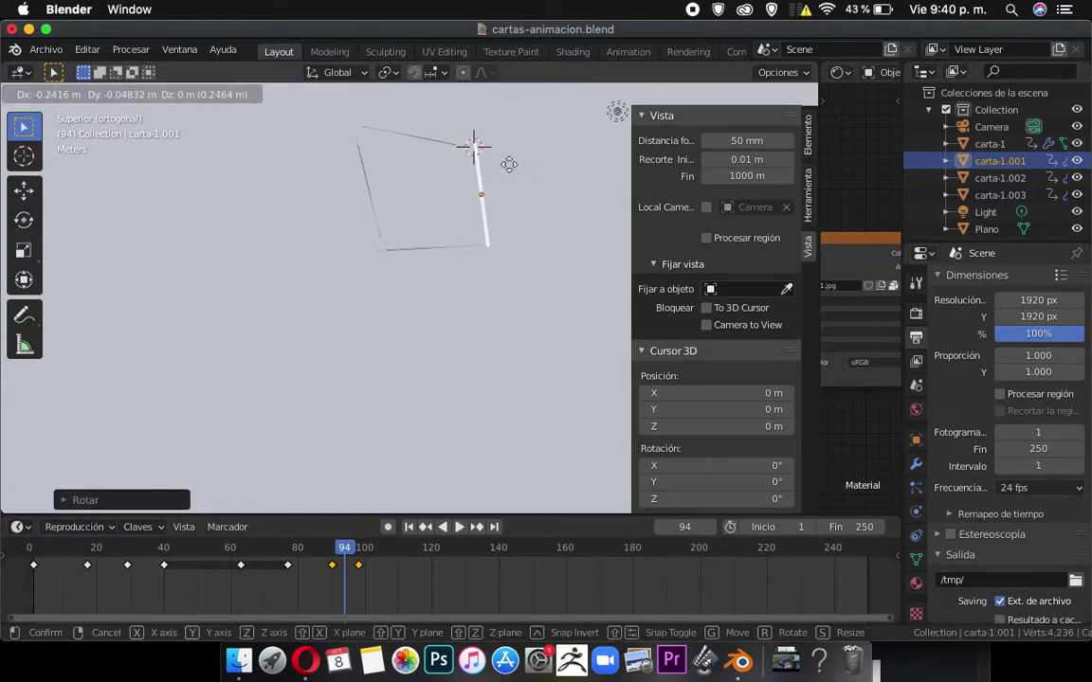
left_click(503, 166)
Reposition and rotate carta-1.002 so it lies nearly parallel to carta-1.003 and closes the square.
left_click(413, 139)
key("r")
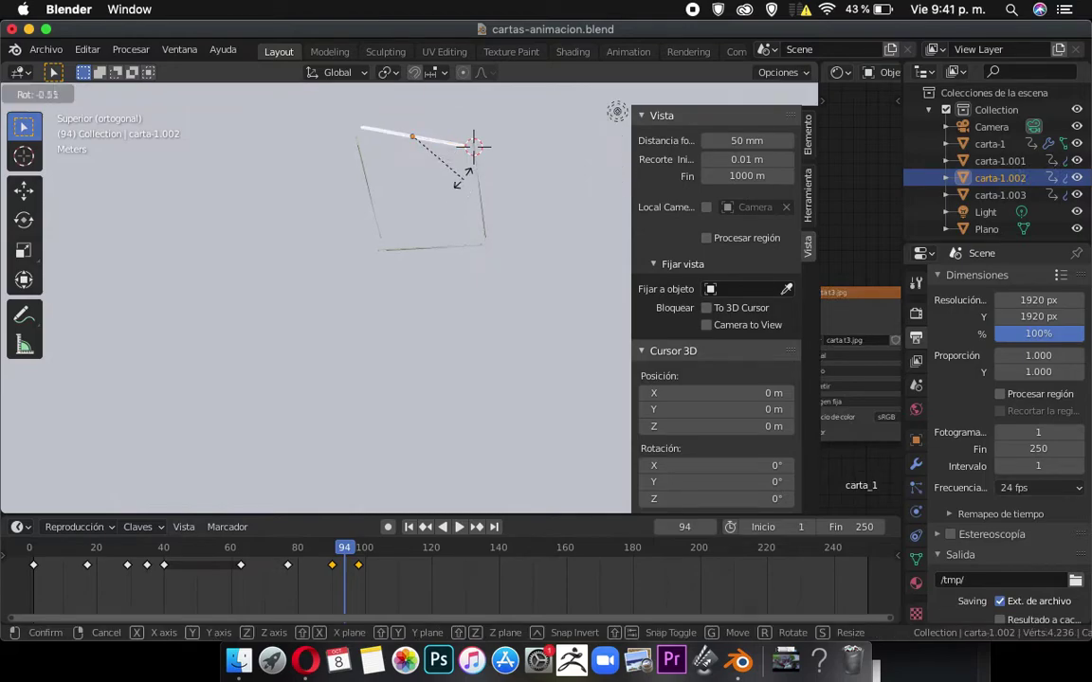
left_click(471, 168)
key("g")
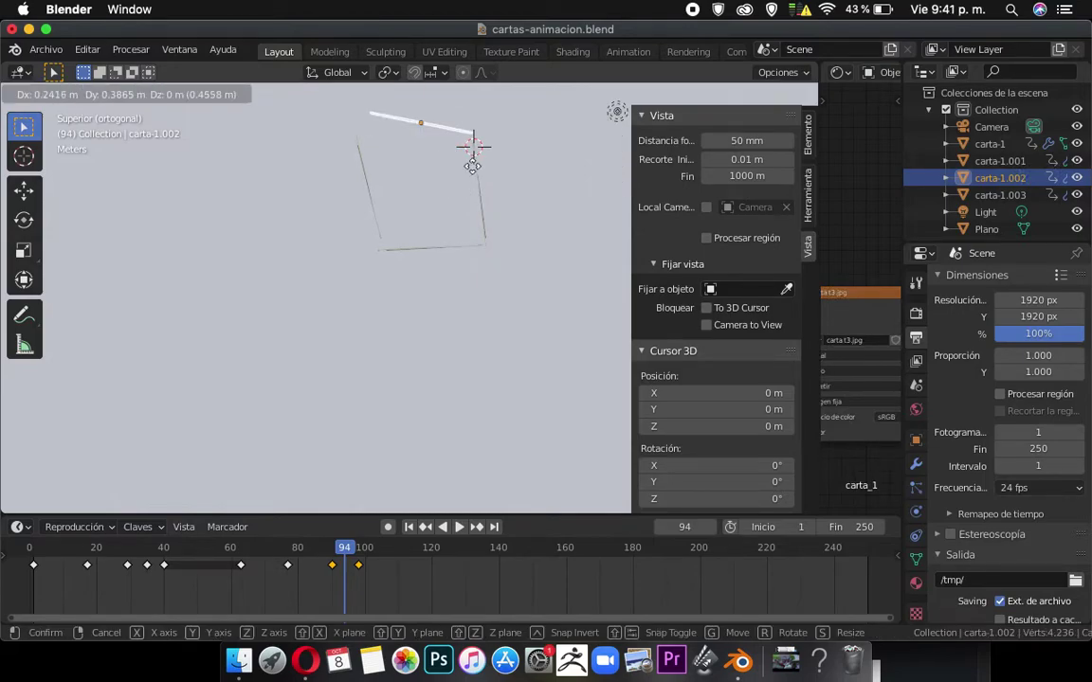
left_click(470, 151)
key("g")
left_click(472, 168)
key("r")
left_click(471, 178)
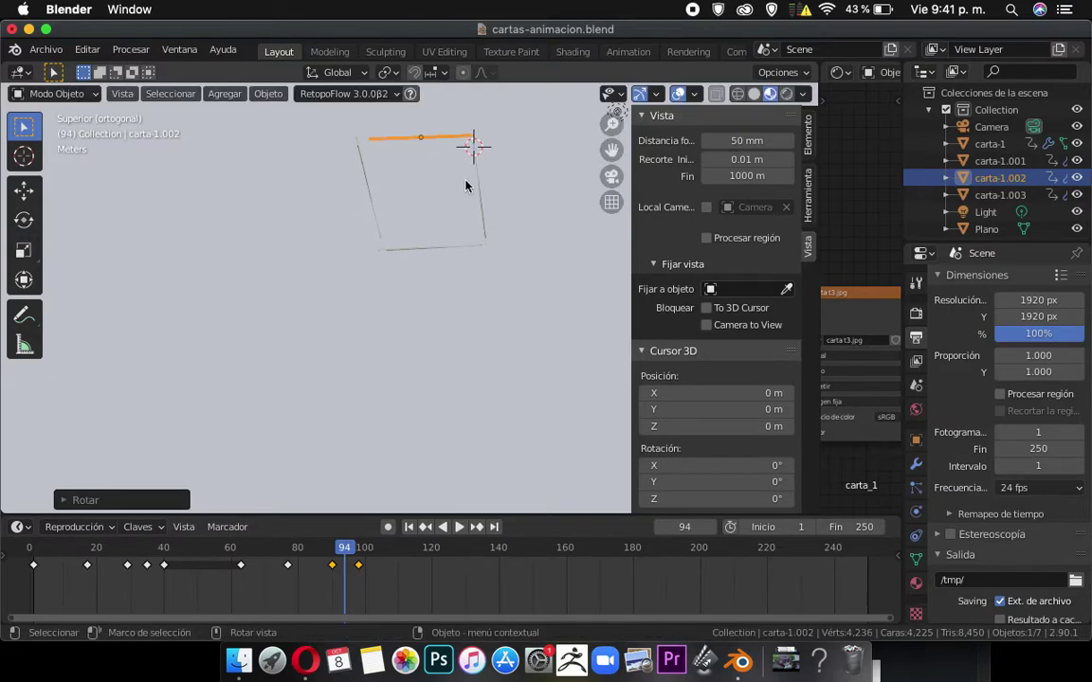
Select all four cards and insert a position, rotation and scale keyframe at frame 94.
left_click(375, 192, "shift")
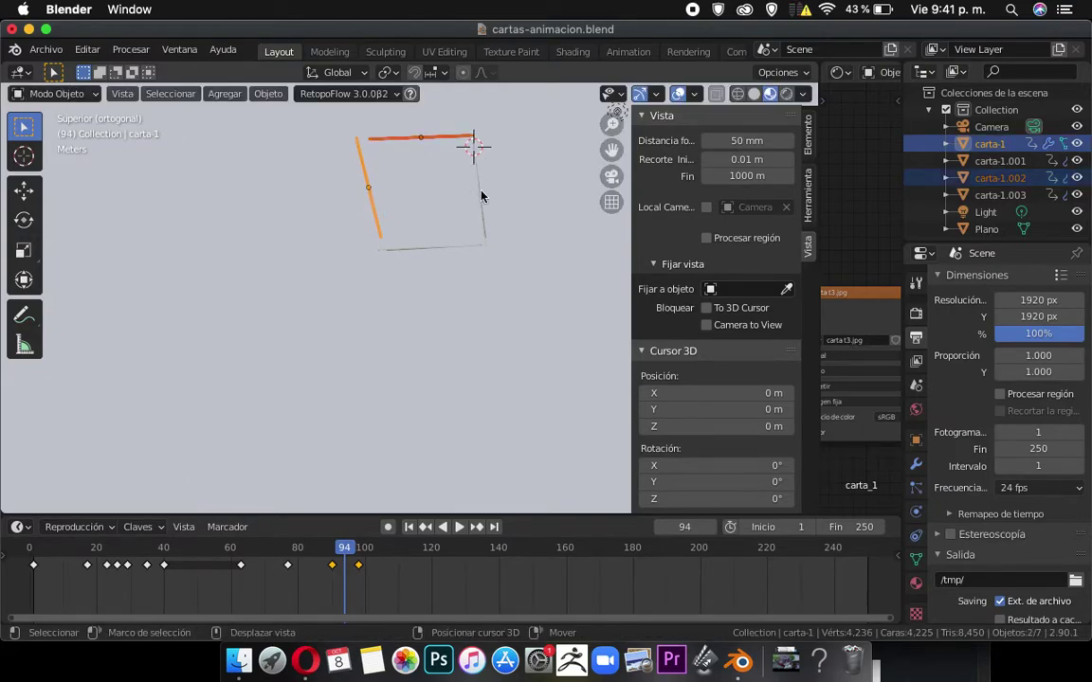
left_click(470, 229, "shift")
left_click(461, 249, "shift")
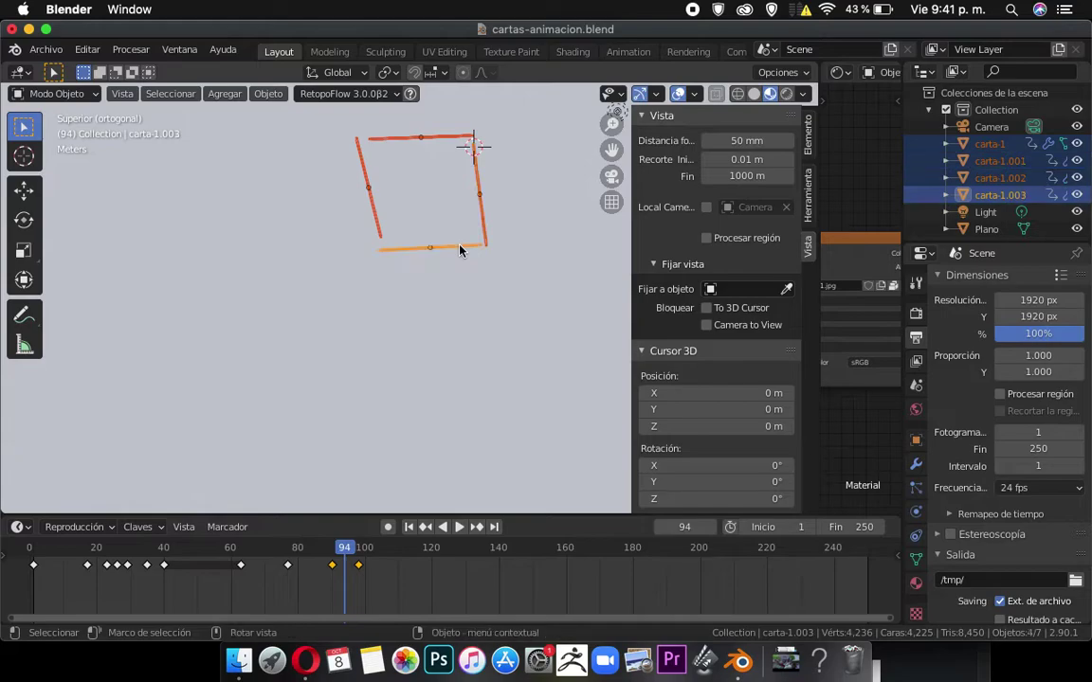
key("i")
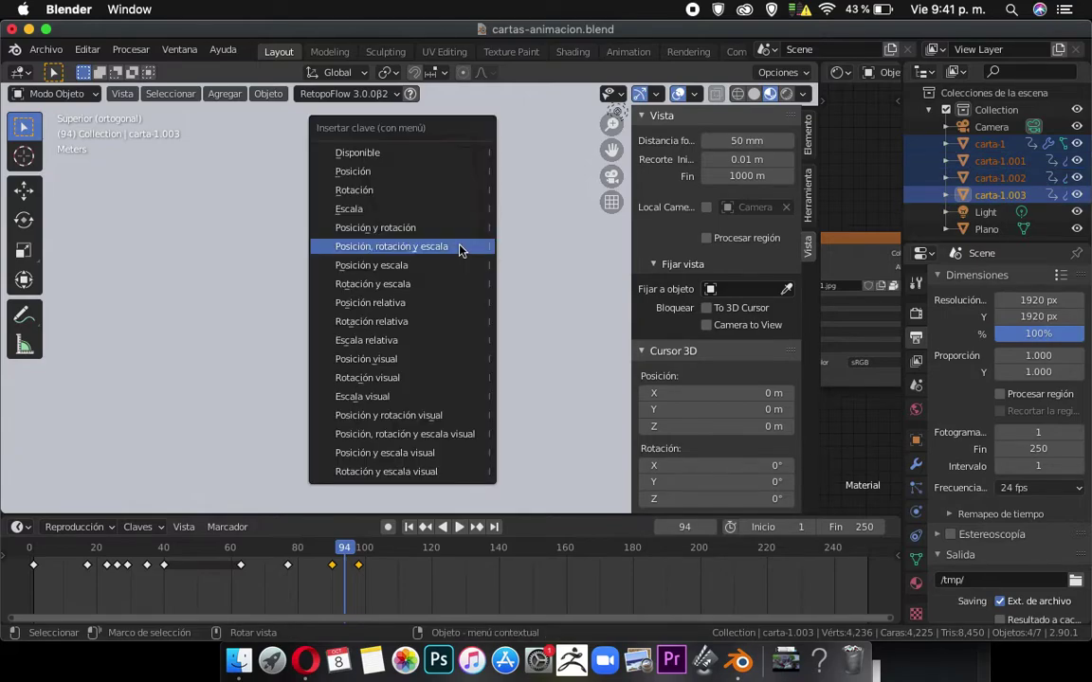
left_click(460, 249)
Play and scrub the animation from about frame 86 to 107 to check the cards' spacing from above.
left_click(322, 556)
key("space")
left_click_drag(328, 558, 353, 560)
key("Escape")
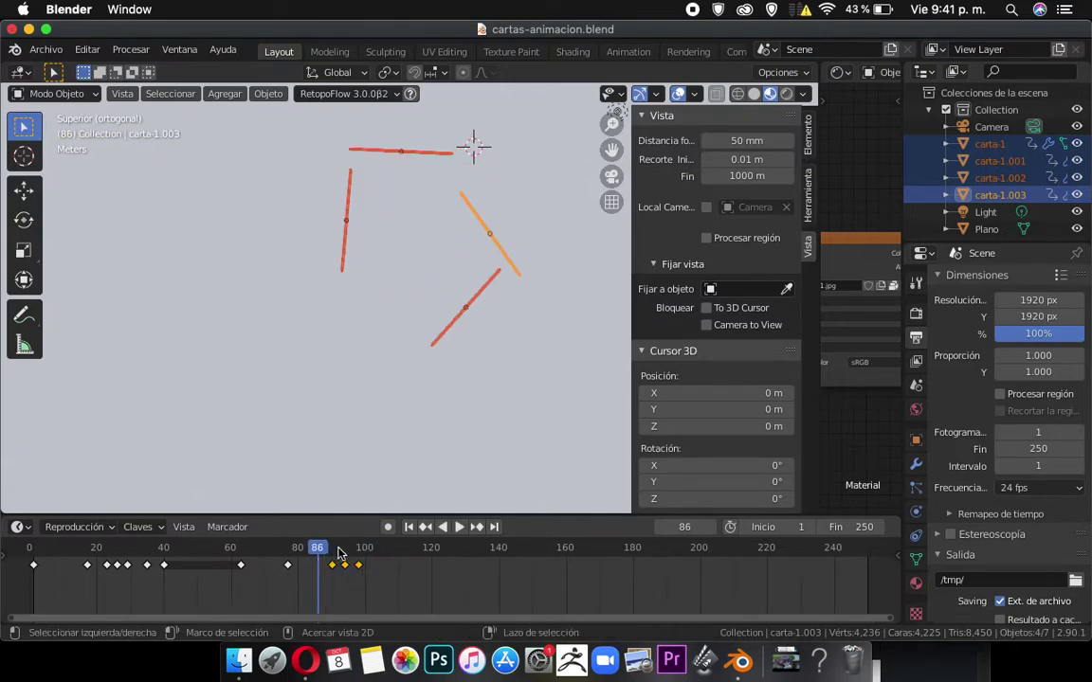
key("space")
key("space")
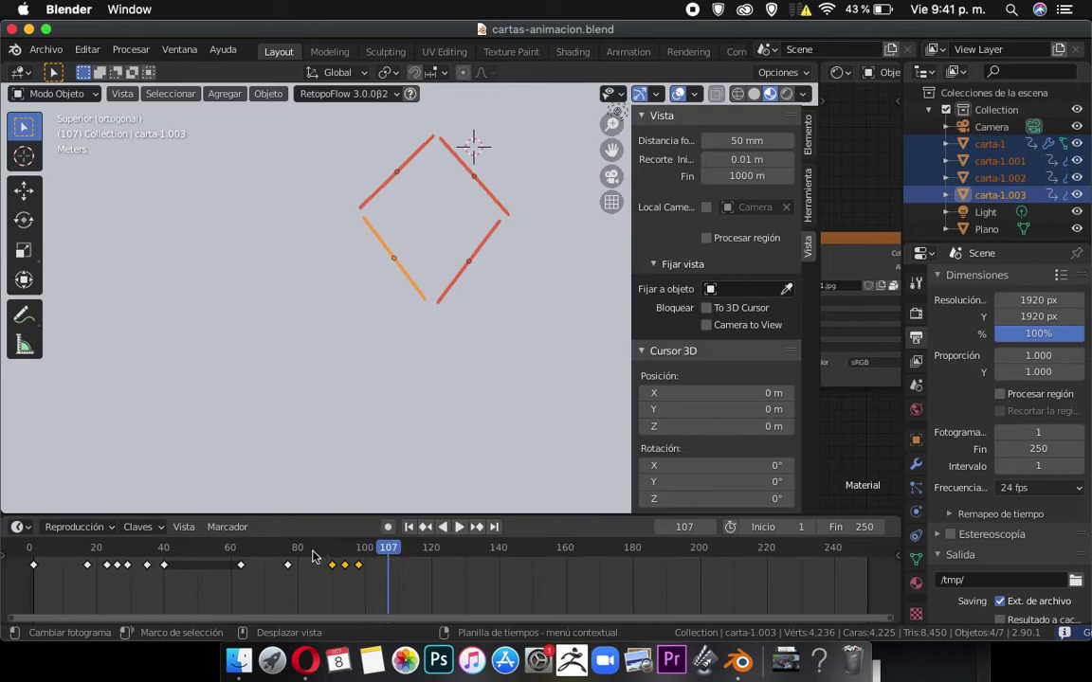
key("space")
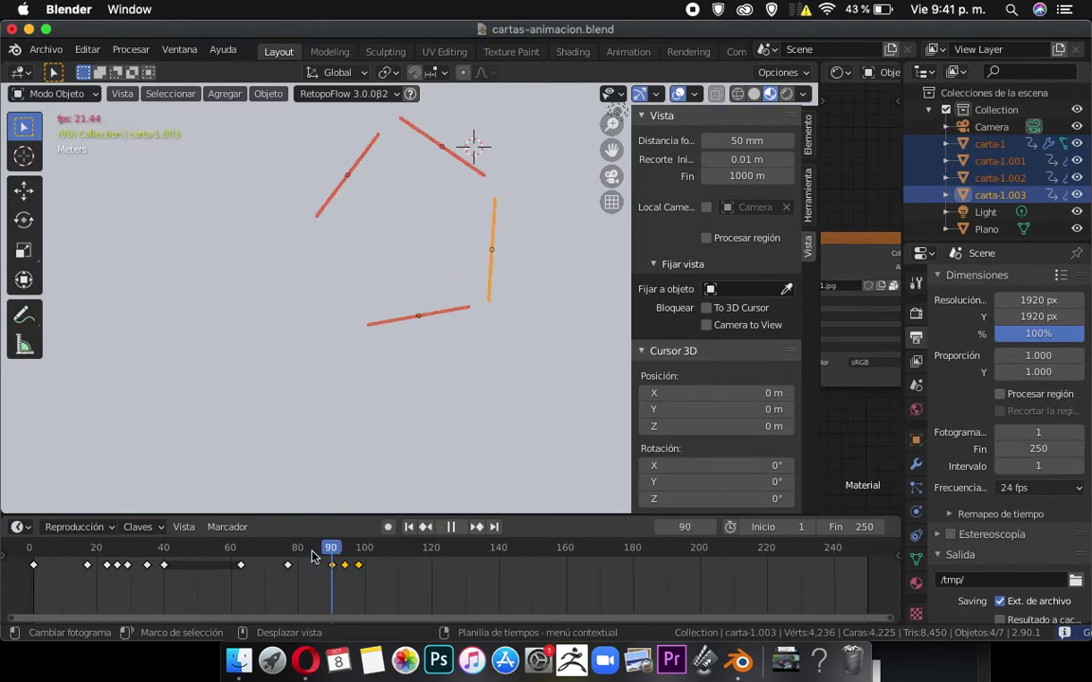
scroll(314, 557, "left", 5)
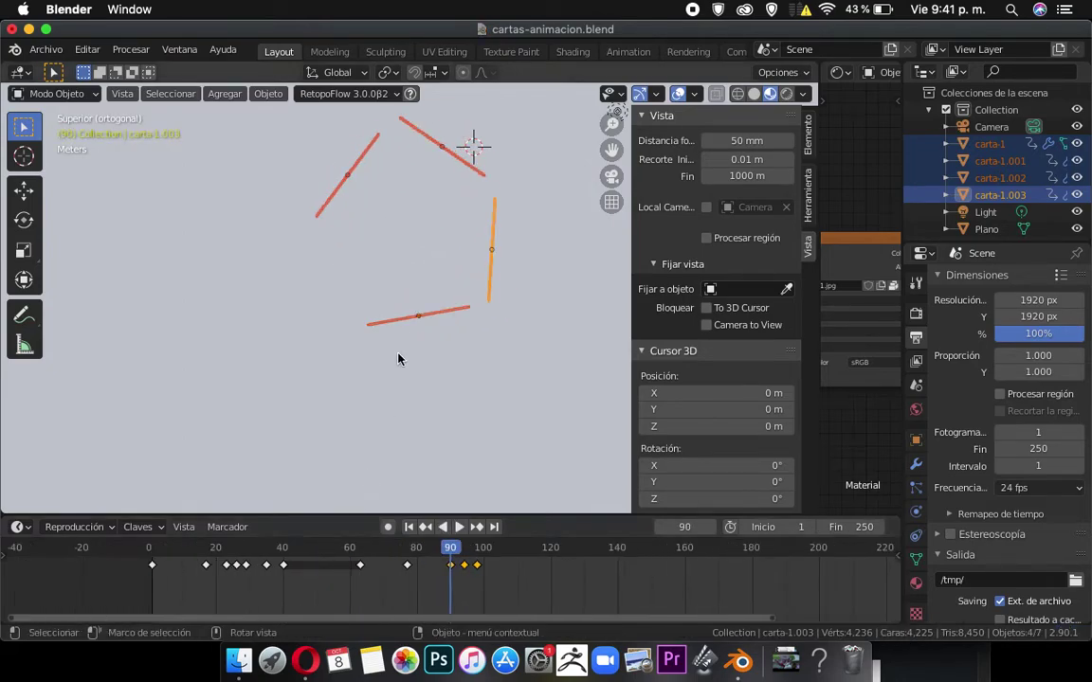
Play and scrub the animation from about frame 90 to 100 to check the card spin from above.
key("space")
left_click_drag(408, 554, 474, 560)
key("i")
scroll(310, 559, "up", 2)
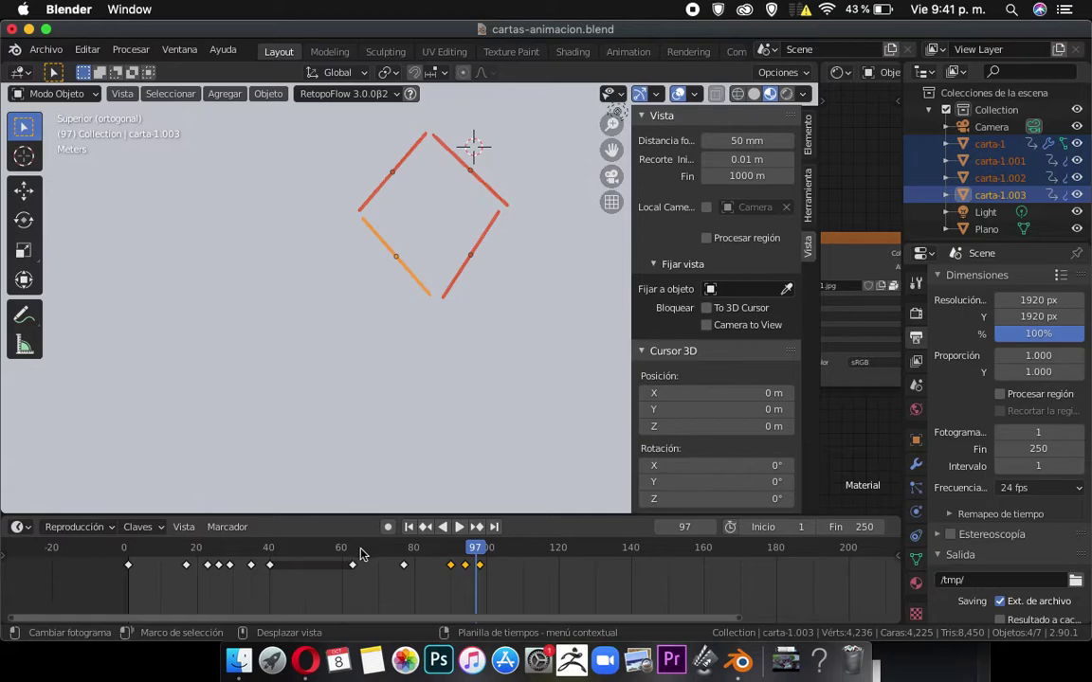
left_click(337, 554)
scroll(341, 555, "down", 5, "ctrl")
left_click(367, 554)
key("space")
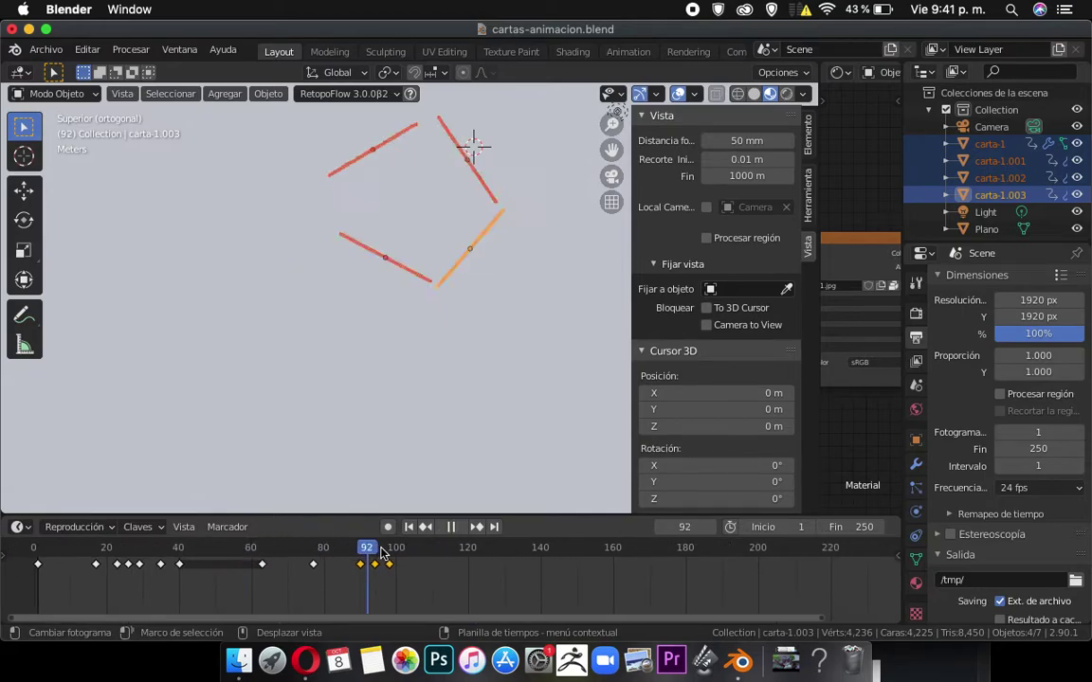
scroll(396, 557, "up", 3, "ctrl")
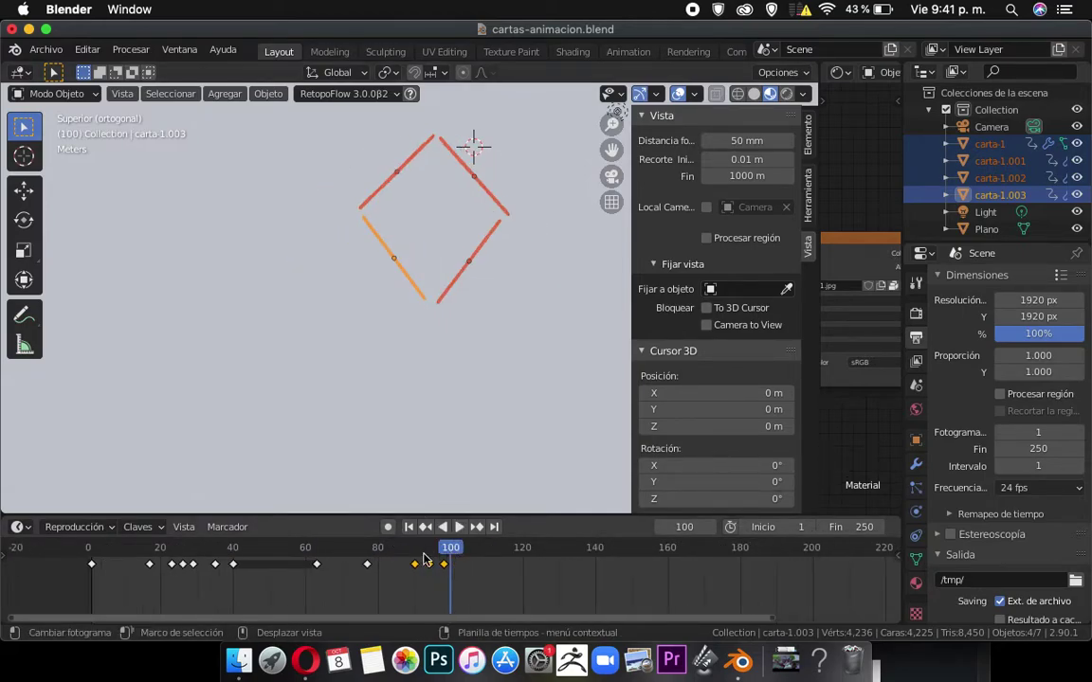
scroll(446, 552, "up", 3)
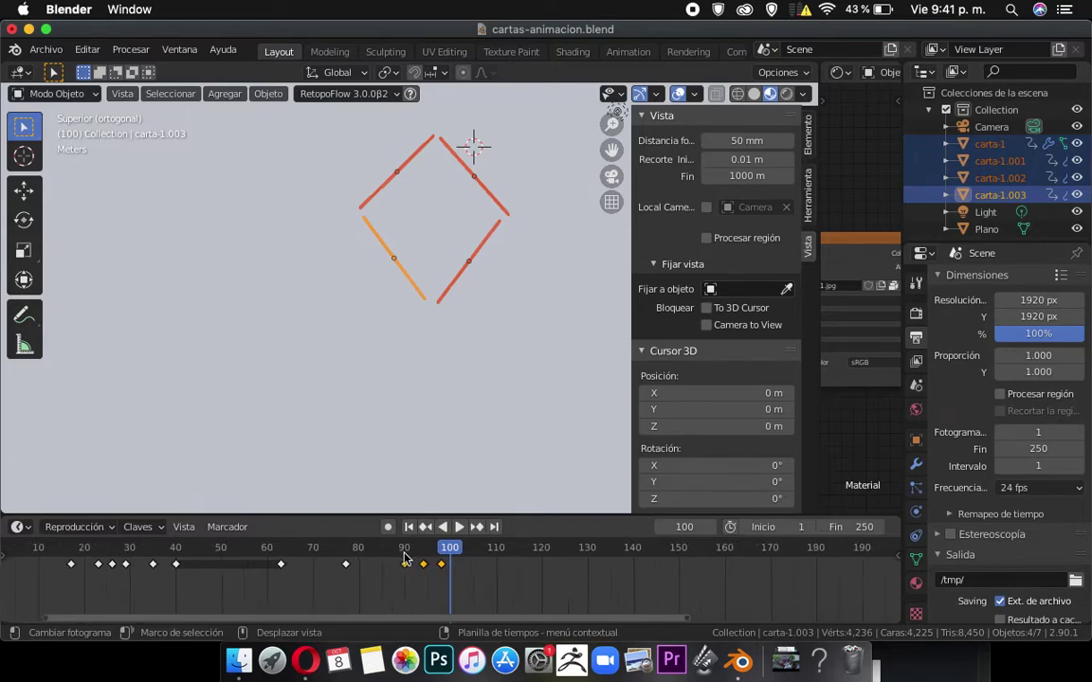
scroll(406, 558, "up", 1)
scroll(403, 559, "down", 1)
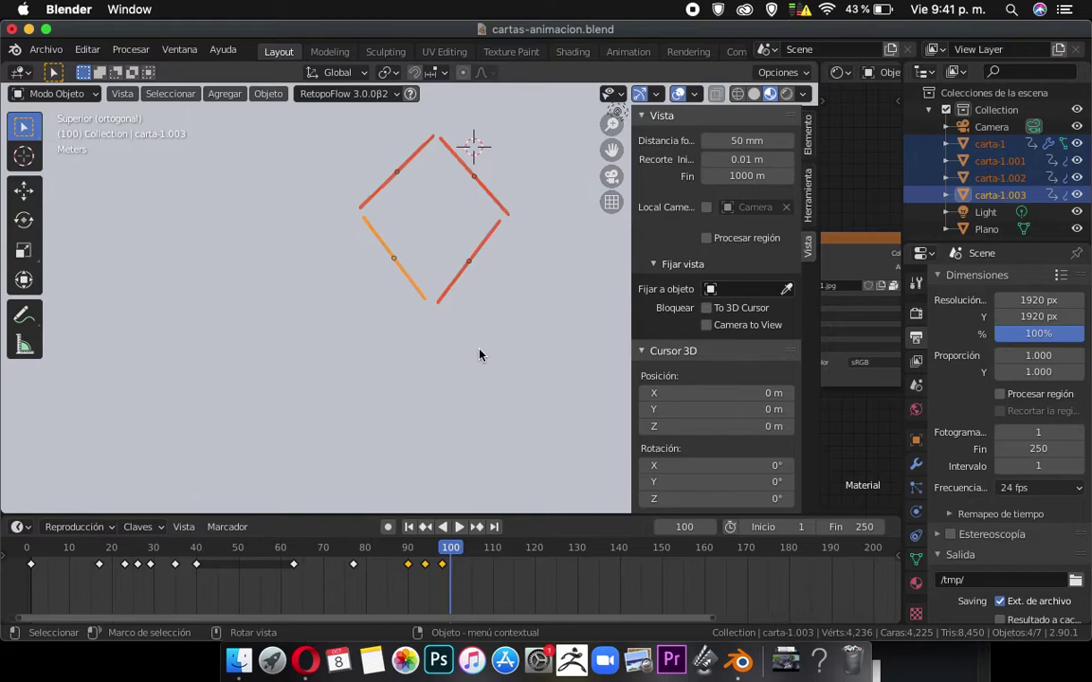
Play and scrub the animation through the camera from about frame 77 to 105 to review how the cards turn.
key("KP_0")
left_click(354, 548)
key("space")
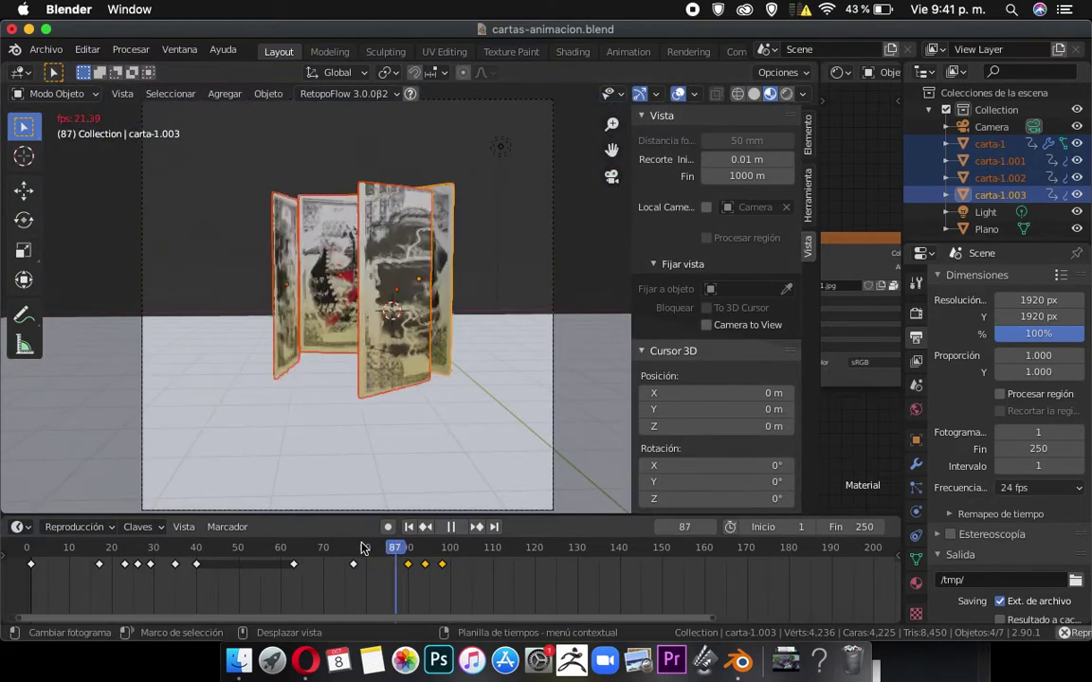
left_click(361, 548)
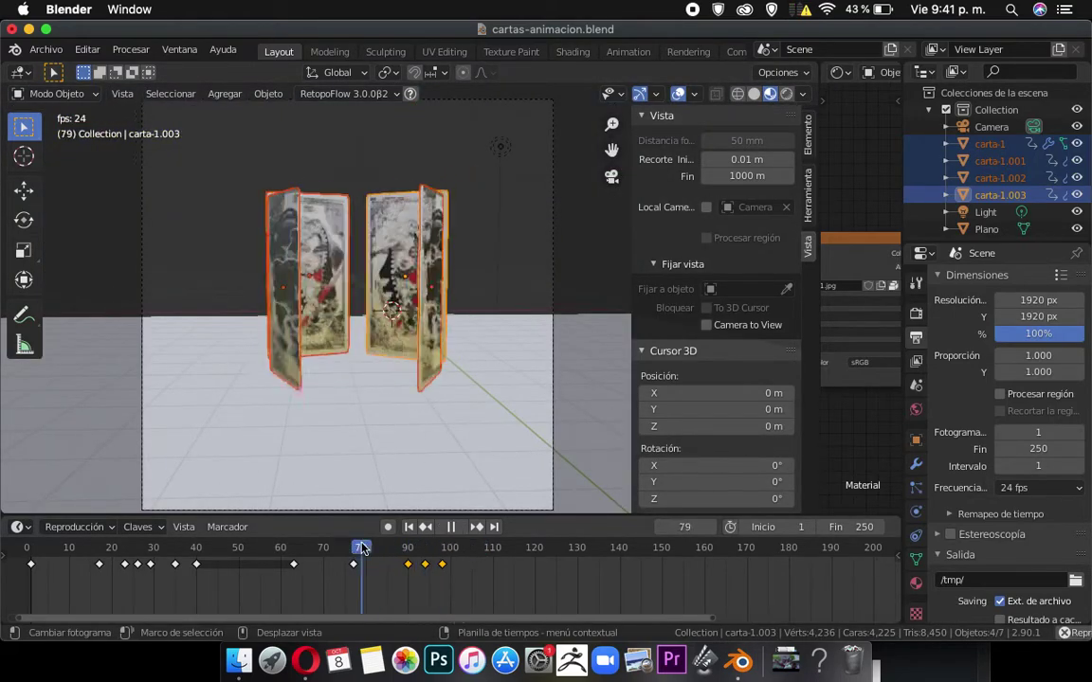
left_click_drag(402, 547, 455, 557)
left_click(414, 550)
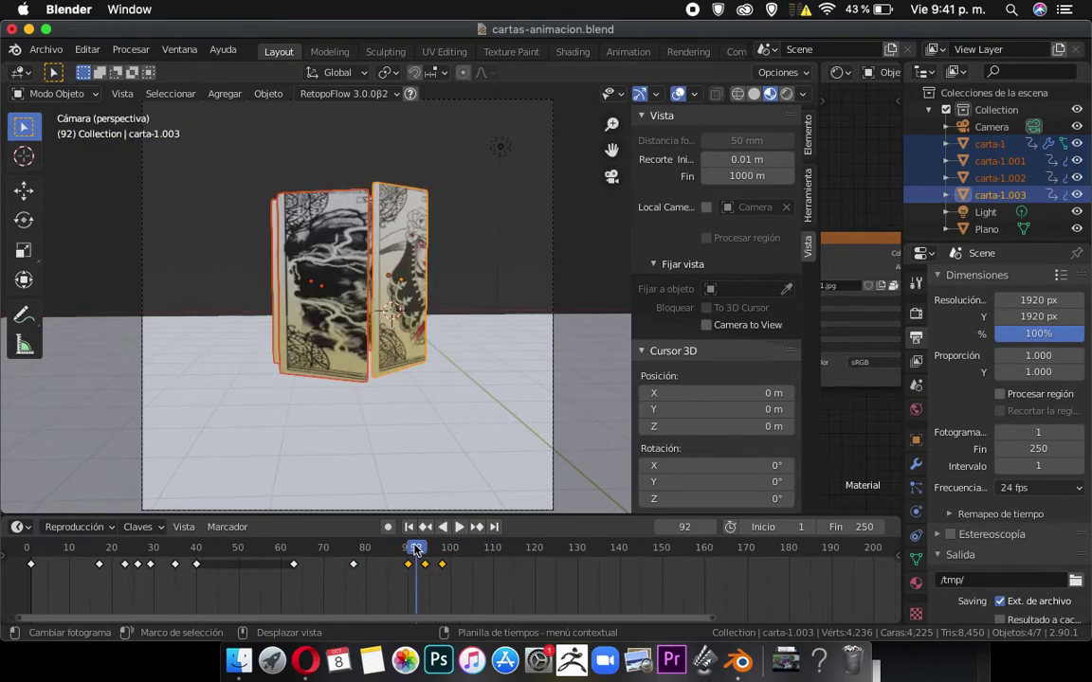
key("space")
scroll(441, 566, "up", 4)
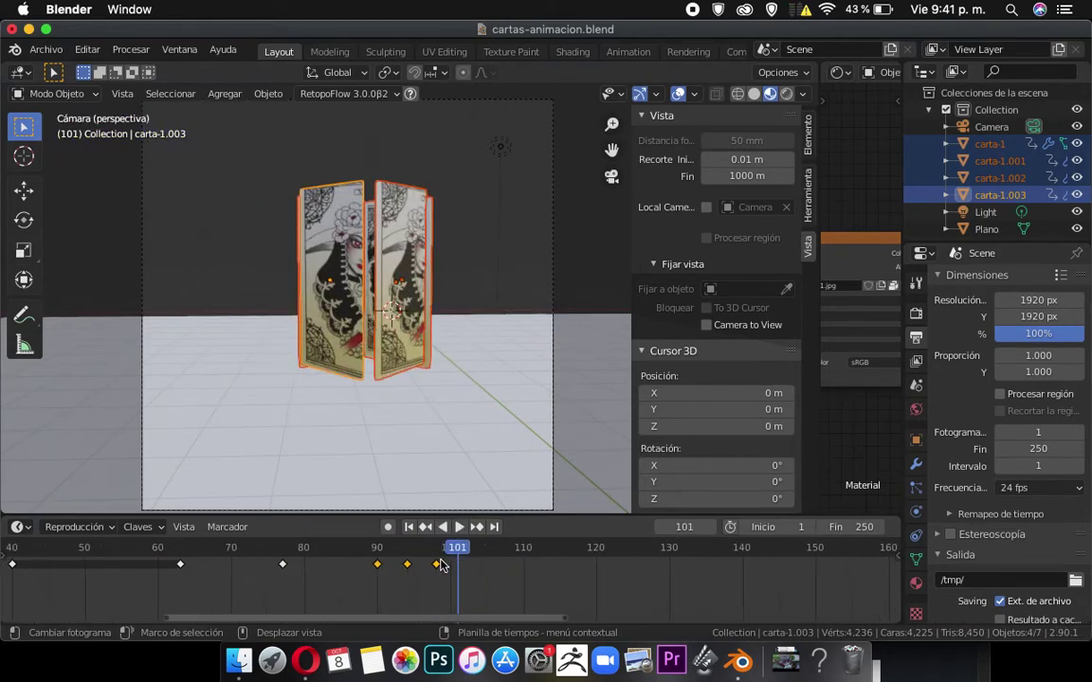
left_click(344, 552)
key("space")
key("space")
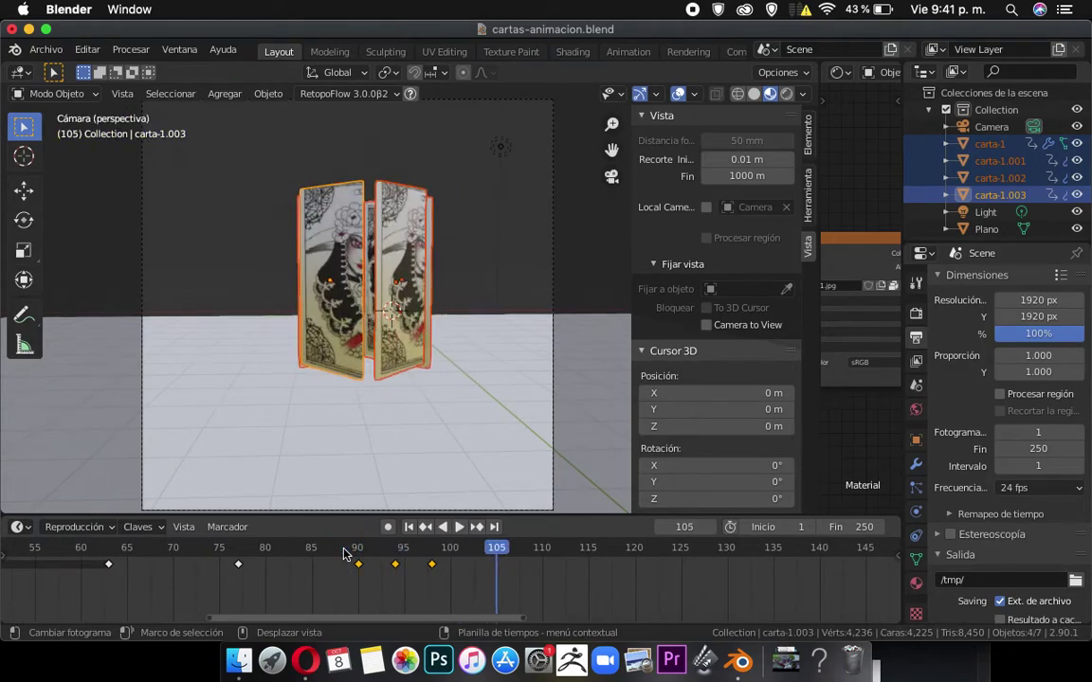
Go to frame 102, rotate all four cards about -181° around global Z, and insert a keyframe.
key("space")
left_click(474, 549)
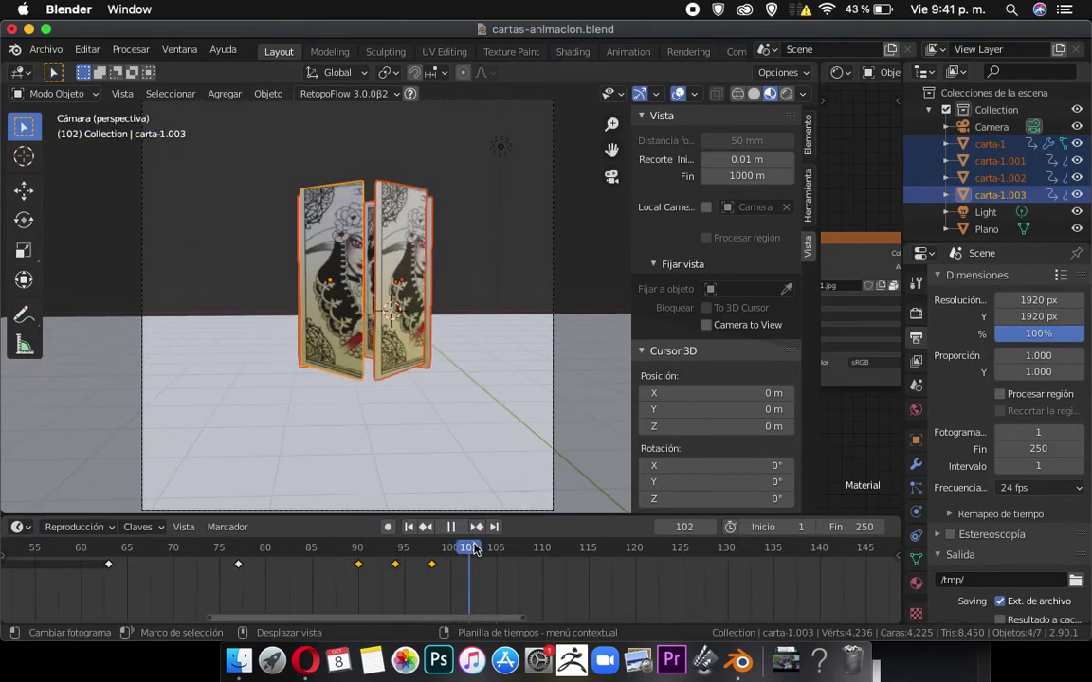
key("space")
key("r")
key("z")
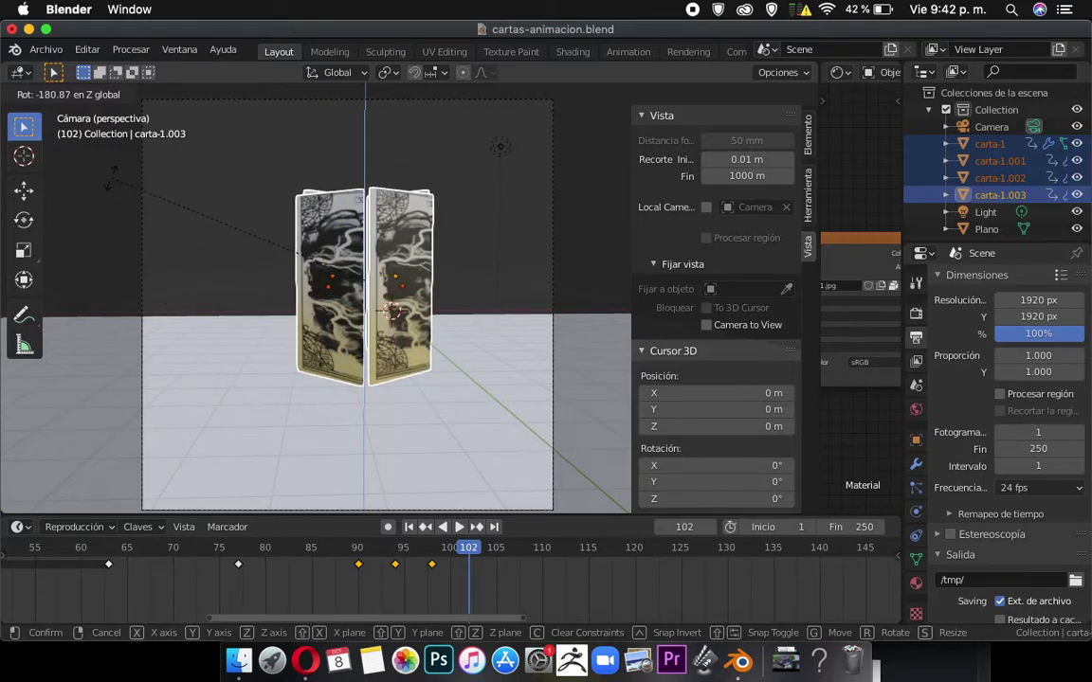
left_click(112, 180)
key("i")
left_click(372, 264)
Play the camera view from frame 90 and scrub to frame 100 to check the new rotation.
left_click(353, 547)
key("space")
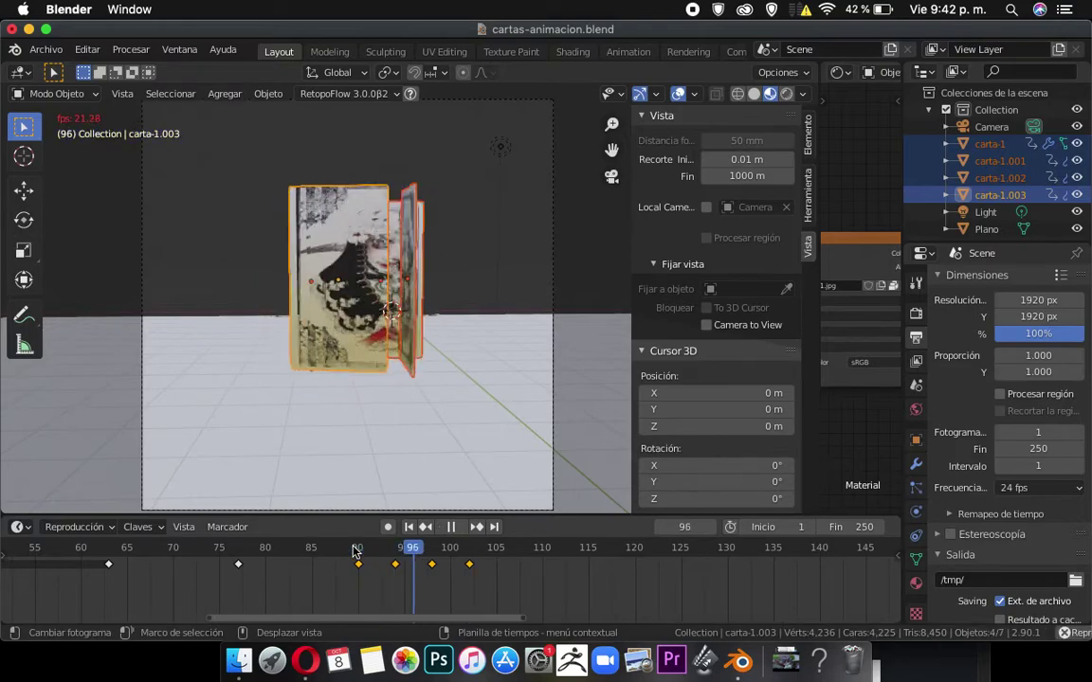
key("Escape")
key("space")
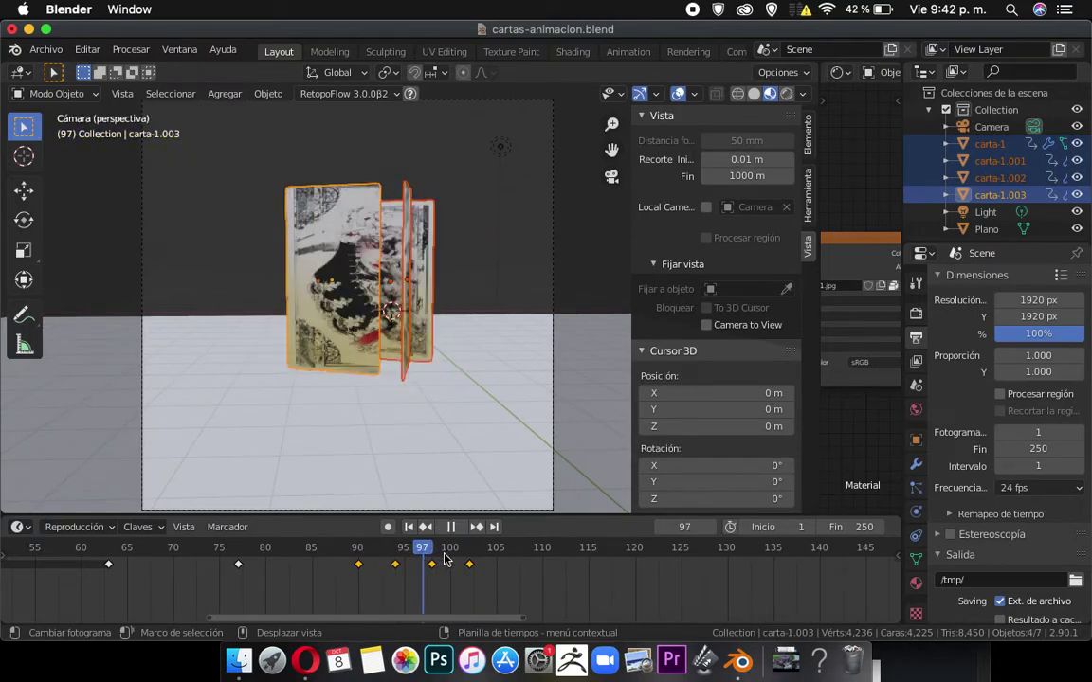
left_click_drag(467, 557, 454, 554)
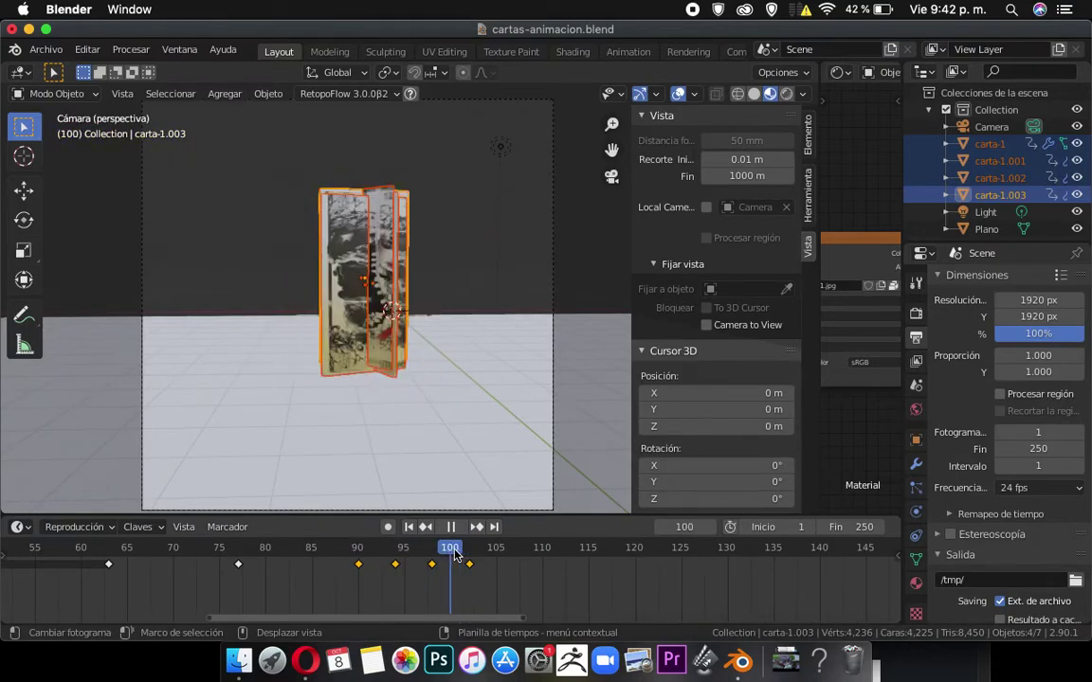
Examine how the cards overlap between frames 99 and 102 from above and from oblique angles.
key("KP_7")
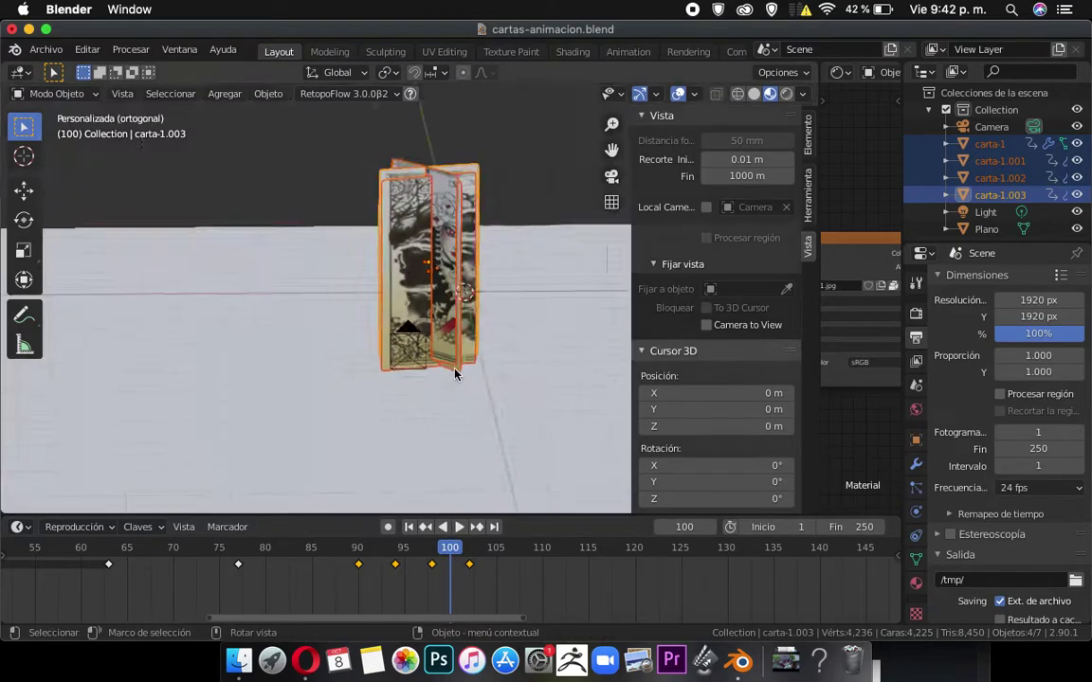
scroll(461, 365, "up", 3)
key("space")
key("KP_2")
key("KP_2")
key("KP_2")
key("KP_2")
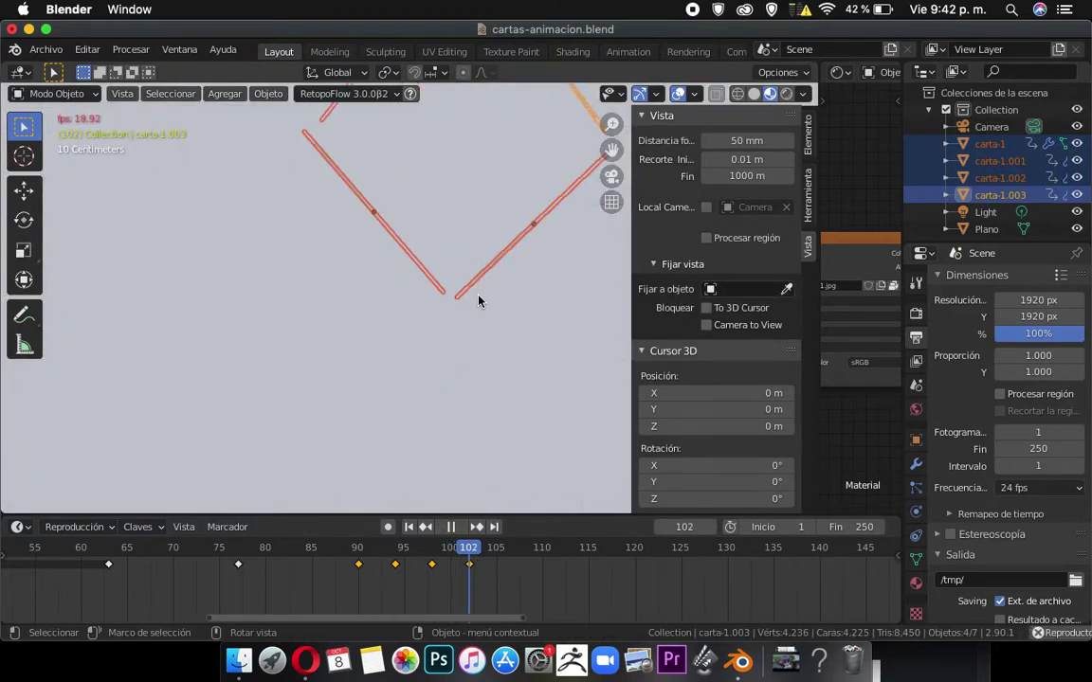
key("space")
left_click(450, 553)
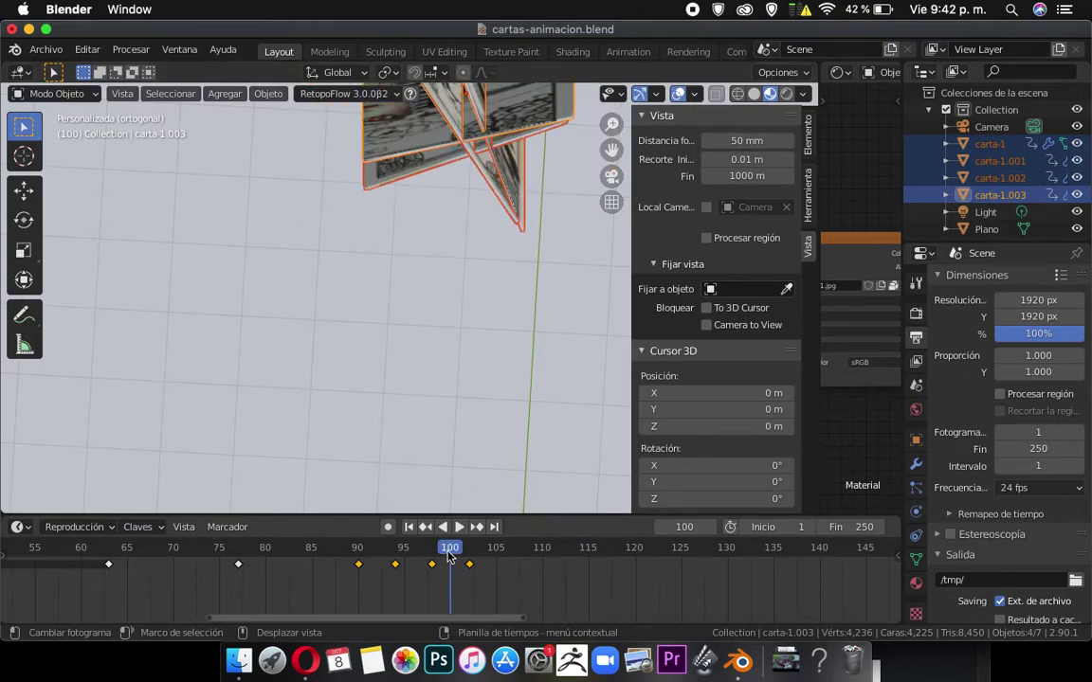
key("KP_8")
key("KP_8")
key("KP_8")
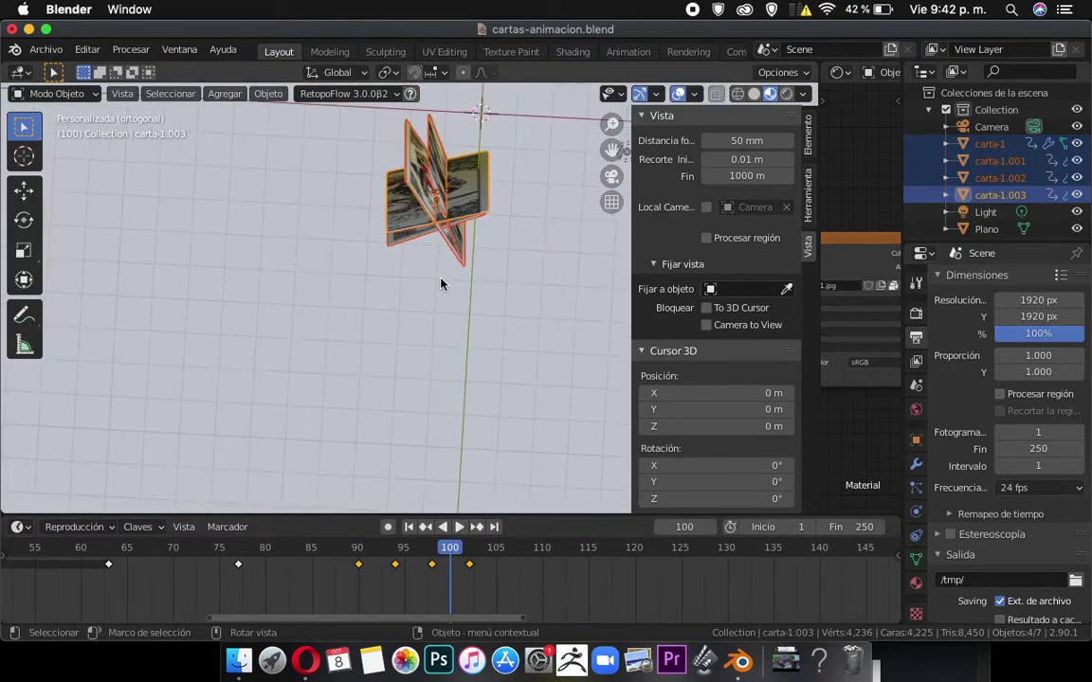
key("KP_8")
key("KP_8")
key("KP_8")
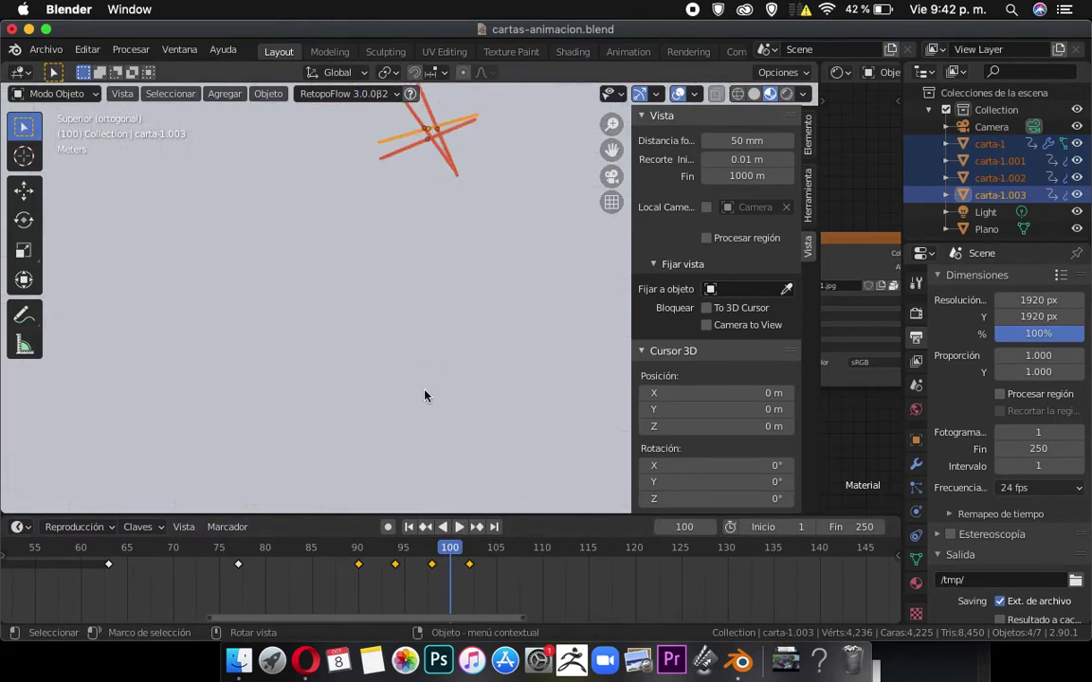
left_click(444, 554)
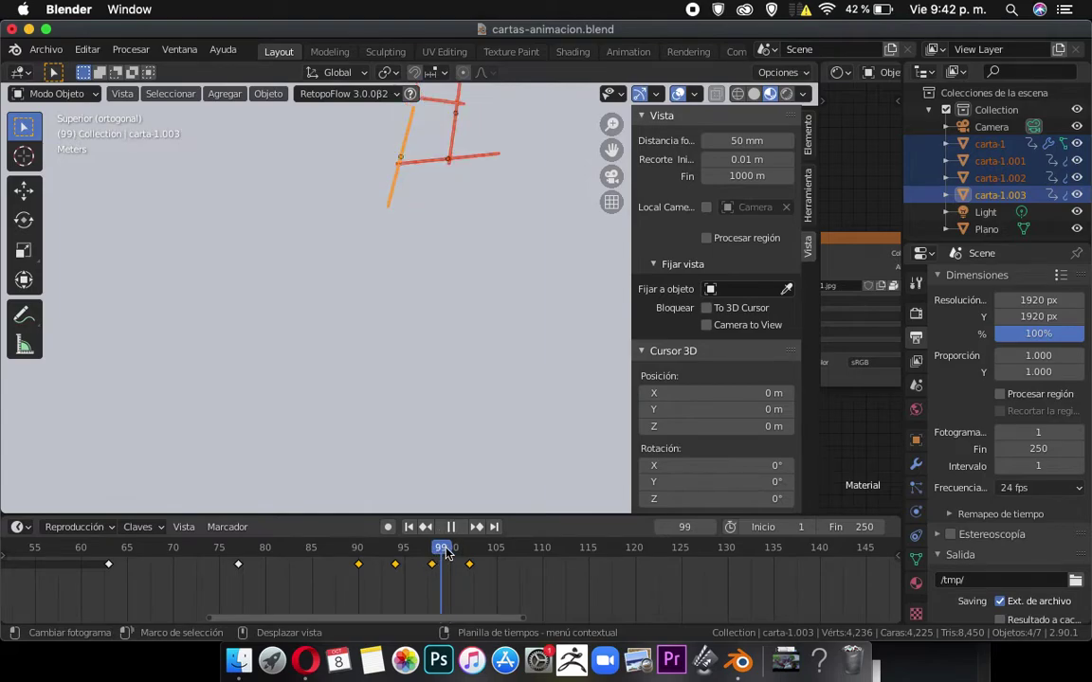
left_click_drag(443, 553, 449, 553)
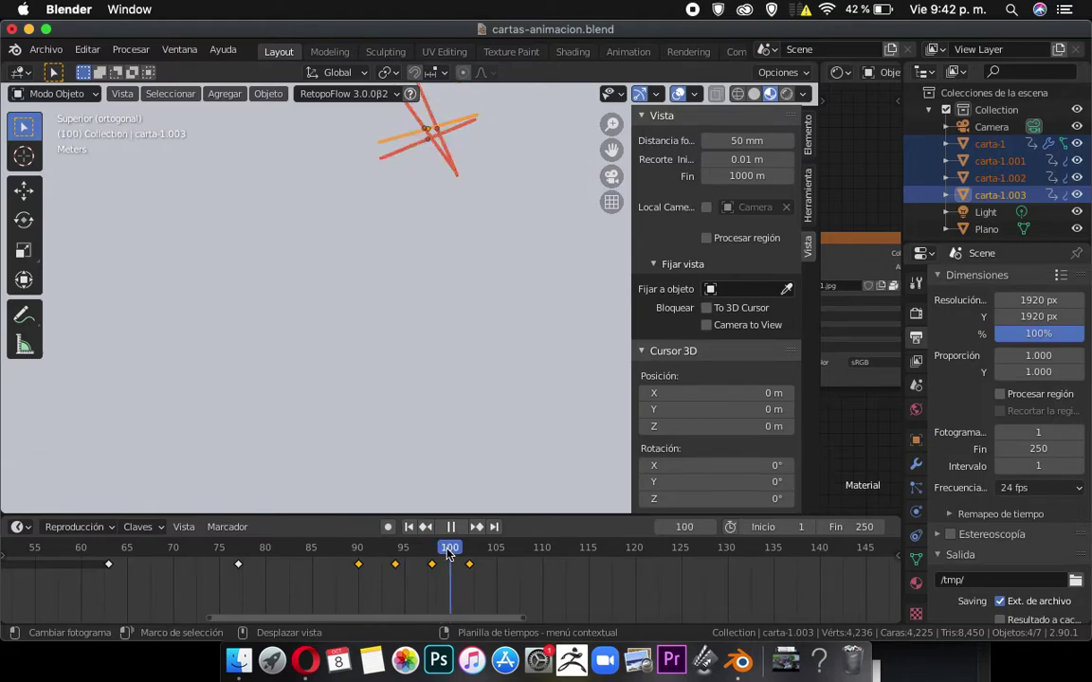
Shift all four selected cards slightly as a group in top view at frame 100.
key("space")
middle_click_drag(440, 227, 451, 351, "shift")
scroll(456, 309, "up", 2)
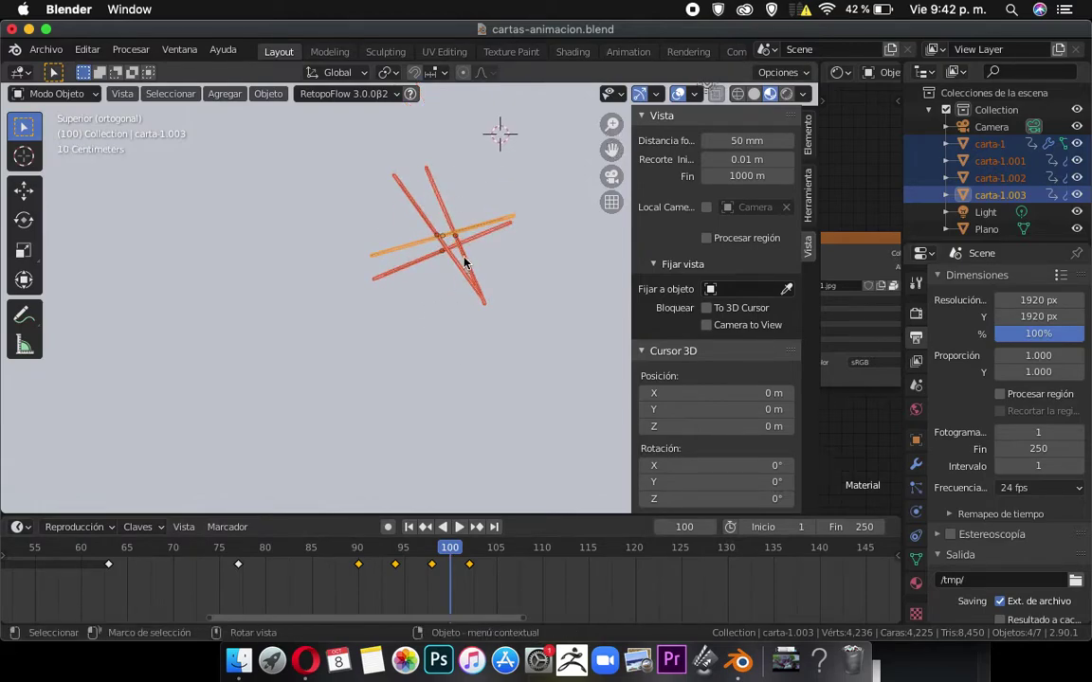
key("g")
left_click(468, 284)
Move carta-1.003 about 1.47 m and carta-1 about 1.1 m outward so they form two adjacent sides of the square.
left_click(485, 256)
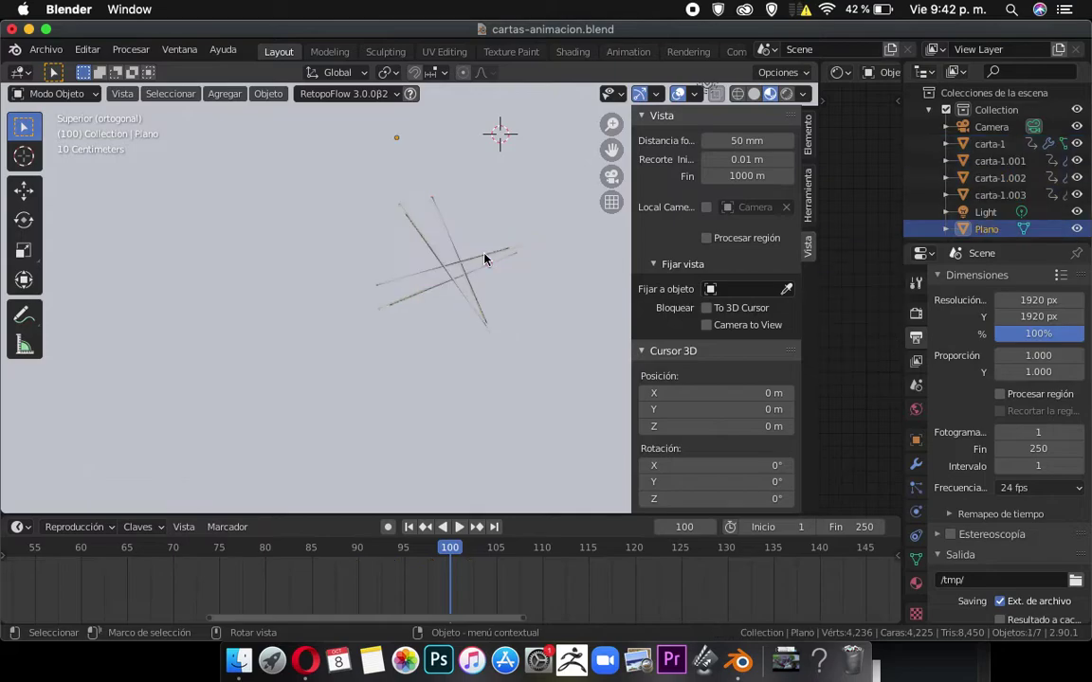
left_click(483, 258)
key("g")
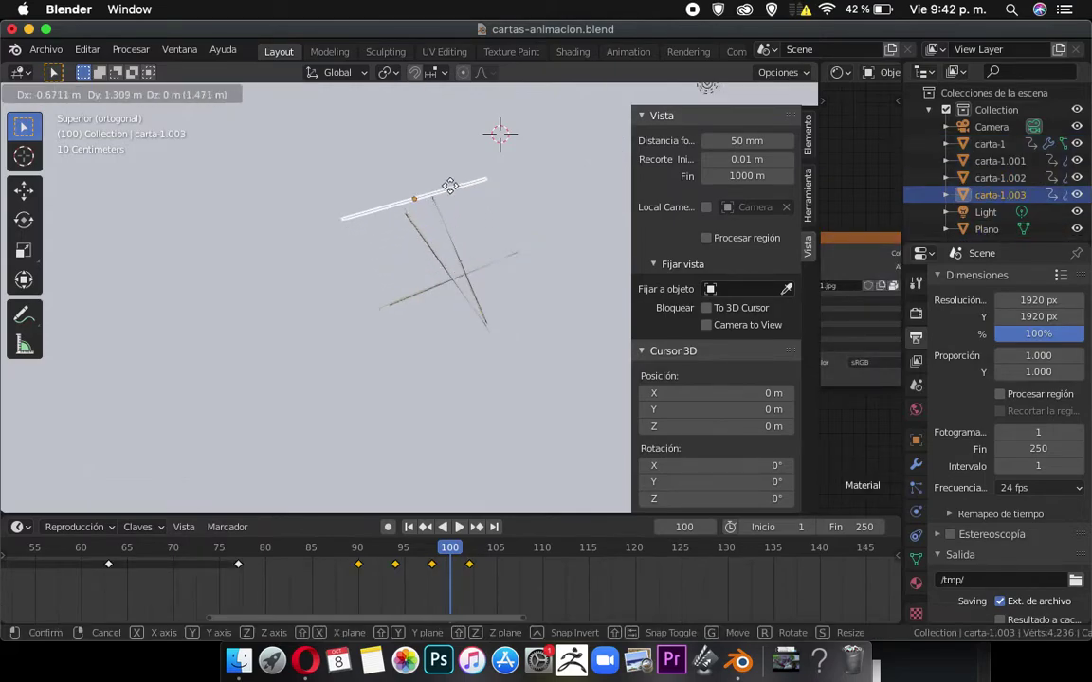
left_click(450, 190)
left_click(445, 237)
key("g")
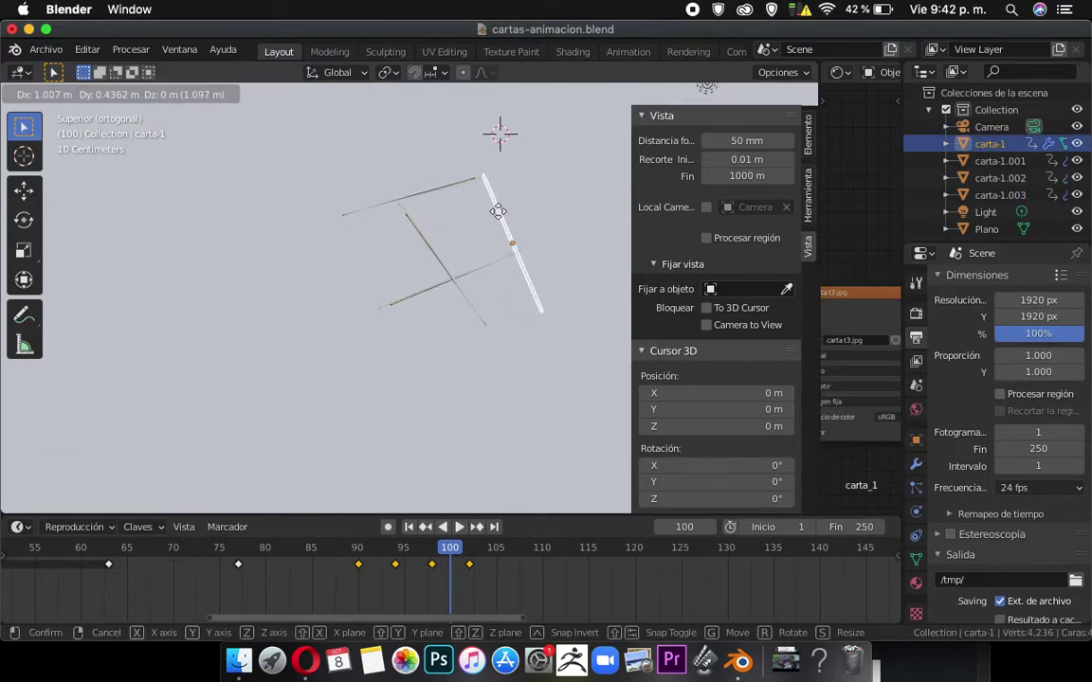
left_click(500, 210)
Move carta-1.001 outward and rotate it roughly parallel to carta-1, with its end meeting carta-1.003.
left_click(434, 248)
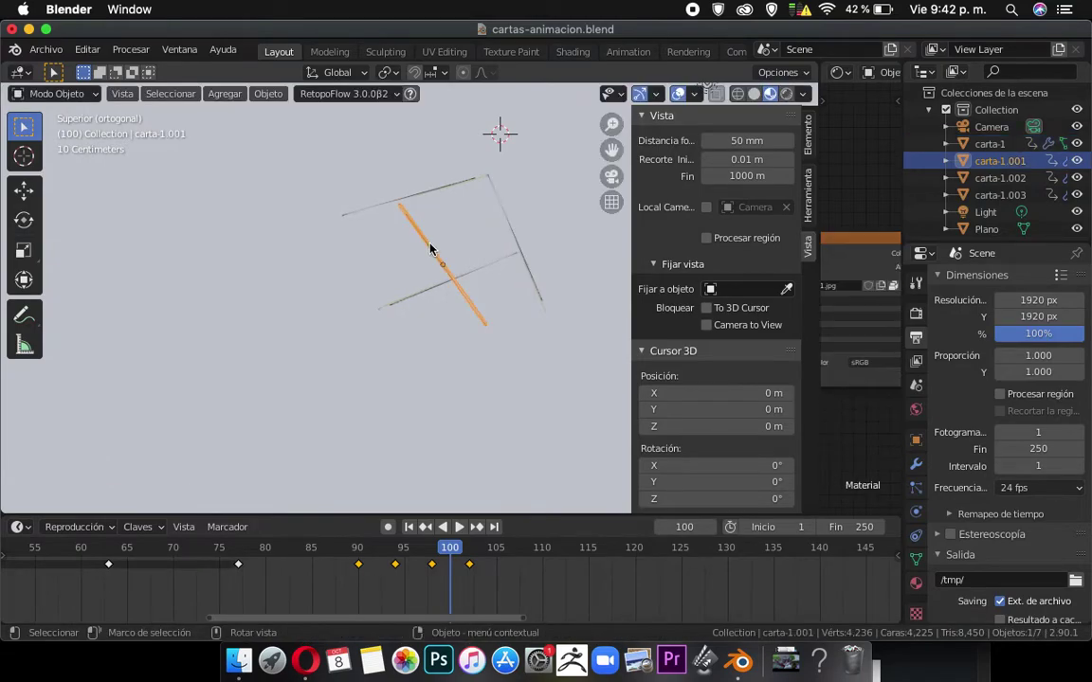
left_click(431, 248)
left_click(431, 248)
key("g")
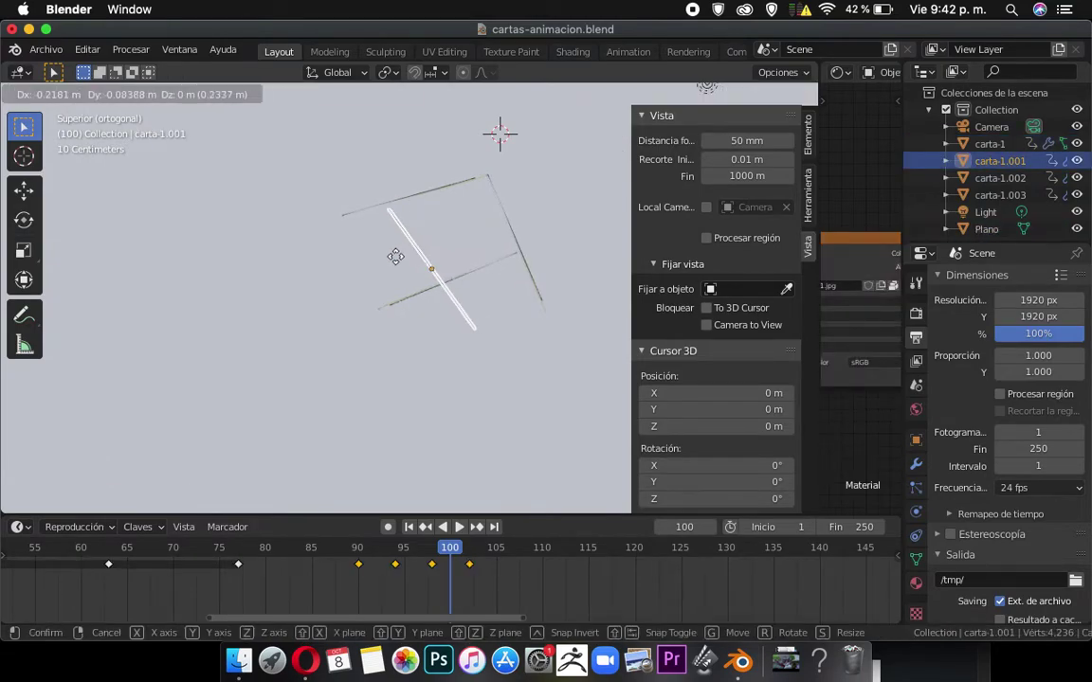
left_click(366, 263)
key("r")
left_click(417, 356)
key("g")
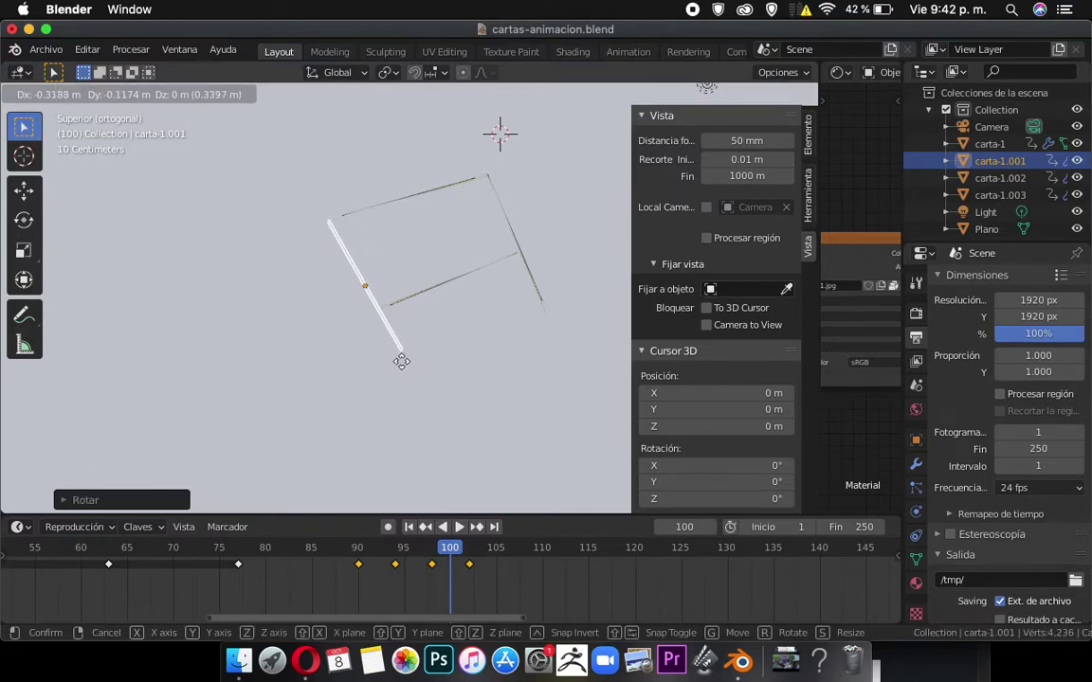
left_click(404, 364)
left_click(401, 350)
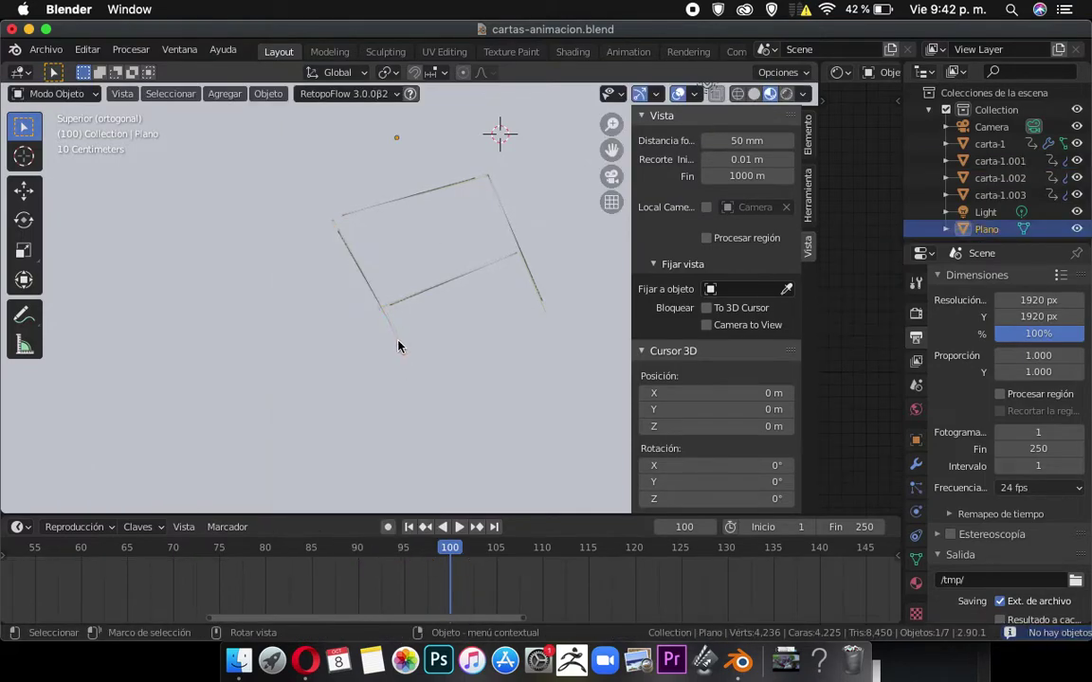
left_click(401, 350)
key("r")
left_click(405, 359)
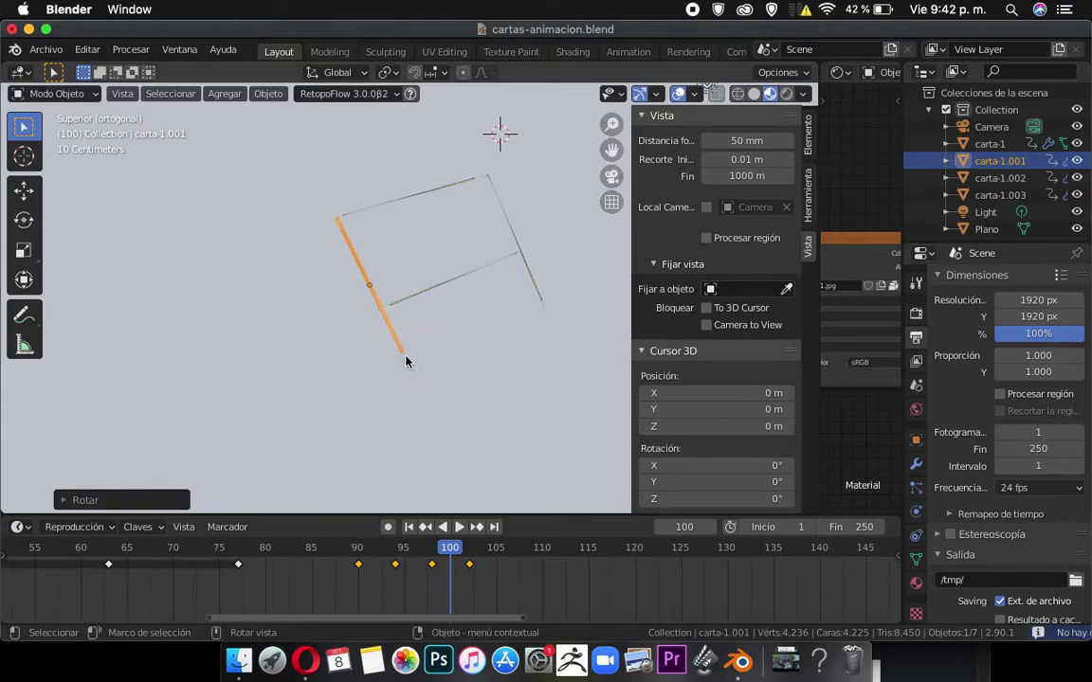
Move carta-1.002 to the open side of the square and rotate it slightly so it lies parallel to carta-1.003.
left_click(451, 292)
left_click(453, 288)
key("g")
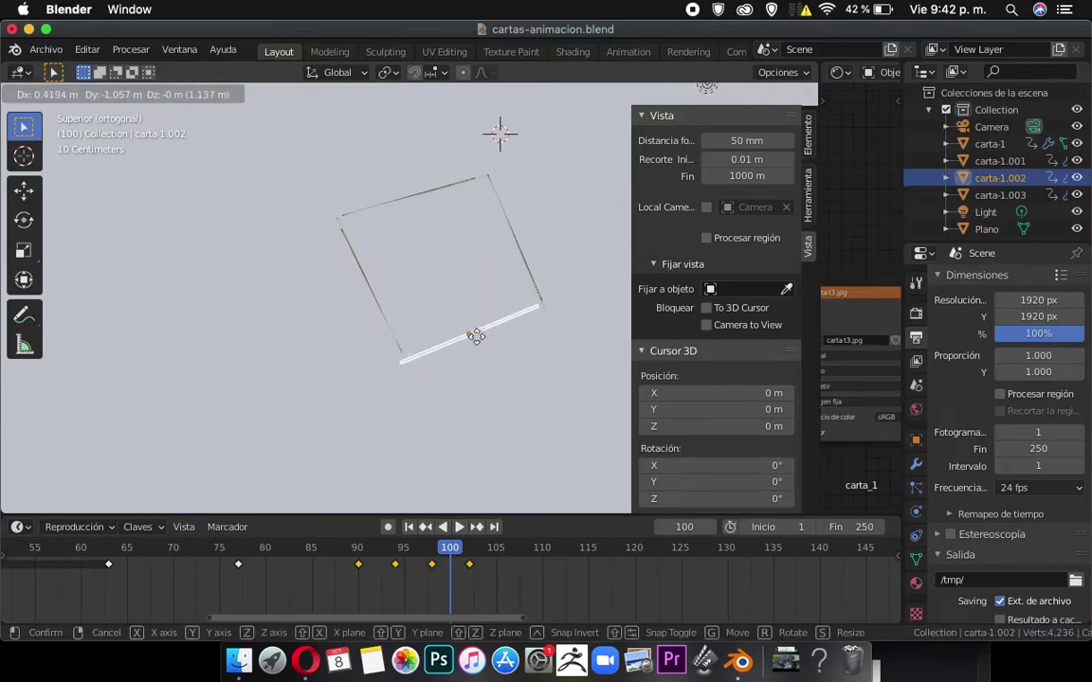
left_click(479, 343)
key("r")
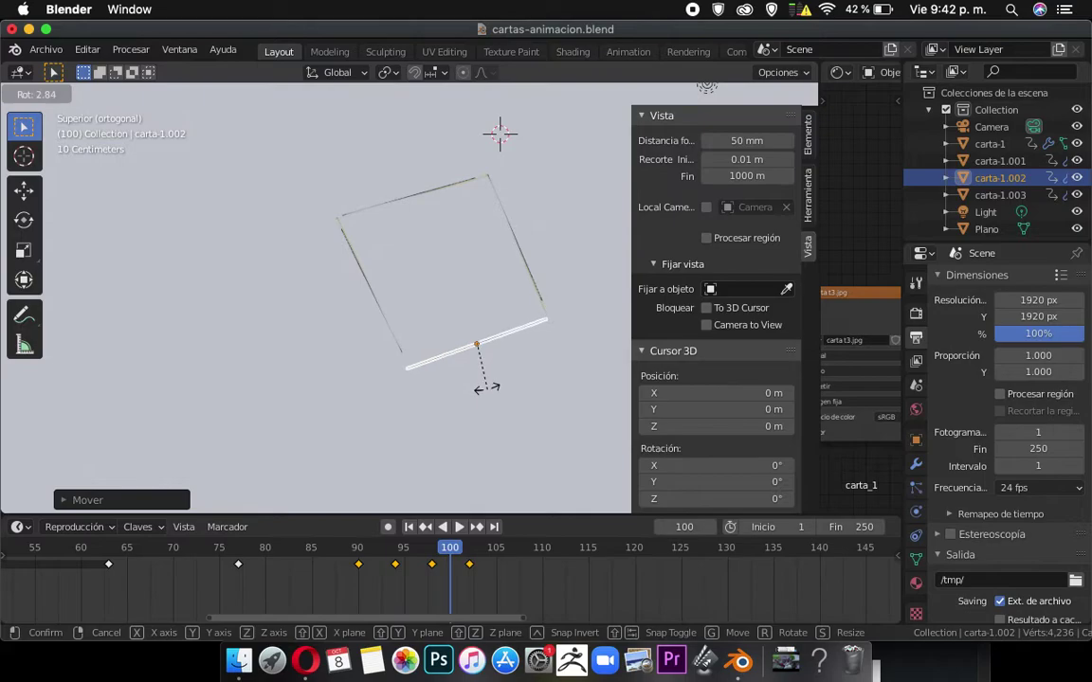
key("Escape")
key("g")
key("Escape")
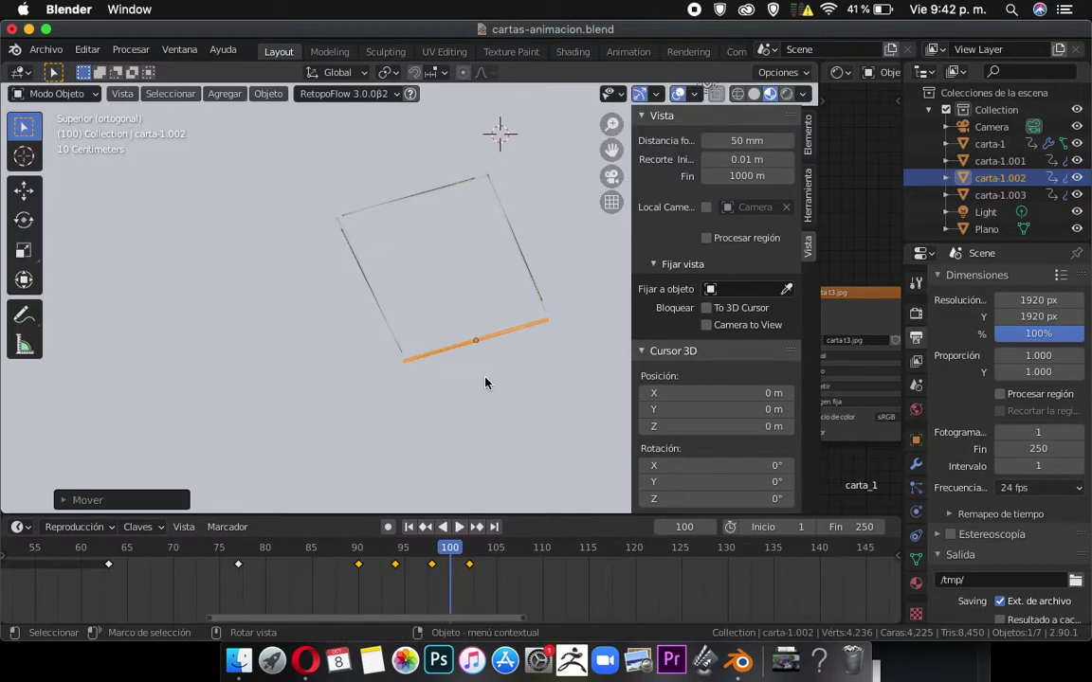
Nudge carta-1.002 slightly upward in the camera view so it lines up with the neighbouring card.
key("KP_0")
key("g")
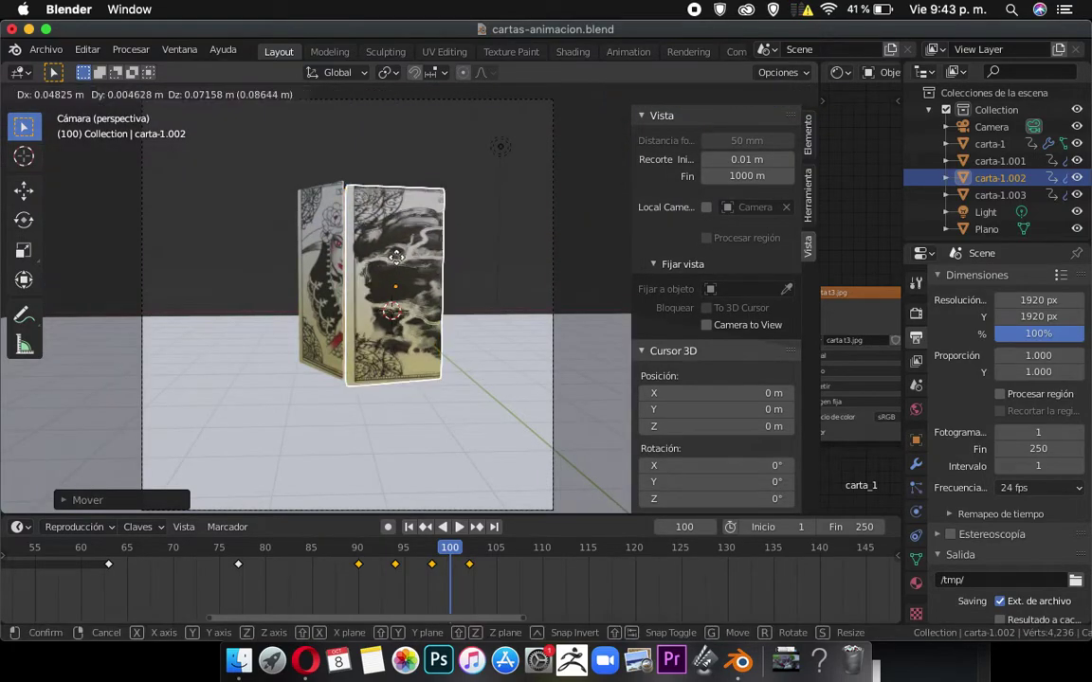
left_click(376, 254)
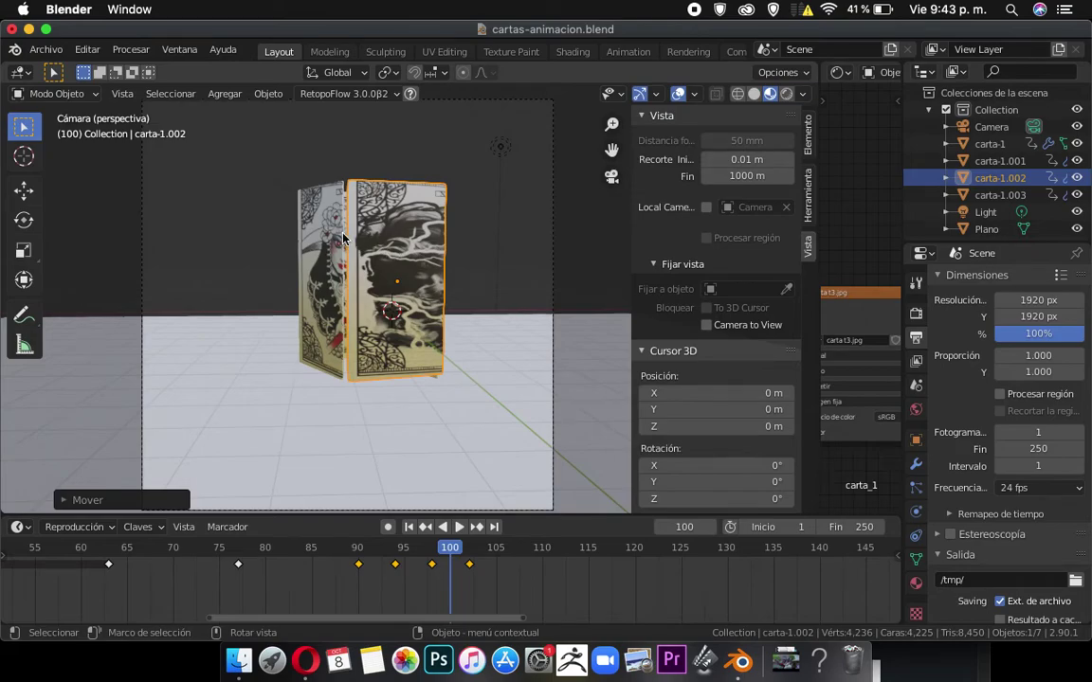
Select all four cards and insert a keyframe for them at frame 100.
middle_click_drag(343, 236, 325, 264)
key("KP_5")
left_click(401, 152, "shift")
left_click(434, 146, "shift")
left_click(451, 159, "shift")
key("KP_0")
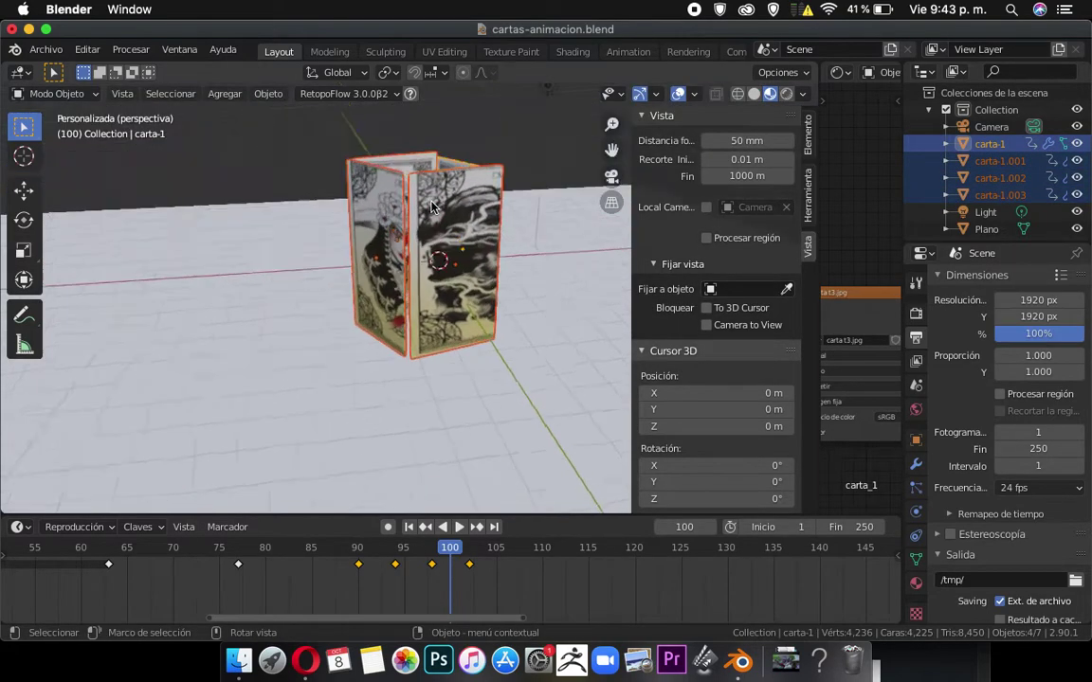
key("i")
left_click(408, 250)
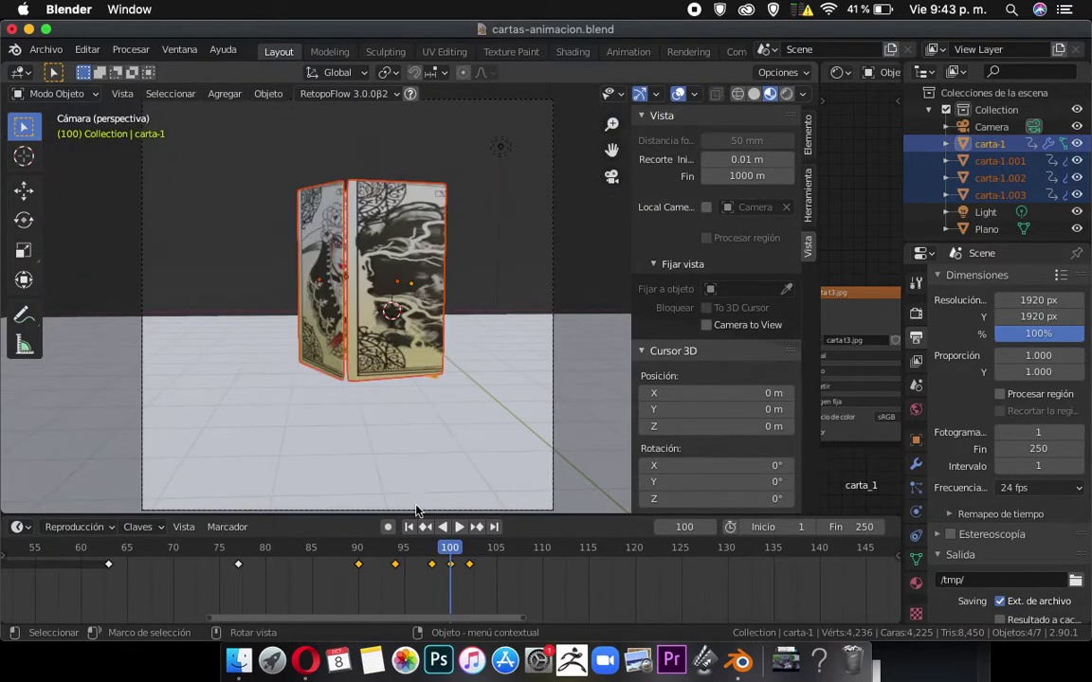
Play the spin from frame 95, and move the last two keyframes to frames 102 and 104.
left_click(403, 548)
key("space")
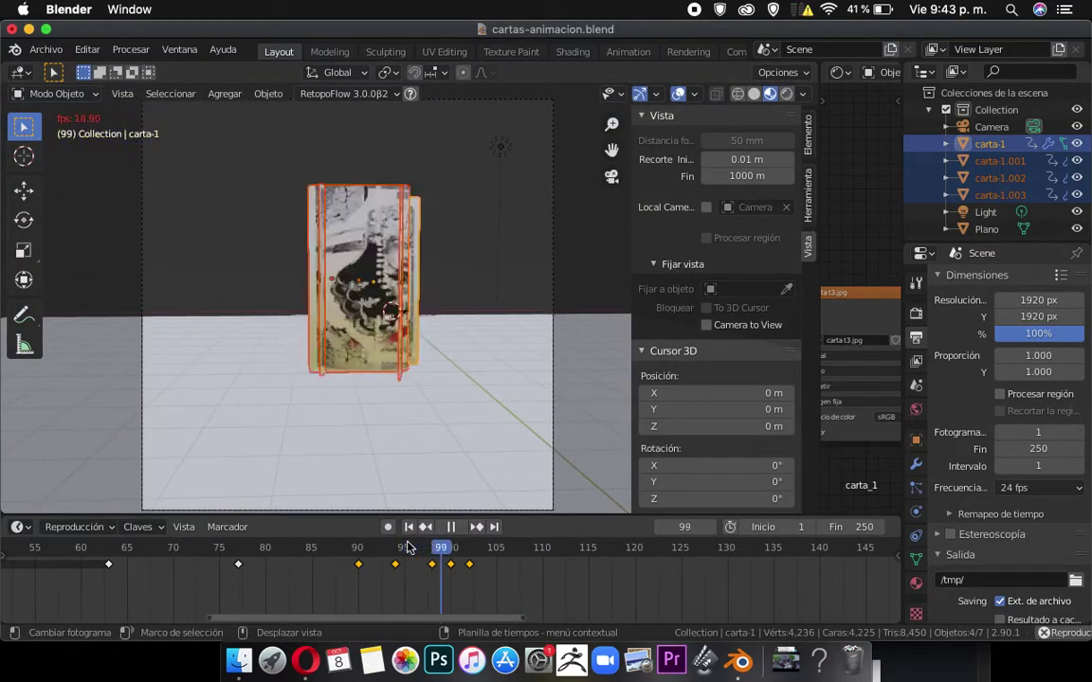
key("space")
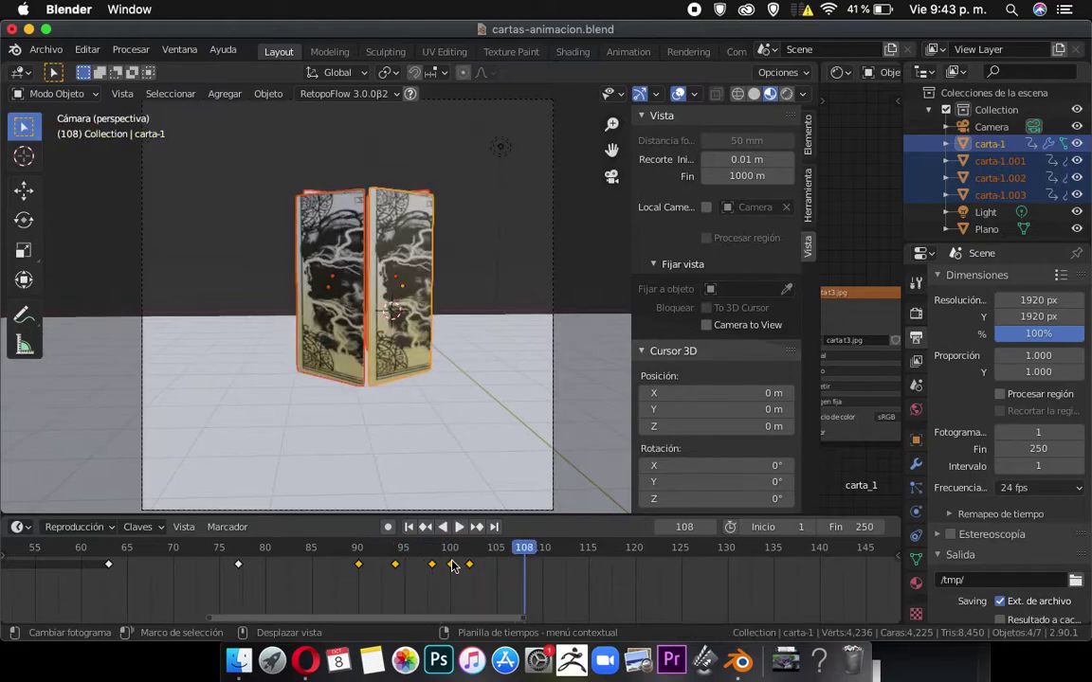
left_click_drag(471, 571, 487, 567)
Replay the end of the spin repeatedly from between frames 86 and 97 to check the cards' timing.
left_click(425, 547)
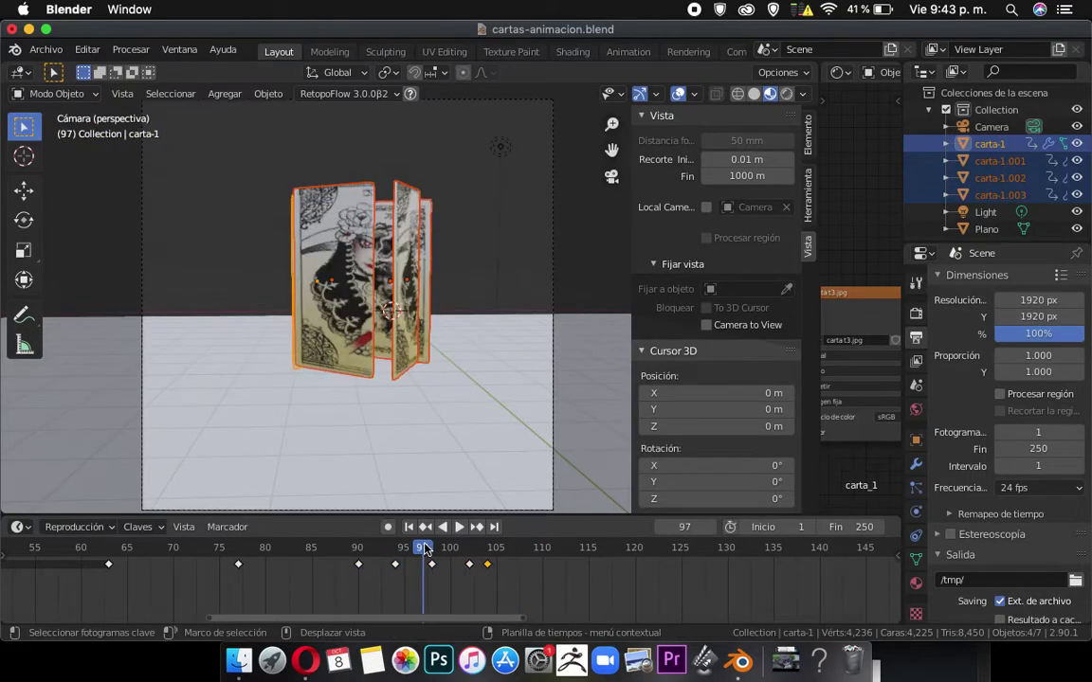
key("space")
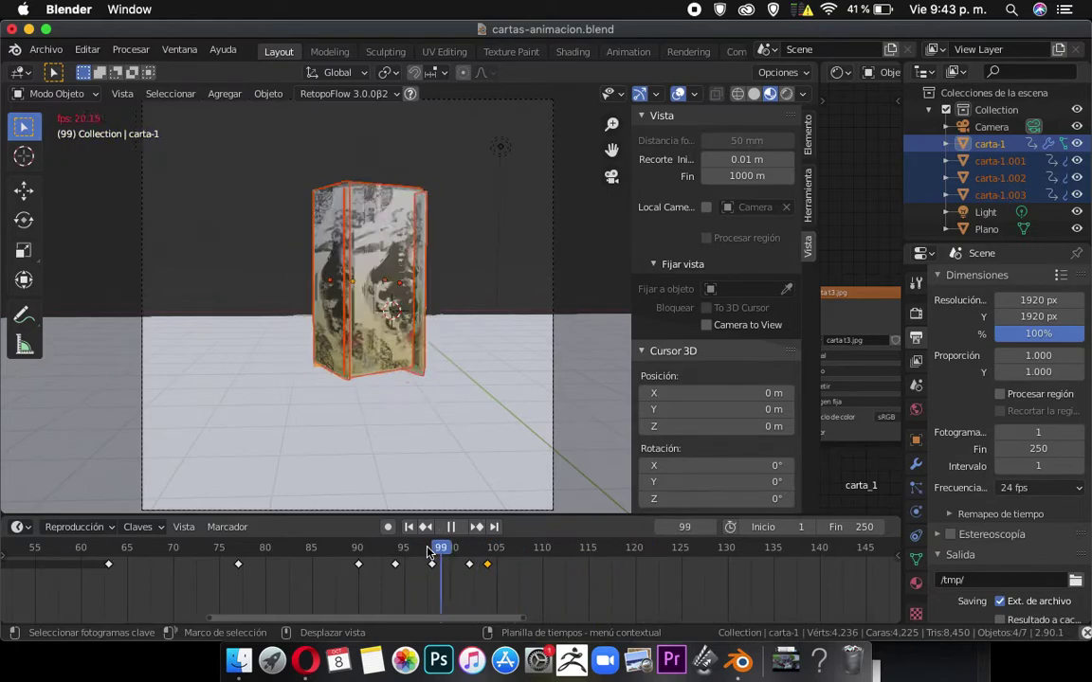
left_click(349, 549)
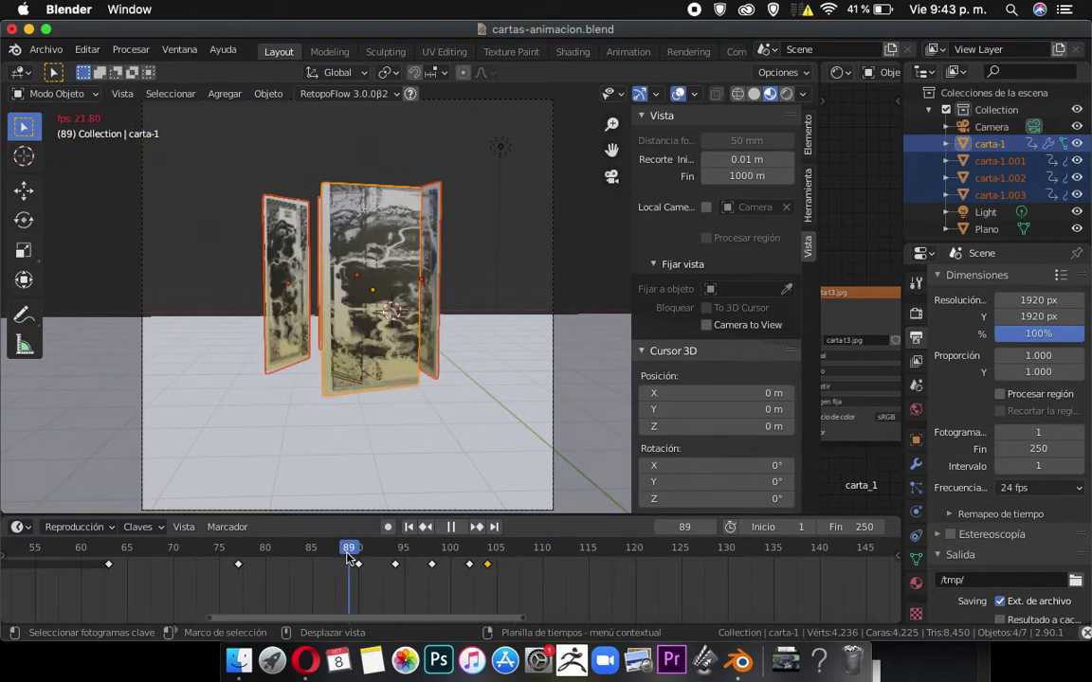
left_click(351, 550)
left_click(349, 554)
left_click(350, 554)
left_click(349, 557)
left_click(350, 558)
key("space")
left_click(350, 559)
key("space")
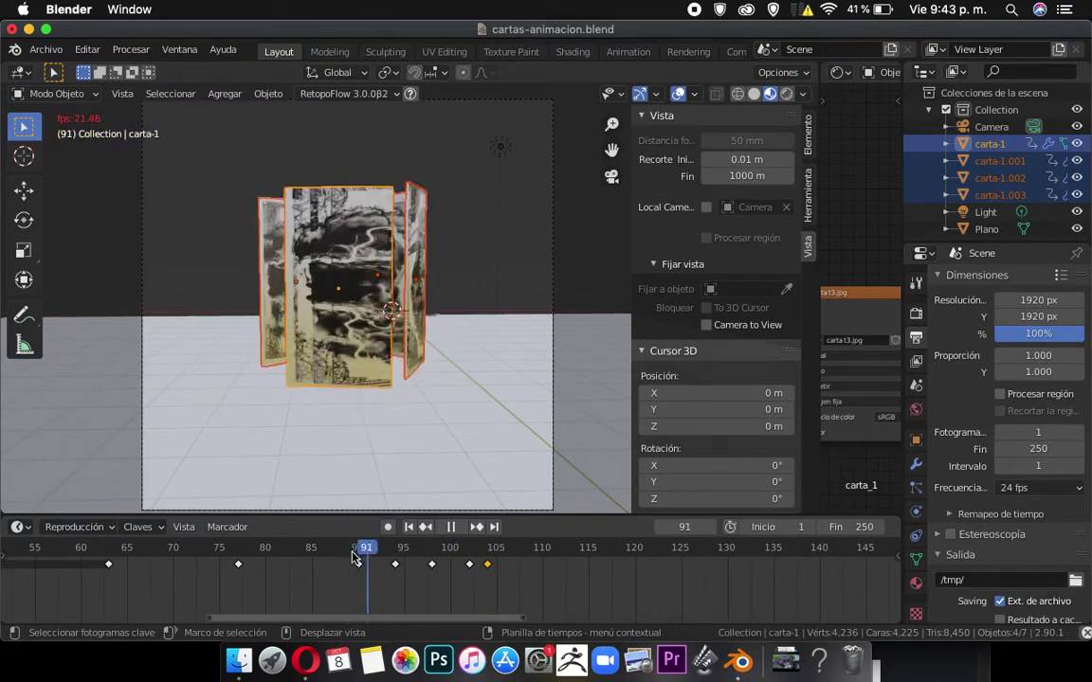
key("space")
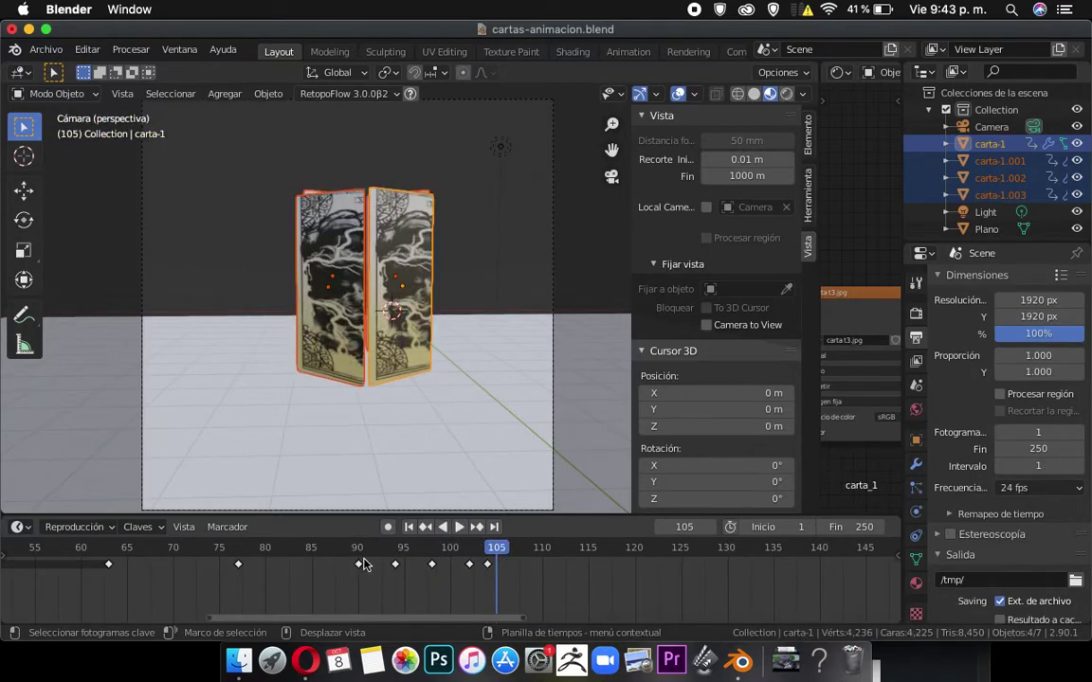
left_click(364, 559)
key("space")
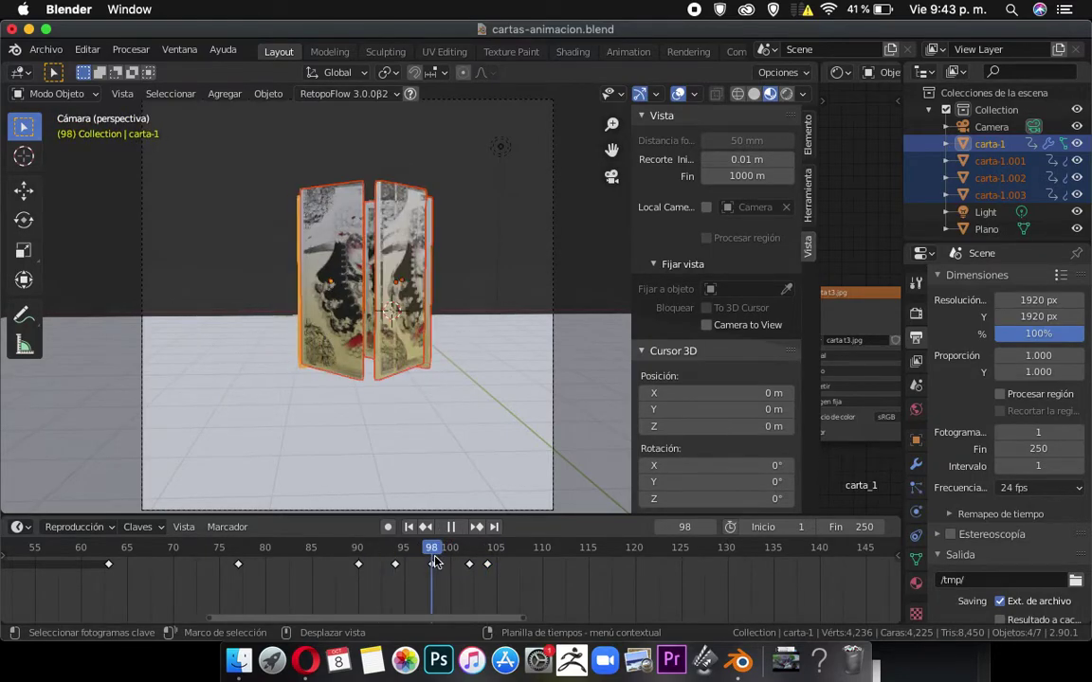
left_click(361, 557)
key("space")
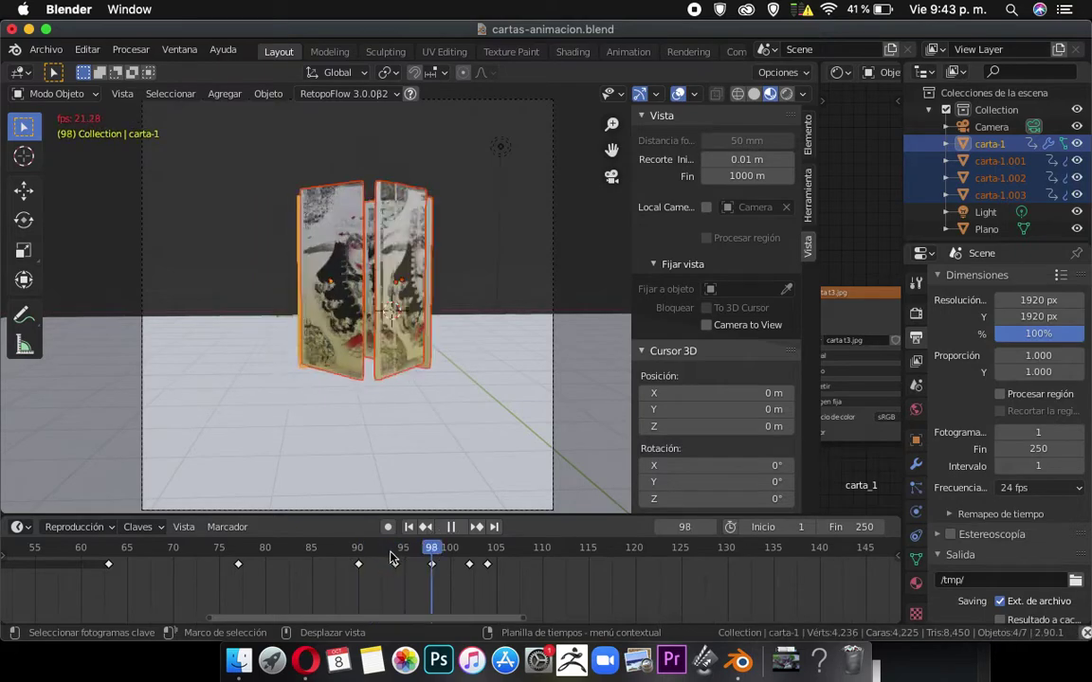
left_click(394, 559)
left_click(390, 559)
left_click(388, 559)
left_click(388, 559)
left_click(388, 559)
left_click(389, 559)
left_click(389, 559)
left_click(388, 559)
left_click(389, 559)
left_click(388, 559)
left_click(322, 556)
left_click(323, 556)
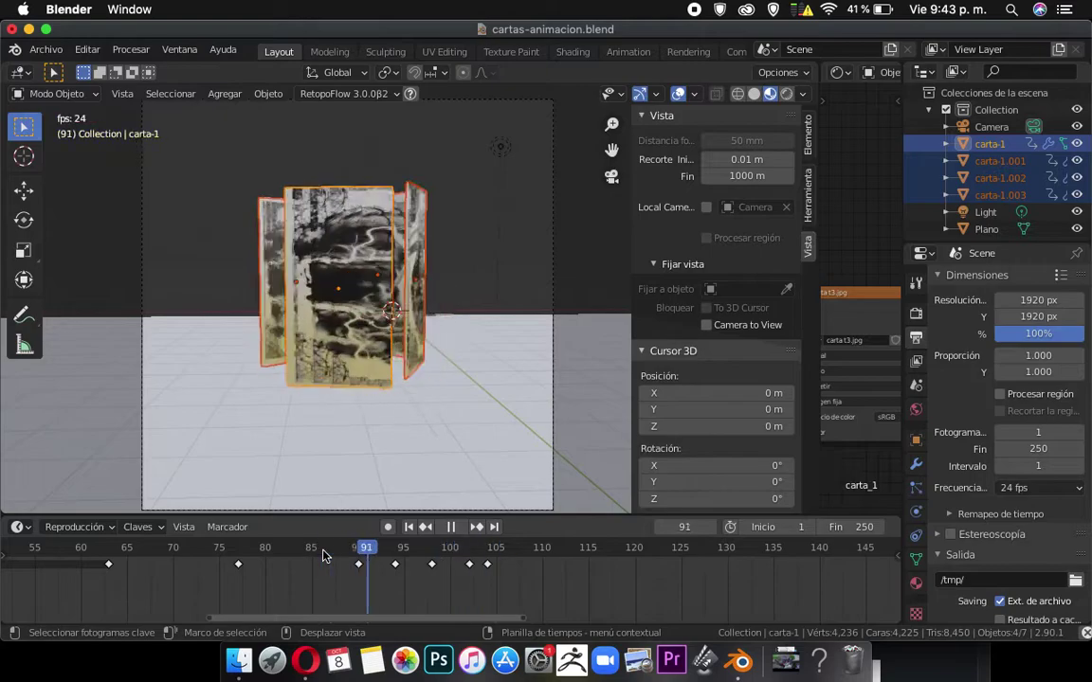
left_click(322, 556)
left_click(322, 556)
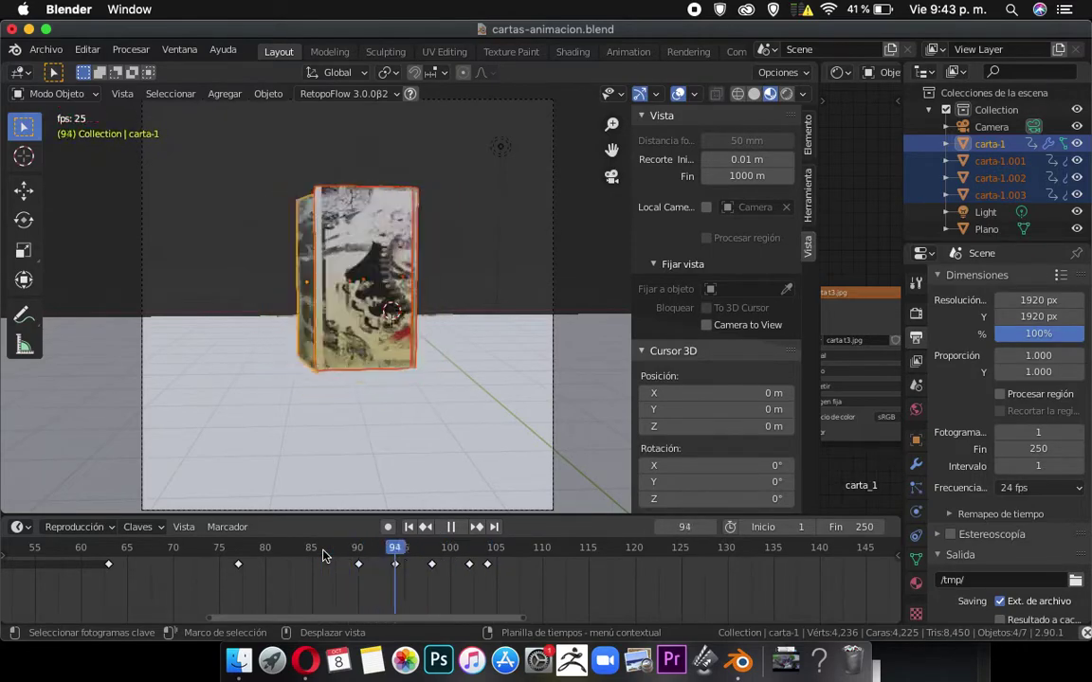
left_click(322, 556)
left_click(322, 557)
left_click(322, 556)
left_click(323, 556)
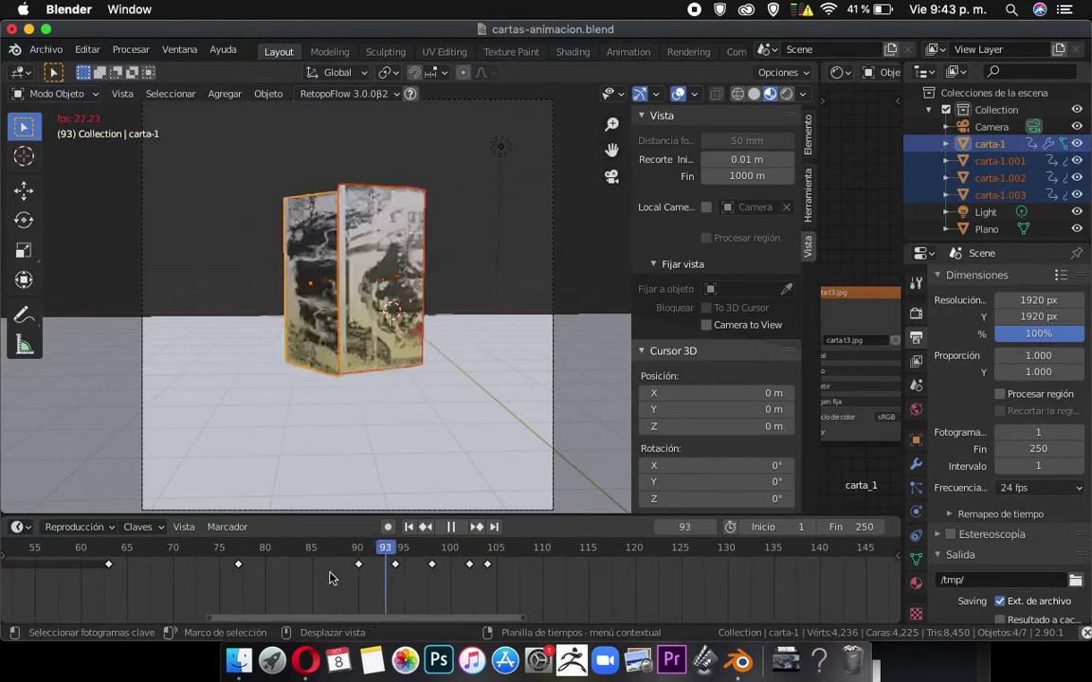
key("space")
Play the whole card animation from near its first keyframe to check the overall motion.
scroll(147, 561, "down", 4)
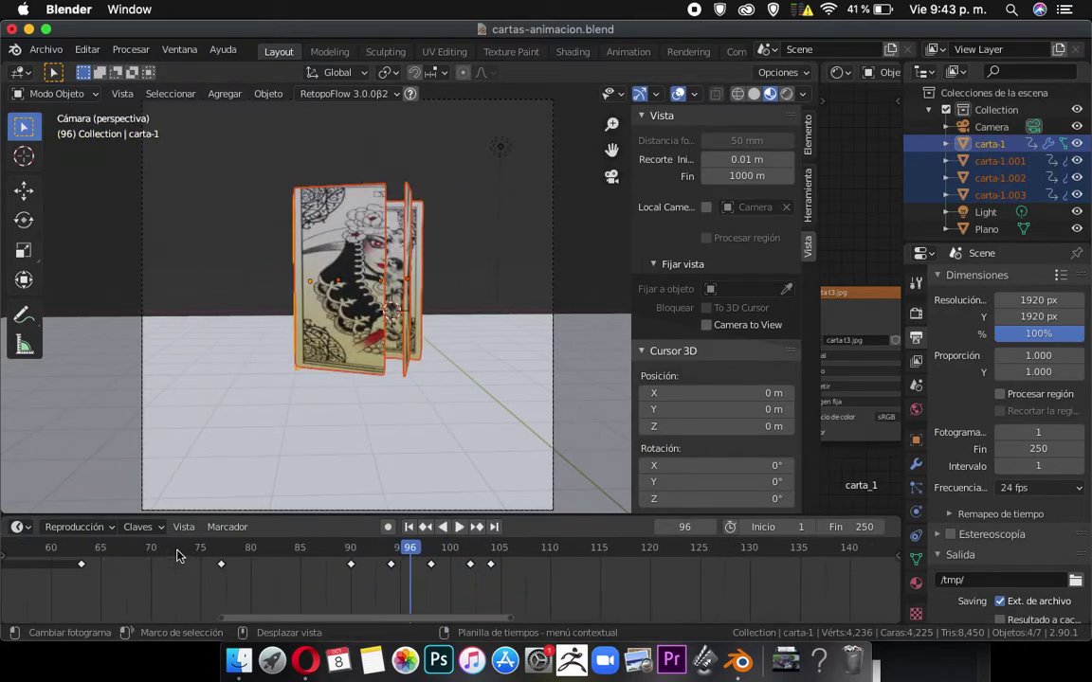
scroll(178, 555, "down", 2)
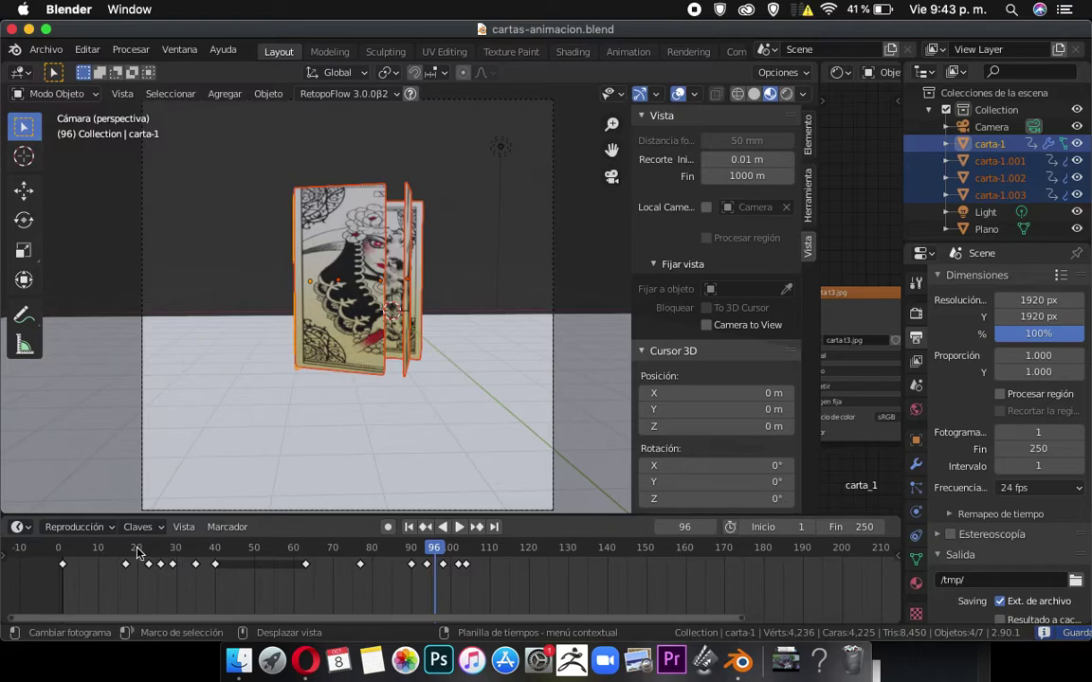
left_click(64, 547)
key("space")
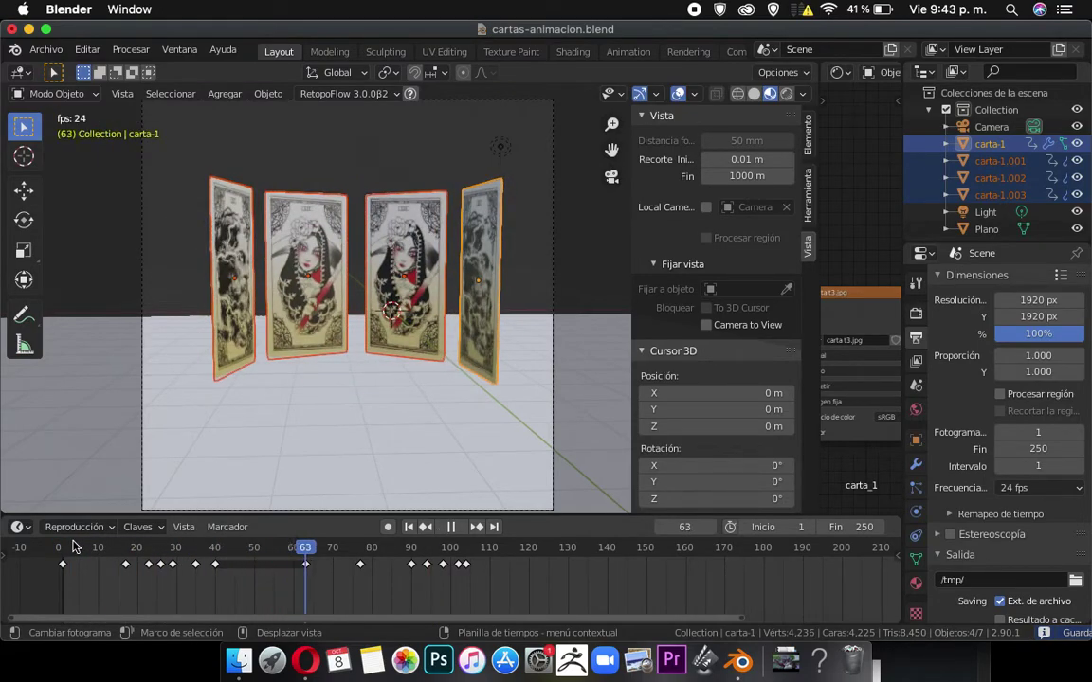
left_click(76, 547)
key("space")
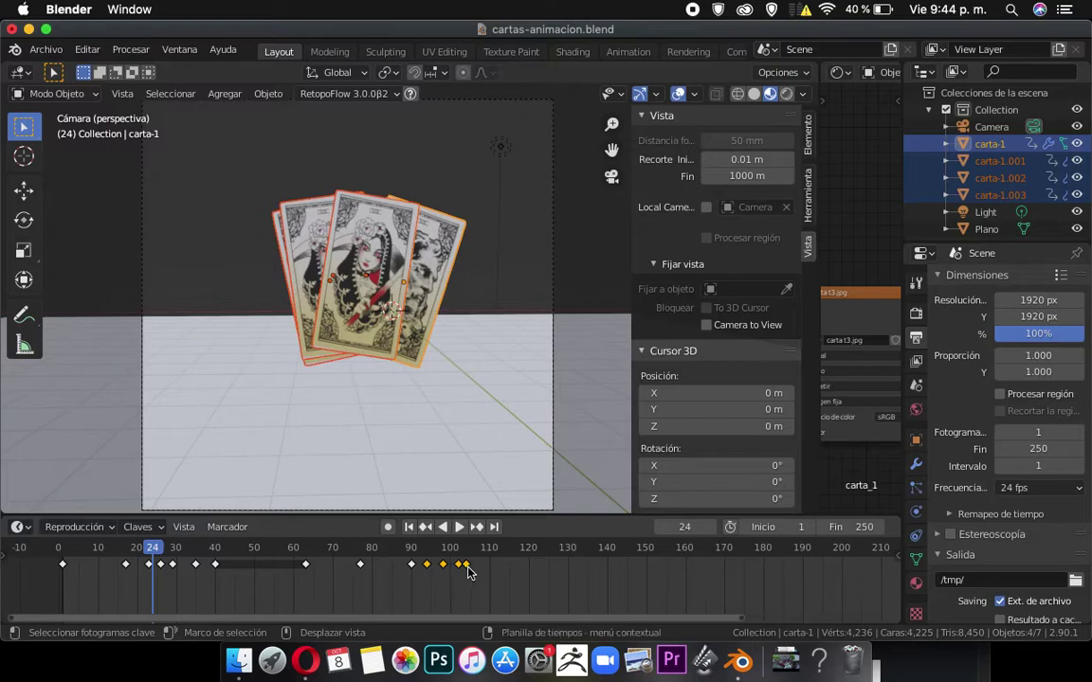
Retime the last four keyframes to frames 97, 101, 105 and 109.
key("g")
left_click(478, 569)
key("g")
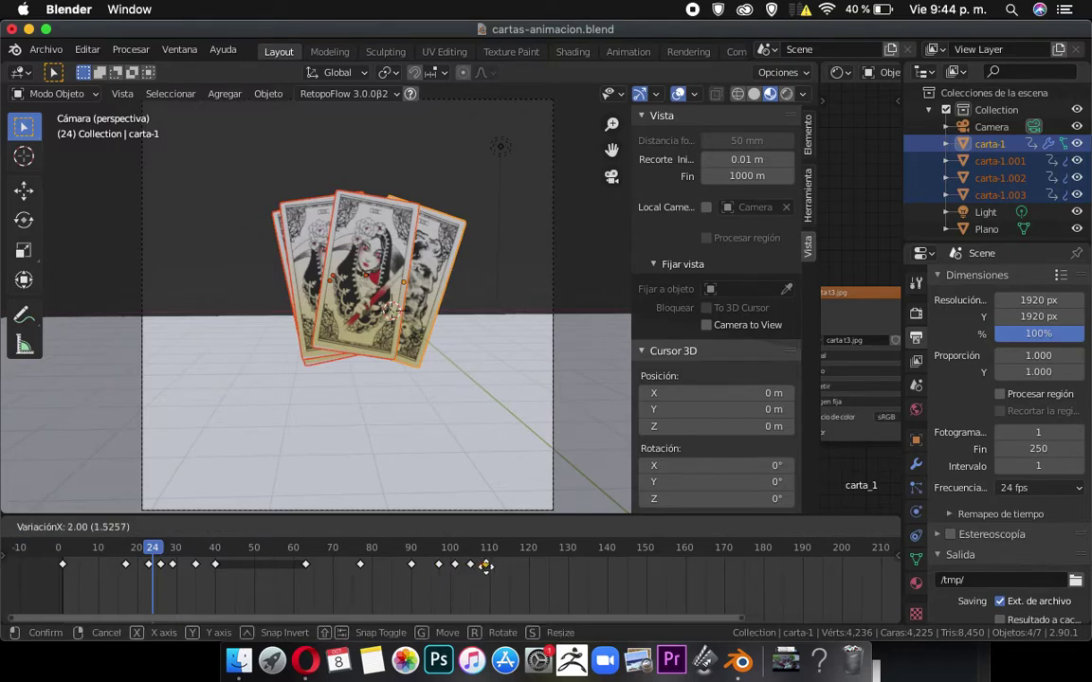
left_click(485, 565)
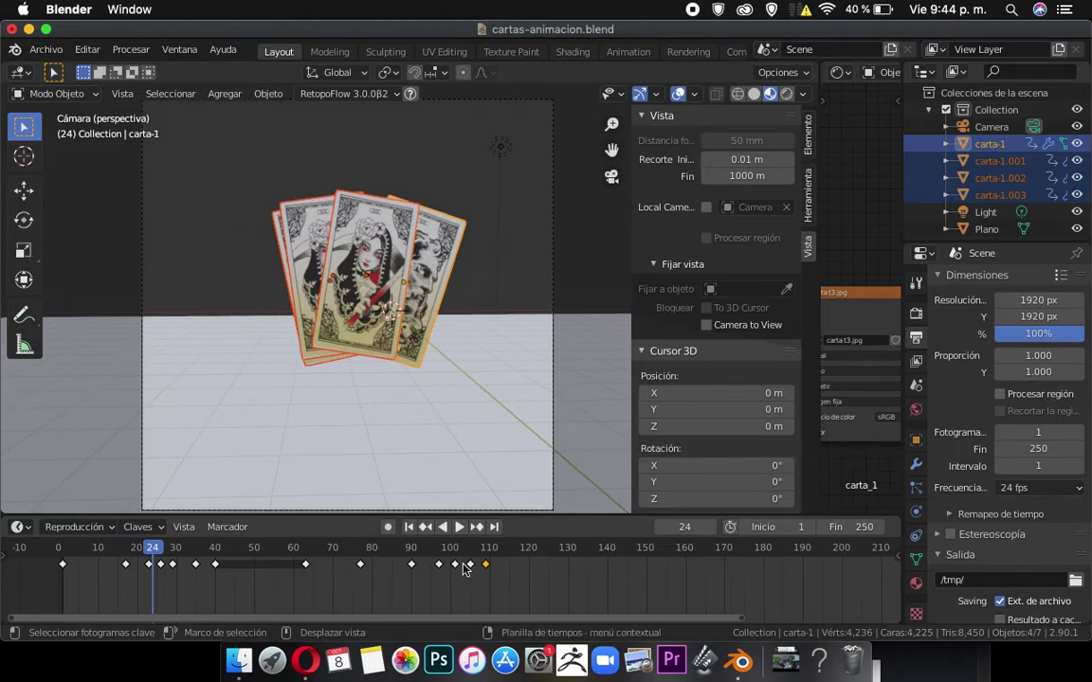
Replay the animation repeatedly from around frame 70 to check the retimed spin of the four cards.
left_click(412, 552)
left_click(332, 551)
key("space")
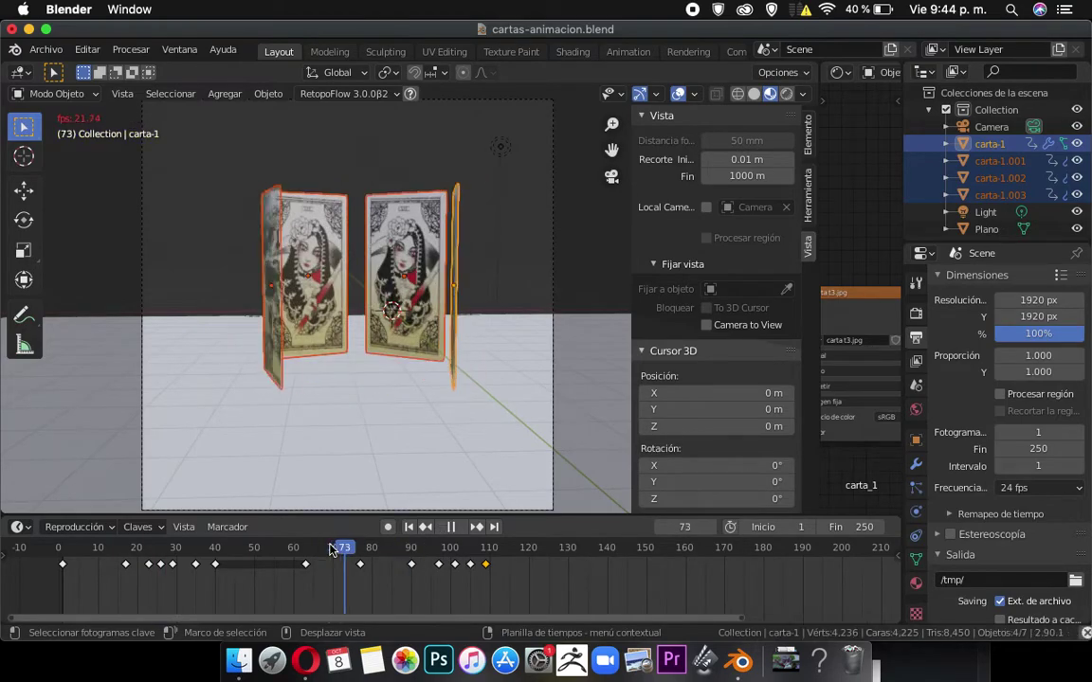
left_click(332, 550)
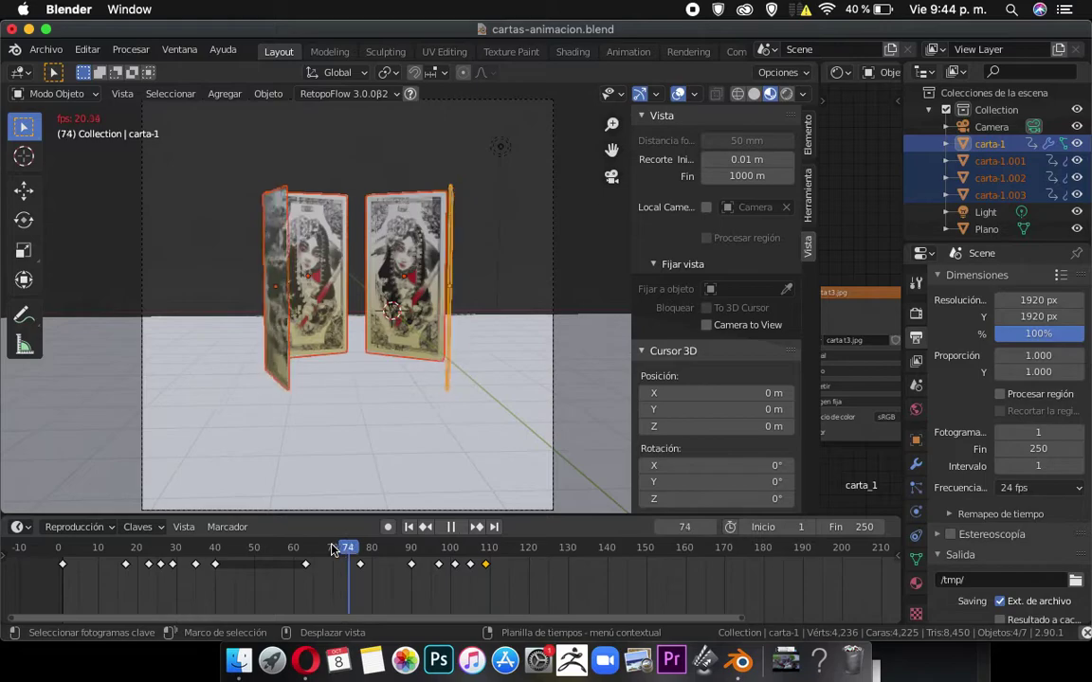
left_click(332, 550)
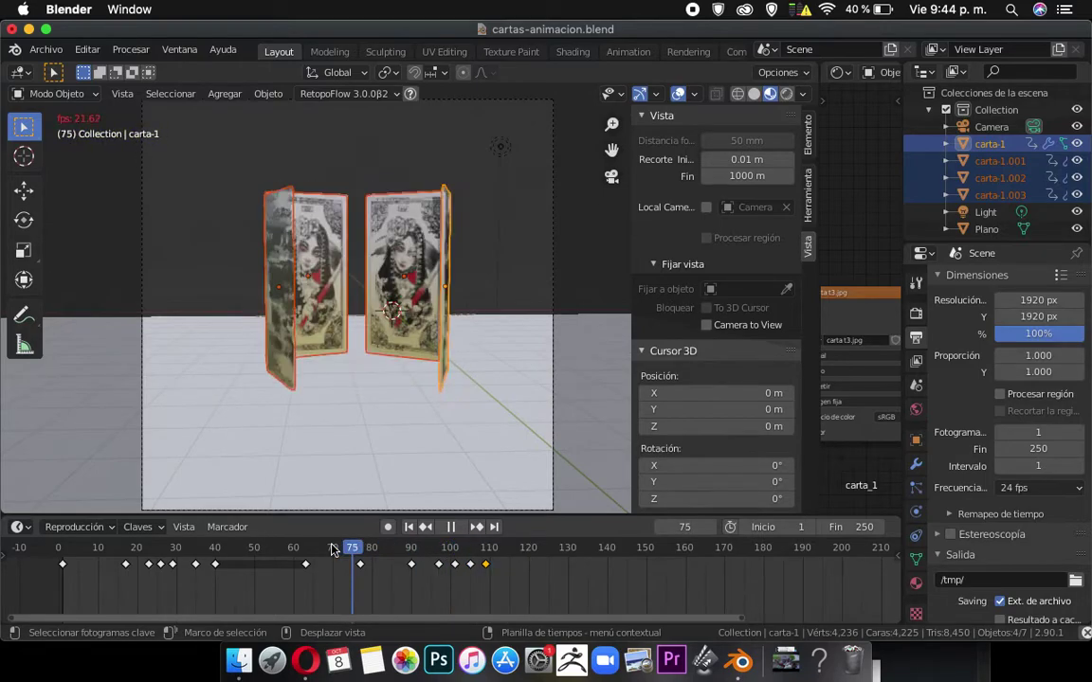
left_click(331, 550)
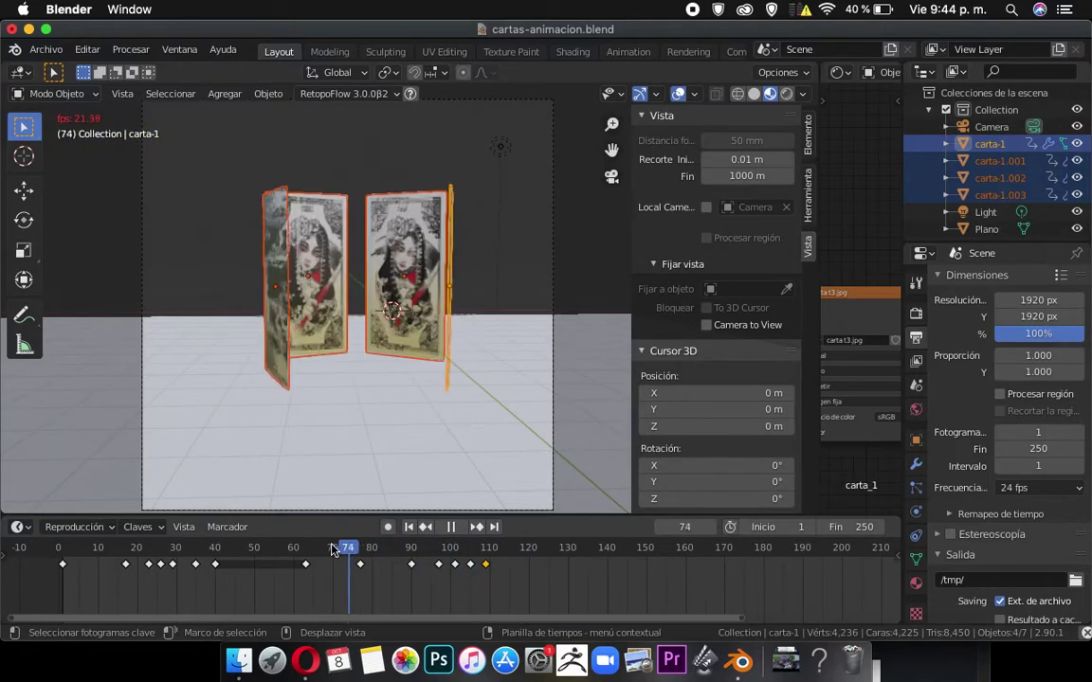
left_click(335, 551)
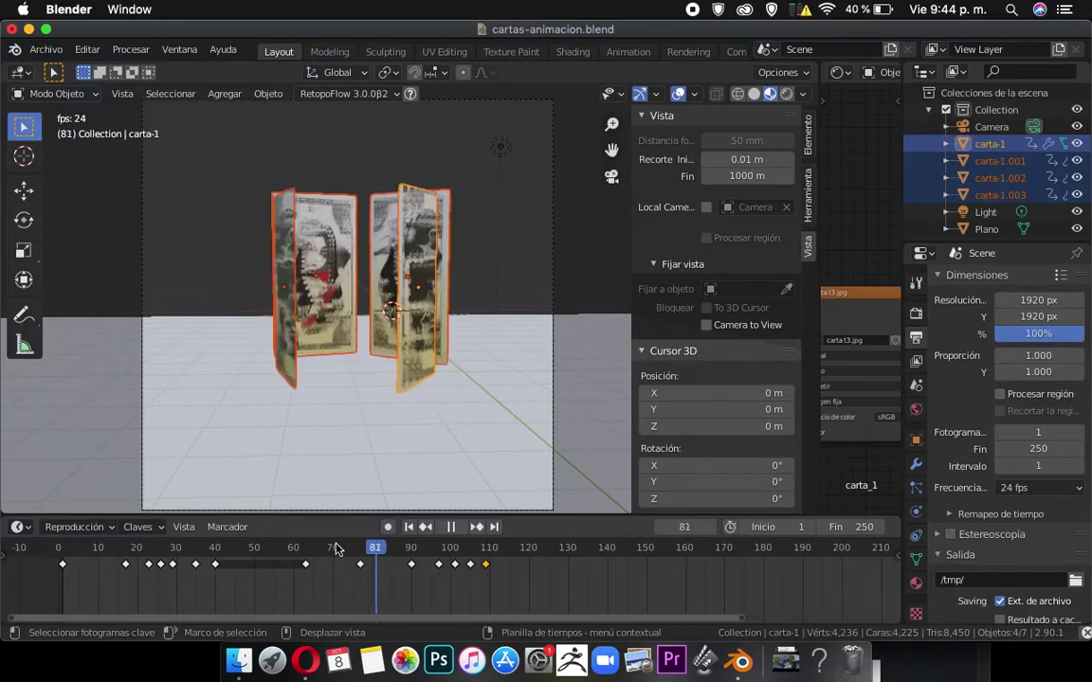
left_click(335, 549)
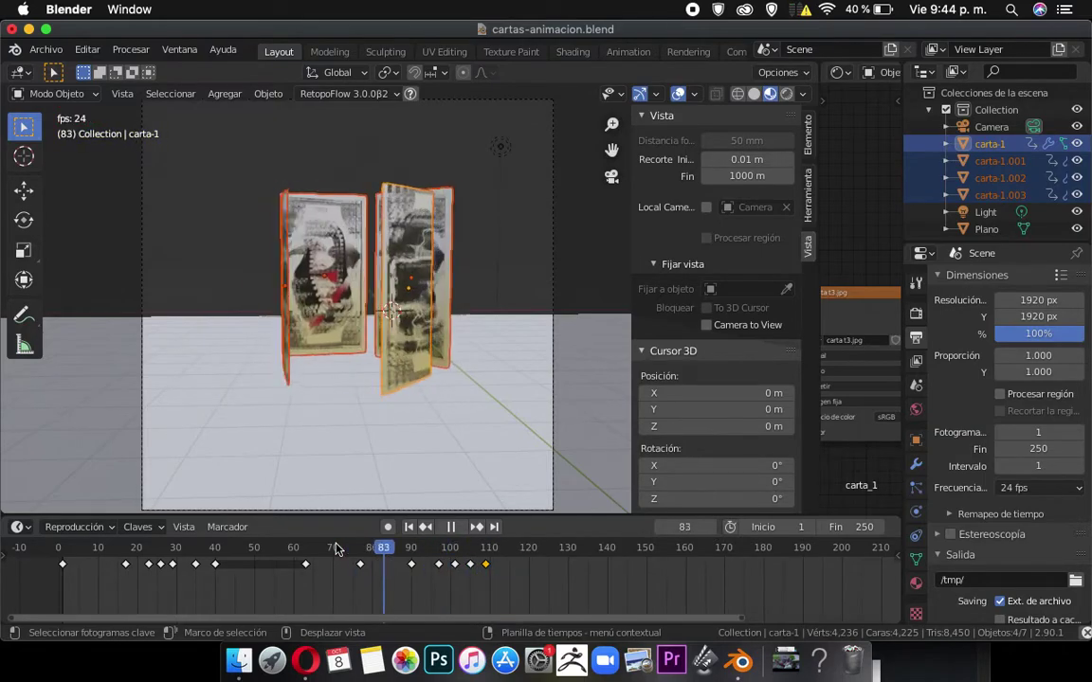
left_click(336, 550)
left_click(336, 549)
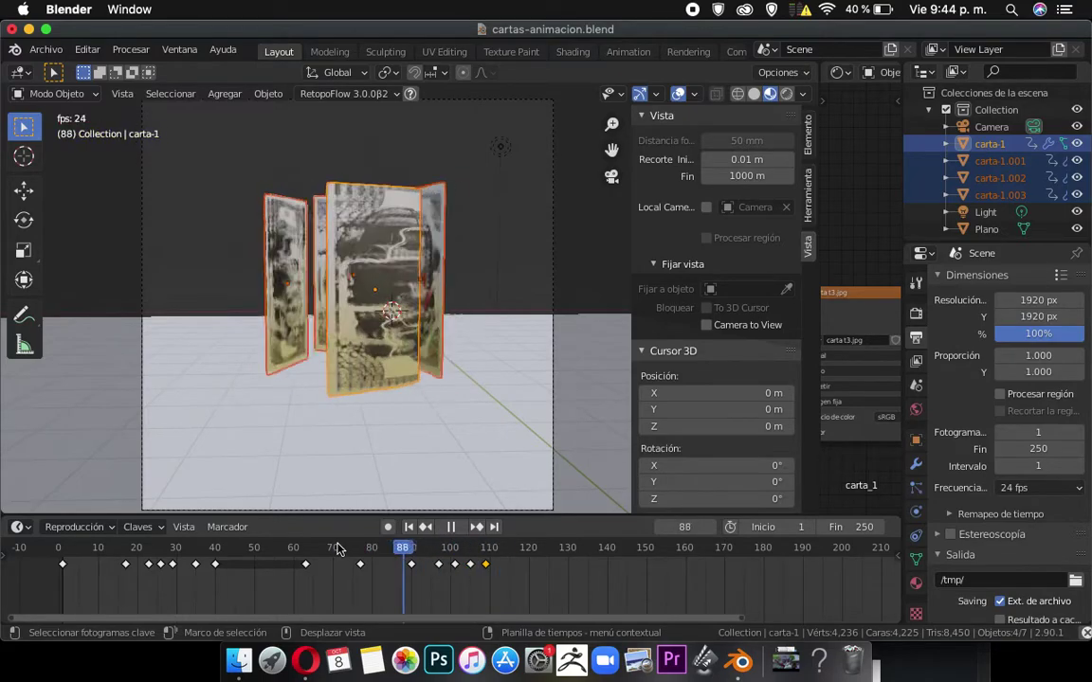
left_click(340, 550)
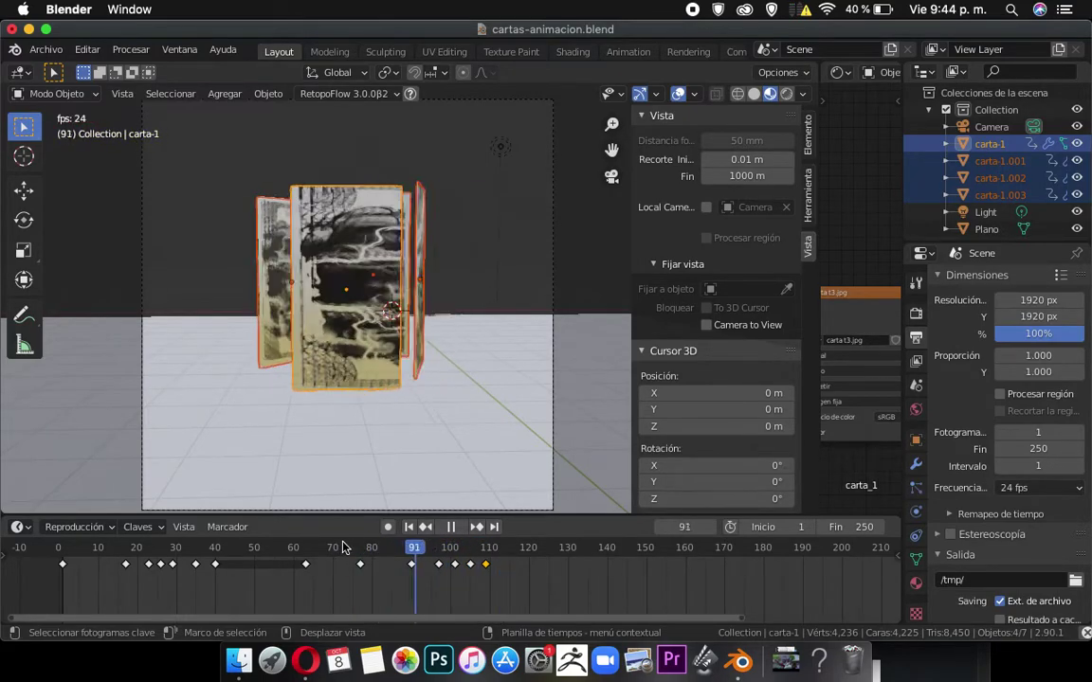
left_click(343, 548)
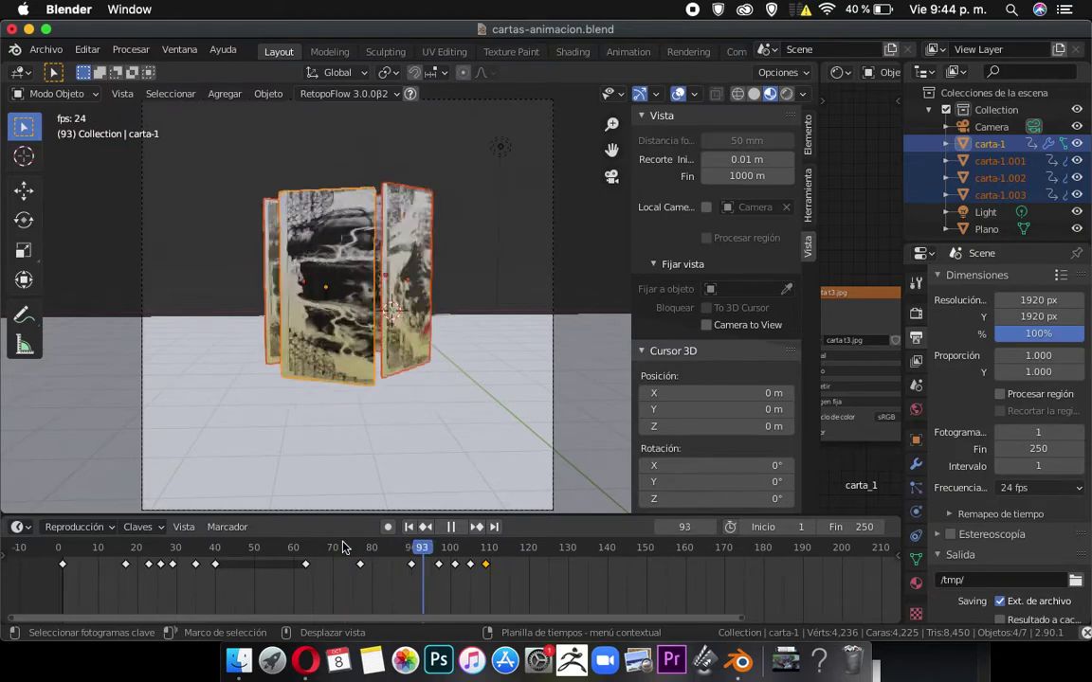
left_click(343, 547)
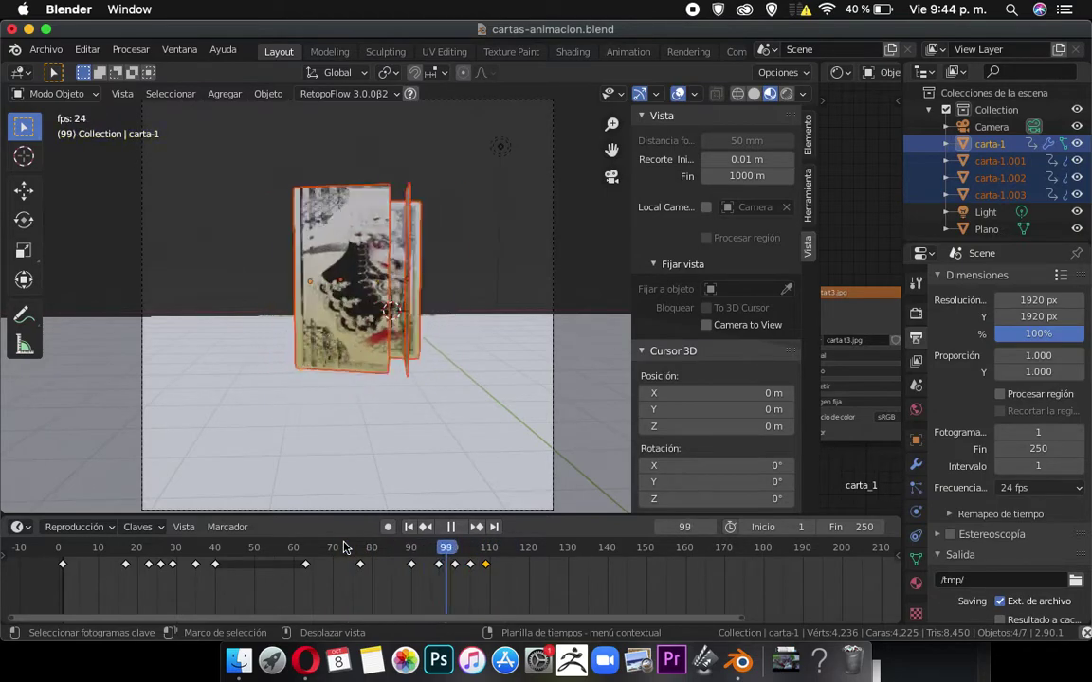
key("space")
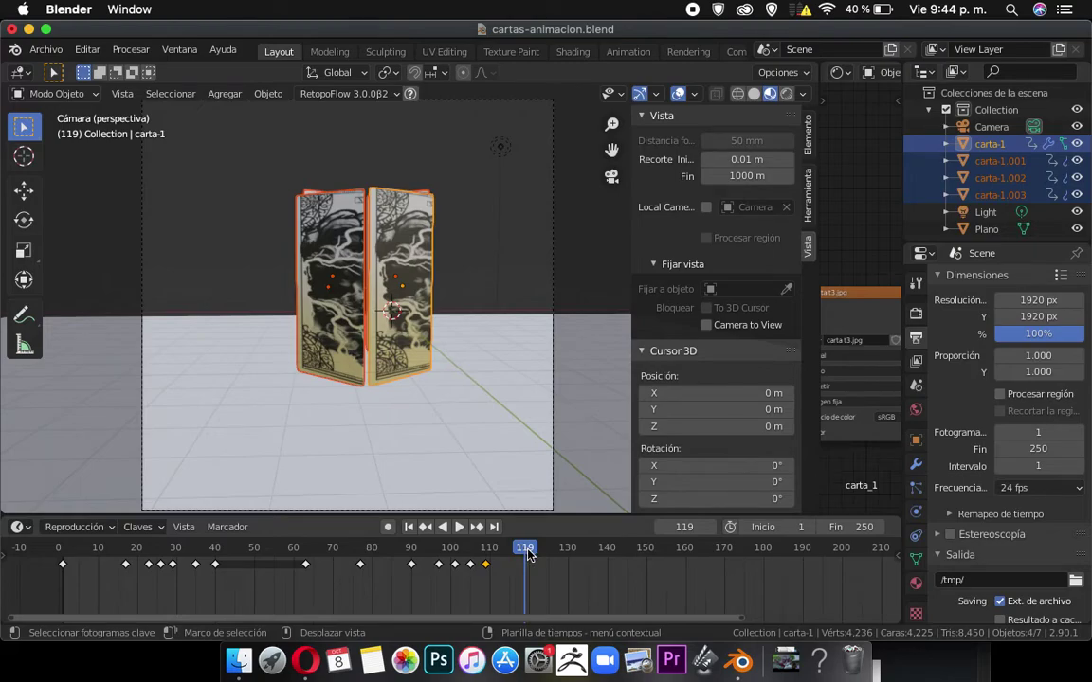
Replay the end of the spin from before frame 102 to check the retimed rotation of the cards.
key("space")
left_click(509, 559)
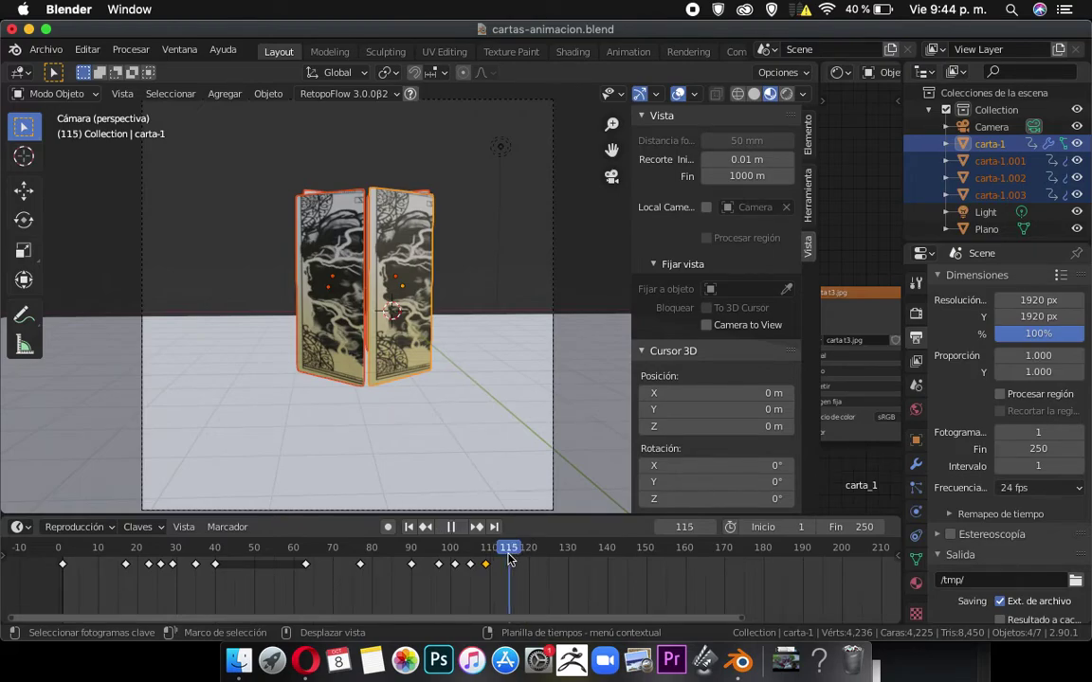
scroll(509, 559, "up", 4)
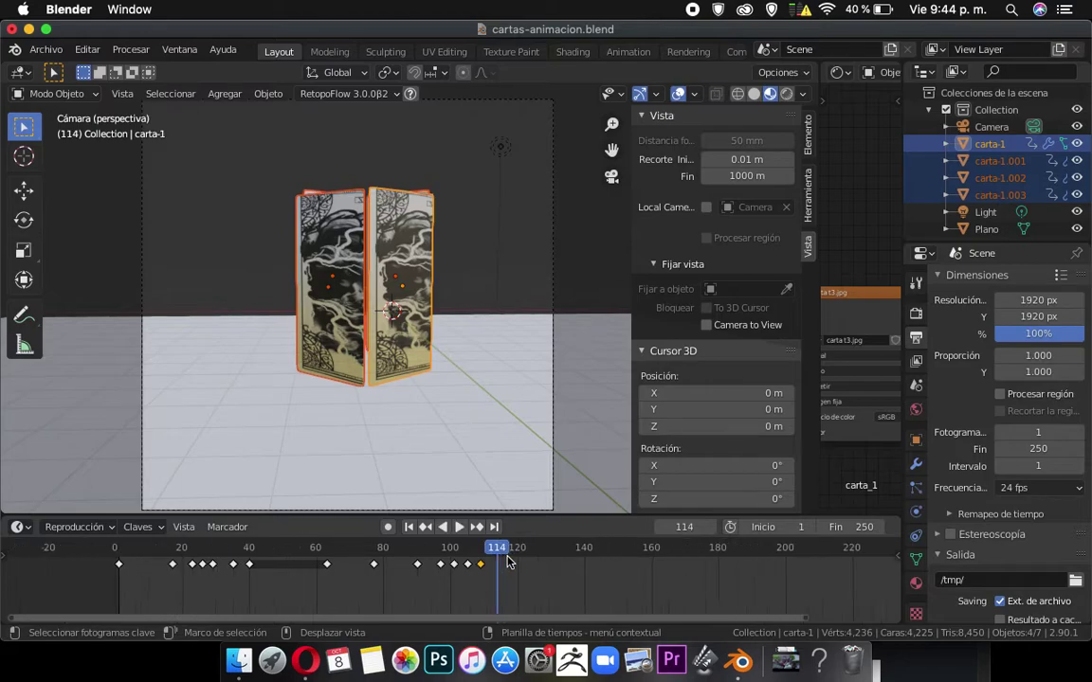
left_click(428, 554)
key("space")
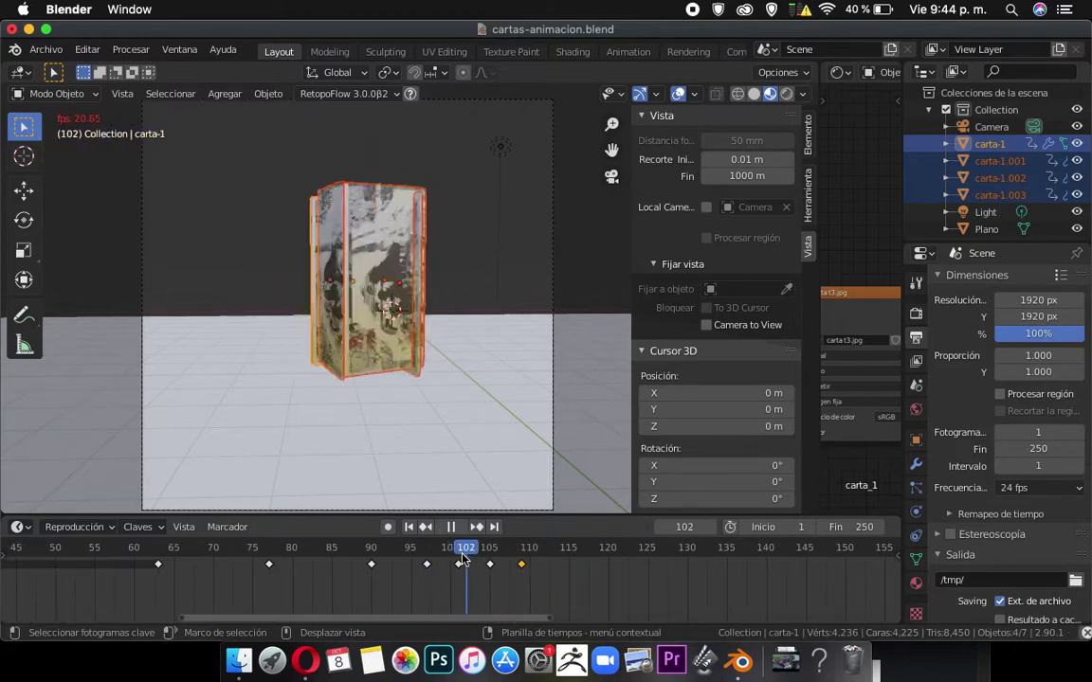
key("space")
At frame 113, rotate all four cards about -90° around the global Z axis and insert a keyframe.
left_click(554, 560)
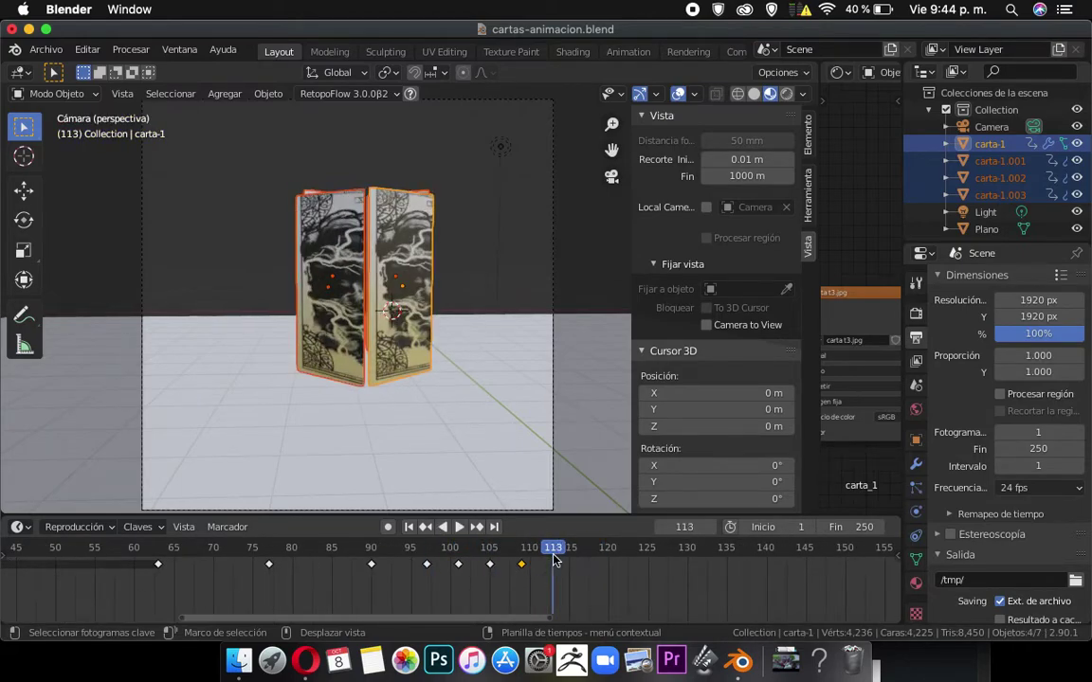
key("r")
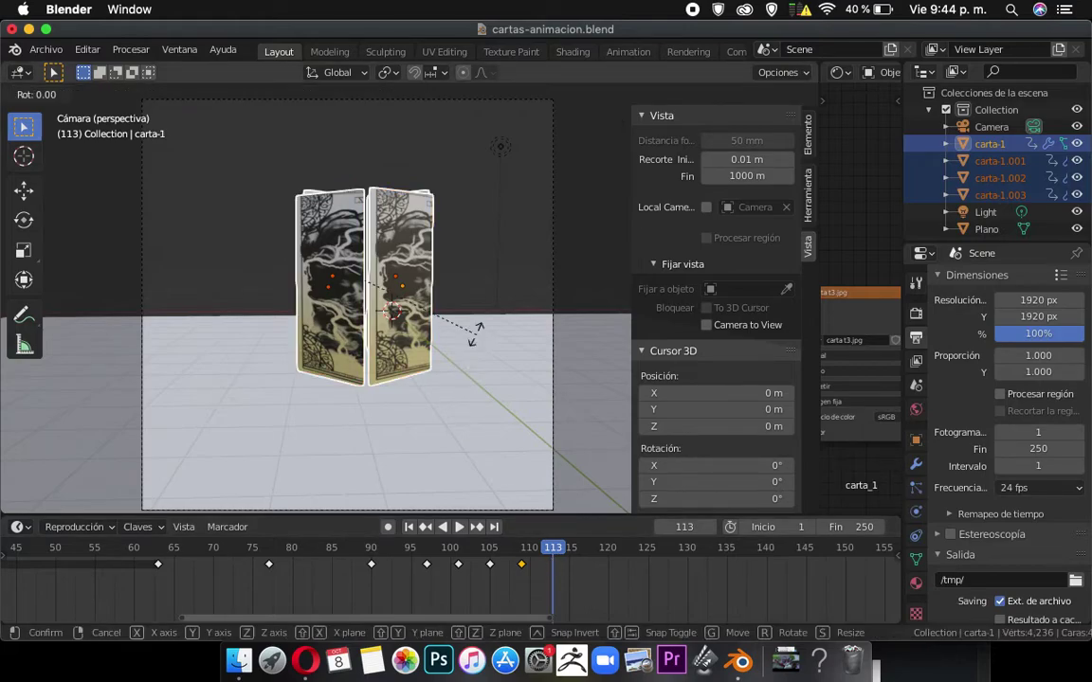
key("z")
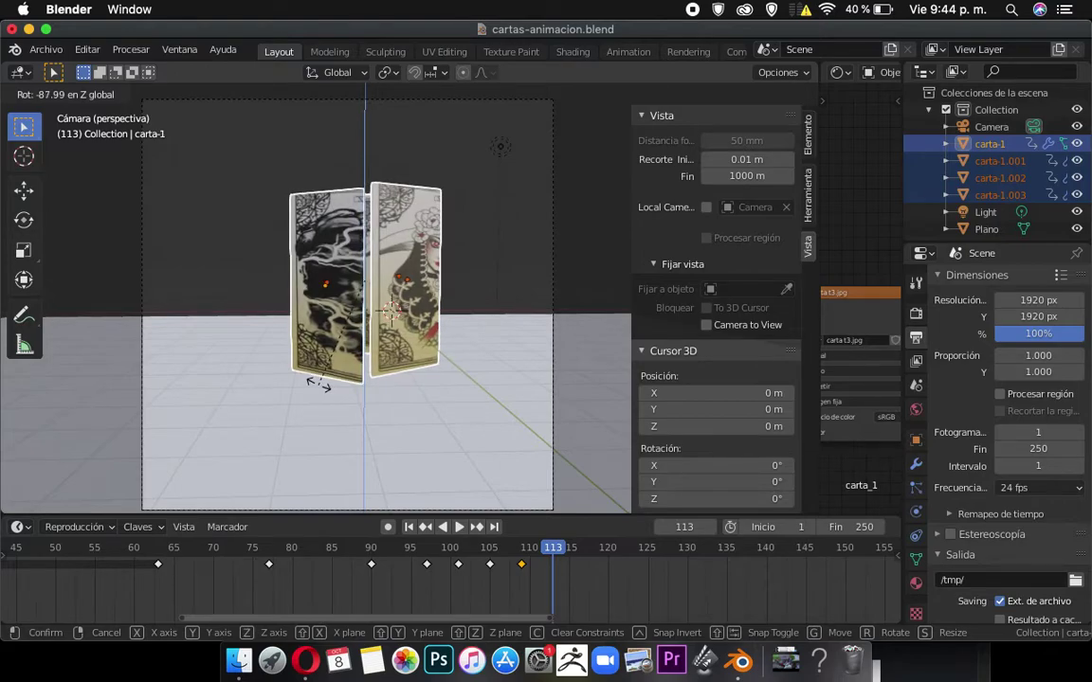
left_click(343, 348)
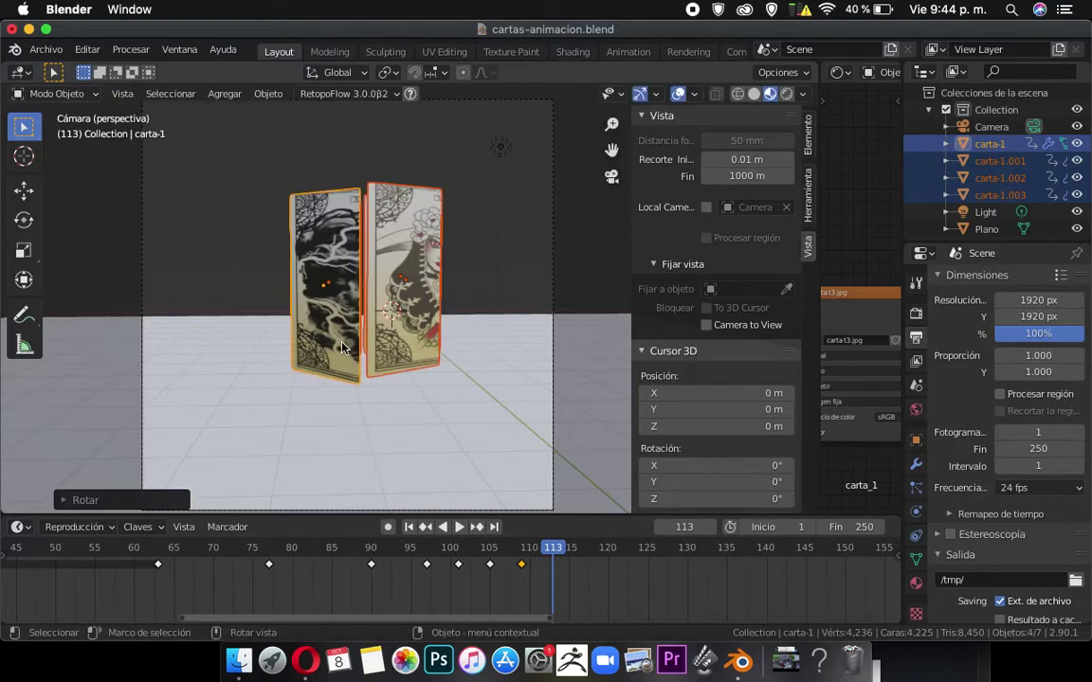
key("i")
left_click(343, 348)
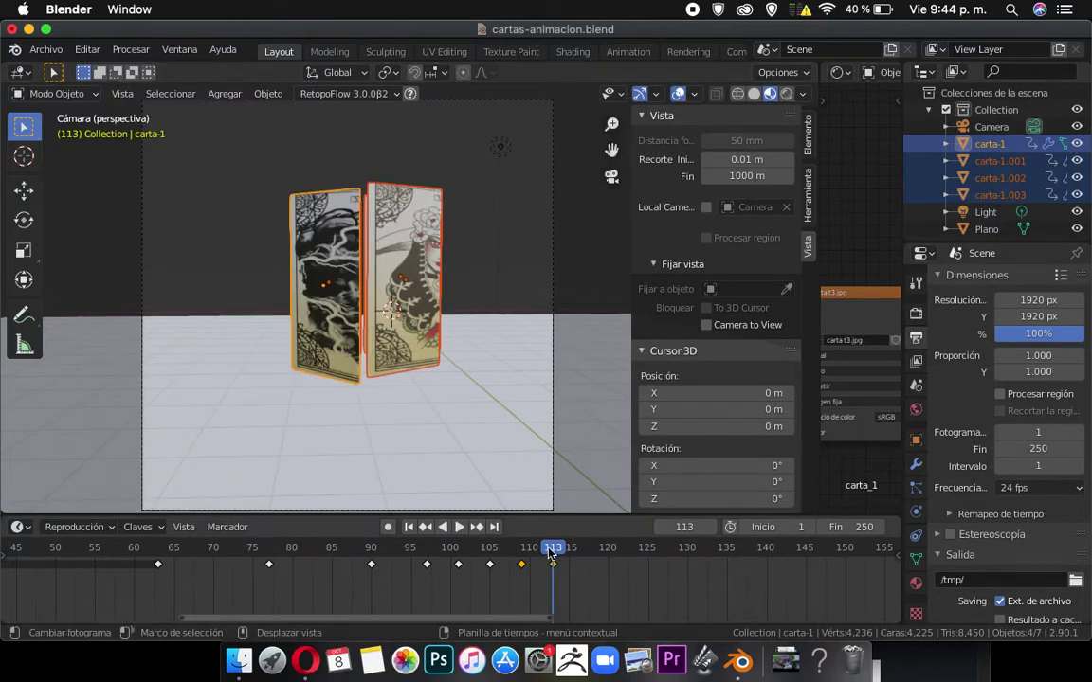
Shift the cards' newest keyframe to frame 112 and play the animation on to frame 114.
left_click_drag(555, 565, 547, 568)
key("space")
key("space")
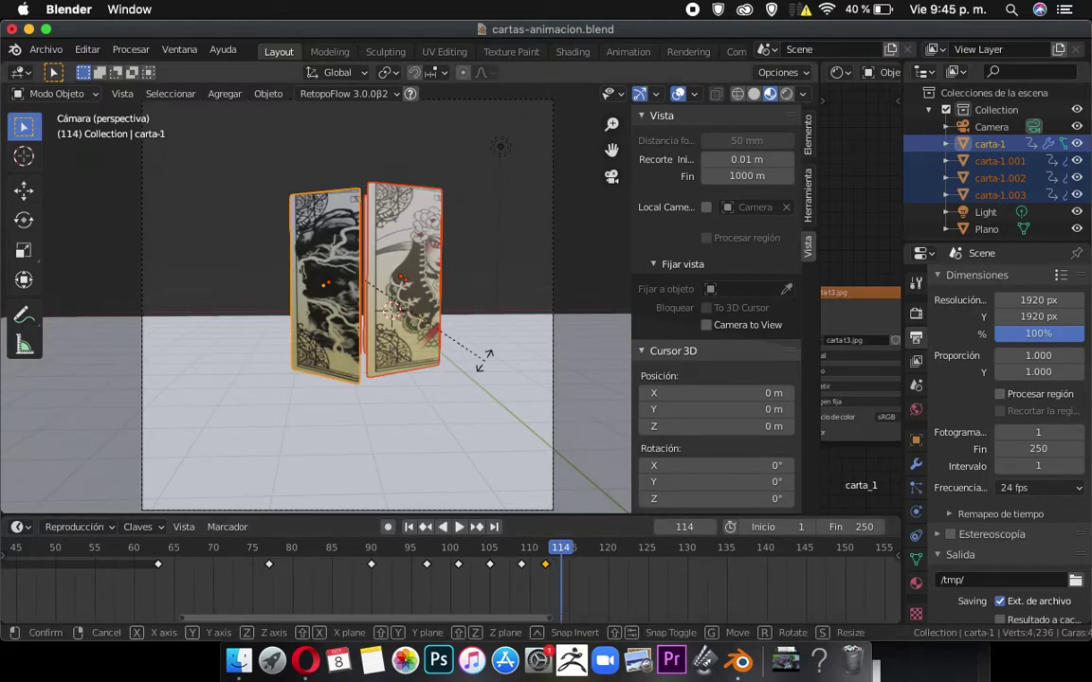
Rotate the four cards about -180° around the global Z axis at frame 114.
key("r")
key("z")
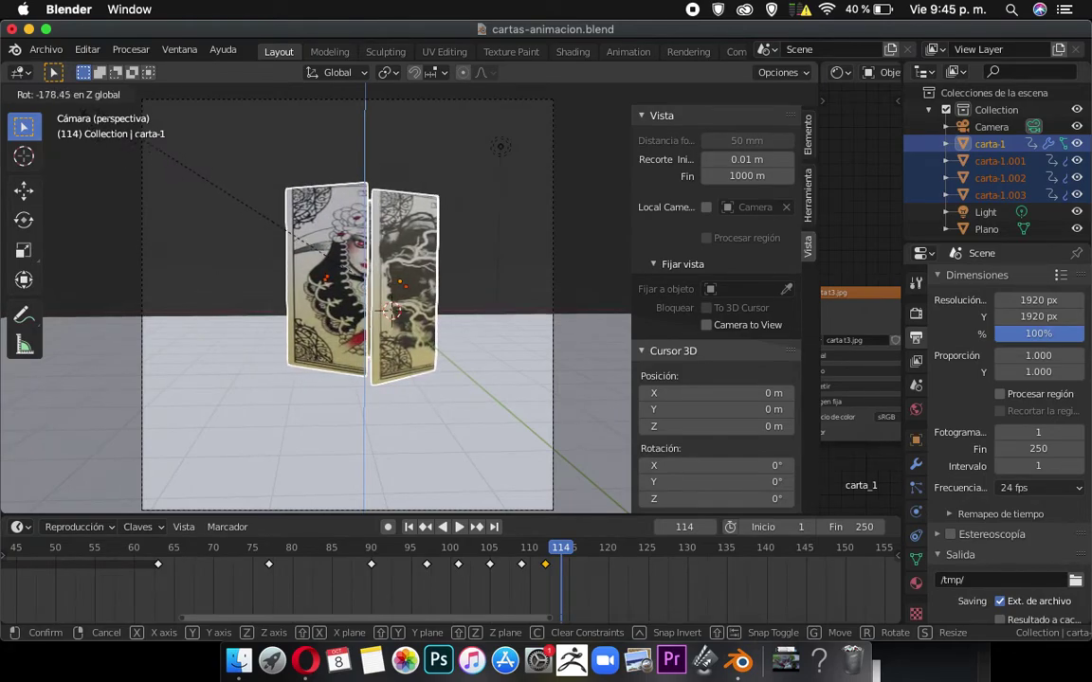
left_click(88, 106)
left_click(388, 244)
key("g")
key("z")
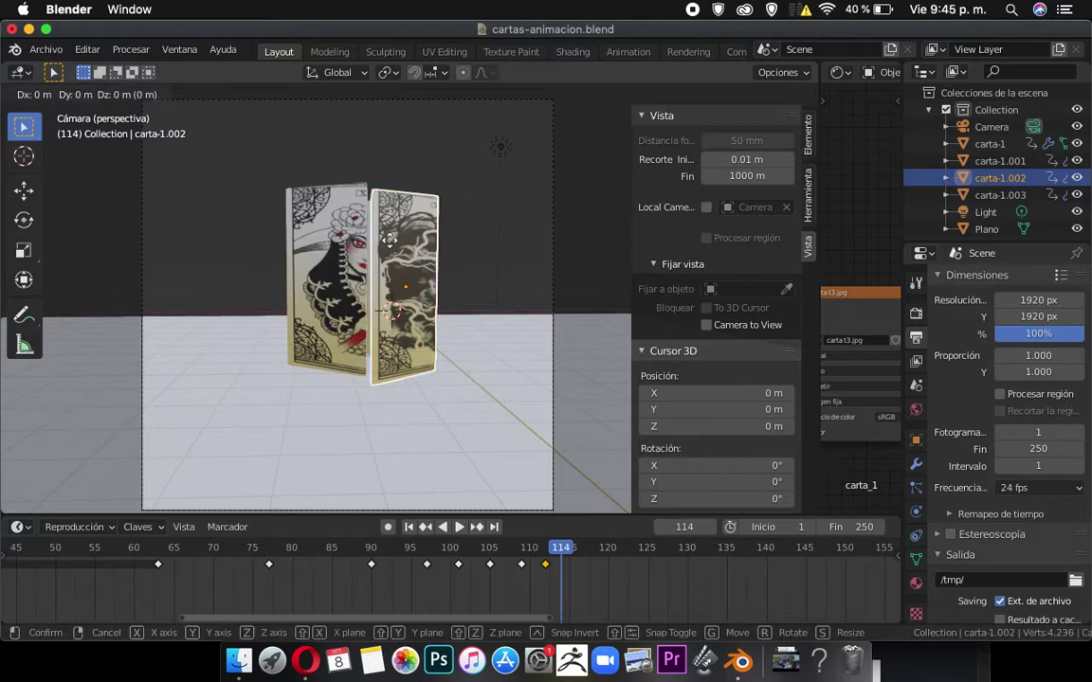
right_click(392, 234)
Select carta-1, carta-1.001 and carta-1.003, check them from the front, and keyframe their rotated pose at frame 114.
left_click(392, 237)
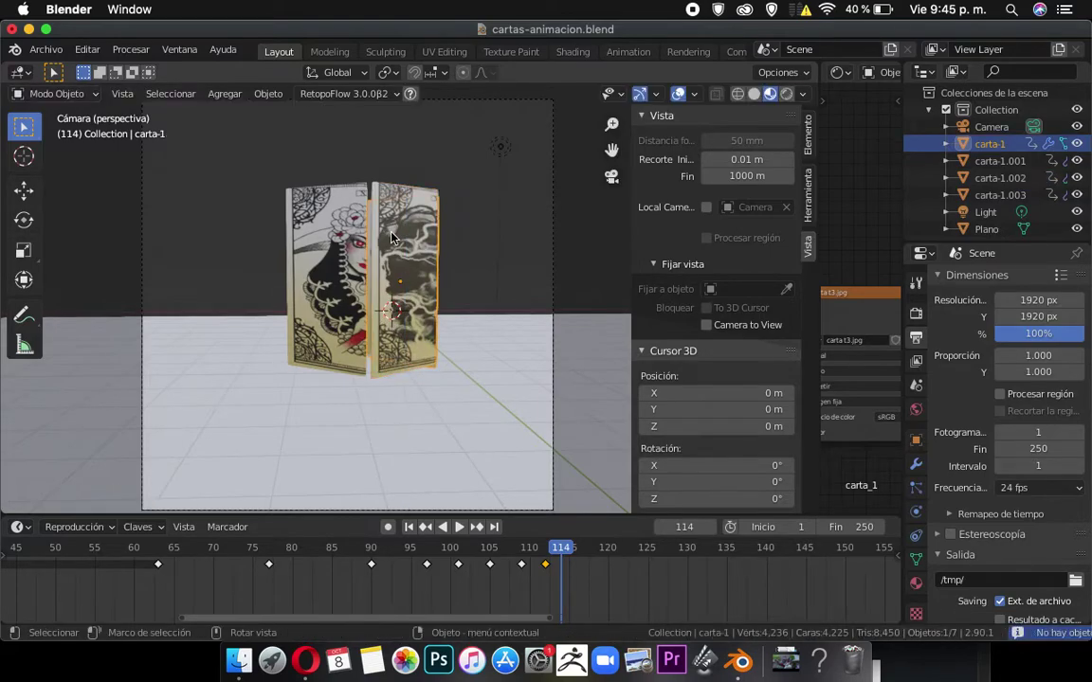
left_click(351, 237, "shift")
left_click(353, 236, "shift")
middle_click_drag(355, 232, 403, 175)
key("KP_1")
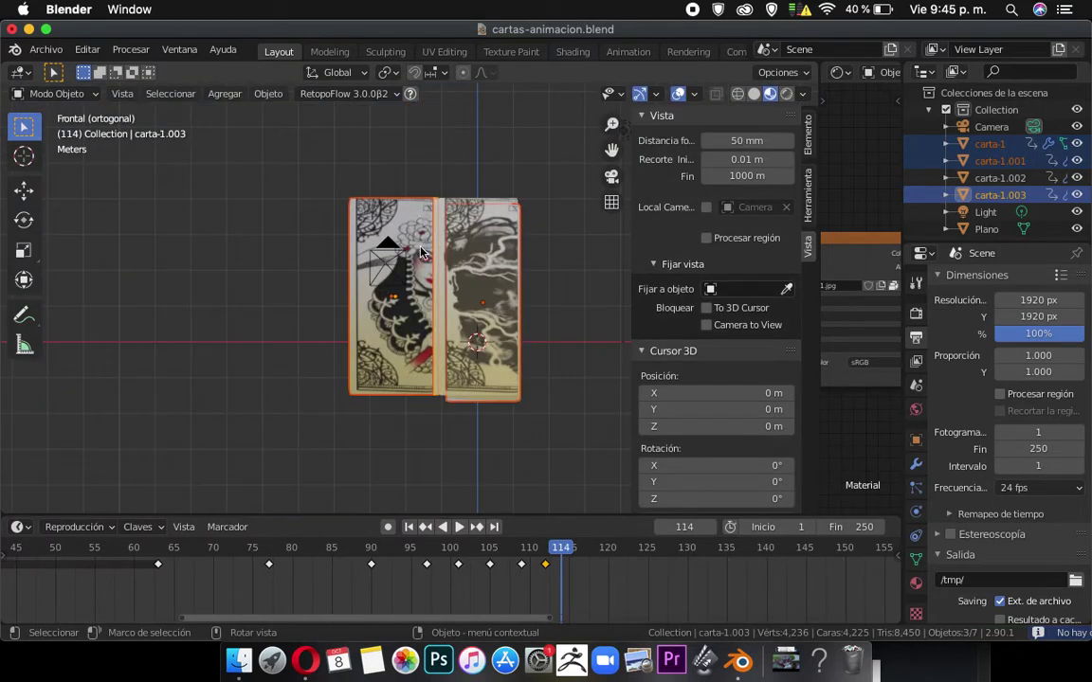
mouse_move(479, 246)
middle_mouse_down()
mouse_move(478, 281)
mouse_move(477, 238)
middle_mouse_up()
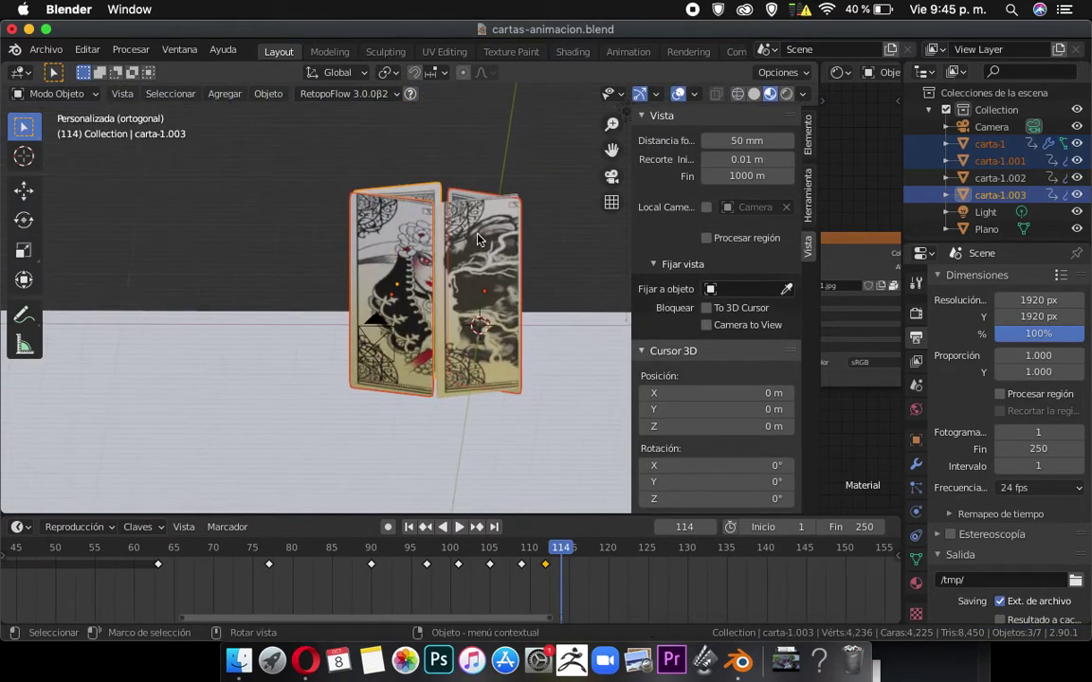
key("KP_1")
key("KP_0")
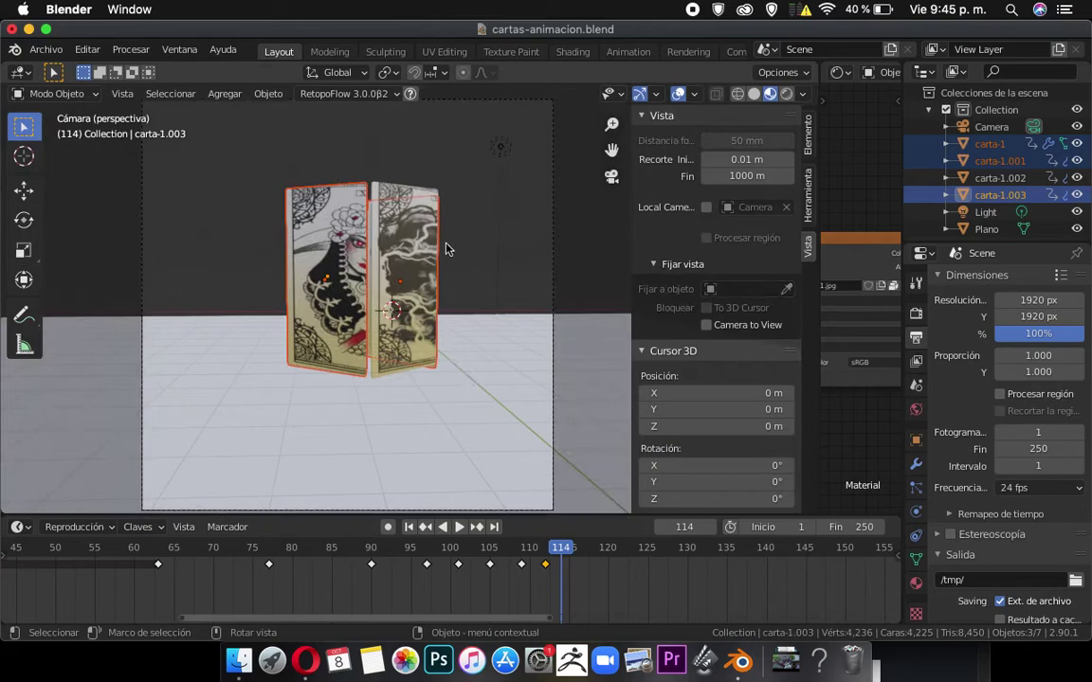
key("i")
left_click(405, 266)
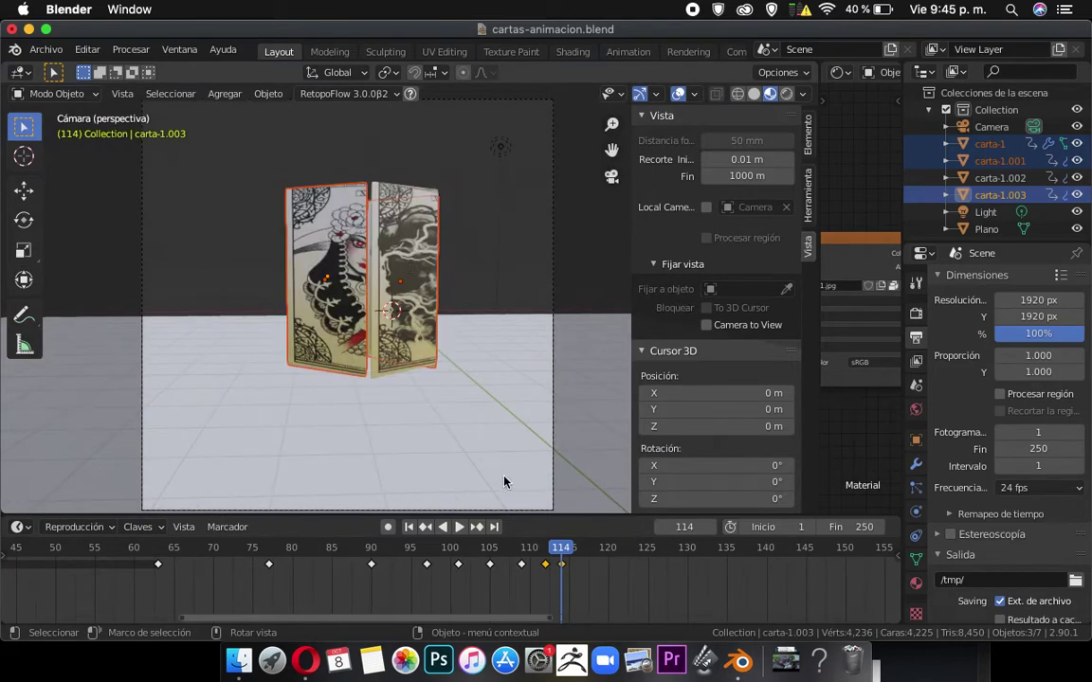
Replay the spin from around frame 105 and scrub around frame 113 to check how the cards pass each other.
left_click(488, 547)
key("space")
left_click(487, 547)
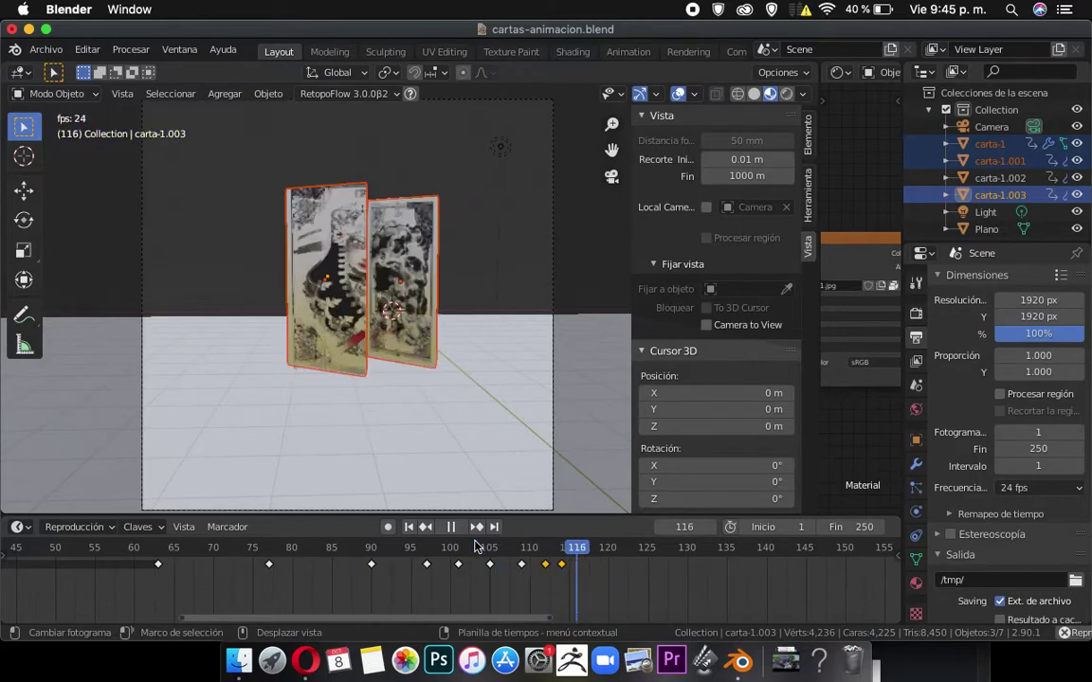
key("space")
left_click(552, 548)
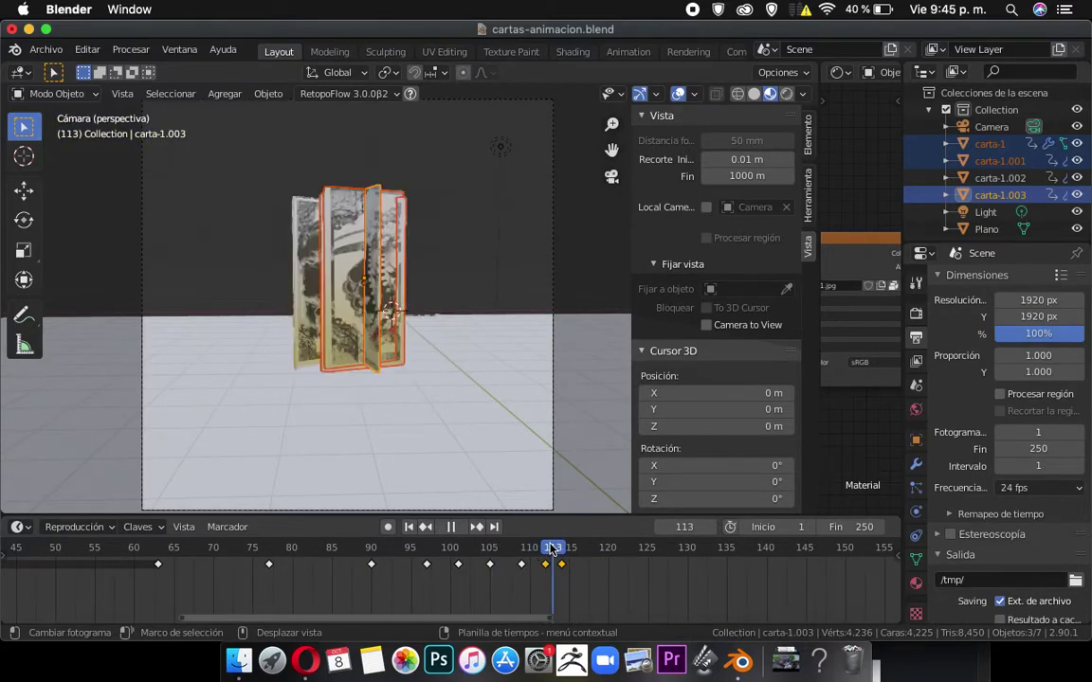
left_click_drag(553, 548, 553, 550)
mouse_move(546, 553)
left_mouse_down()
mouse_move(561, 559)
mouse_move(532, 560)
mouse_move(557, 564)
left_mouse_up()
Inspect the cards from above between frames 112 and 113 to find where they intersect.
scroll(557, 566, "up", 3)
scroll(559, 565, "up", 1)
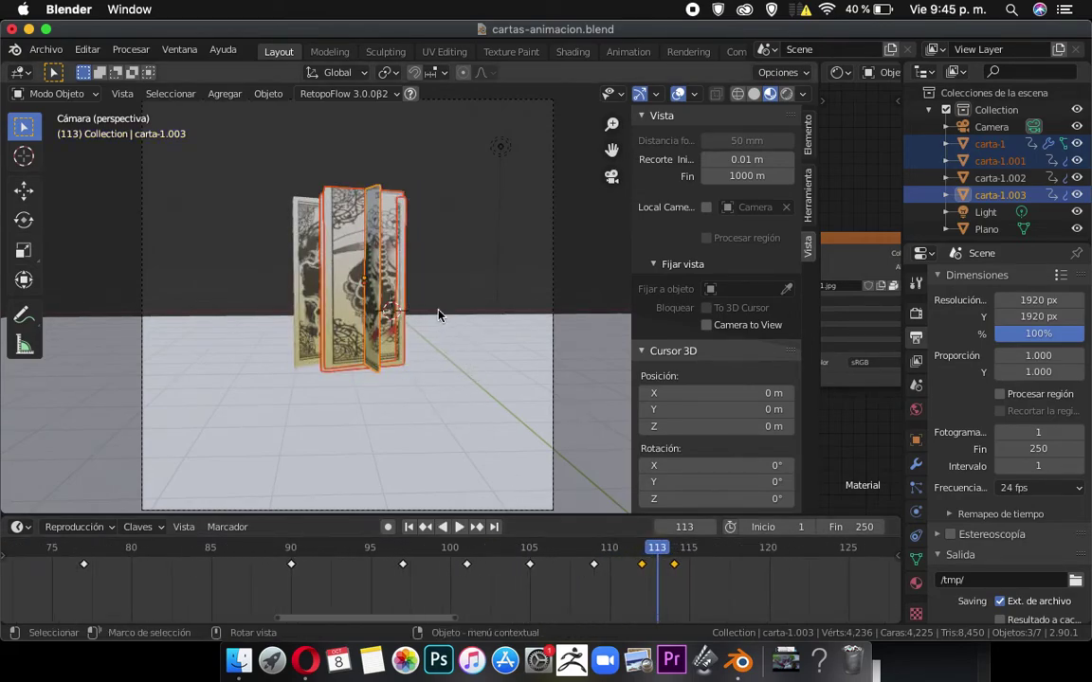
scroll(670, 585, "up", 2)
scroll(671, 586, "up", 1)
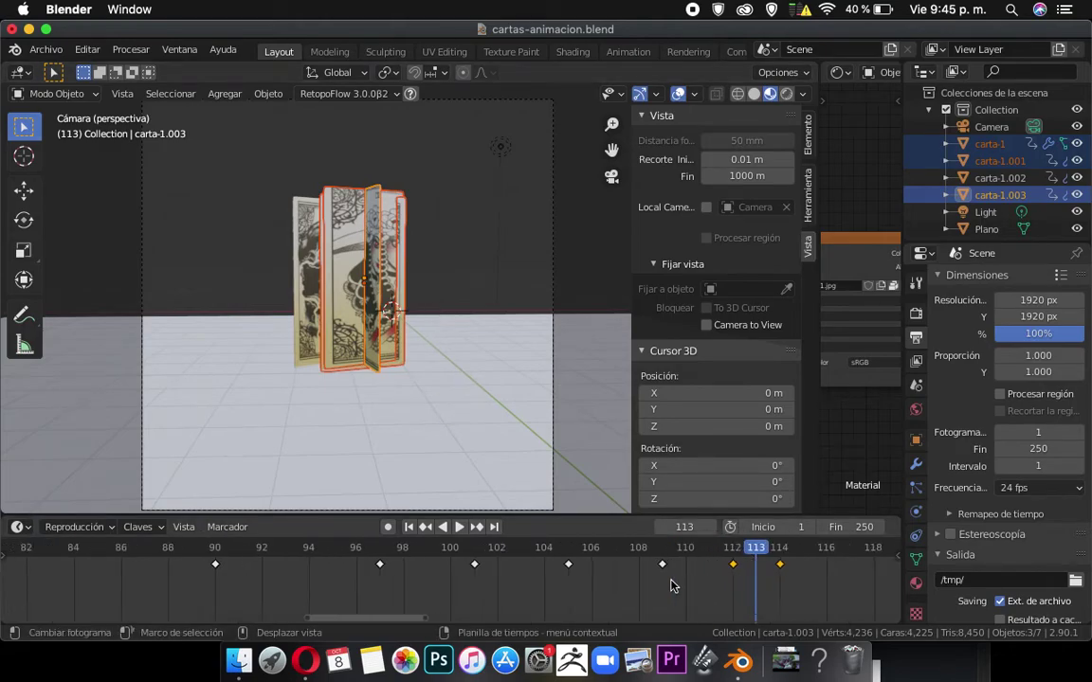
scroll(748, 563, "up", 3)
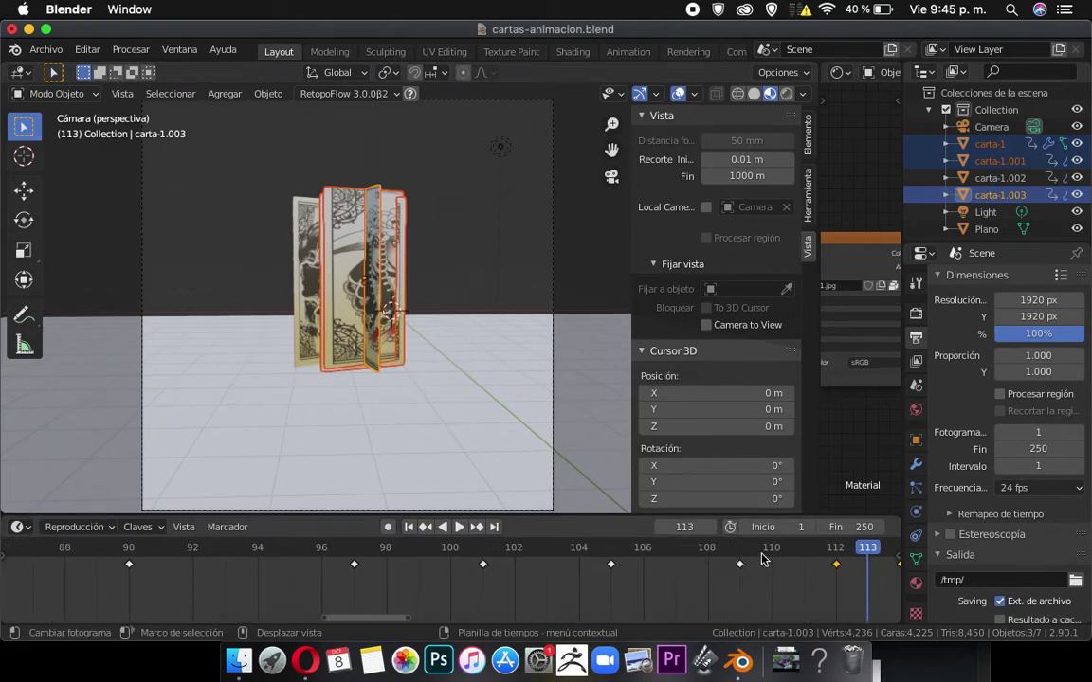
middle_click_drag(775, 561, 511, 566)
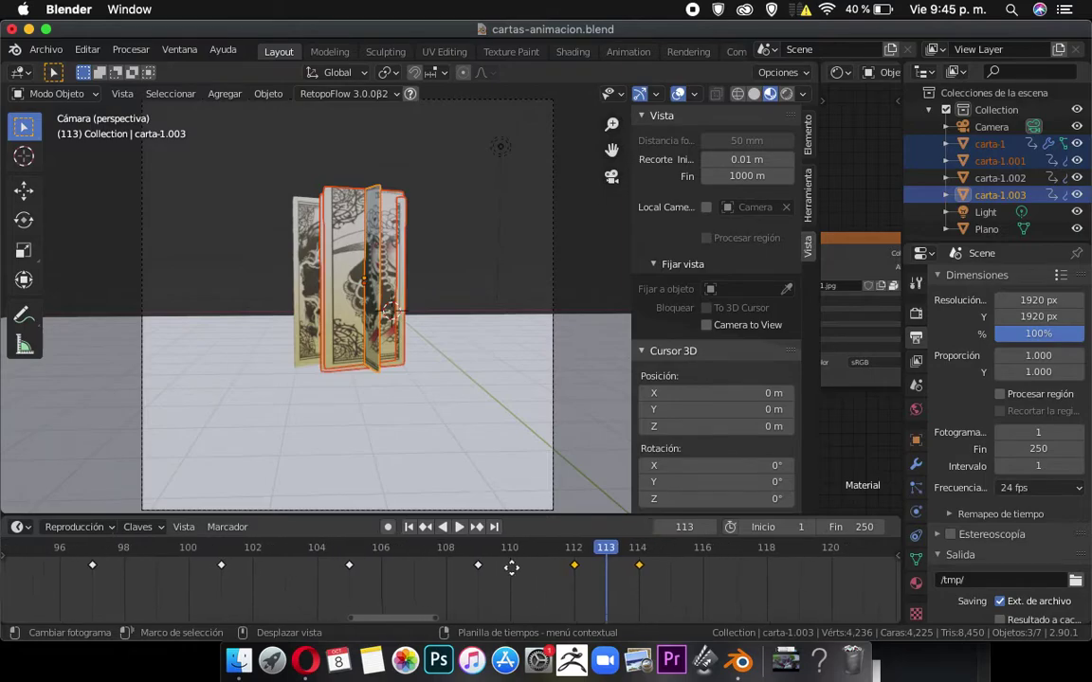
key("KP_7")
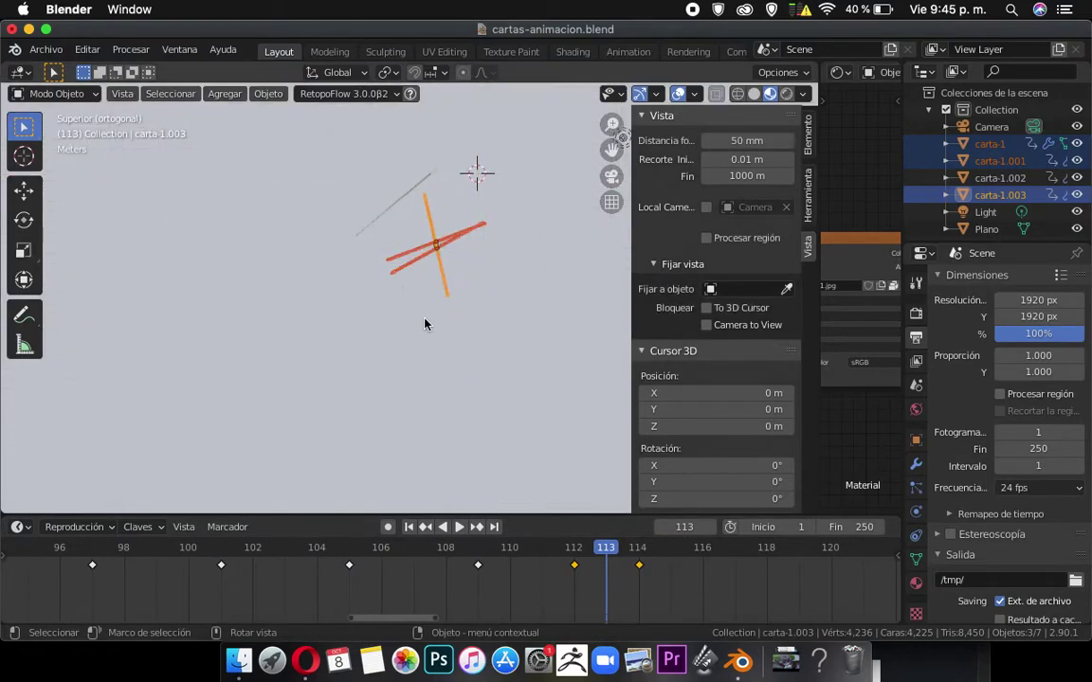
left_click(576, 559)
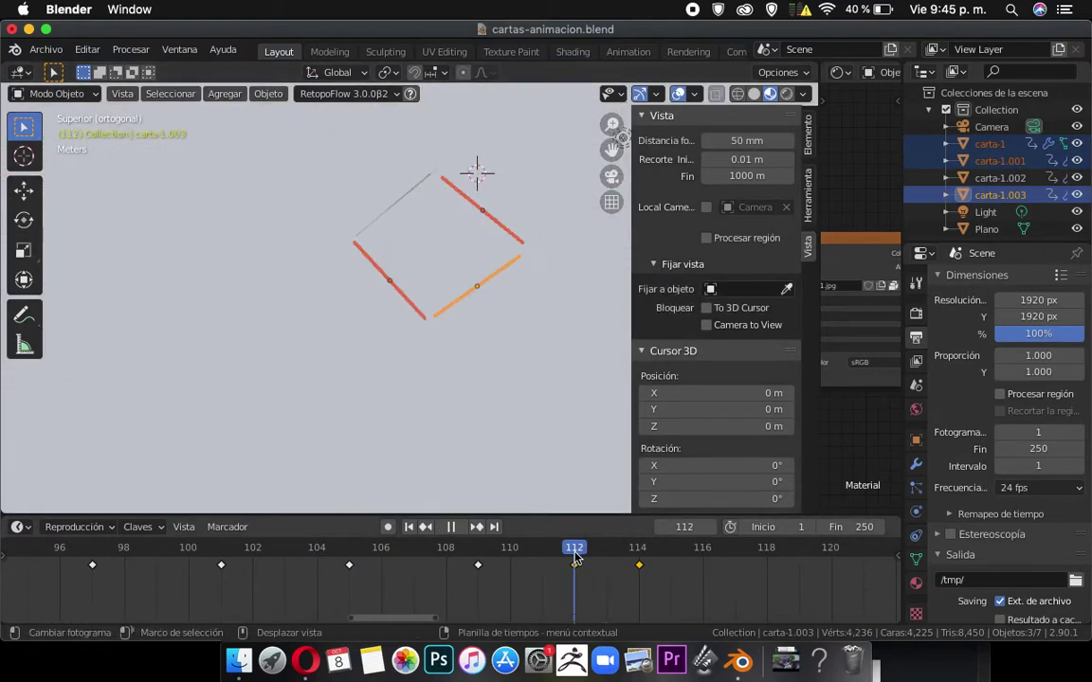
left_click_drag(588, 557, 594, 560)
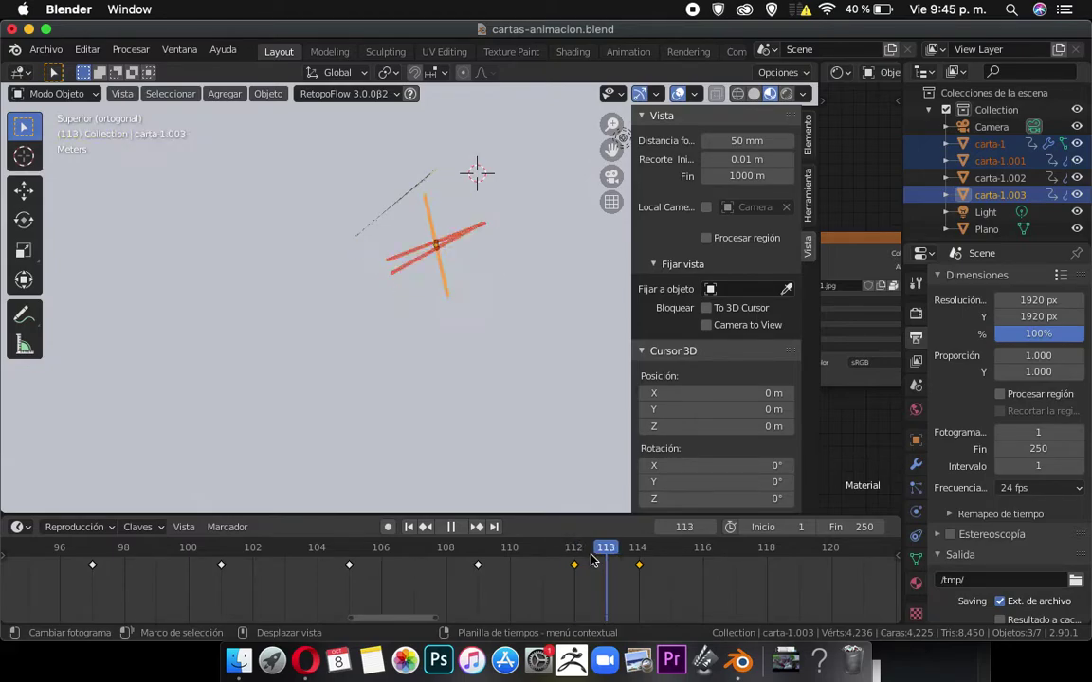
At frame 113, move carta-1.003 away from the crossing cards and rotate it toward a side of the square.
left_click(433, 236)
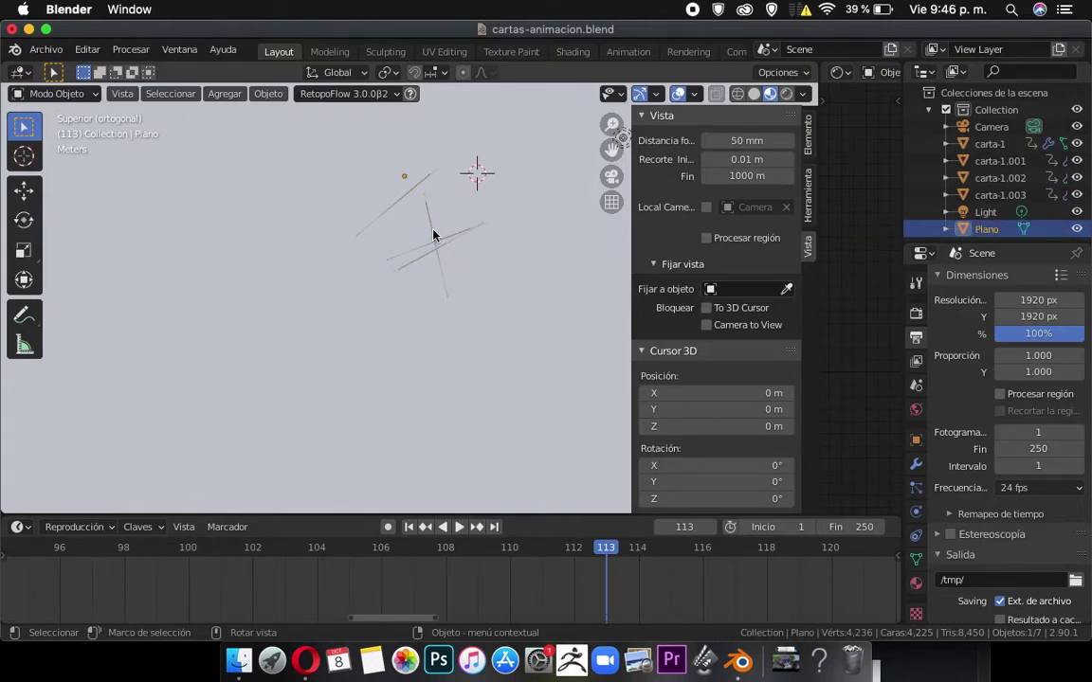
left_click(433, 236)
key("g")
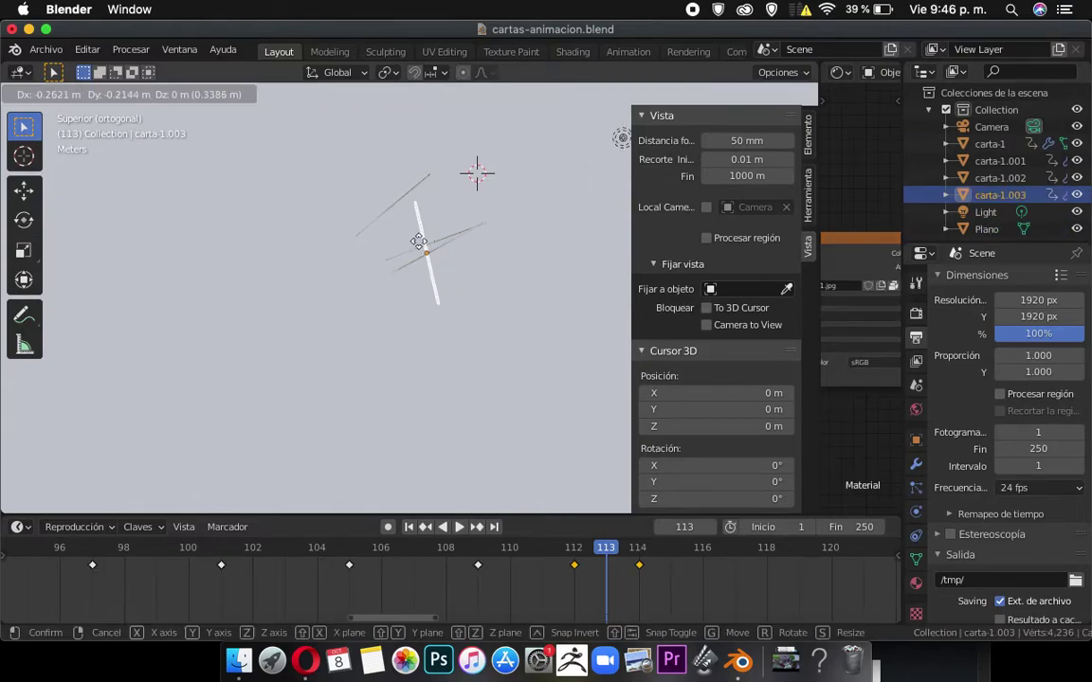
left_click(363, 275)
key("r")
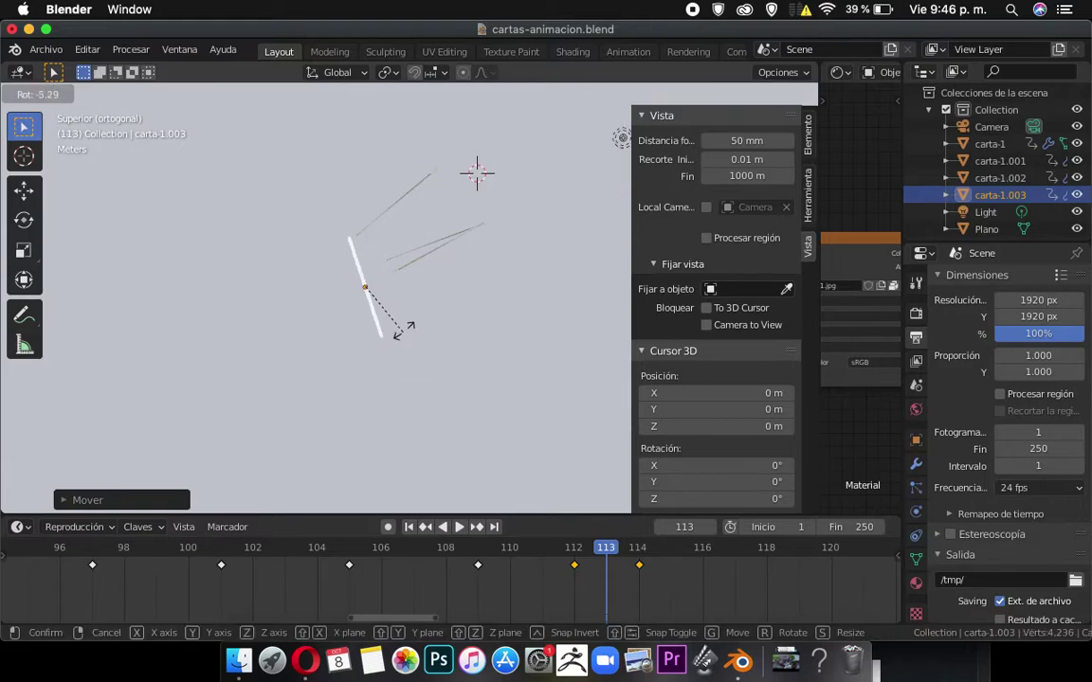
left_click(429, 319)
Fine-tune carta-1.003's position and rotation so its end meets the stationary card, and keyframe it at frame 113.
key("g")
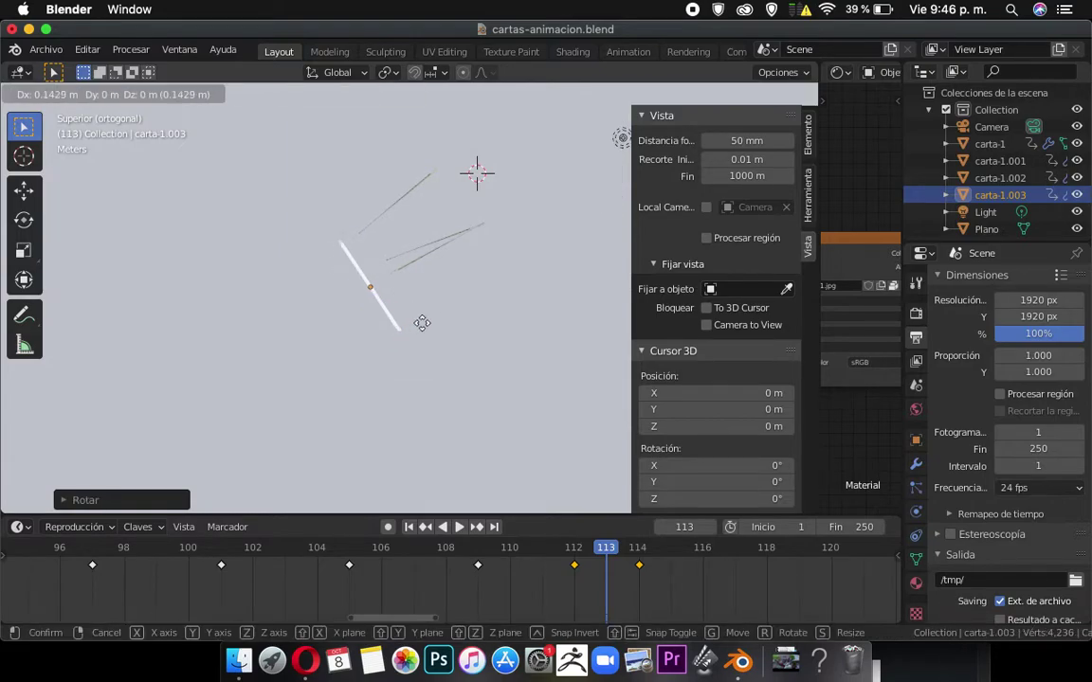
left_click(423, 323)
key("r")
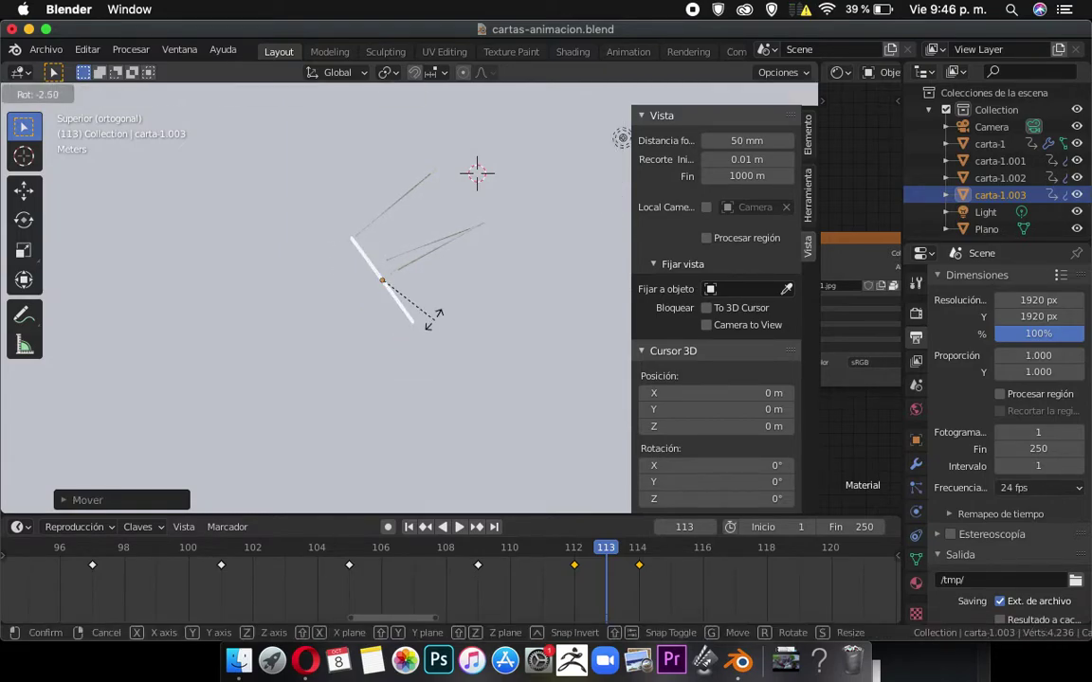
left_click(431, 320)
key("i")
left_click(481, 361)
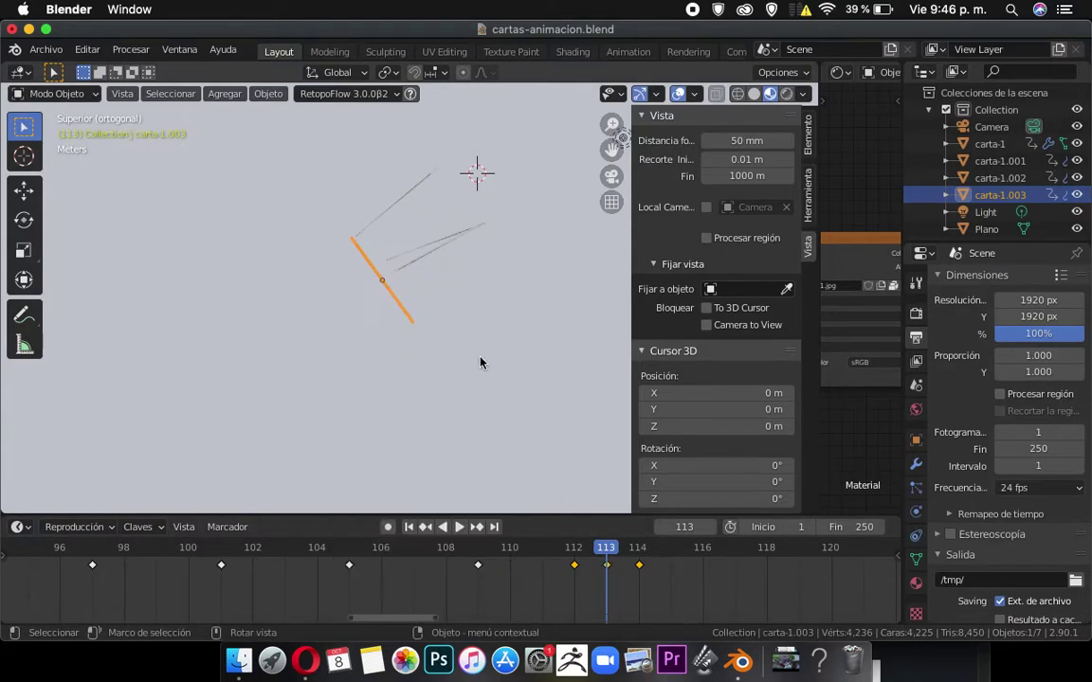
Scrub through frames 112 to 114 to check the corrected motion of carta-1.003.
left_click(578, 554)
key("space")
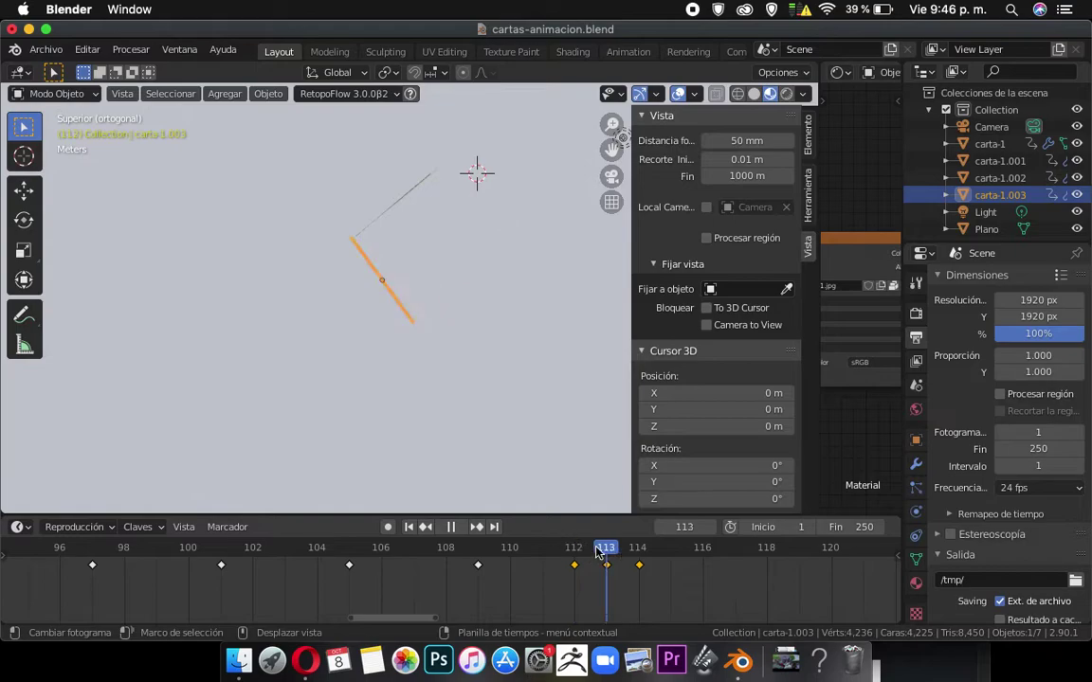
mouse_move(618, 556)
left_mouse_down()
mouse_move(605, 560)
mouse_move(636, 559)
mouse_move(585, 563)
mouse_move(626, 571)
mouse_move(606, 566)
left_mouse_up()
At frame 113, move carta-1.001 so its end meets carta-1.003 as the lower side of the square, rotate it slightly, and keyframe it.
left_click(423, 261)
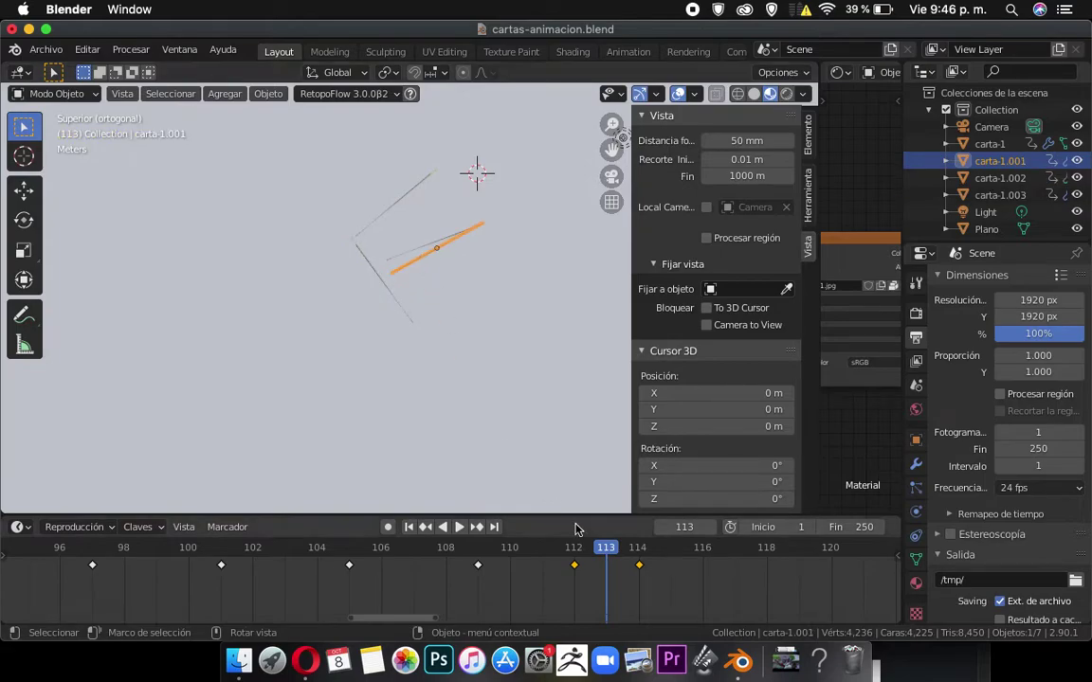
left_click_drag(578, 552, 605, 557)
key("g")
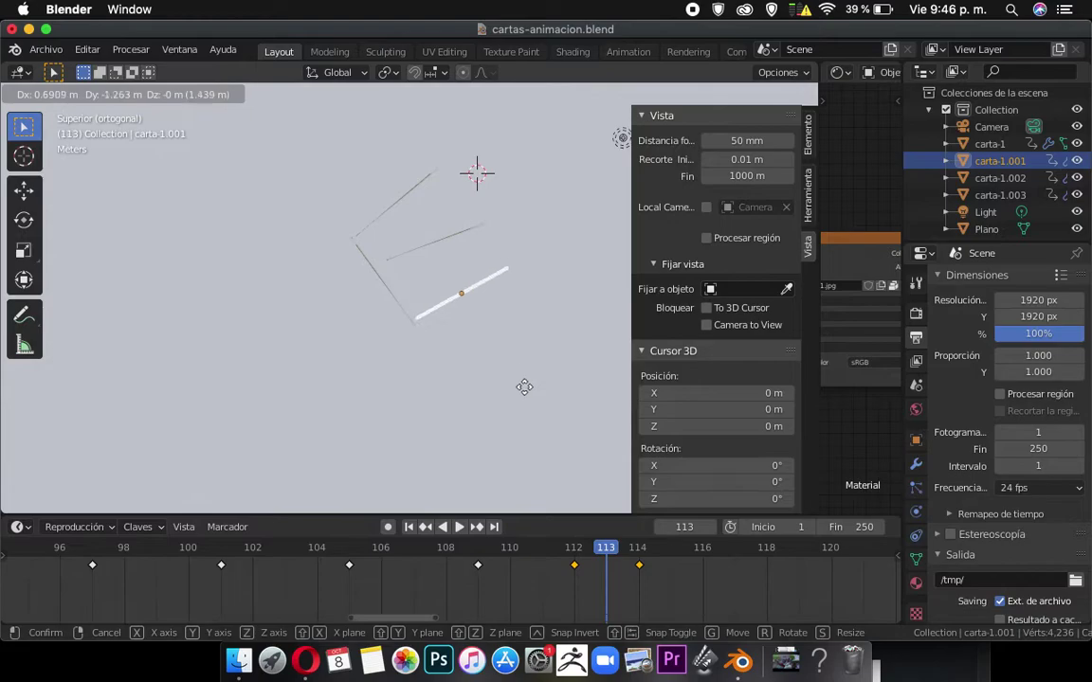
left_click(524, 396)
right_click(524, 390)
key("Escape")
key("r")
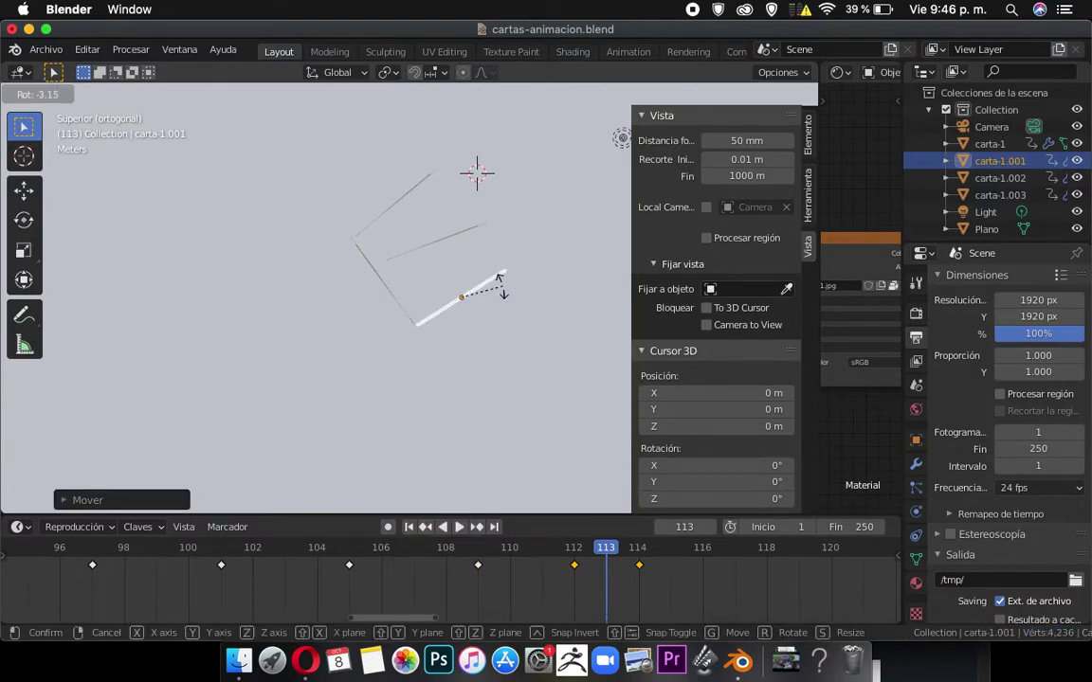
left_click(503, 291)
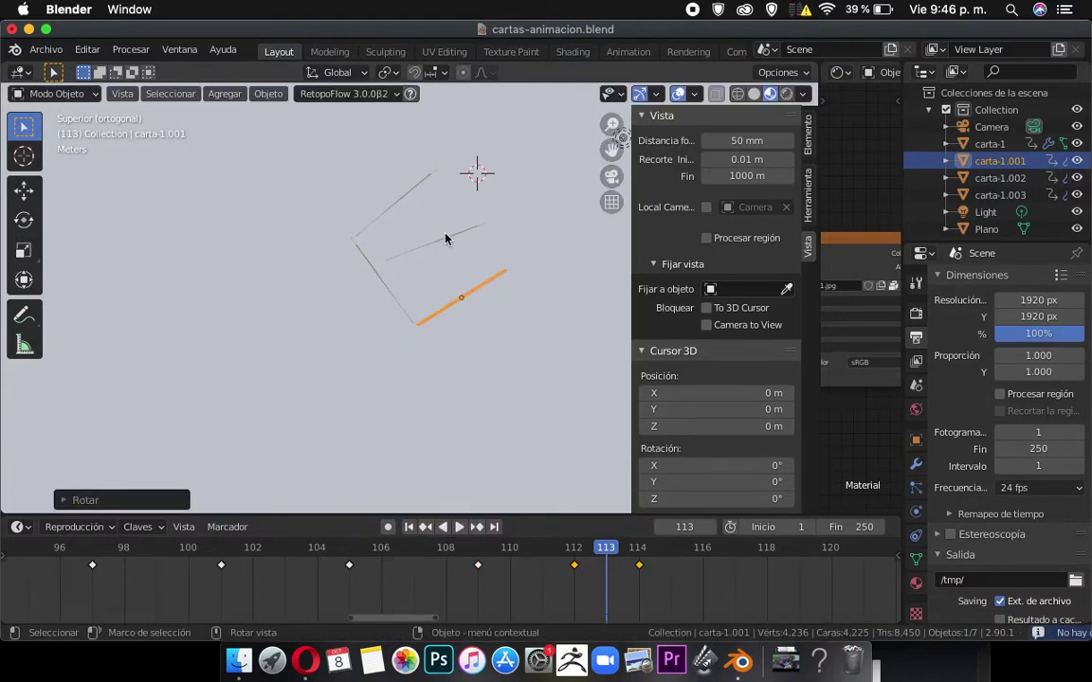
key("i")
left_click(453, 312)
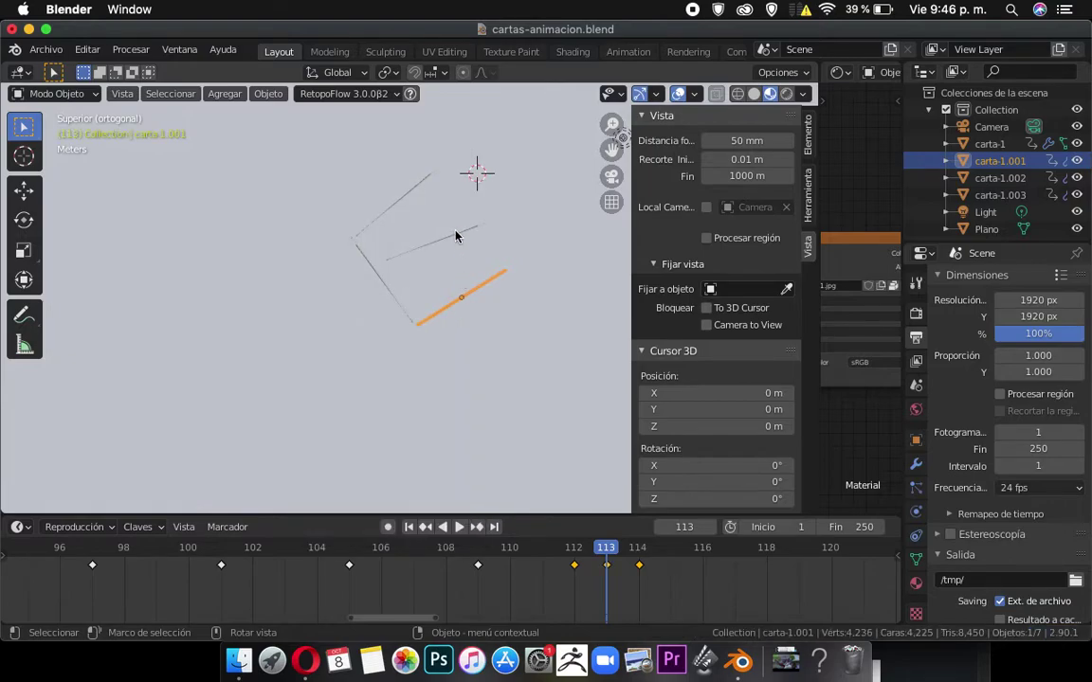
Scrub through frames 112 to 114 to compare the motion of carta-1.001 and carta-1 from above.
key("space")
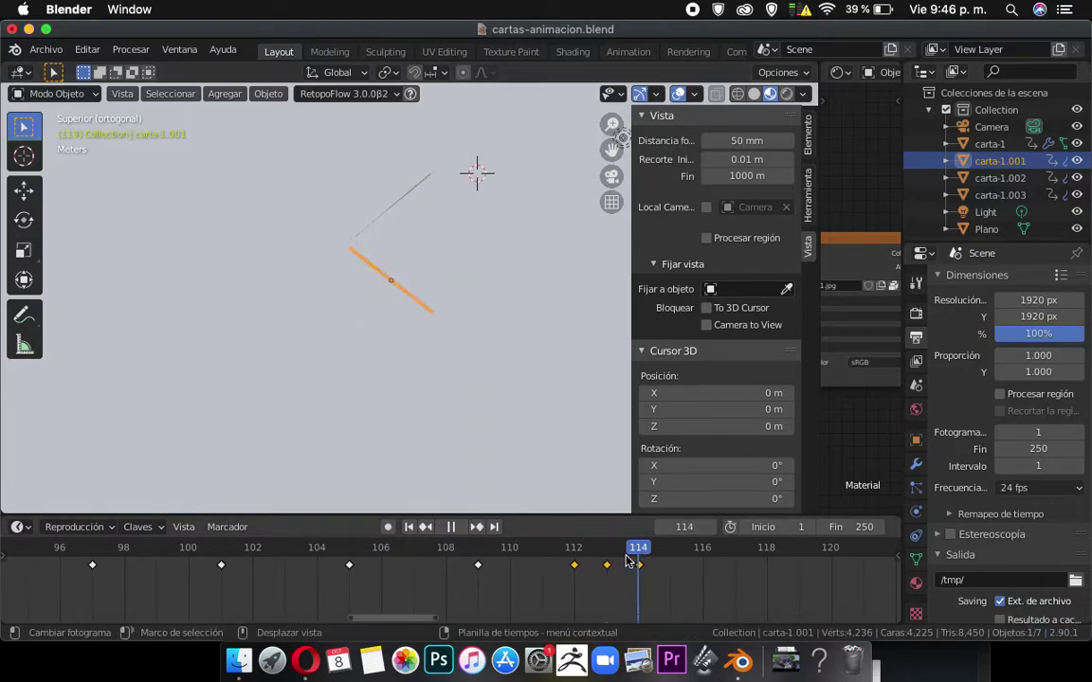
key("Escape")
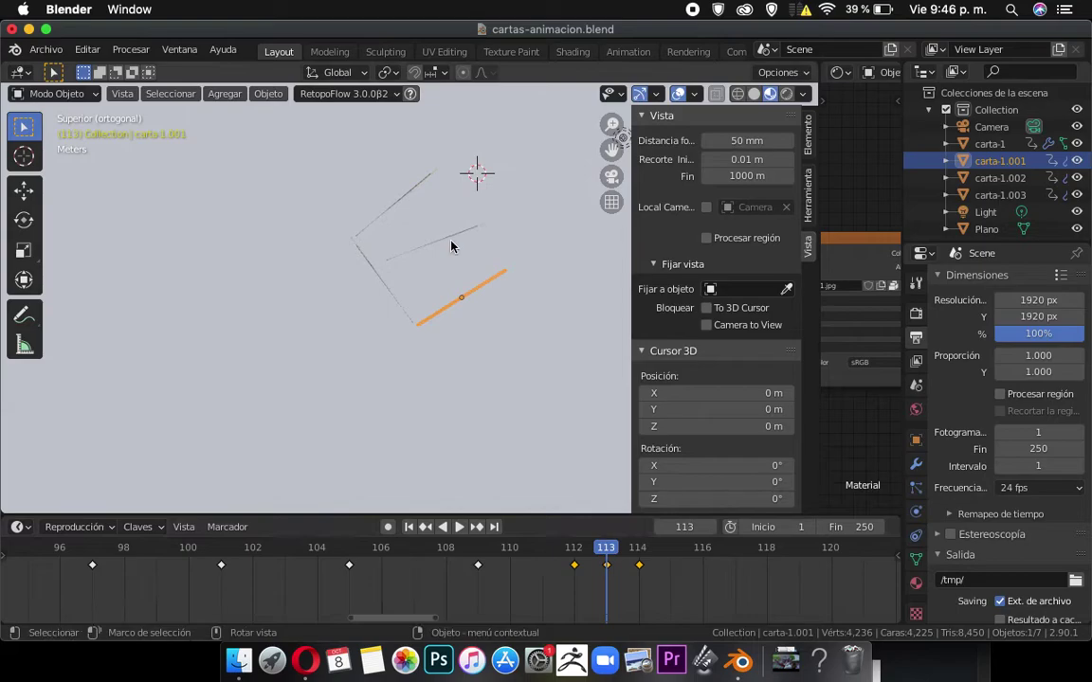
left_click(451, 242)
key("space")
left_click(590, 572)
left_click_drag(590, 572, 614, 592)
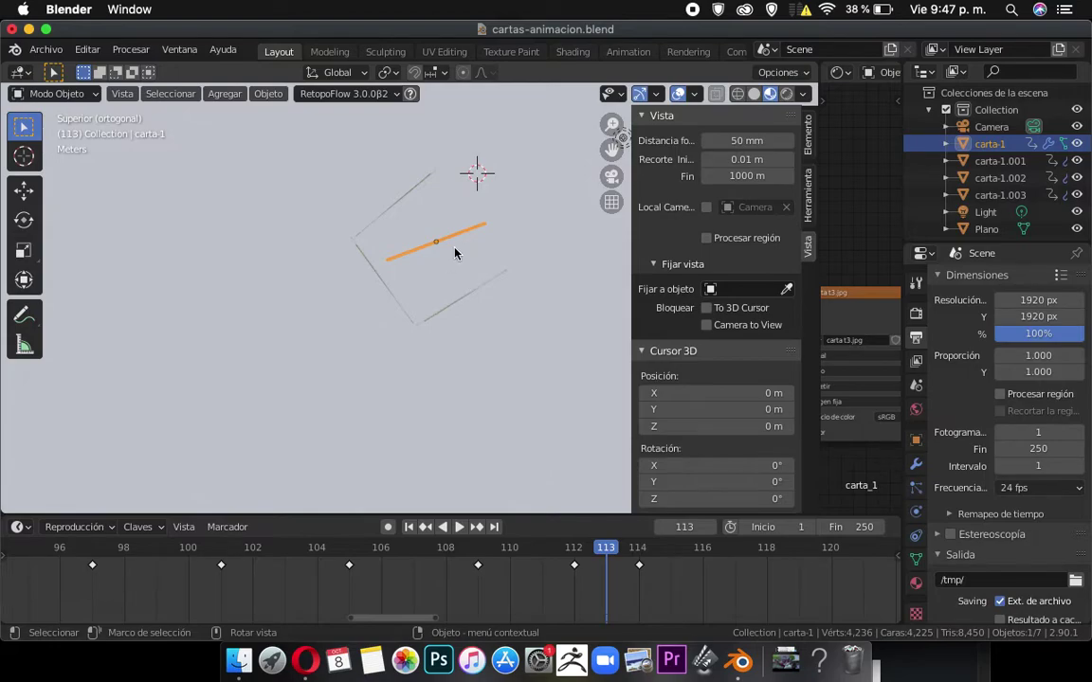
At frame 113, move carta-1 to the lower side of the square, rotate it about 10° to meet carta-1.003, and keyframe it.
key("g")
left_click(476, 305)
key("g")
key("r")
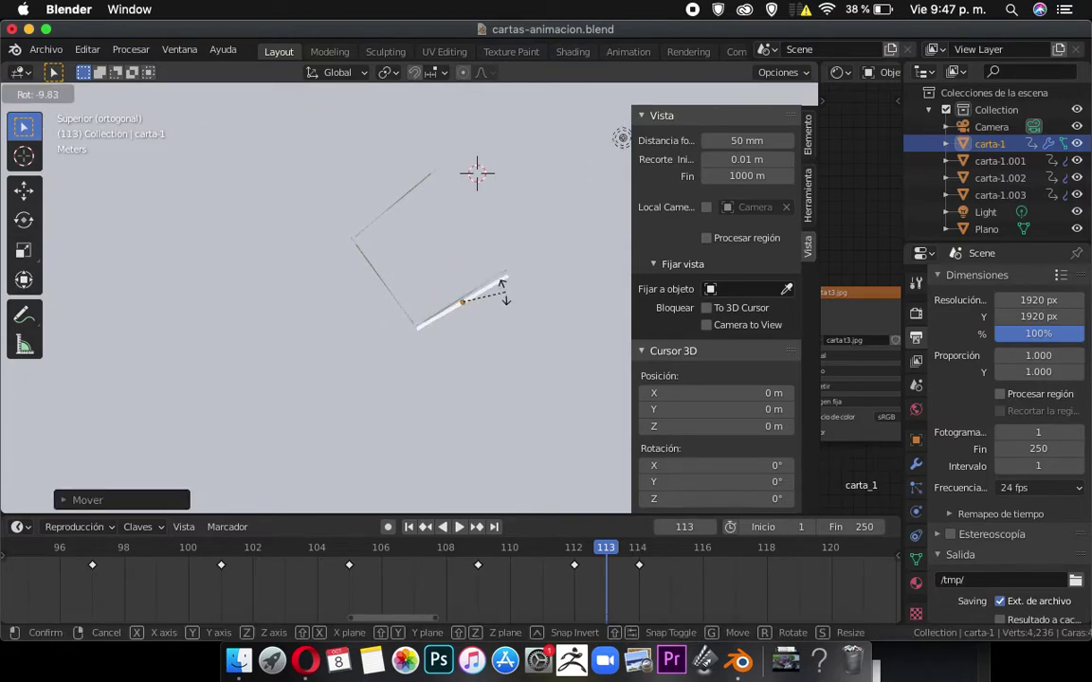
left_click(502, 284)
left_click(498, 281)
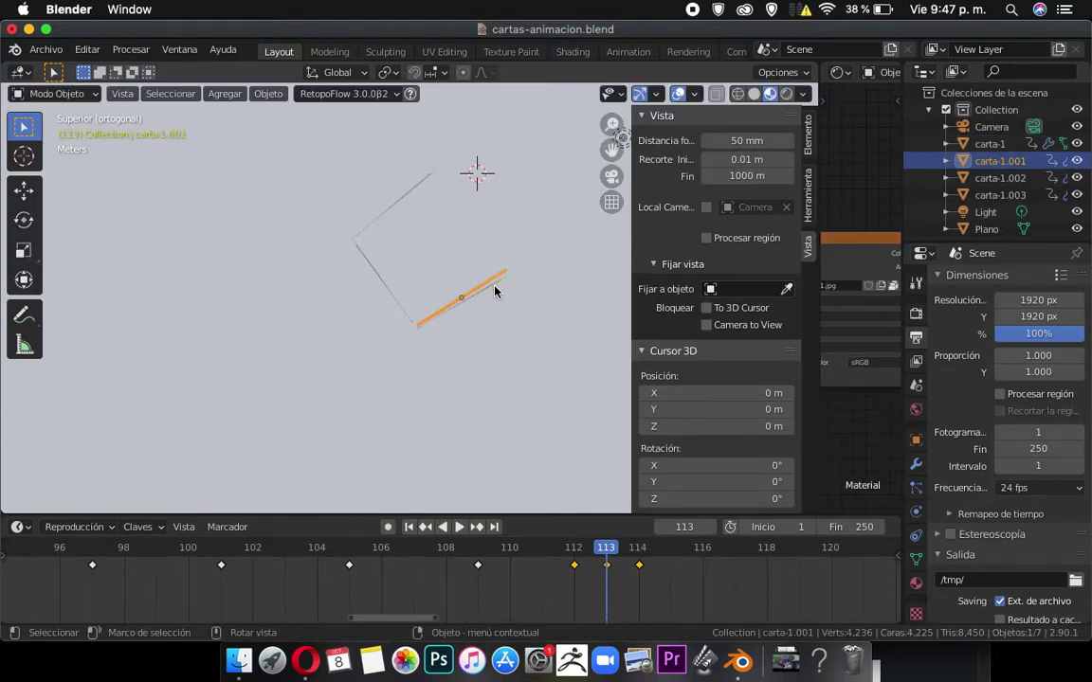
left_click(495, 291)
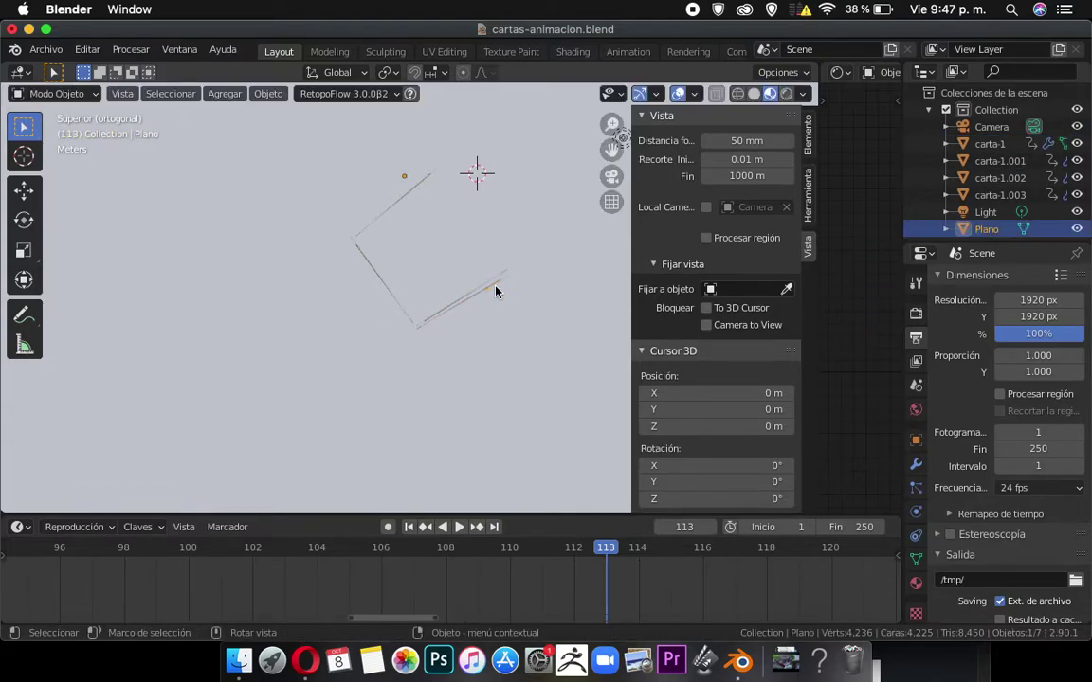
left_click(494, 291)
key("i")
left_click(481, 289)
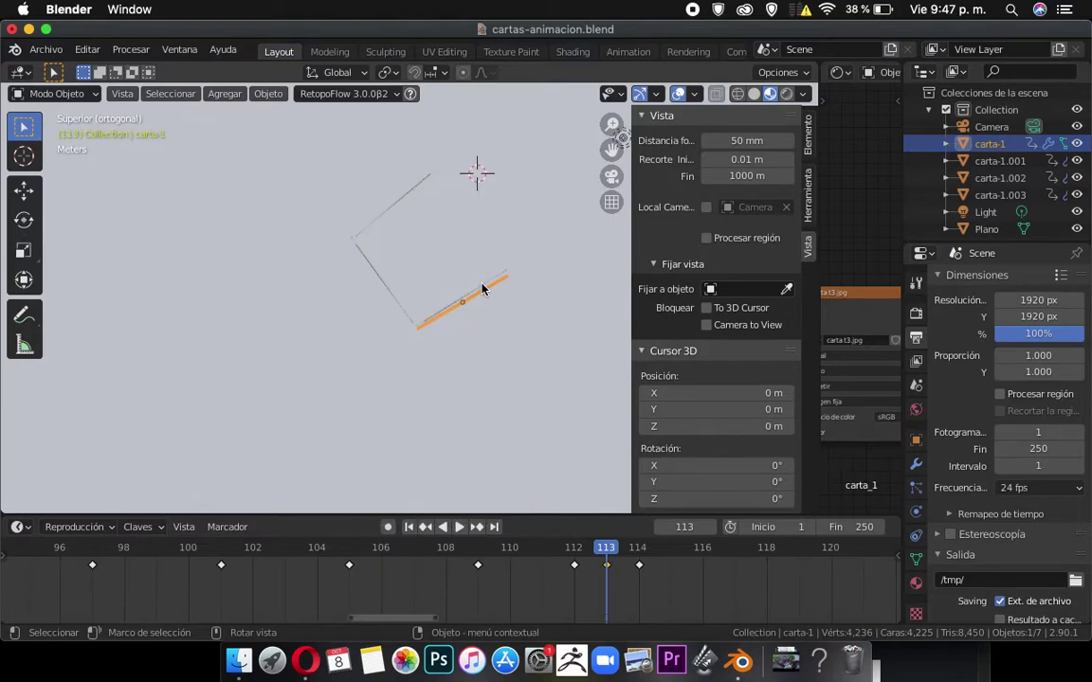
Move carta-1.001 to the open upper-right side at frame 113, rotate it perpendicular to carta-1 to close the square, and keyframe it.
left_click(485, 287)
key("g")
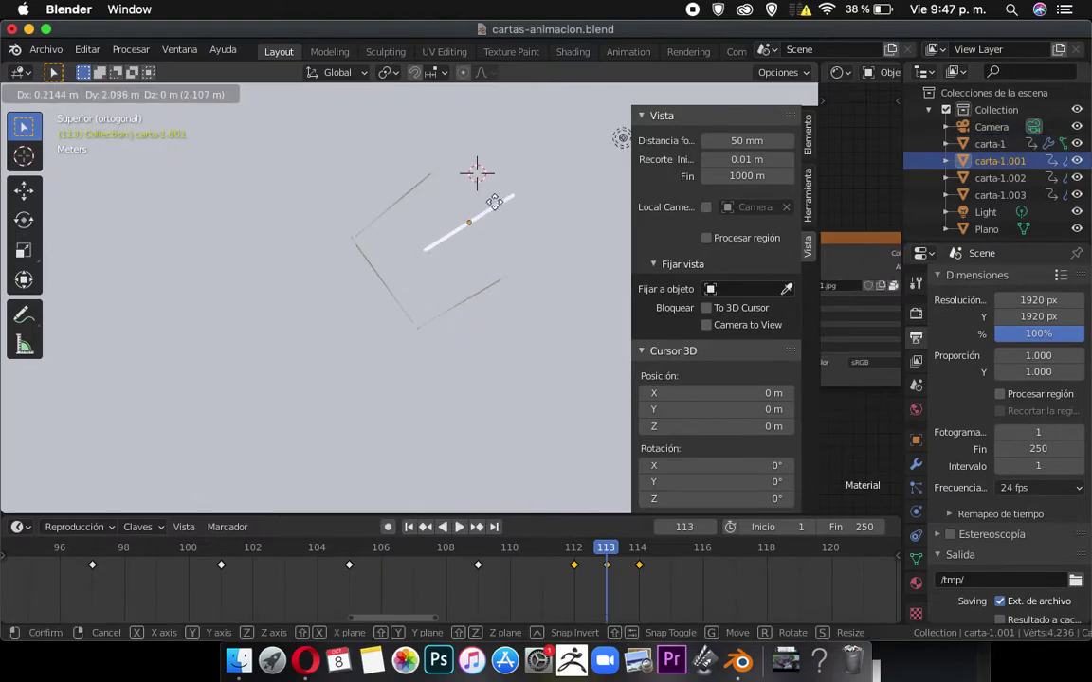
left_click(492, 208)
key("r")
left_click(495, 203)
key("g")
left_click(504, 205)
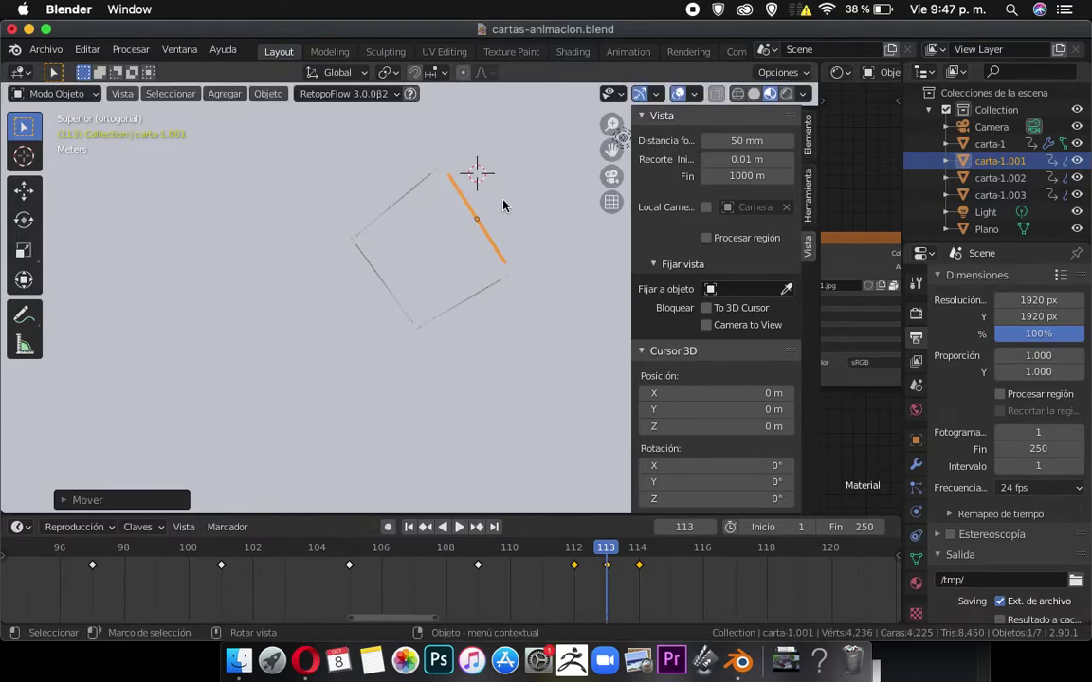
key("i")
left_click(498, 215)
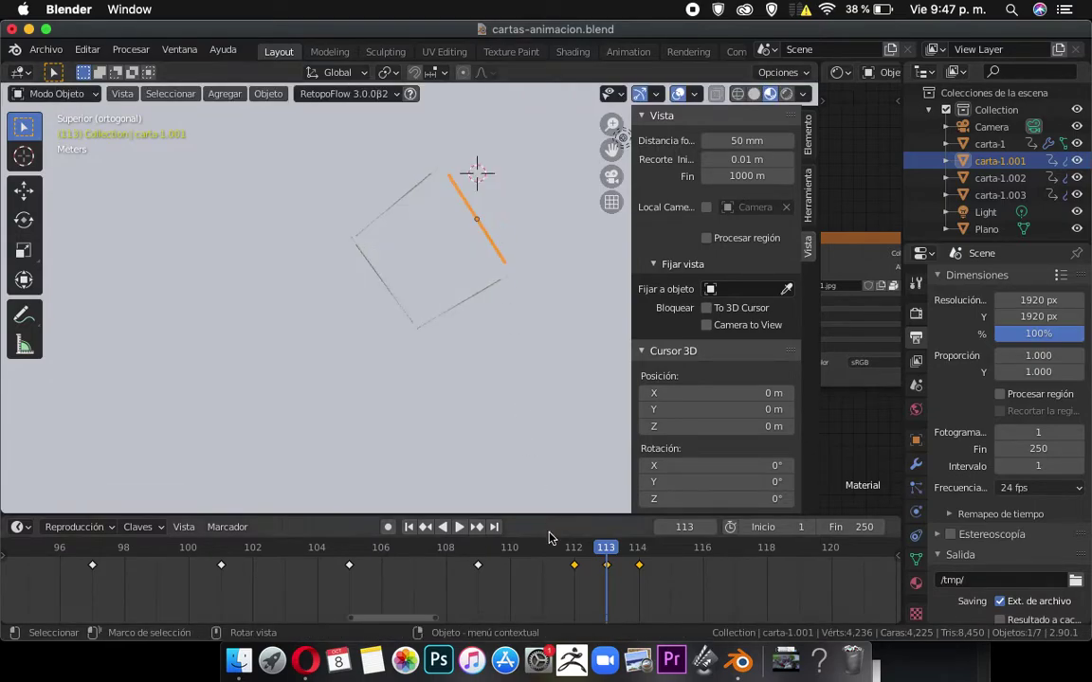
Play the spin around frames 109 to 119 from above and through the camera to check the corrected motion.
left_click(564, 547)
key("space")
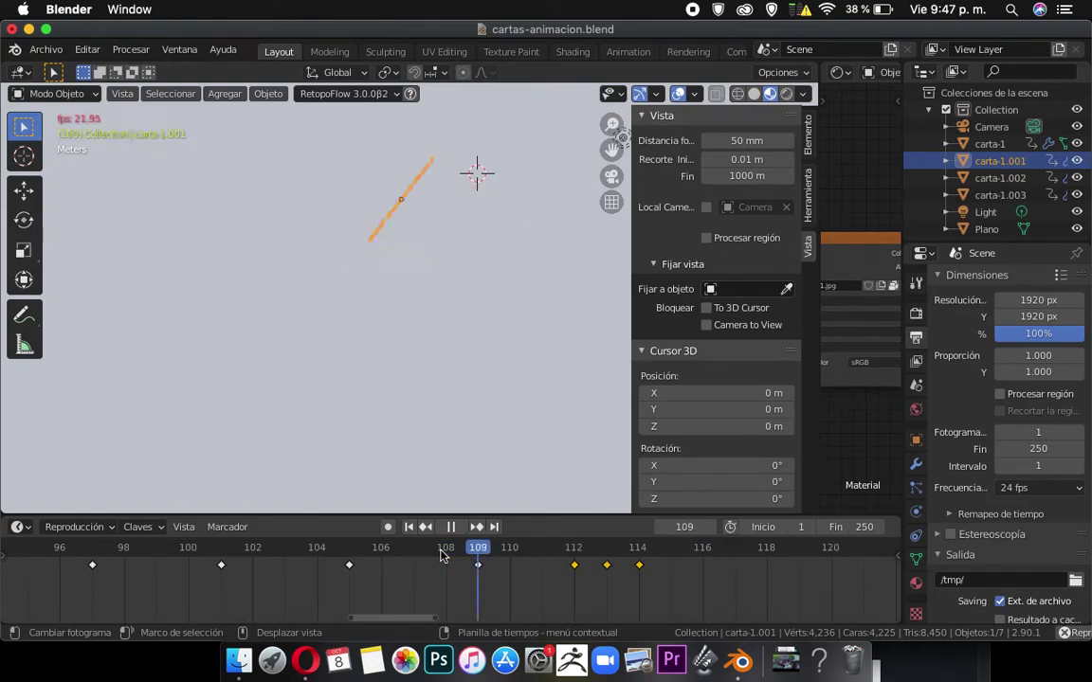
key("space")
key("KP_0")
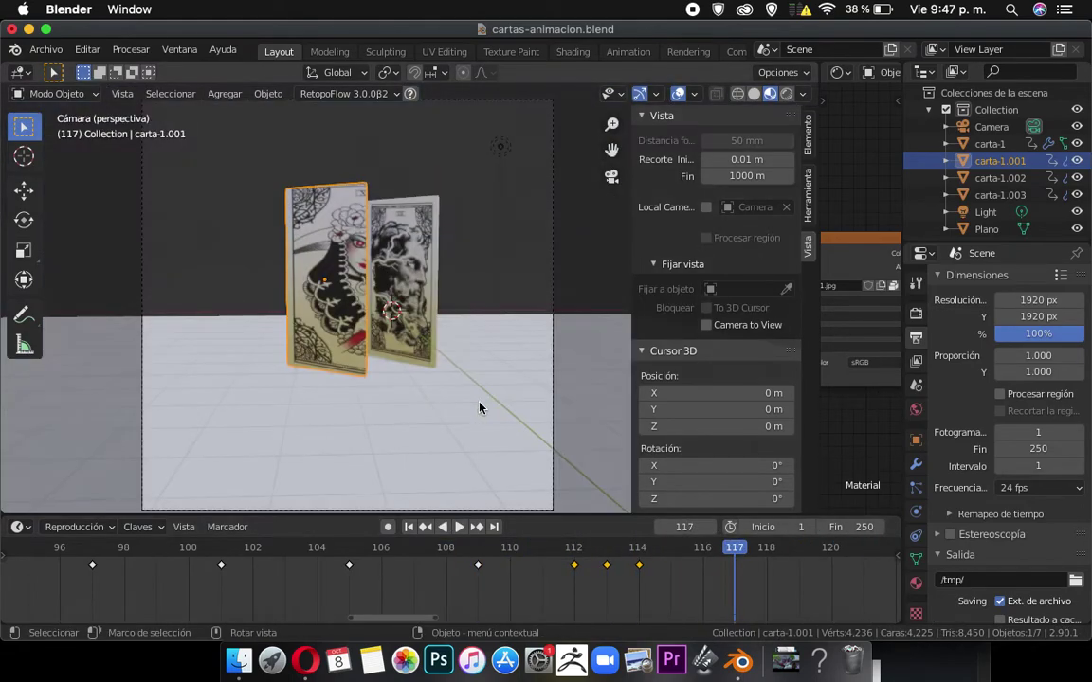
key("space")
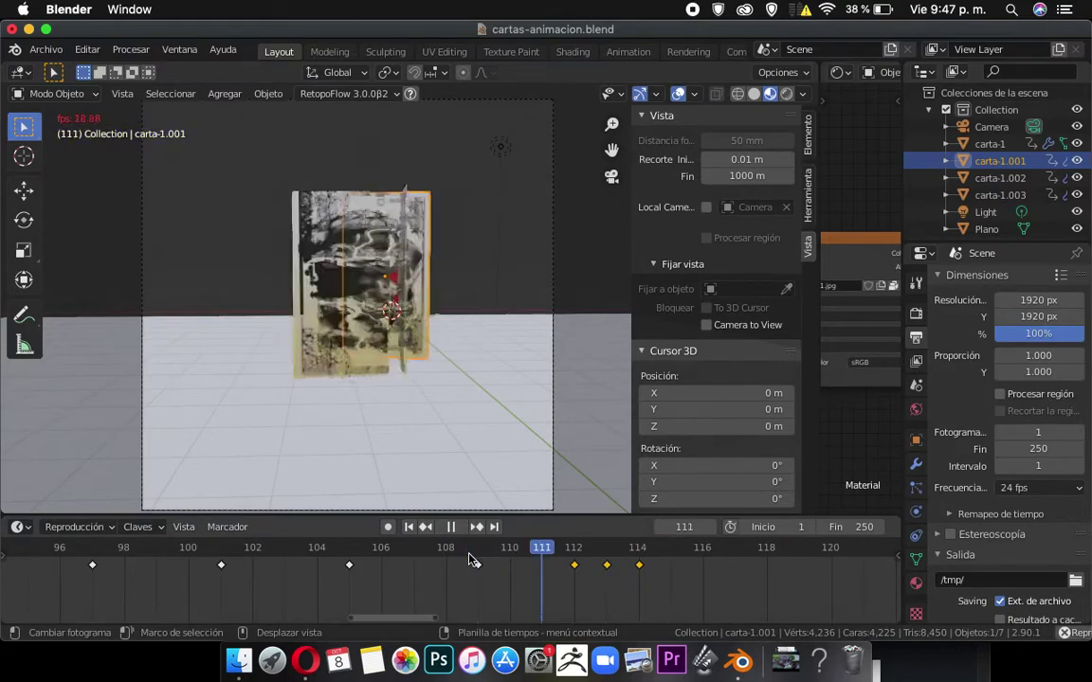
key("space")
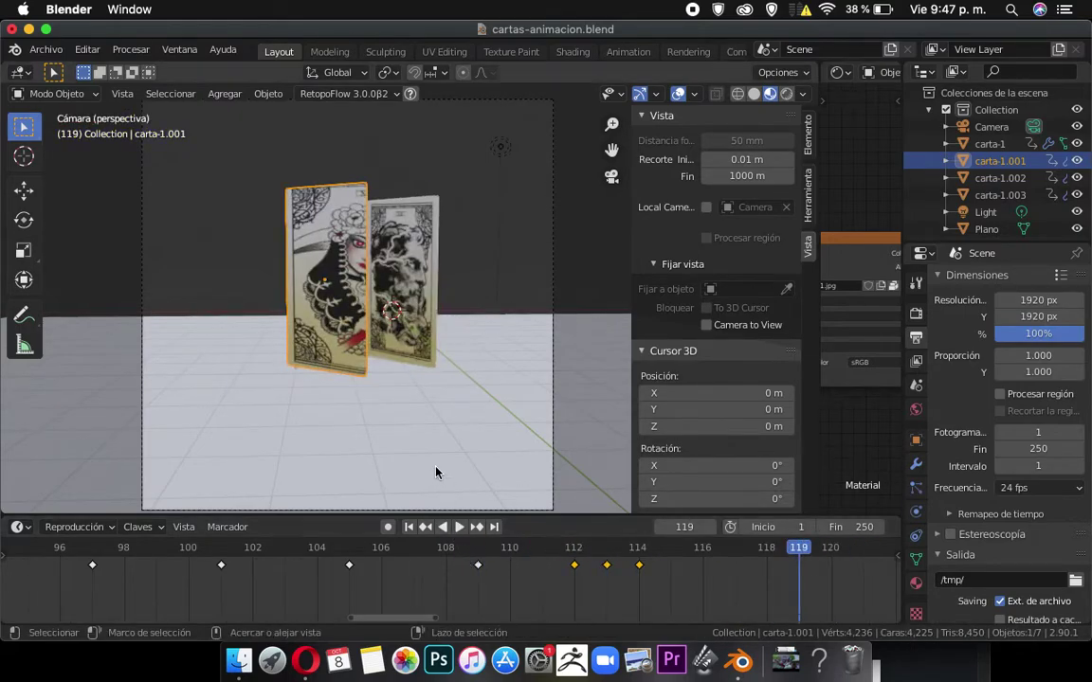
Play the whole card animation from its first frame through the camera.
scroll(370, 545, "down", 10)
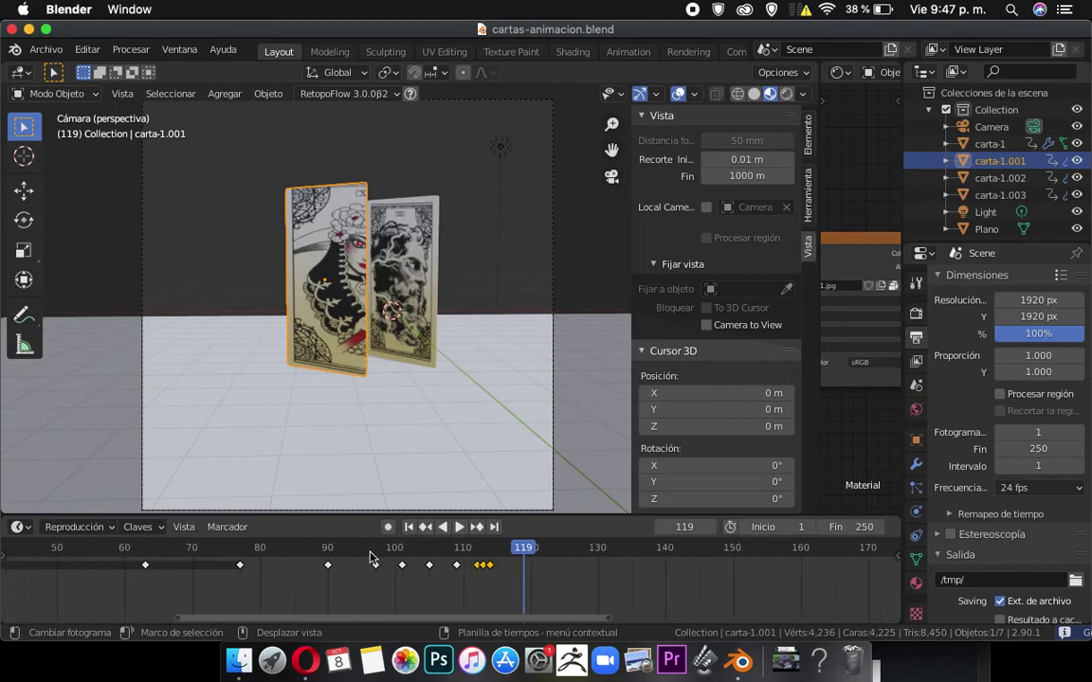
scroll(28, 550, "down", 2)
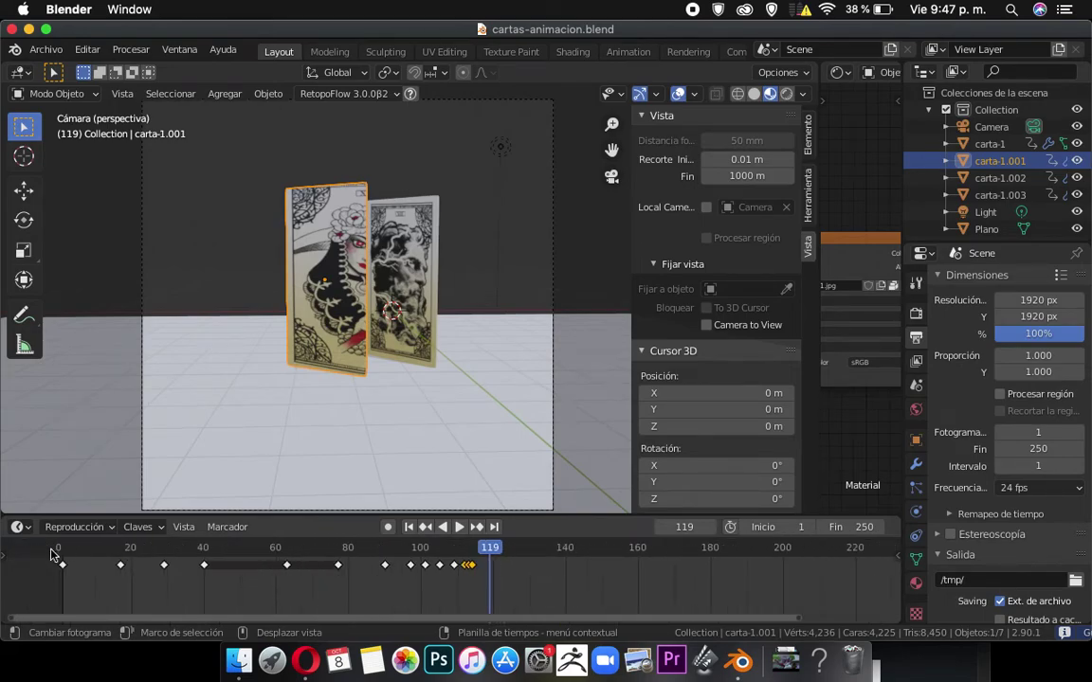
left_click(63, 555)
key("space")
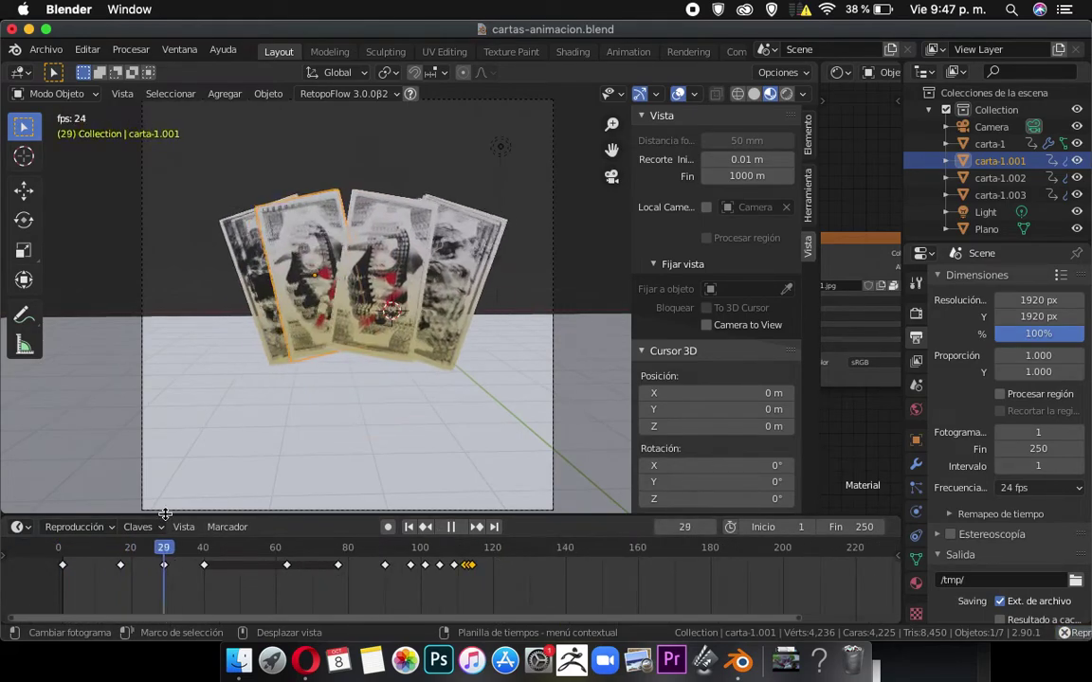
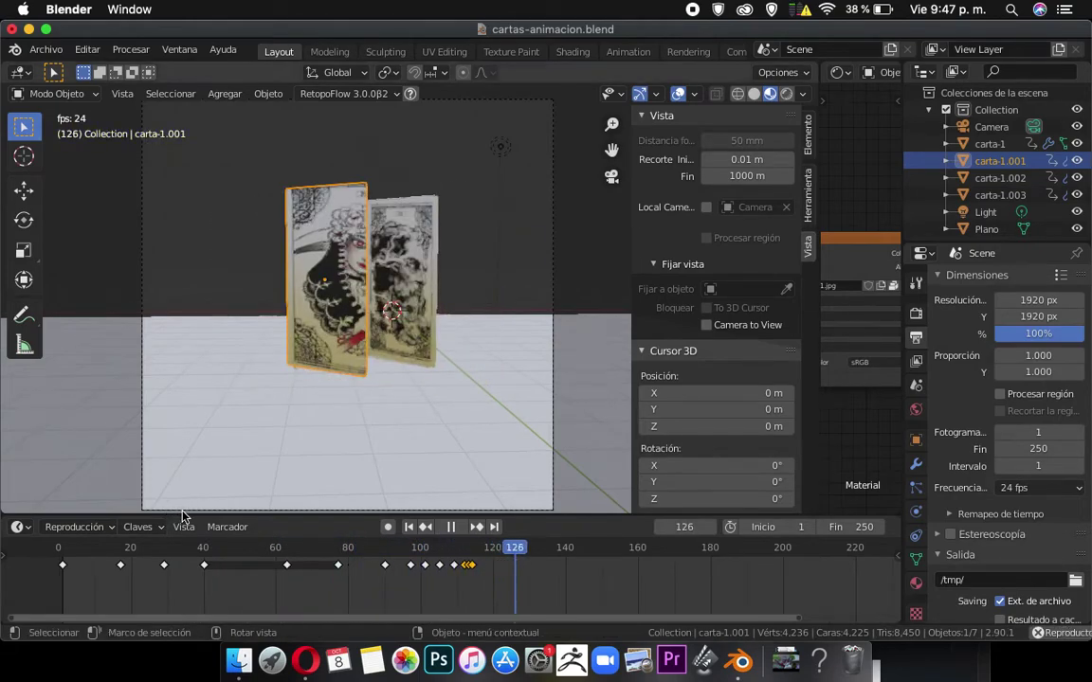
left_click(183, 512)
key("space")
Select carta-1 and return to frame 114 to examine the end of the spin from a free angle.
left_click(386, 265)
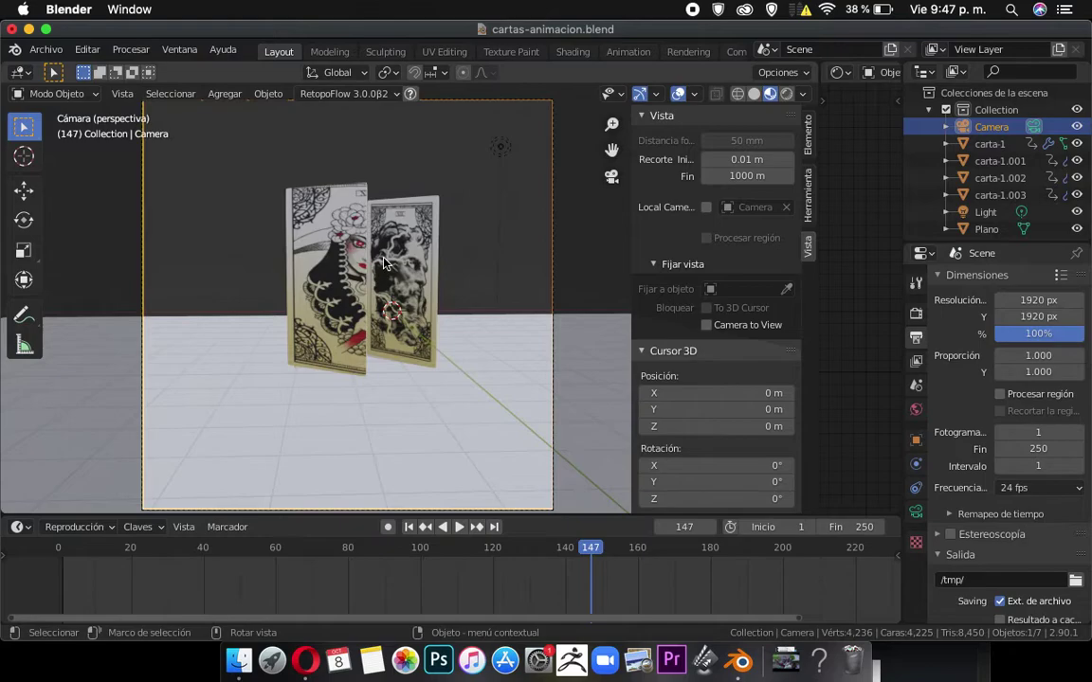
key("space")
left_click_drag(531, 550, 485, 553)
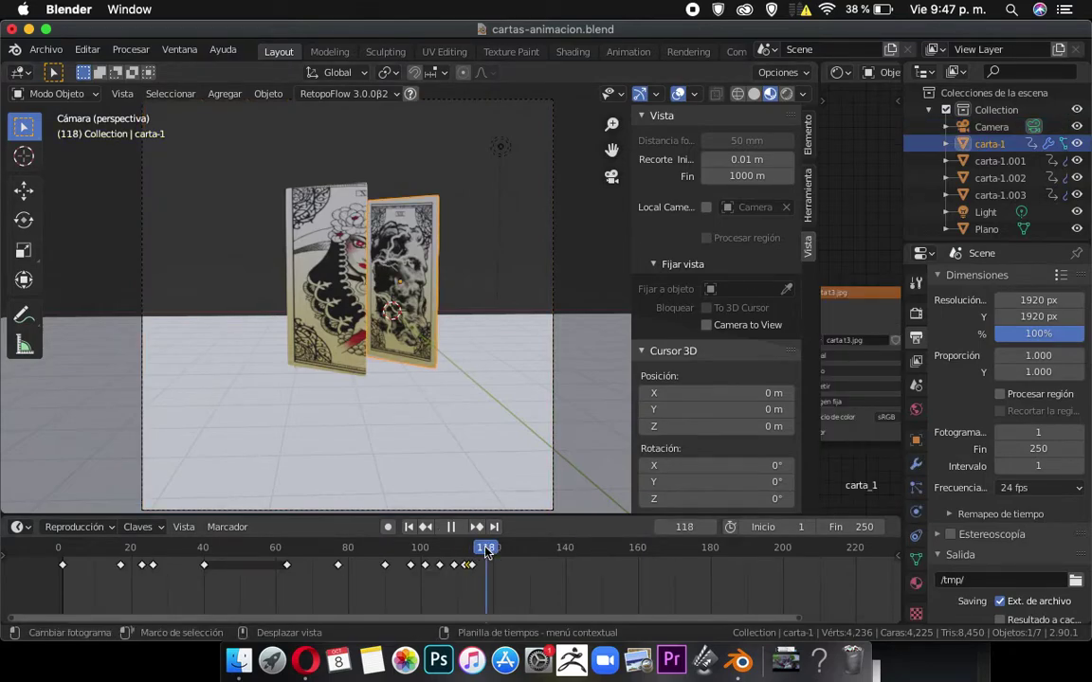
key("space")
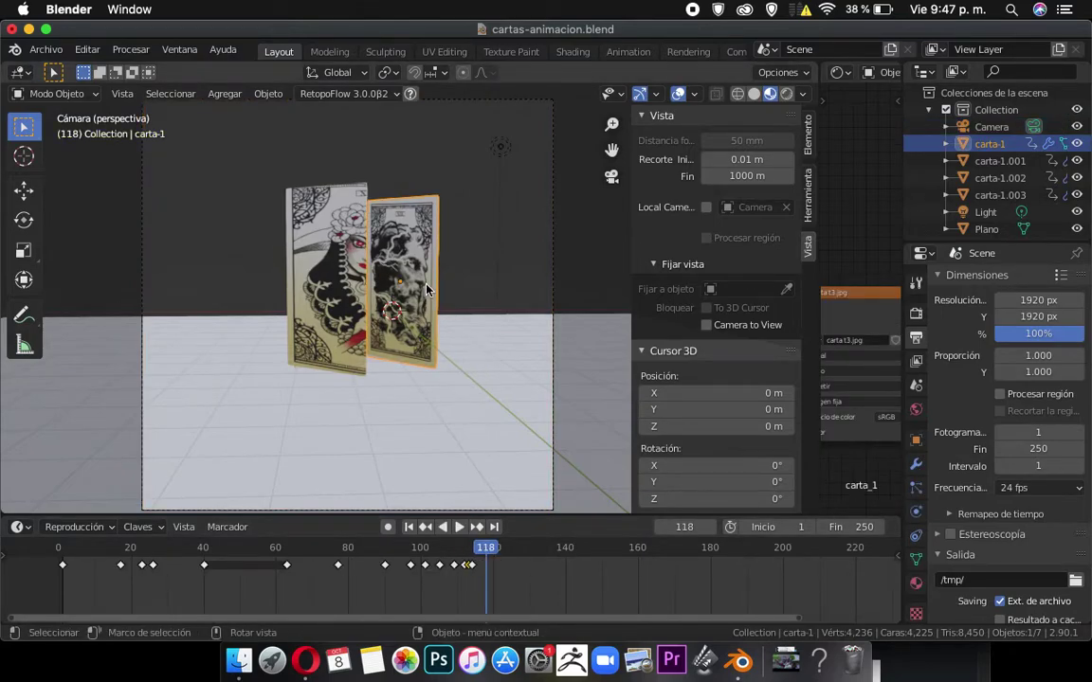
middle_click_drag(428, 319, 455, 379)
left_click_drag(484, 562, 471, 559)
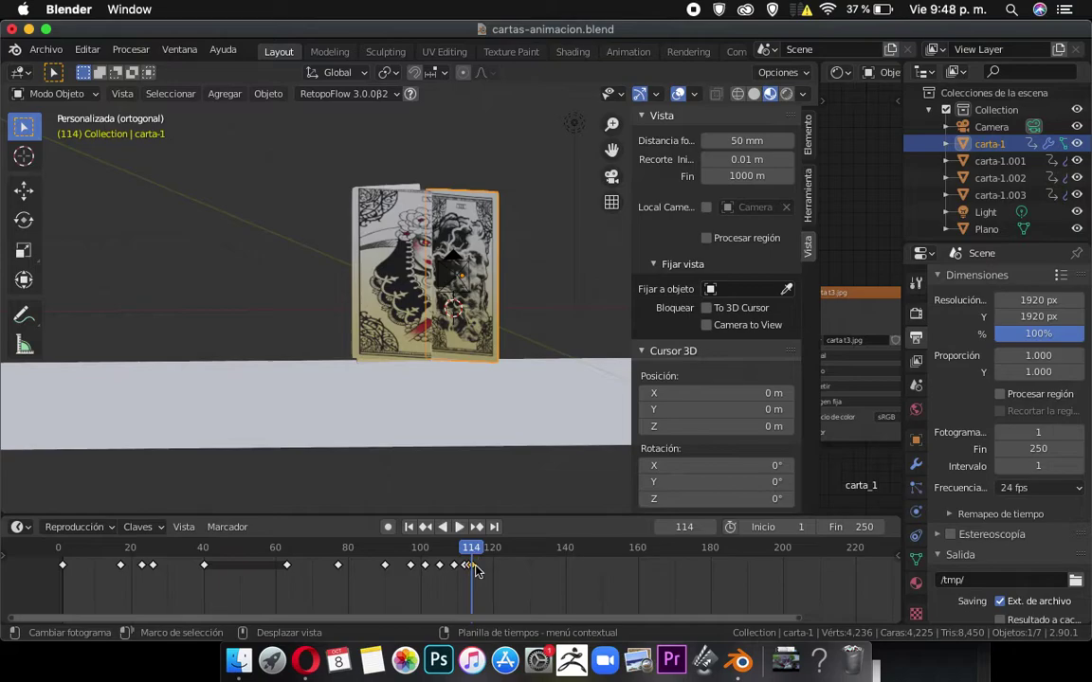
Compare the card layout between frames 112 and 114 from above and from a free angle.
middle_click_drag(428, 408, 388, 200)
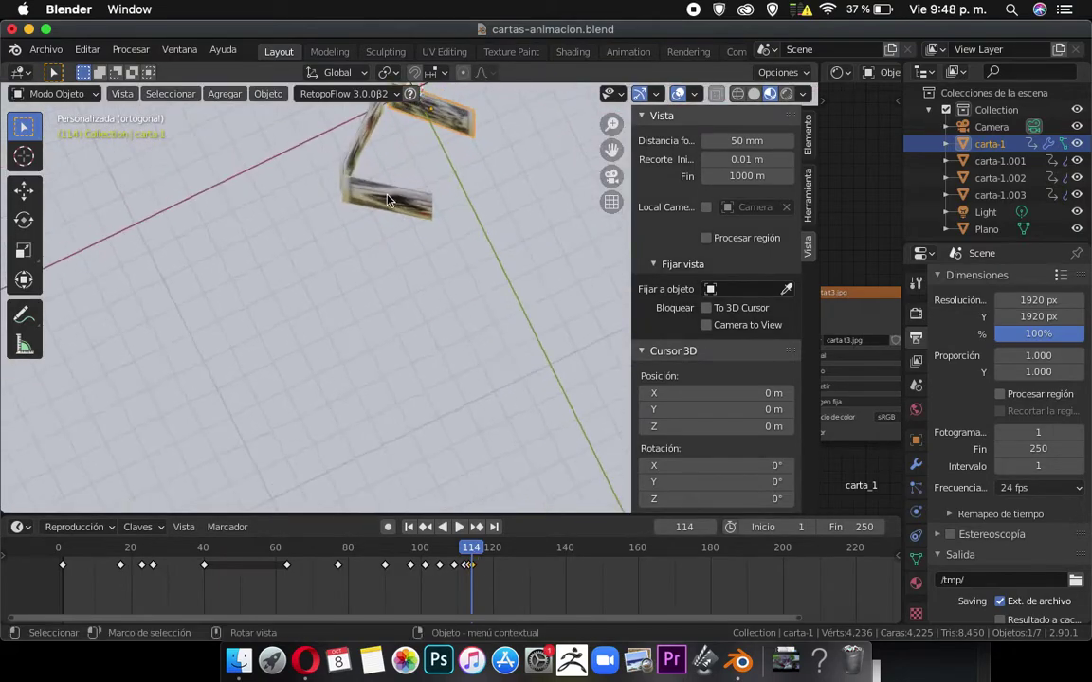
left_click(357, 141)
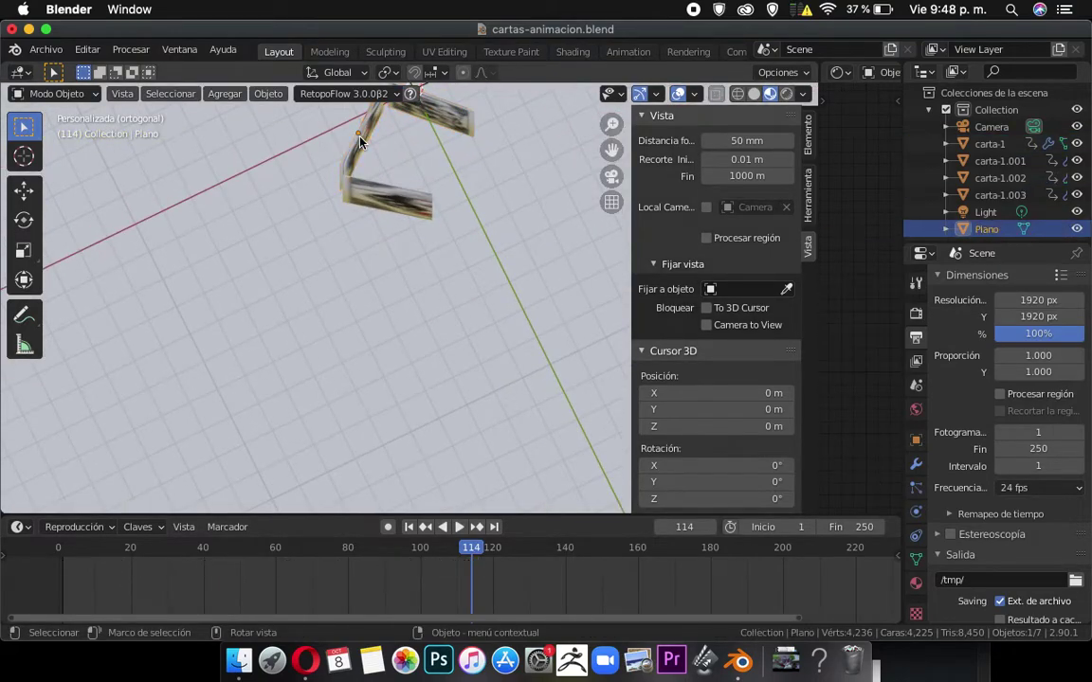
key("KP_7")
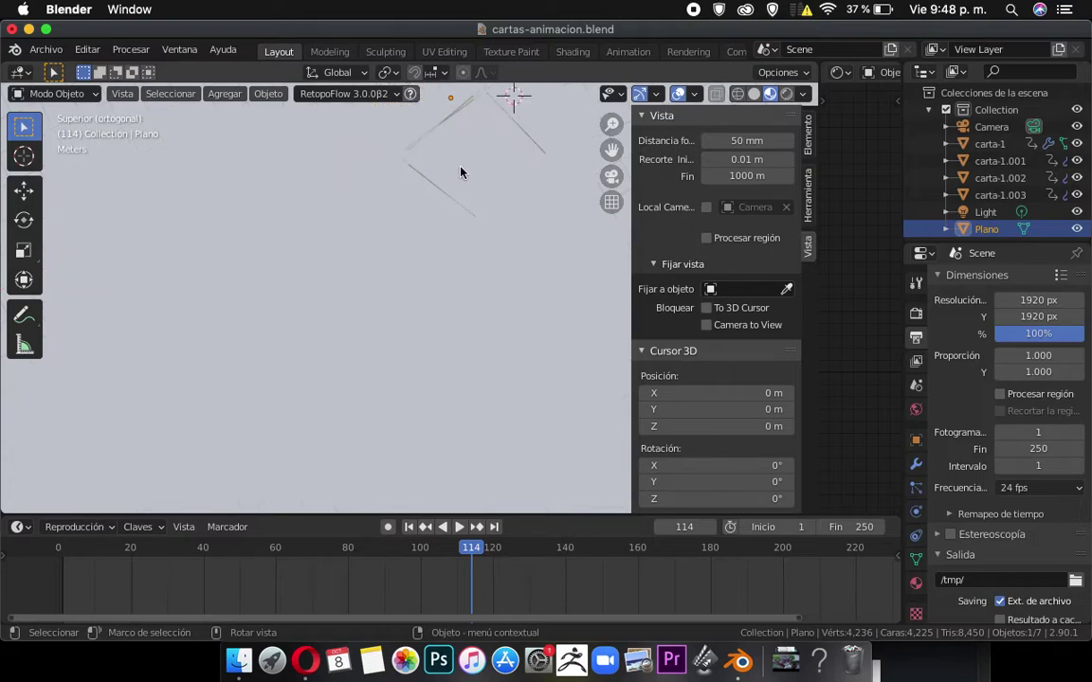
middle_click_drag(438, 212, 405, 252, "shift")
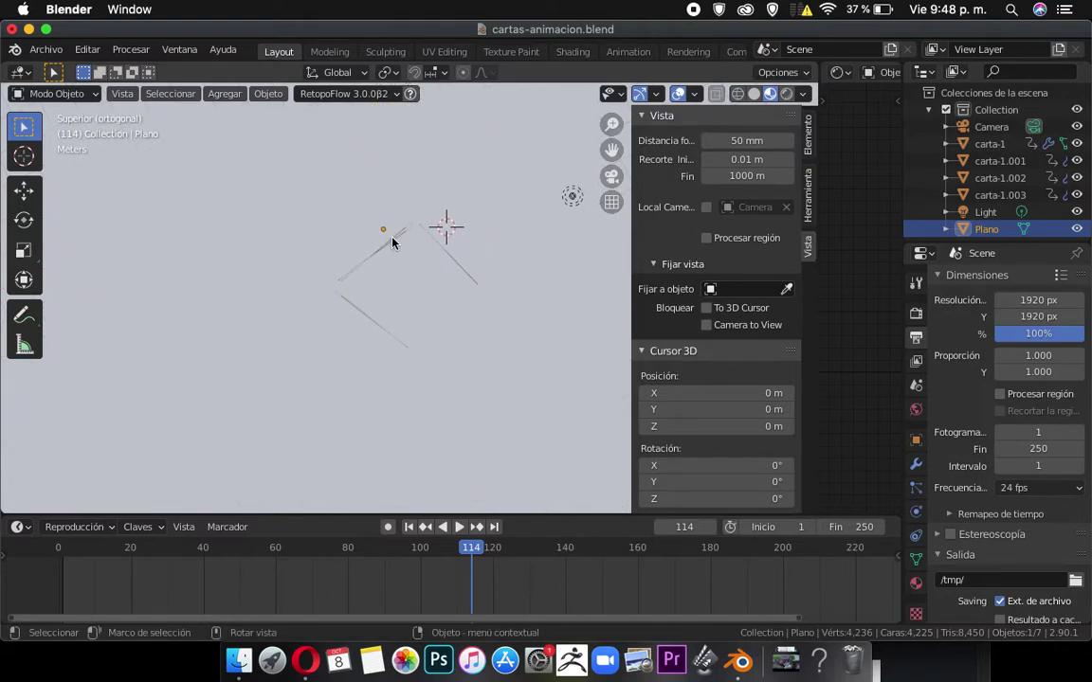
left_click(393, 243)
left_click(464, 557)
left_click_drag(464, 556, 467, 556)
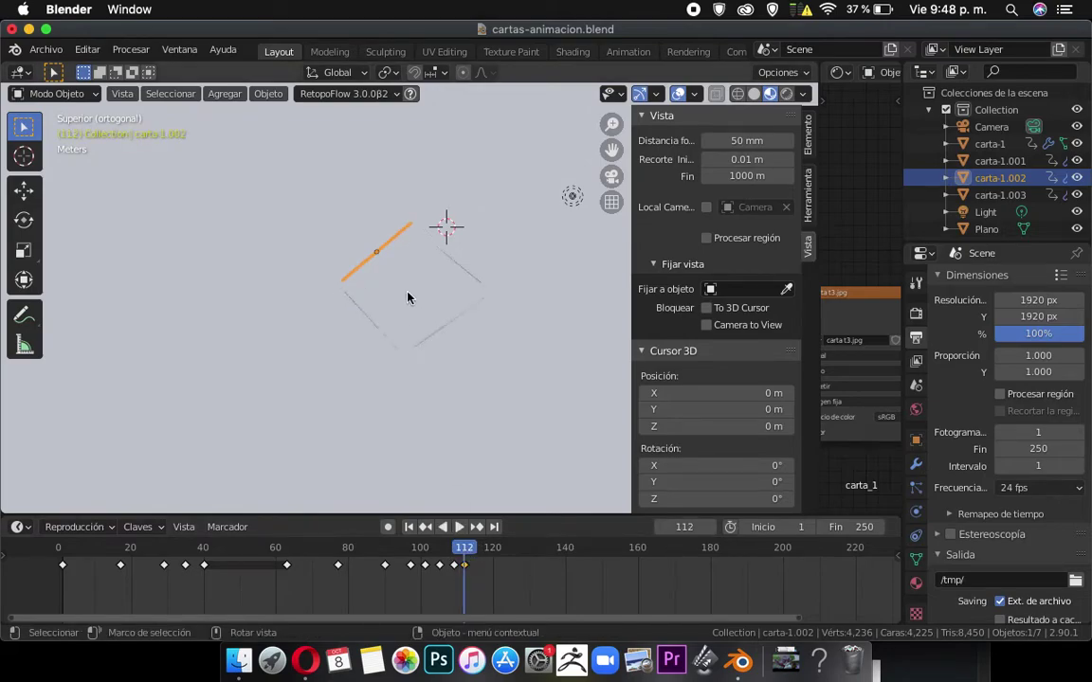
middle_click_drag(464, 431, 423, 285)
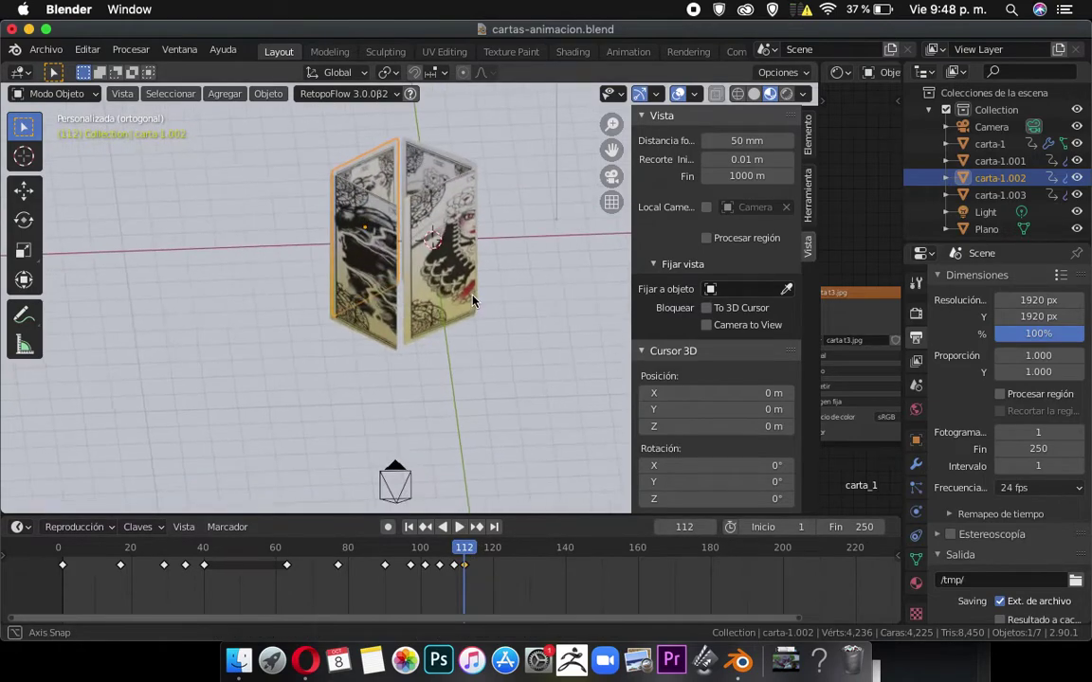
left_click_drag(464, 552, 474, 555)
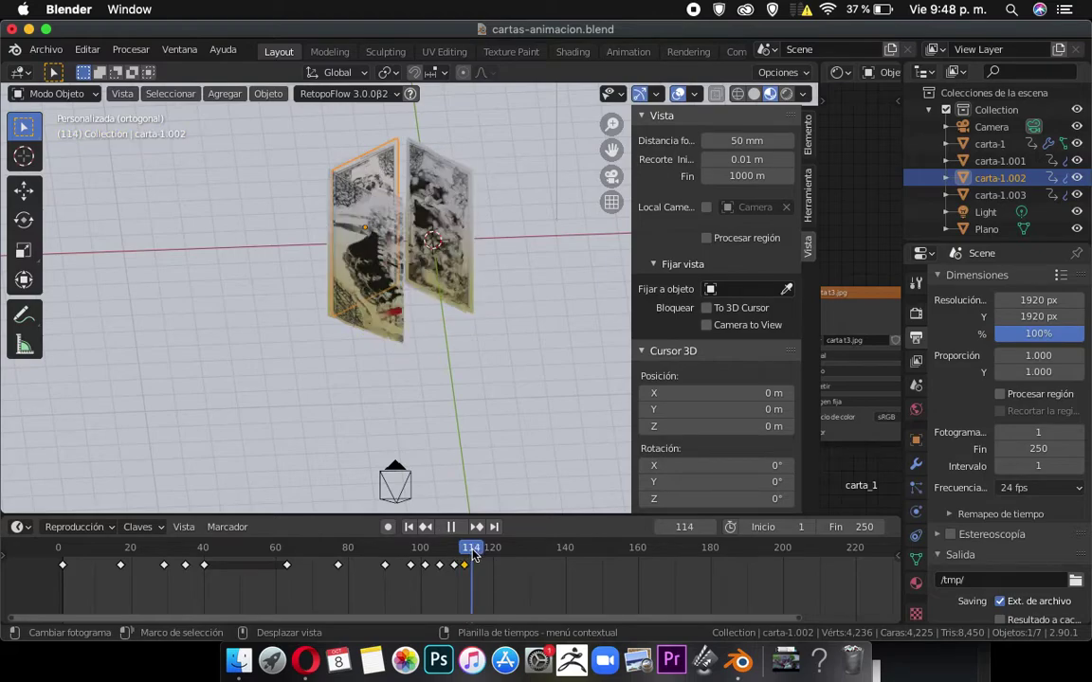
Inspect the individual cards at frame 114 by selecting them to find the one overlapping another side of the square.
left_click(369, 283)
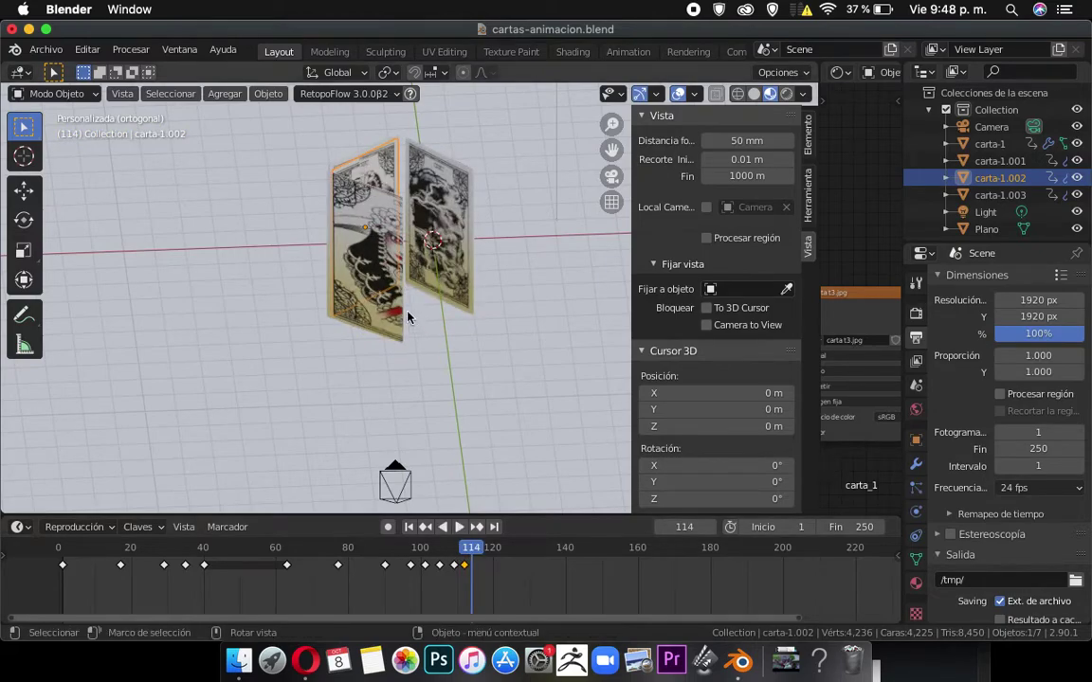
left_click(376, 273)
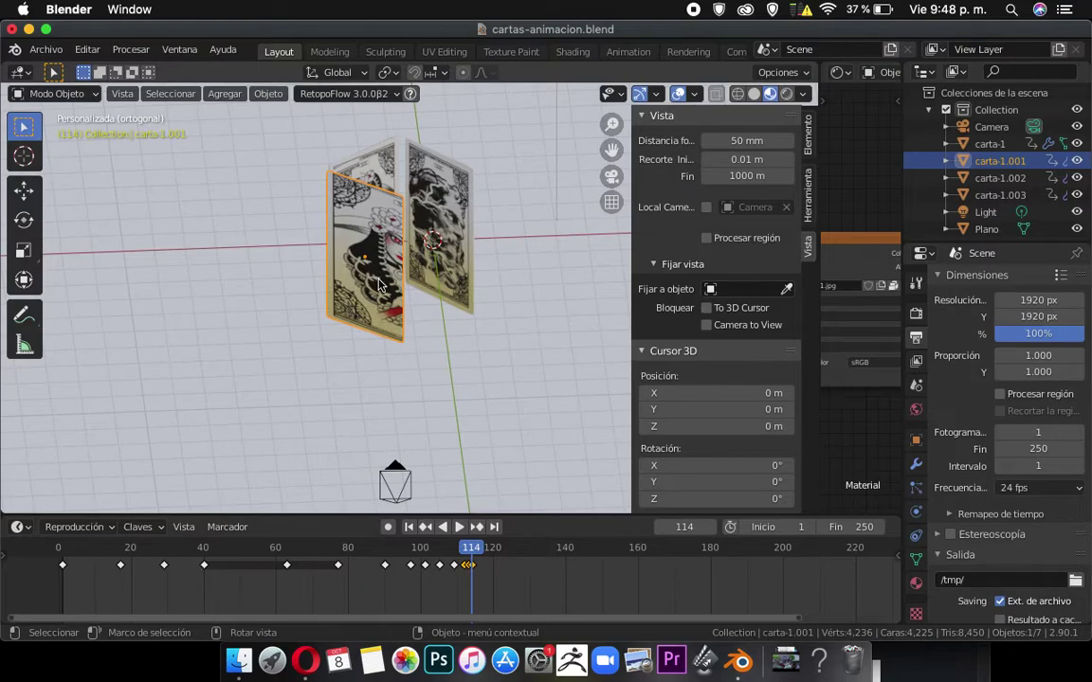
middle_click_drag(379, 284, 386, 208)
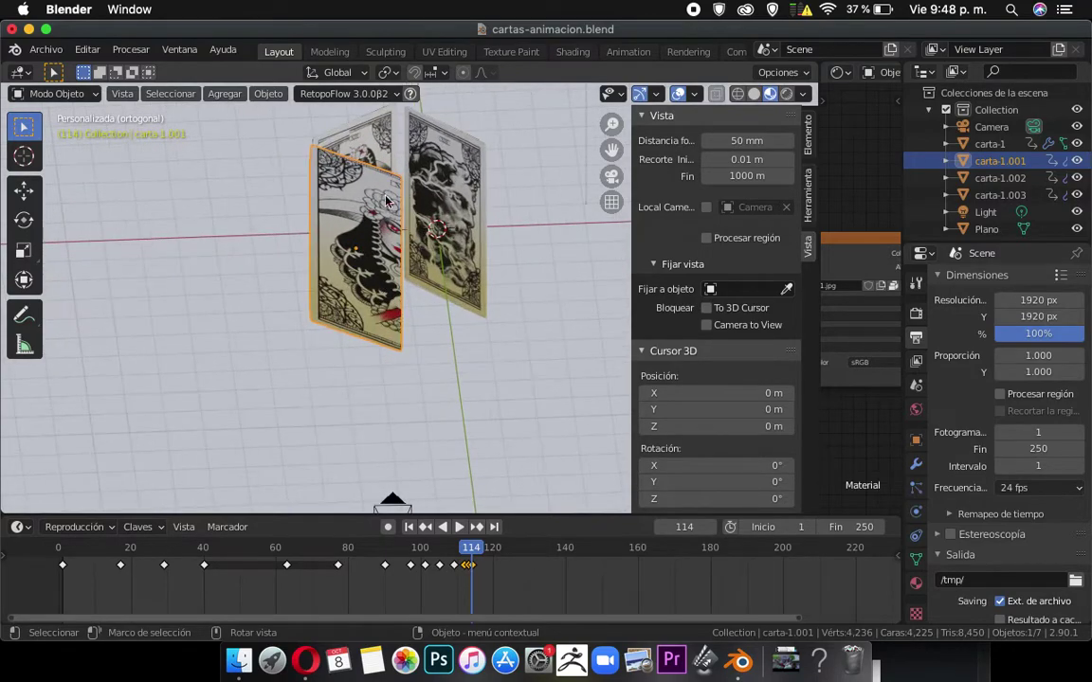
left_click(349, 147)
left_click(349, 147)
left_click(454, 160)
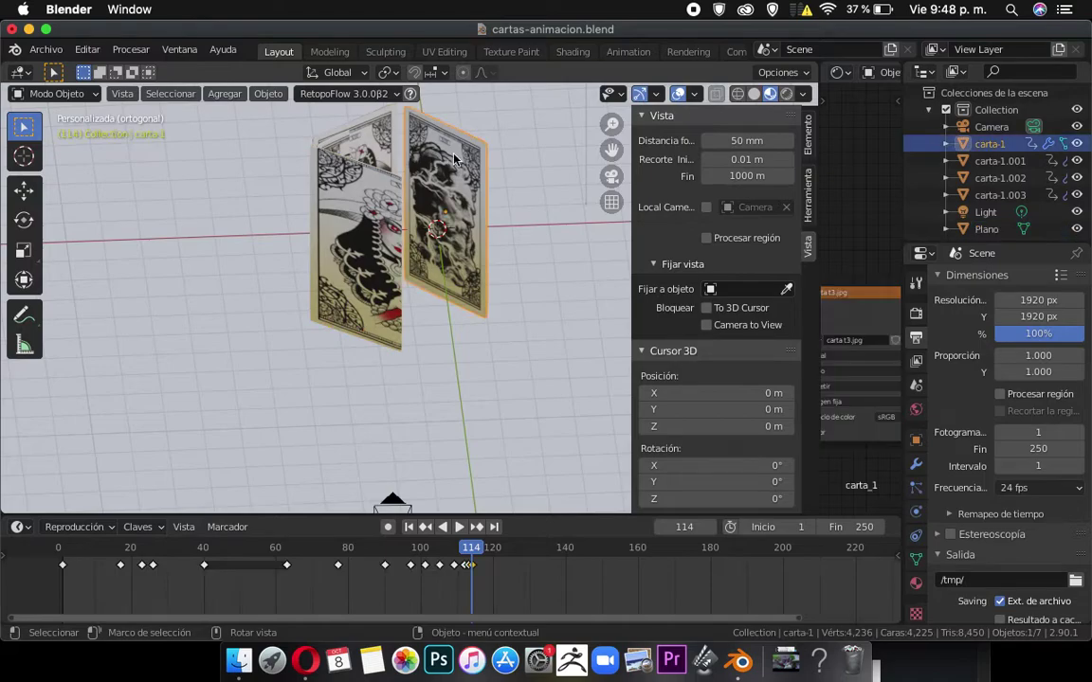
left_click(352, 134)
left_click(335, 204)
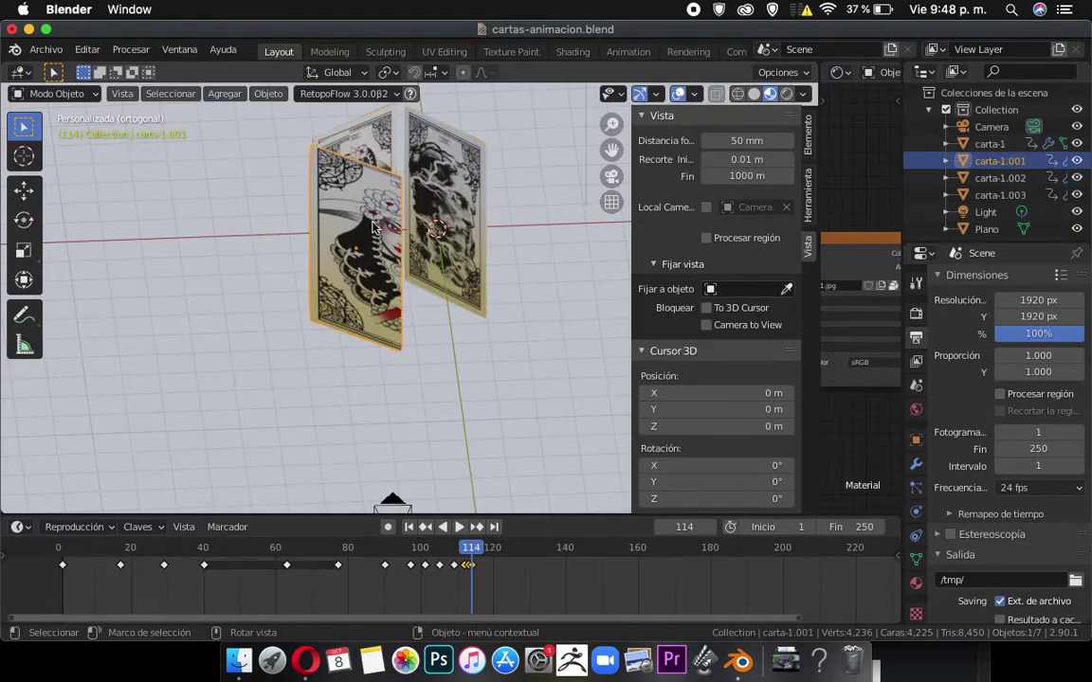
Move carta-1.002 to the open lower-right side of the square at frame 114, viewed from above, and keyframe it.
middle_click_drag(377, 276, 373, 121)
left_click(379, 120)
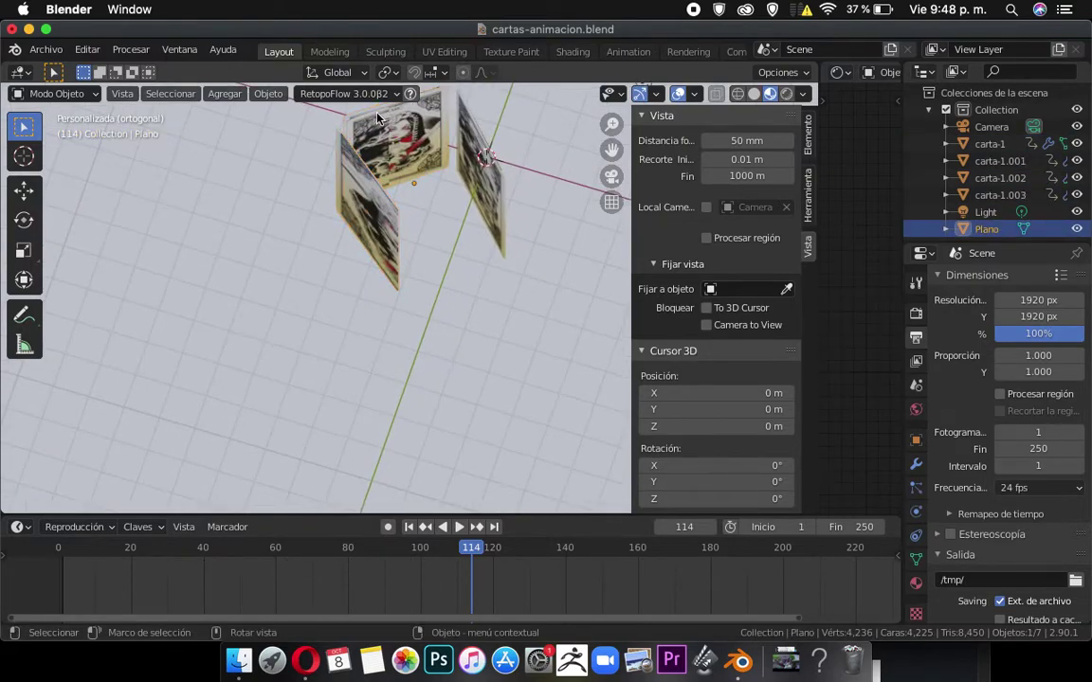
left_click(371, 114)
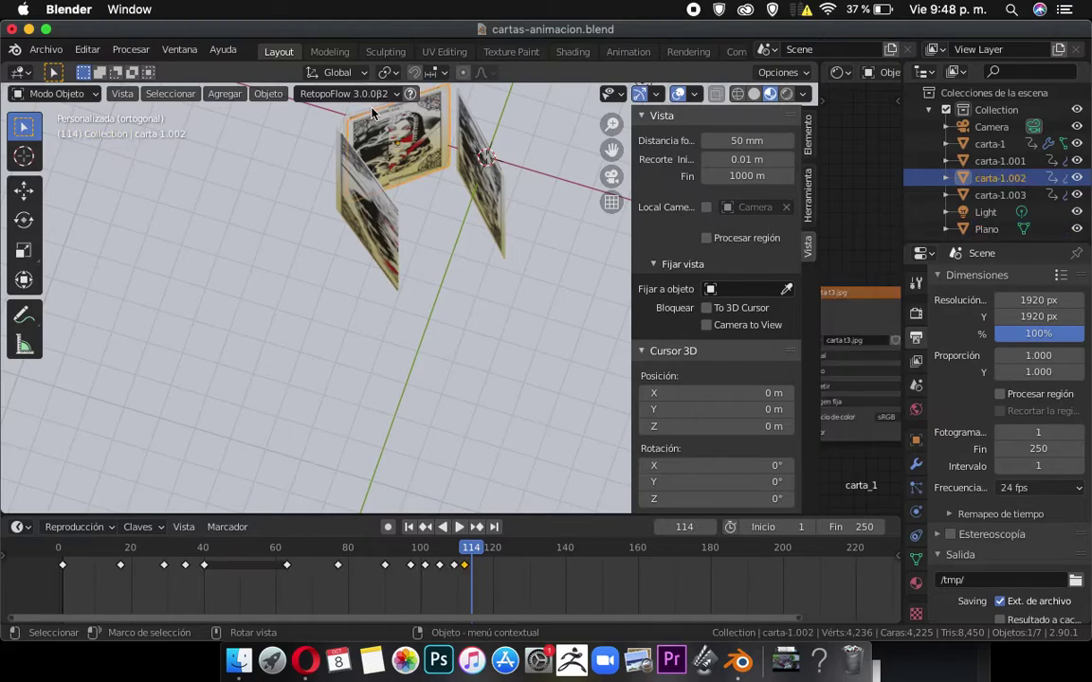
key("KP_7")
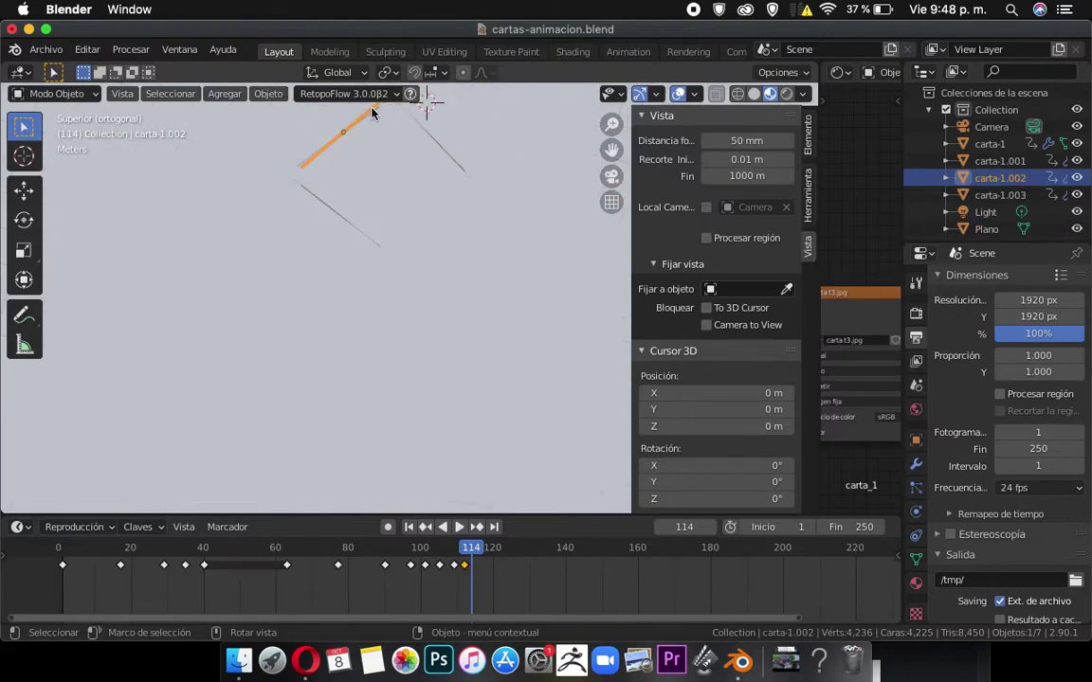
key("g")
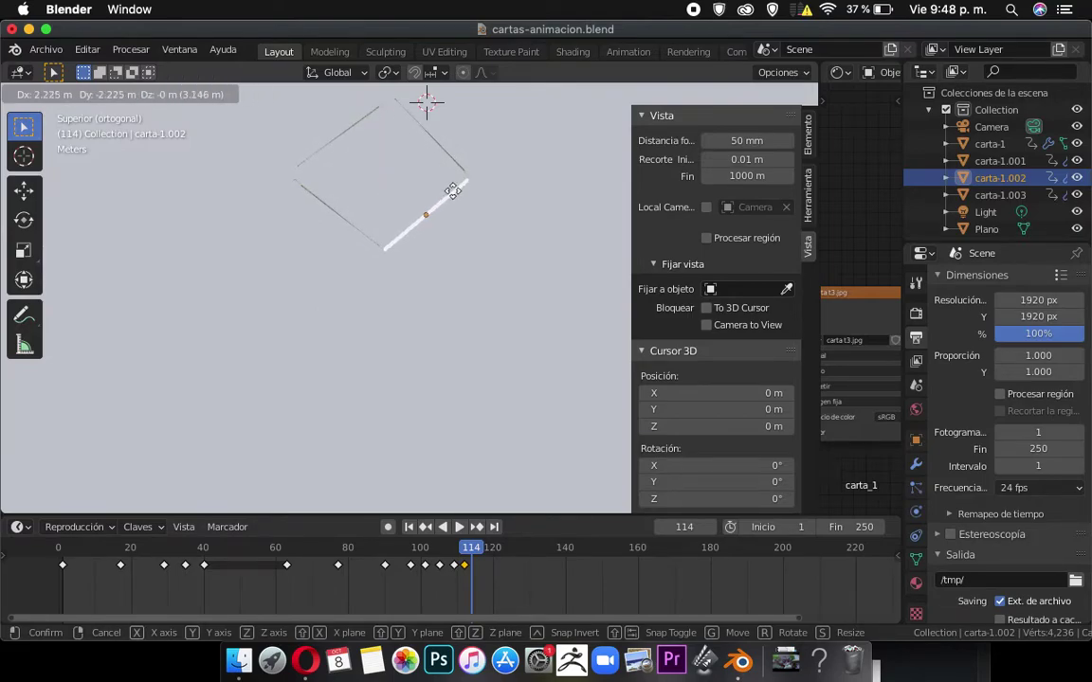
left_click(455, 193)
key("i")
left_click(453, 193)
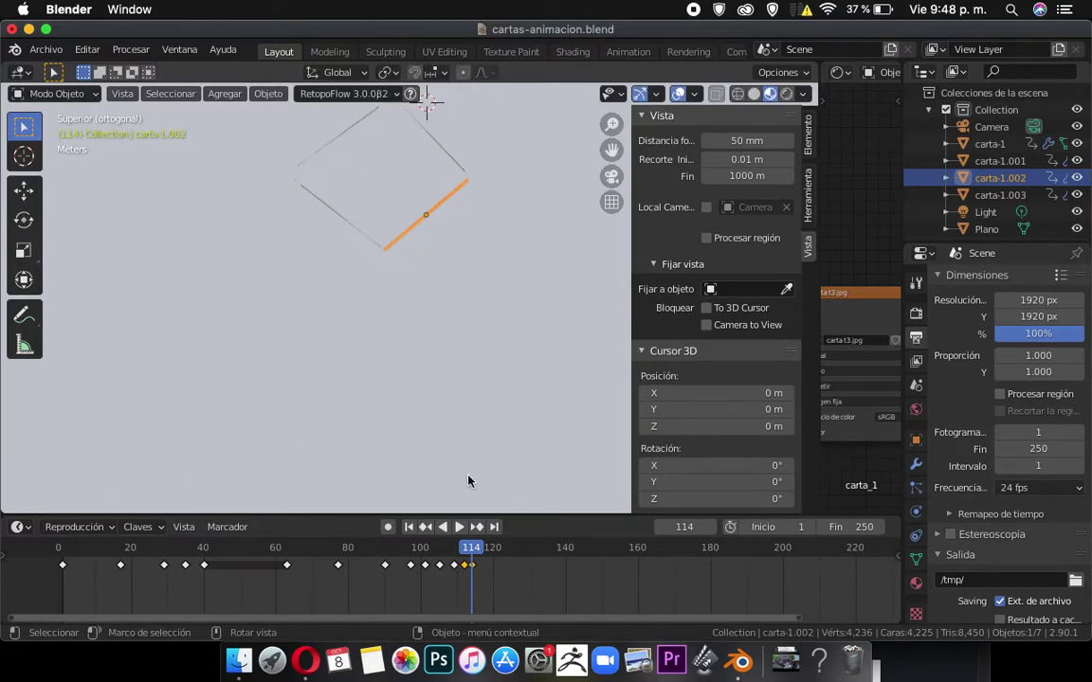
Play the end of the spin from above, stop at frame 118 and view the cards through the camera.
key("space")
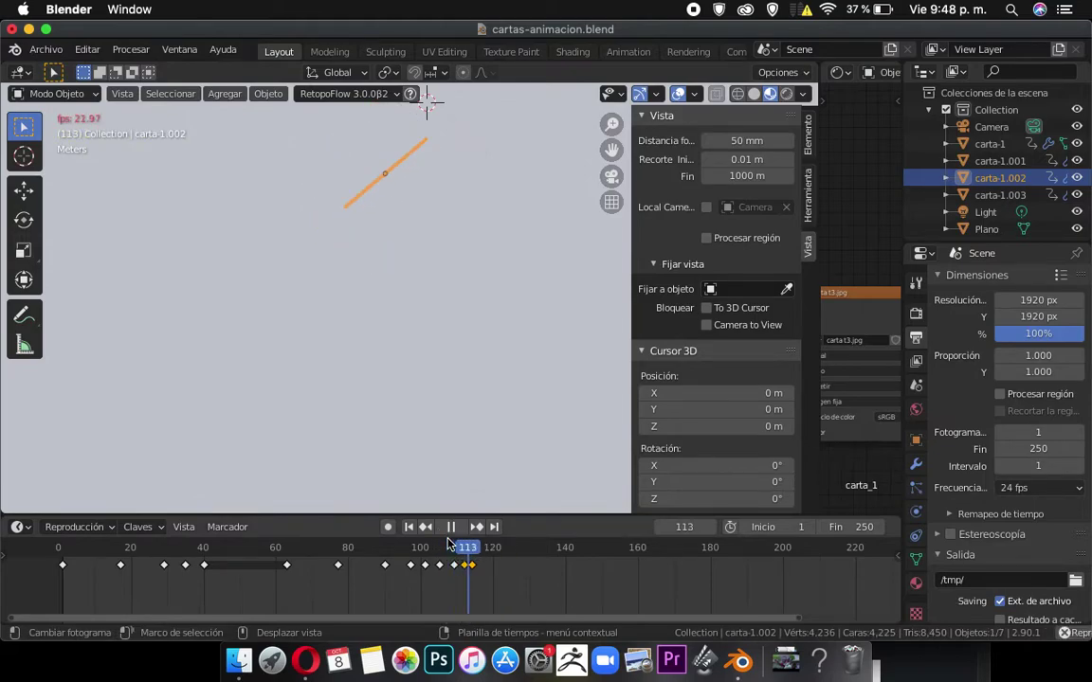
key("space")
scroll(449, 544, "right", 2, "ctrl")
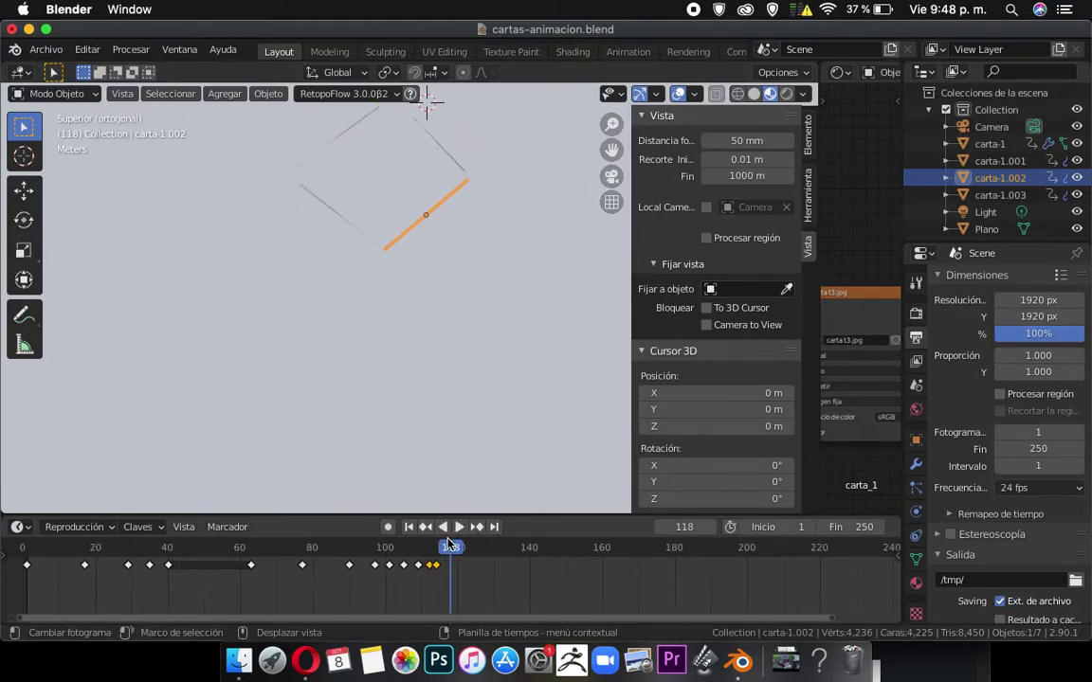
key("KP_0")
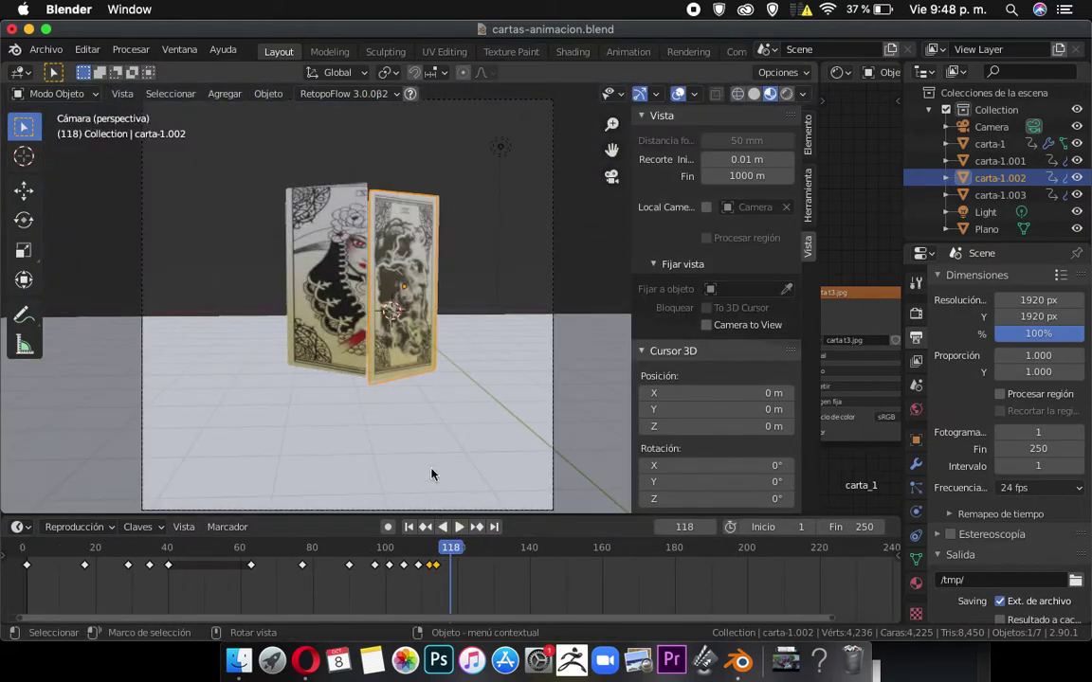
Play the end of the spin repeatedly through the camera, starting around frame 97.
left_click(370, 548)
key("space")
left_click(373, 548)
left_click(372, 548)
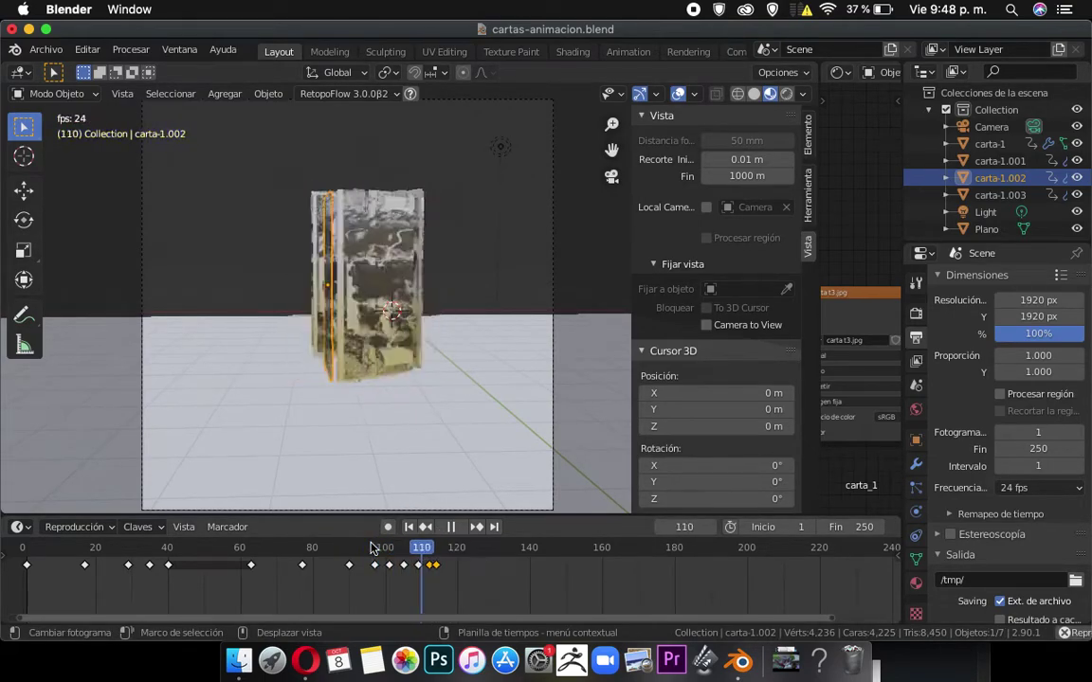
left_click(372, 548)
Replay a longer stretch of the spin through the camera from around frames 63 to 82 and stop at frame 124.
left_click(254, 555)
left_click(253, 554)
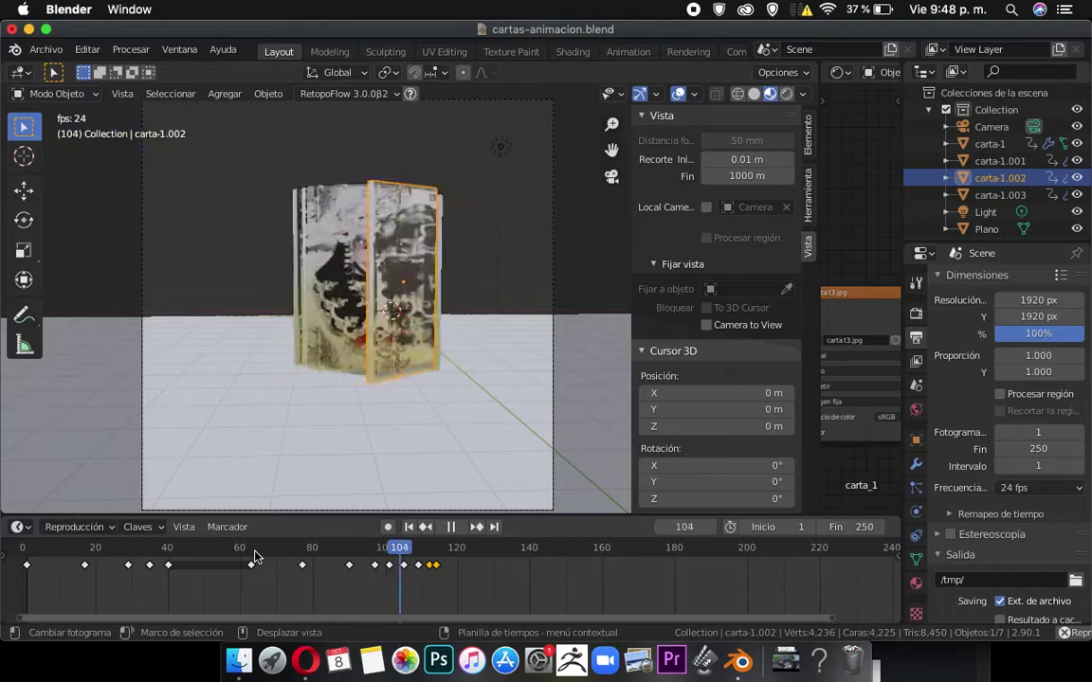
key("space")
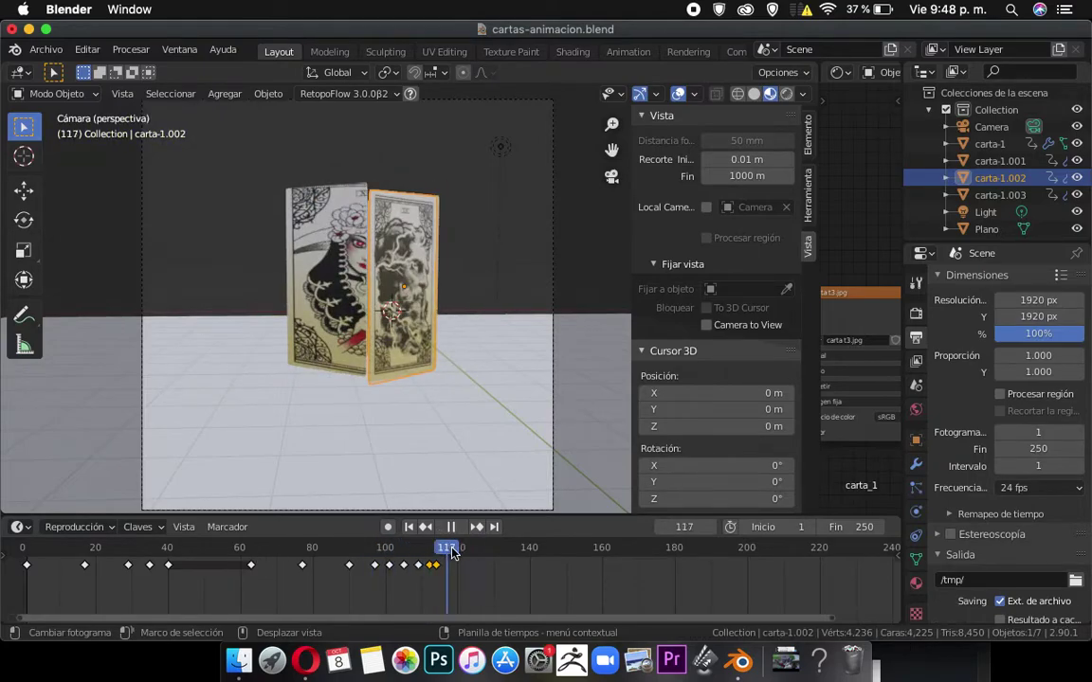
left_click_drag(465, 557, 320, 557)
key("space")
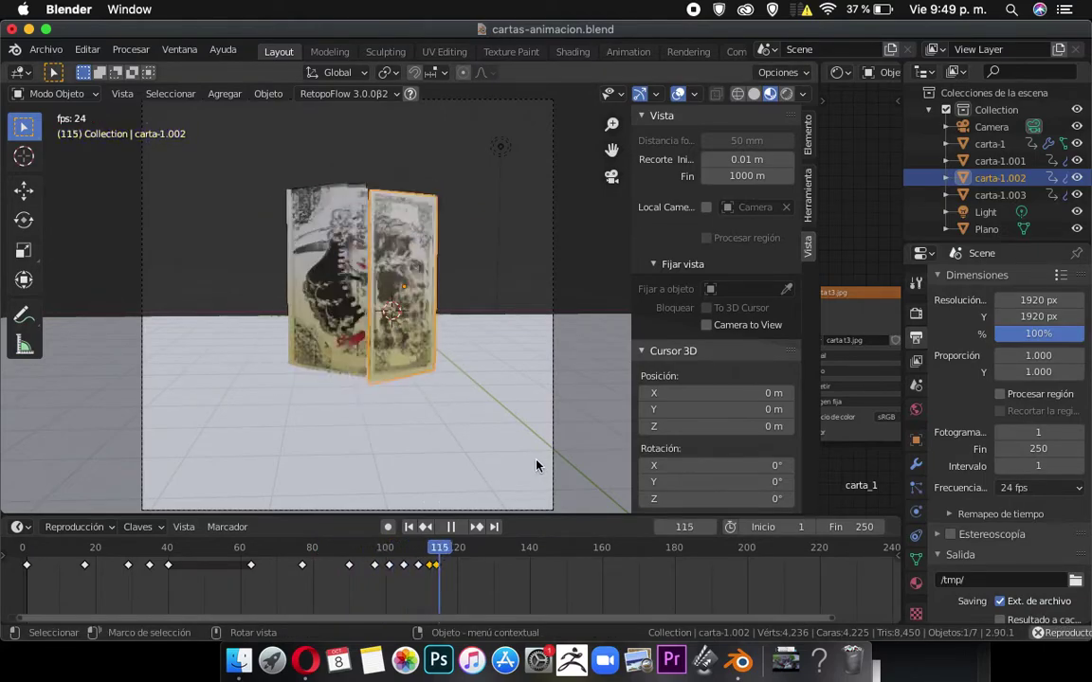
key("space")
key("space")
left_click(294, 554)
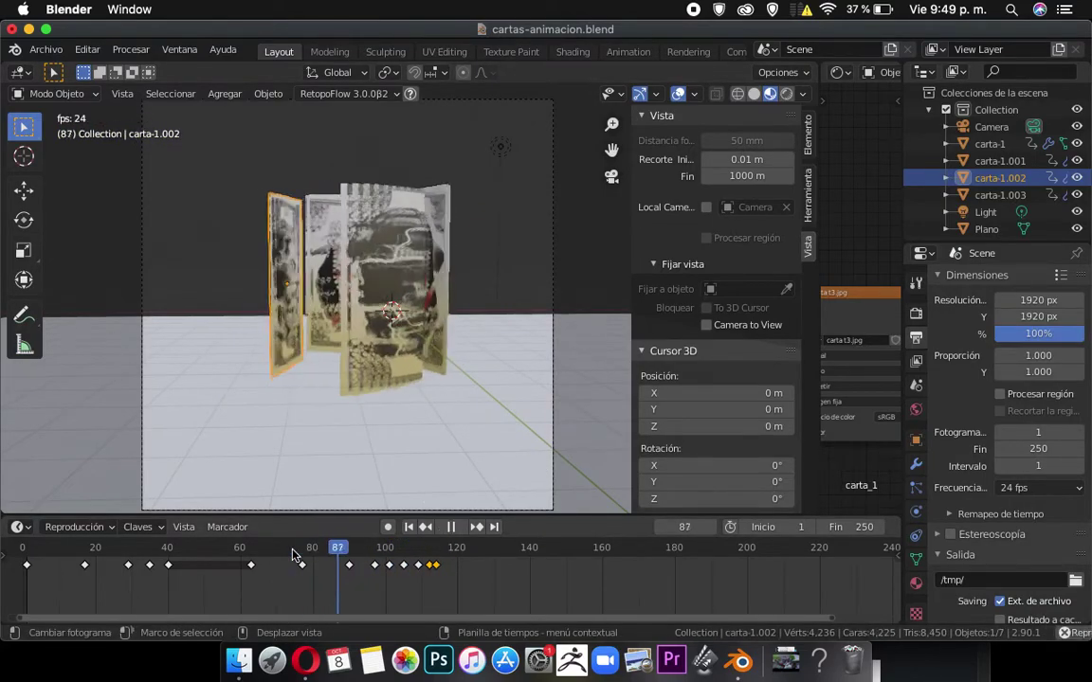
key("space")
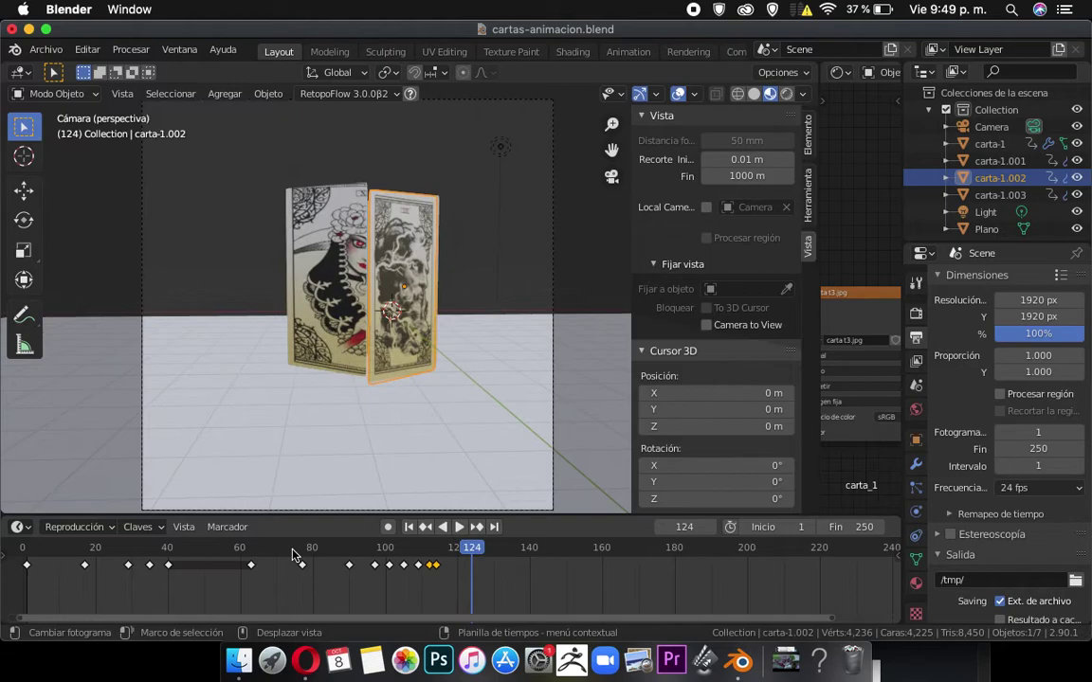
left_click(414, 245)
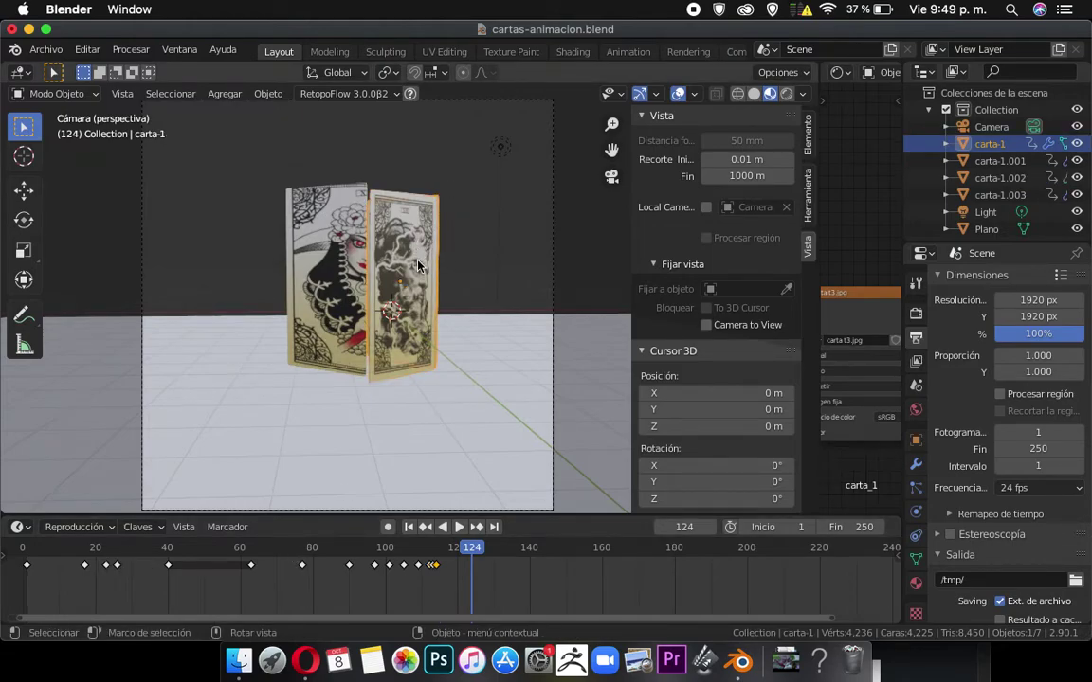
key("g")
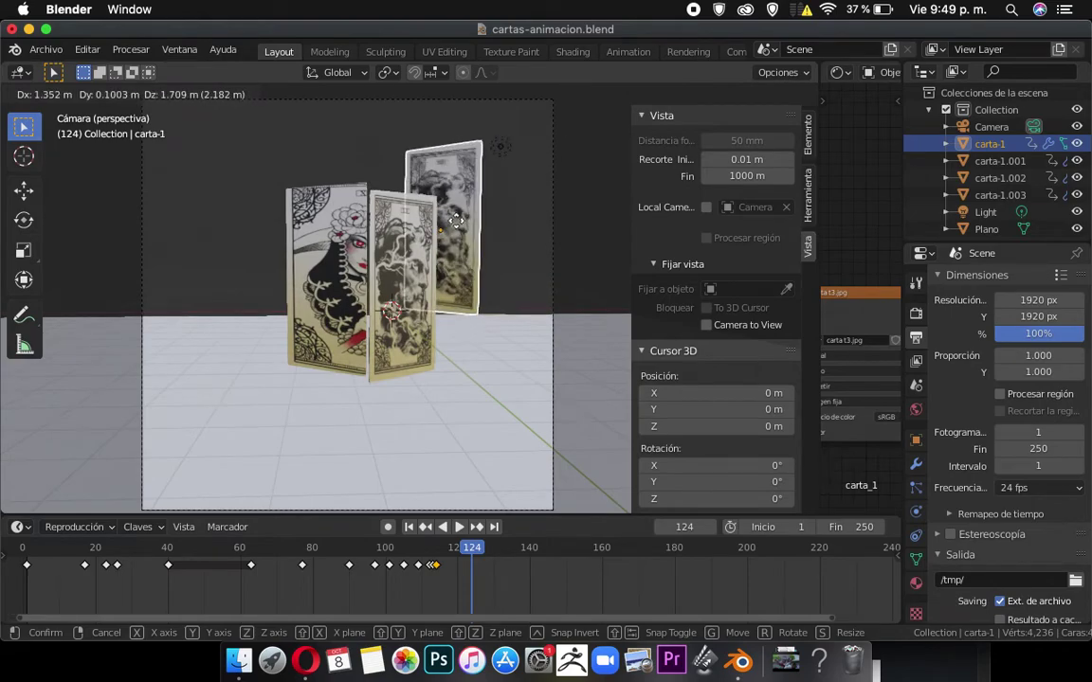
left_click(456, 225)
key("ctrl+z")
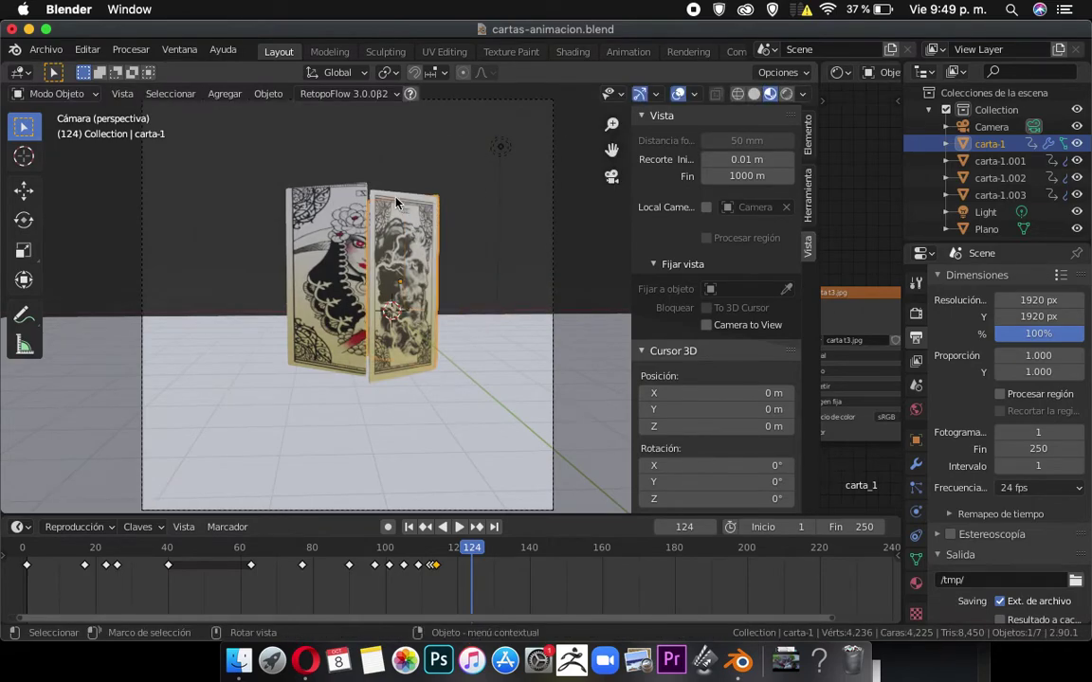
Move carta-1.002 out of the square past the upper-right edge of the camera frame at frame 124, and rotate it to a diagonal tilt.
left_click(389, 200)
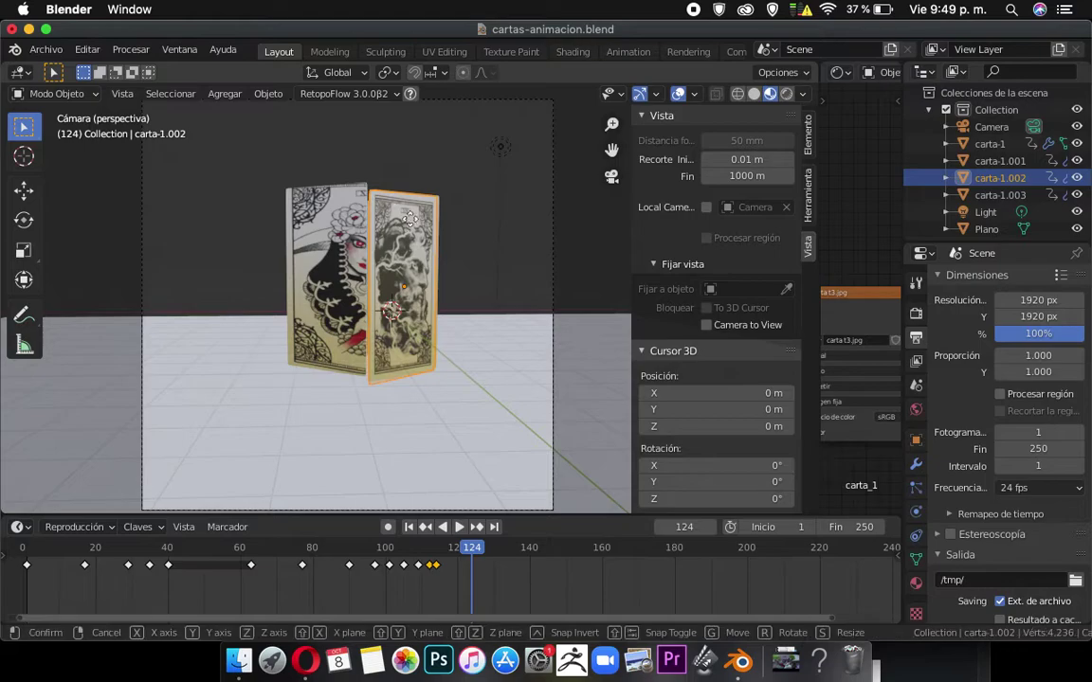
key("g")
left_click(526, 305)
key("r")
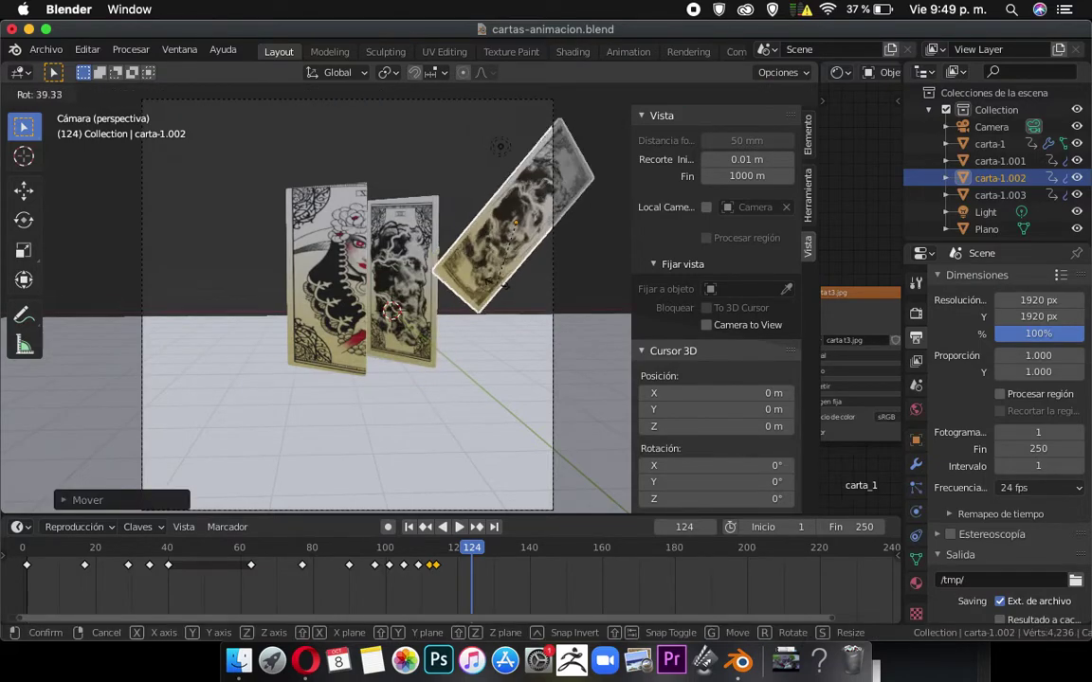
left_click(607, 311)
key("r")
key("x")
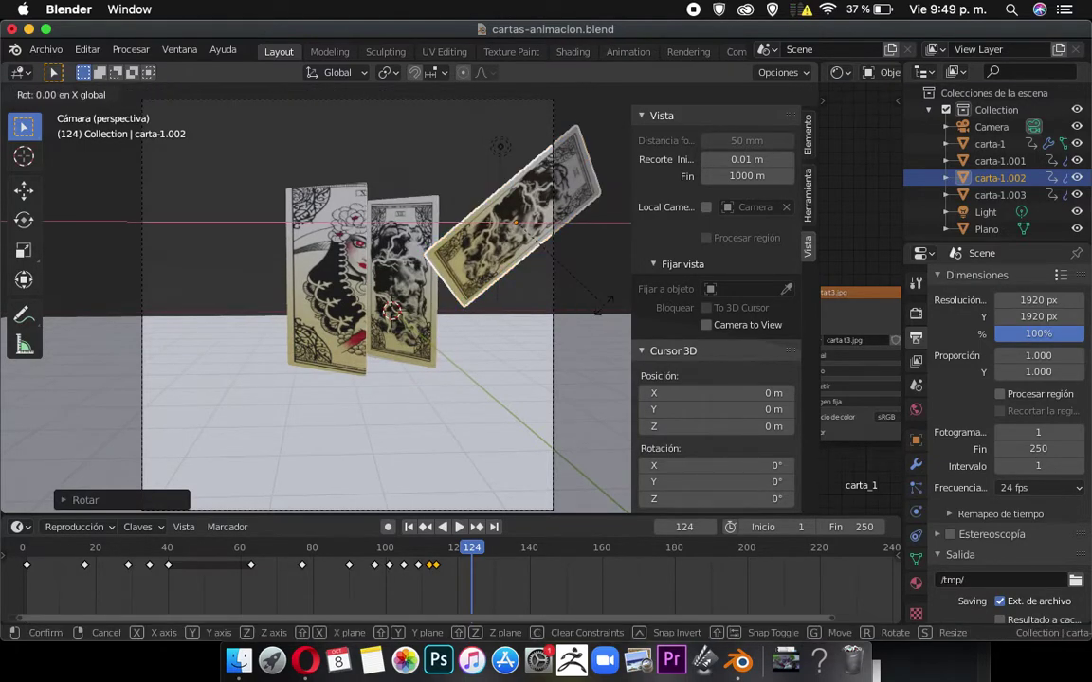
key("z")
left_click(535, 249)
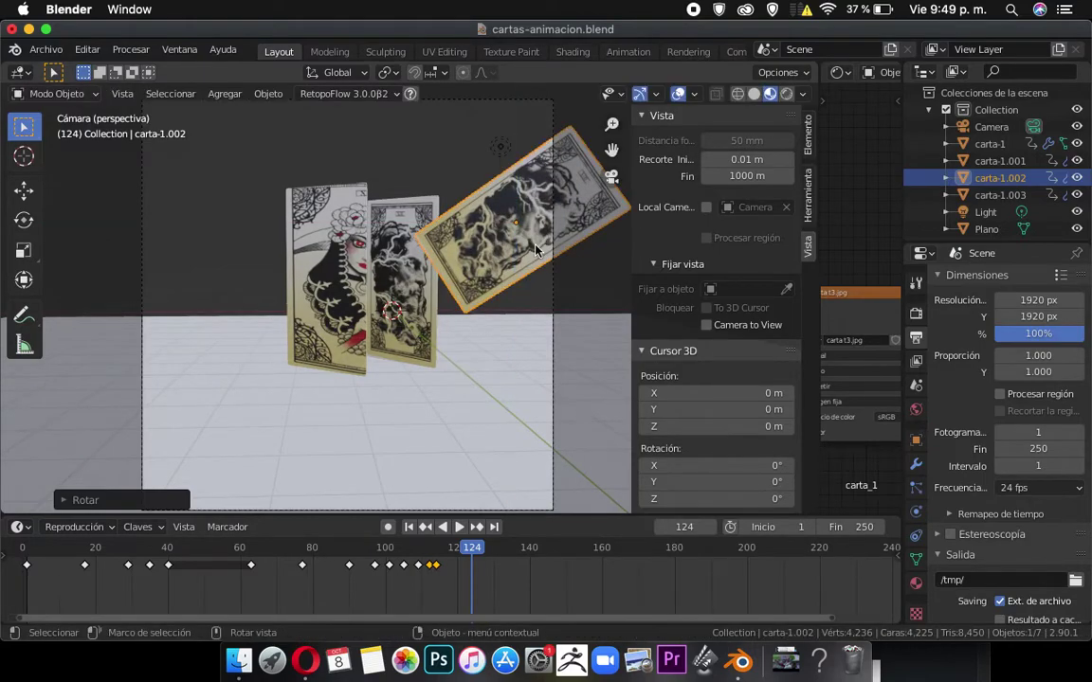
key("g")
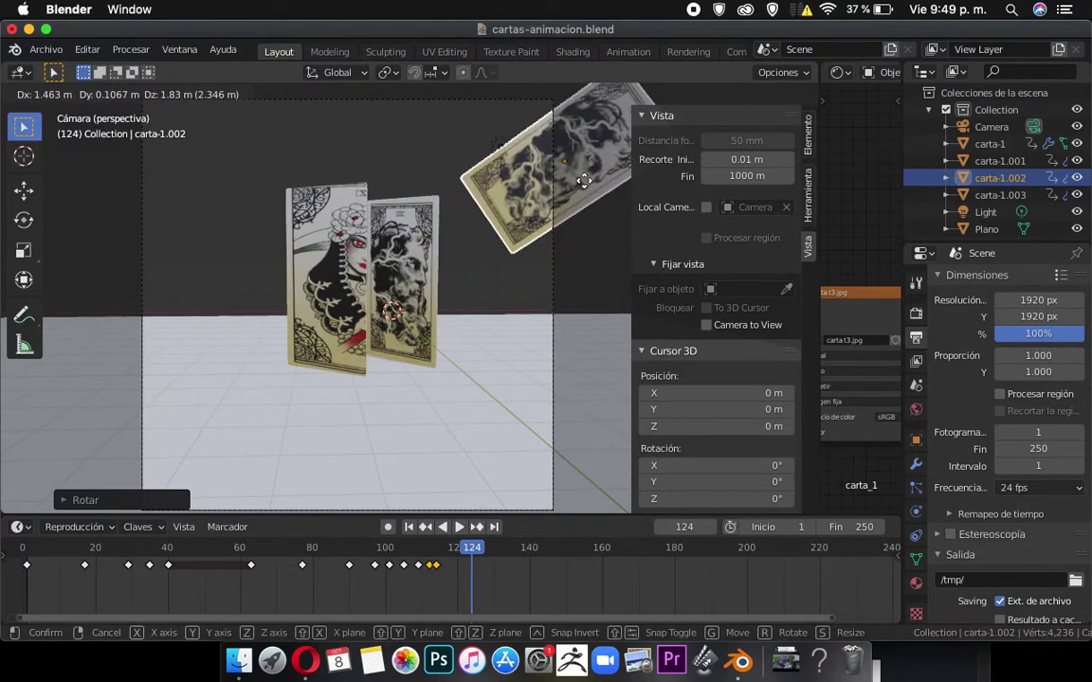
left_click(580, 182)
Insert a keyframe for carta-1.002 at frame 124 in its tilted, scattered position.
left_click(339, 229)
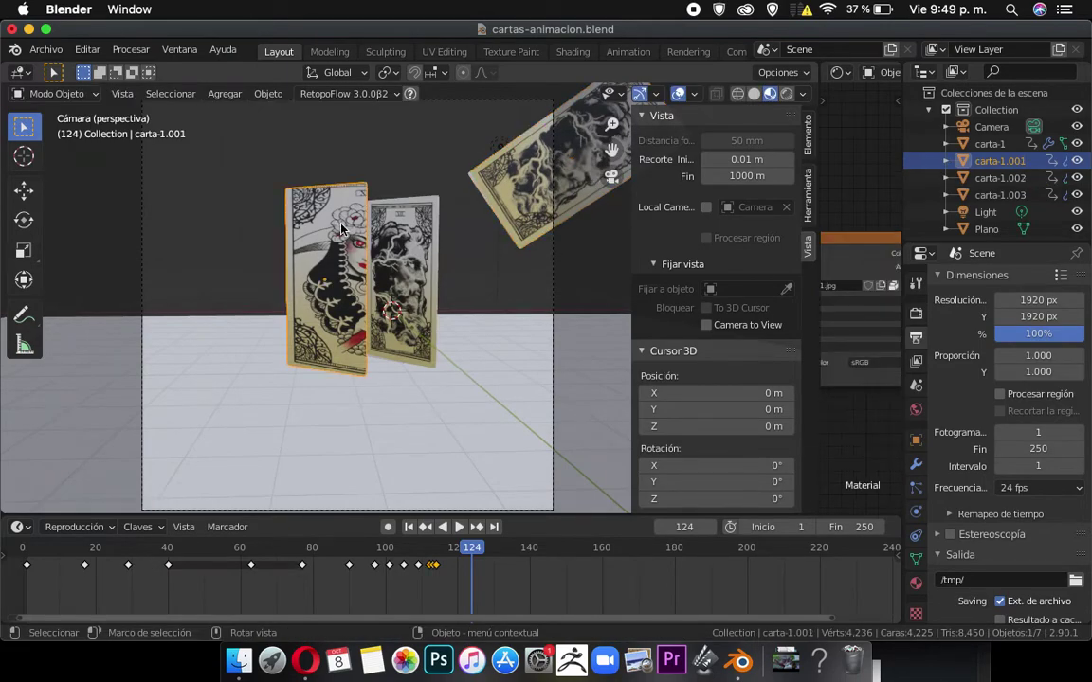
left_click(520, 183)
key("i")
left_click(521, 182)
left_click(329, 263)
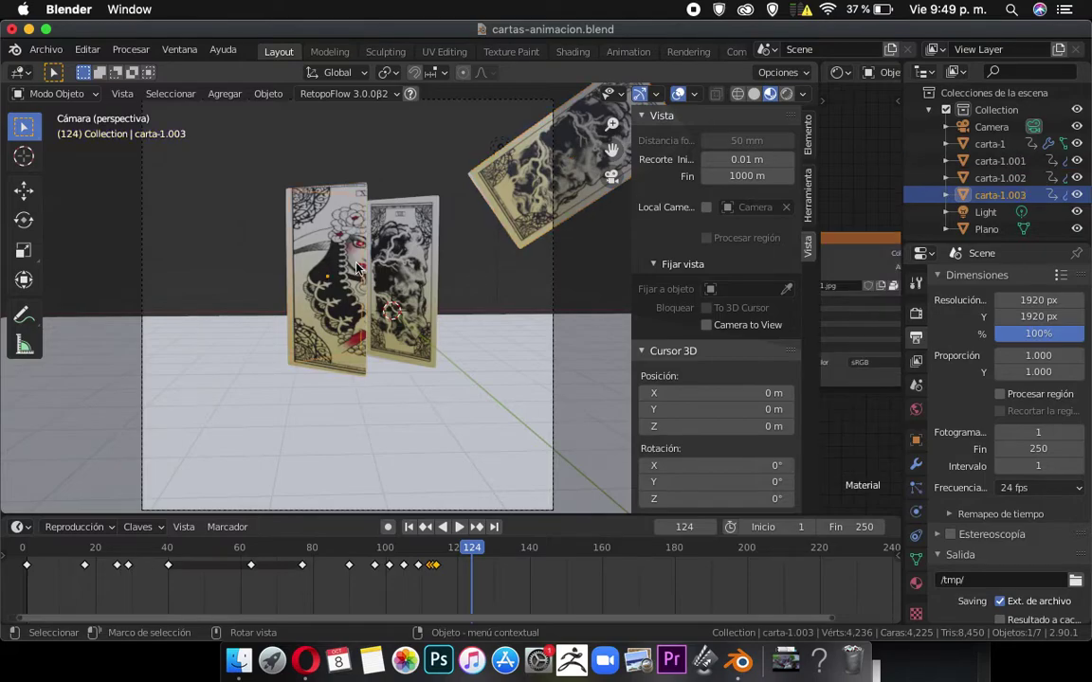
key("r")
left_click(363, 196)
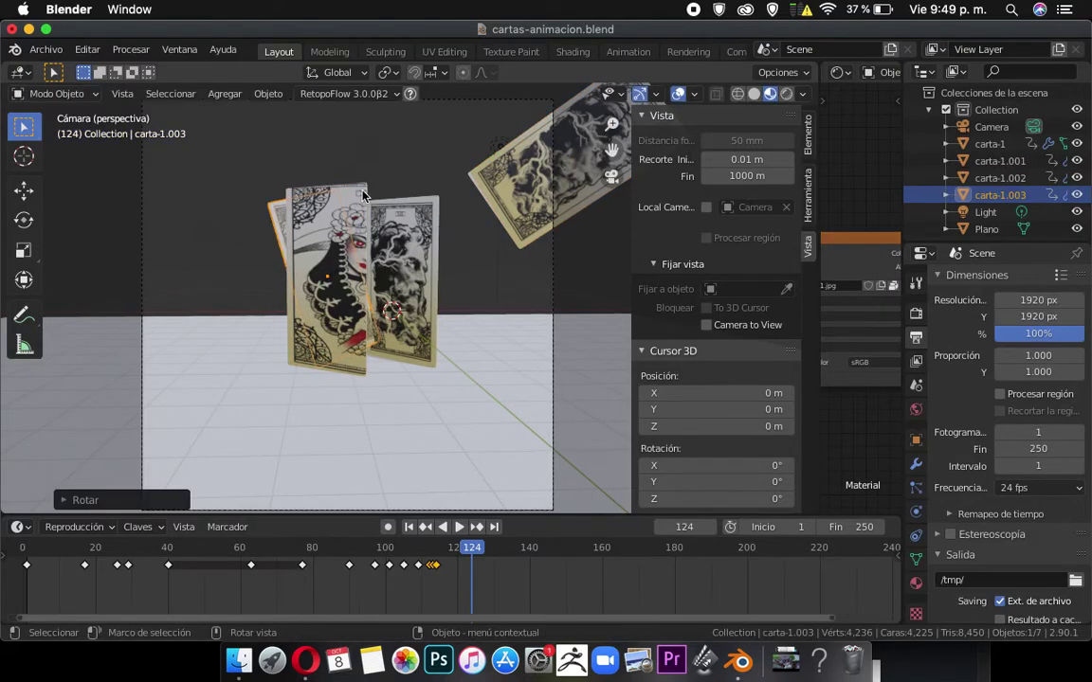
key("super+z")
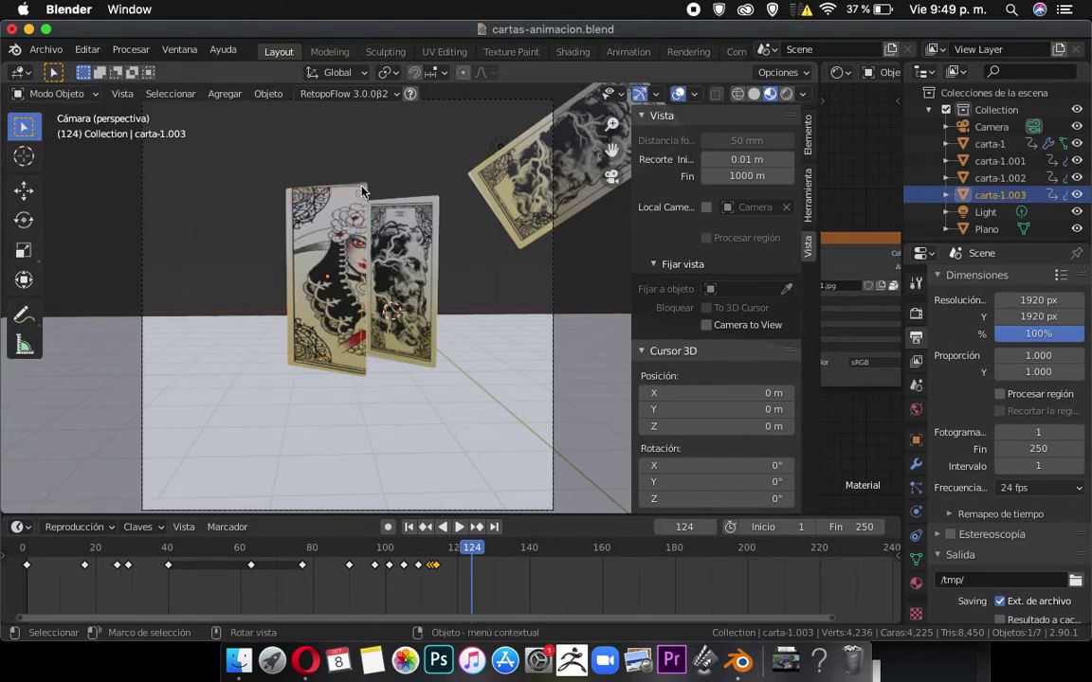
Tilt carta-1.001 diagonally at frame 124 and move it out of the square past the upper-left edge of the camera frame.
left_click(361, 192)
key("g")
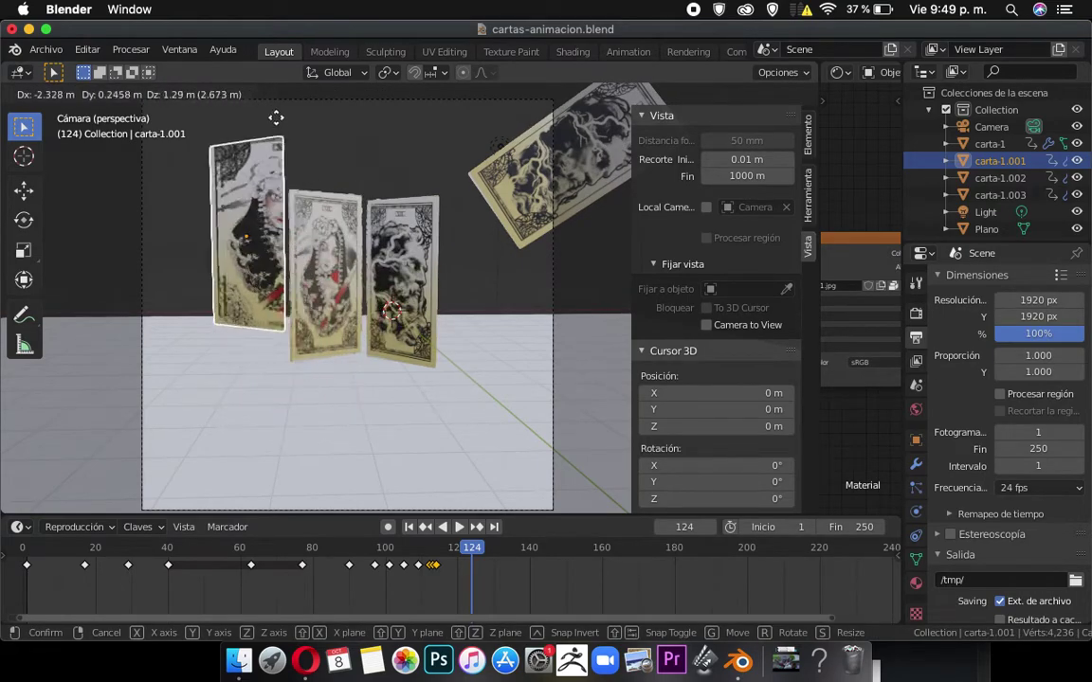
left_click(287, 154)
key("super+z")
key("r")
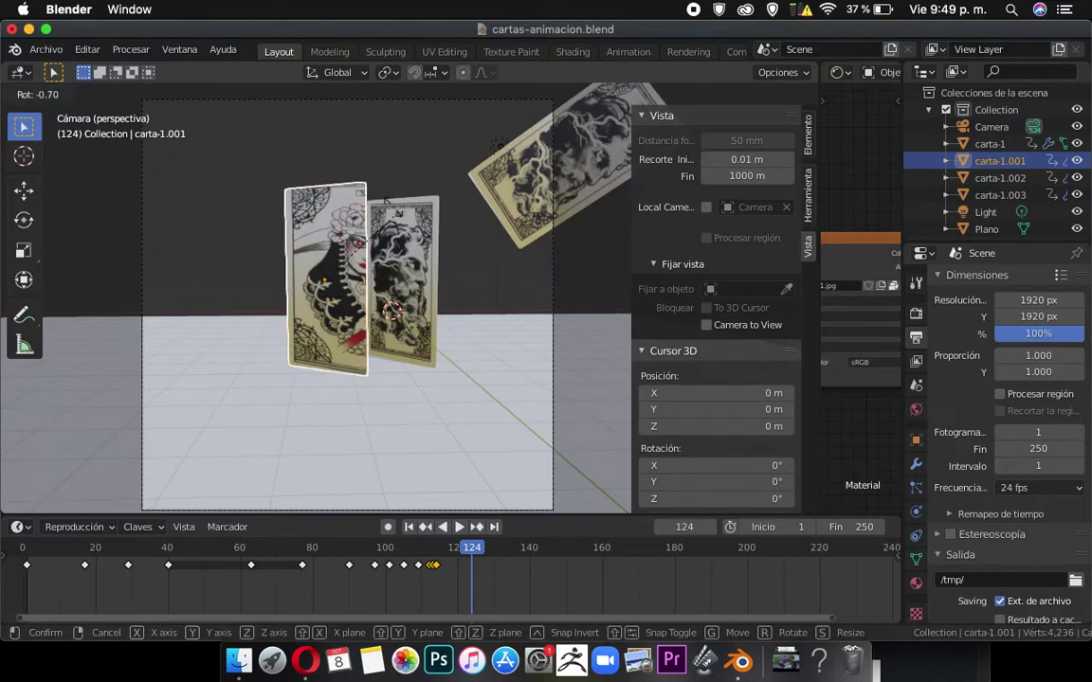
left_click(291, 149)
key("g")
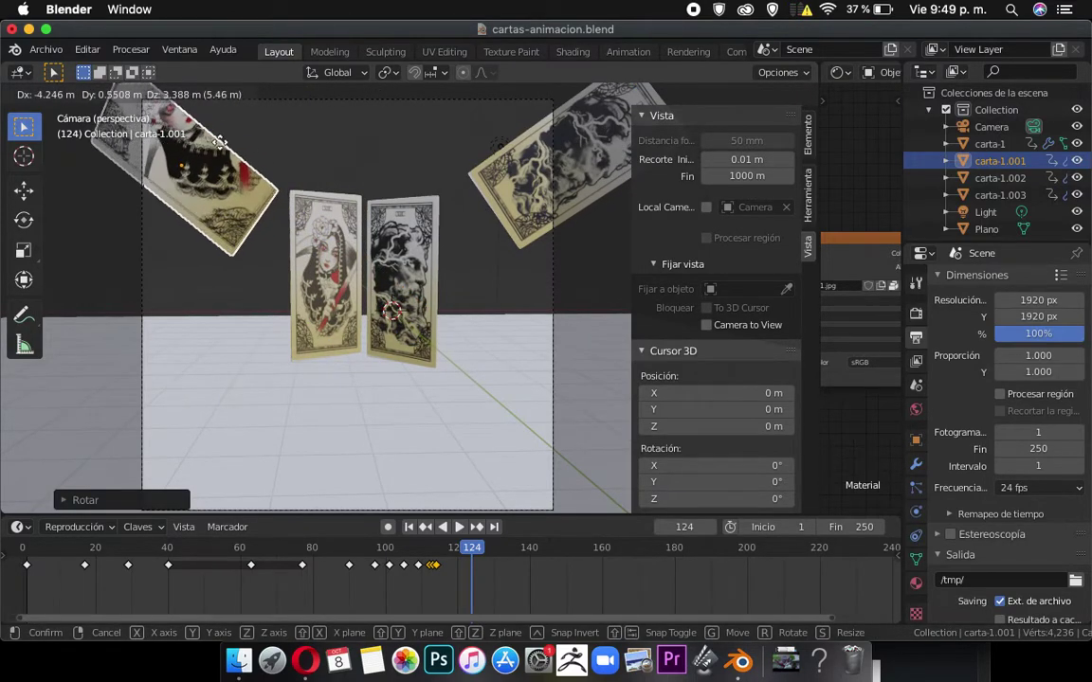
left_click(231, 152)
Tilt carta-1 diagonally at frame 124 and raise it toward the top of the camera frame, beside carta-1.002.
left_click(397, 249)
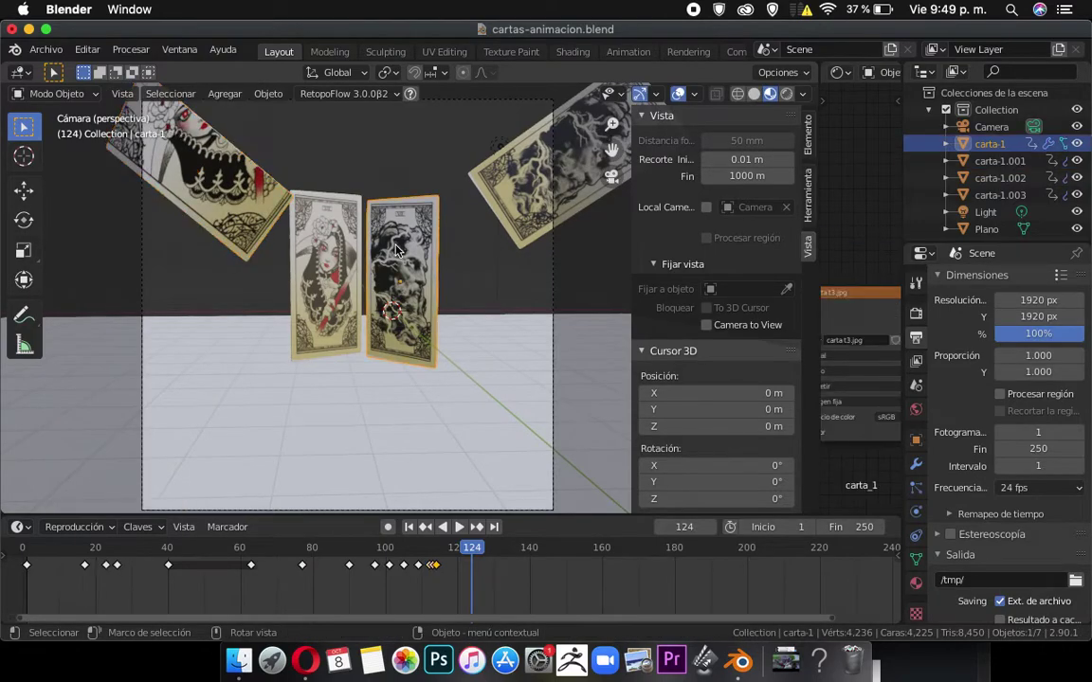
key("r")
left_click(418, 269)
key("g")
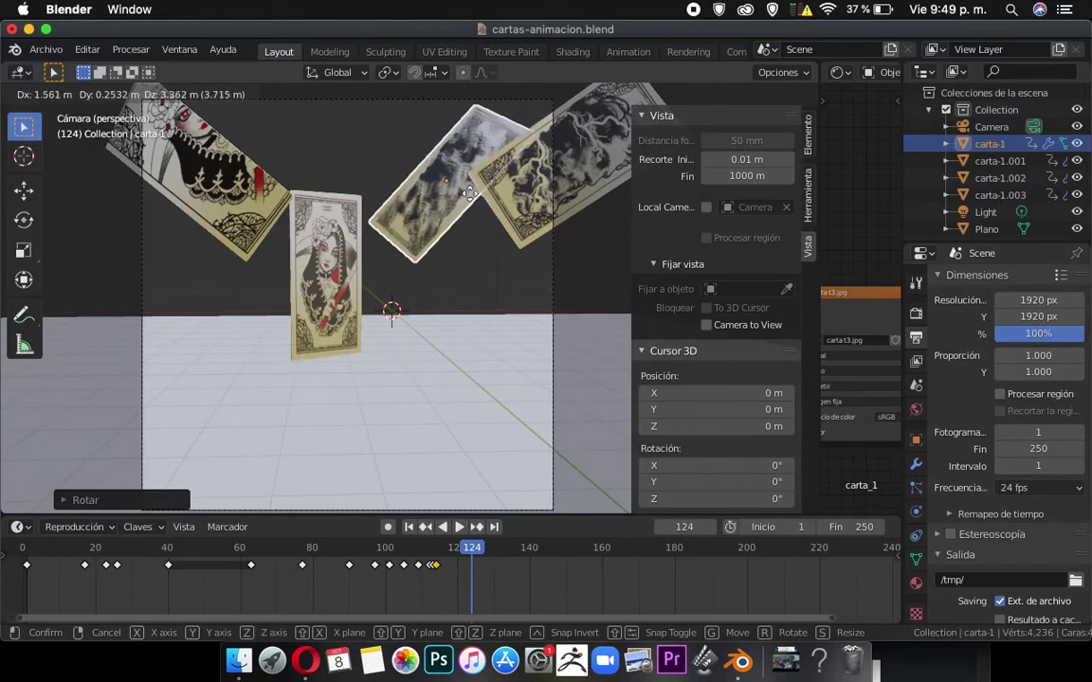
left_click(474, 176)
Tilt carta-1.003 diagonally at frame 124 and raise it toward the top of the camera frame, next to carta-1.001.
left_click(315, 237)
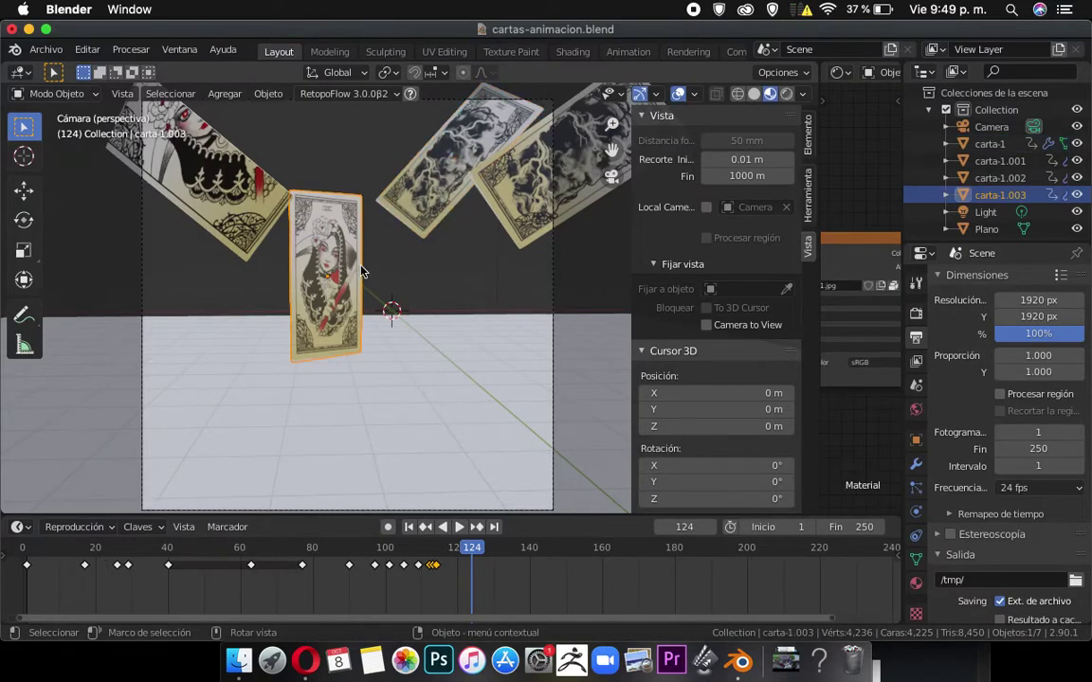
key("r")
left_click(301, 194)
key("g")
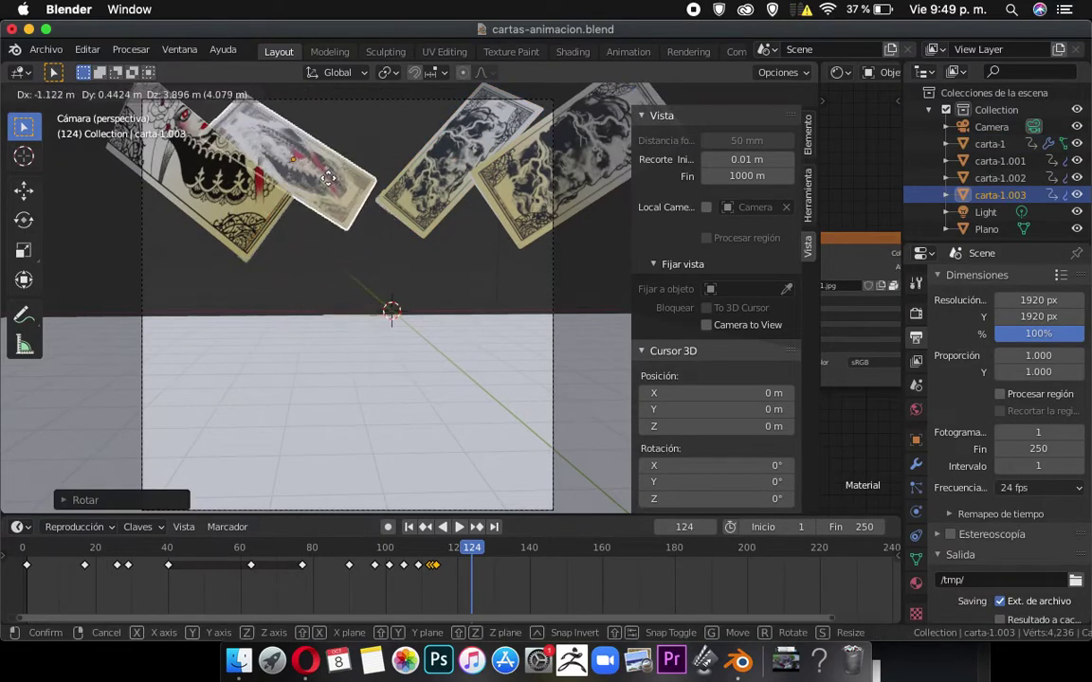
left_click(316, 167)
Lower carta-1.001 clear of carta-1.003 and rotate it to a nearly horizontal orientation facing the camera at frame 124.
left_click(252, 213)
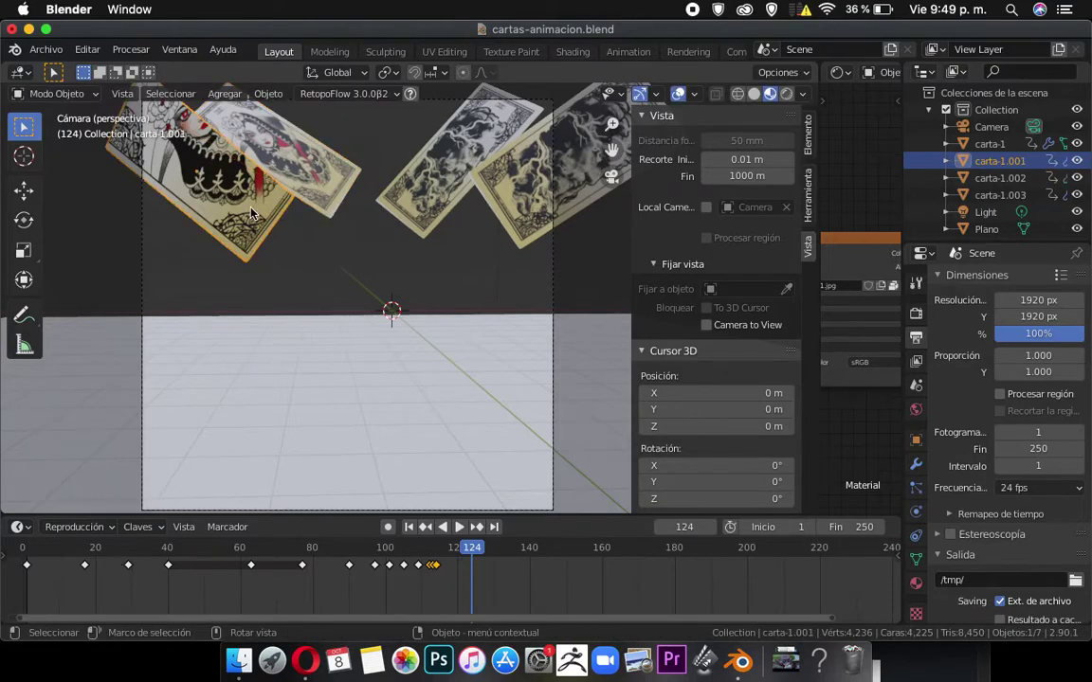
key("g")
left_click(260, 250)
key("r")
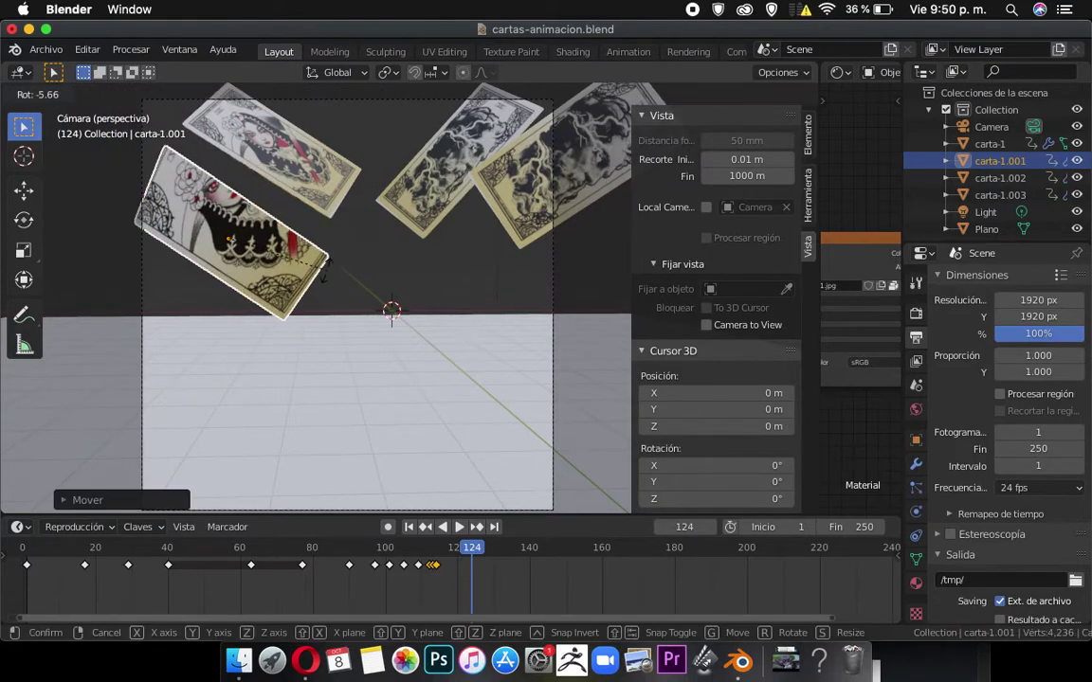
left_click(342, 232)
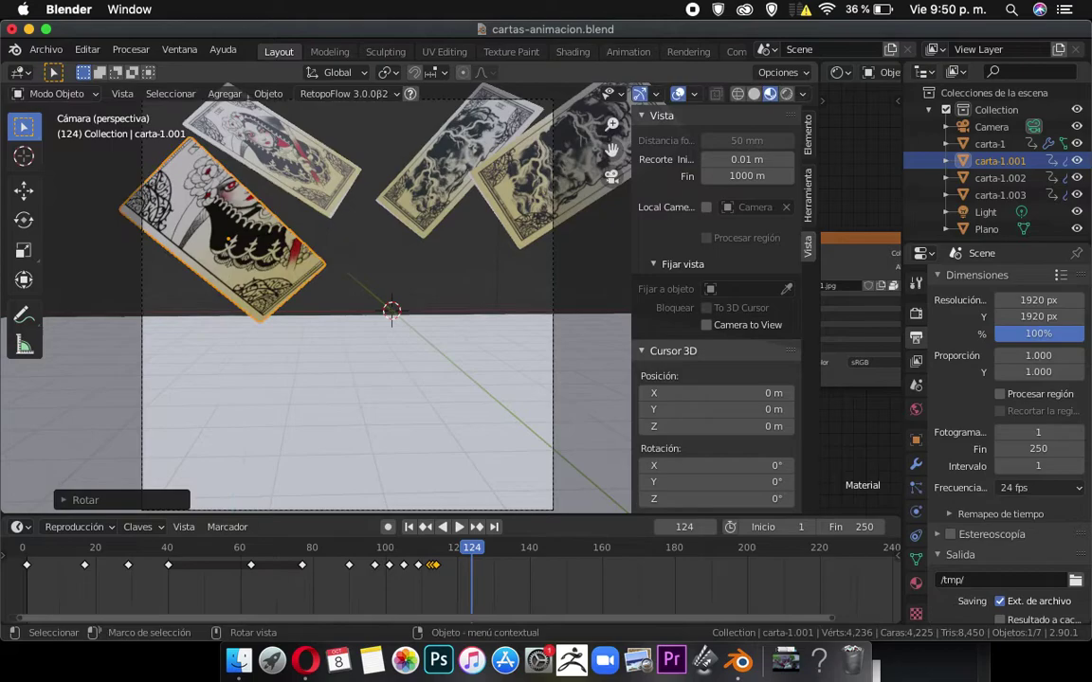
key("r")
left_click(325, 227)
key("r")
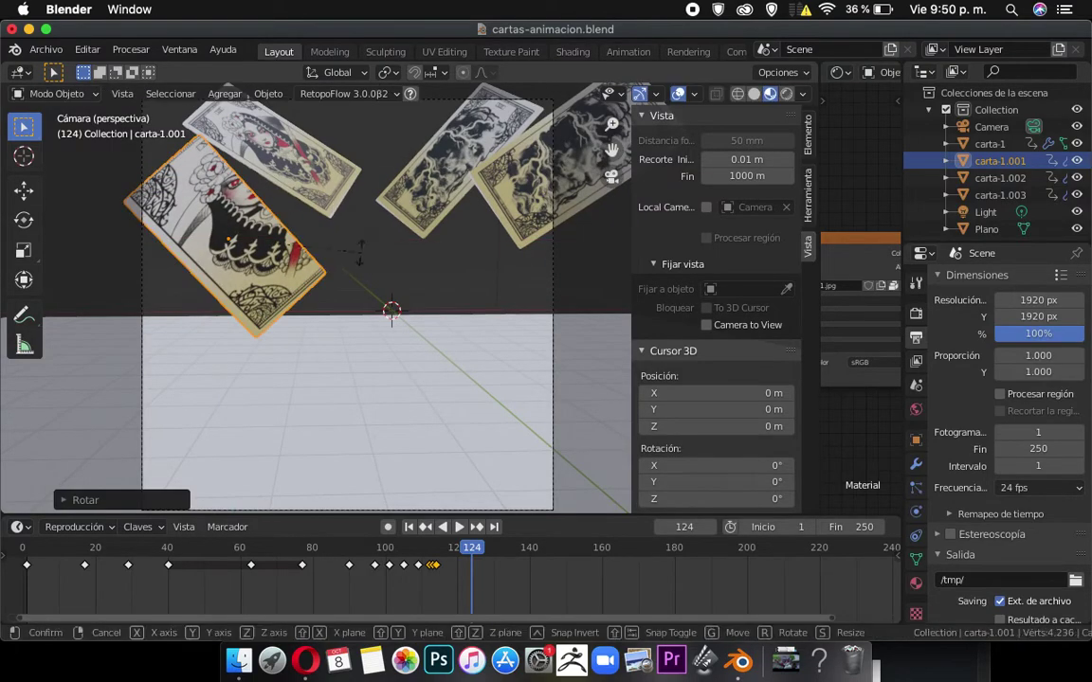
left_click(312, 176)
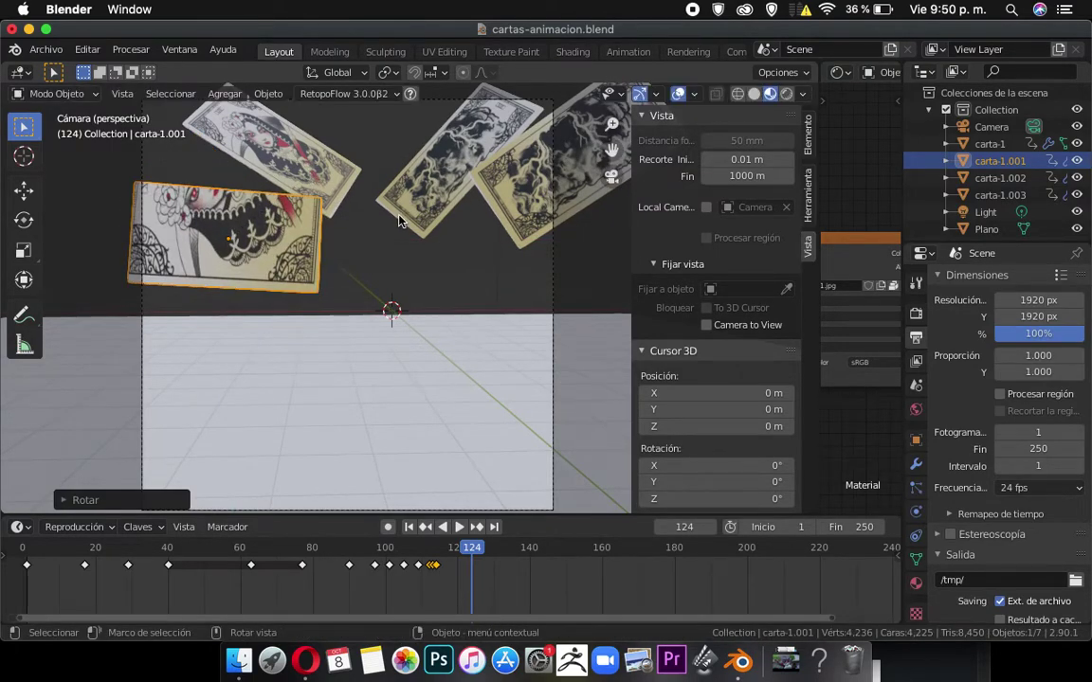
Move carta-1.002 slightly downward at frame 124, keeping it across the camera frame's upper-right edge.
left_click(516, 205)
key("g")
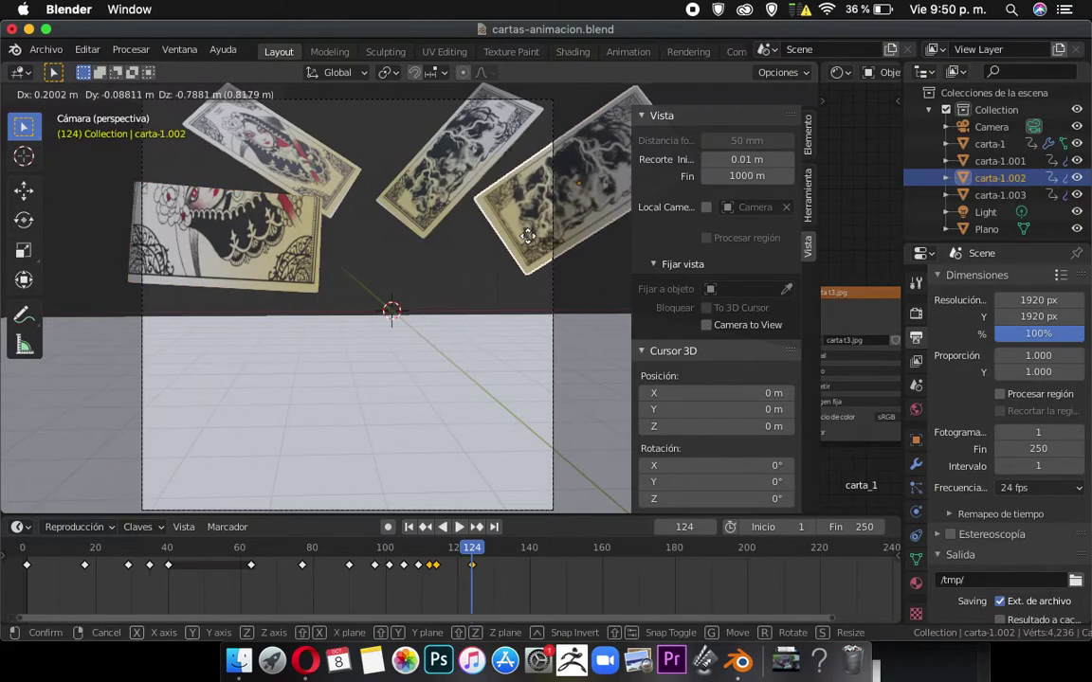
left_click(522, 248)
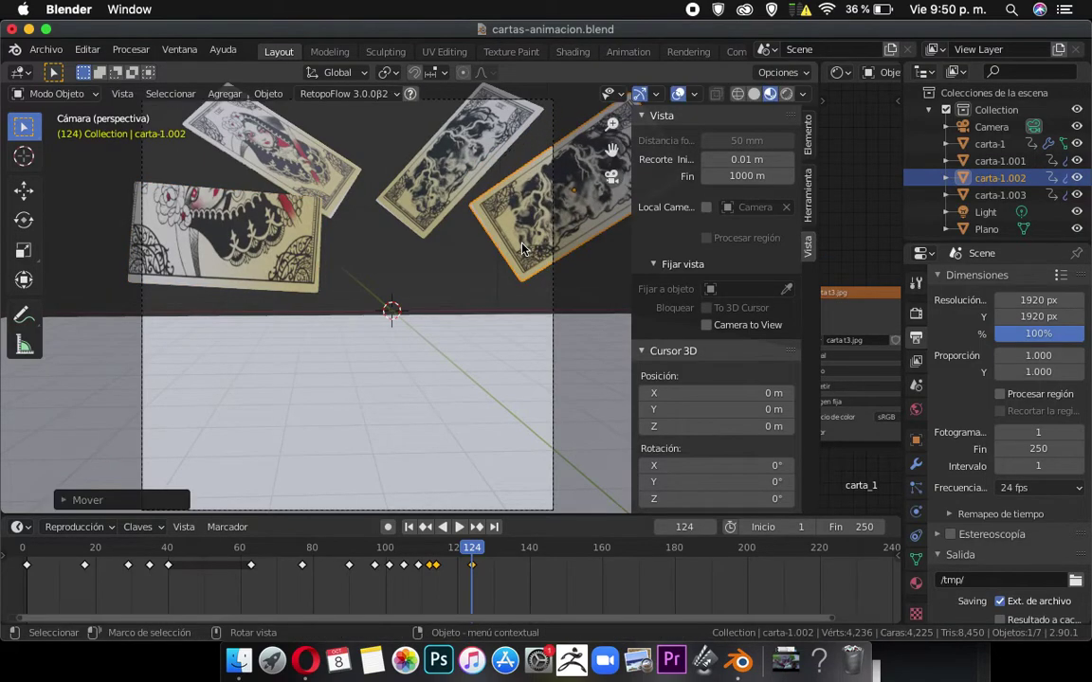
Insert keyframes at frame 124 for the scattered poses of carta-1.001, carta-1.003, carta-1 and carta-1.002.
left_click(218, 258)
key("i")
left_click(218, 257)
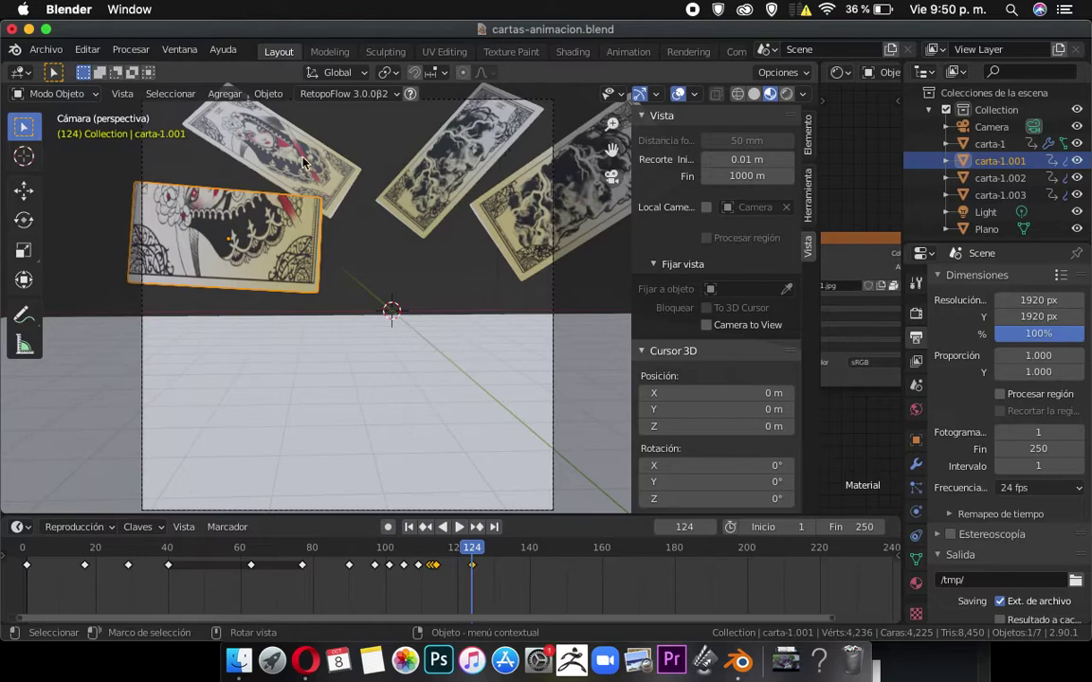
key("i")
left_click(304, 159)
left_click(450, 163)
key("i")
left_click(450, 161)
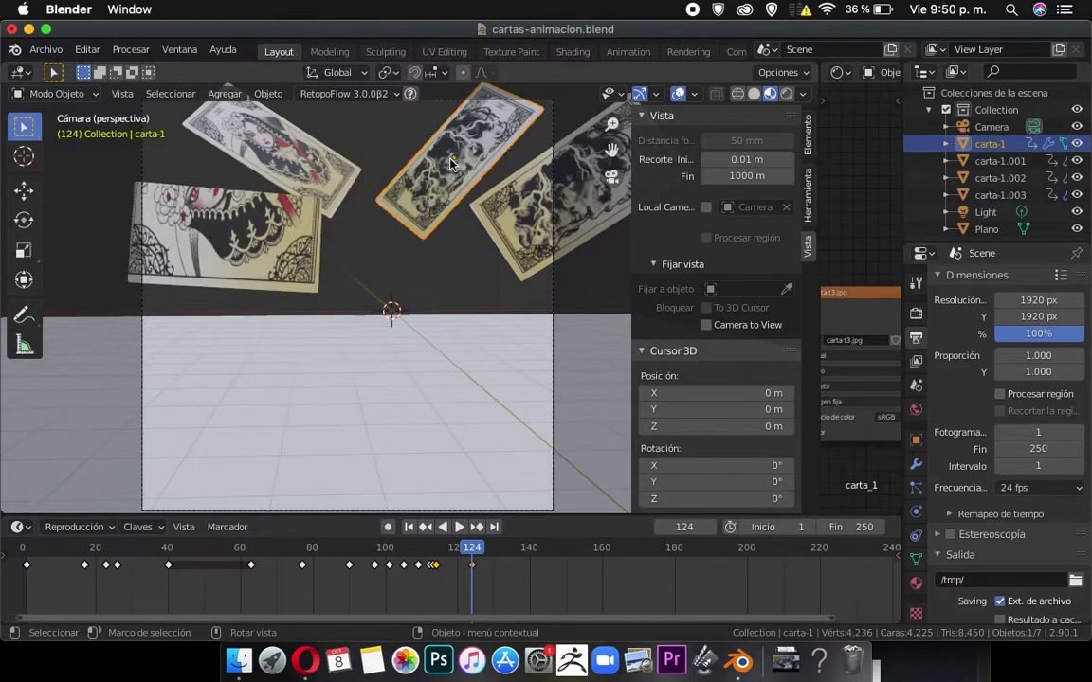
left_click(508, 204)
key("i")
left_click(509, 202)
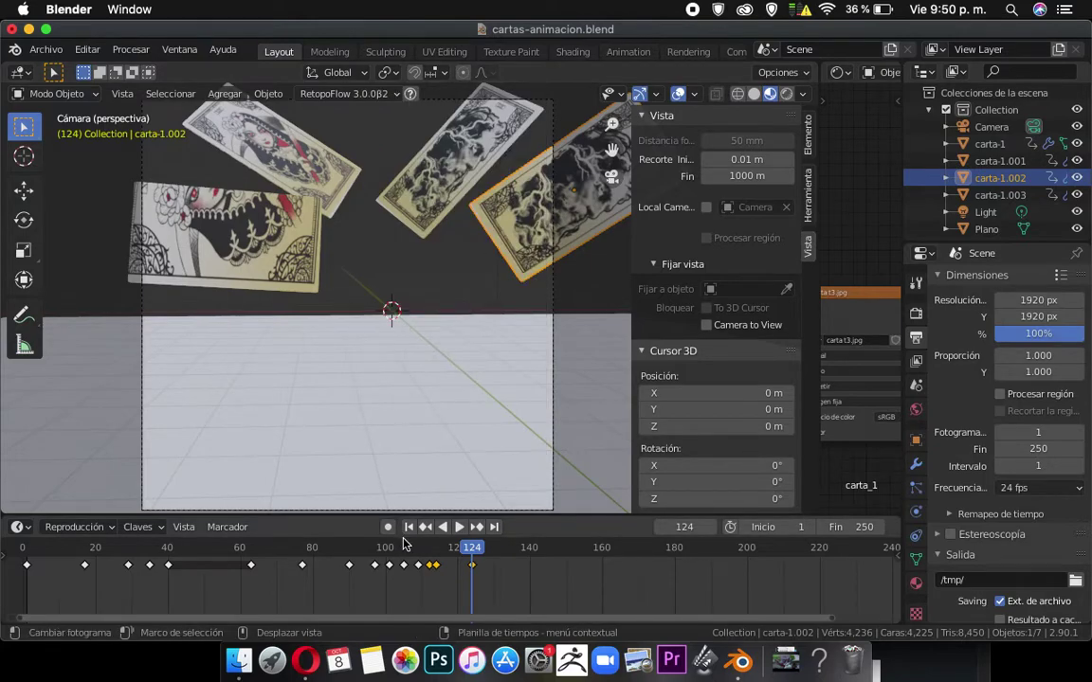
Play the end of the spin and the scatter through the camera from around frame 105.
left_click(403, 547)
key("space")
left_click(403, 547)
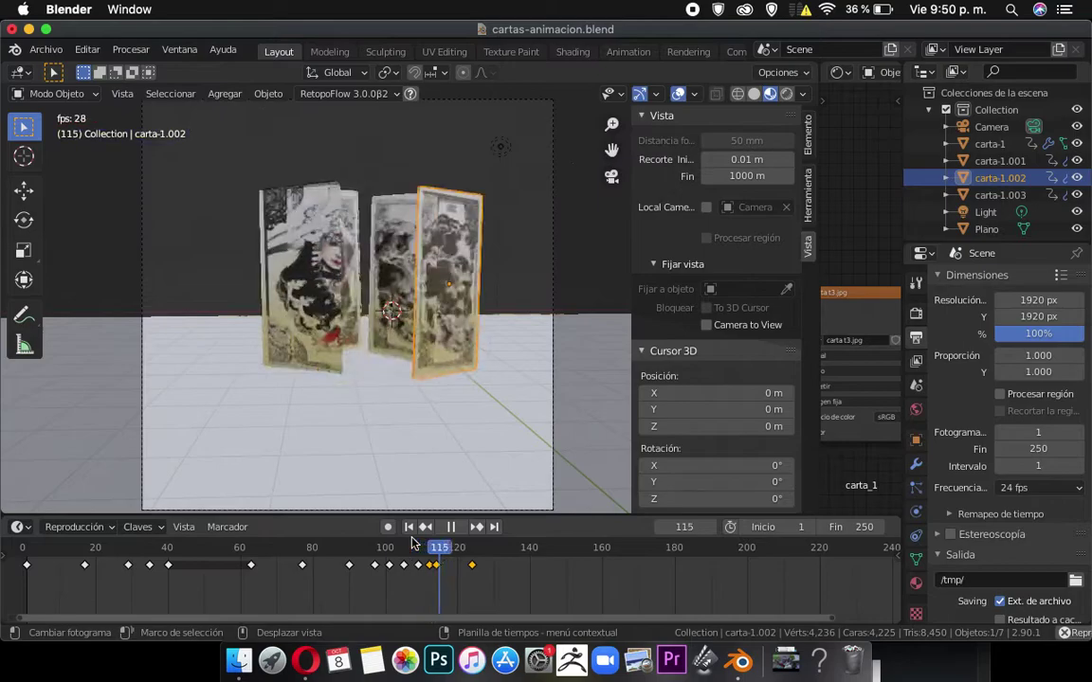
key("space")
Move carta-1.002's scatter keyframe to frame 121 and replay the scatter through the camera.
scroll(453, 561, "up", 5)
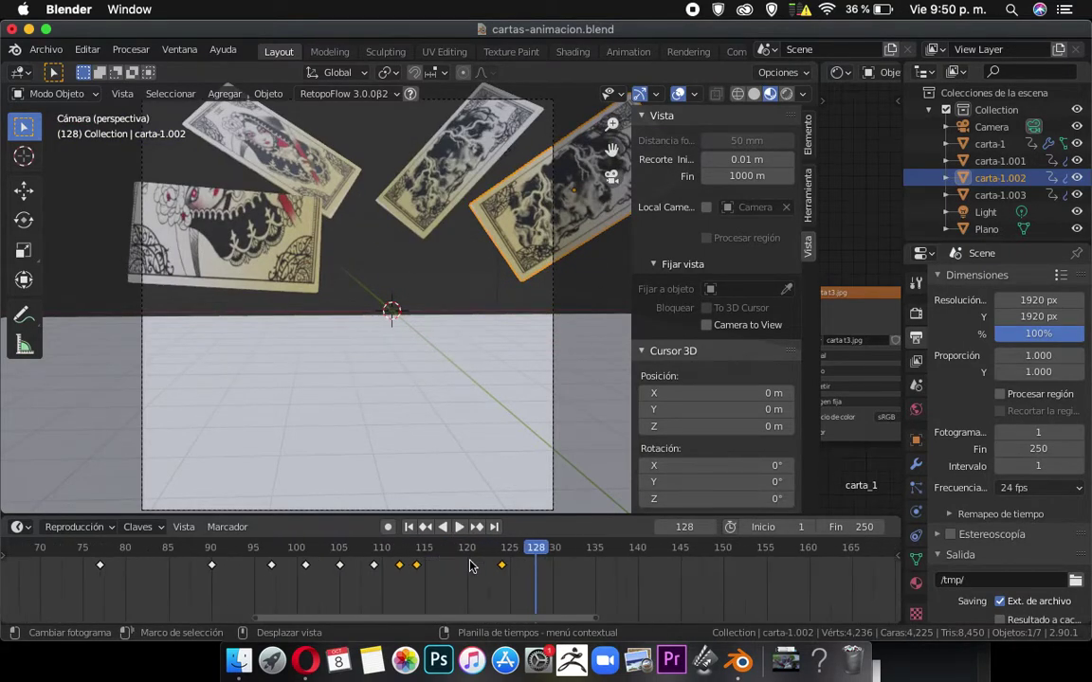
key("g")
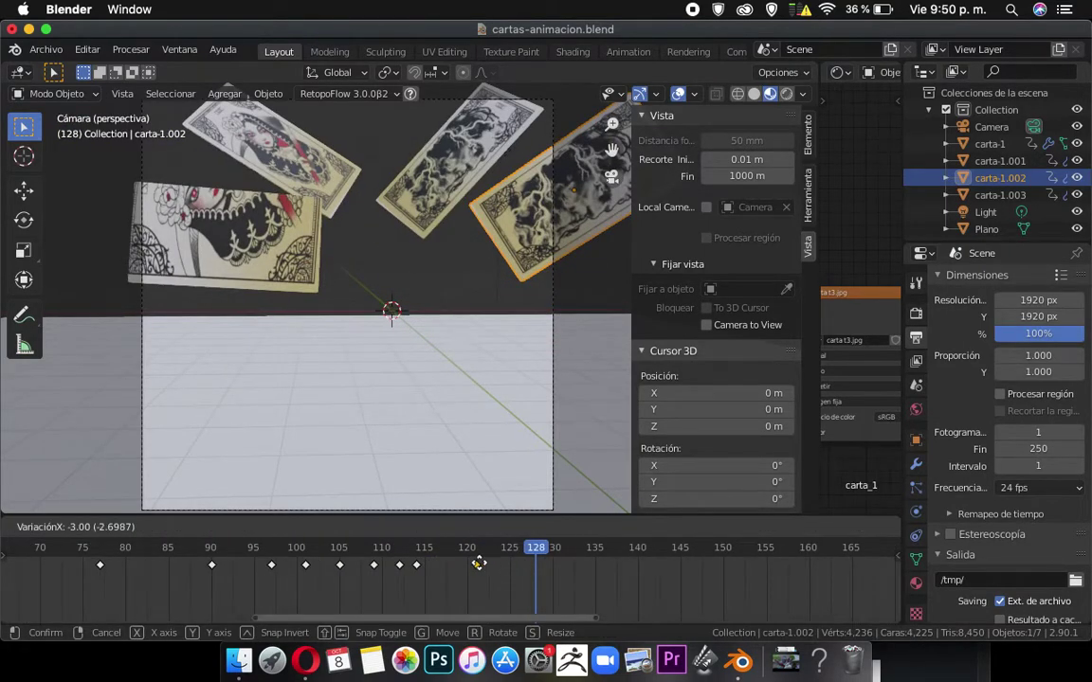
left_click(479, 563)
key("space")
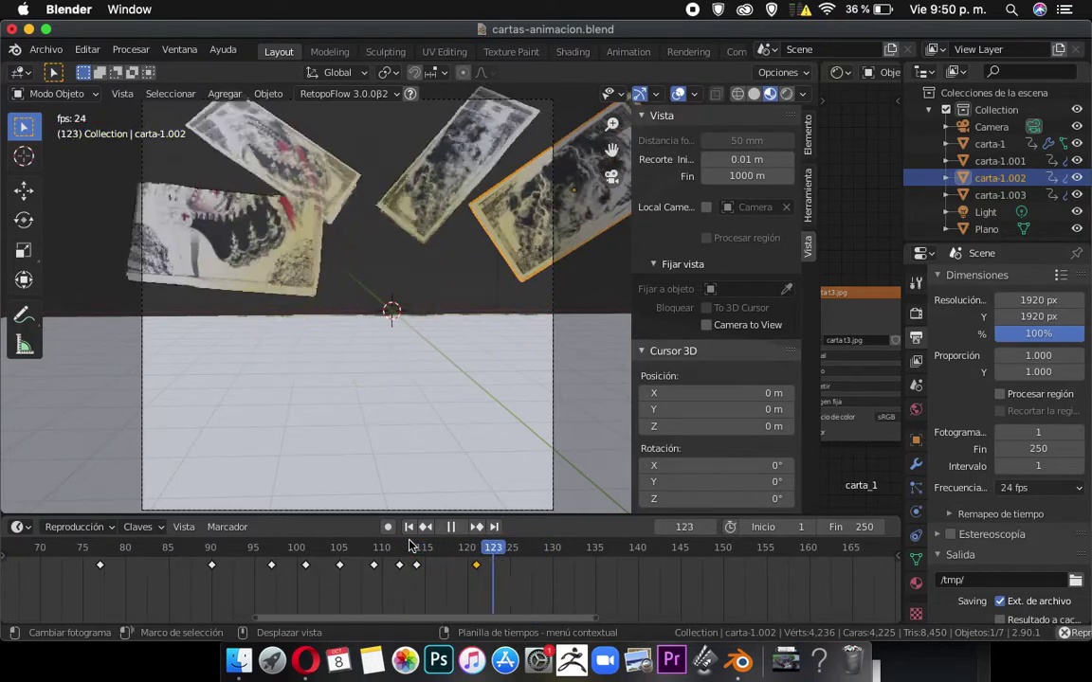
key("space")
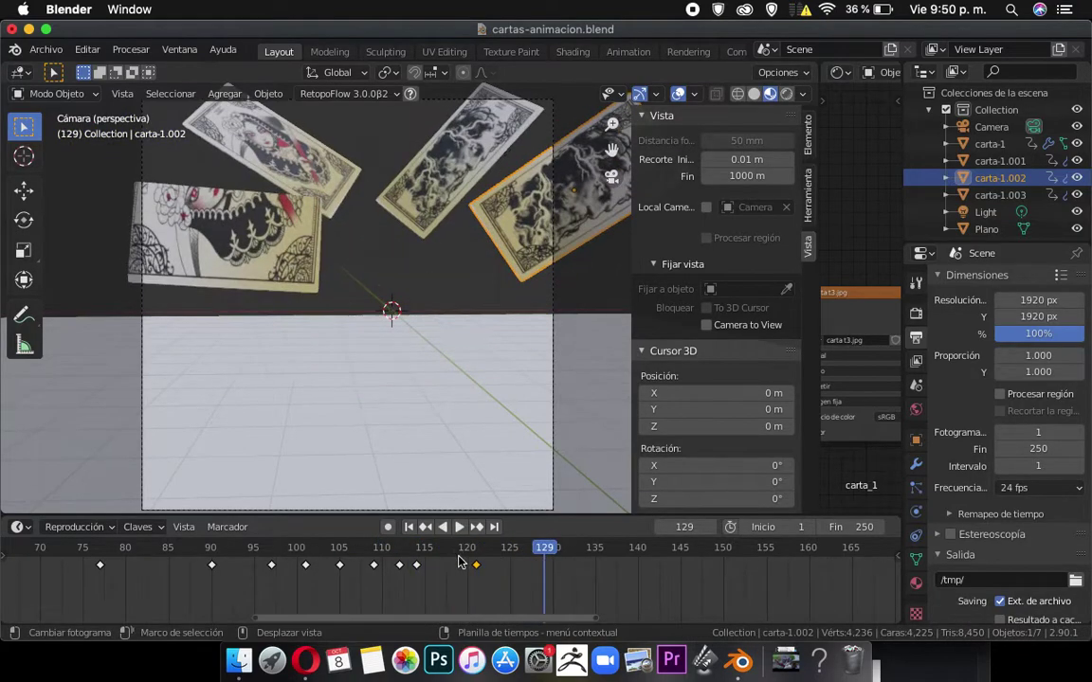
Try carta-1.002's scatter keyframe at frame 118, play the result, and undo the shift.
key("g")
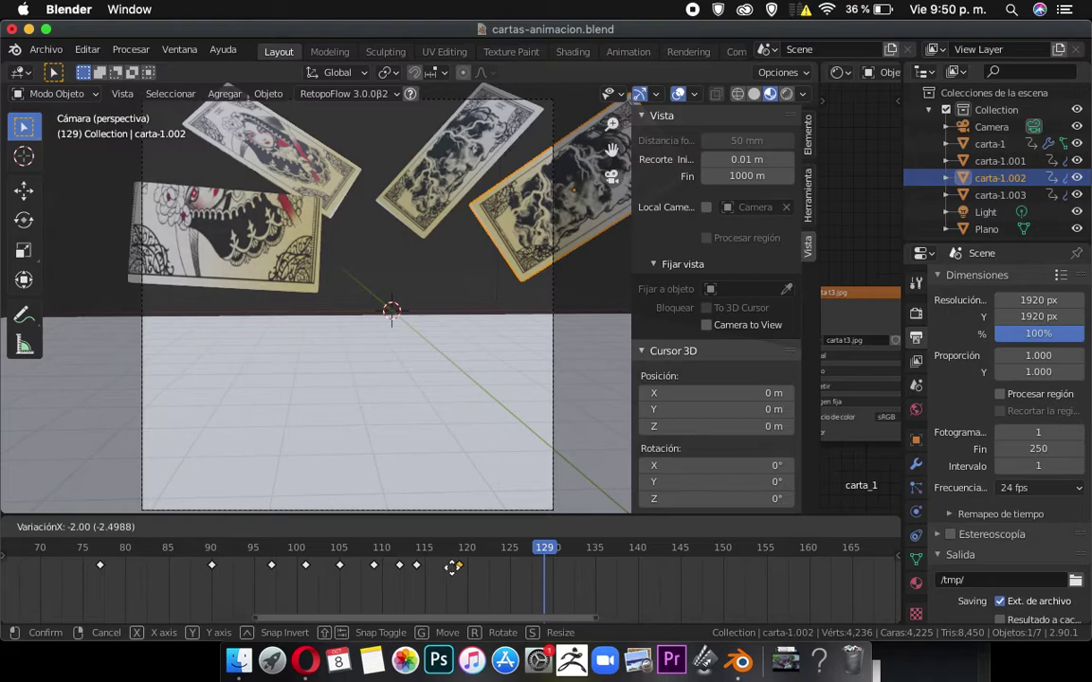
left_click(451, 565)
key("space")
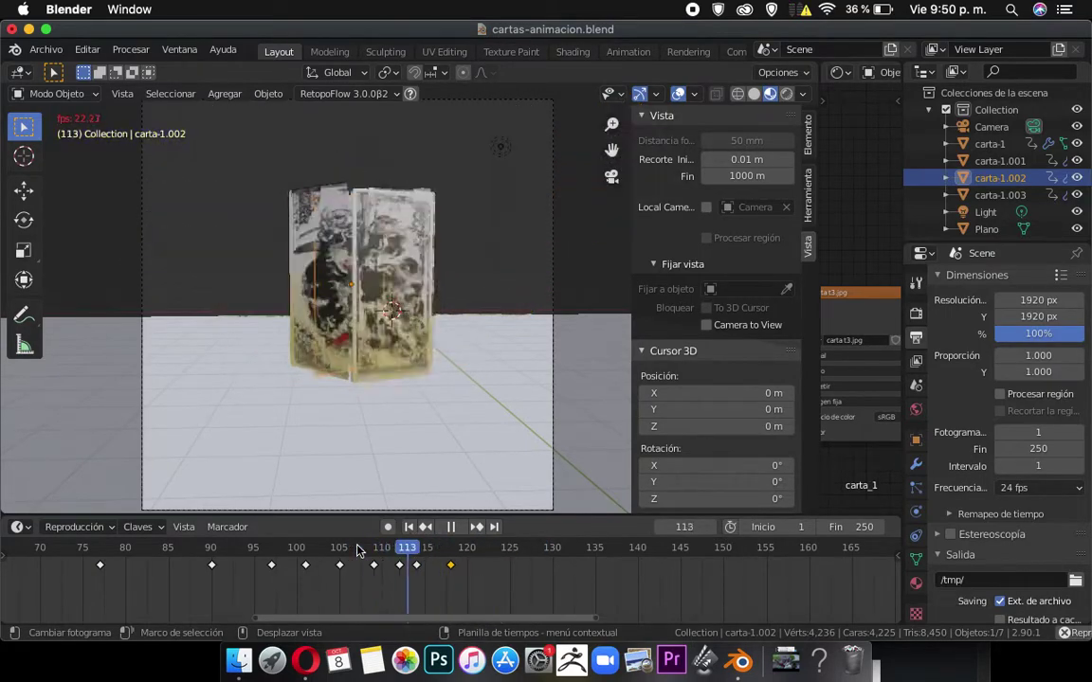
key("space")
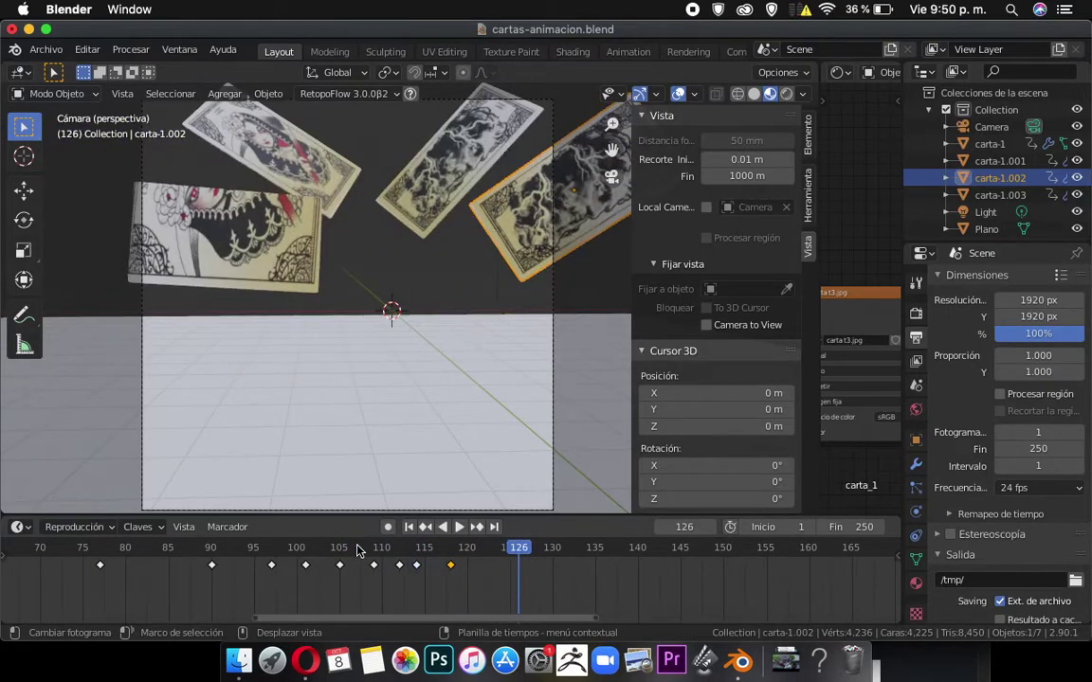
key("super+z")
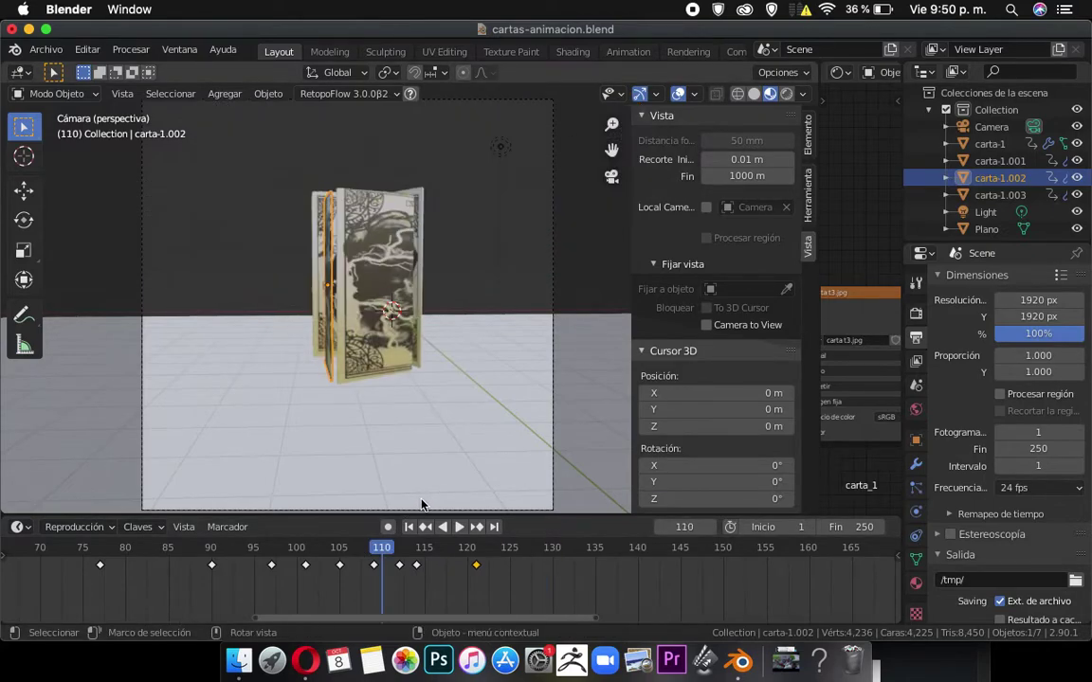
Compare the scatter keyframes and poses of carta-1 and carta-1.002 between frames 121 and 128.
left_click(477, 557)
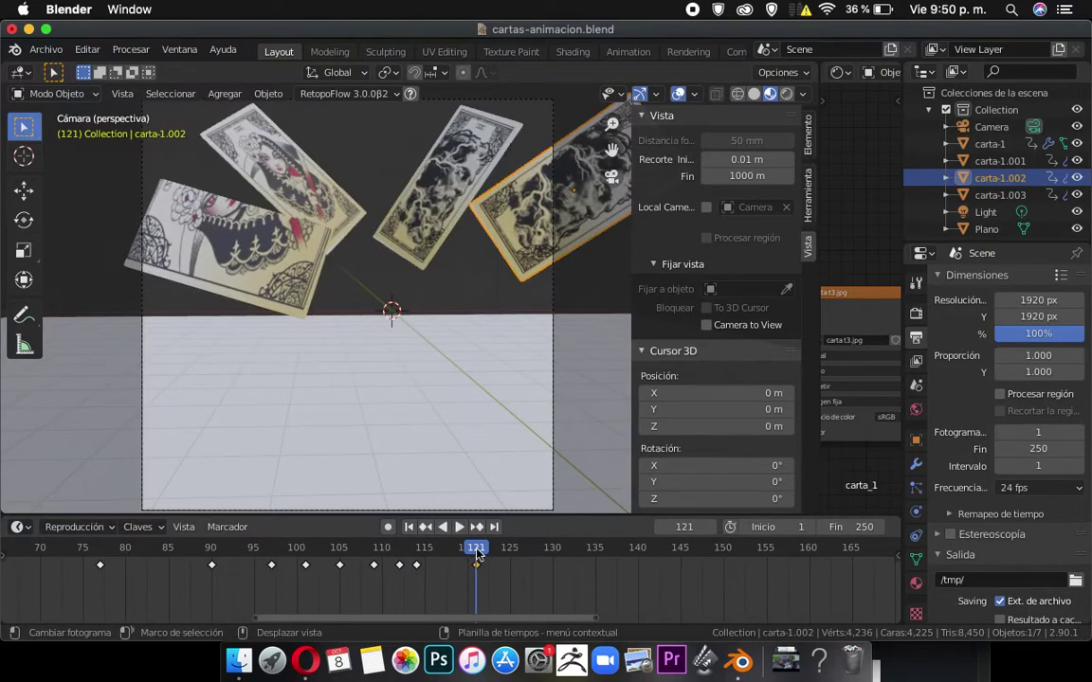
left_click(439, 187, "shift")
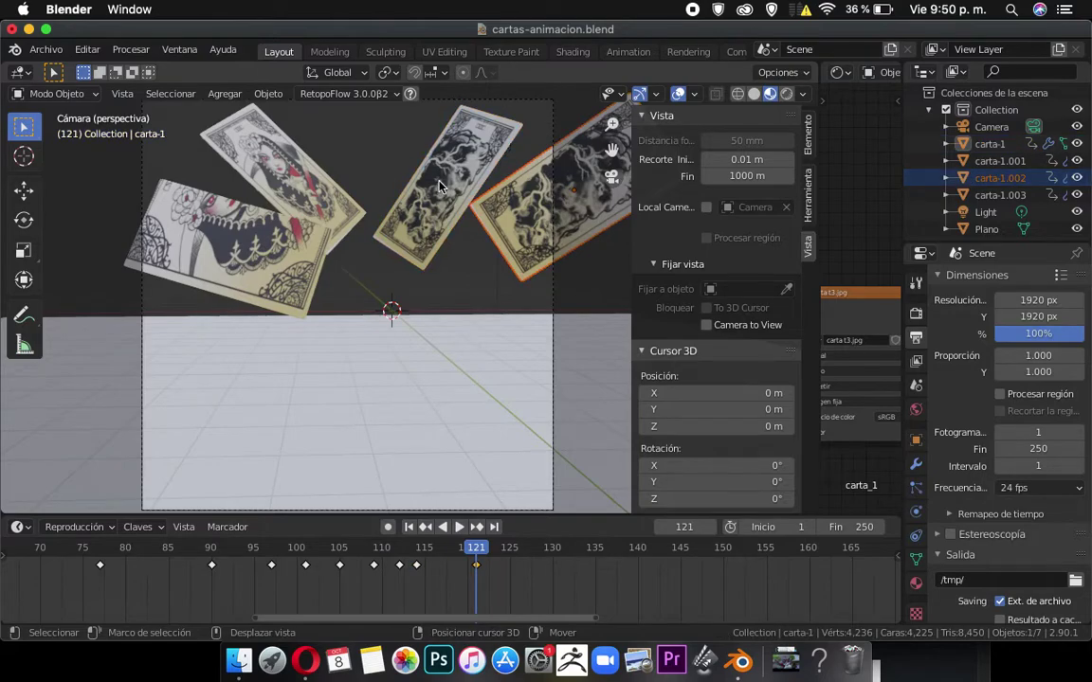
left_click(439, 187)
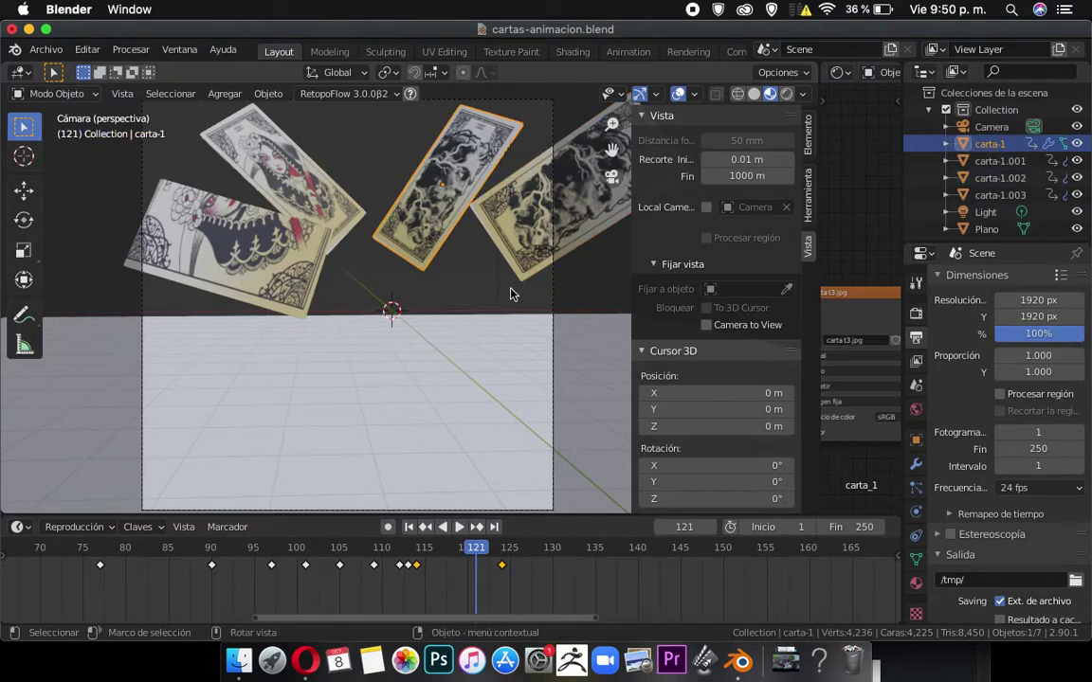
left_click(503, 251)
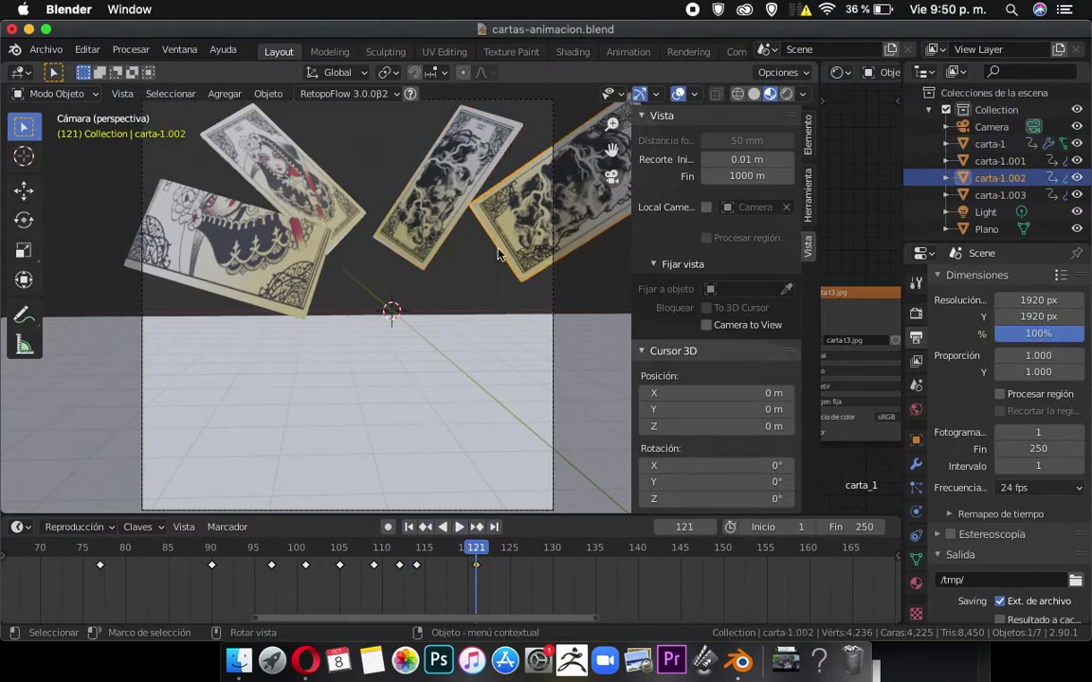
left_click(464, 266)
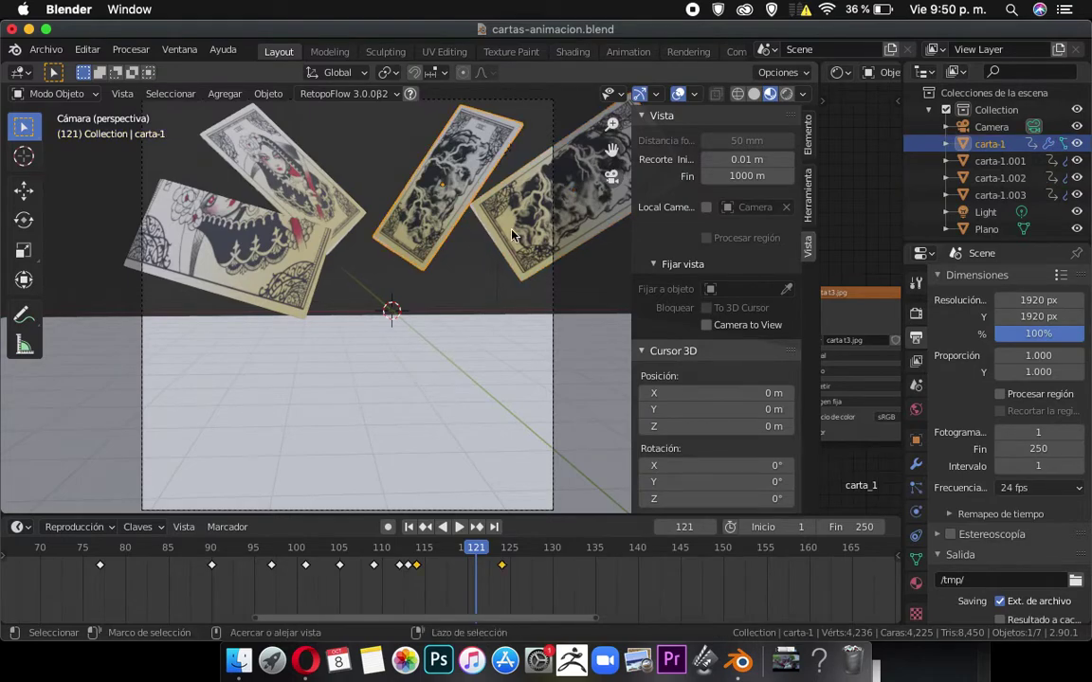
left_click(455, 264, "ctrl")
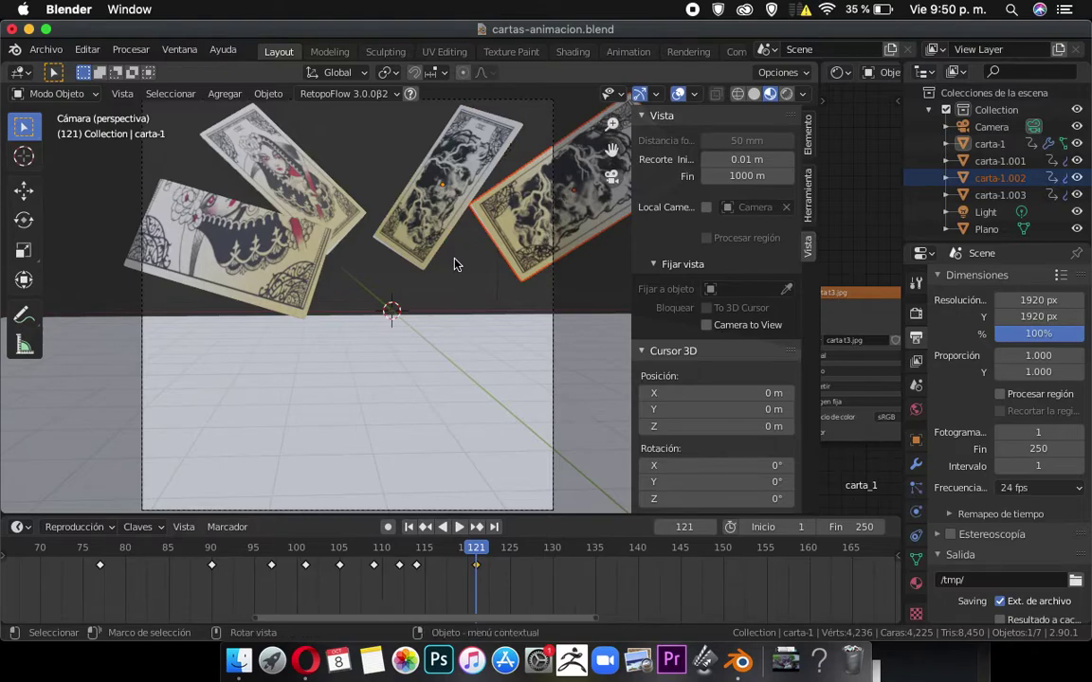
left_click(452, 202, "shift")
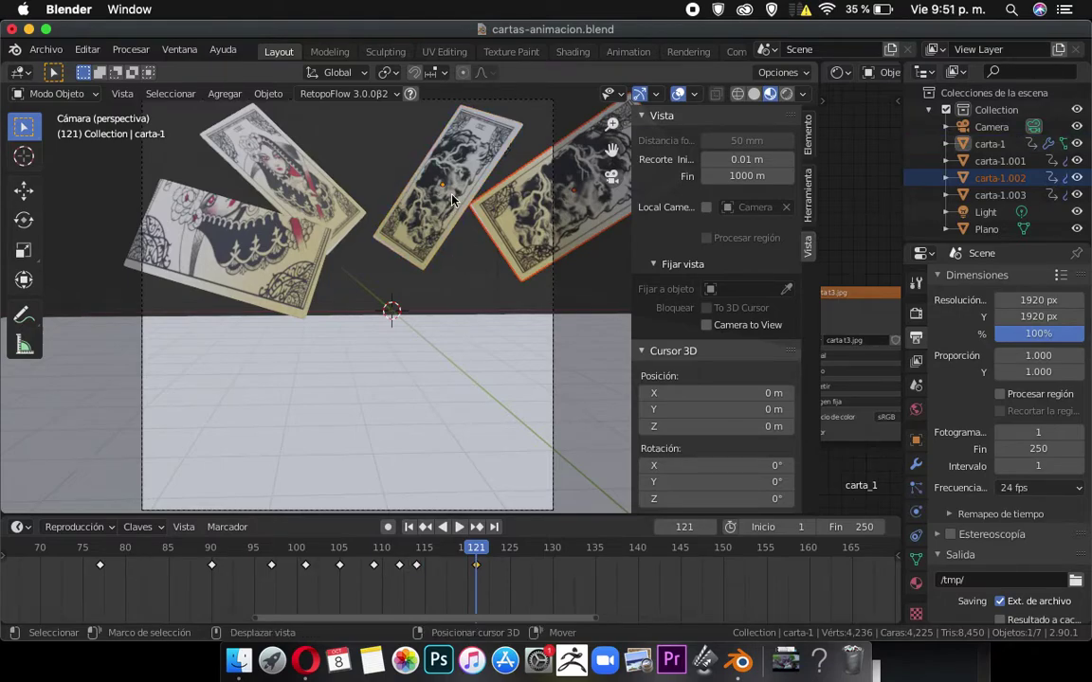
left_click(469, 266, "ctrl")
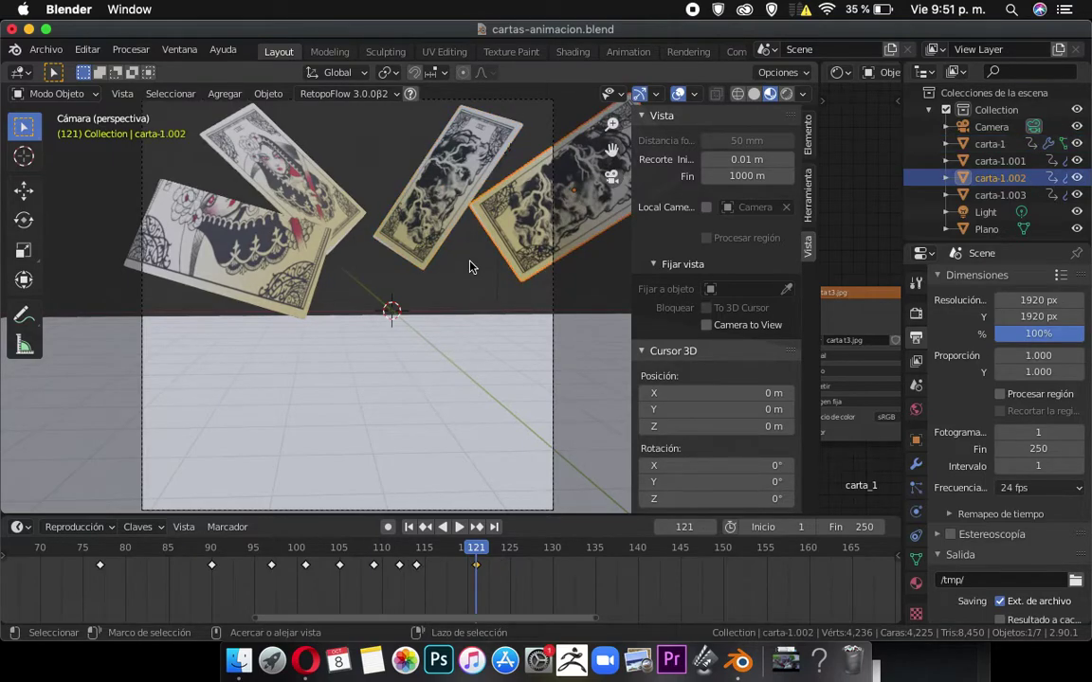
scroll(469, 266, "down", 7, "alt")
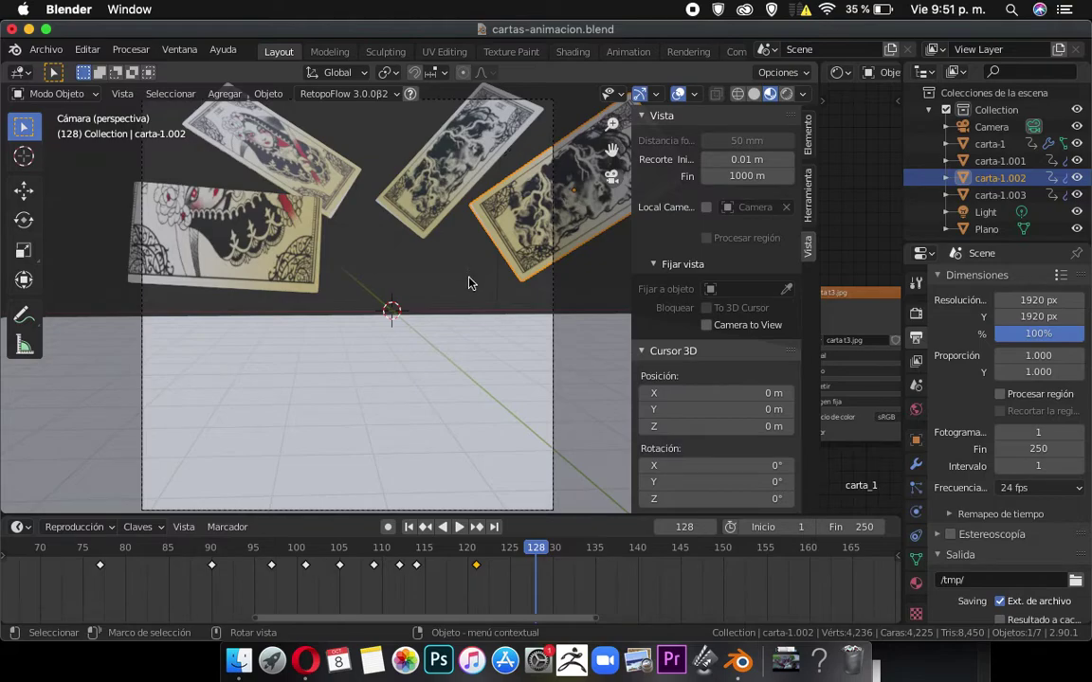
left_click(441, 188)
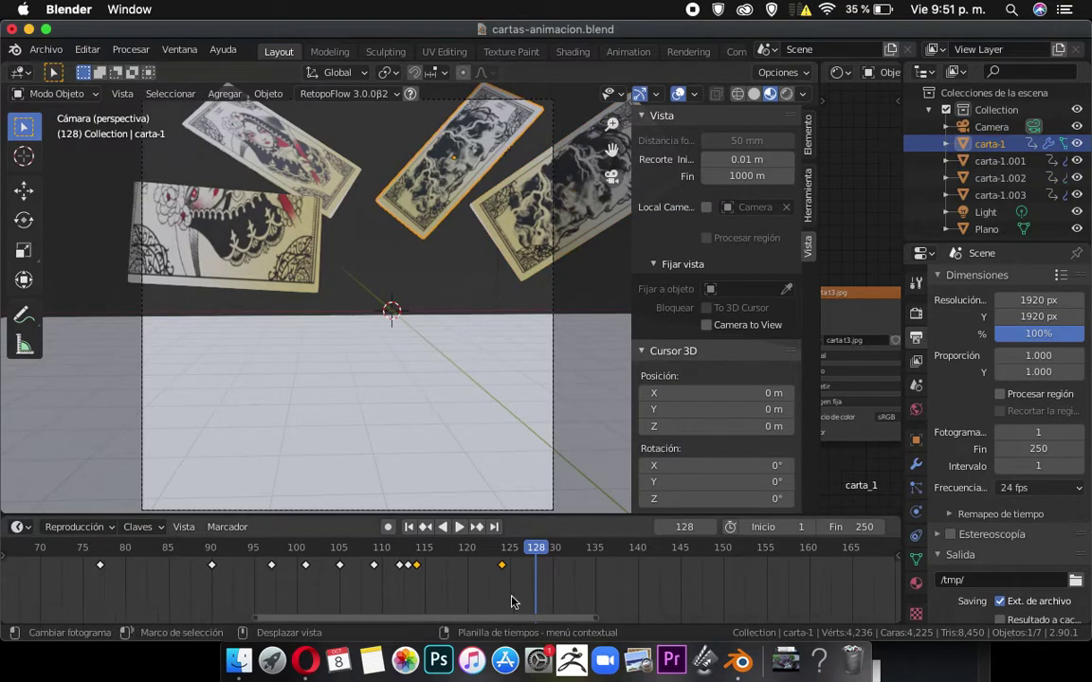
key("space")
left_click_drag(501, 548, 511, 551)
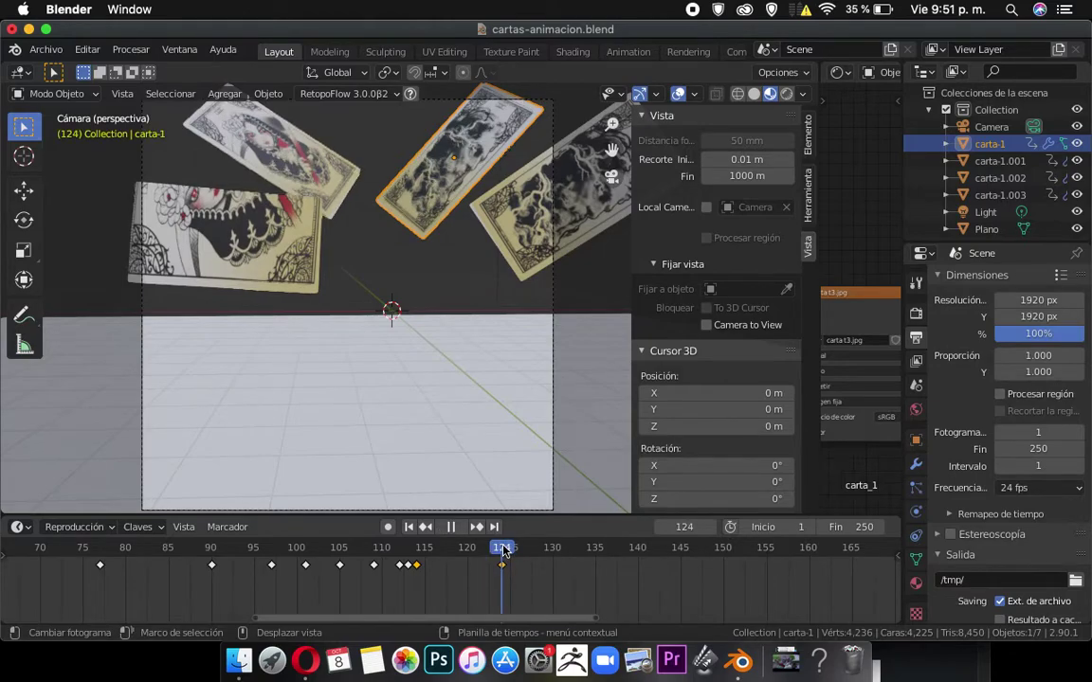
key("space")
key("ctrl+z")
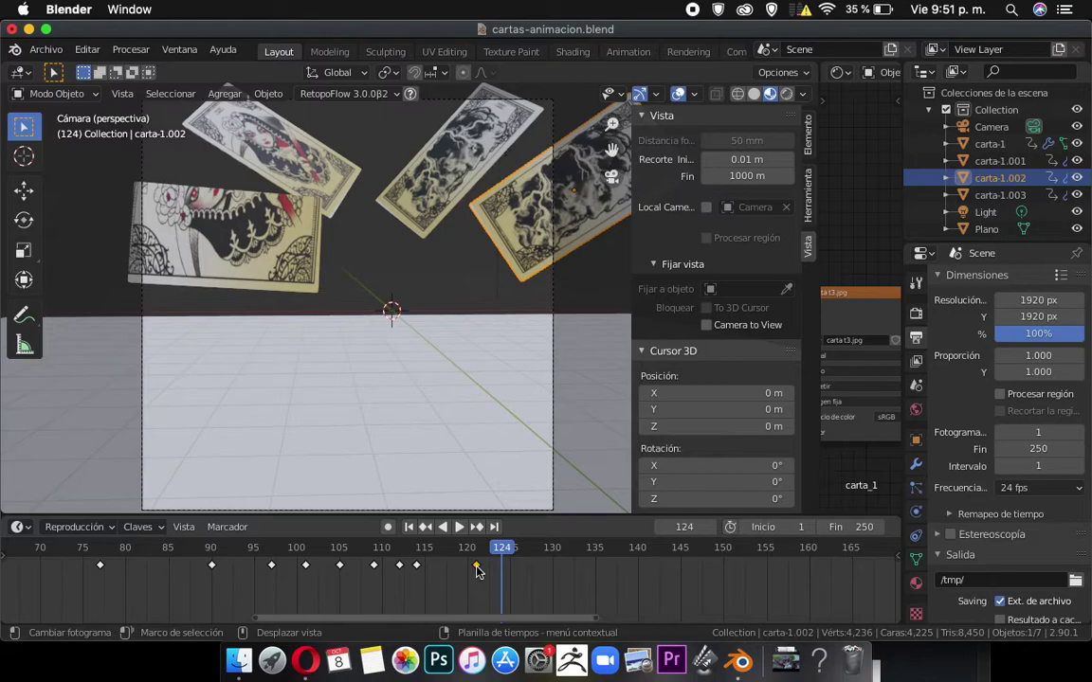
Replay the scatter through the camera from around frame 115 and stop at frame 121.
left_click(428, 555)
key("space")
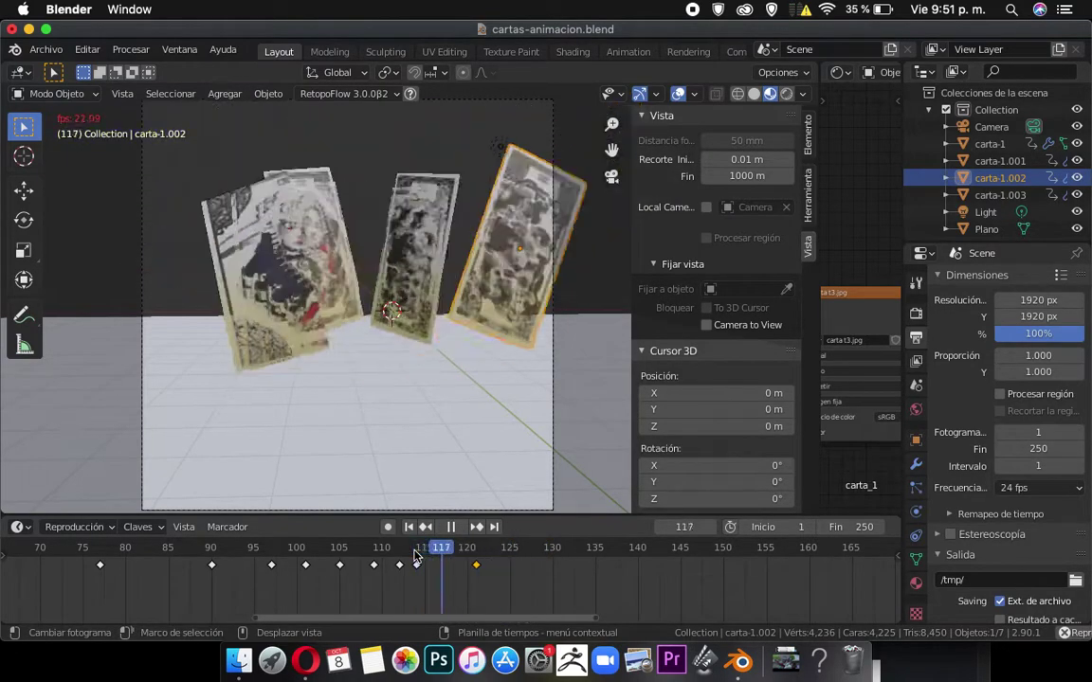
key("space")
left_click(475, 549)
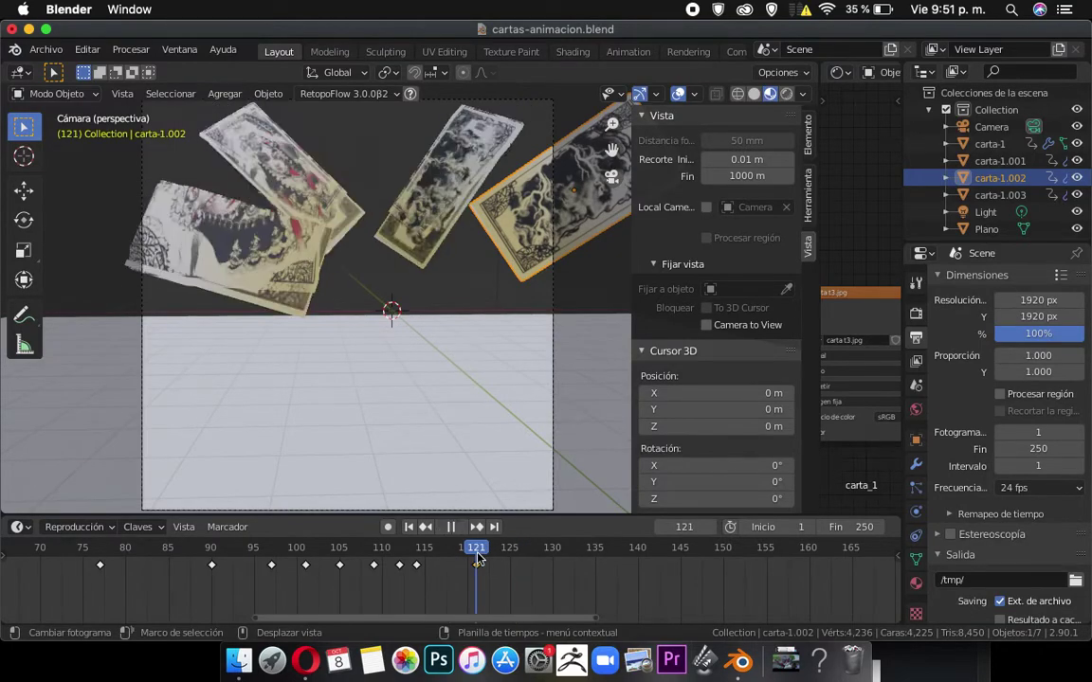
Move the scatter keyframes of carta-1, carta-1.001 and carta-1.003 to frame 121 and replay the scatter.
left_click(447, 234)
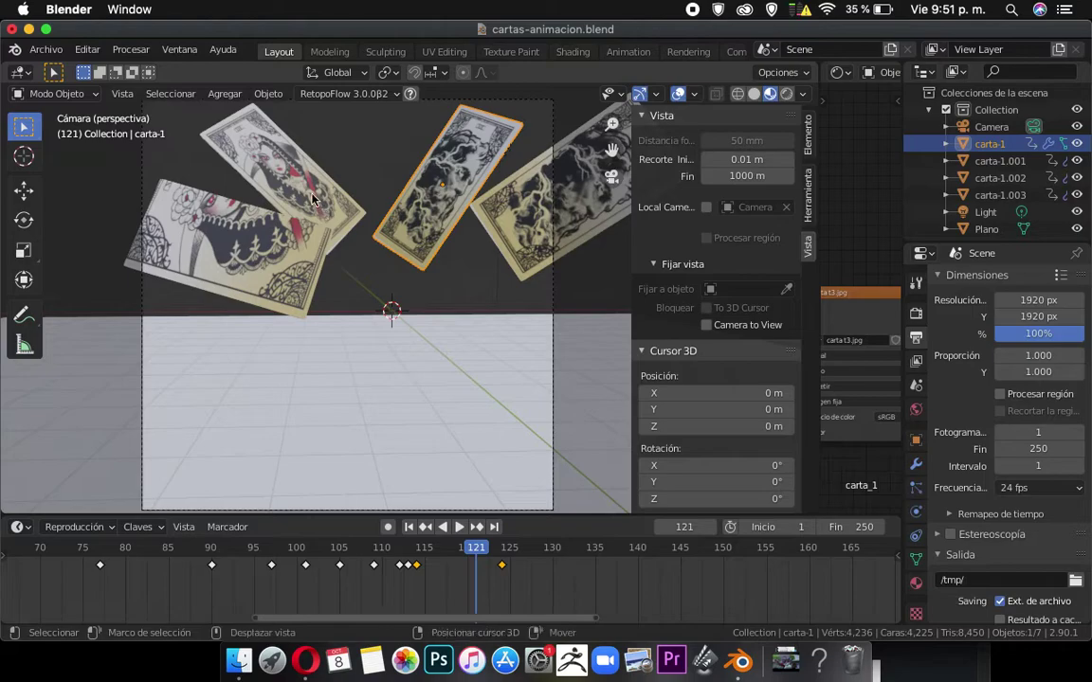
left_click(263, 224, "shift")
left_click(264, 224, "shift")
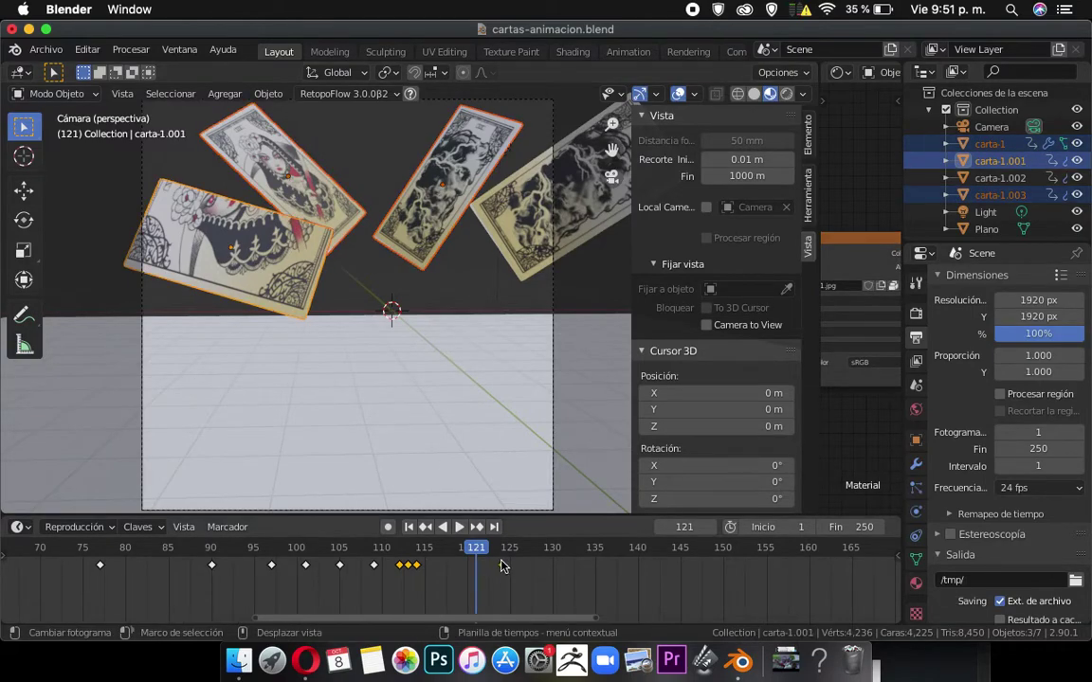
left_click_drag(503, 567, 477, 565)
left_click(415, 549)
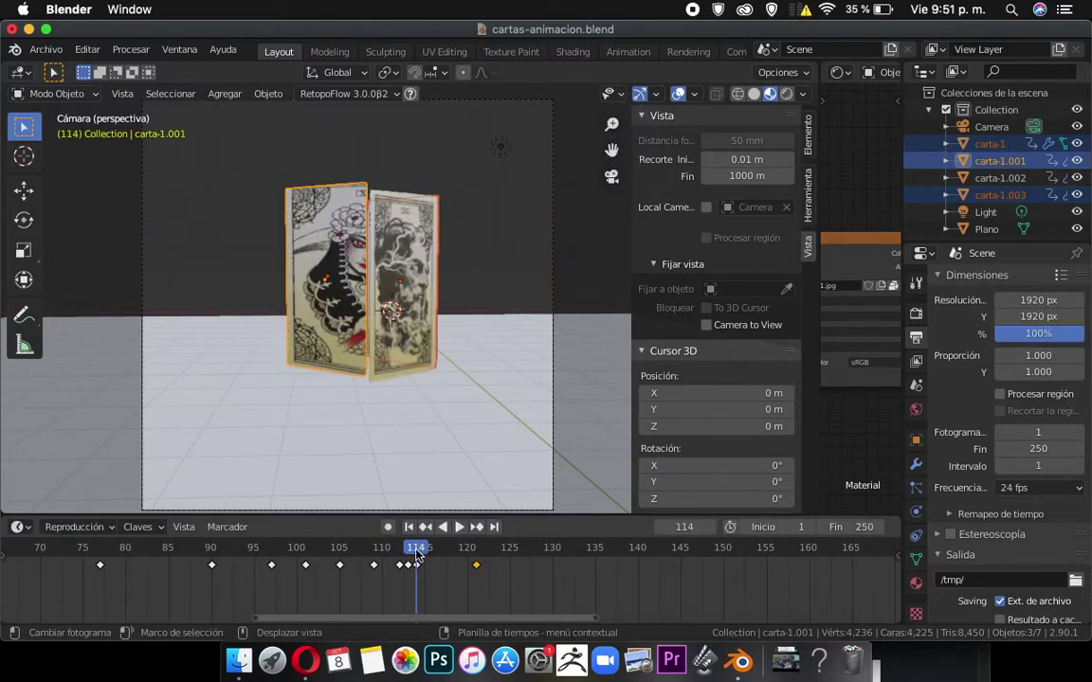
key("space")
left_click(405, 549)
left_click(404, 549)
left_click(403, 549)
key("space")
Try the scatter keyframes of carta-1, carta-1.001 and carta-1.003 at frame 119 and replay the spin and scatter.
left_click_drag(477, 565, 459, 565)
left_click(405, 549)
key("space")
left_click(404, 549)
left_click(405, 550)
left_click(405, 550)
left_click(405, 549)
left_click(404, 550)
left_click(379, 550)
key("space")
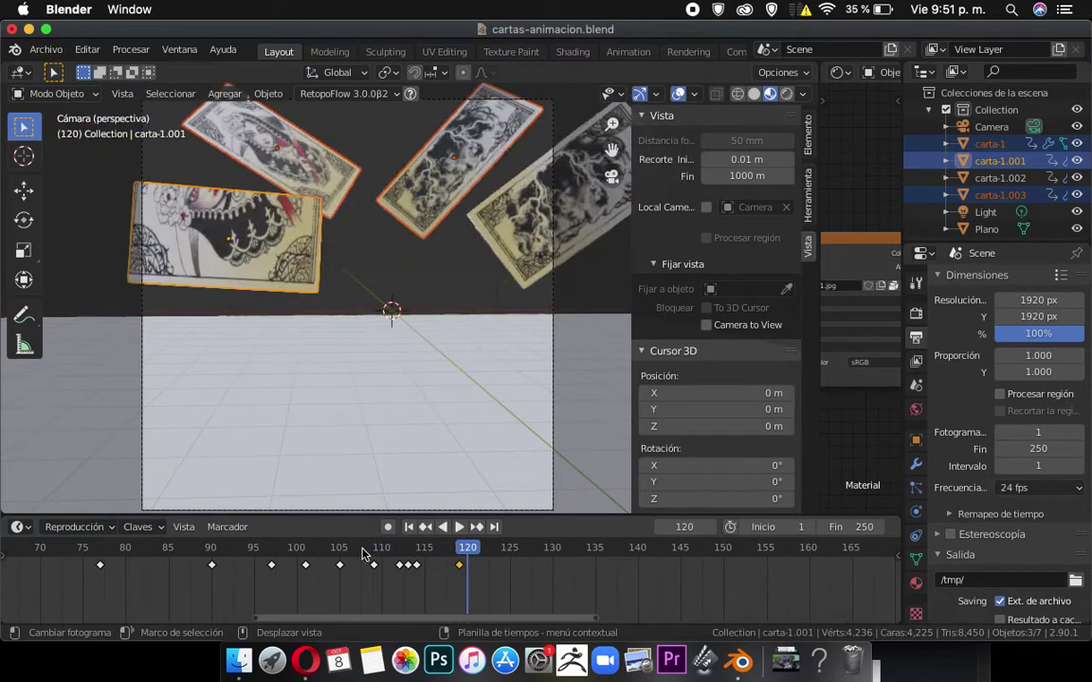
left_click(205, 549)
key("space")
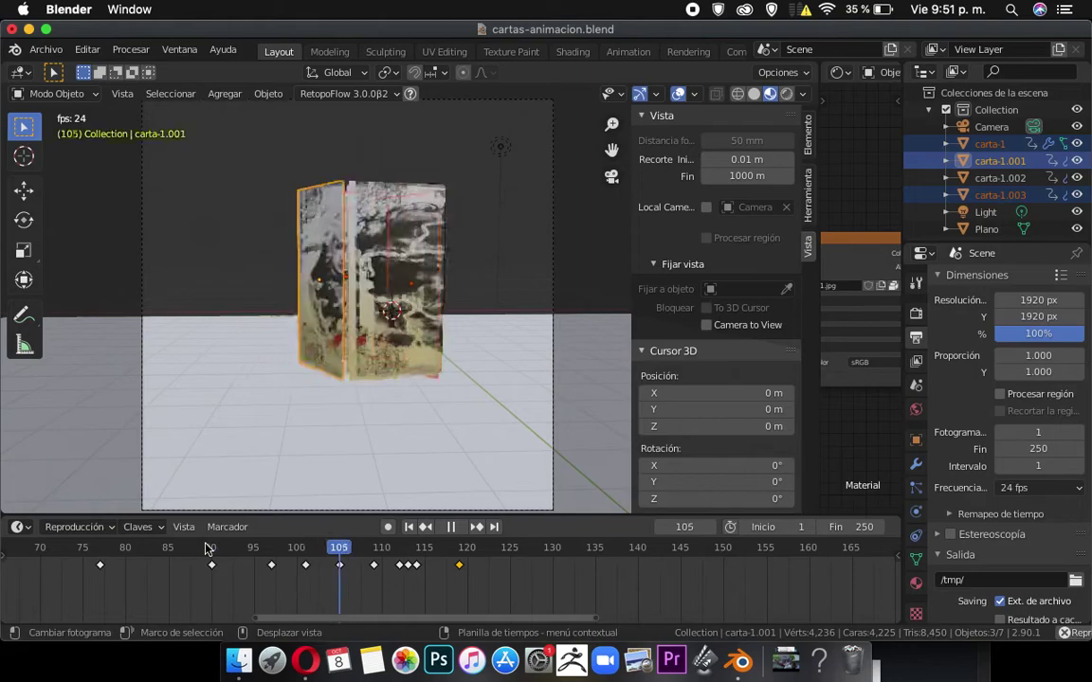
left_click(209, 548)
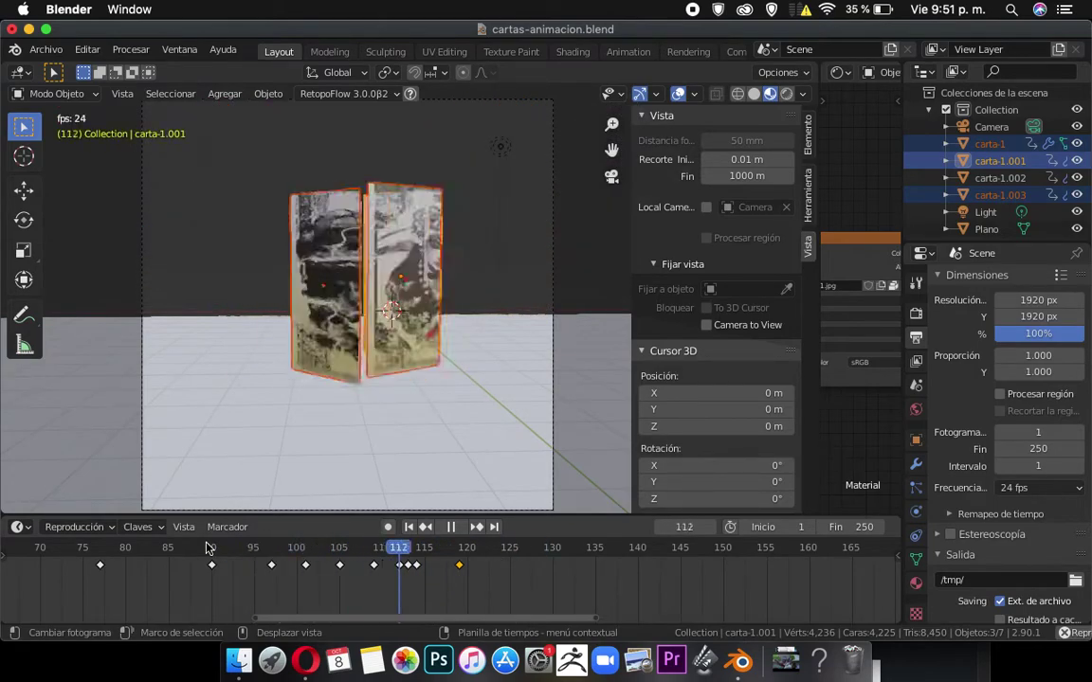
key("space")
Try the same three cards' scatter keyframes at frame 116 and replay the scatter from around frame 108.
left_click(416, 565)
key("shift+d")
left_click(437, 571)
left_click(361, 548)
key("space")
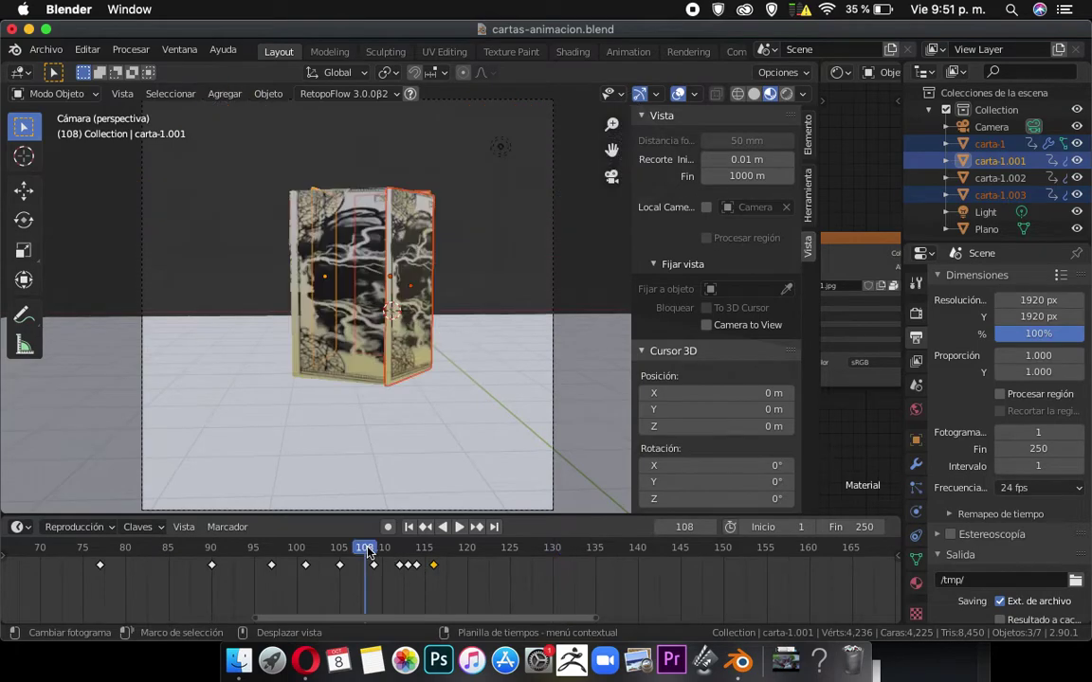
left_click(370, 549)
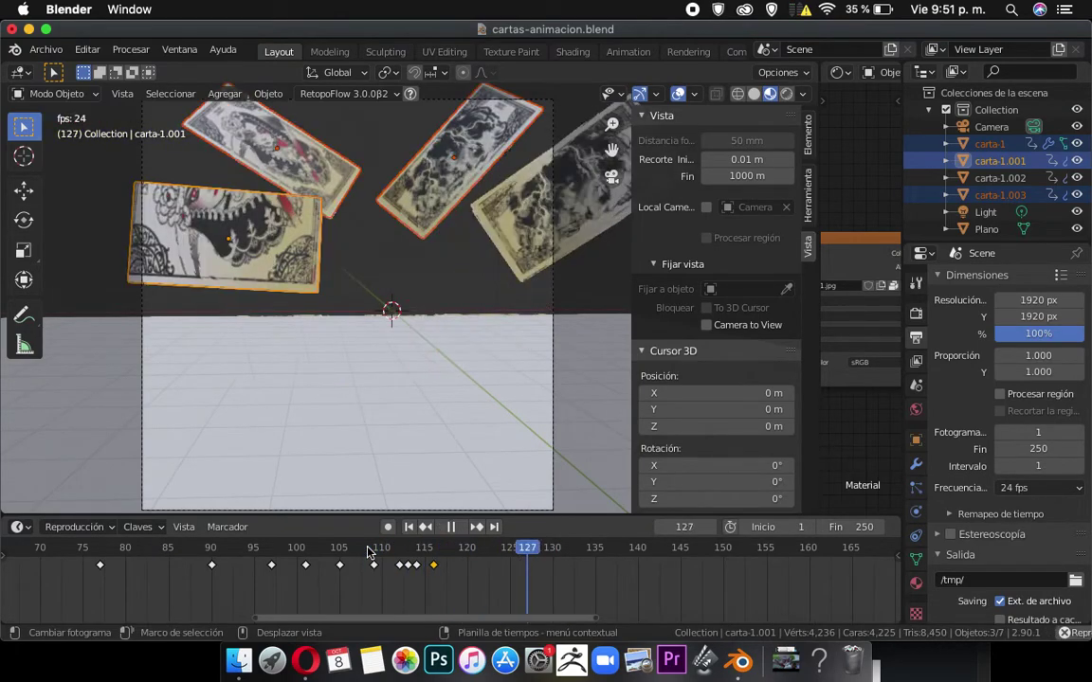
left_click(370, 549)
left_click(370, 549)
left_click(370, 550)
left_click(369, 550)
left_click(369, 550)
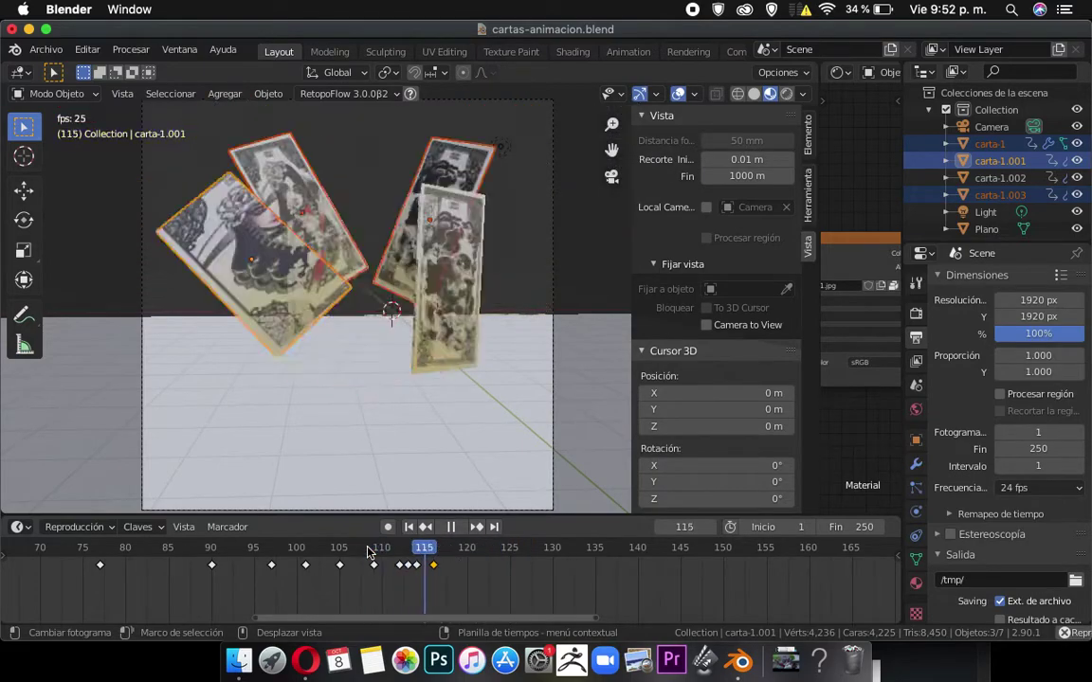
left_click(369, 550)
left_click(369, 550)
key("space")
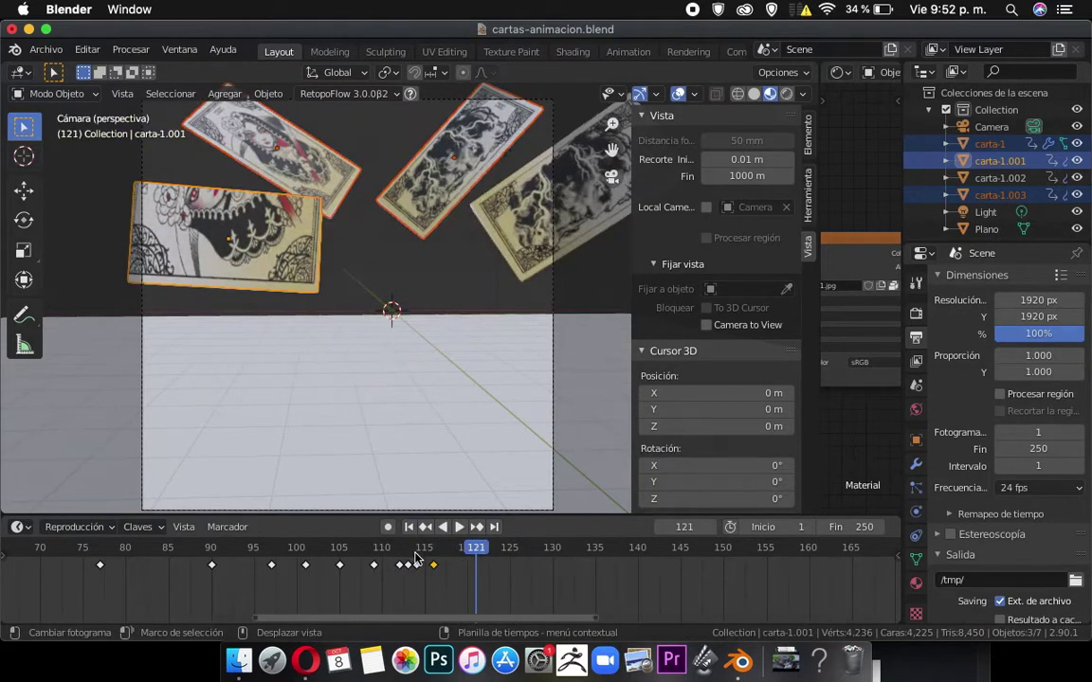
Set the scatter keyframes of carta-1, carta-1.001 and carta-1.003 to frame 117 and play the result.
scroll(445, 573, "up", 4)
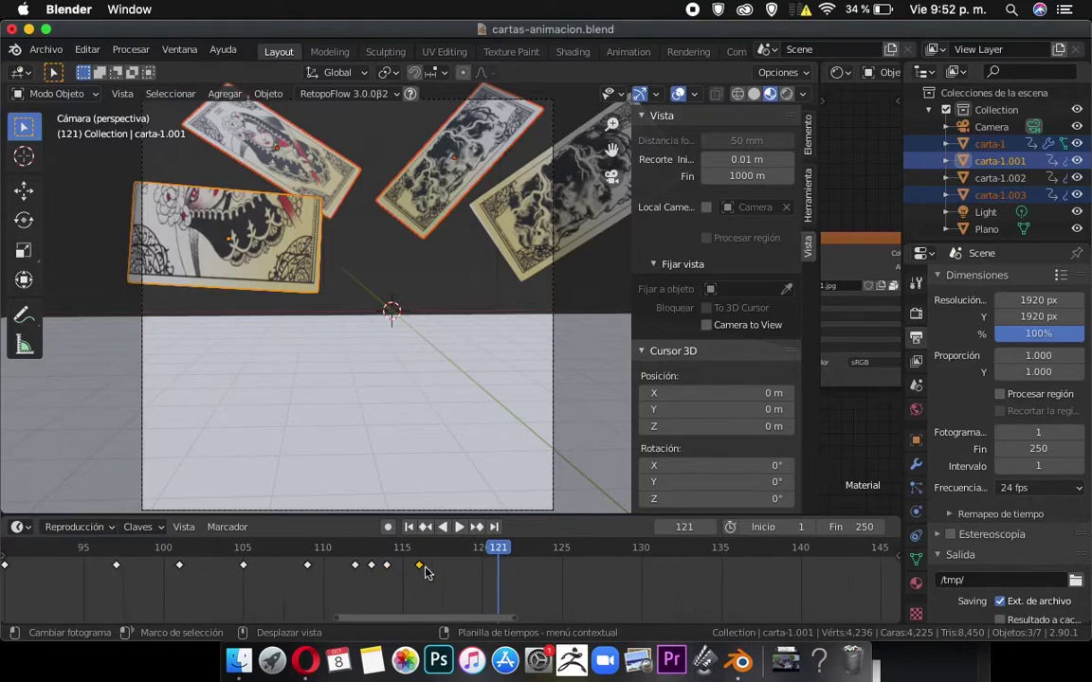
key("g")
left_click(441, 574)
left_click(357, 557)
key("space")
Play the spin and scatter repeatedly through the camera, starting from around frames 93 and 103.
left_click(189, 559)
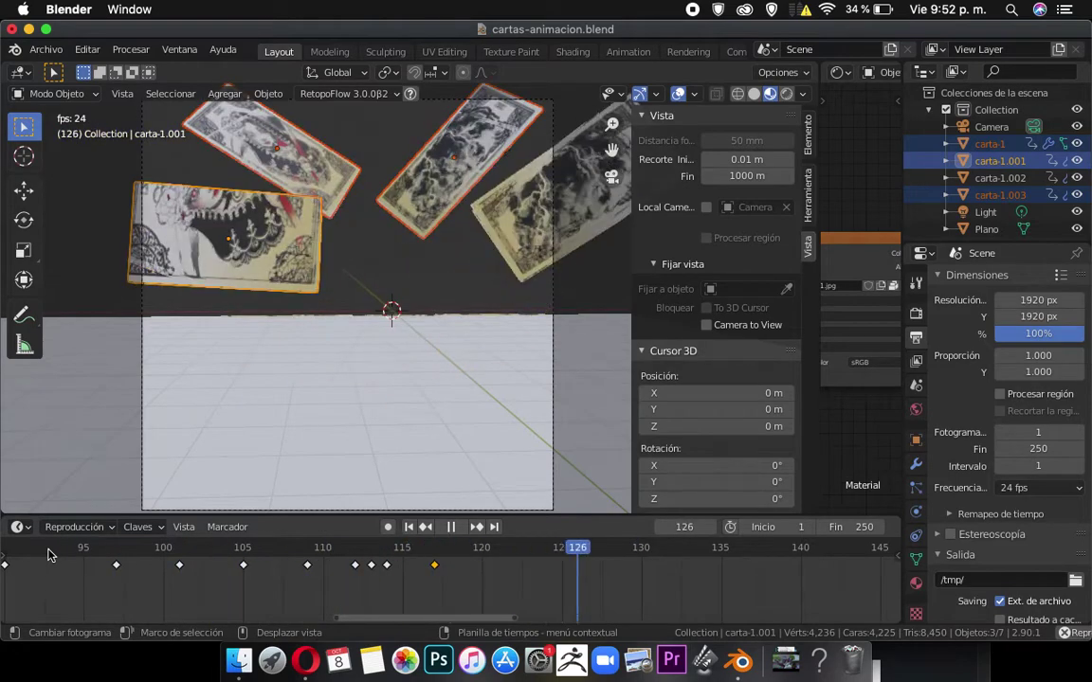
left_click(52, 554)
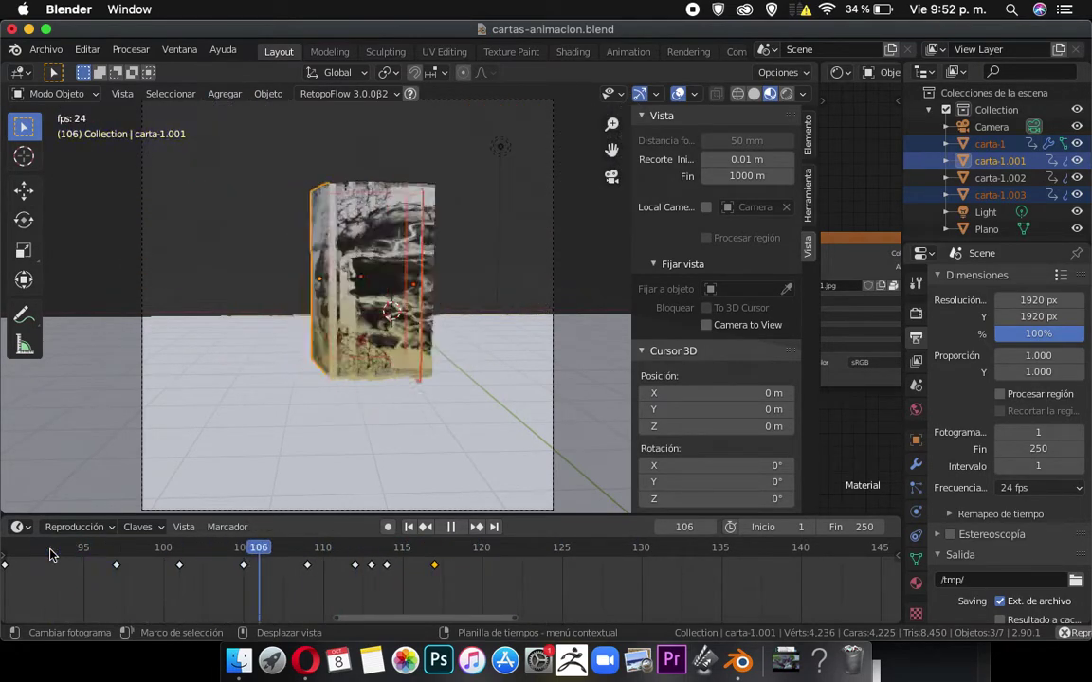
left_click(53, 554)
left_click(53, 554)
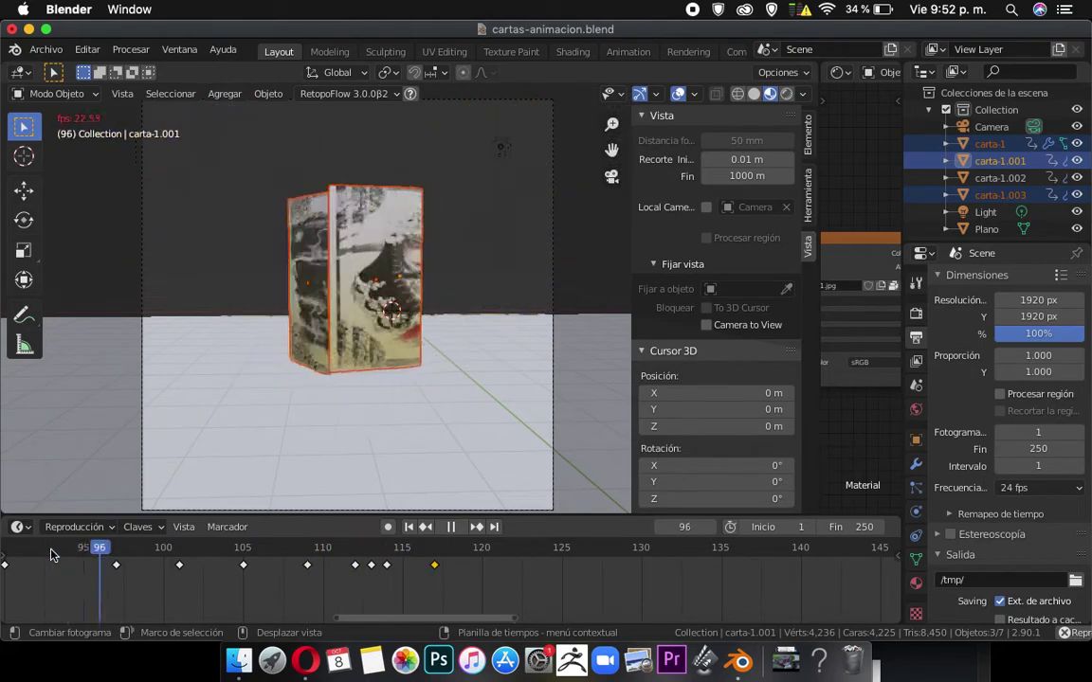
left_click(52, 554)
left_click(53, 554)
left_click(52, 554)
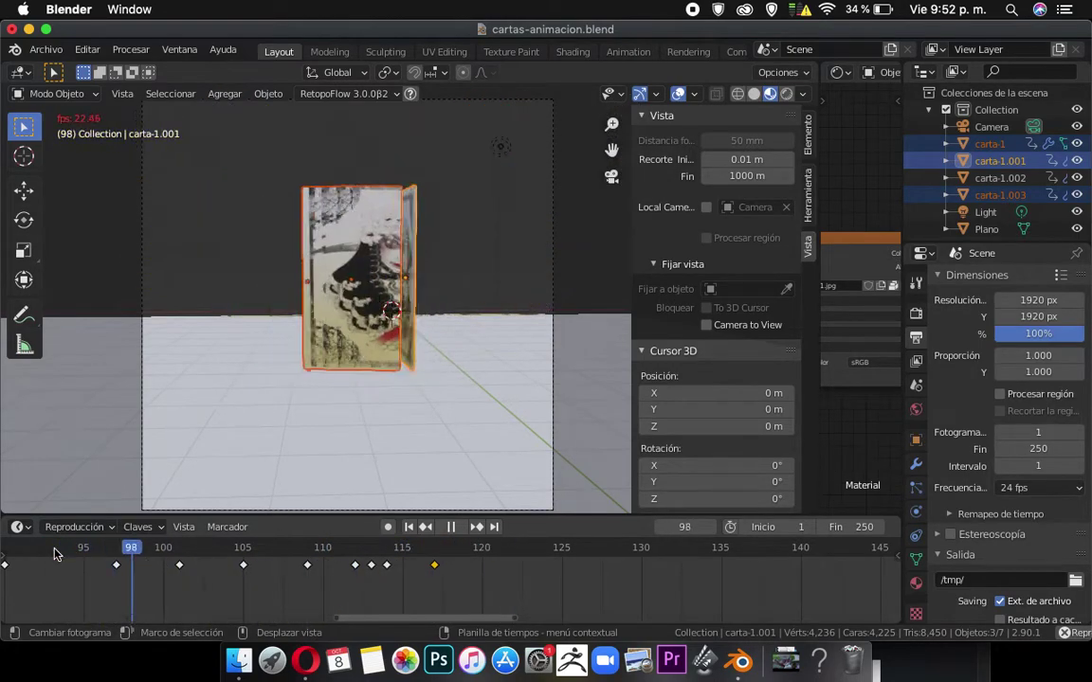
left_click(52, 555)
left_click(54, 554)
left_click(54, 554)
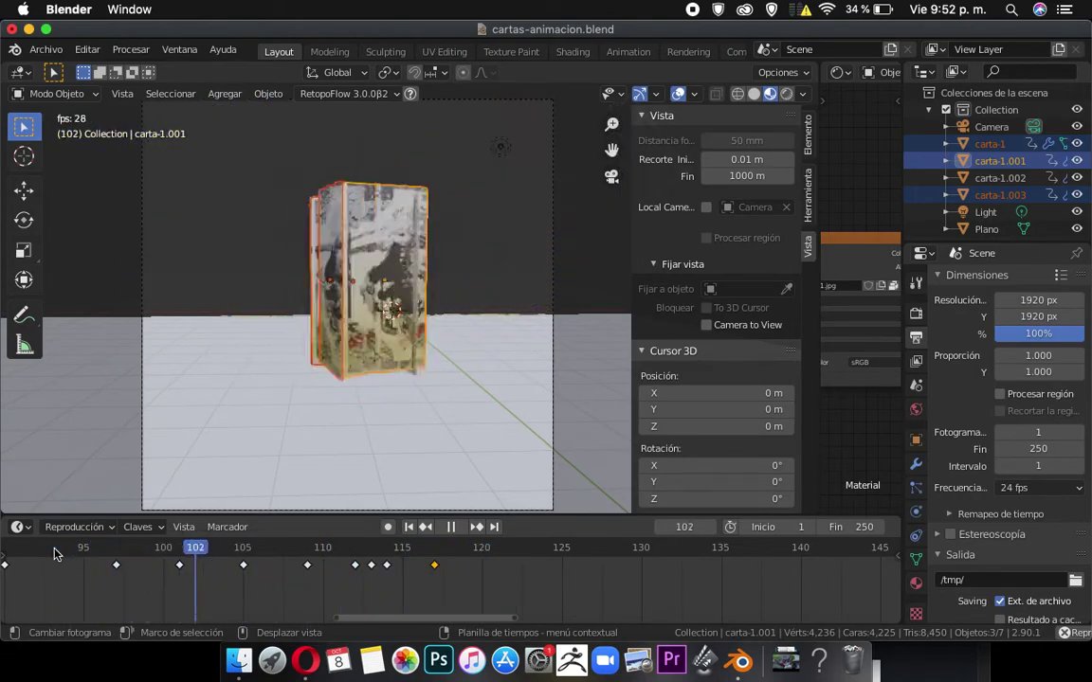
left_click(54, 554)
left_click(55, 555)
left_click(57, 554)
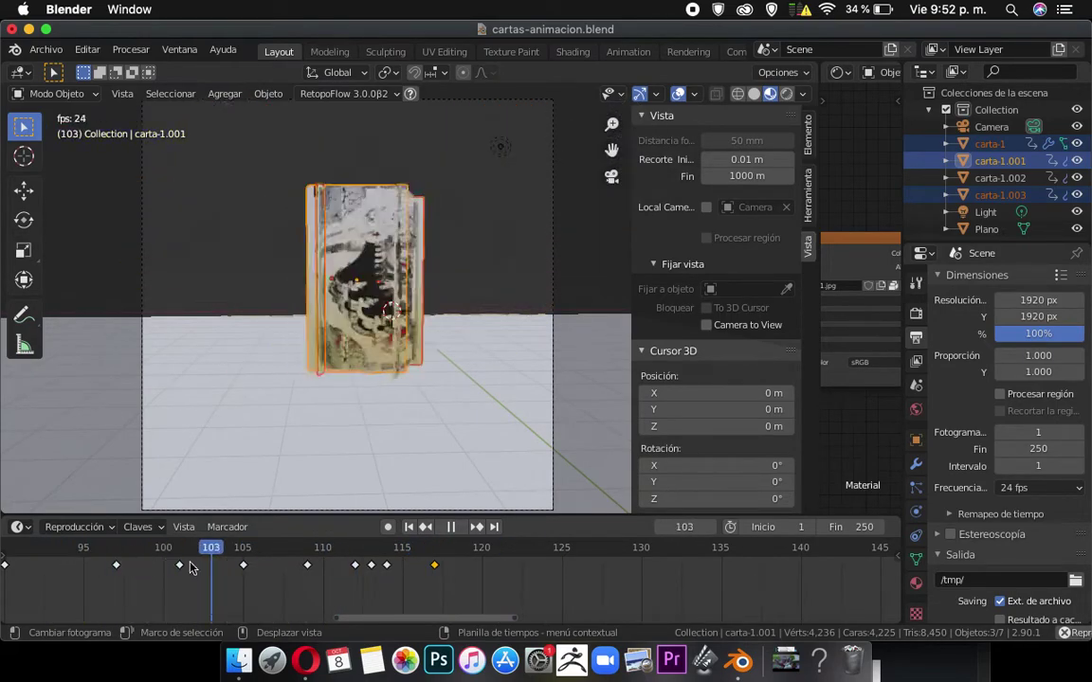
key("space")
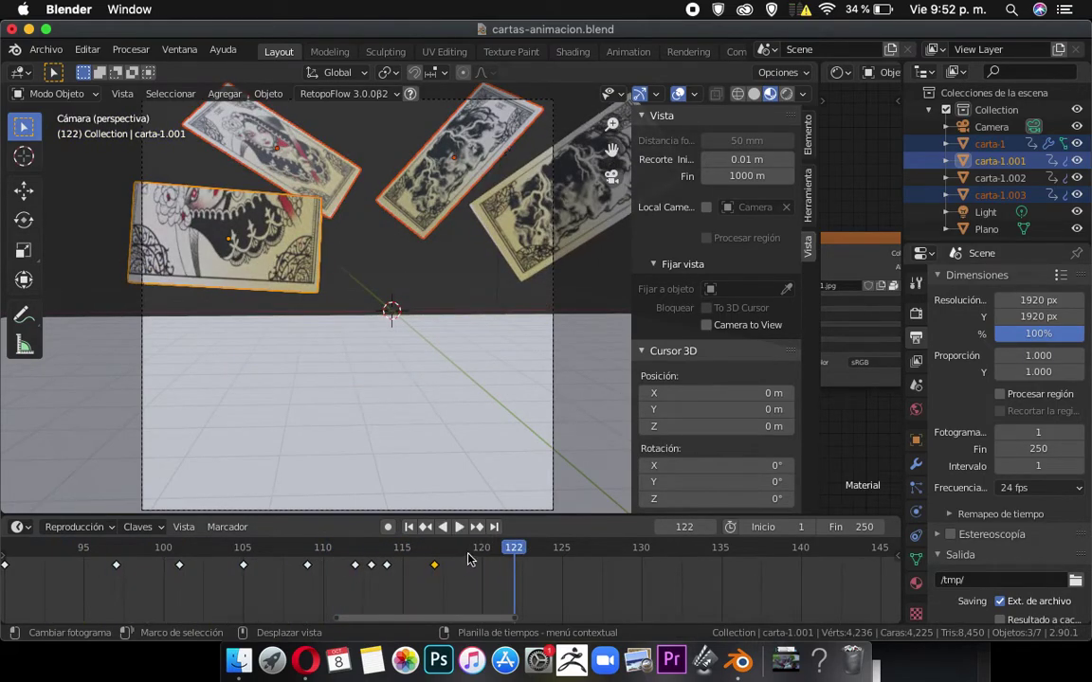
left_click(219, 555)
key("space")
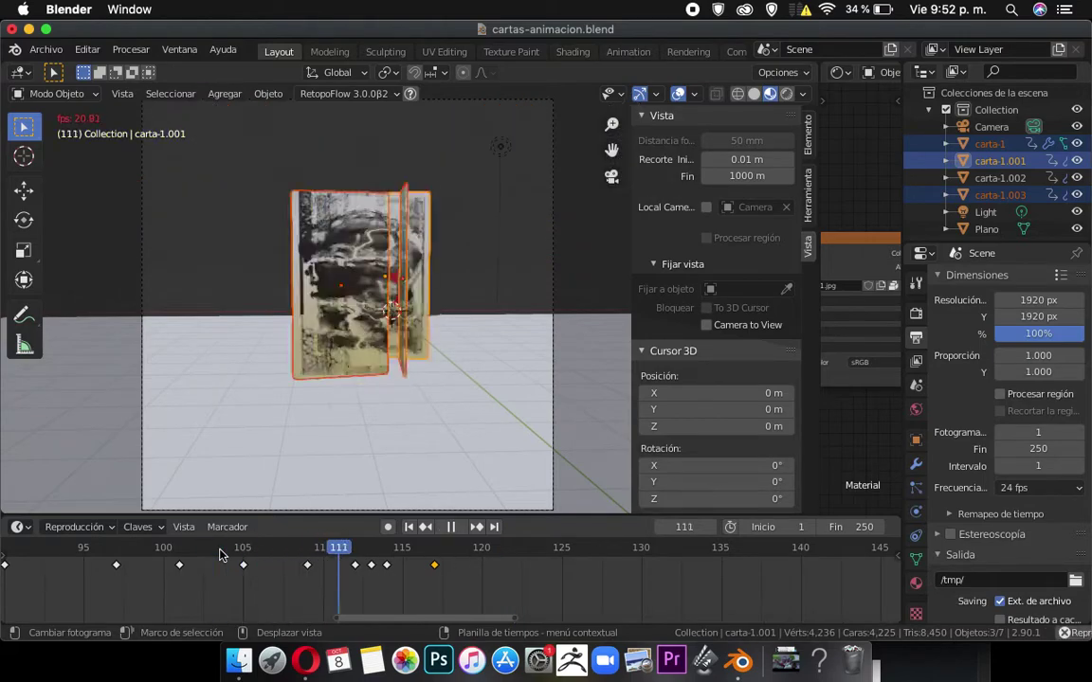
key("space")
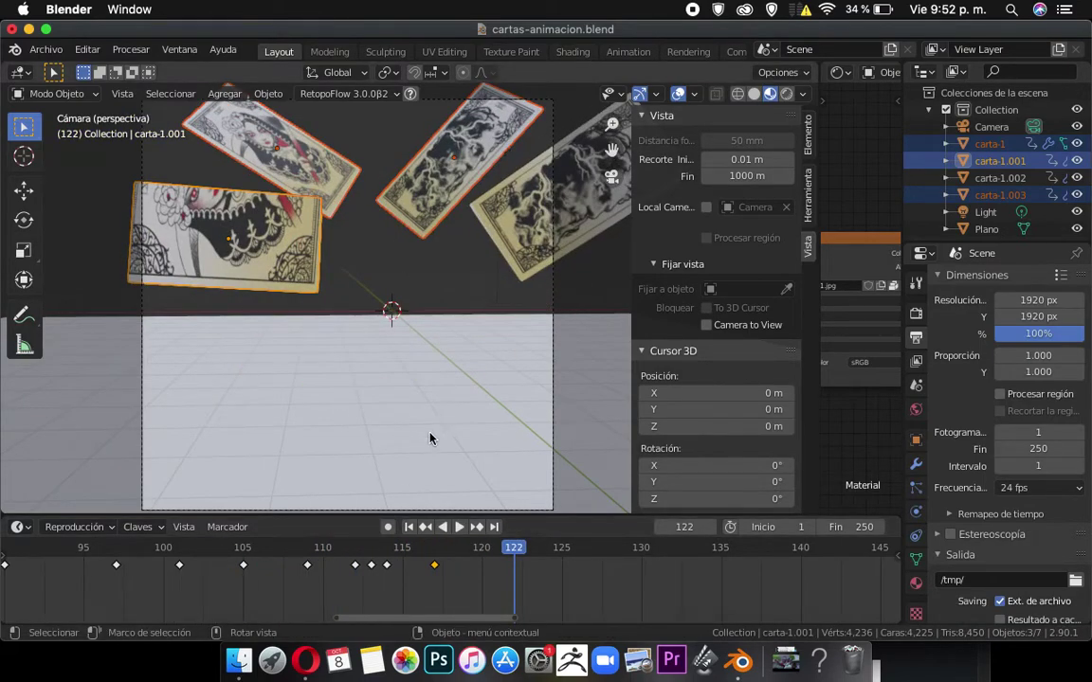
Move carta-1.002's scatter keyframe to frame 117, matching the other three cards, and play the result.
left_click(538, 232)
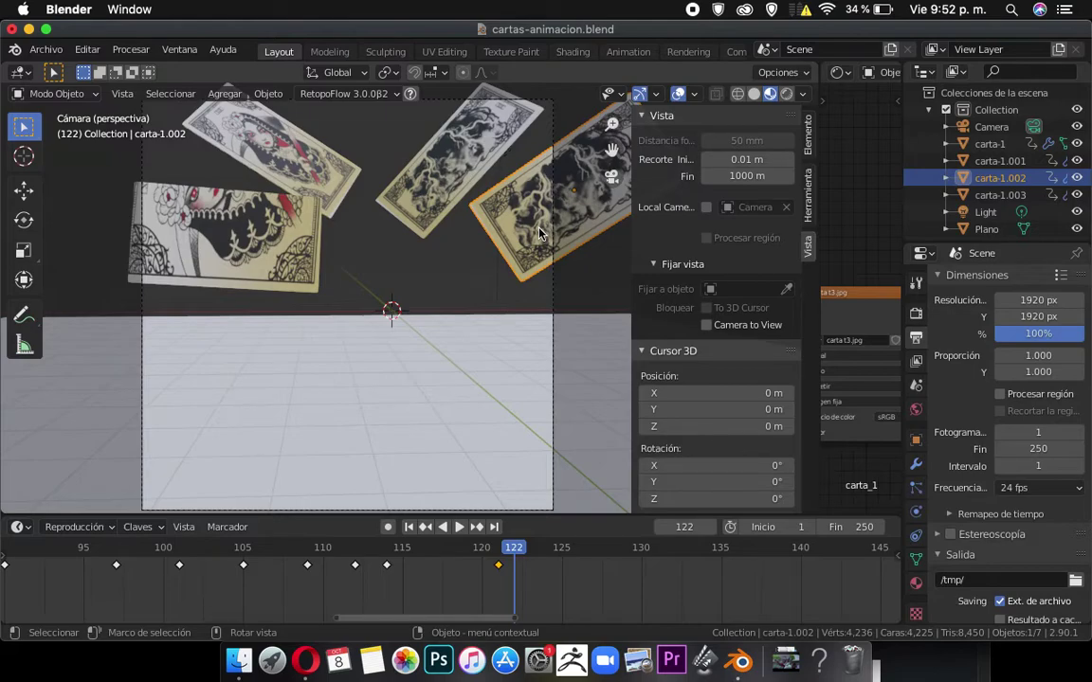
left_click(354, 548)
key("space")
left_click(354, 547)
key("Escape")
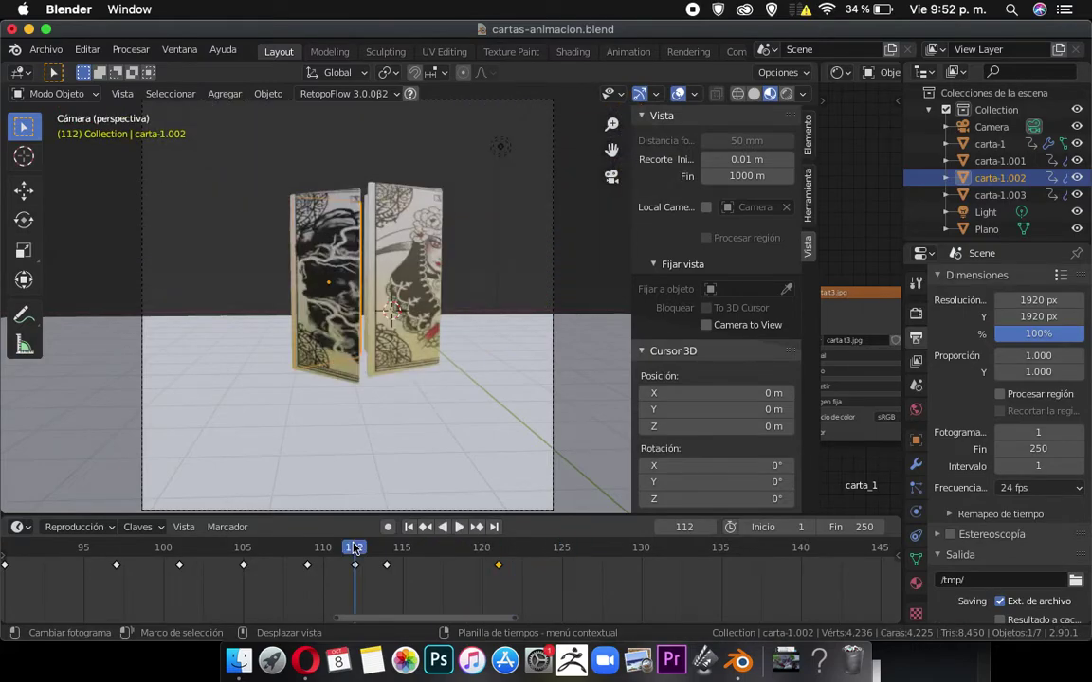
left_click(327, 217)
left_click(436, 549)
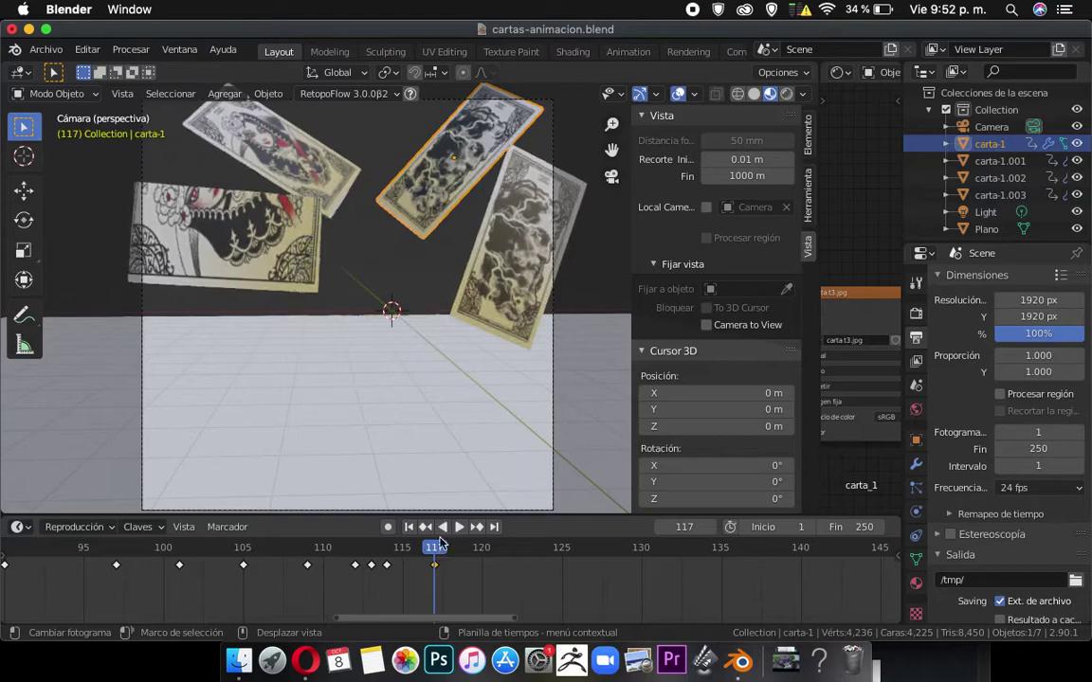
left_click(479, 248)
left_click_drag(500, 574, 438, 576)
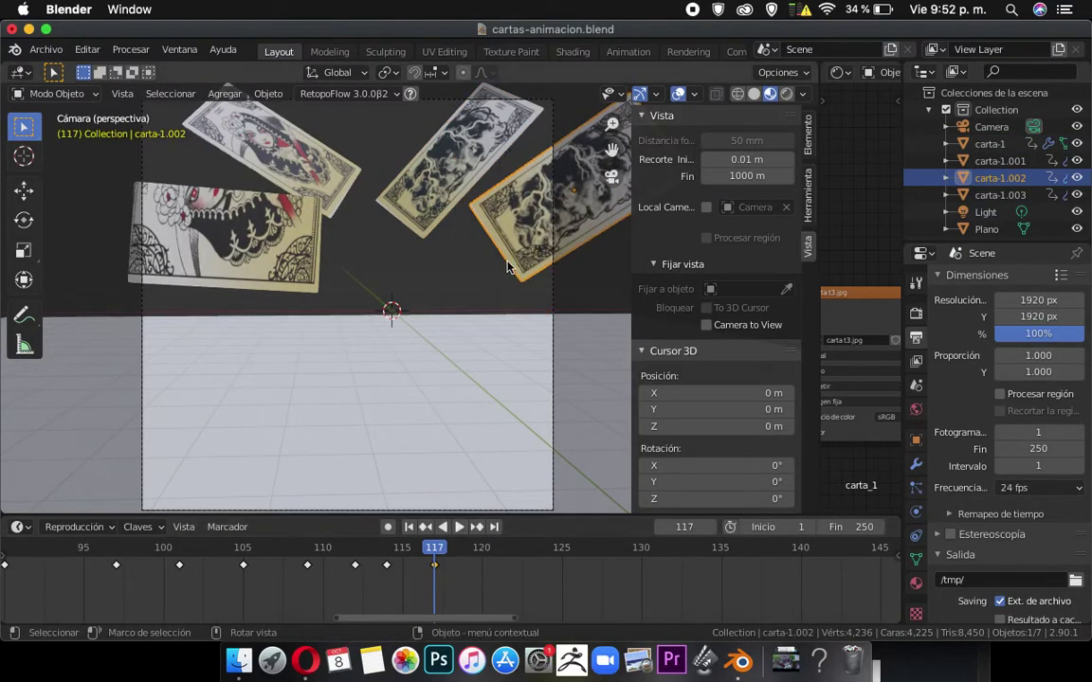
key("space")
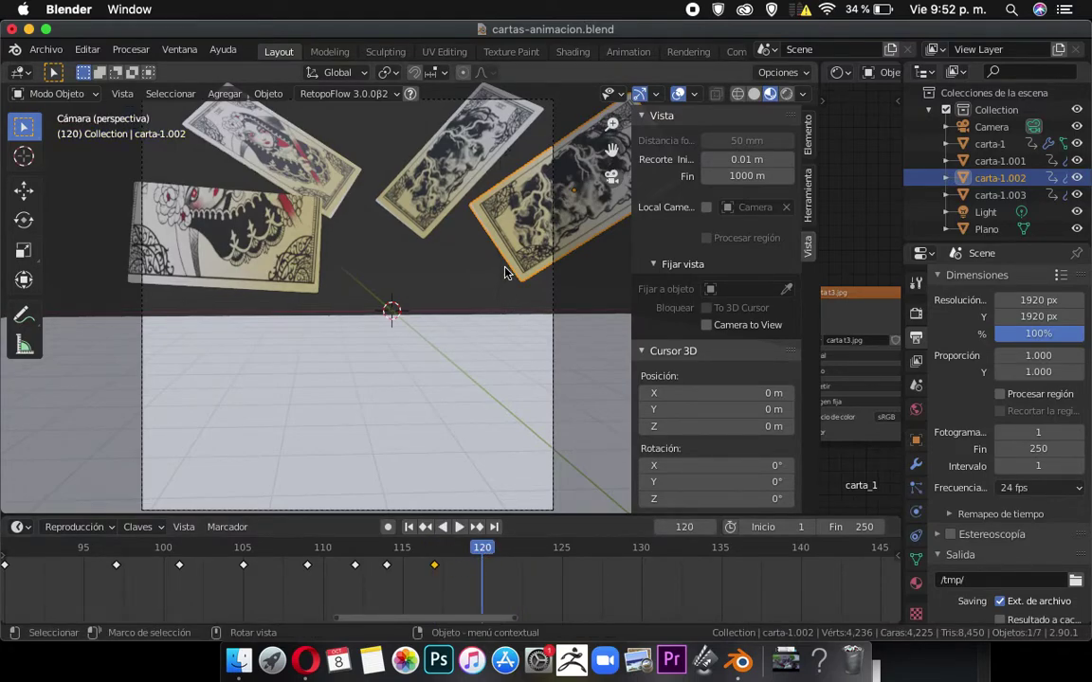
At frame 120, push carta-1.002 outward past the camera frame's right edge, and rotate and move carta-1 up out of the frame.
left_click_drag(543, 230, 630, 190)
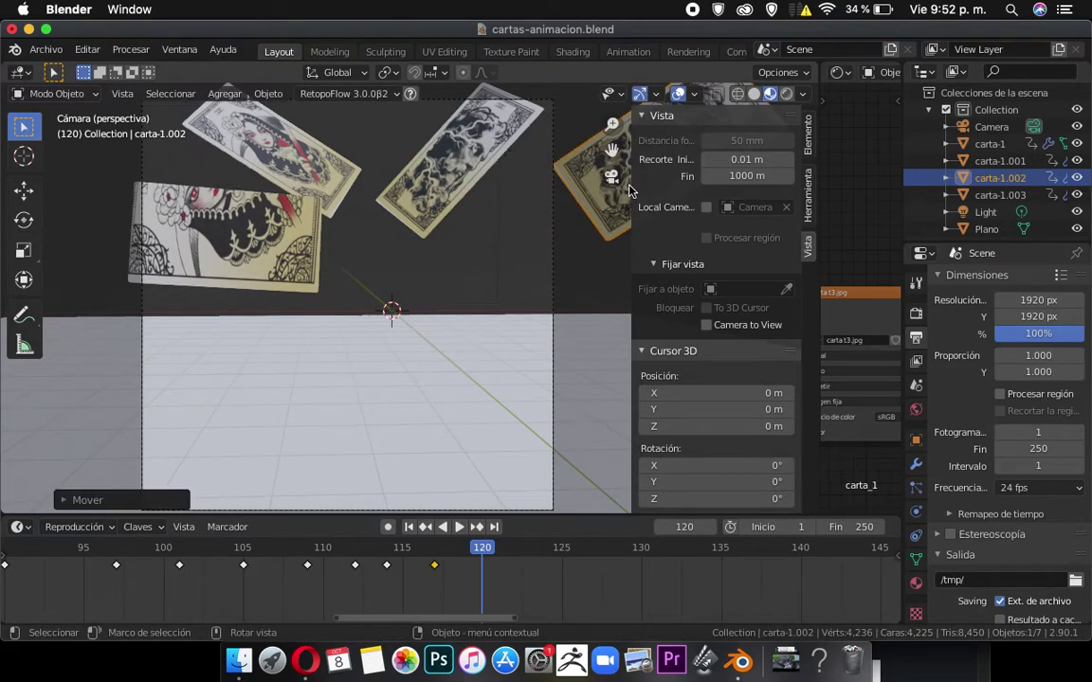
left_click(438, 197)
key("g")
left_click(554, 174)
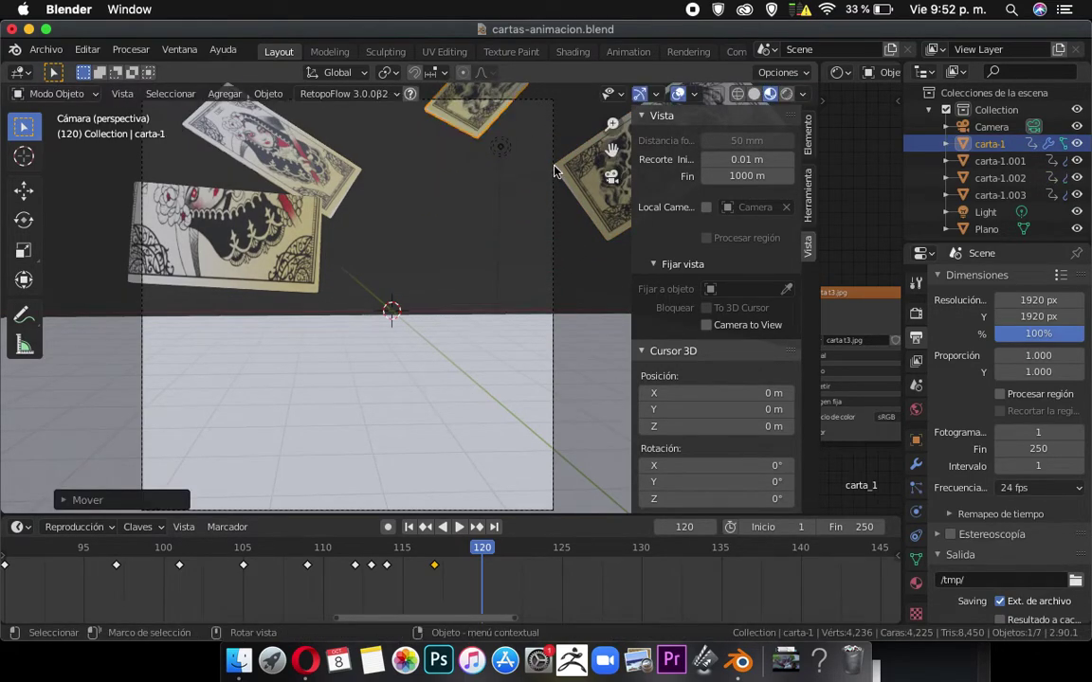
key("r")
left_click(548, 109)
key("g")
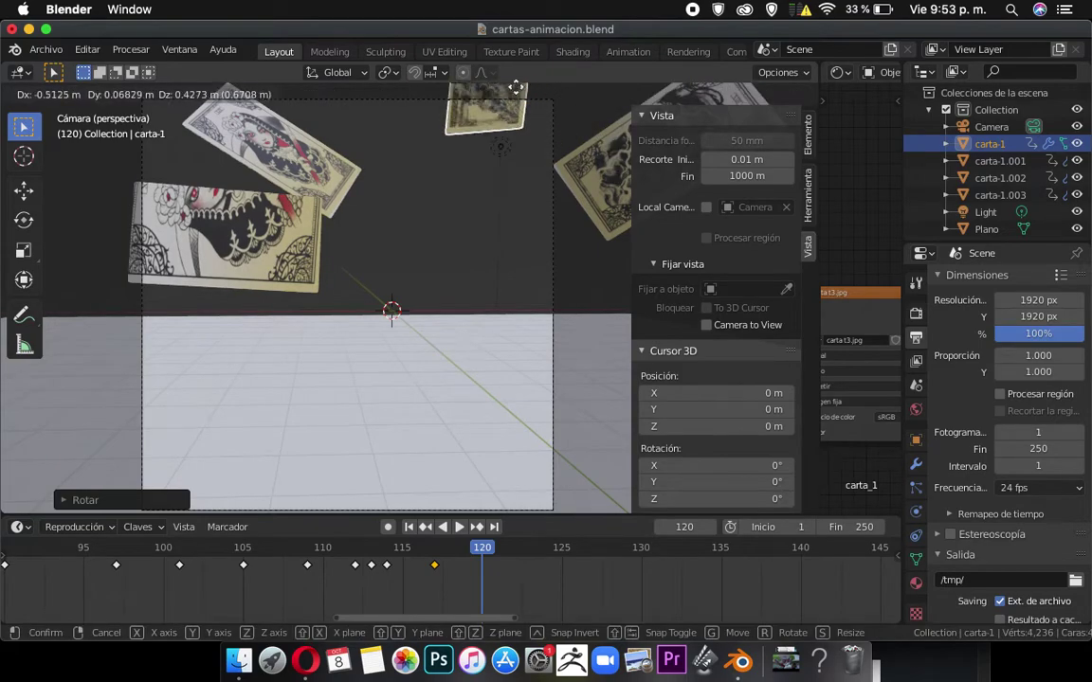
left_click(489, 500)
left_click(354, 507)
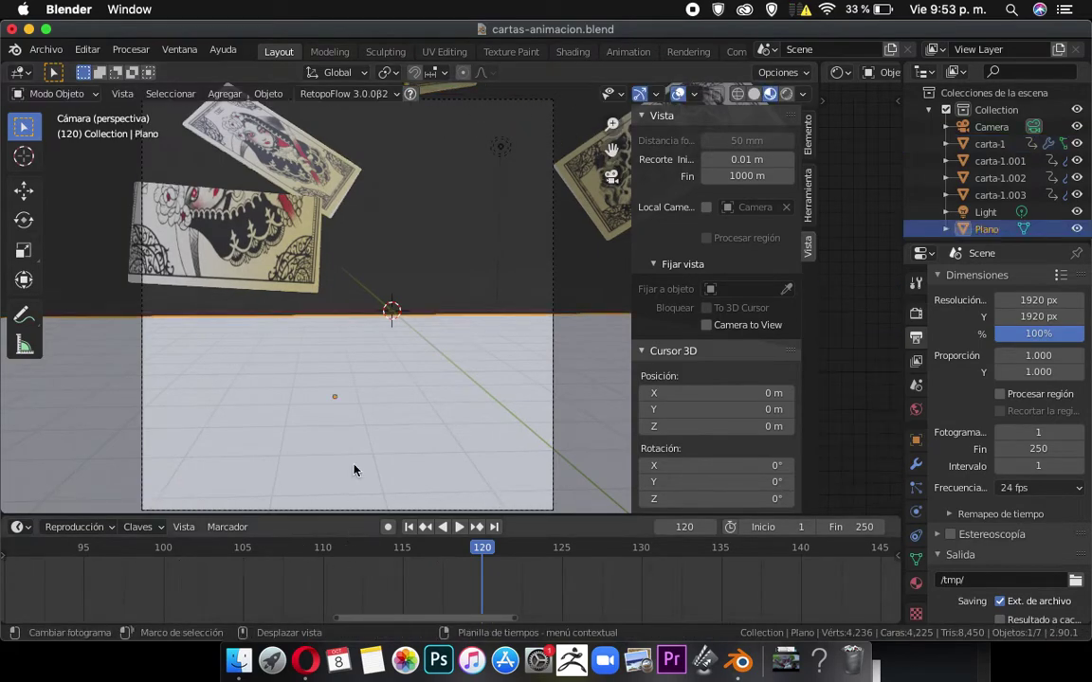
At frame 120, move and rotate carta-1.003 past the camera frame's upper left corner, and slide carta-1.001 out past its left edge.
left_click(329, 183)
key("g")
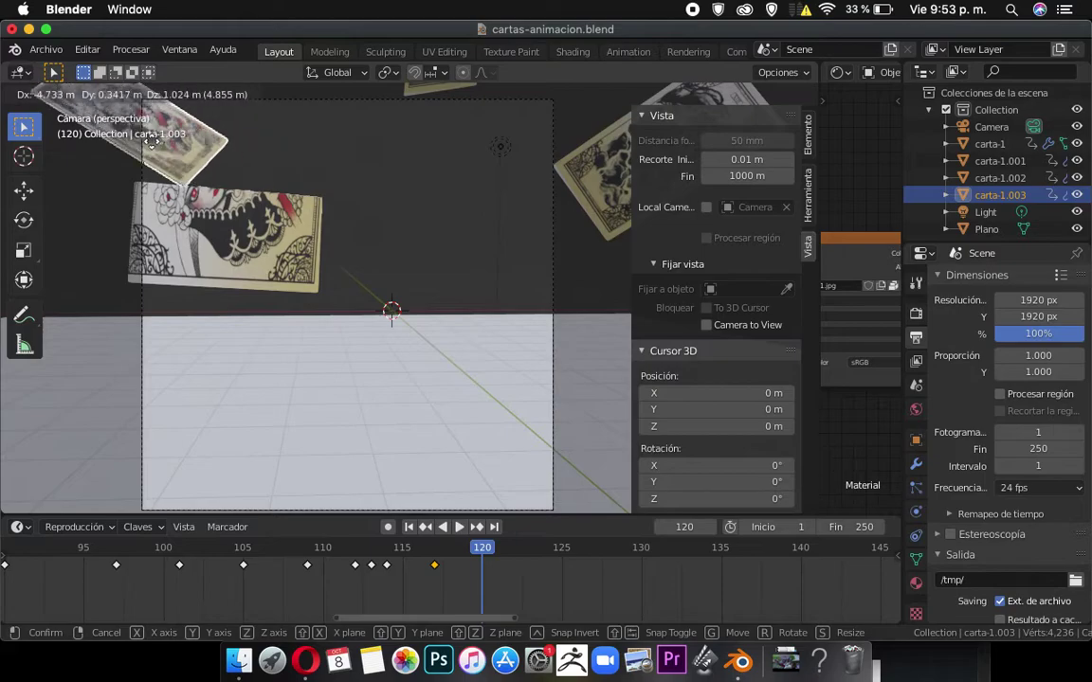
left_click(175, 121)
key("r")
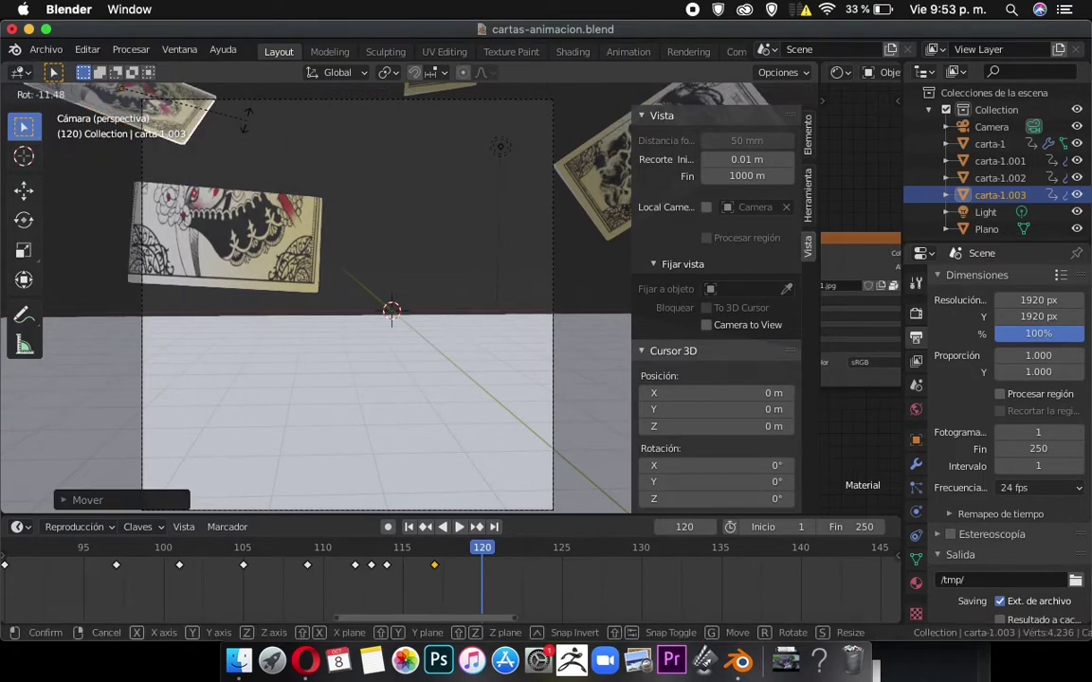
left_click(242, 225)
left_click(245, 253)
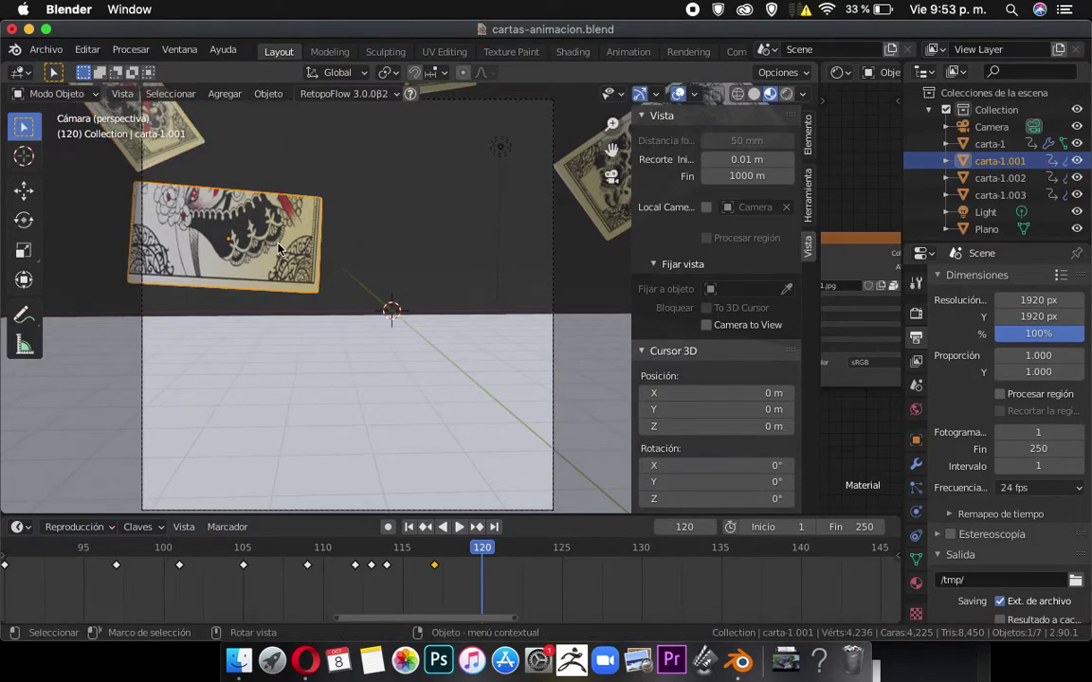
key("g")
left_click(95, 249)
Insert position, rotation and scale keyframes at frame 120 for carta-1.001, carta-1.003, carta-1 and carta-1.002.
key("i")
left_click(95, 248)
key("i")
left_click(76, 203)
left_click(169, 124)
key("i")
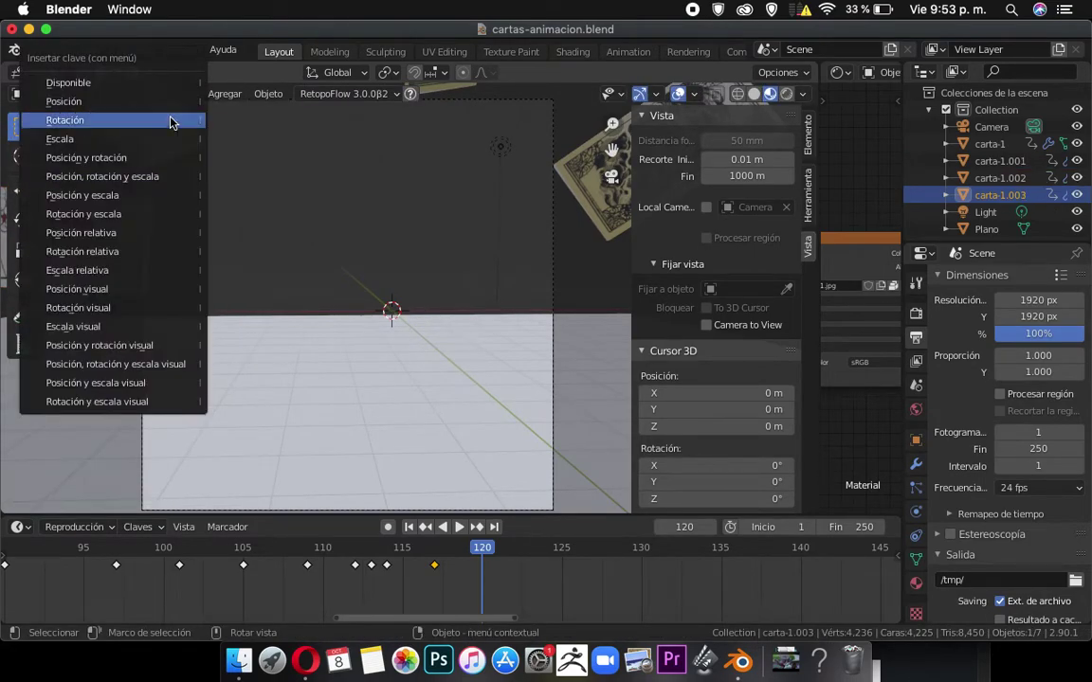
left_click(171, 175)
left_click(438, 97)
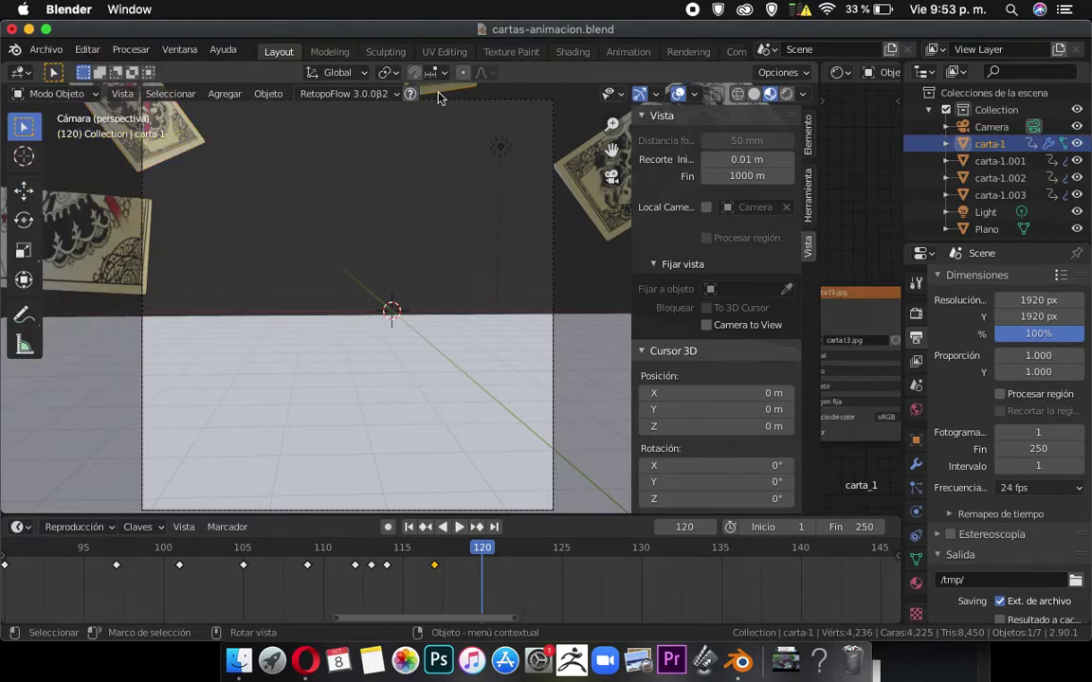
key("i")
left_click(431, 176)
left_click(567, 167)
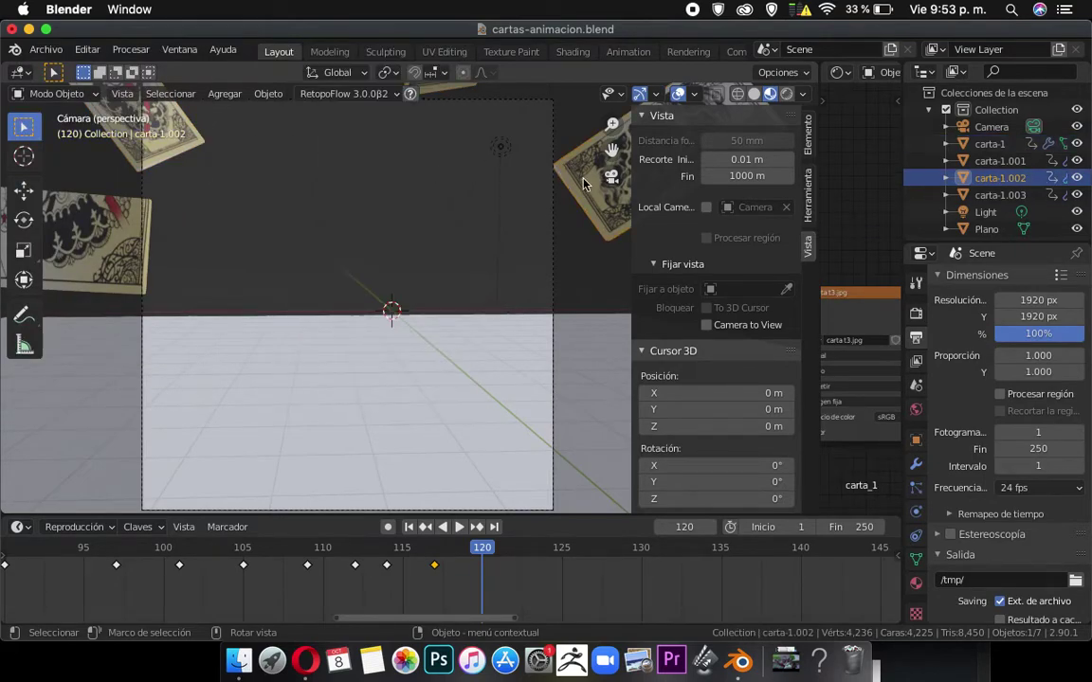
key("i")
left_click(584, 183)
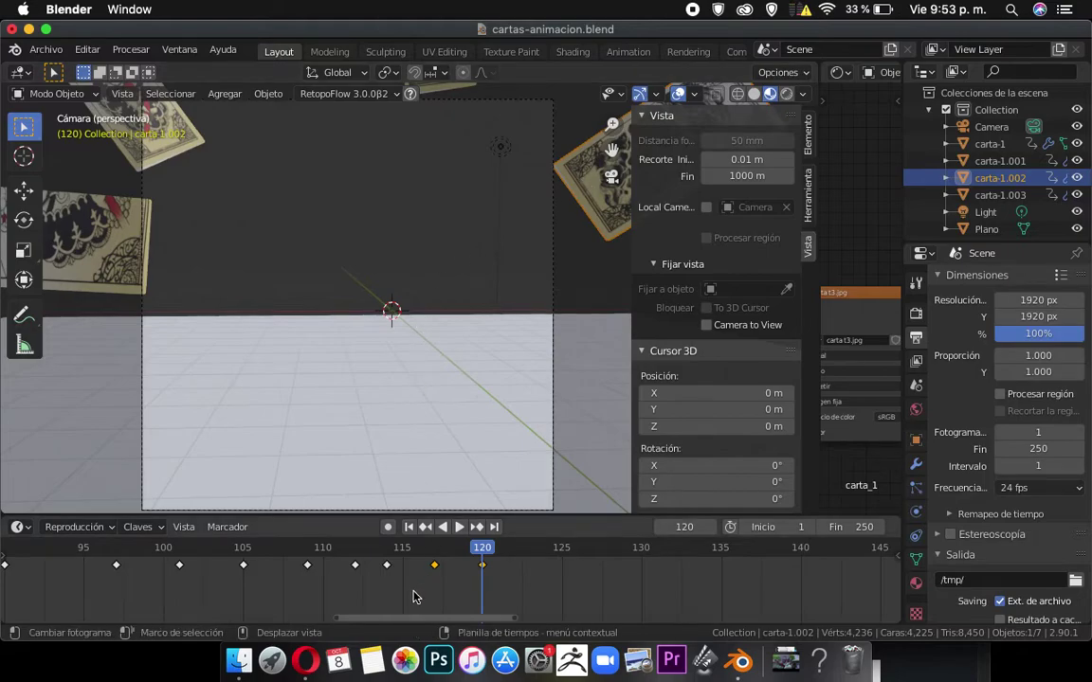
Play the spin and scatter from about frame 108 and replay its end from around frame 116.
left_click(288, 556)
key("space")
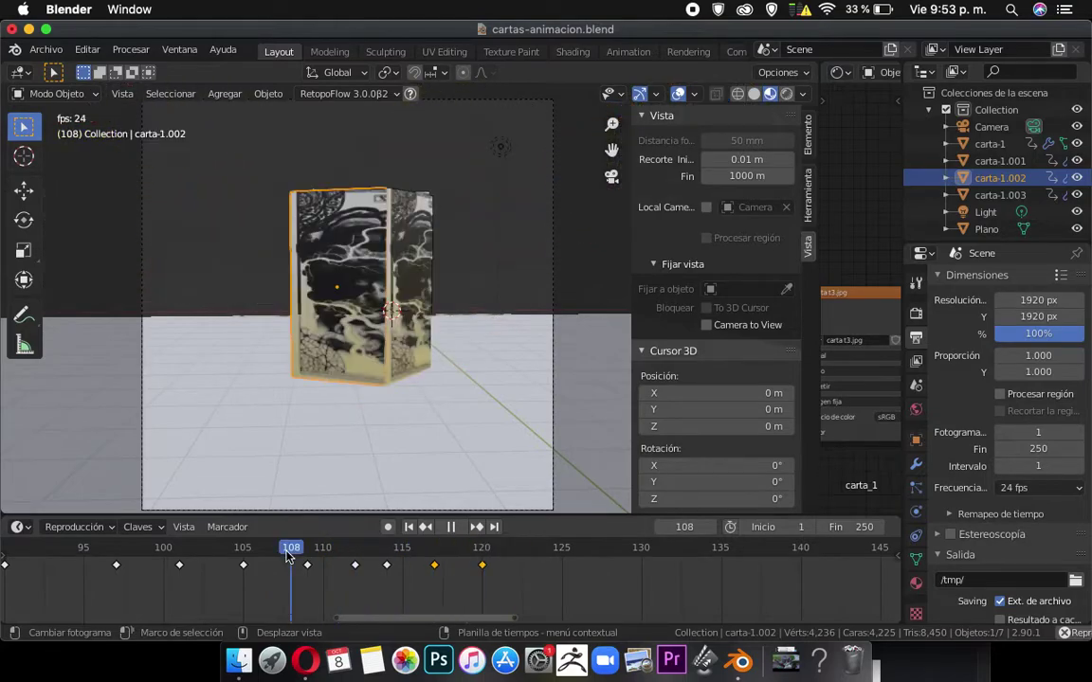
key("space")
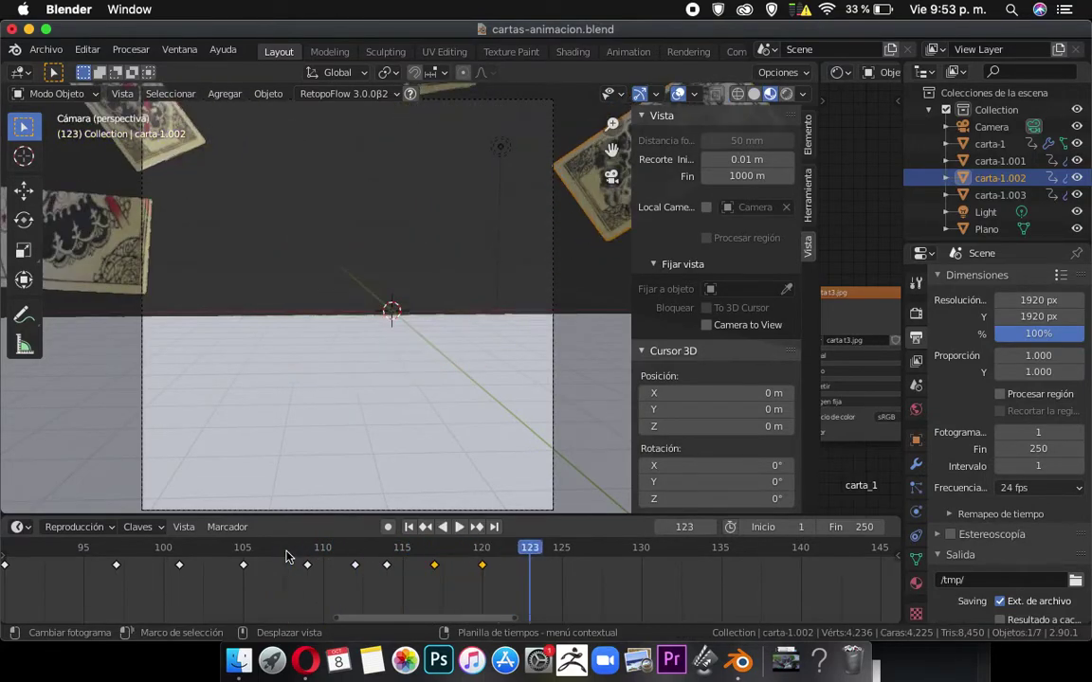
left_click(420, 554)
key("space")
At frame 115, rotate carta-1.002, lower it by about 1.9 m, and insert a position, rotation and scale keyframe.
mouse_move(414, 559)
left_mouse_down()
mouse_move(371, 564)
mouse_move(400, 567)
left_mouse_up()
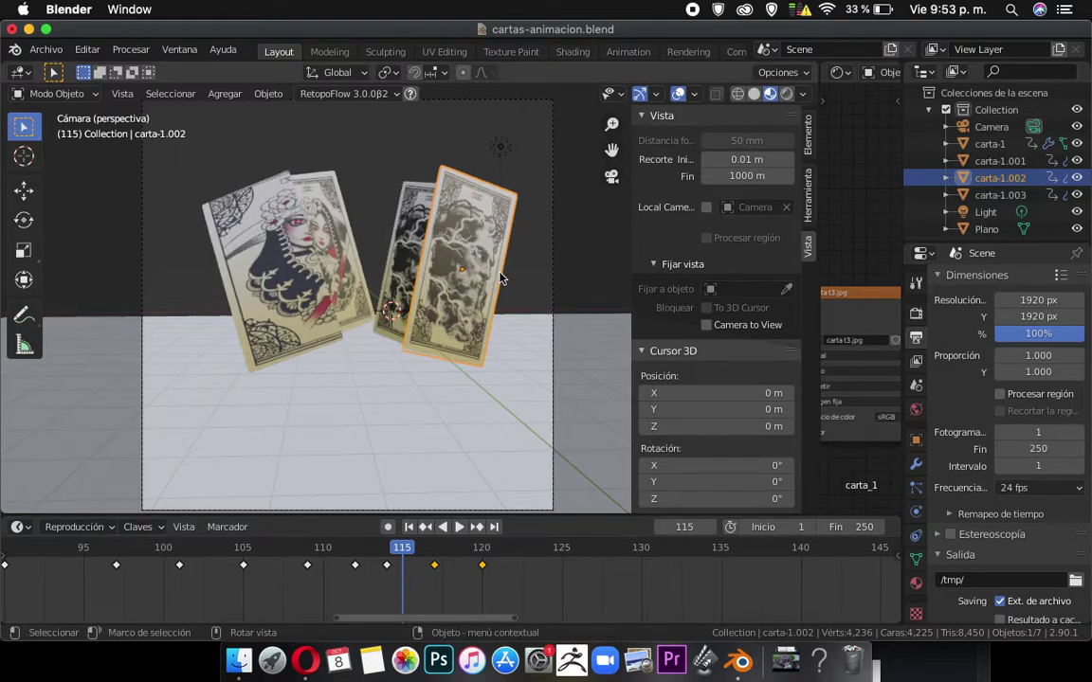
key("r")
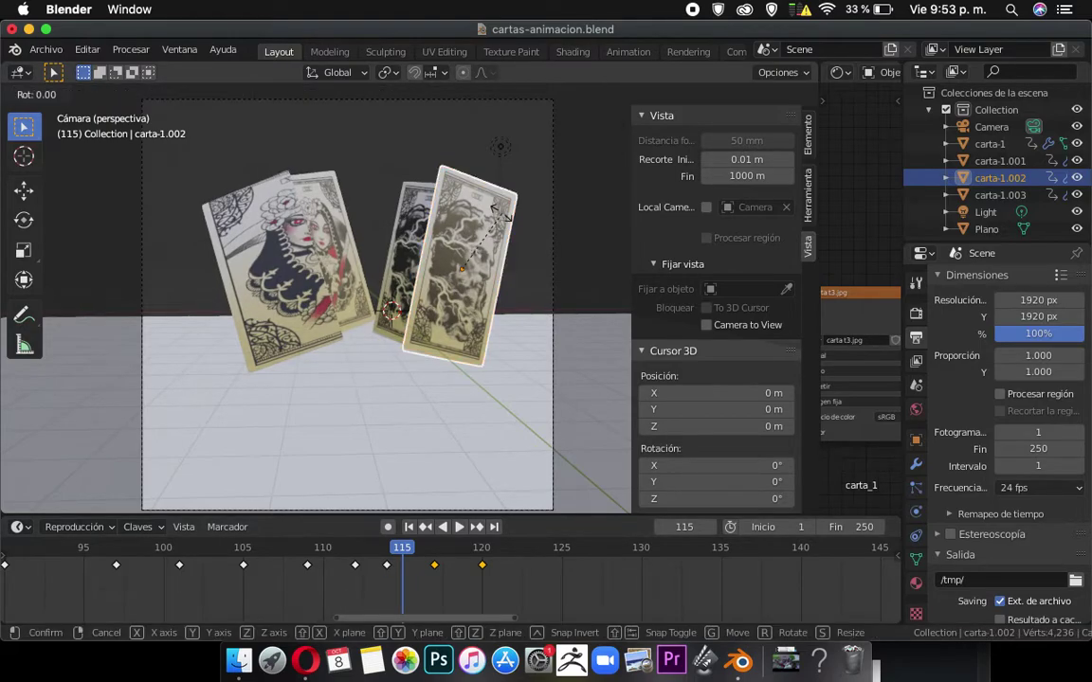
left_click(471, 203)
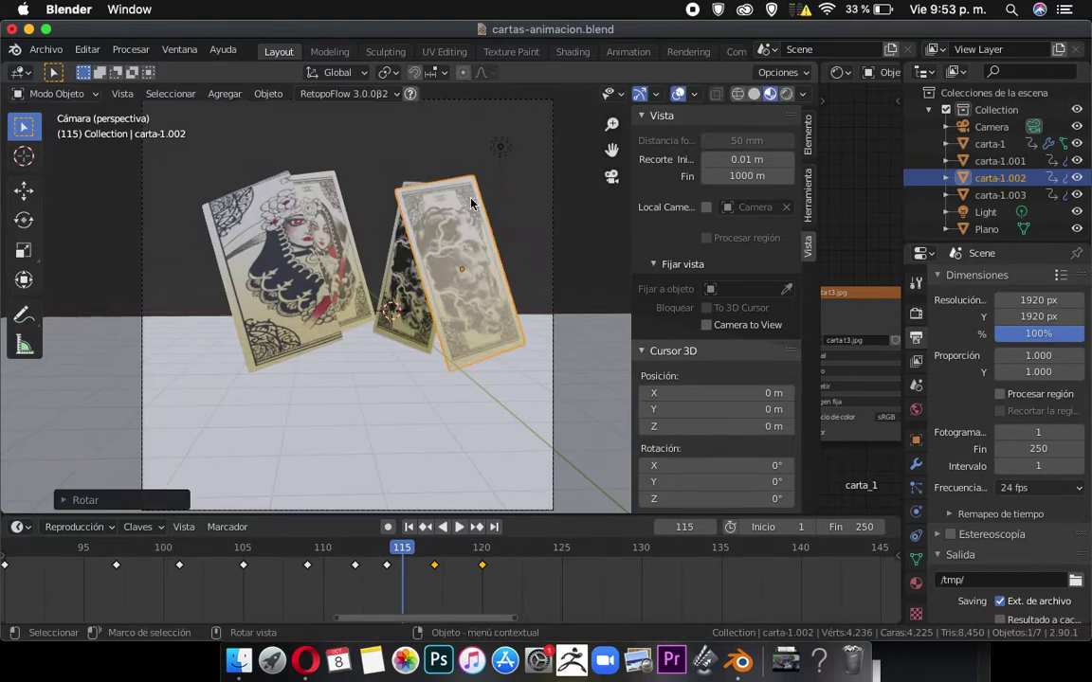
key("r")
left_click(483, 248)
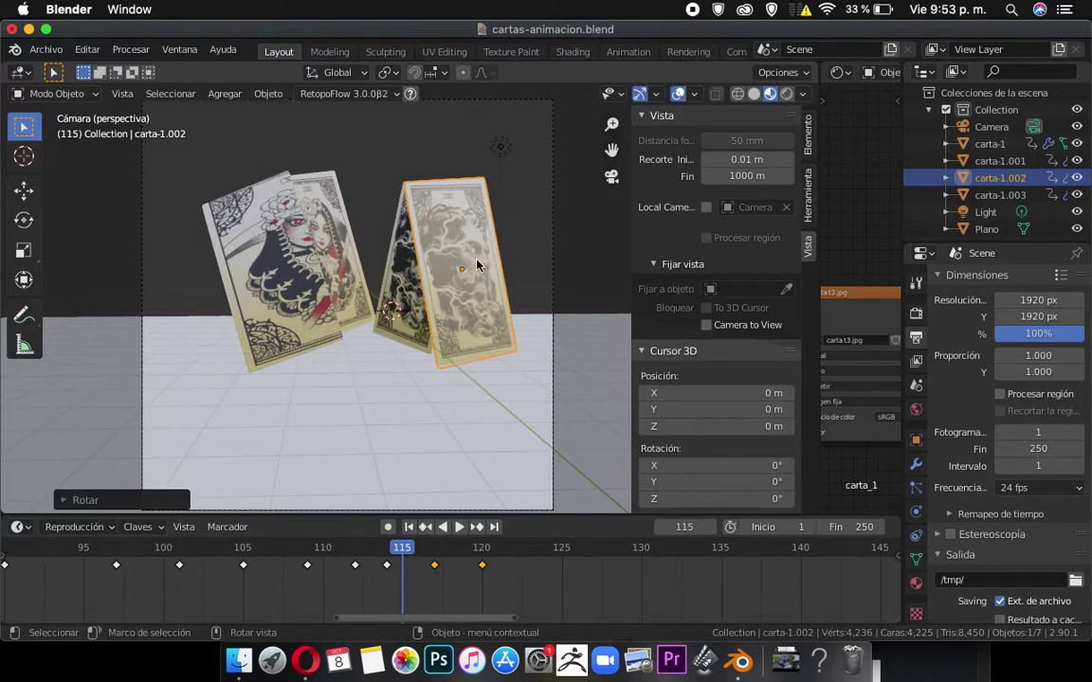
key("g")
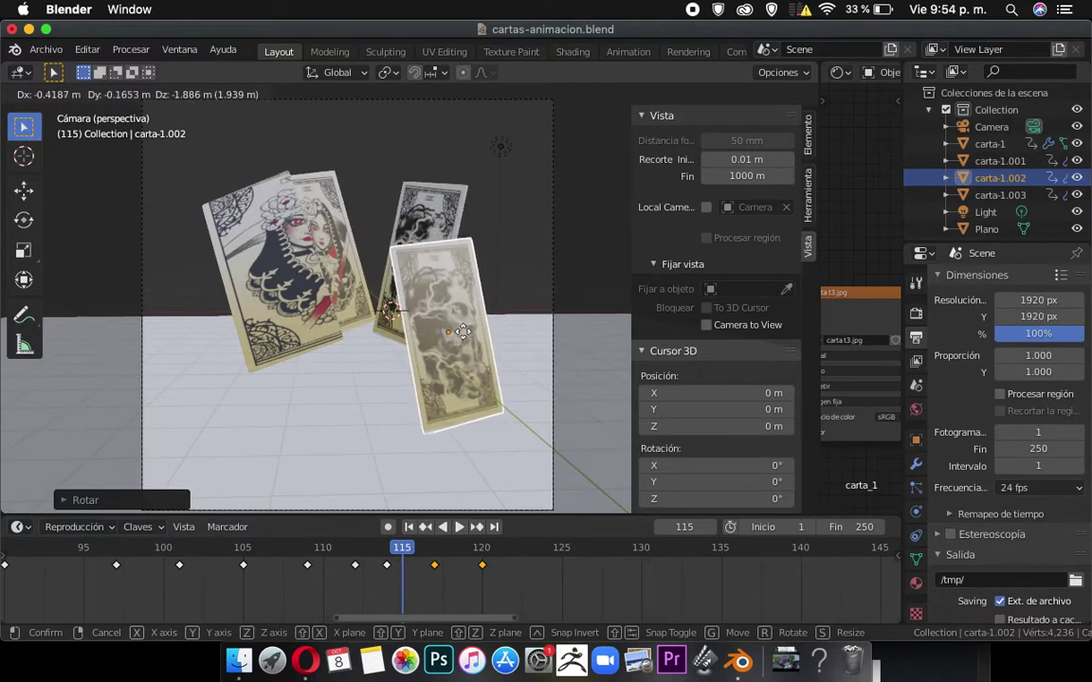
left_click(452, 324)
key("r")
left_click(451, 316)
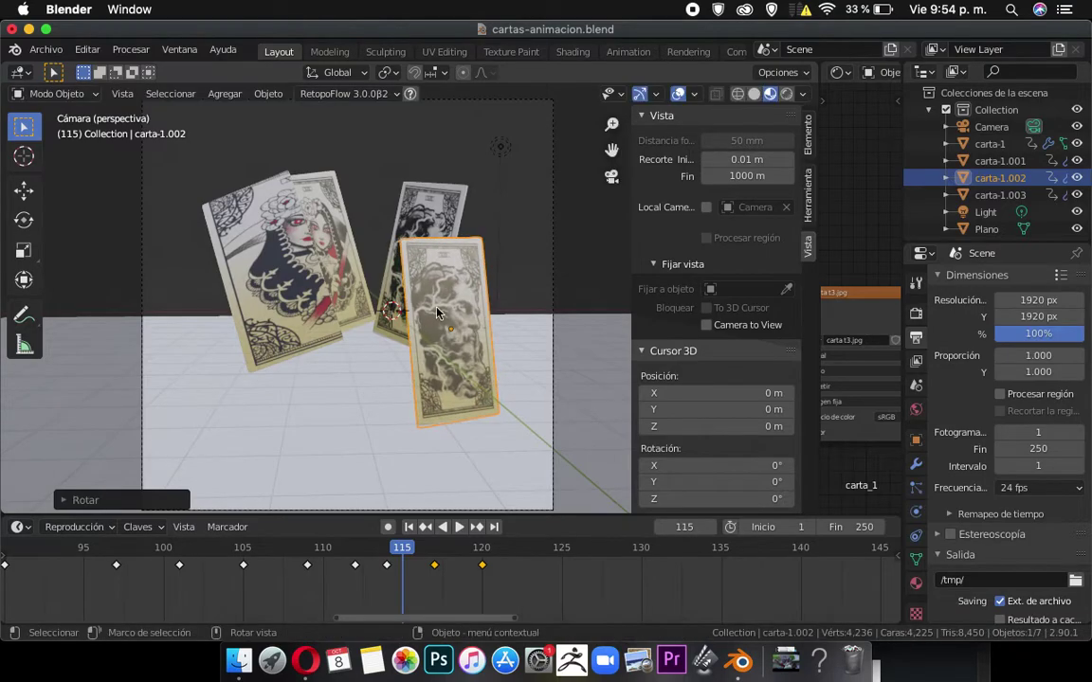
key("i")
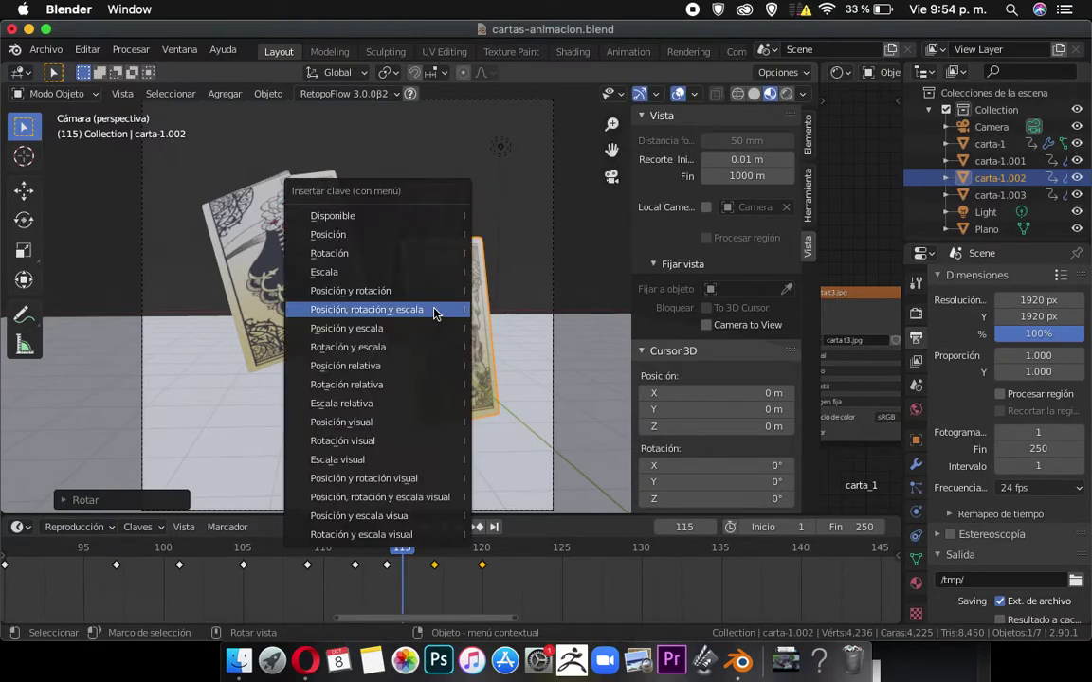
left_click(436, 313)
At frame 115, tilt carta-1.001, lower it by about 1.9 m and rotate it about -30° around the global Z axis.
left_click(273, 308)
key("r")
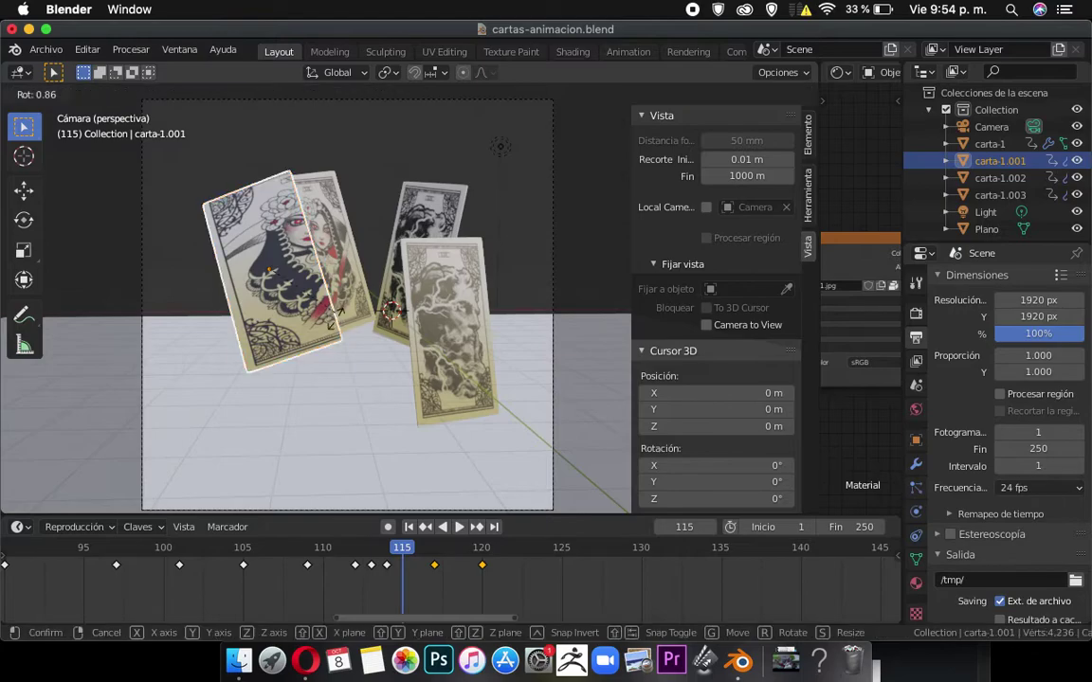
left_click(288, 308)
key("g")
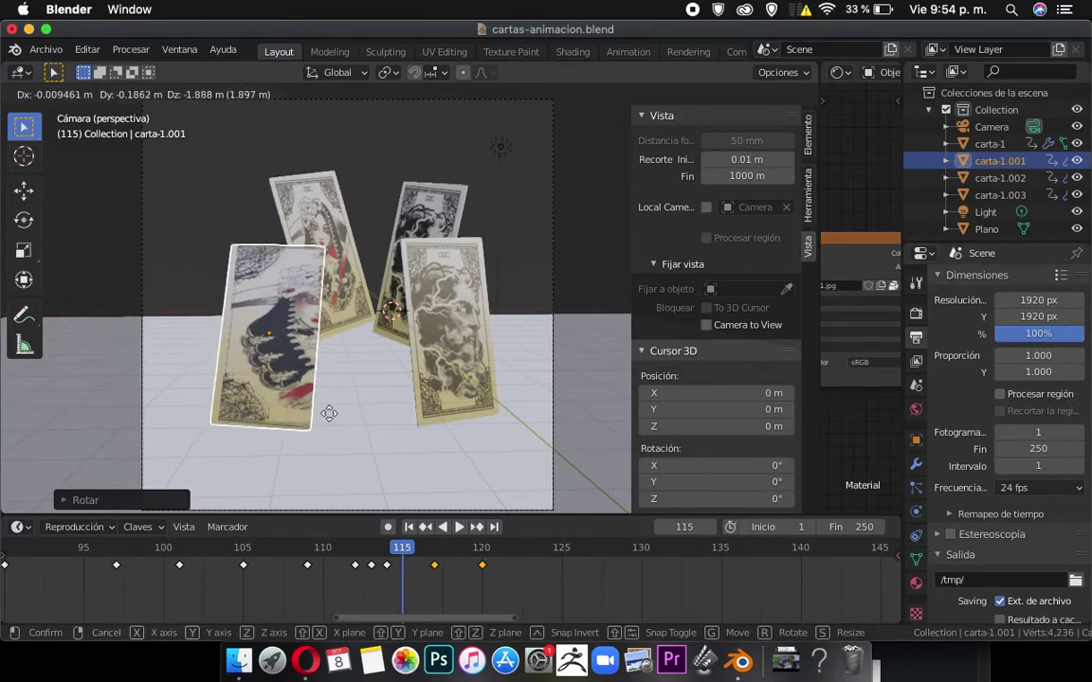
left_click(338, 409)
key("r")
key("z")
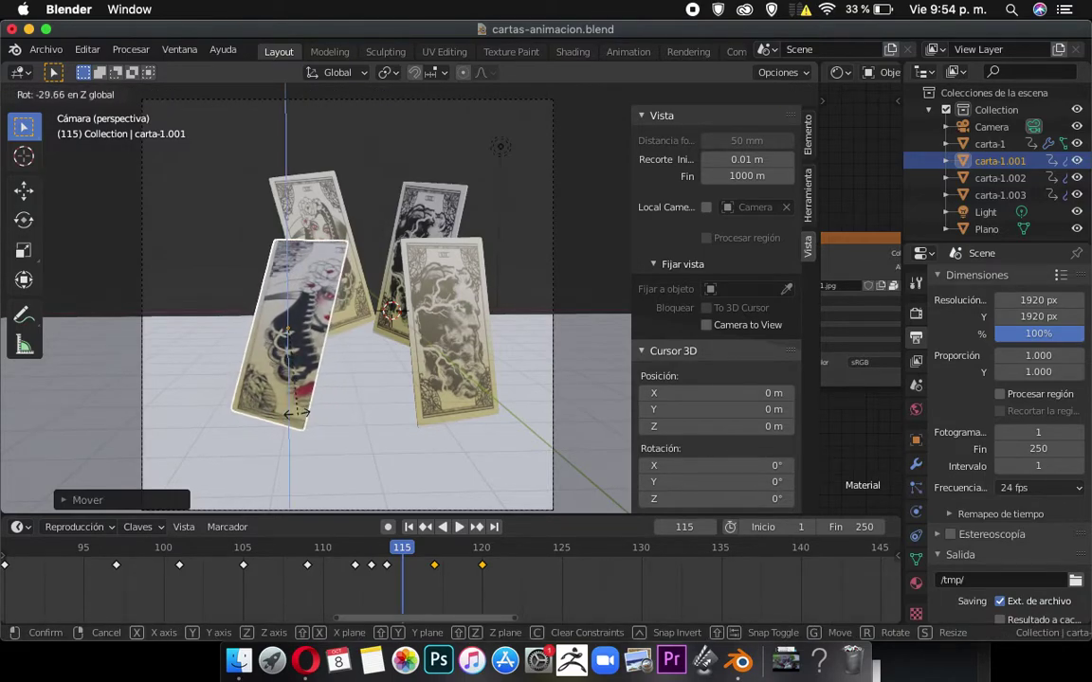
left_click(276, 362)
Refine carta-1.002's pose at frame 115 by turning it around global Z, shifting it slightly and tilting it inward like carta-1.001.
left_click(454, 341)
left_click(399, 286)
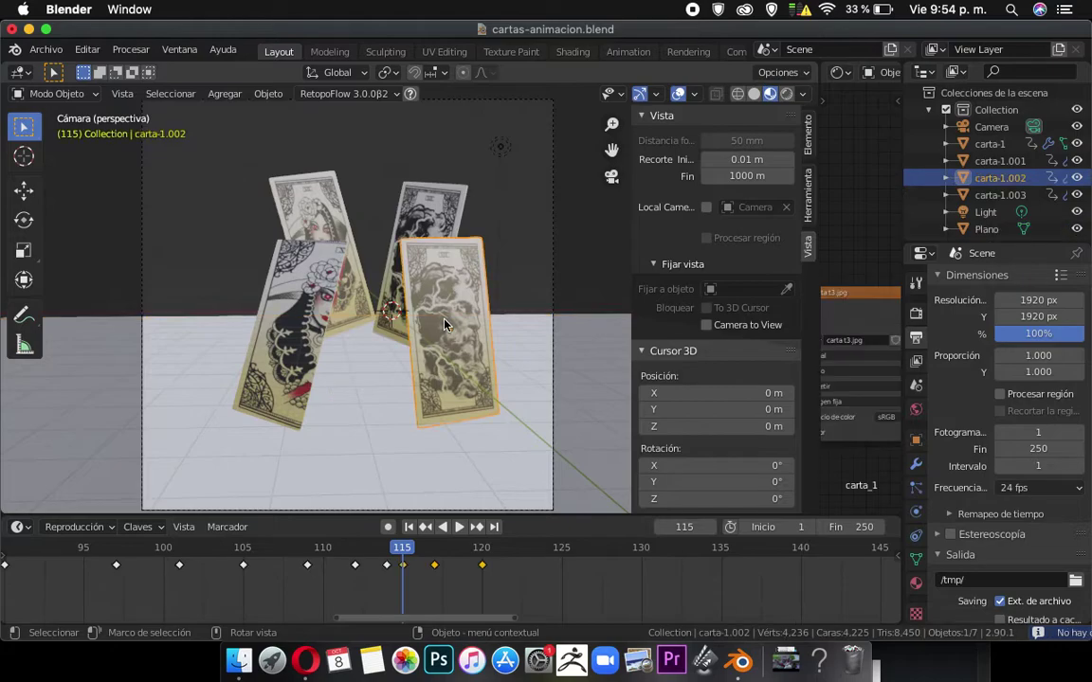
key("r")
key("z")
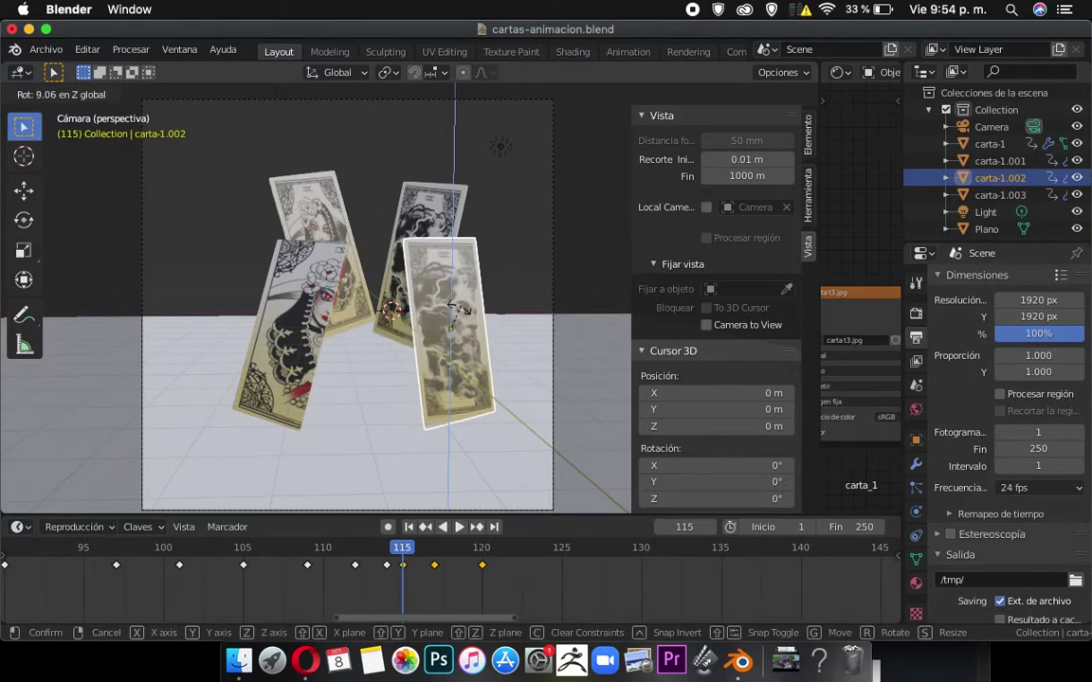
left_click(469, 301)
key("g")
left_click(445, 322)
key("r")
left_click(441, 218)
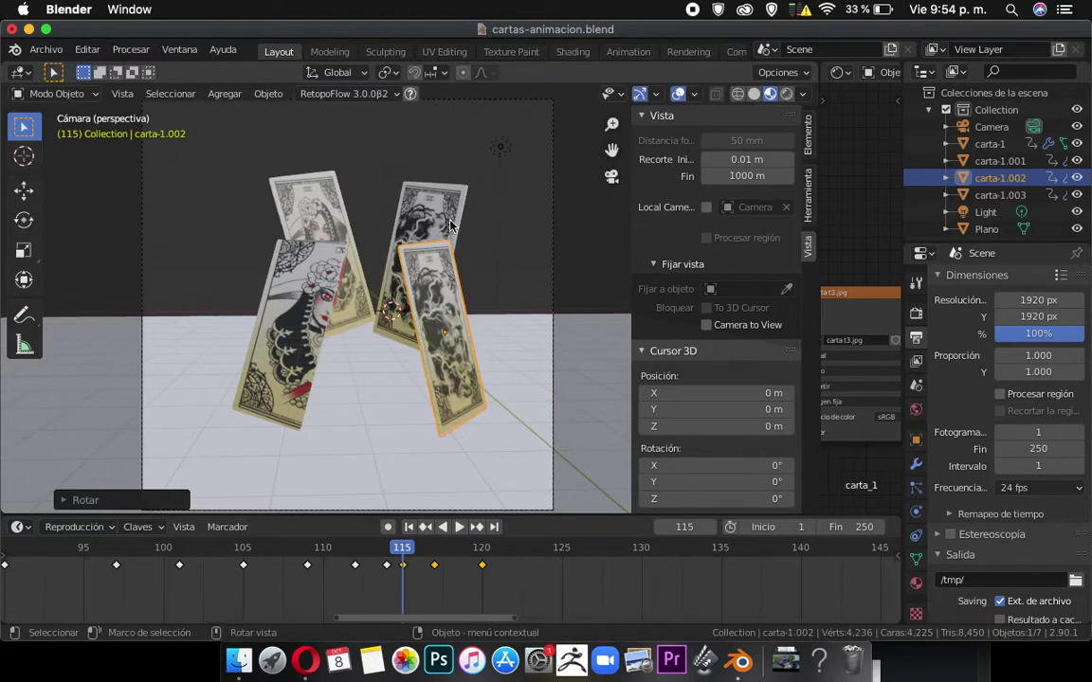
At frame 115, tilt carta-1 and lower it about 2 m, correcting the pose by about 10° and 0.5 m upward.
left_click(443, 212)
key("r")
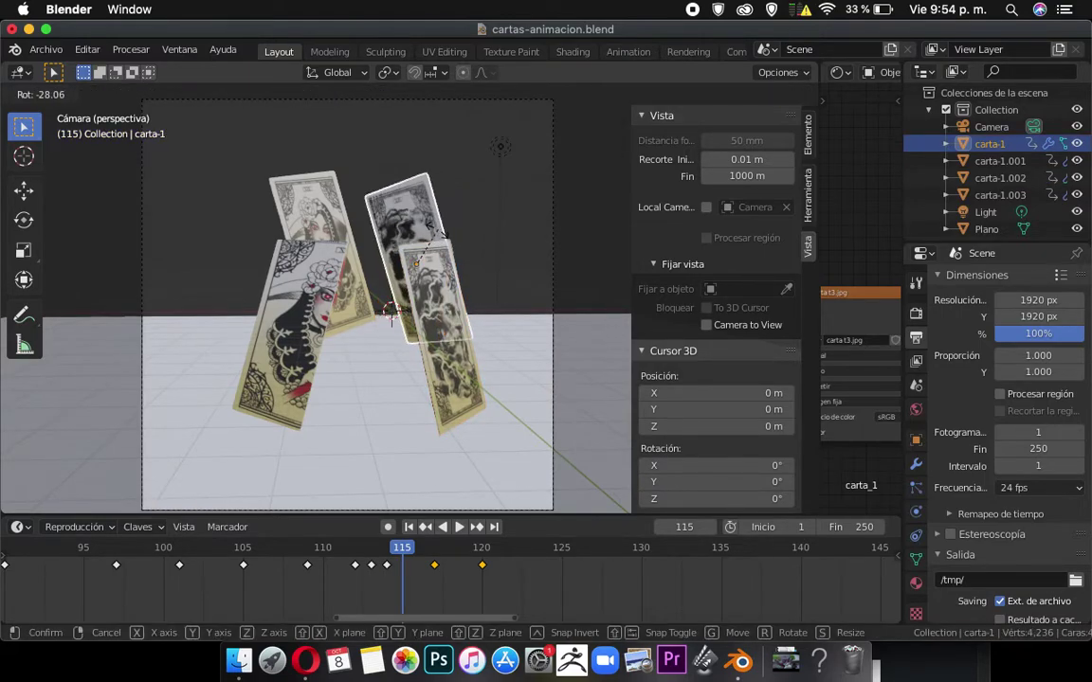
left_click(442, 233)
key("g")
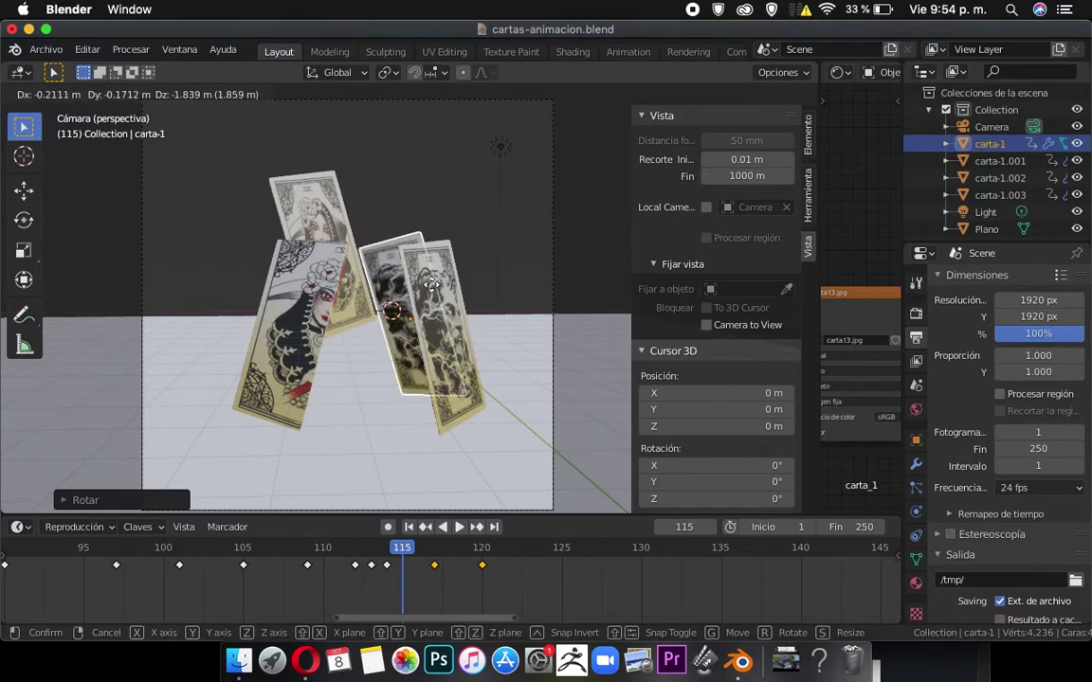
left_click(431, 294)
key("r")
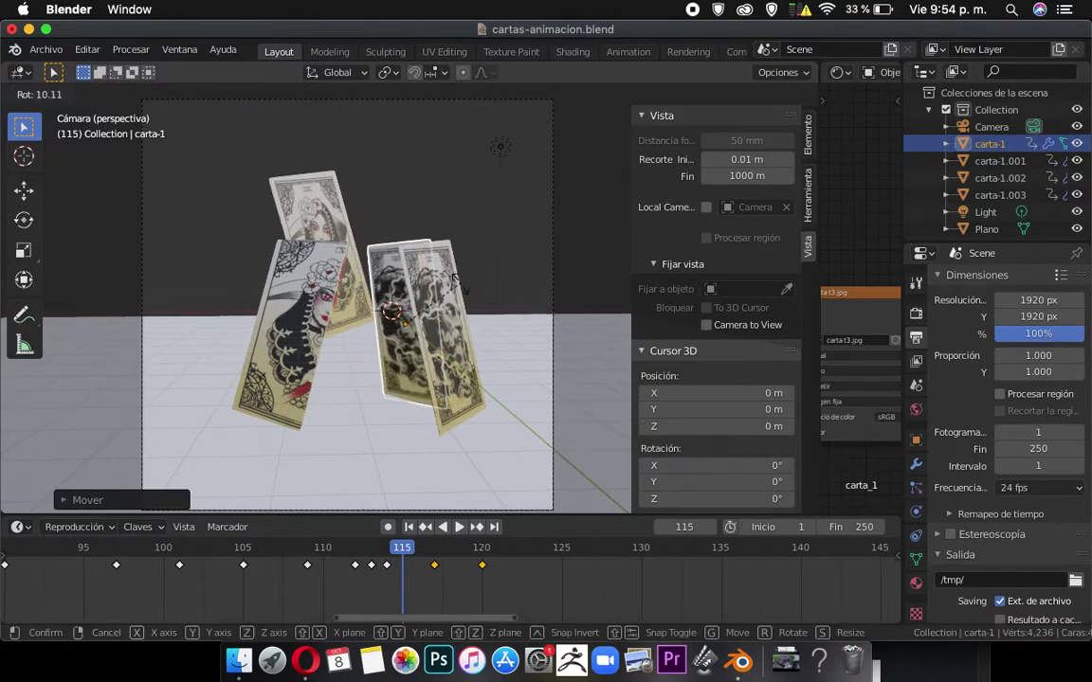
left_click(462, 294)
key("g")
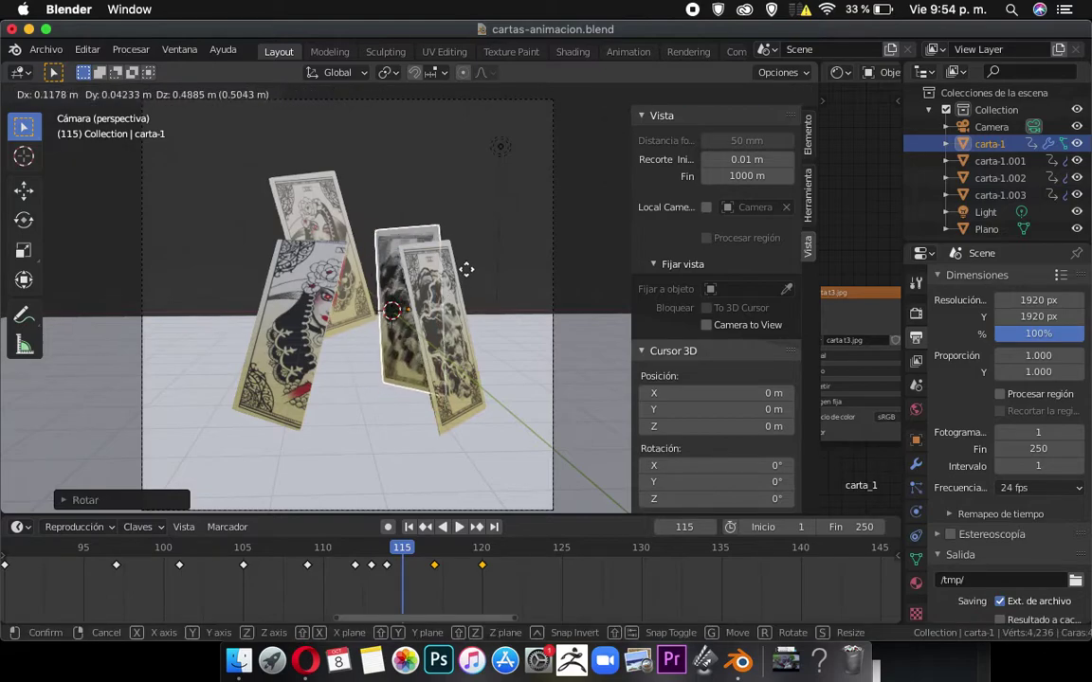
left_click(468, 265)
Tilt carta-1 so its top leans inward and move it outward by about 1.5 m.
middle_click_drag(478, 242, 402, 243)
key("r")
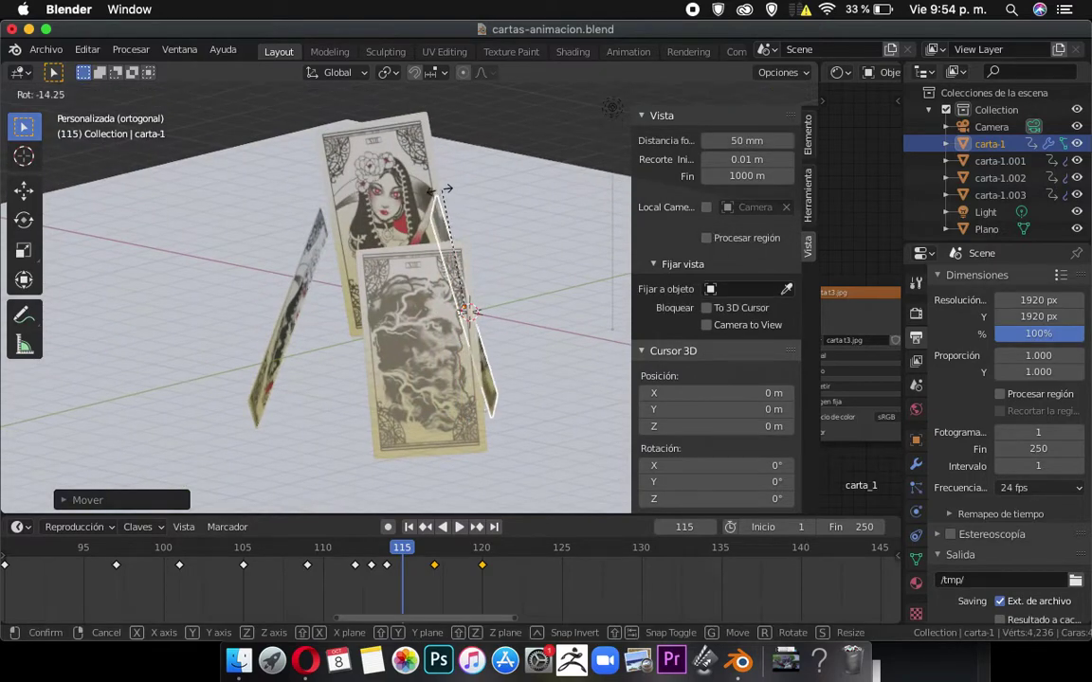
left_click(459, 218)
key("g")
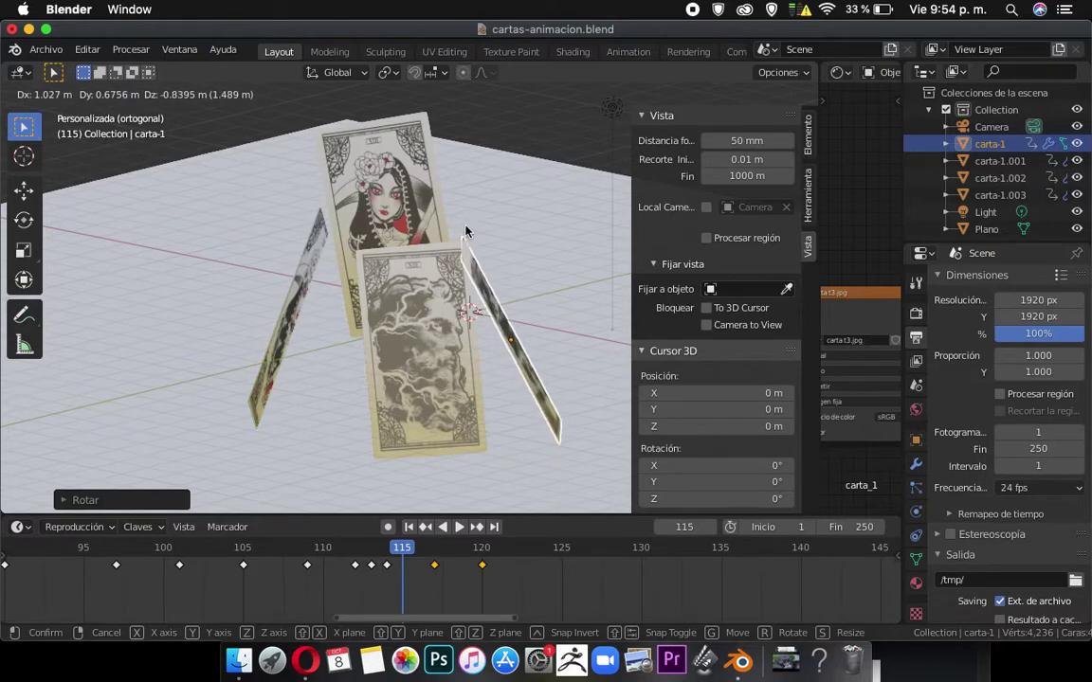
left_click(465, 230)
key("KP_0")
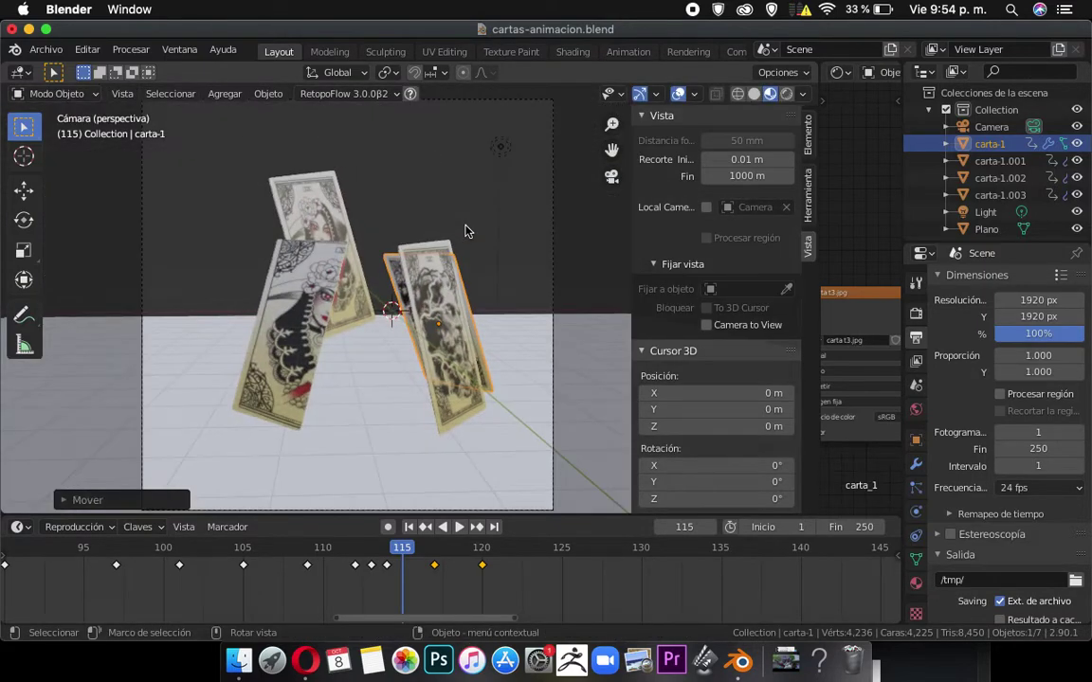
At frame 115, rotate carta-1.003 about 15° to straighten it in camera view and tilt its top inward.
left_click(316, 200)
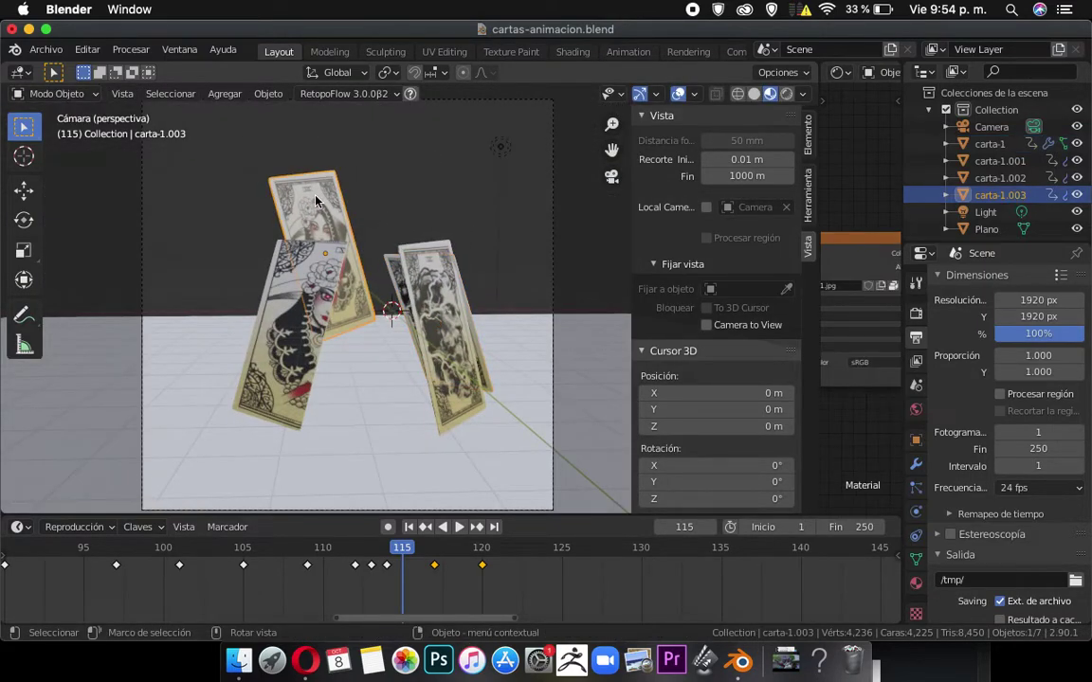
key("r")
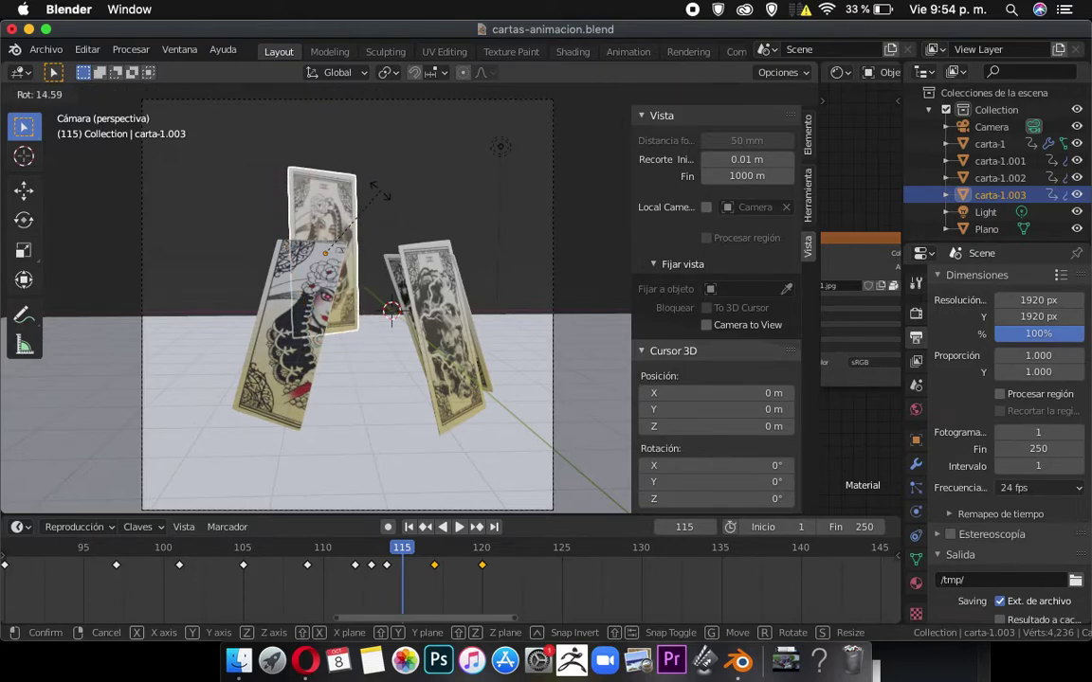
left_click(346, 166)
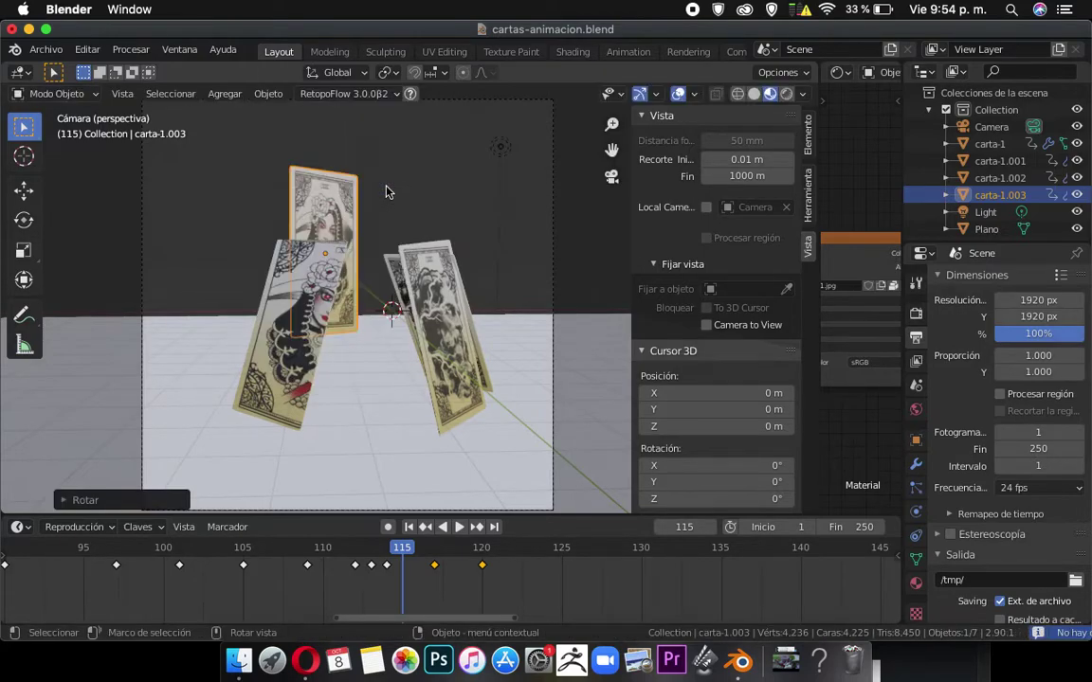
middle_click_drag(287, 188, 446, 195)
key("r")
left_click(404, 199)
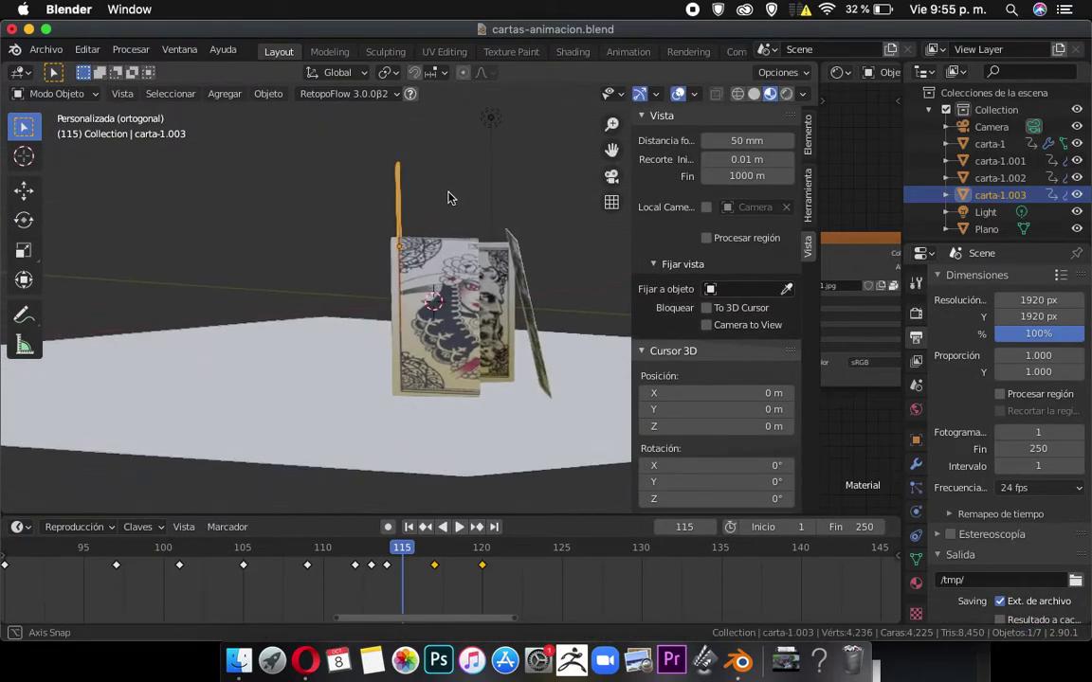
key("r")
left_click(420, 196)
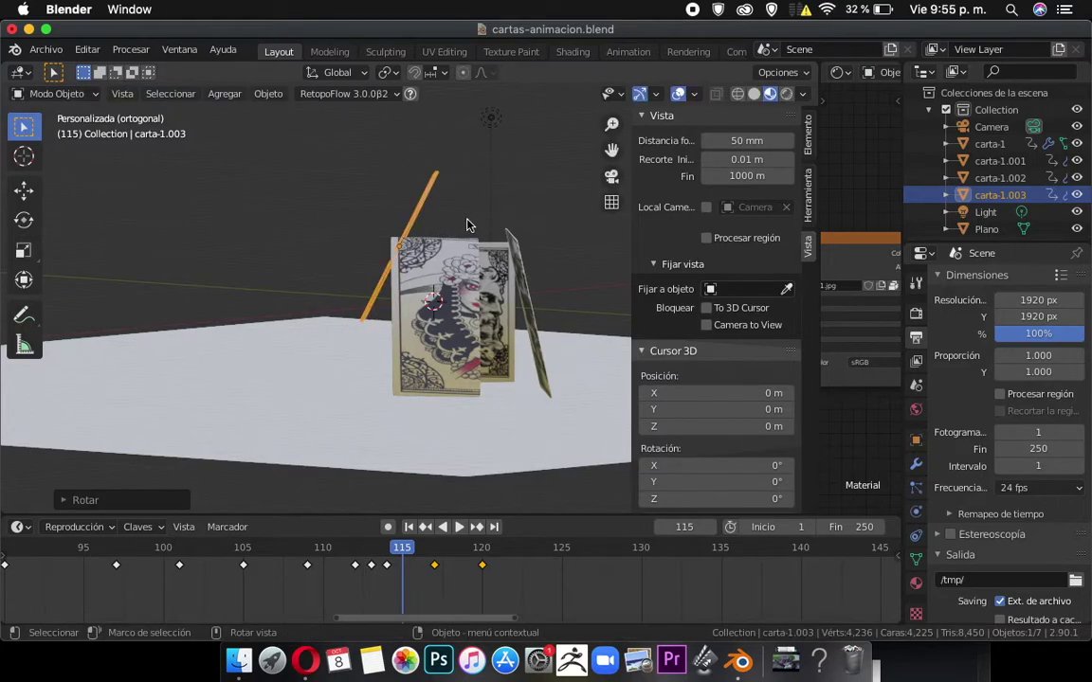
Lower carta-1.003 by about 2.5 m to the level of the other cards.
key("KP_0")
key("g")
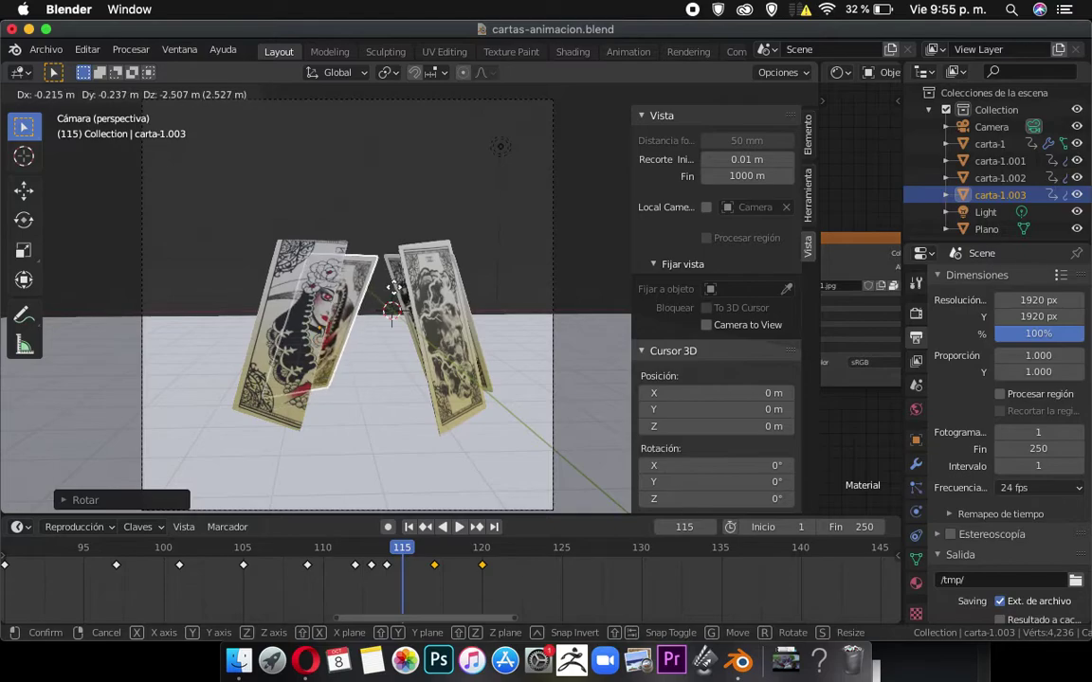
left_click(399, 289)
Adjust the tilt of carta-1.001 and shift it to line up with the neighbouring cards.
left_click(259, 237)
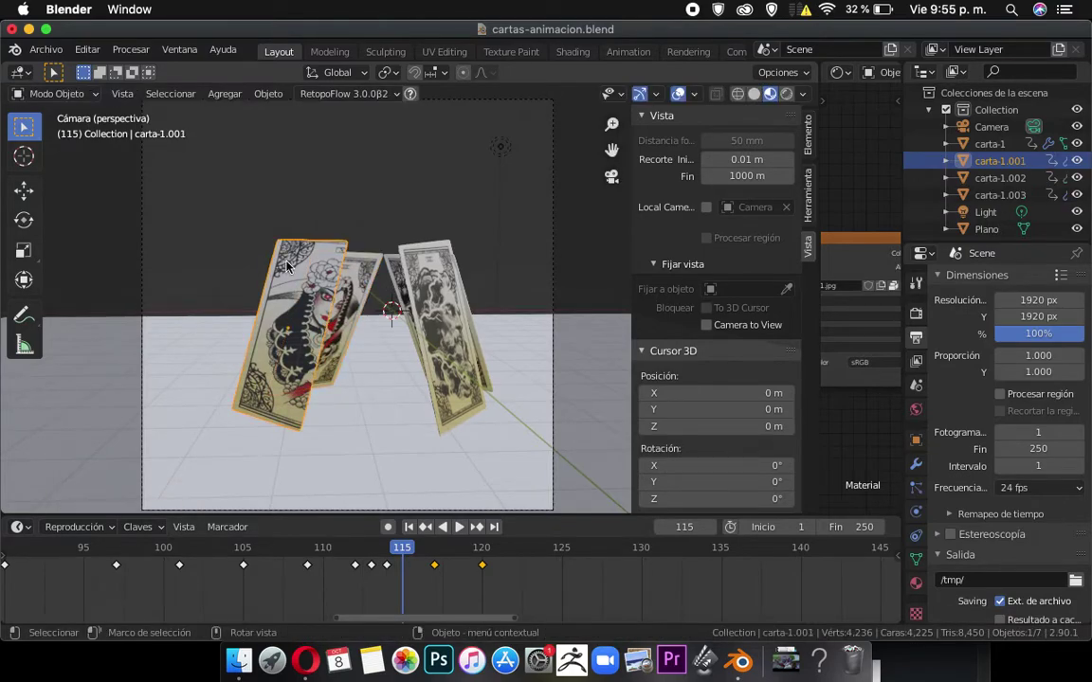
middle_click_drag(384, 257, 287, 251)
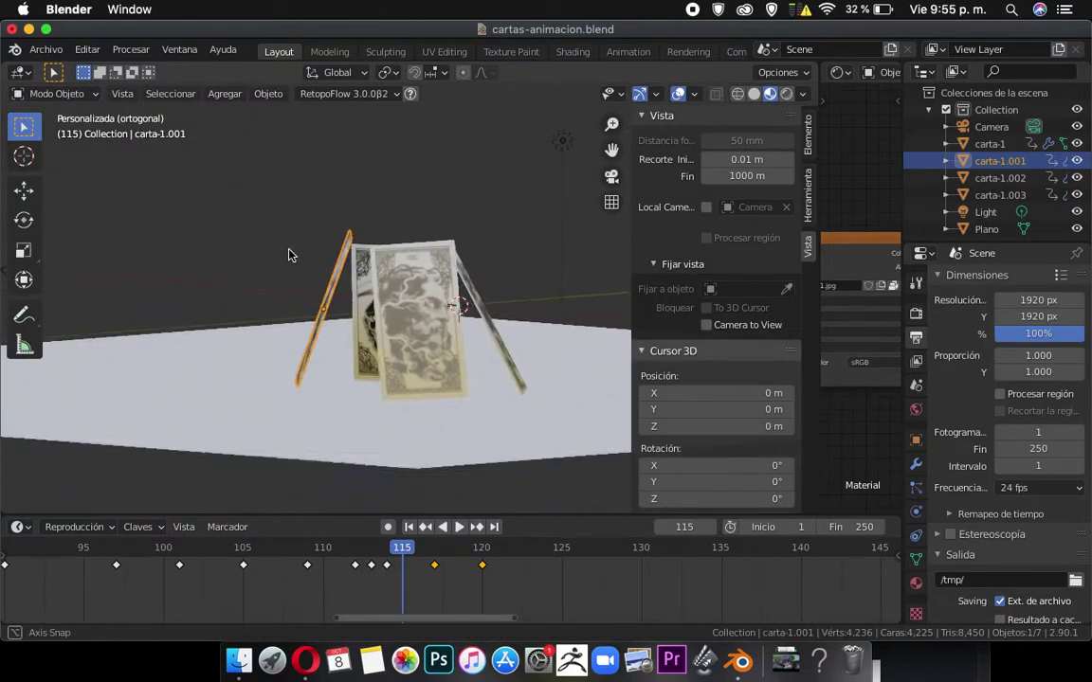
key("r")
left_click(366, 246)
key("g")
left_click(371, 253)
middle_click_drag(371, 254, 427, 251)
scroll(414, 256, "up", 4)
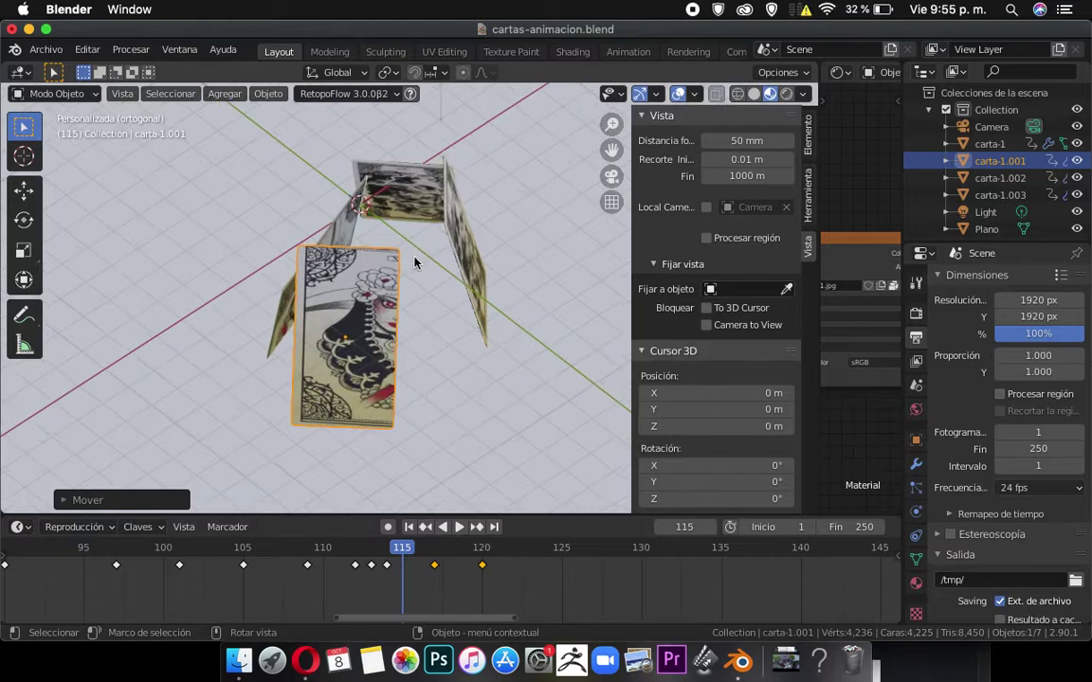
key("g")
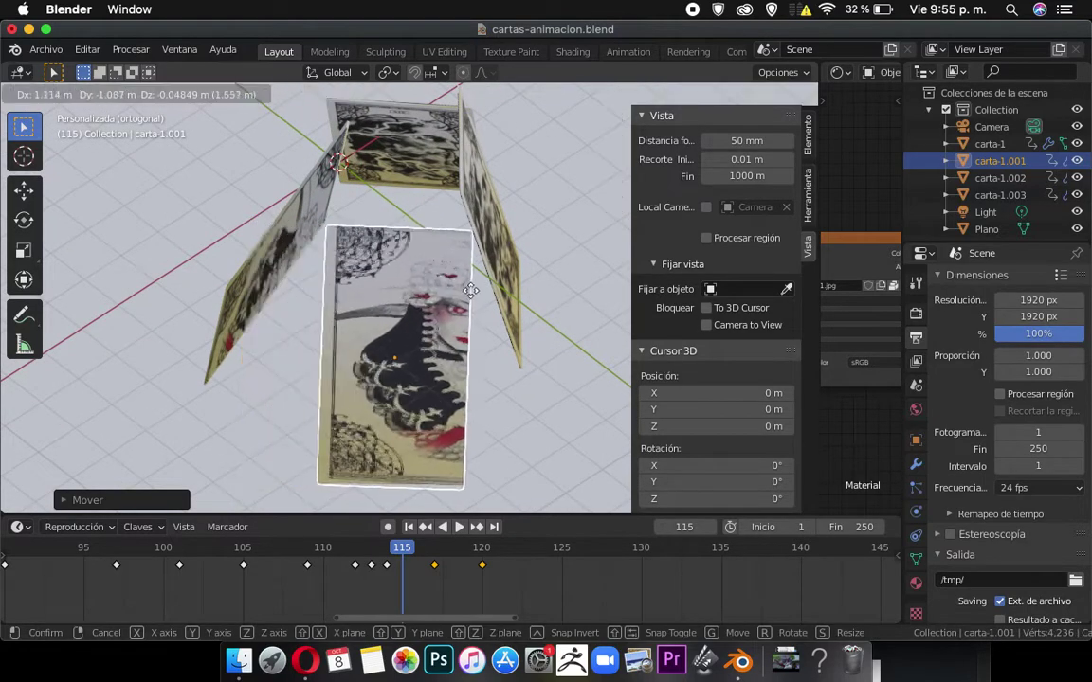
left_click(451, 232)
Shift the neighbouring card to even out the square and inspect the four-card formation from above.
middle_click_drag(451, 233, 283, 239)
left_click(524, 266)
middle_click_drag(524, 266, 503, 284)
key("g")
left_click(516, 305)
left_click(409, 312)
middle_click_drag(410, 312, 472, 211)
left_click(469, 212)
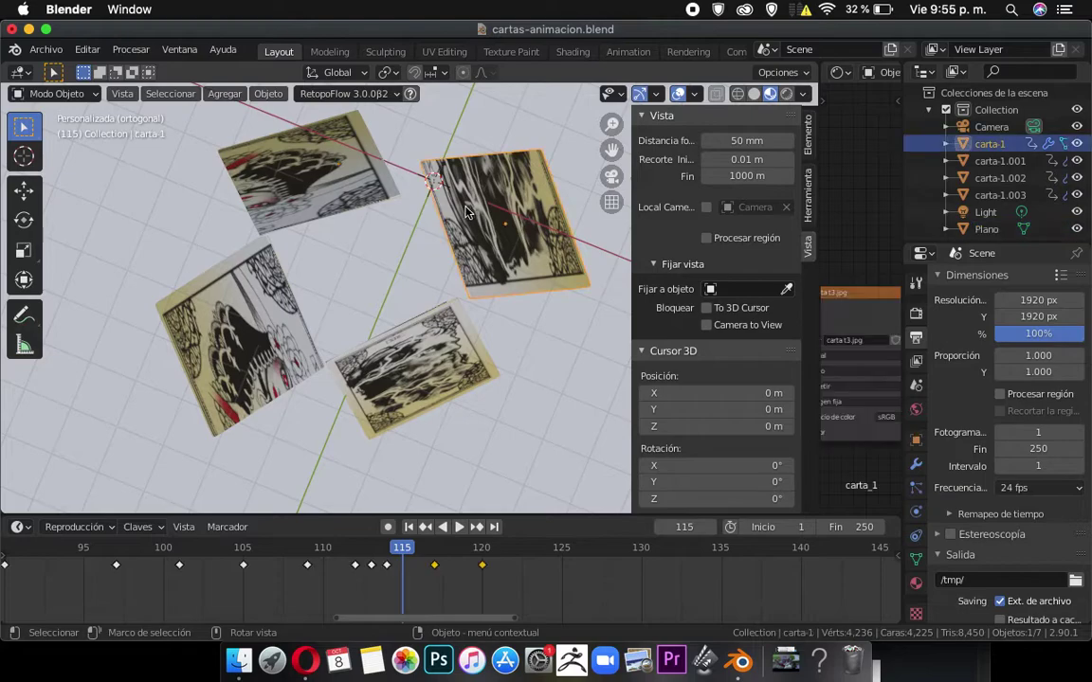
Rotate carta-1.003 a few degrees around the global Z axis and shift it slightly to square up the formation.
left_click(361, 190)
key("r")
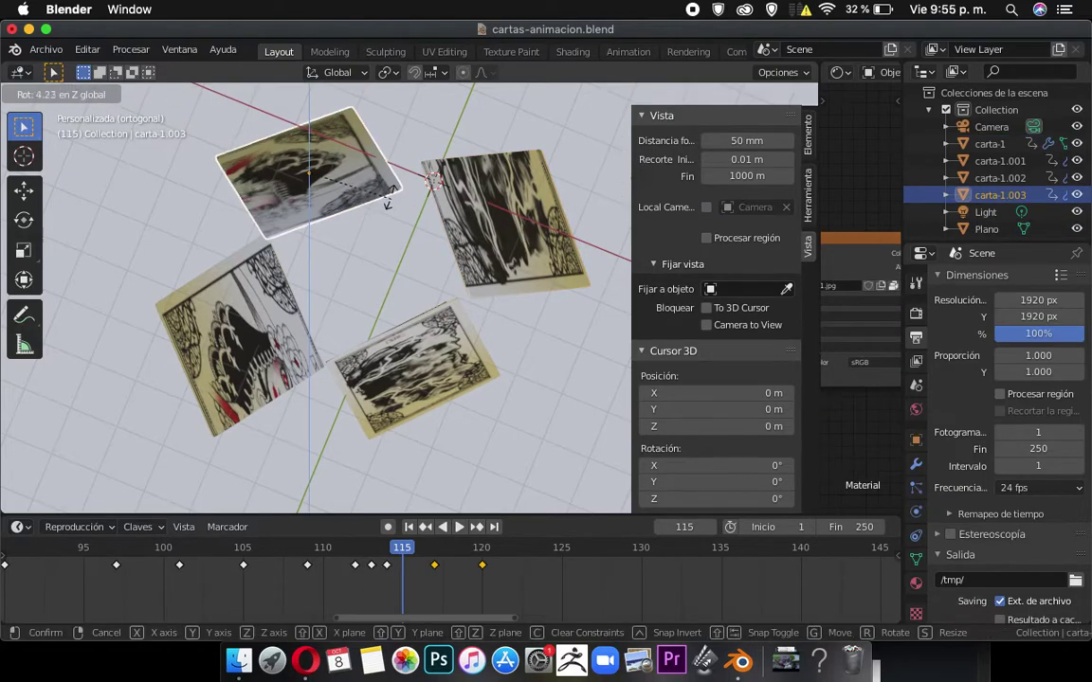
left_click(390, 197)
left_click(389, 197)
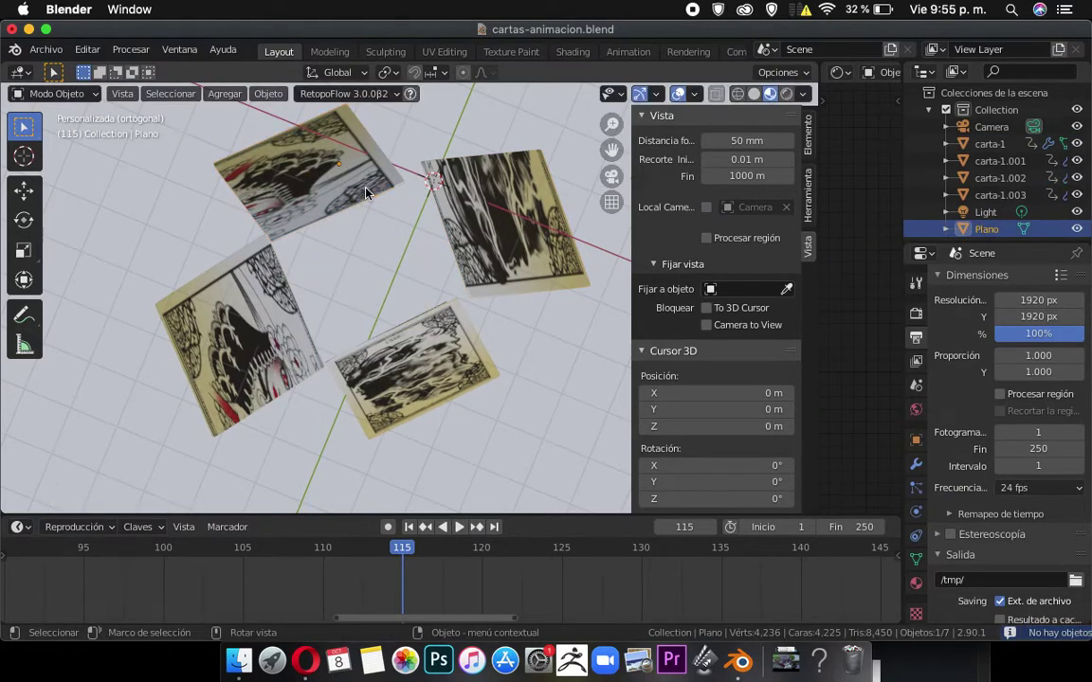
key("g")
left_click(364, 192)
left_click(328, 175)
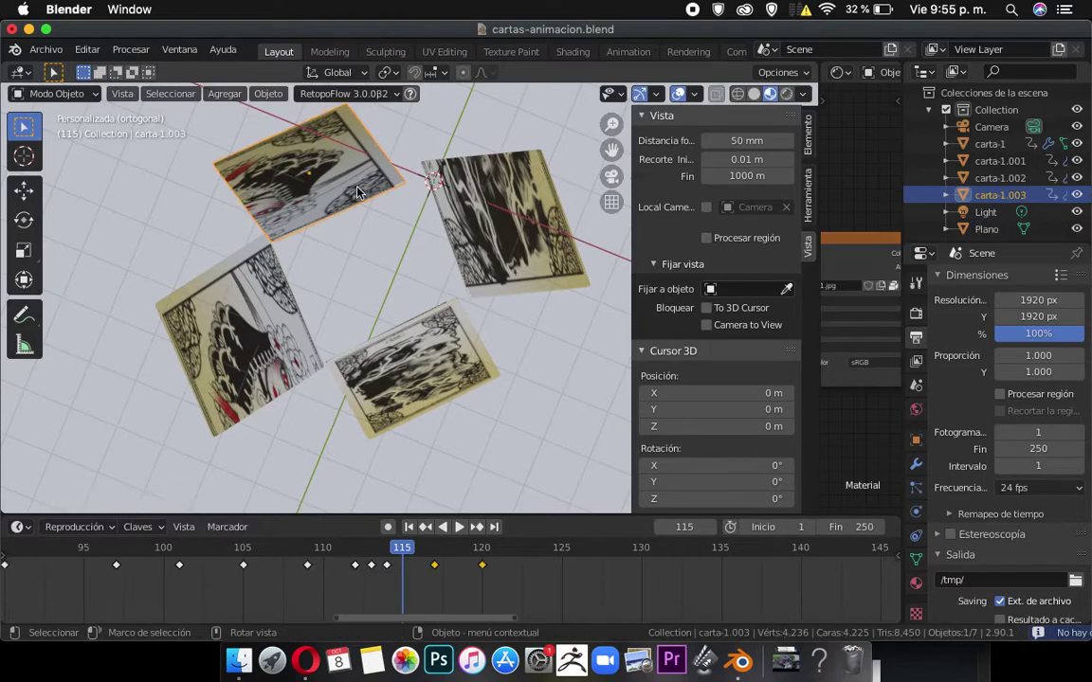
key("g")
left_click(343, 174)
Turn carta-1 slightly as seen from above and move it about 0.4 m toward the corner of carta-1.003.
left_click(491, 199)
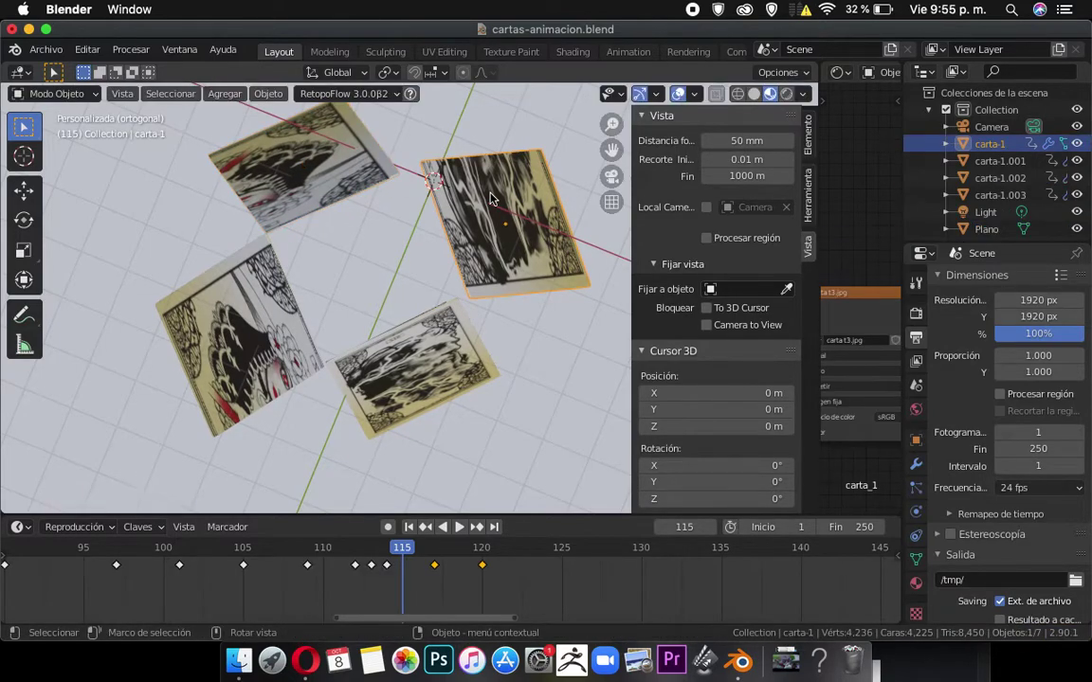
key("r")
left_click(508, 245)
left_click(509, 248)
key("g")
left_click(461, 221)
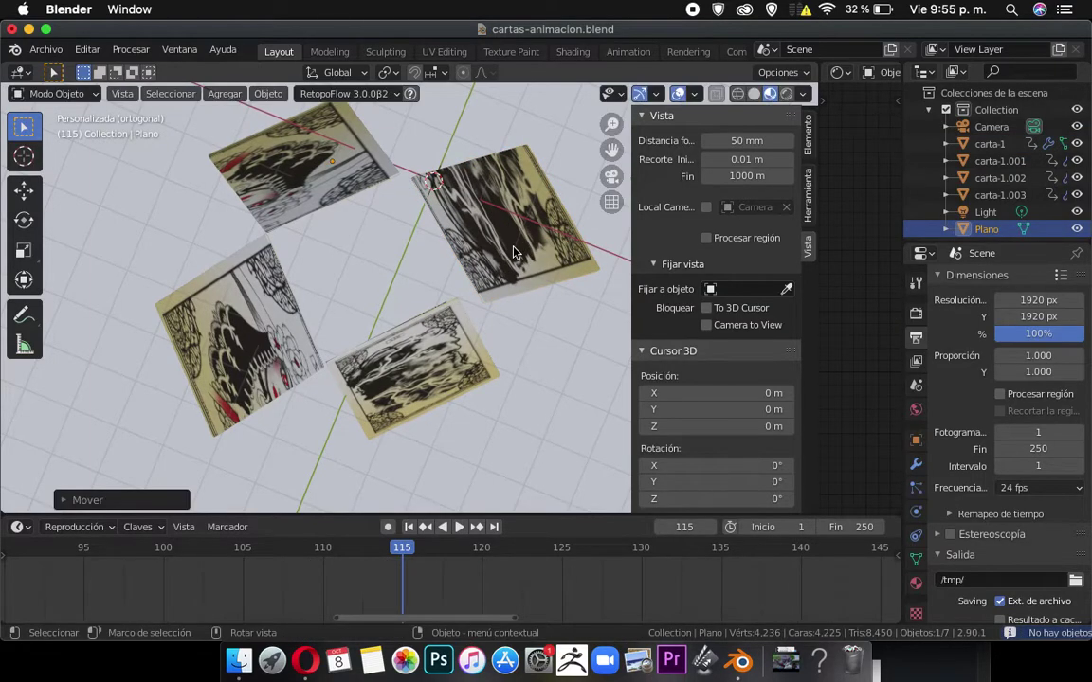
left_click(463, 219)
key("g")
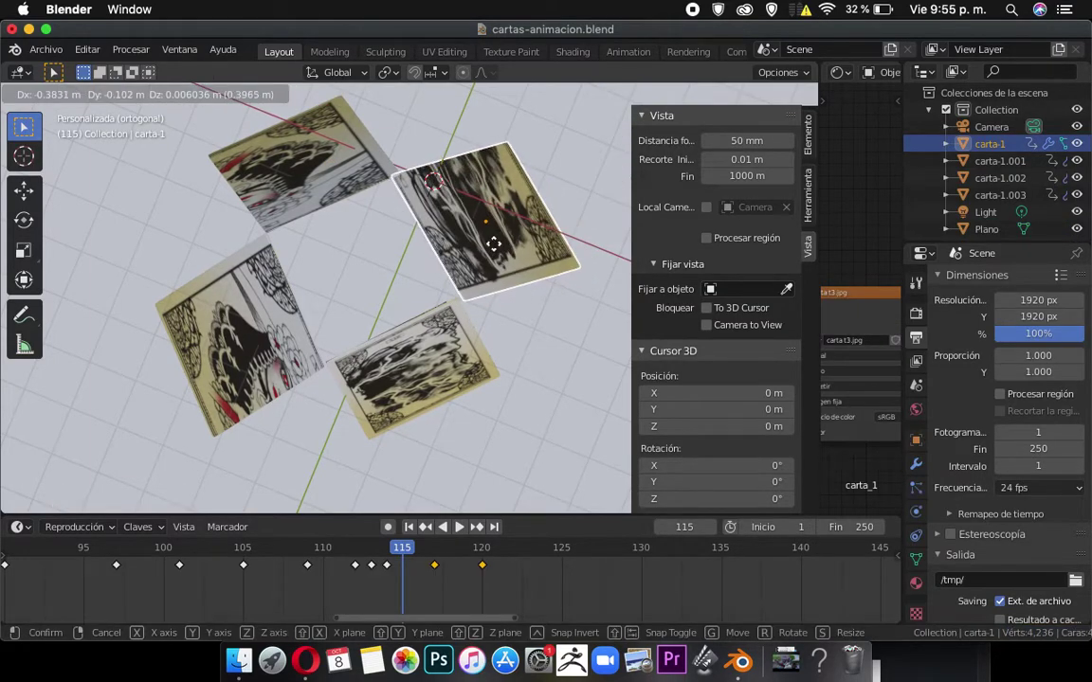
left_click(485, 249)
Insert position, rotation and scale keyframes at frame 115 for carta-1, carta-1.003, carta-1.001 and carta-1.002.
key("i")
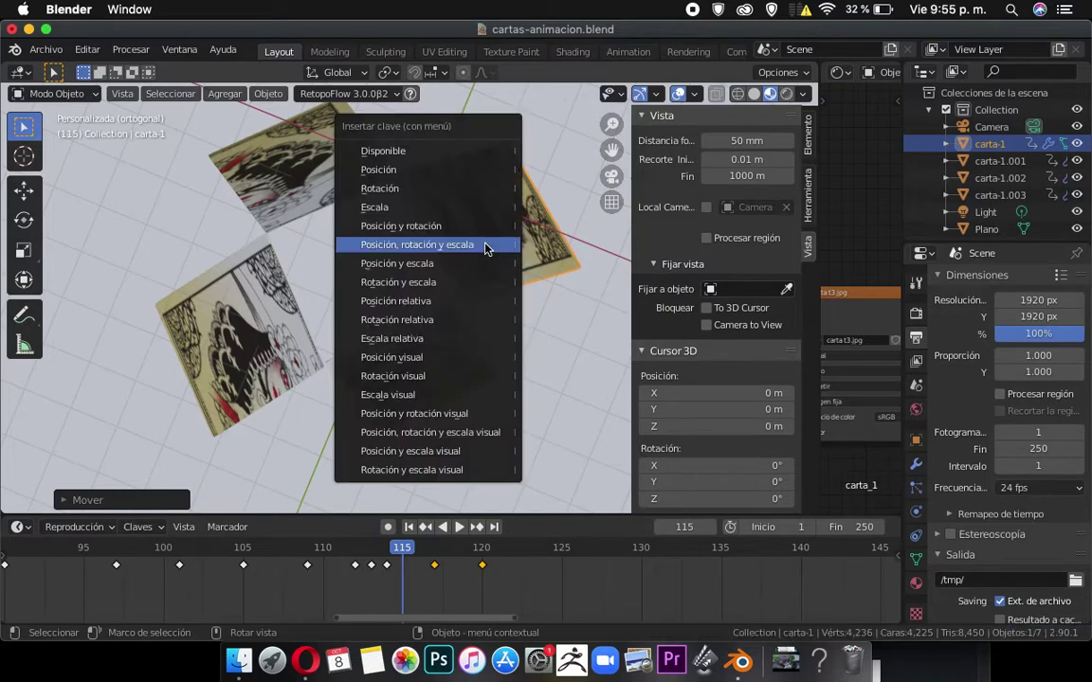
left_click(485, 248)
left_click(253, 140)
key("i")
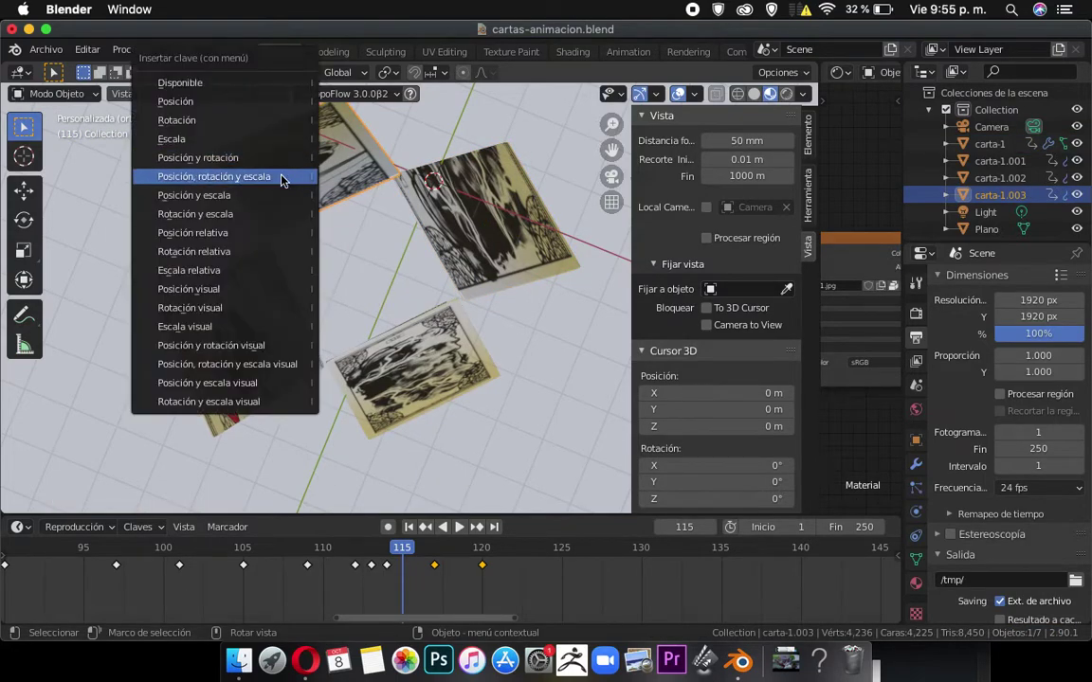
left_click(281, 180)
left_click(232, 327)
key("i")
left_click(213, 329)
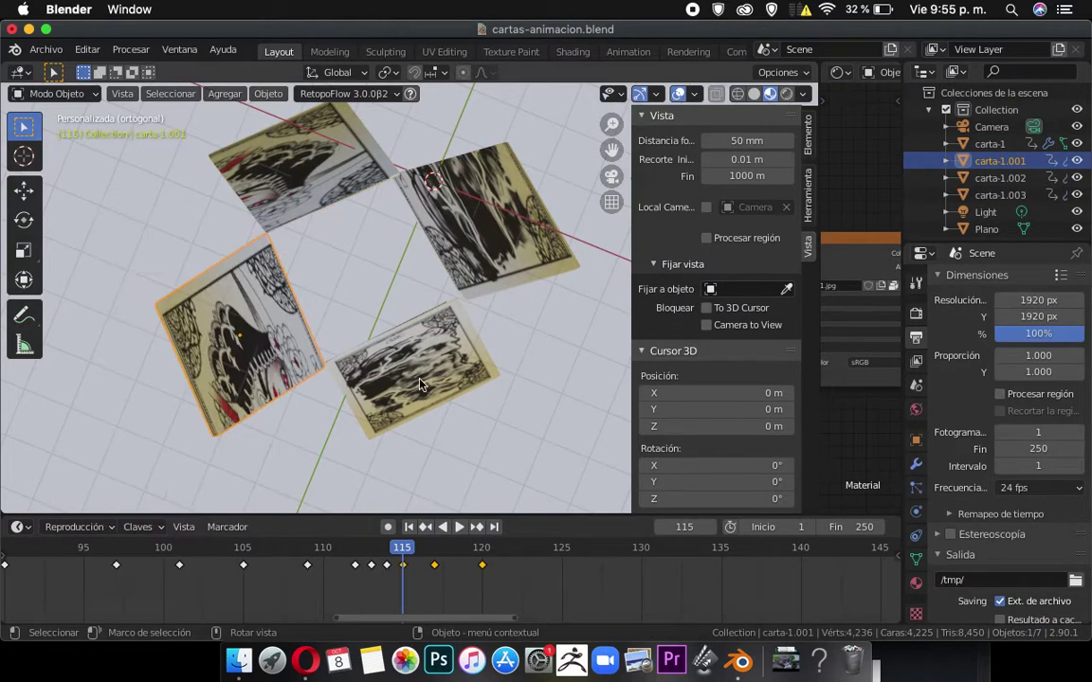
left_click(422, 384)
key("i")
left_click(421, 384)
Play the spin and scatter through the camera from about frame 96.
key("KP_0")
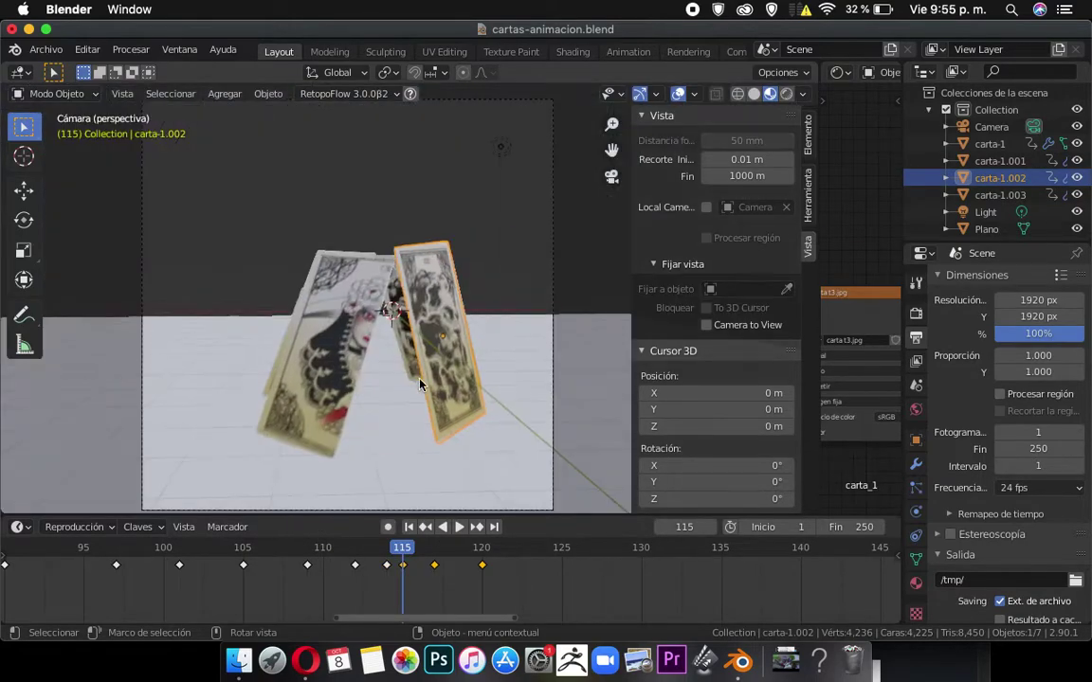
left_click(98, 559)
key("space")
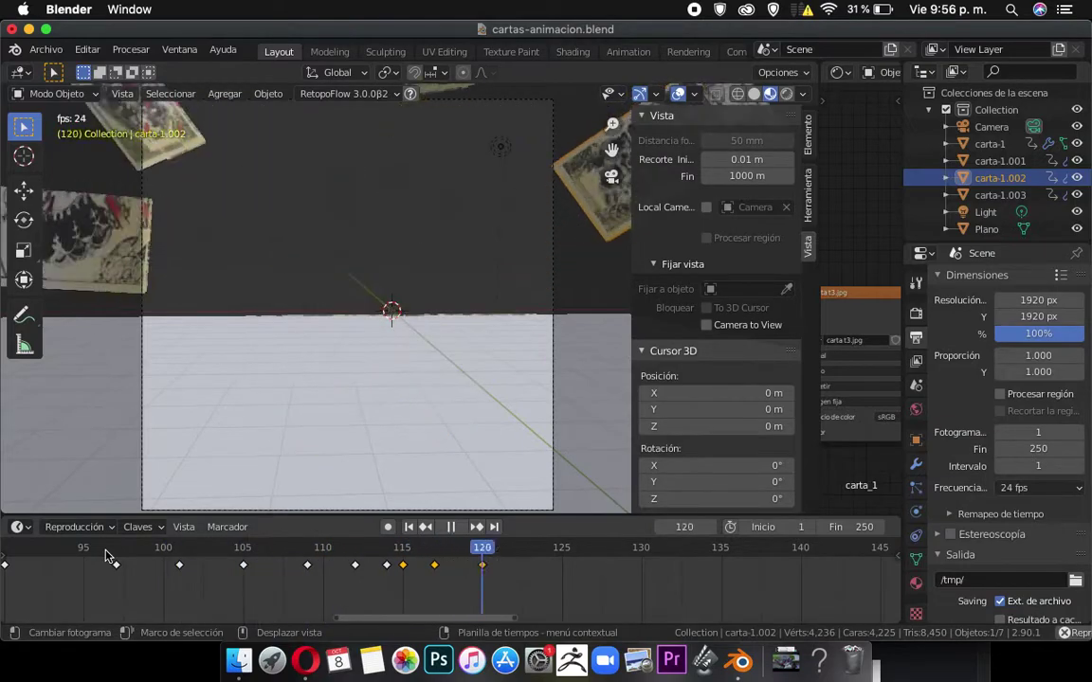
key("space")
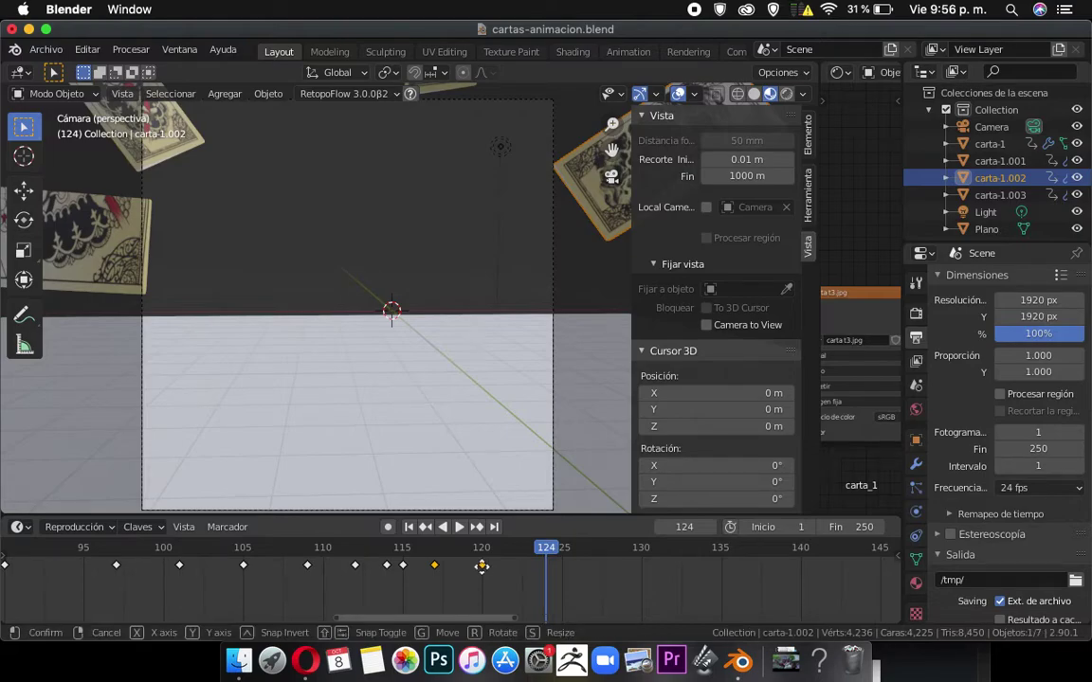
Move the last two keyframes of carta-1.002 one frame later, to frames 118 and 121, and replay the scatter.
key("g")
left_click(494, 566)
key("space")
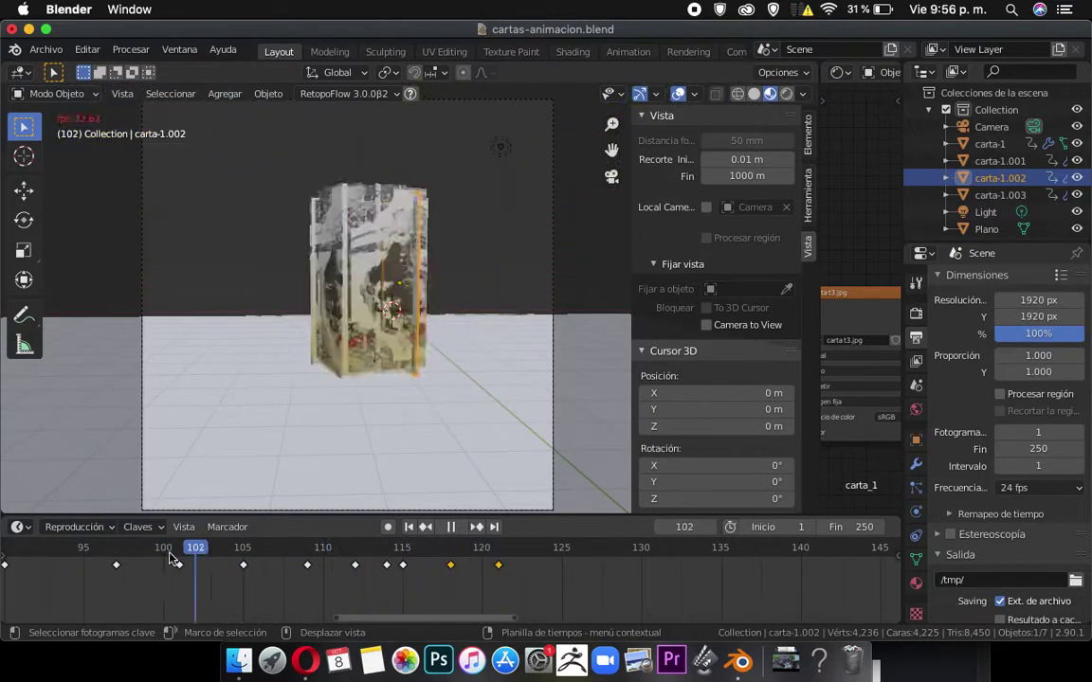
key("space")
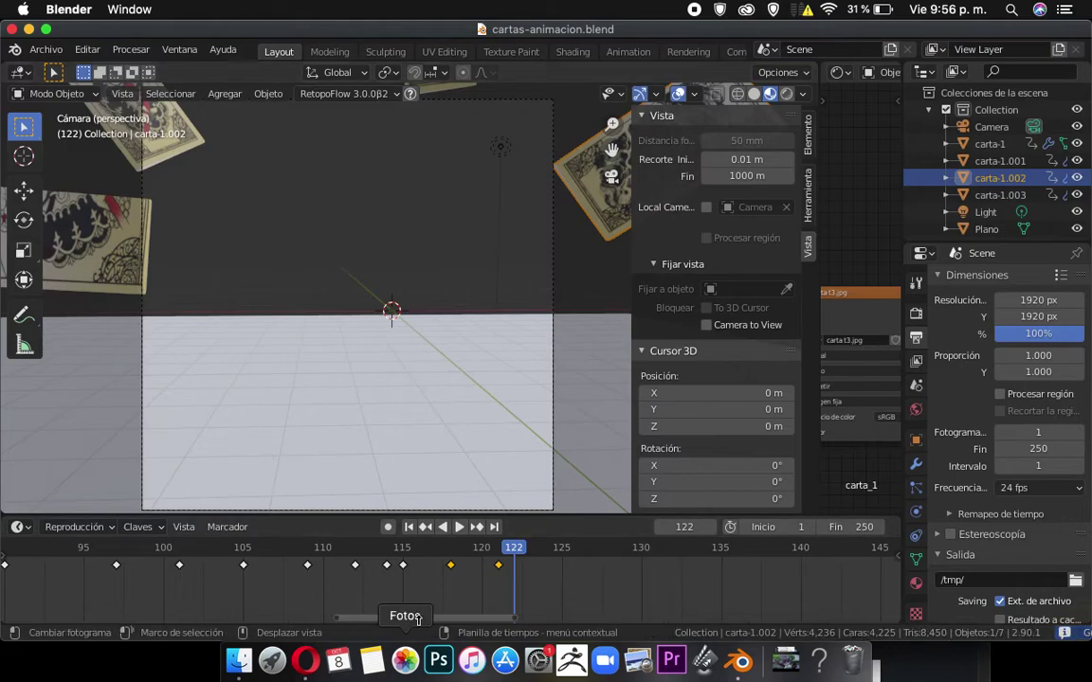
Play the whole card animation from frame 0 through the final scatter.
scroll(414, 591, "down", 6)
scroll(414, 592, "down", 1)
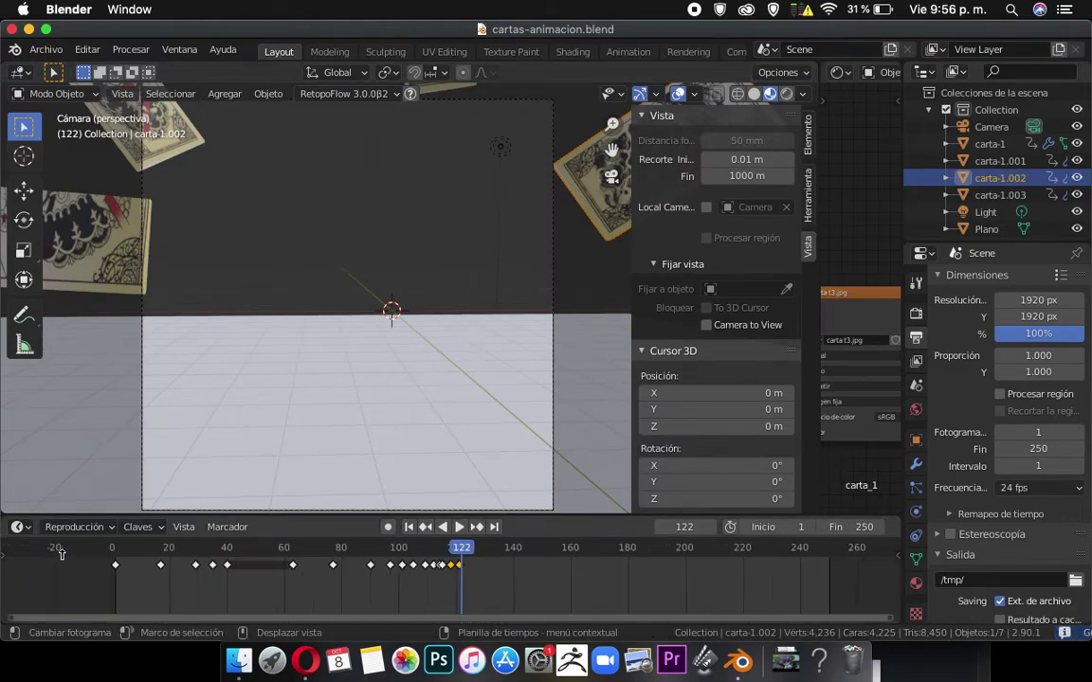
left_click(112, 550)
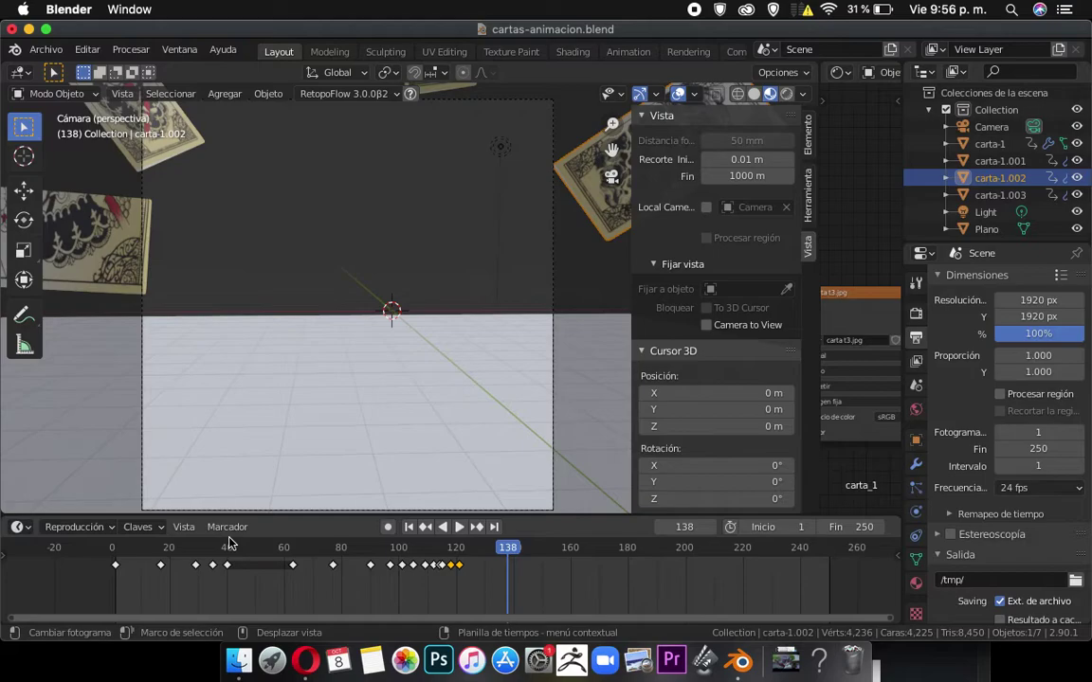
key("shift+Left")
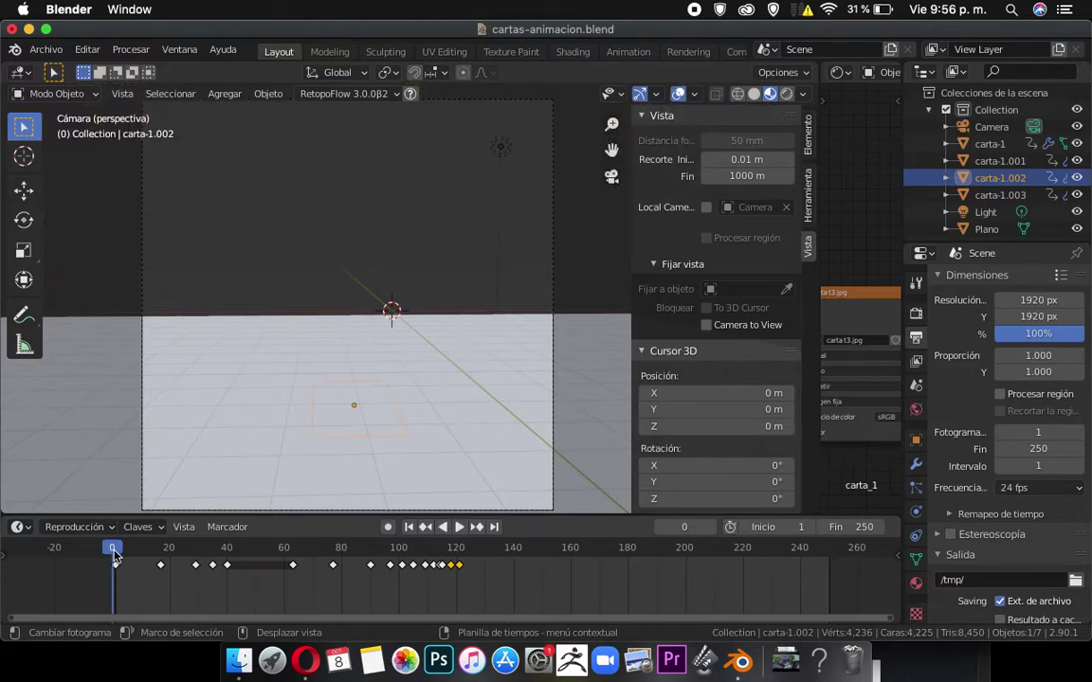
key("space")
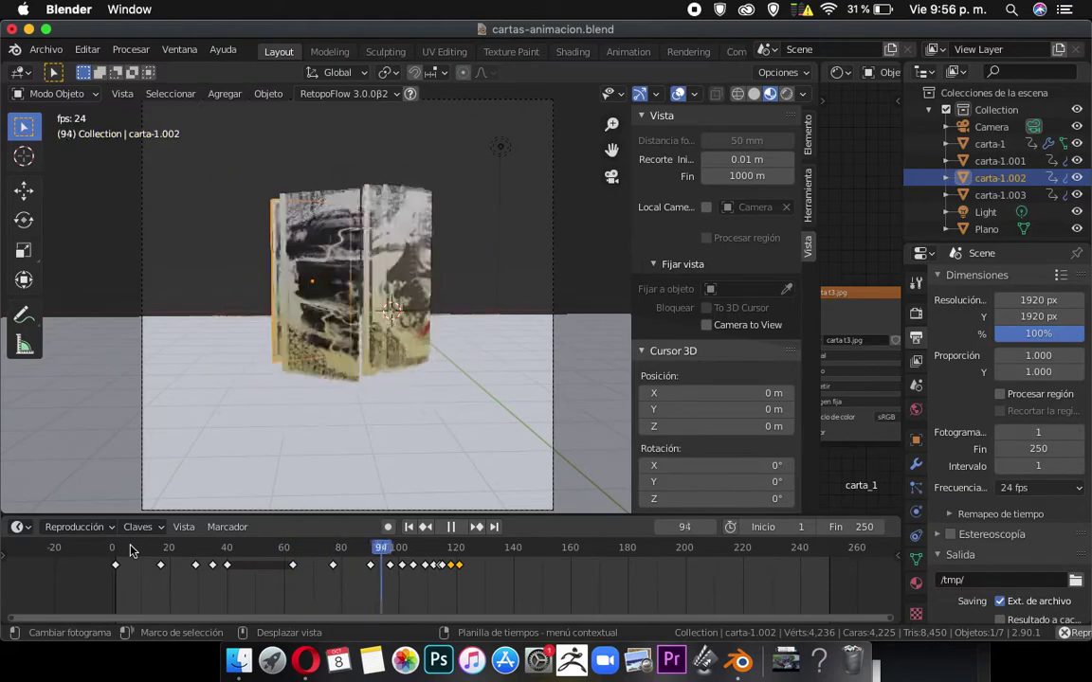
key("space")
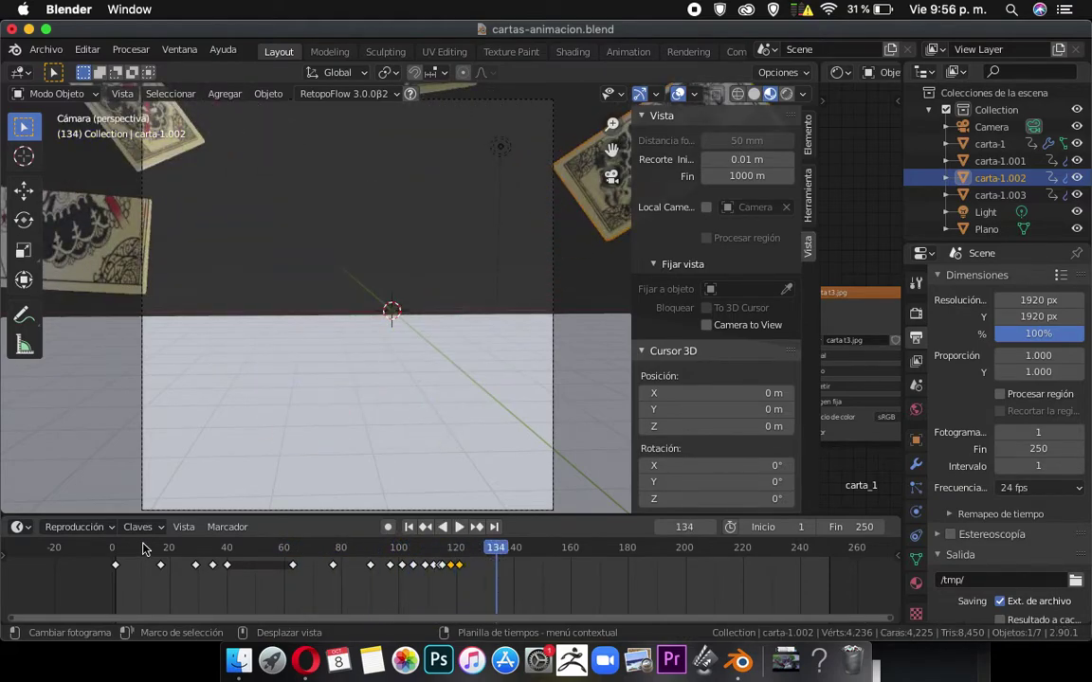